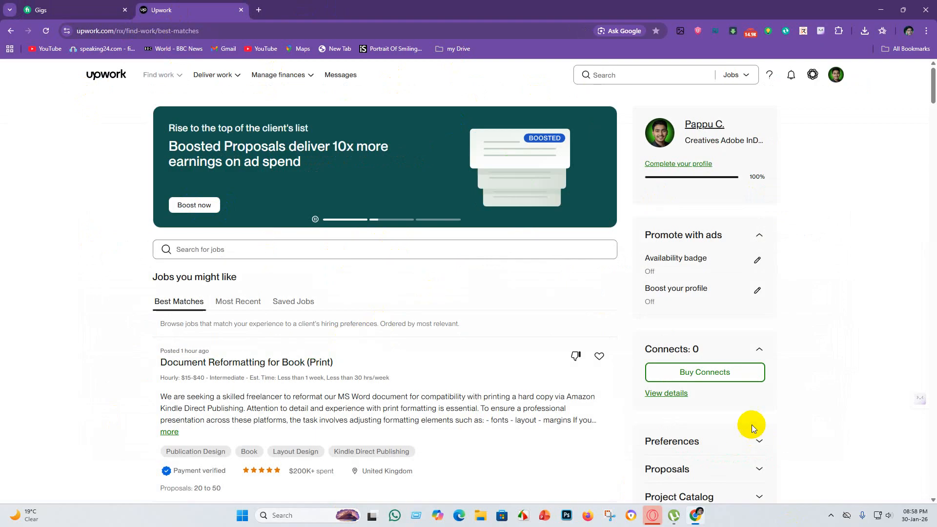
Check the active gigs list on Fiverr, return to Upwork and set the header search scope to Talent.
left_click(52, 6)
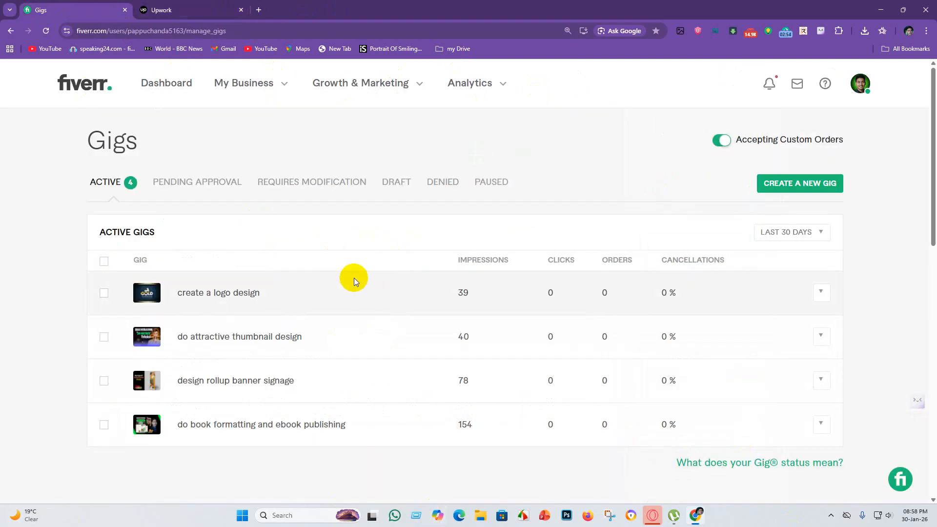
left_click(165, 9)
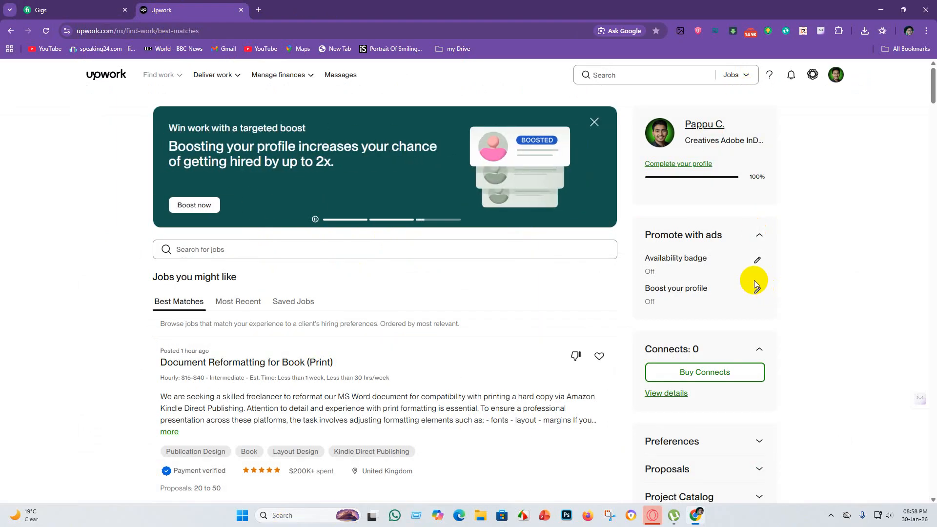
left_click(753, 73)
left_click(753, 127)
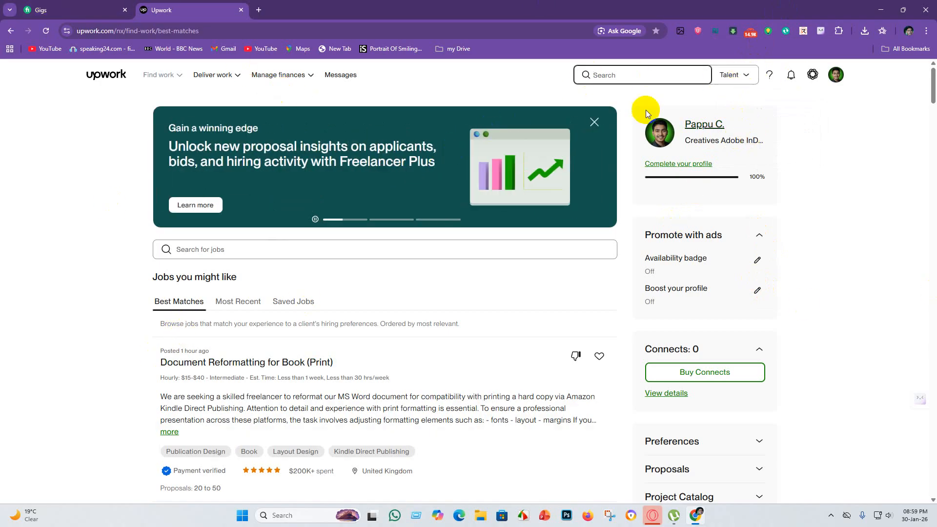
scroll(336, 273, "down", 5)
scroll(322, 235, "up", 5)
mouse_move(157, 76)
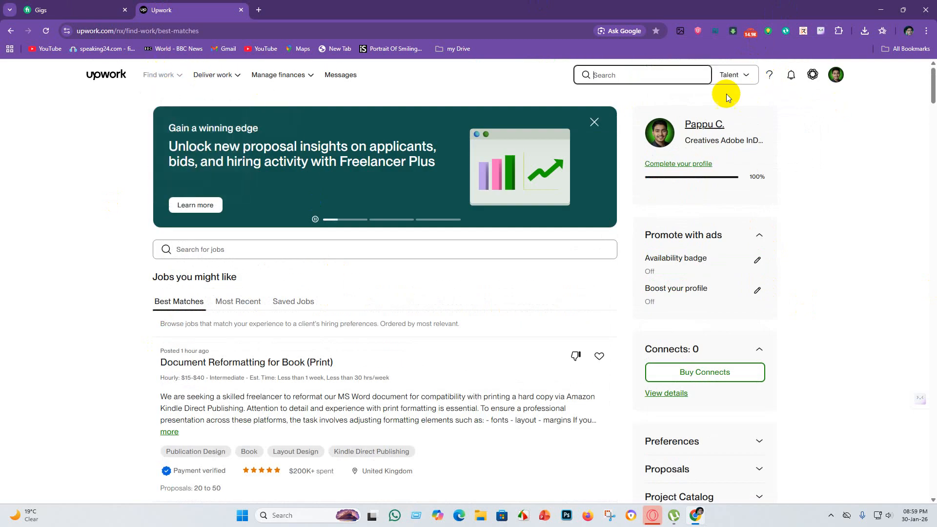
left_click(514, 254)
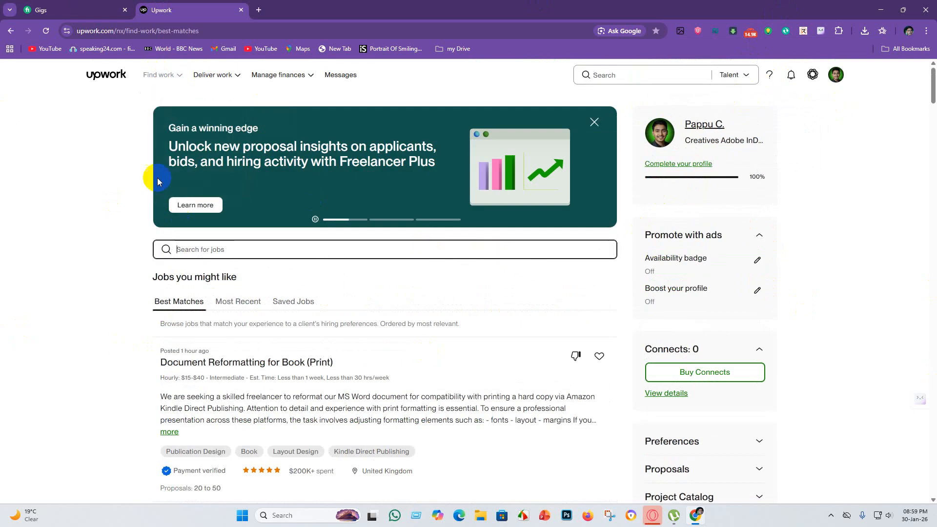
left_click(151, 76)
left_click(151, 76)
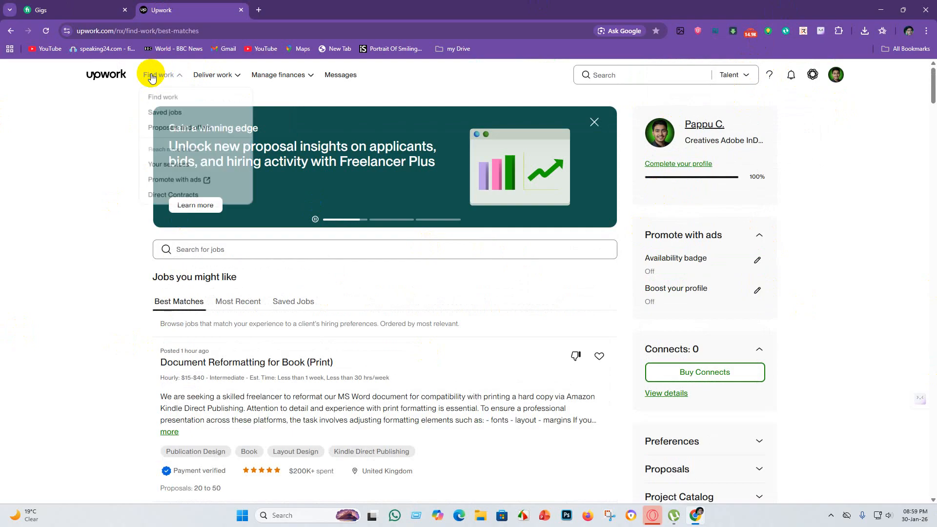
mouse_move(292, 76)
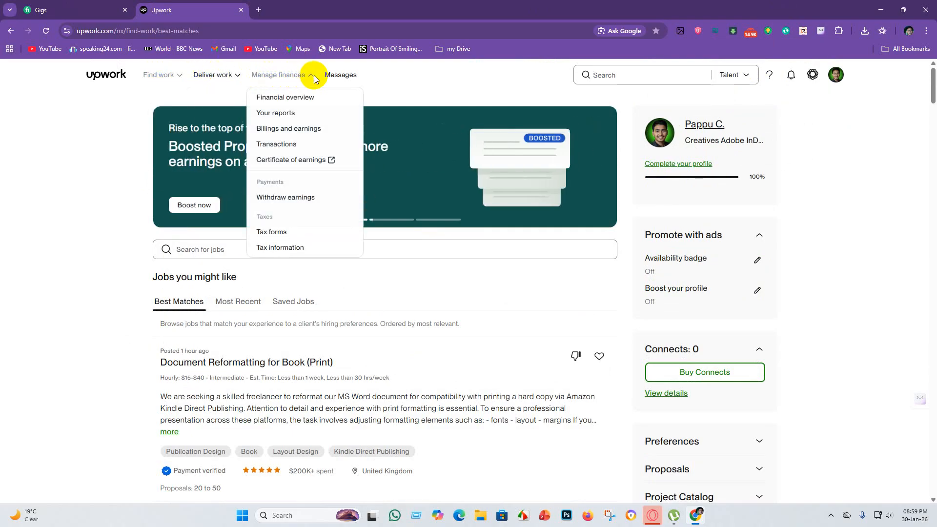
scroll(308, 304, "down", 7)
scroll(366, 355, "up", 7)
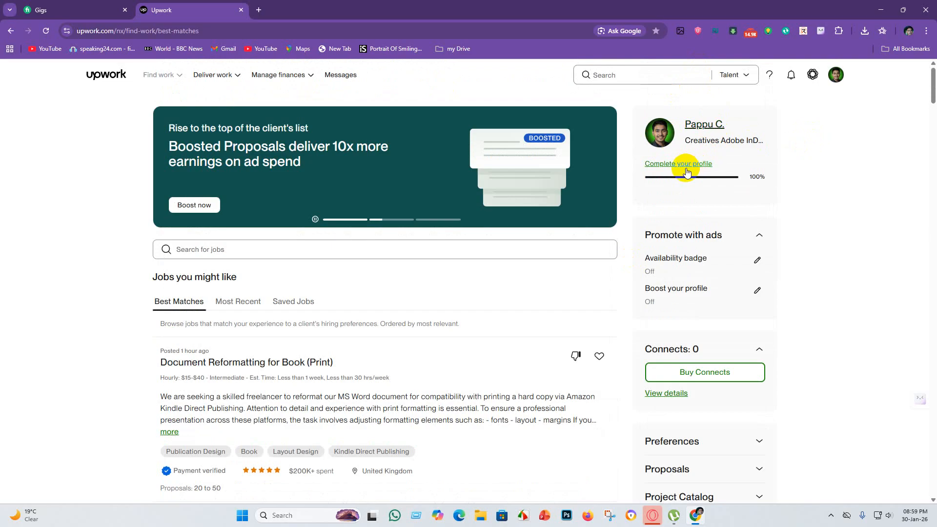
Set the header search scope to Projects and look through the Best Matches job listings.
left_click(749, 76)
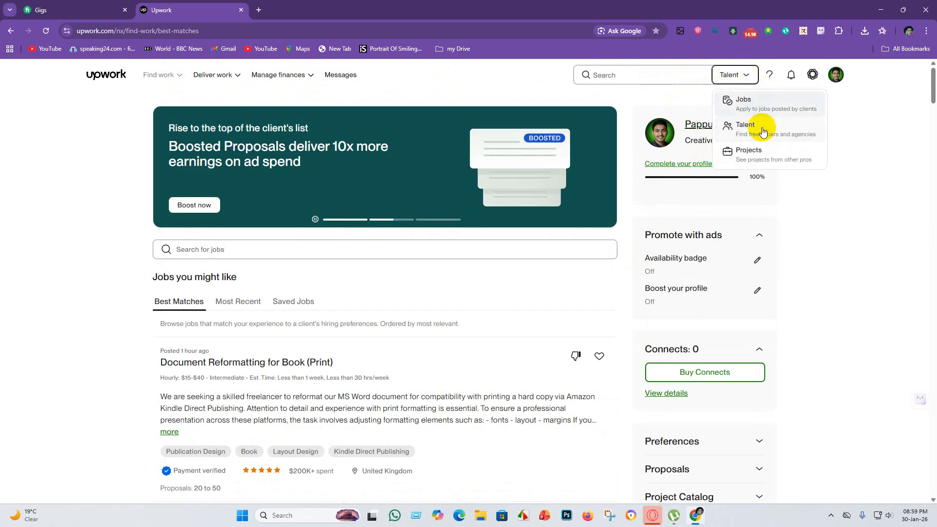
left_click(764, 157)
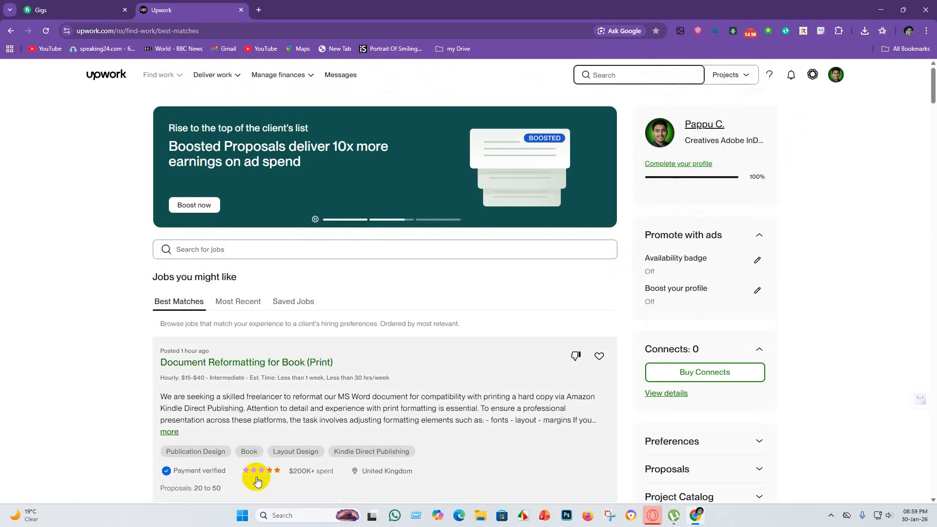
scroll(343, 388, "down", 2)
scroll(343, 388, "down", 5)
scroll(310, 356, "up", 7)
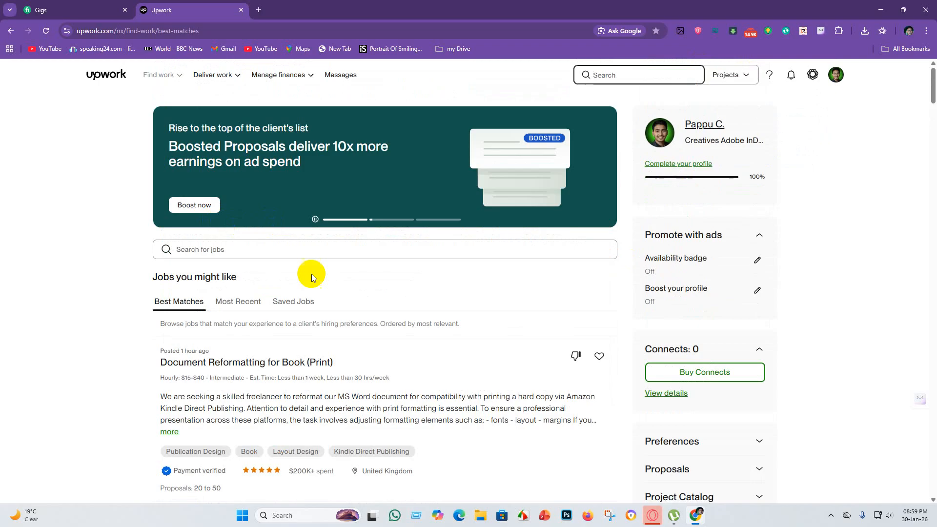
scroll(311, 274, "down", 15)
scroll(347, 360, "up", 11)
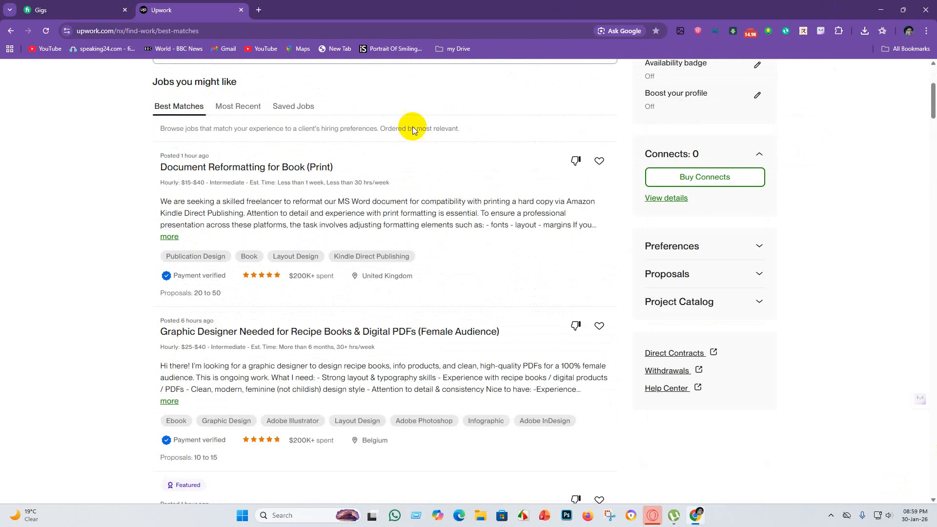
scroll(259, 128, "up", 4)
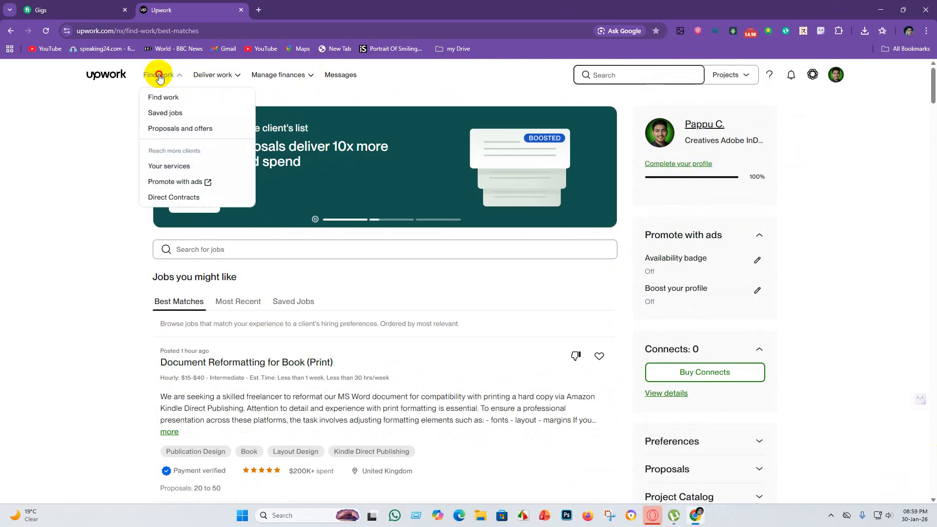
Reload the Upwork home feed and set the header search scope to Talent.
left_click(117, 80)
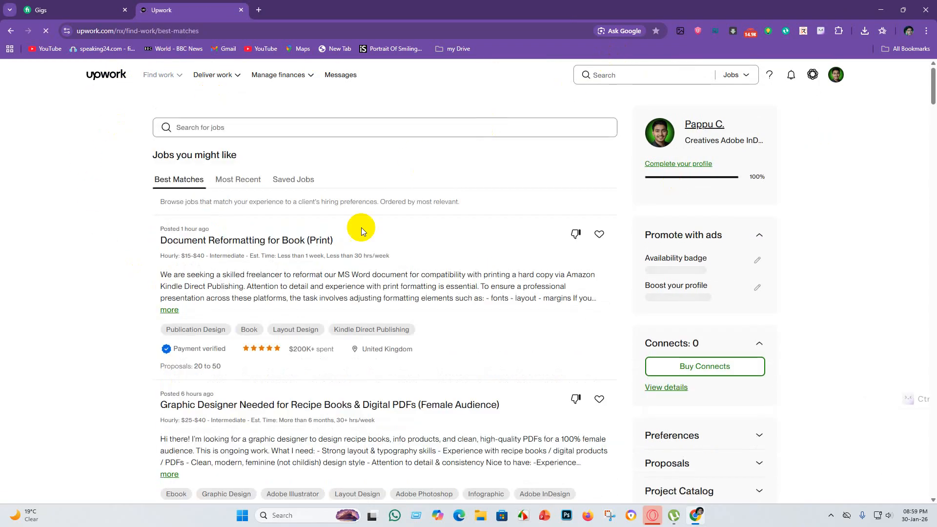
left_click(750, 78)
left_click(765, 131)
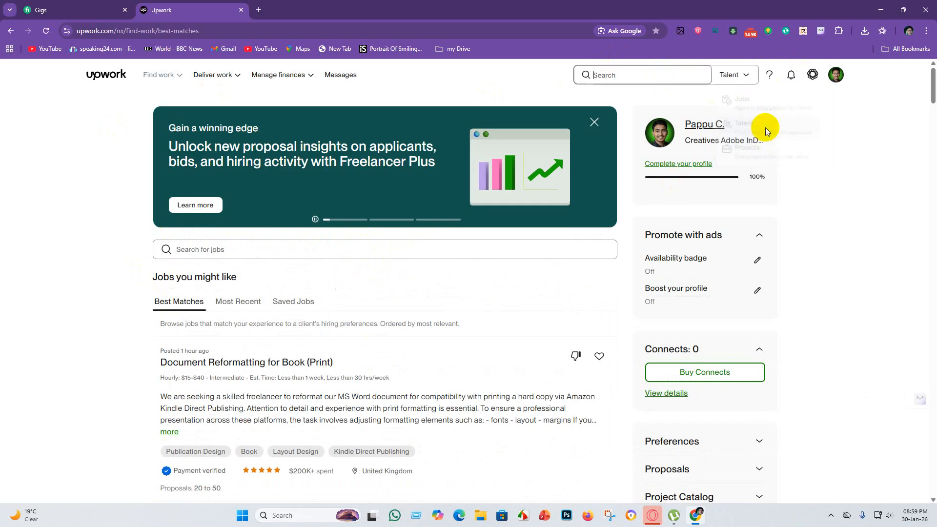
left_click(854, 163)
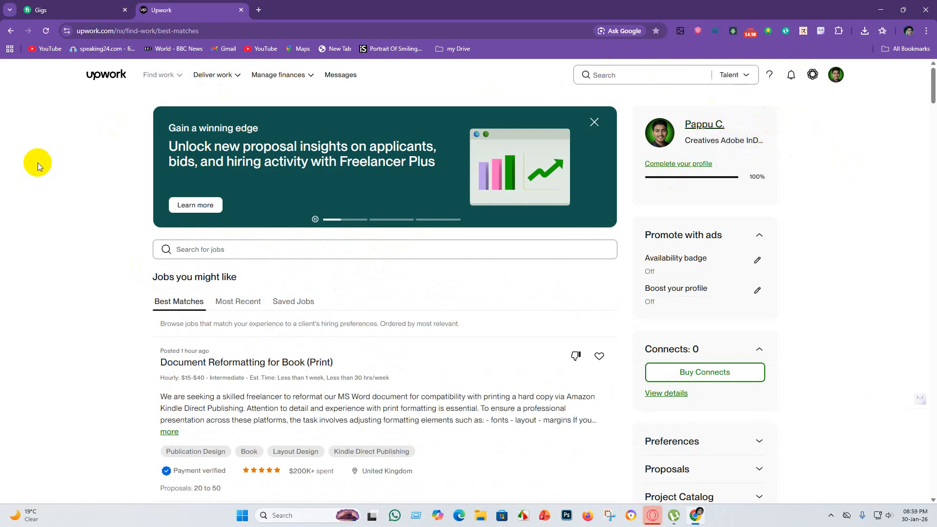
Review the active gigs list on Fiverr and return to the job search field on Upwork.
left_click(182, 244)
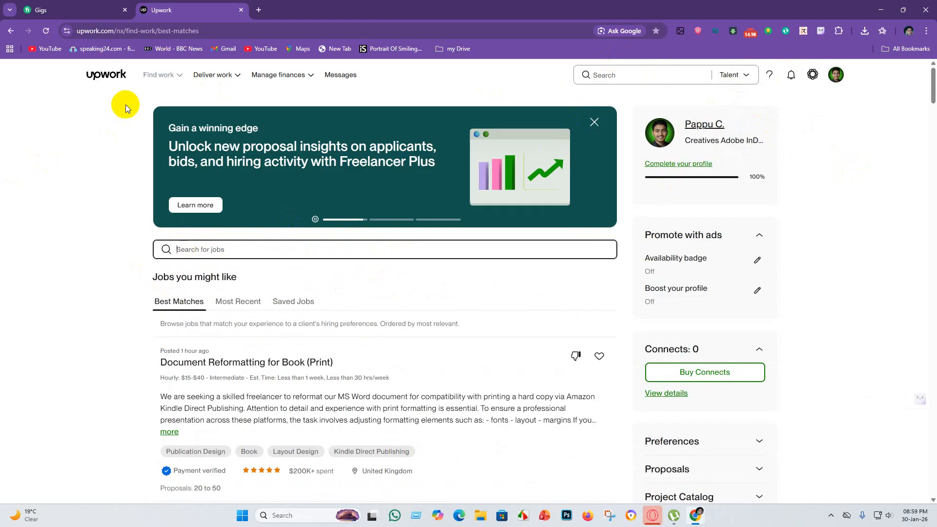
left_click(99, 8)
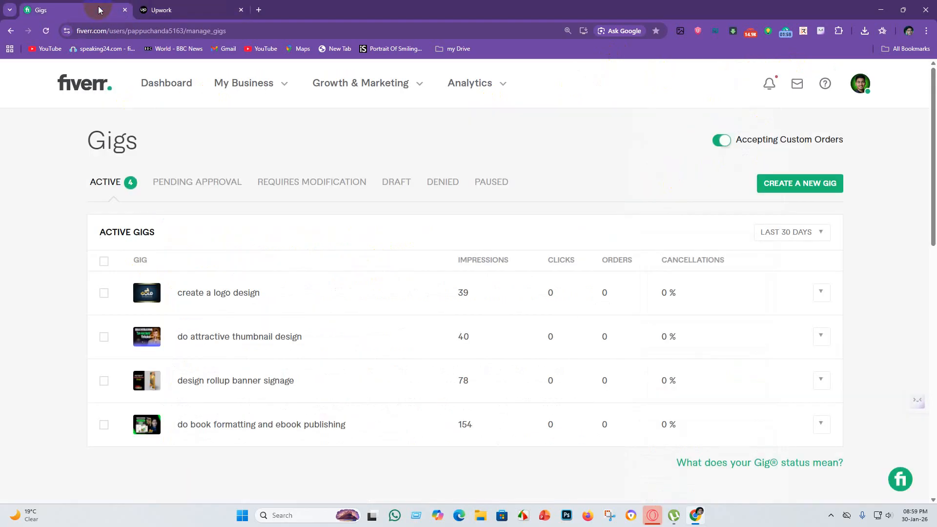
left_click(161, 10)
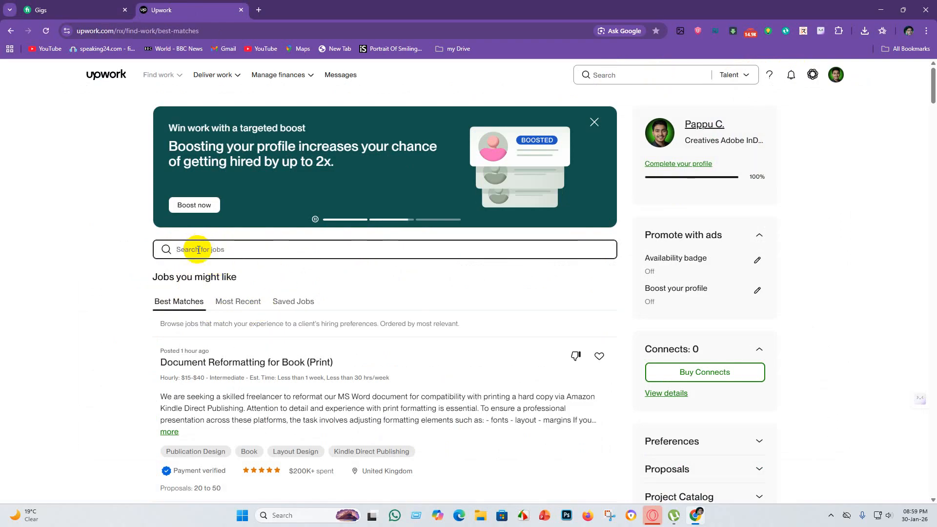
type("logo")
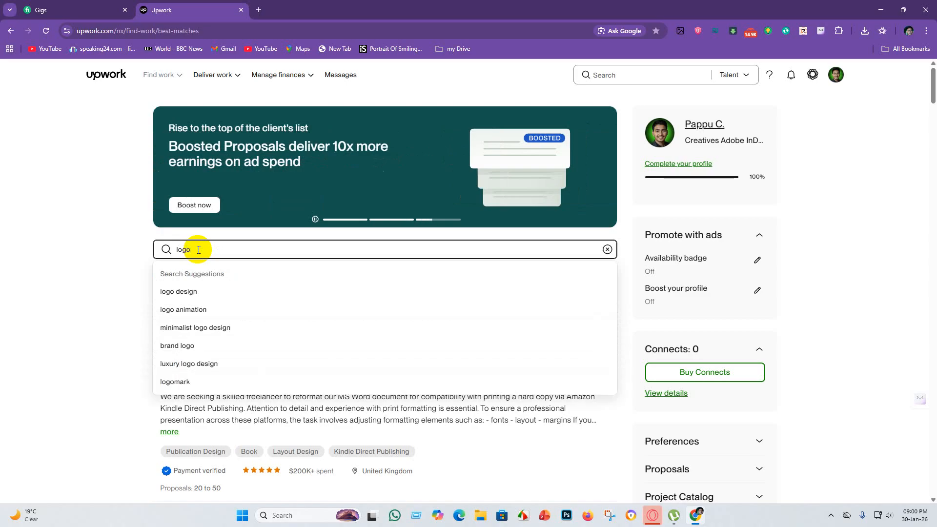
key("BackSpace")
key("BackSpace")
key("BackSpace")
key("BackSpace")
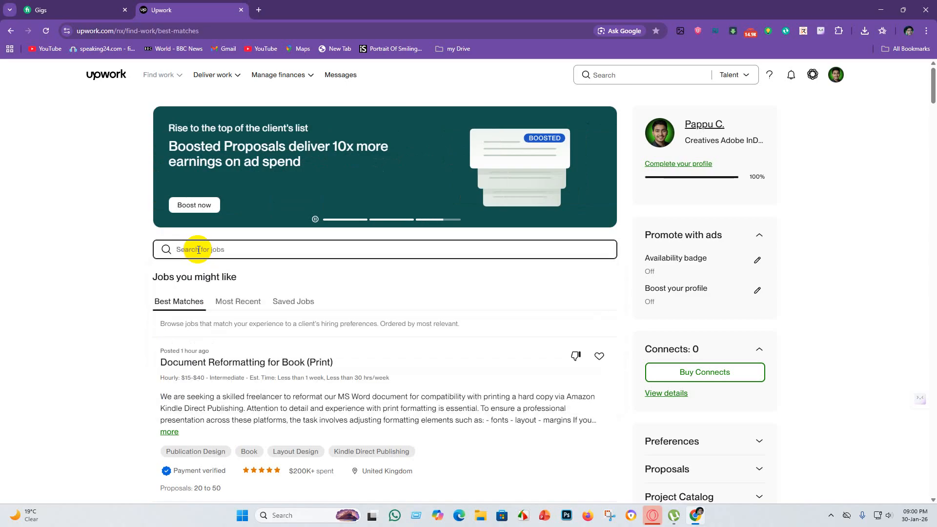
Search Upwork jobs for "Books formatting".
type("B")
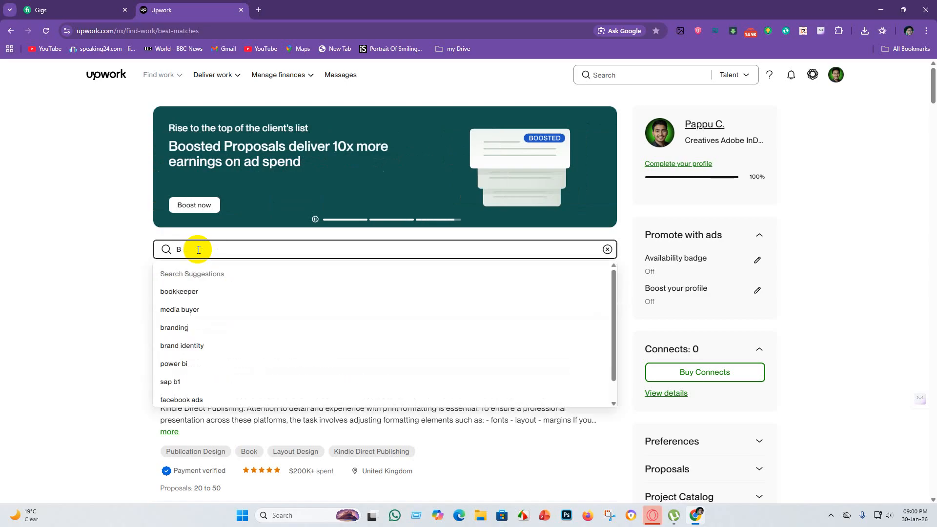
type("ooks")
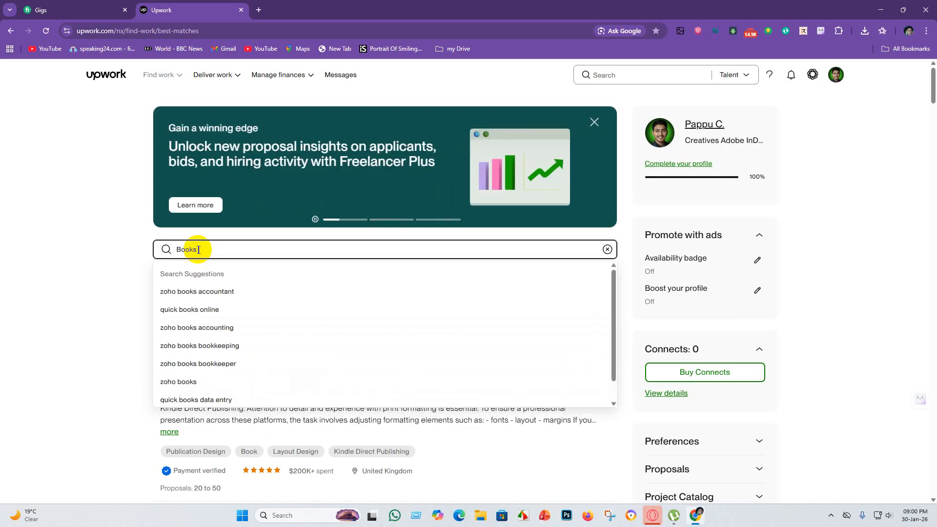
type(" formatting")
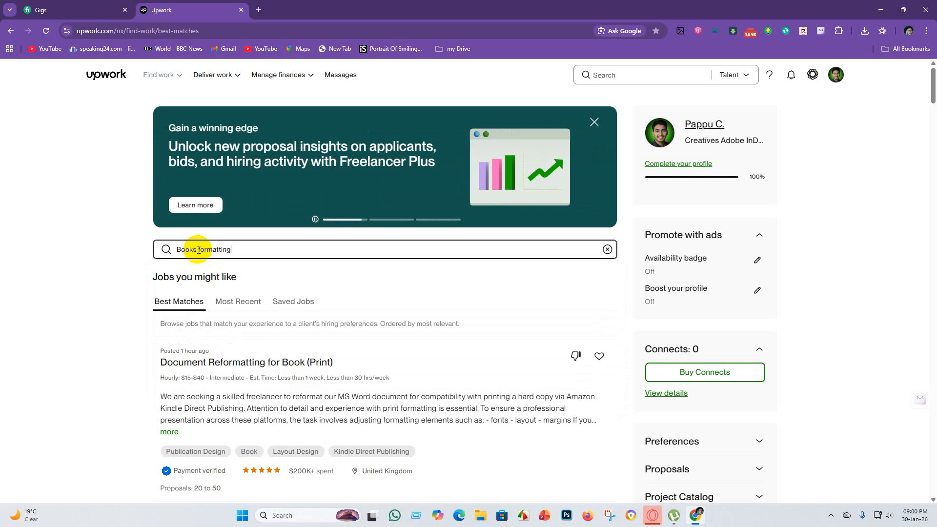
key("Return")
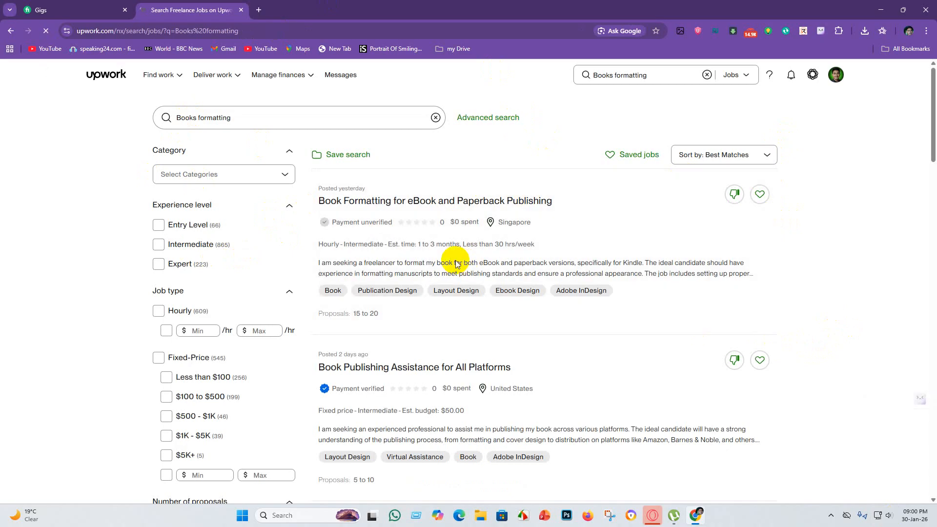
Examine the job listings and the available filters in the "Books formatting" search results.
scroll(405, 298, "down", 5)
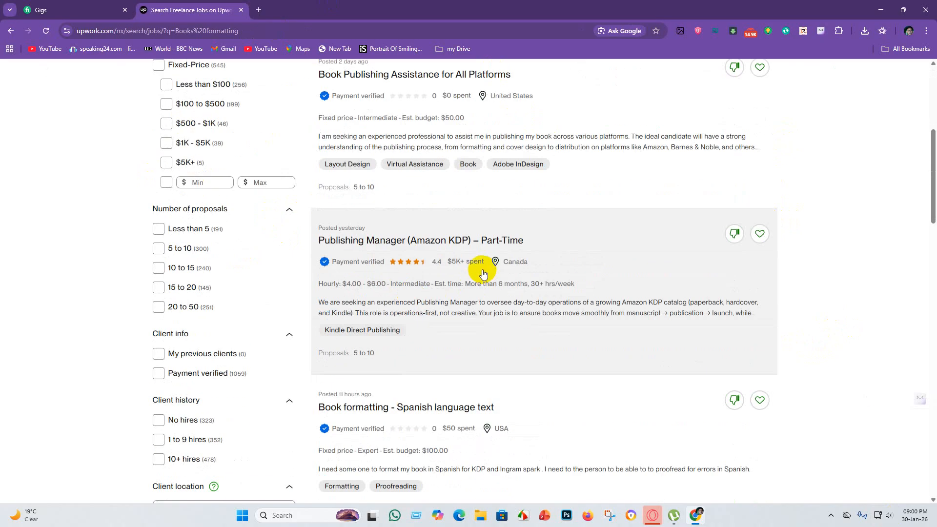
scroll(223, 260, "up", 6)
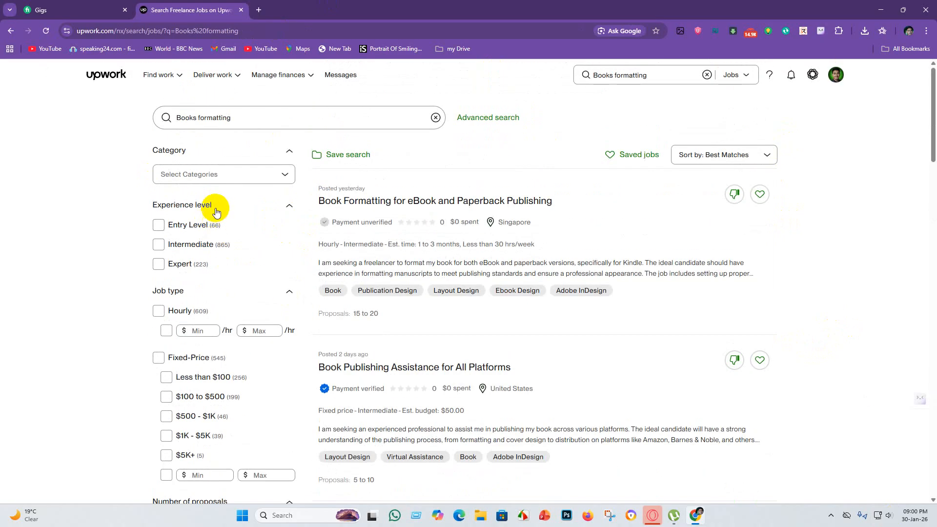
mouse_move(233, 85)
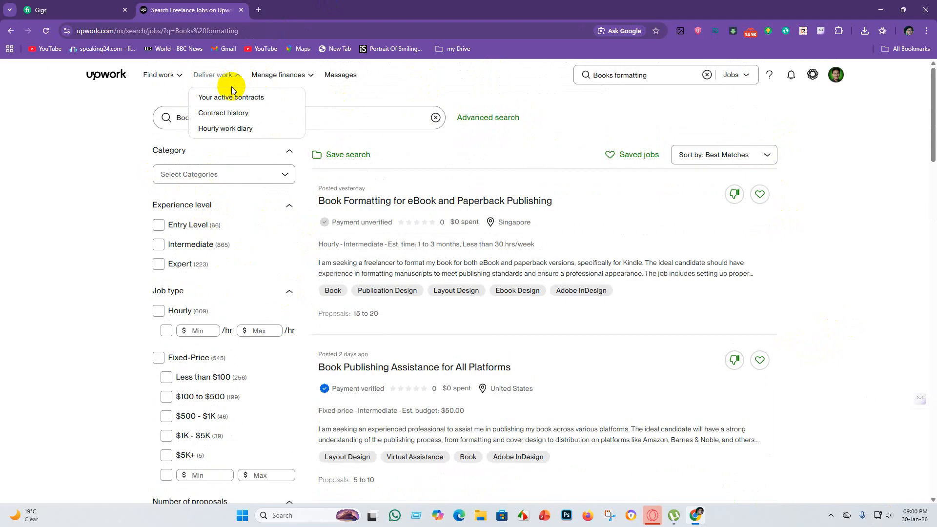
mouse_move(168, 80)
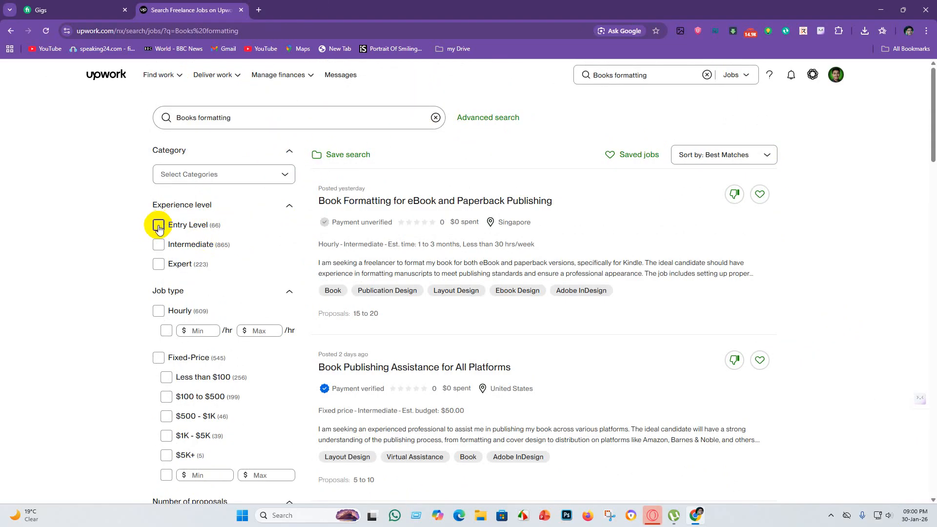
scroll(690, 272, "down", 3)
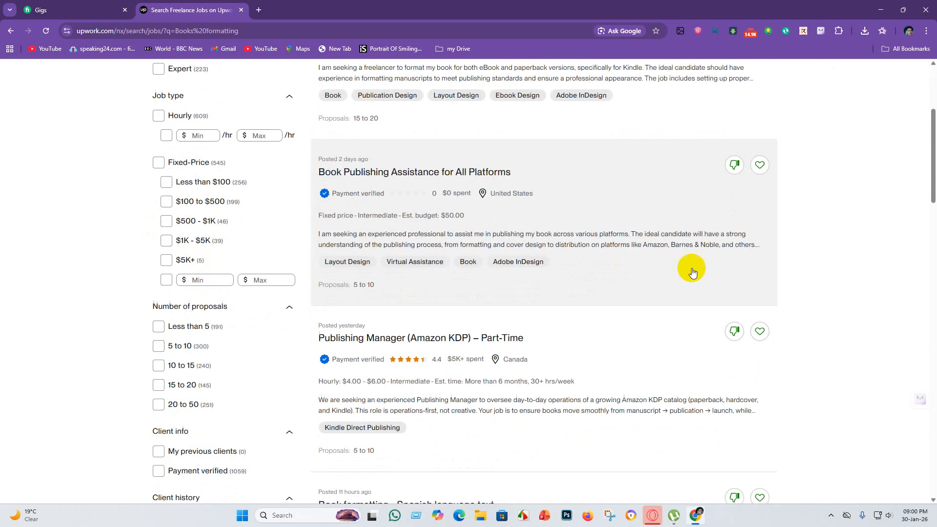
scroll(680, 255, "up", 3)
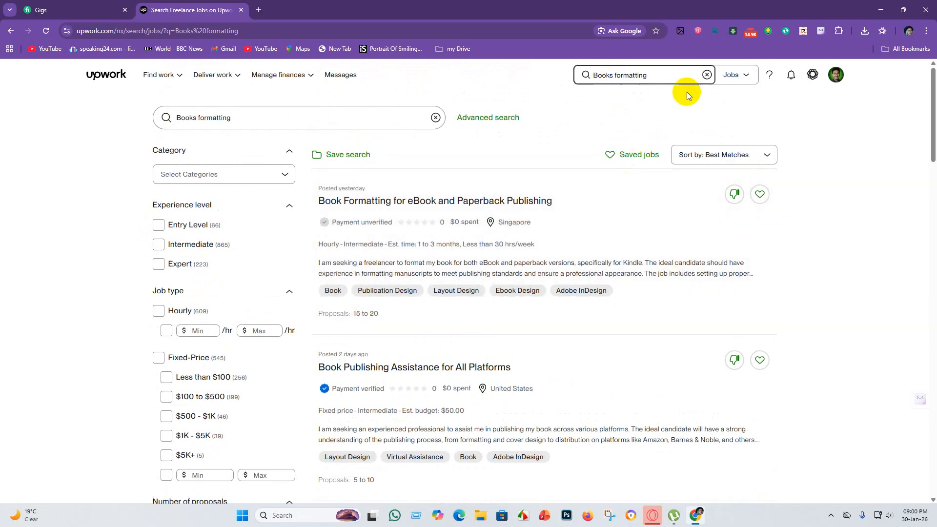
Switch the search scope from jobs to Talent and run the "Books formatting" search for freelancers.
left_click(744, 78)
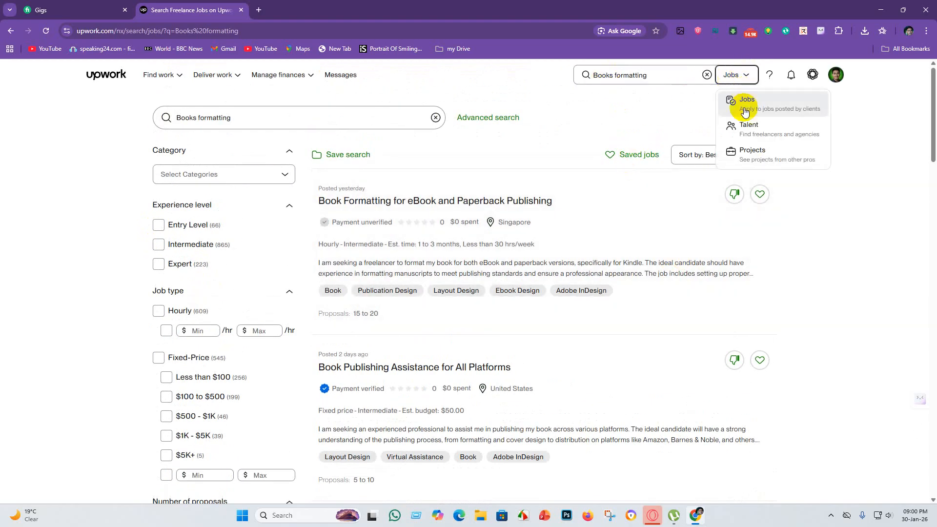
left_click(753, 128)
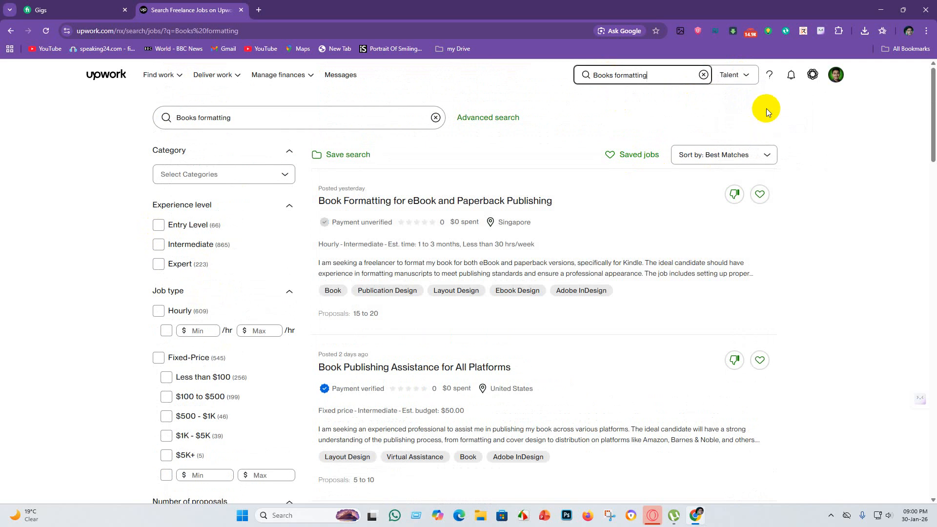
key("Return")
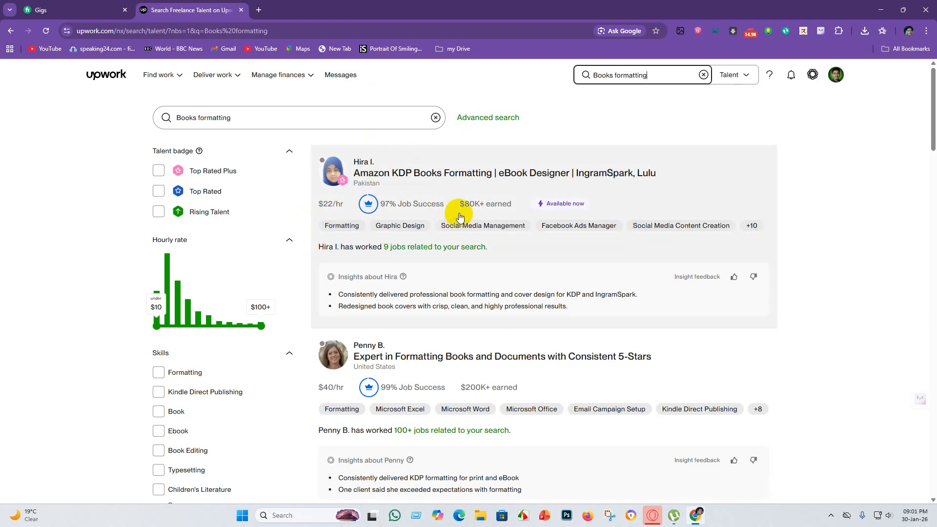
mouse_move(464, 207)
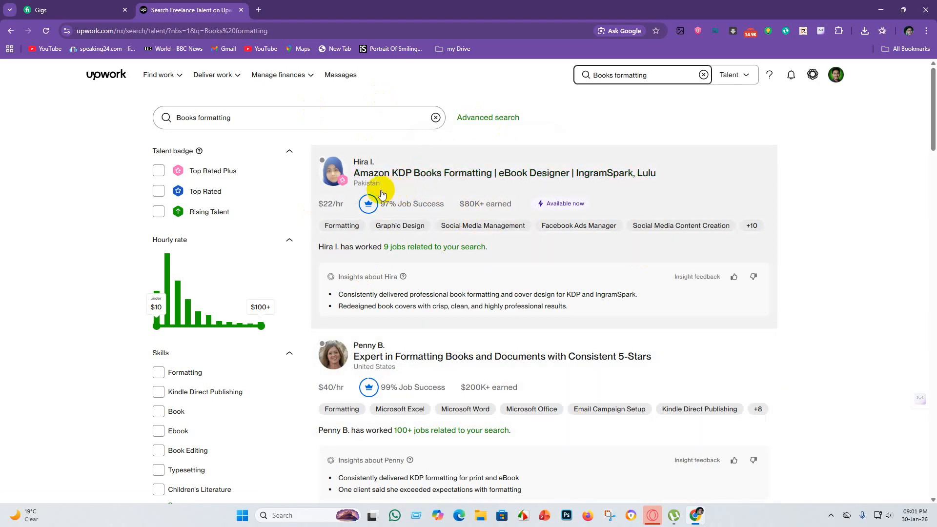
Examine the freelancer listings in the "Books formatting" talent results, comparing profile titles, hourly rates, job success, earnings and skills.
scroll(466, 313, "down", 2)
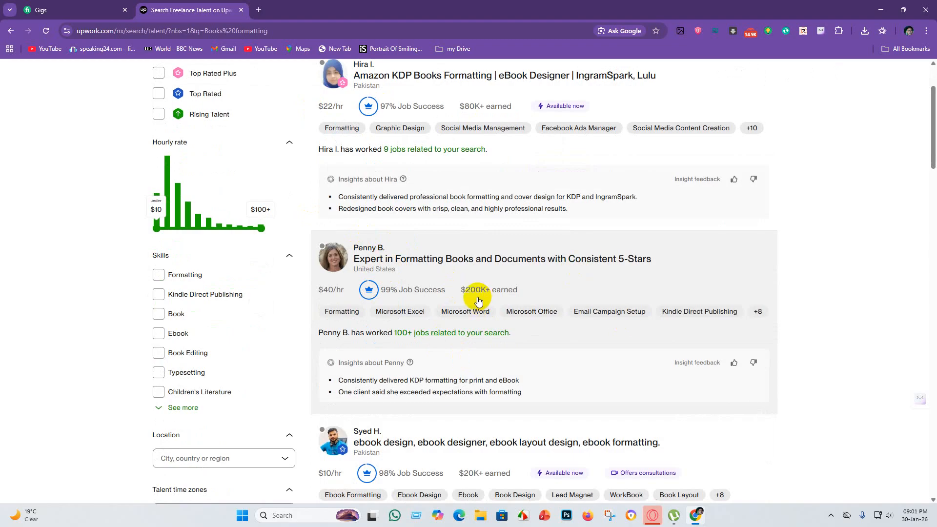
mouse_move(473, 297)
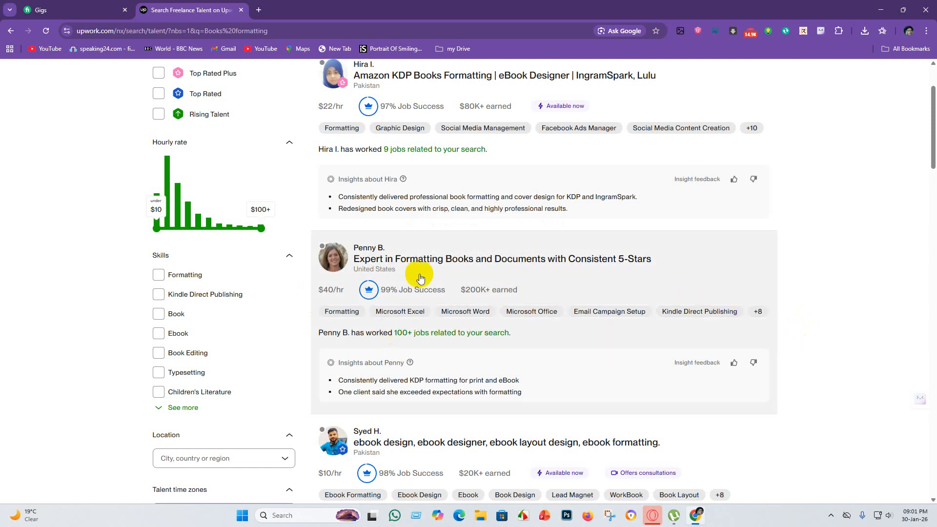
scroll(403, 366, "up", 2)
scroll(388, 345, "down", 3)
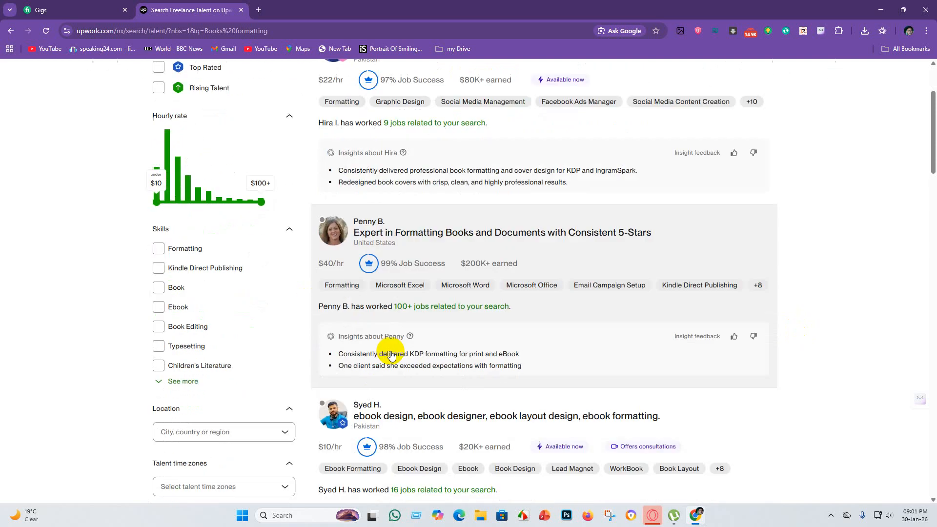
scroll(427, 346, "down", 2)
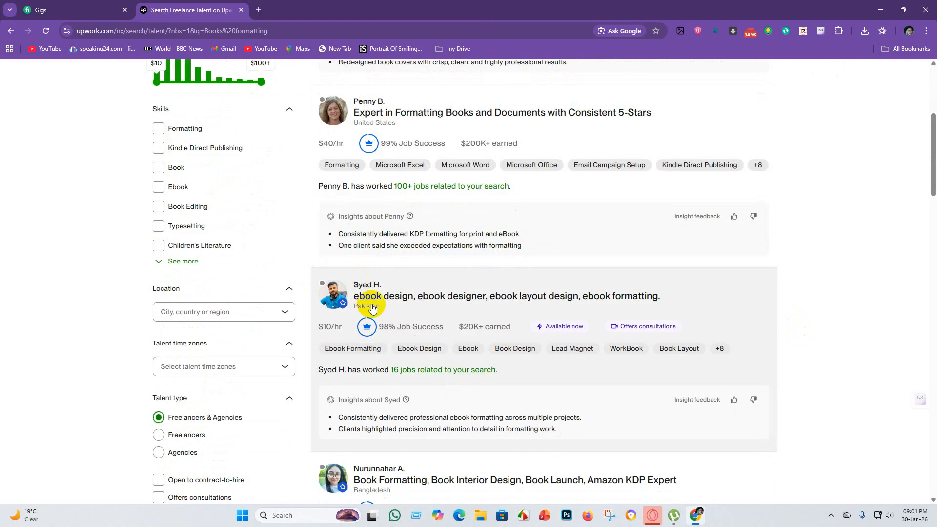
scroll(370, 360, "down", 5)
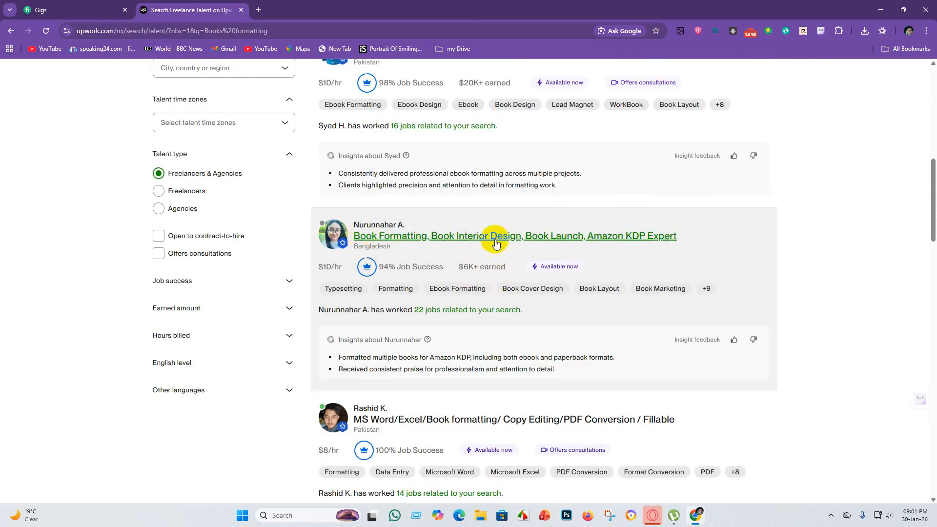
scroll(383, 266, "down", 2)
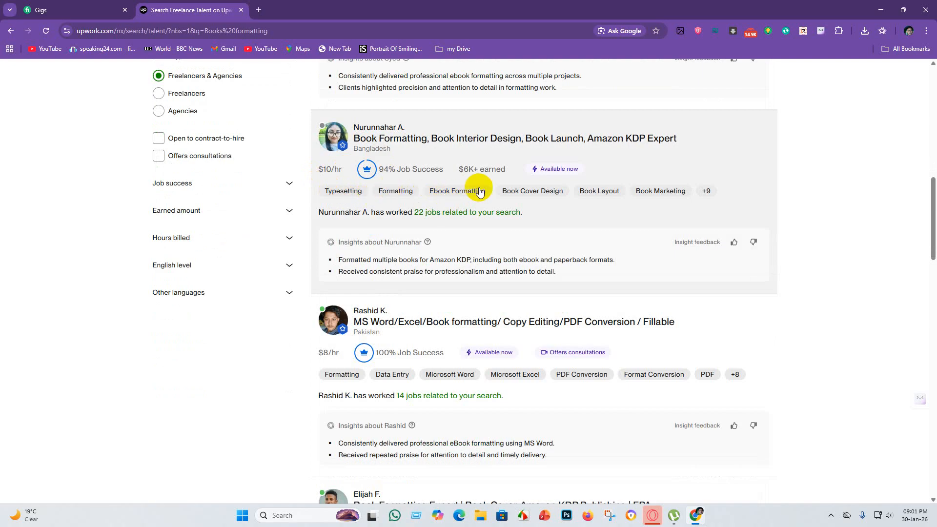
scroll(489, 279, "down", 4)
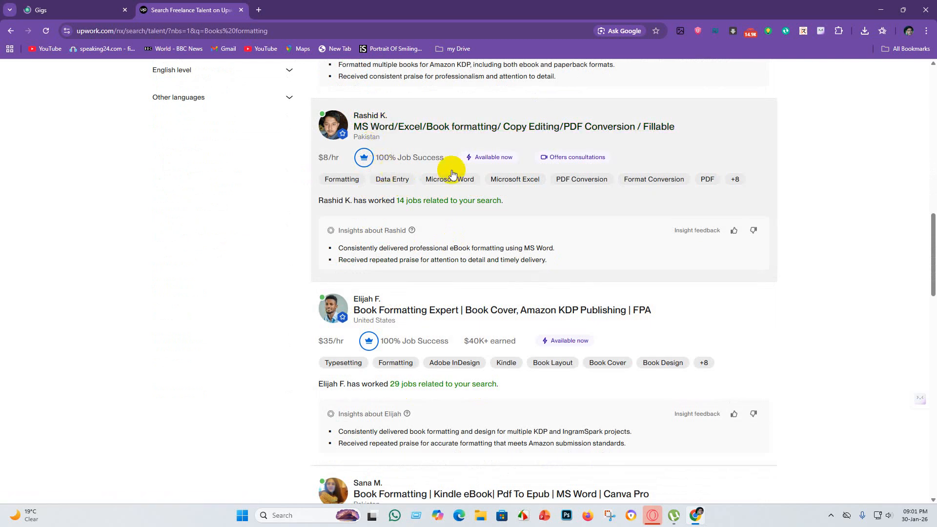
scroll(548, 236, "down", 3)
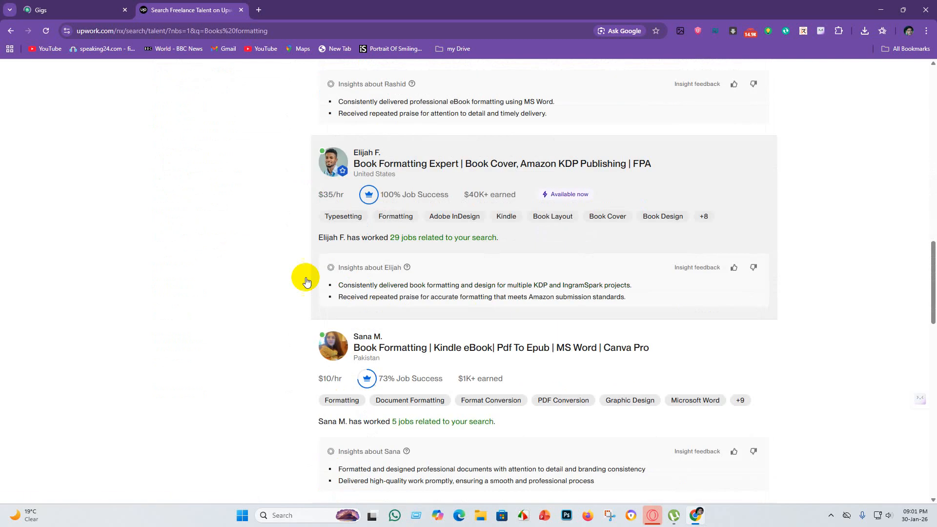
right_click(397, 305)
left_click(815, 388)
scroll(241, 239, "up", 20)
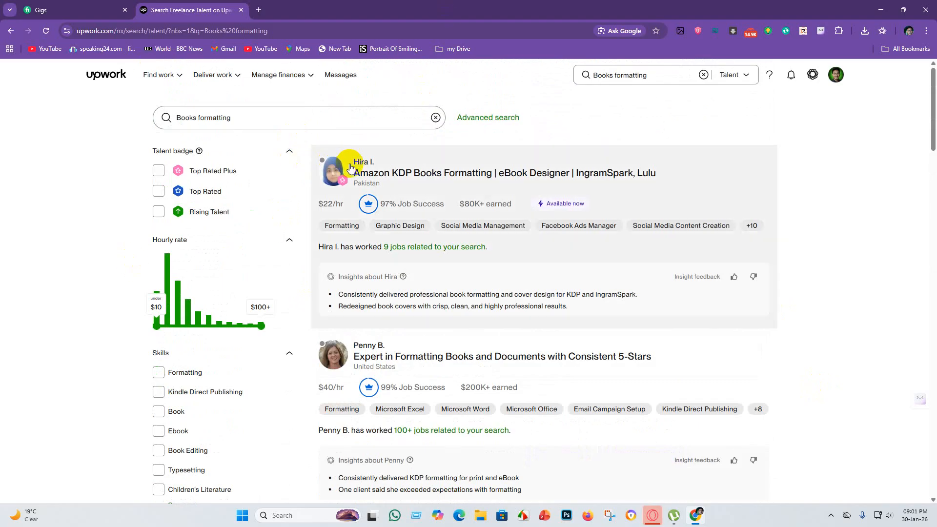
scroll(368, 386, "down", 13)
scroll(359, 343, "up", 13)
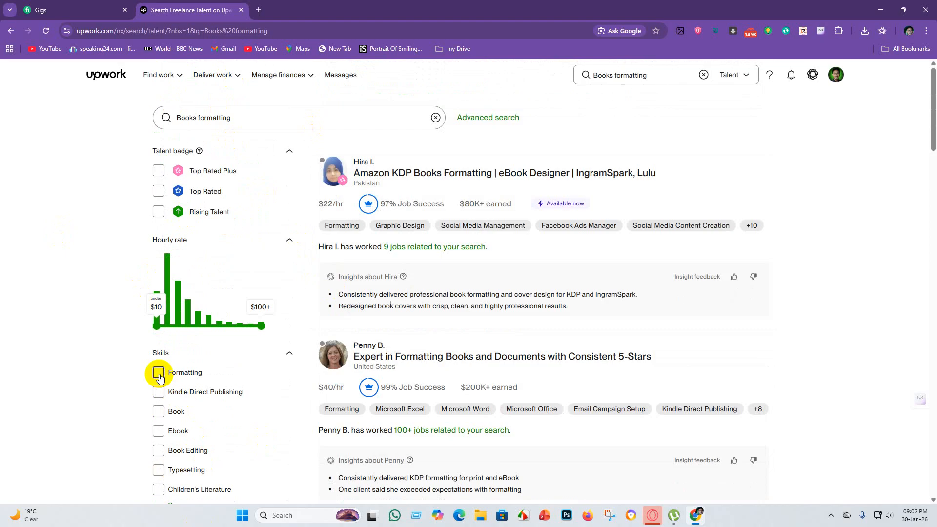
Filter the talent results by the Formatting skill and review the matching freelancer listings.
left_click(159, 373)
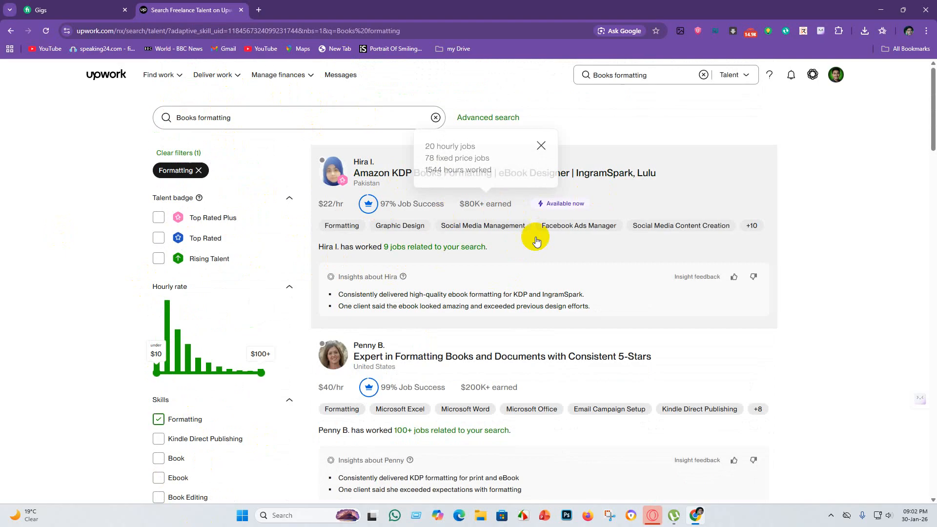
scroll(330, 408, "down", 10)
scroll(330, 408, "down", 6)
scroll(481, 338, "up", 1)
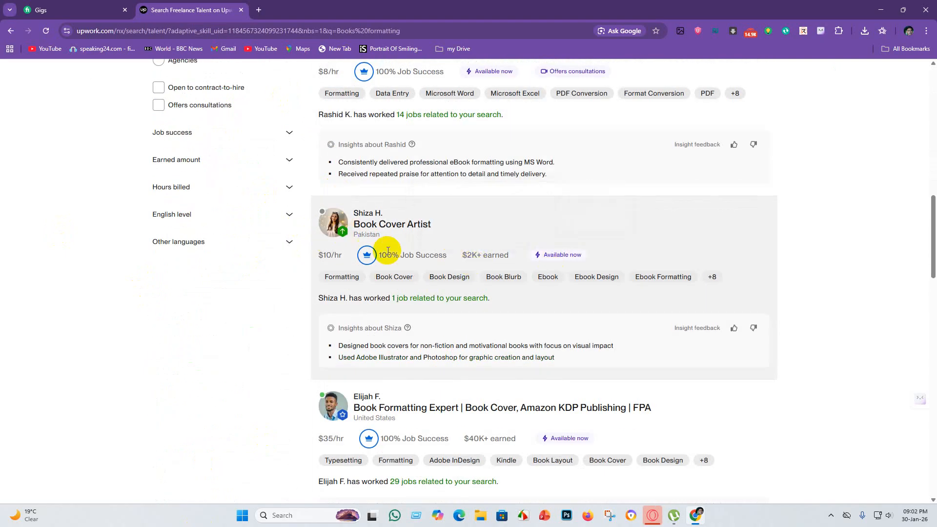
scroll(415, 273, "down", 5)
scroll(380, 283, "down", 4)
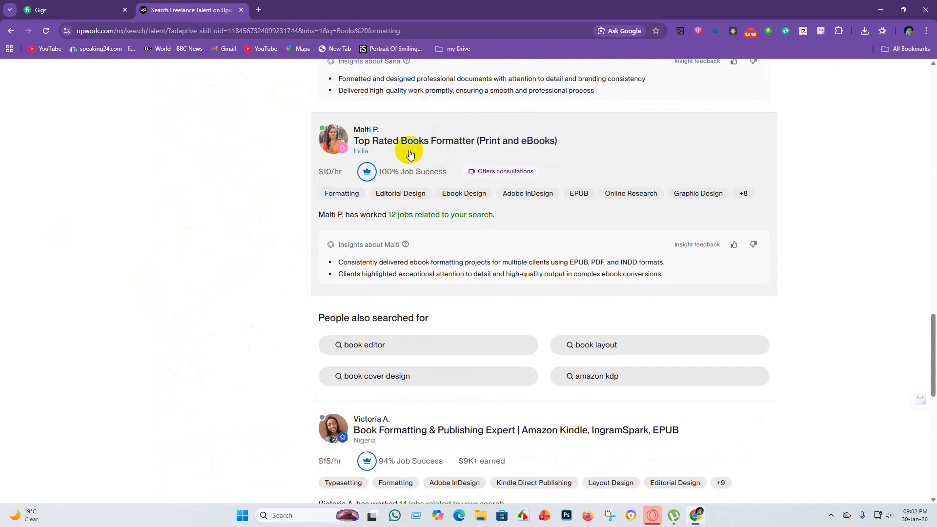
scroll(427, 273, "down", 5)
scroll(405, 244, "up", 20)
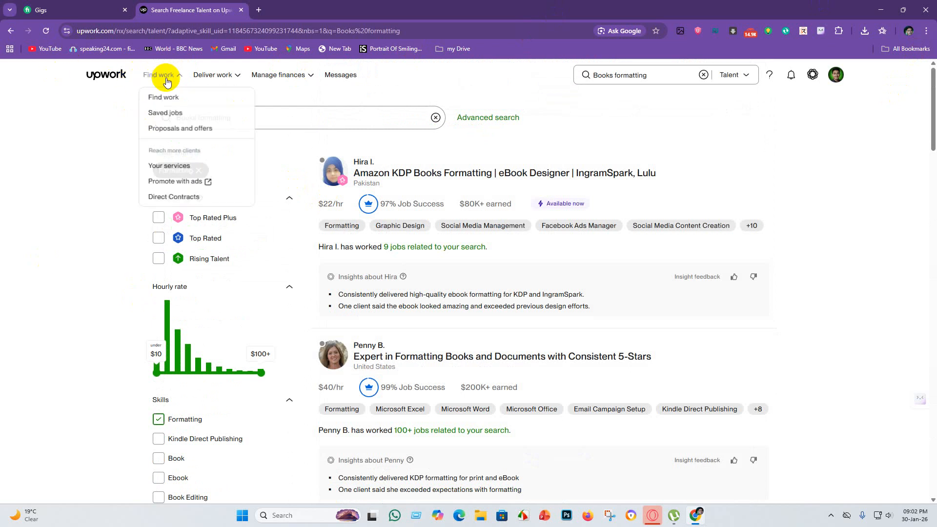
Switch to Fiverr, open the "do book formatting and ebook publishing" gig for editing and review its overview details.
left_click(75, 8)
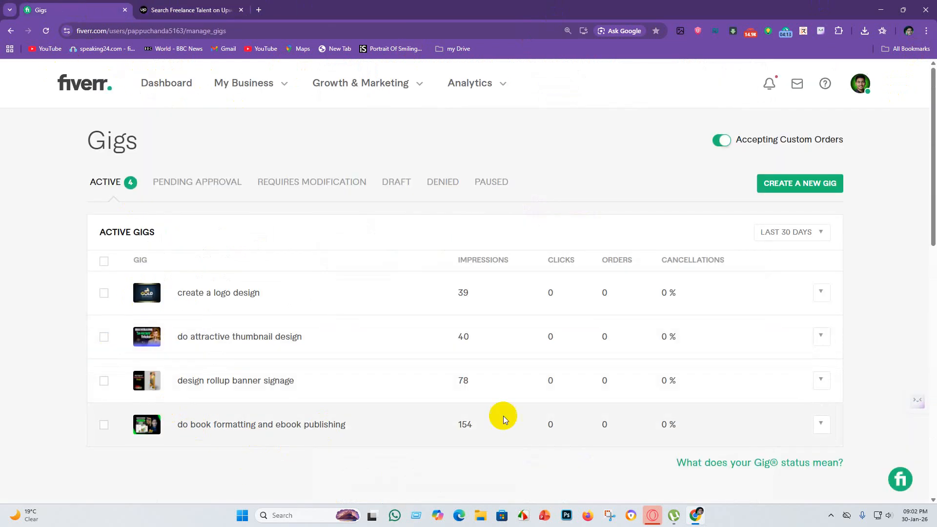
left_click(825, 427)
scroll(805, 437, "down", 1)
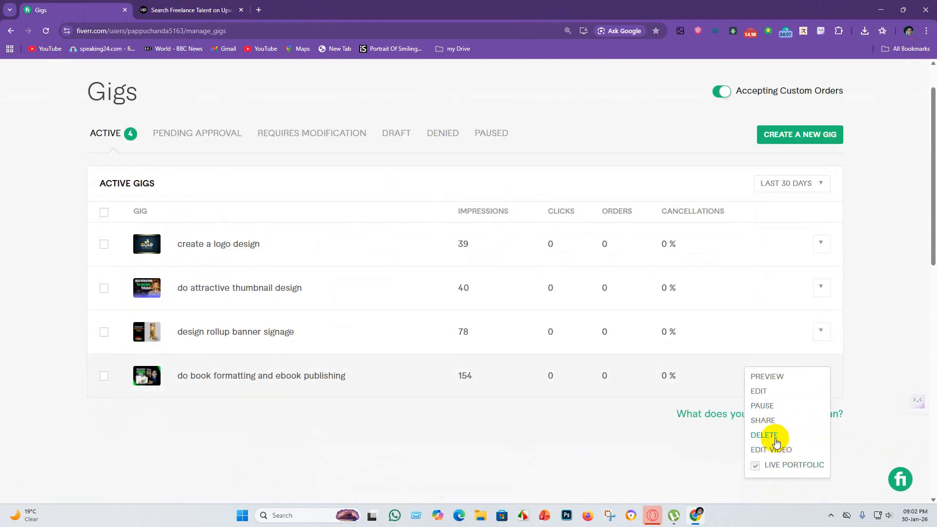
left_click(766, 388)
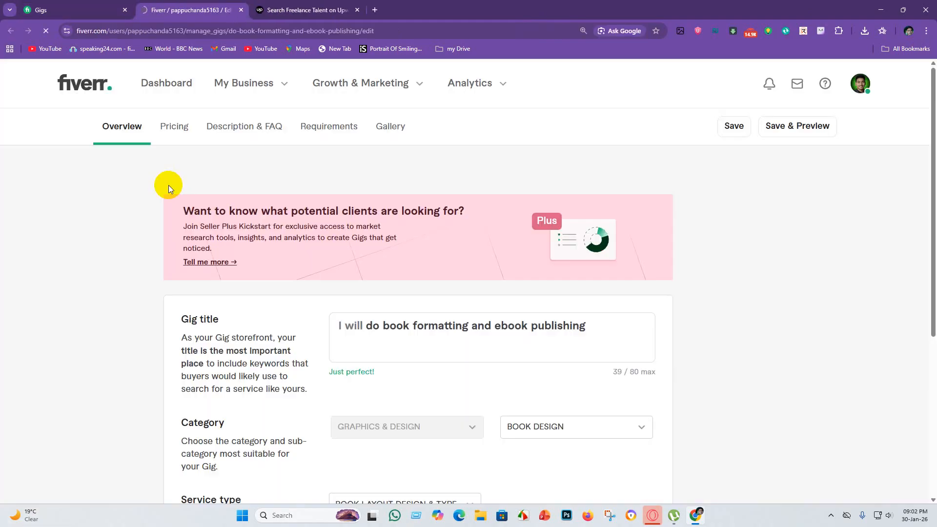
scroll(338, 231, "down", 3)
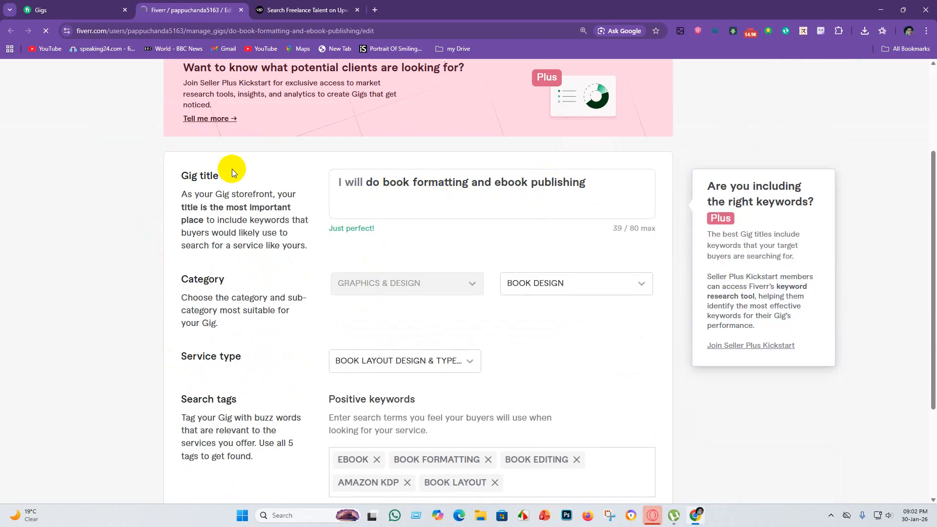
Switch back to Upwork and set the scope of the "Books formatting" search to Projects.
left_click(307, 10)
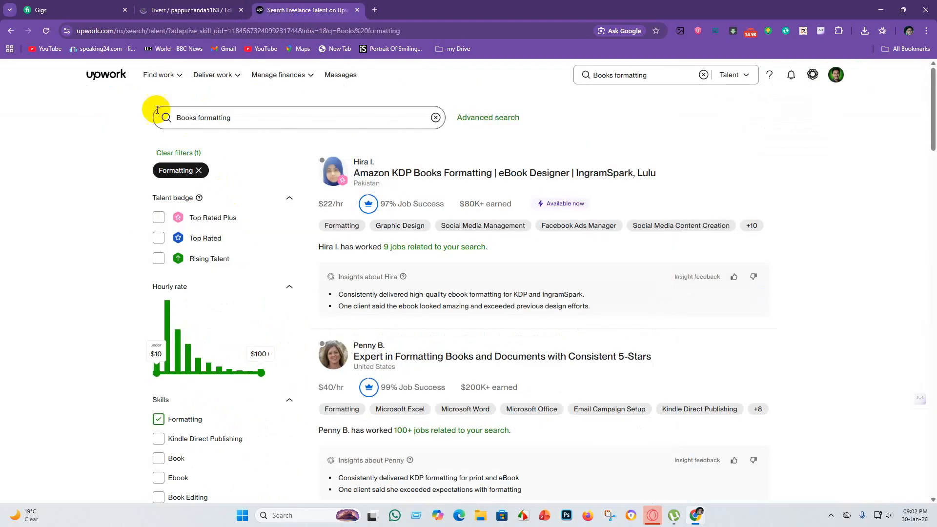
left_click(746, 77)
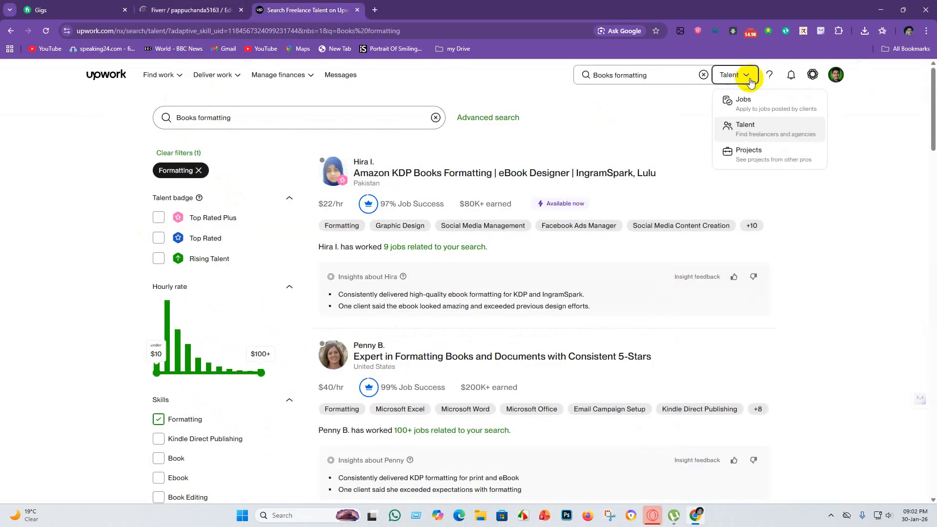
left_click(764, 151)
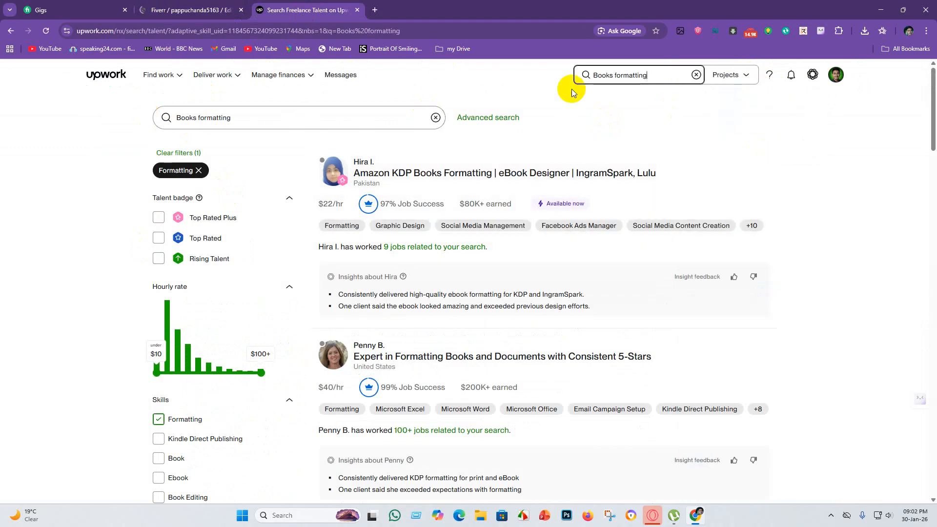
Open your own Upwork freelancer profile and review its overview, portfolio and the site navigation options.
left_click(836, 75)
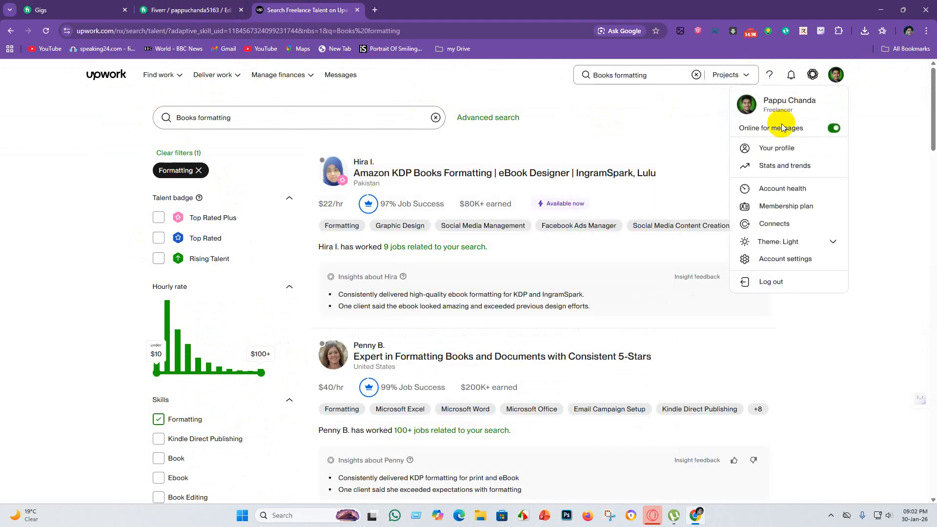
left_click(784, 149)
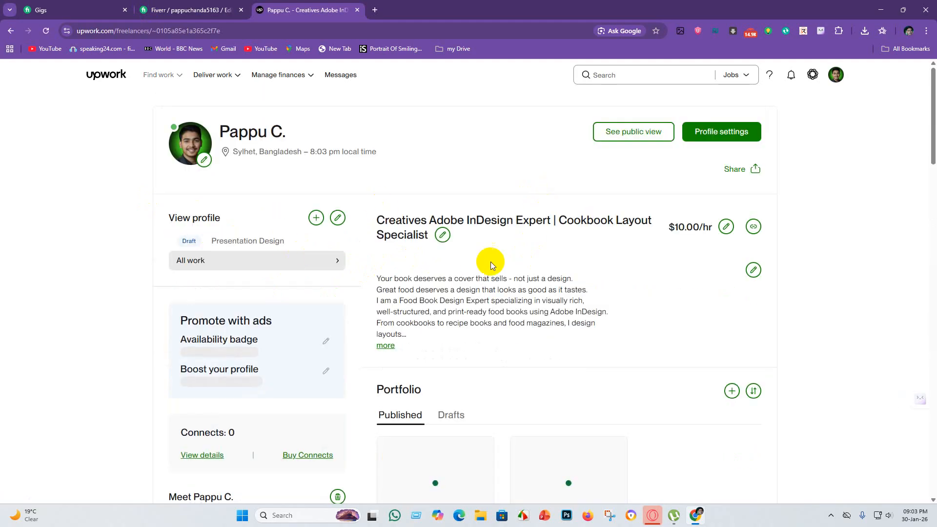
scroll(422, 278, "down", 3)
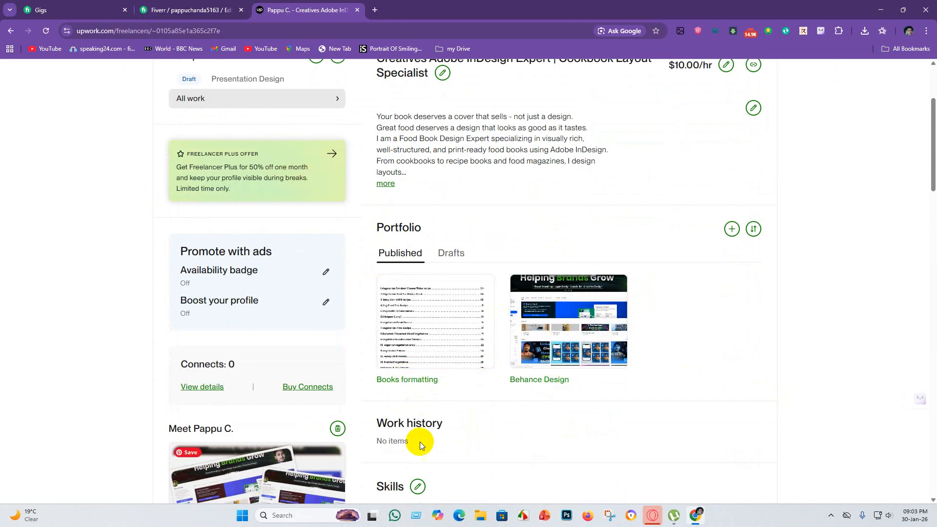
scroll(470, 396, "up", 3)
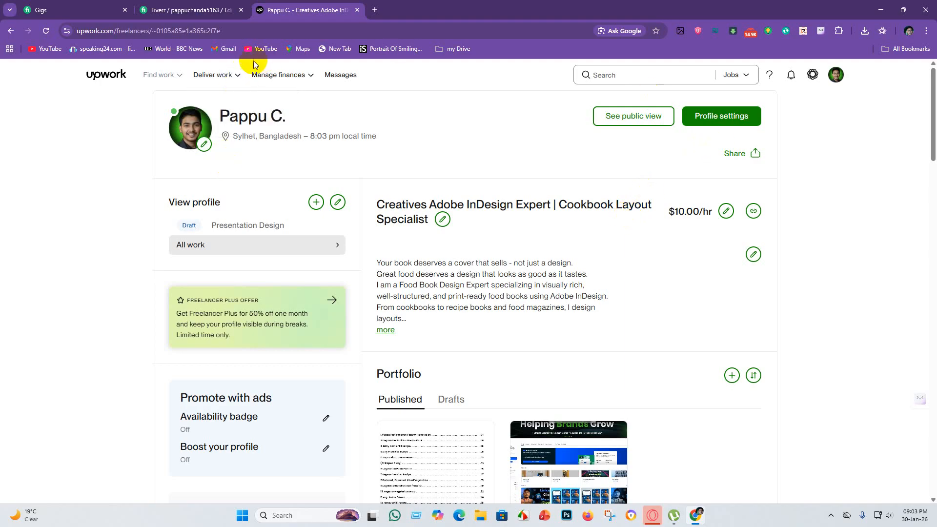
mouse_move(236, 78)
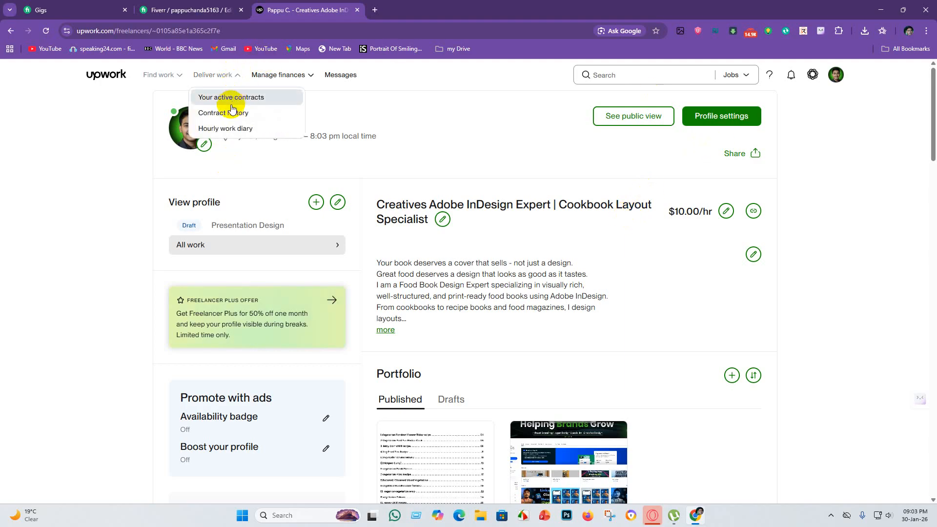
mouse_move(292, 74)
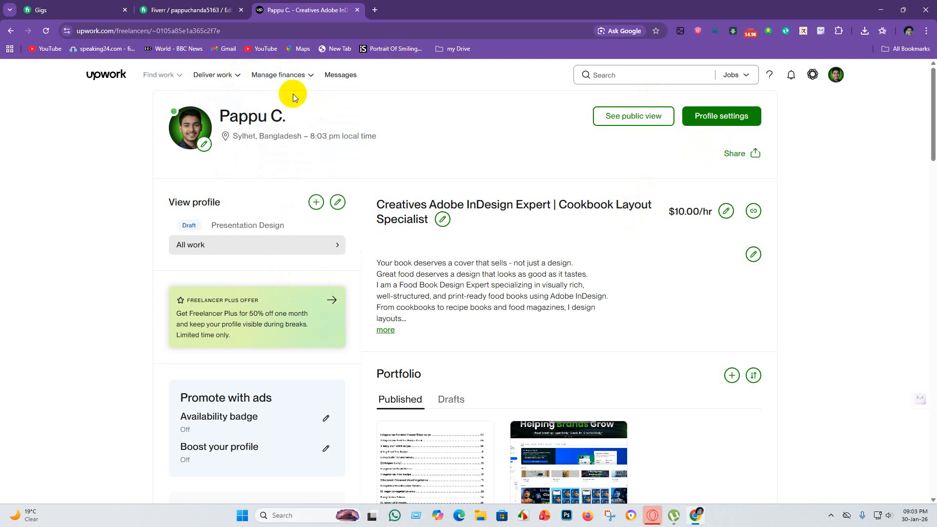
mouse_move(178, 78)
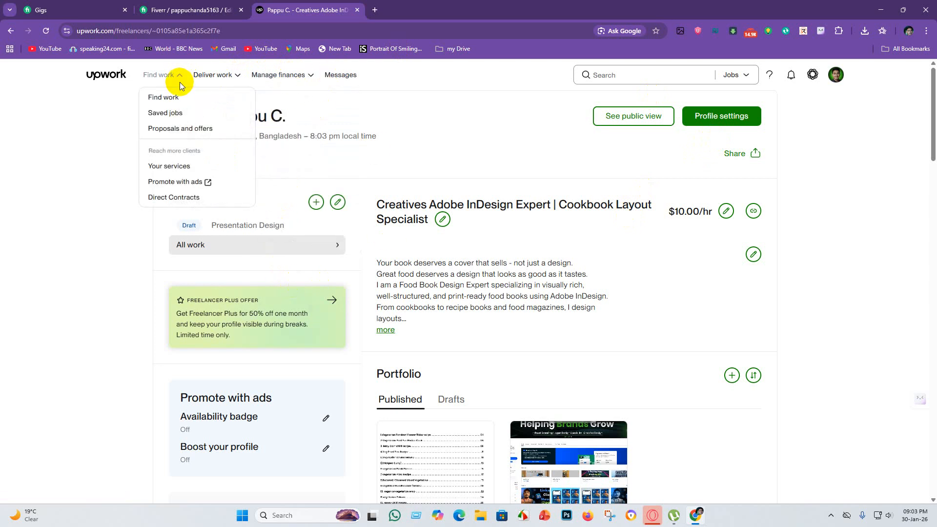
Open project management from the profile's project catalog section and start creating a new project.
scroll(458, 172, "down", 6)
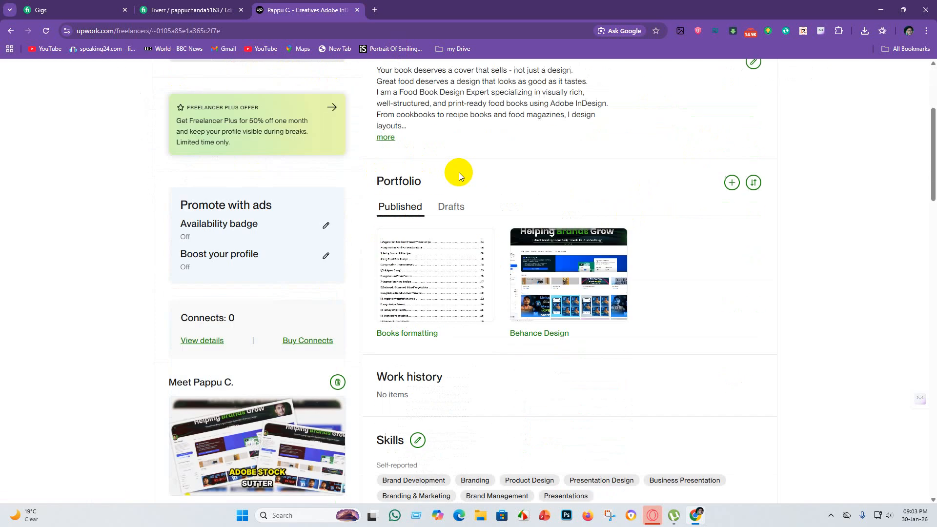
scroll(542, 264, "down", 6)
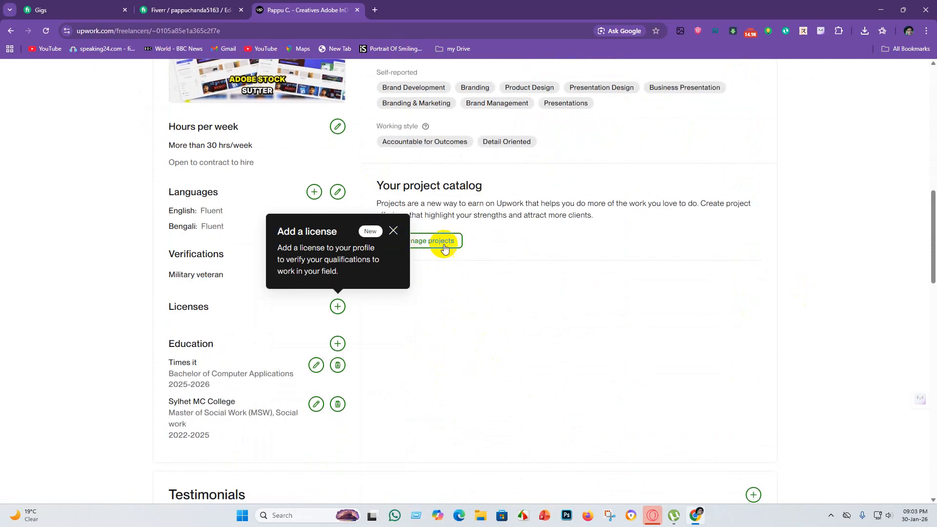
left_click(393, 231)
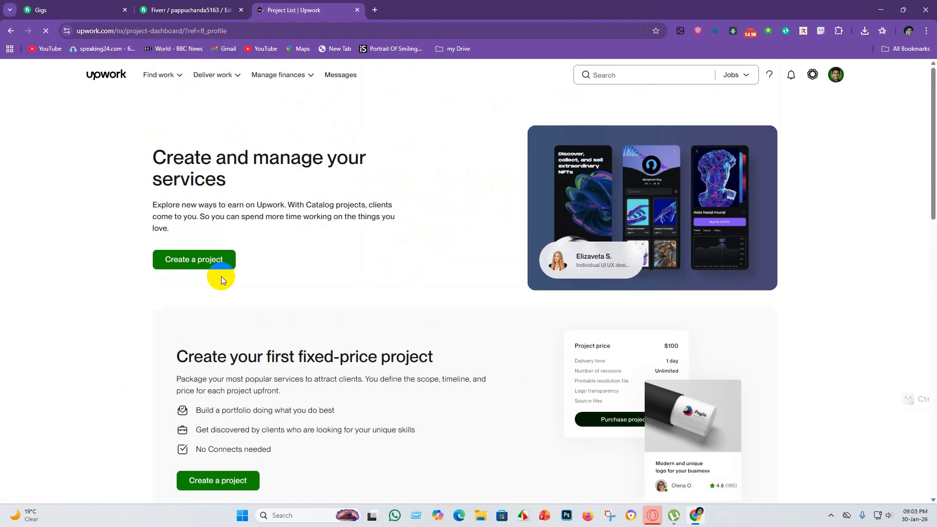
left_click(189, 260)
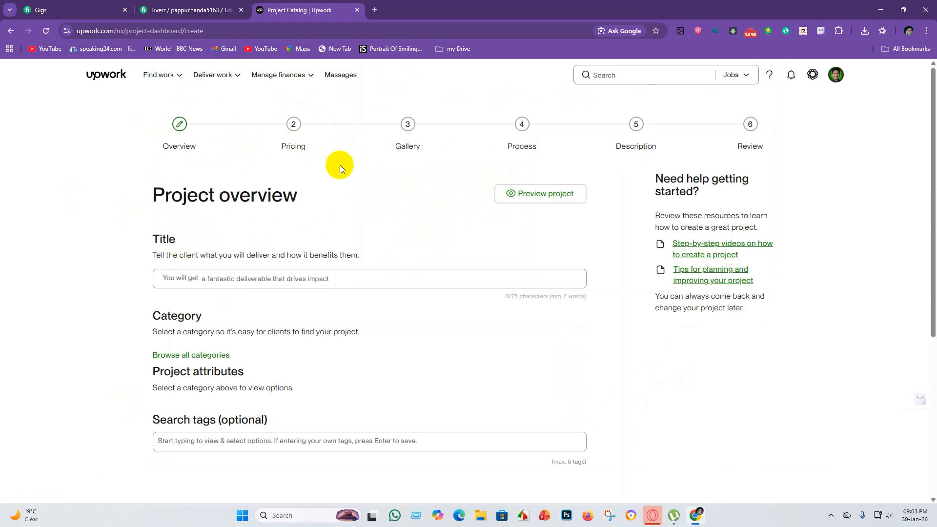
Copy "do book formatting and ebook publishing" from the Fiverr gig title into the Upwork project title and correct "ebook" to "eBook".
left_click(198, 276)
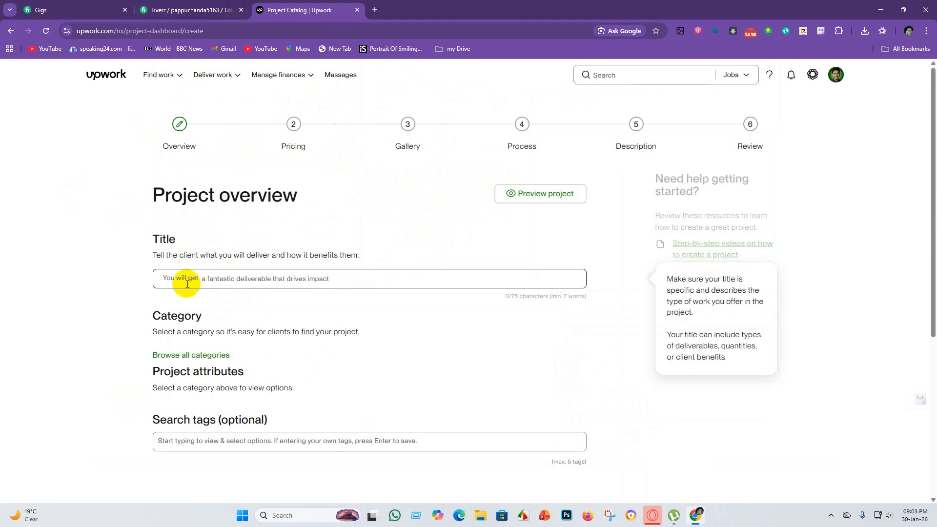
left_click(164, 6)
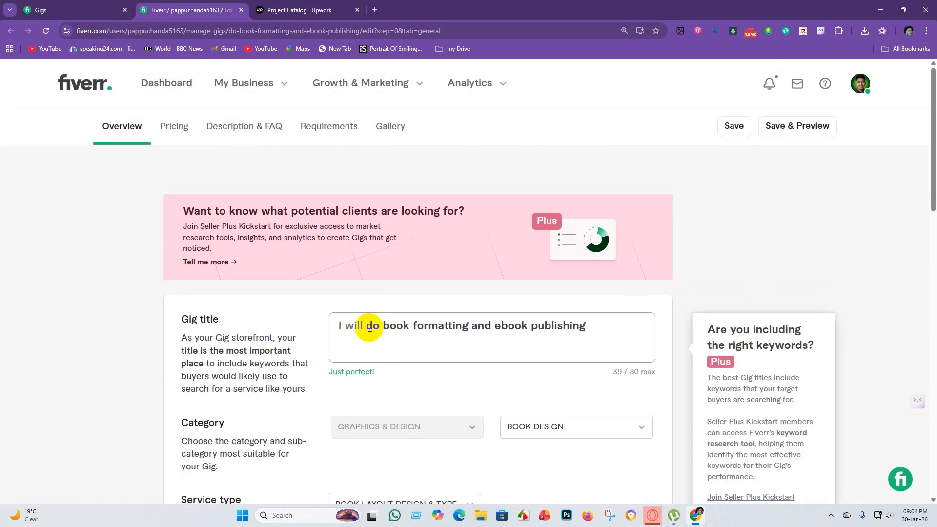
left_click_drag(368, 327, 596, 334)
key("ctrl+c")
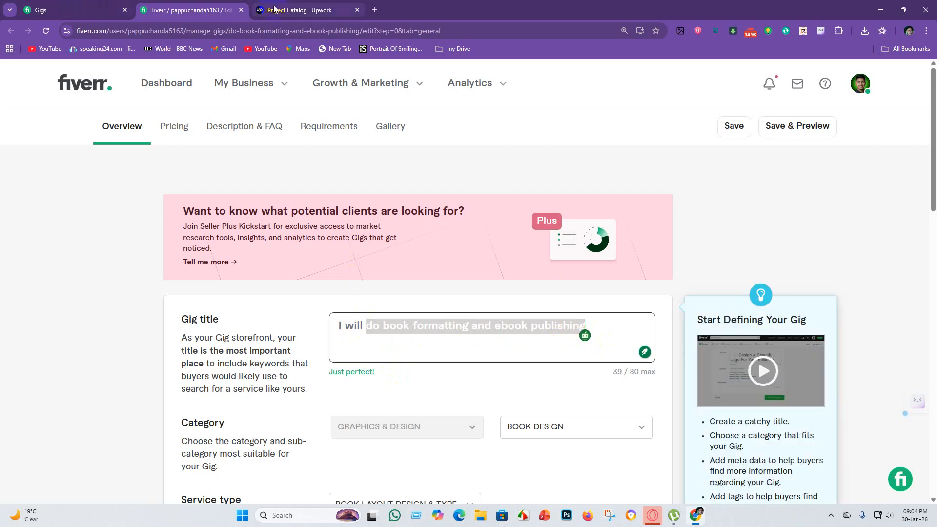
left_click(298, 9)
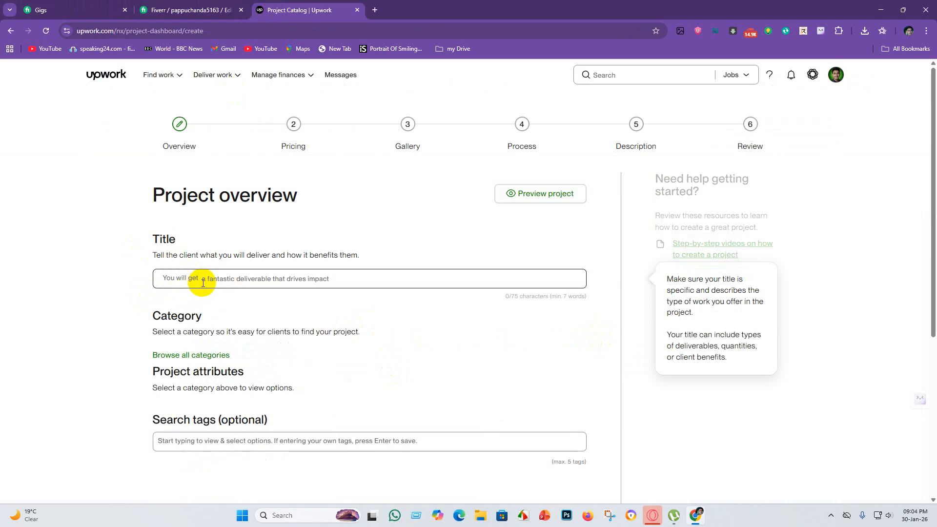
left_click(214, 11)
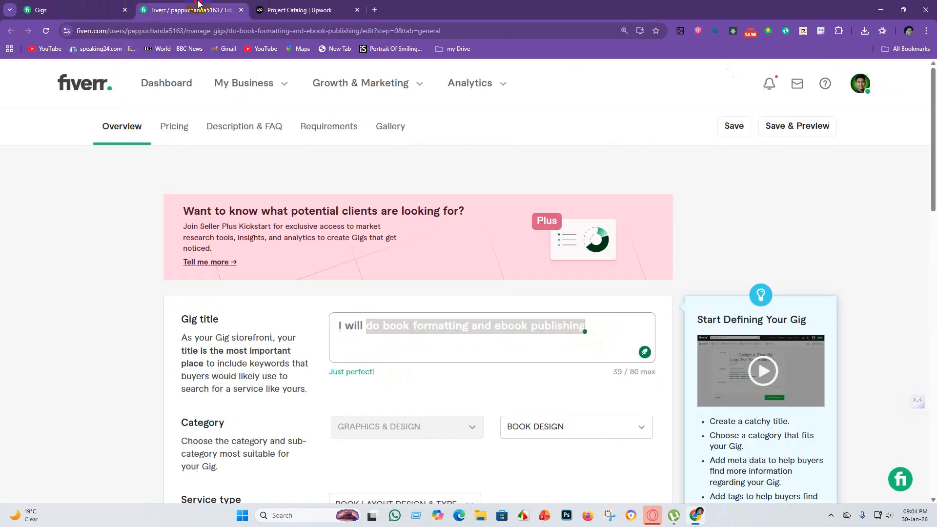
left_click(313, 7)
left_click(217, 280)
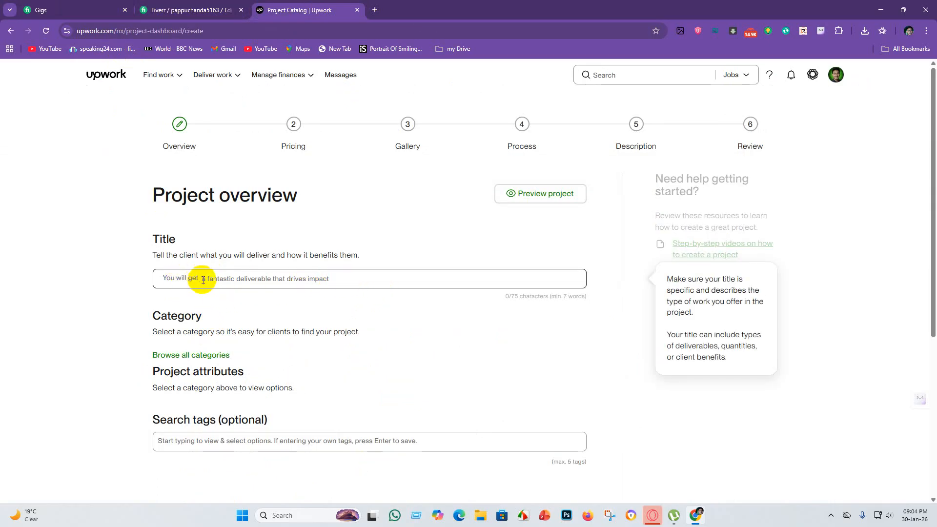
key("ctrl+v")
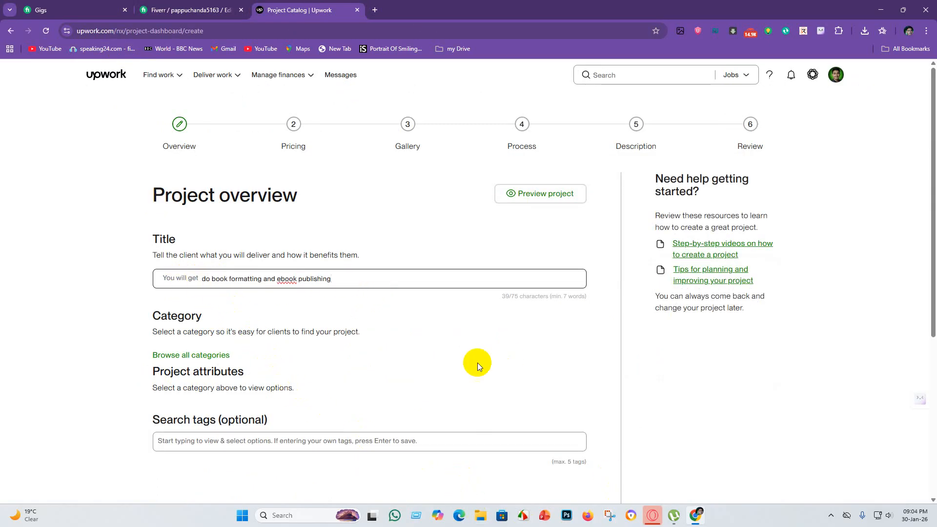
right_click(284, 278)
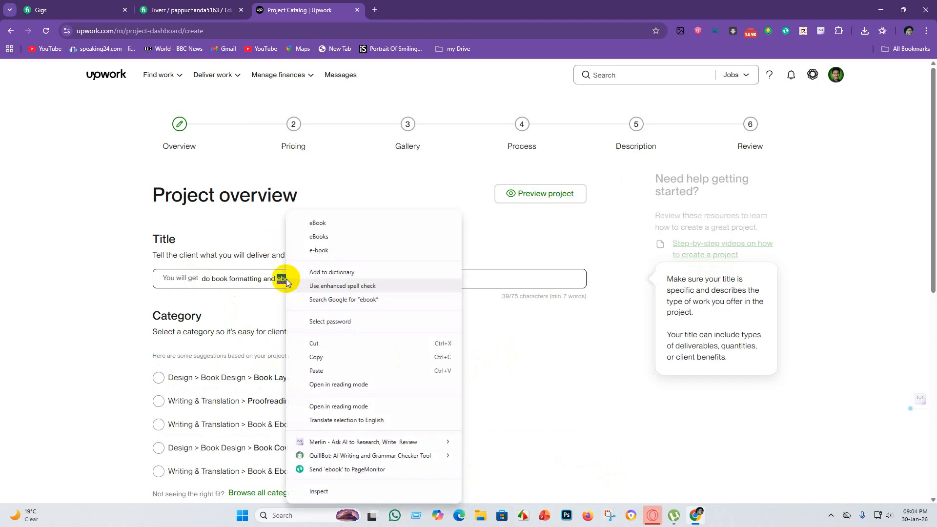
left_click(341, 220)
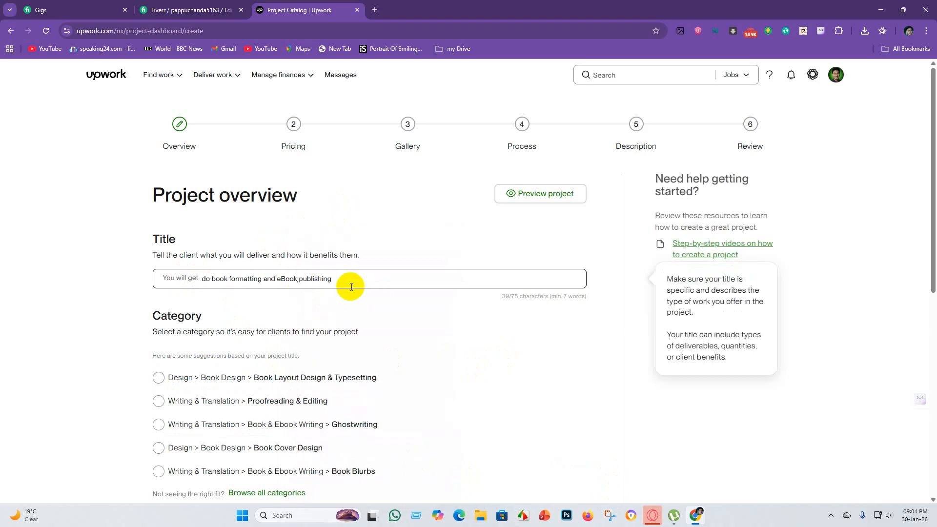
Choose the Book Layout Design & Typesetting category and select the genres Academic Textbooks, Business, Cookbooks/Recipes, History and Medical.
scroll(263, 380, "down", 2)
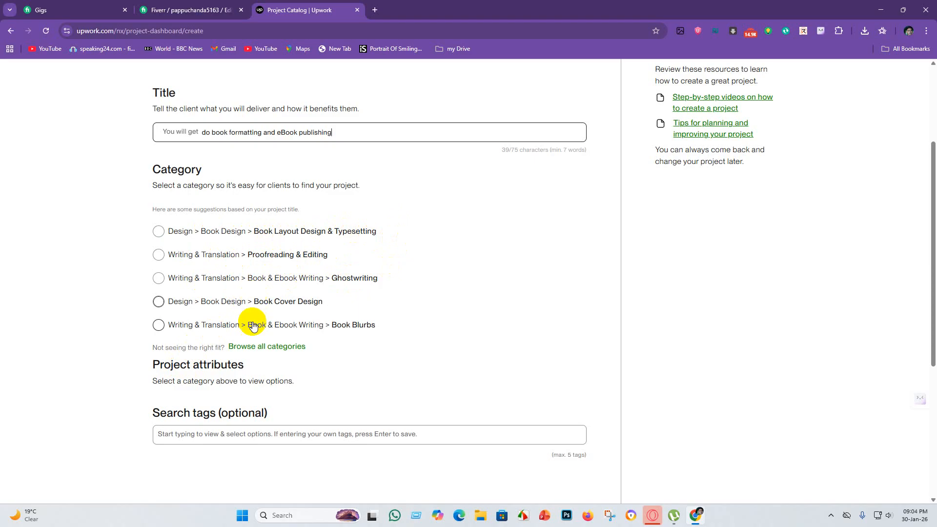
left_click(159, 232)
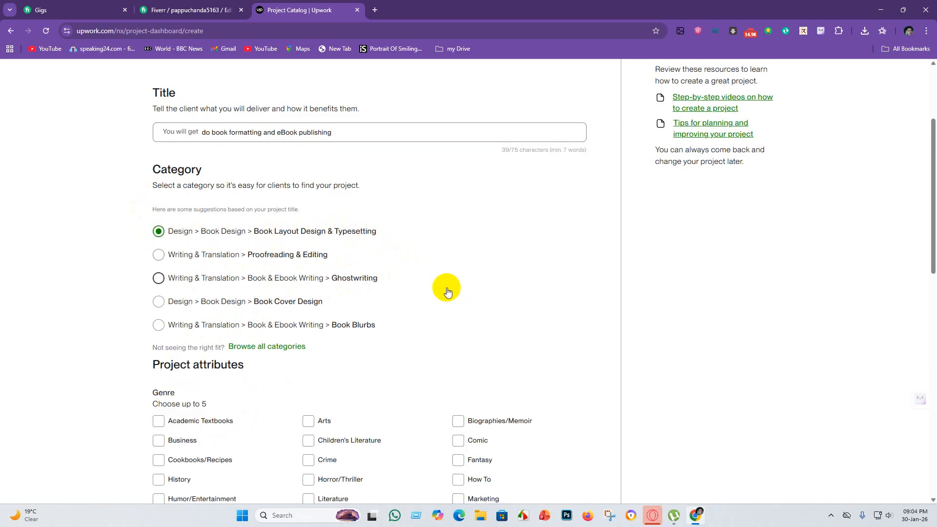
scroll(229, 266, "down", 3)
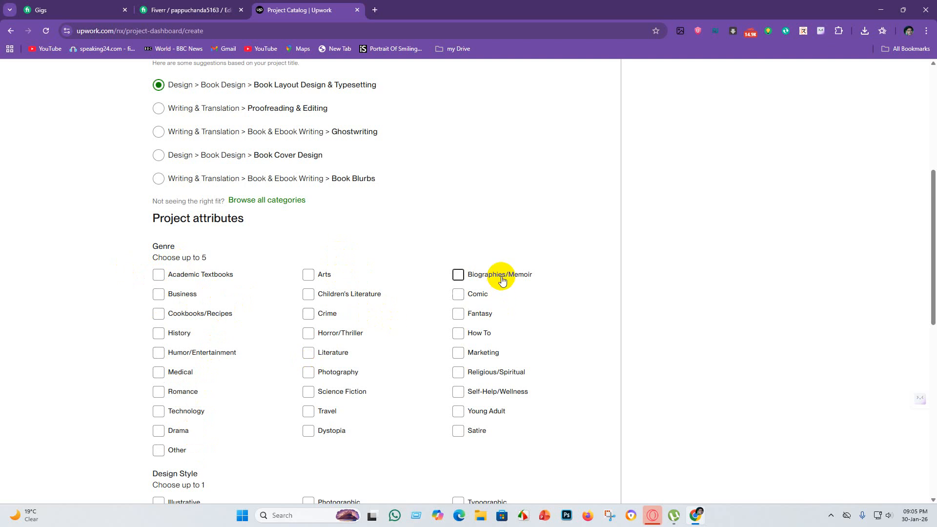
left_click(158, 276)
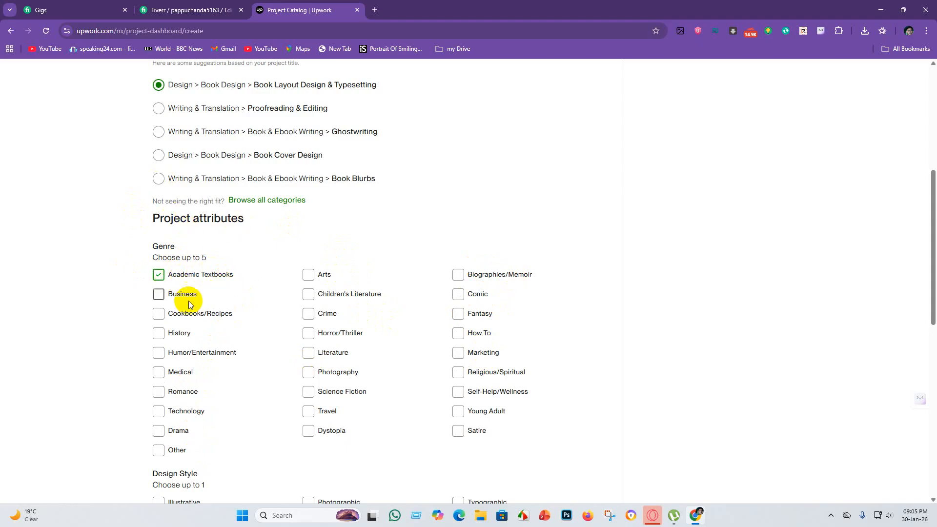
left_click(158, 295)
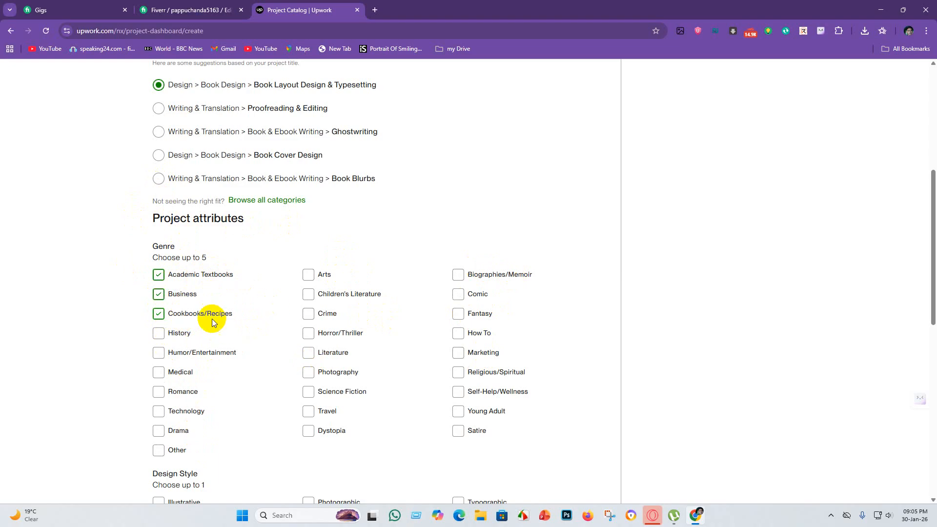
left_click(158, 333)
left_click(161, 375)
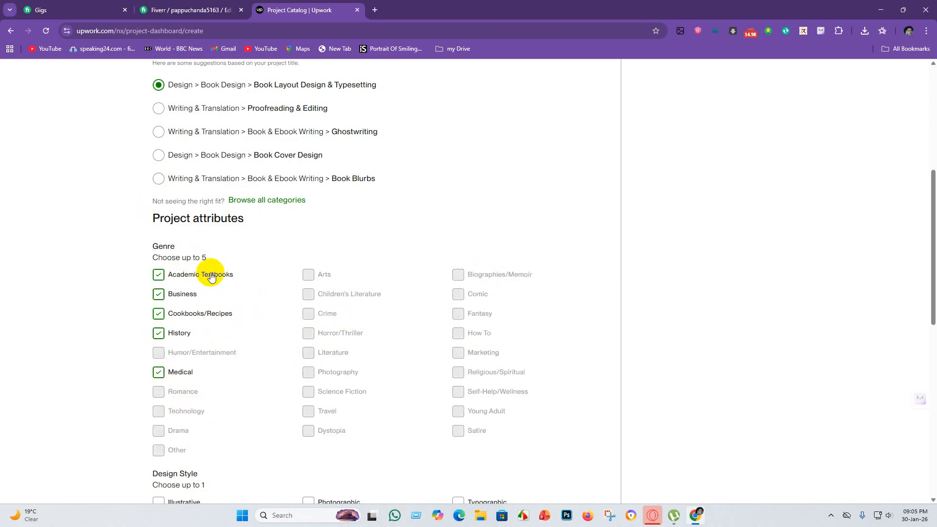
Set the design style to Typographic and select the file formats PDF, JPG and EPUB.
scroll(329, 327, "down", 4)
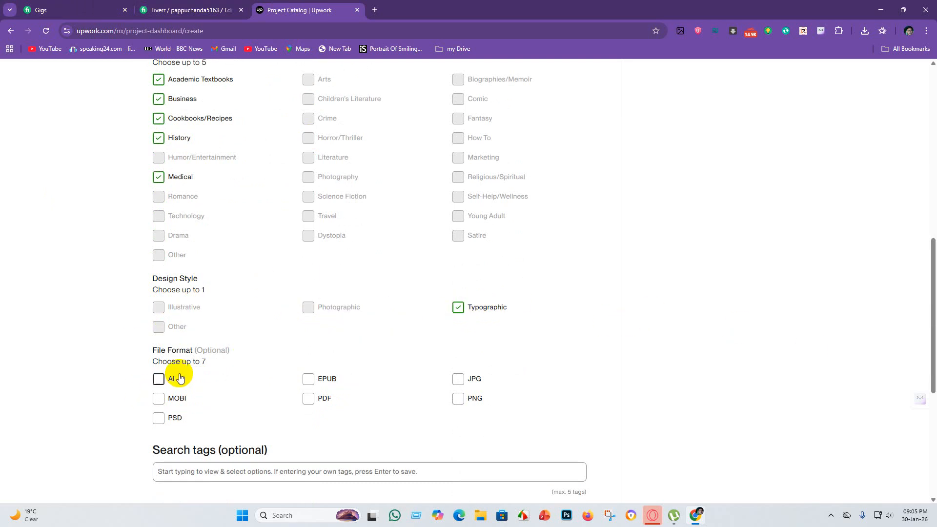
scroll(249, 373, "down", 2)
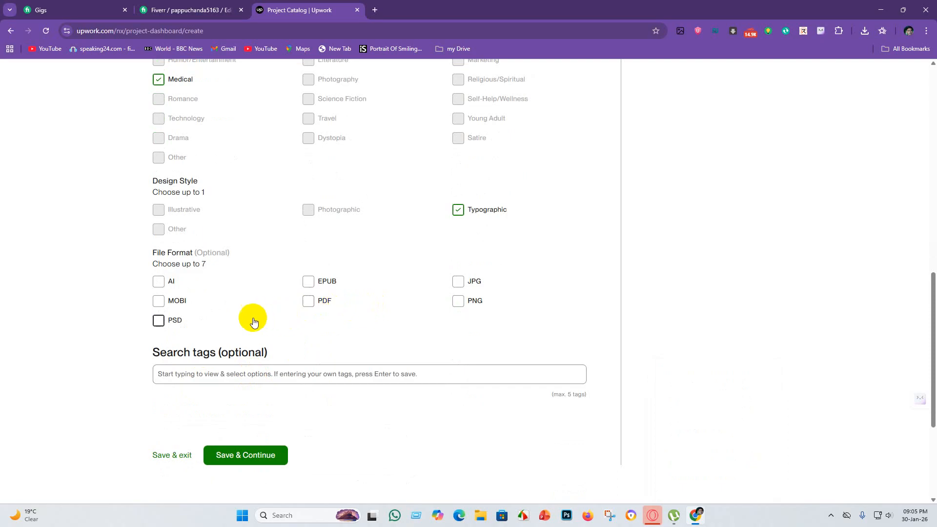
left_click(309, 303)
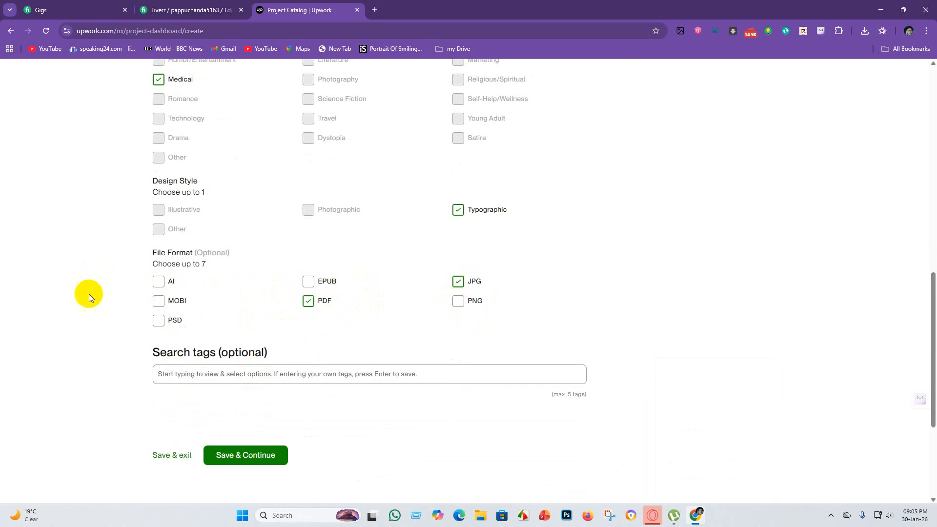
left_click(310, 283)
Switch to the Fiverr gig, remove EBOOK from its search tags and review the remaining positive keywords.
left_click(210, 370)
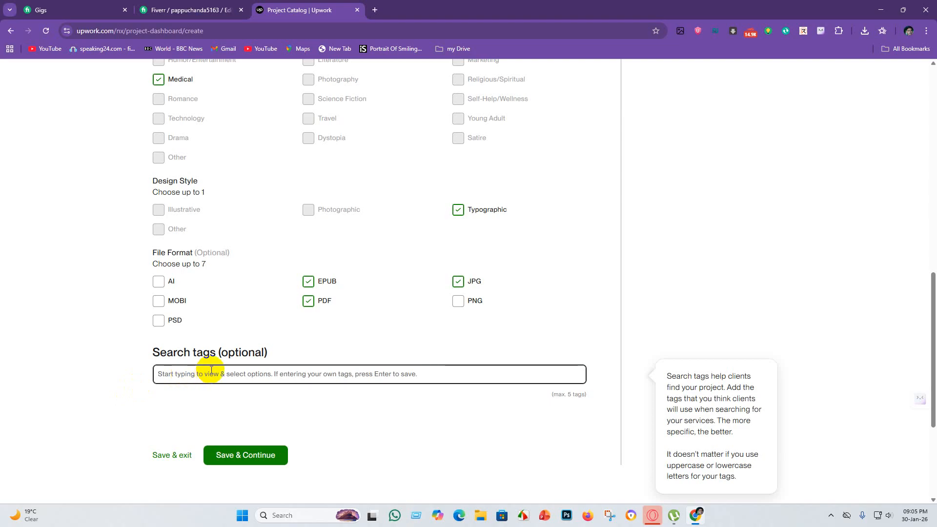
left_click(190, 10)
scroll(411, 372, "down", 10)
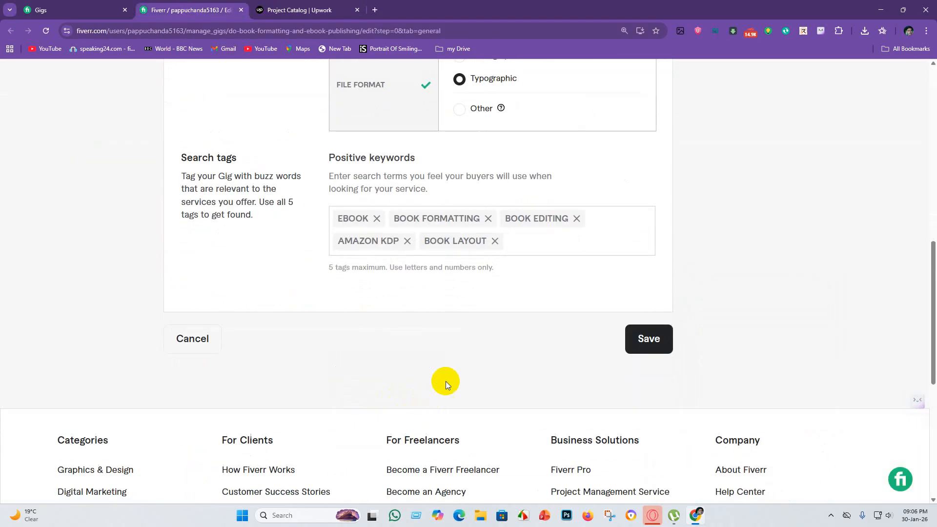
left_click(377, 218)
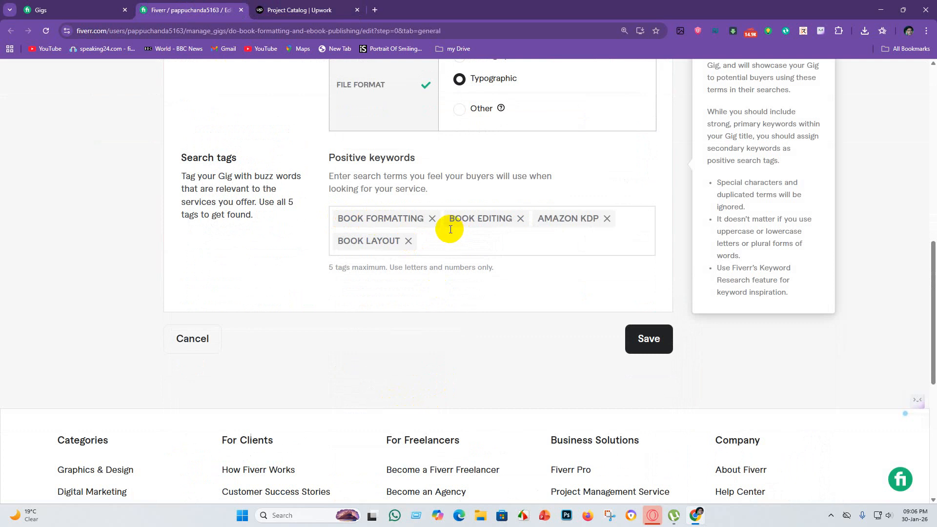
scroll(402, 268, "up", 3)
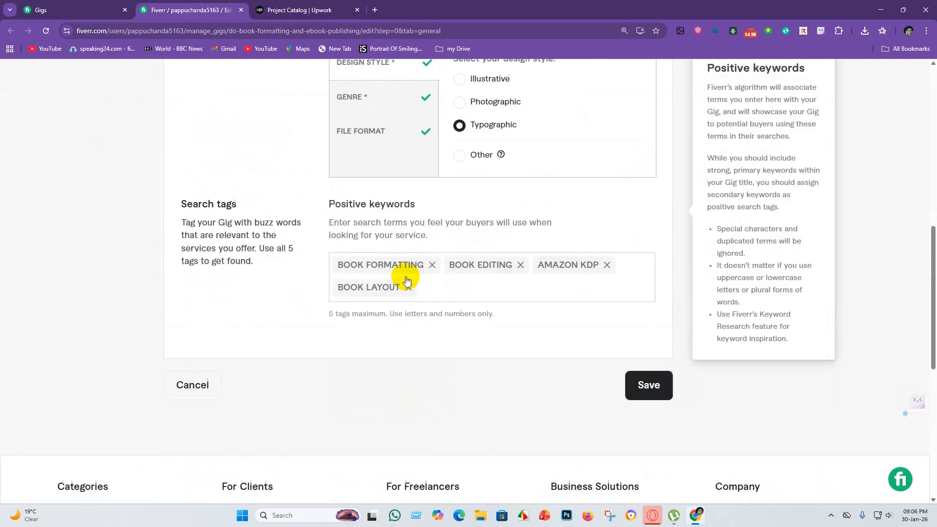
scroll(440, 358, "up", 1)
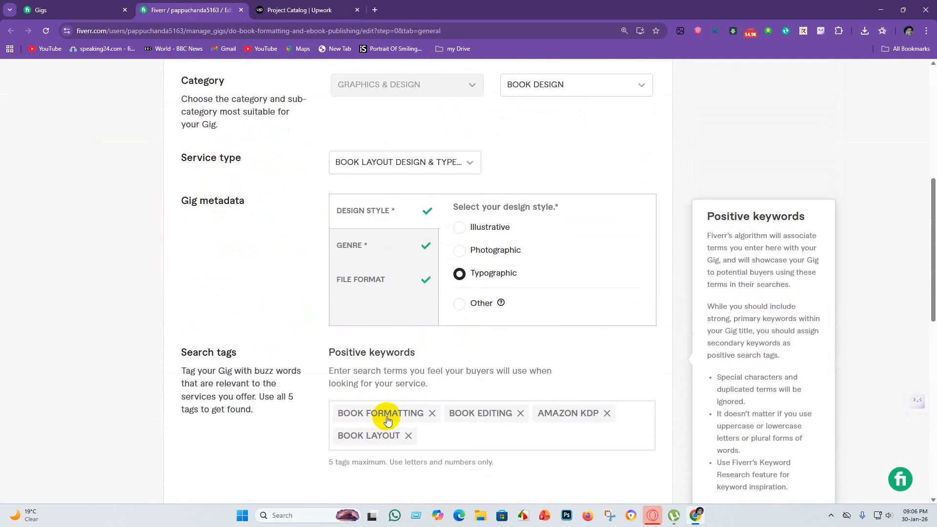
scroll(435, 300, "down", 2)
scroll(365, 342, "up", 2)
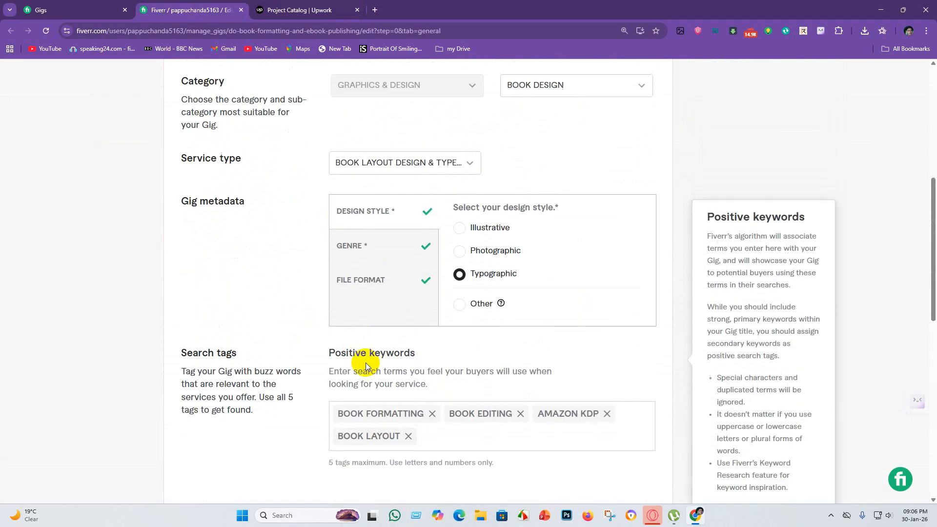
scroll(386, 361, "down", 3)
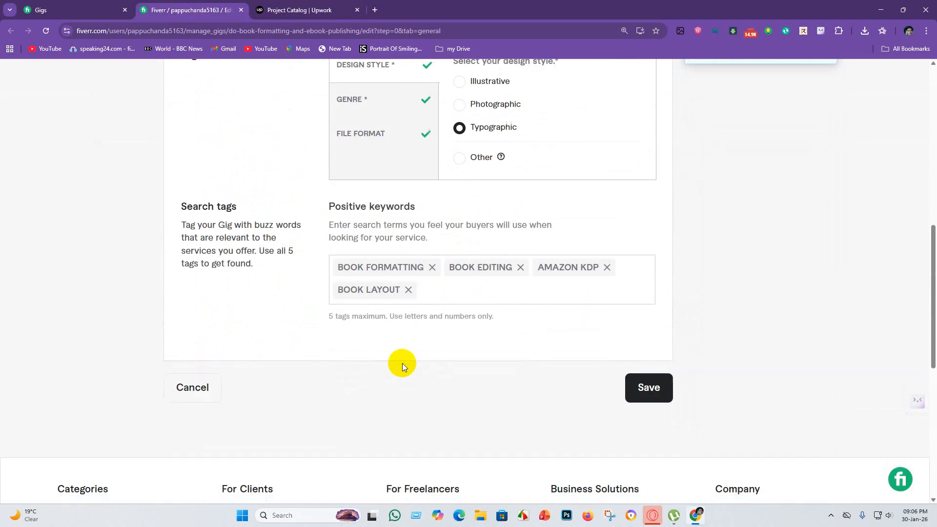
Open Google Docs in a new tab, open the "fiverr tag title Research" document and find its selected tags list.
left_click(375, 10)
left_click(896, 76)
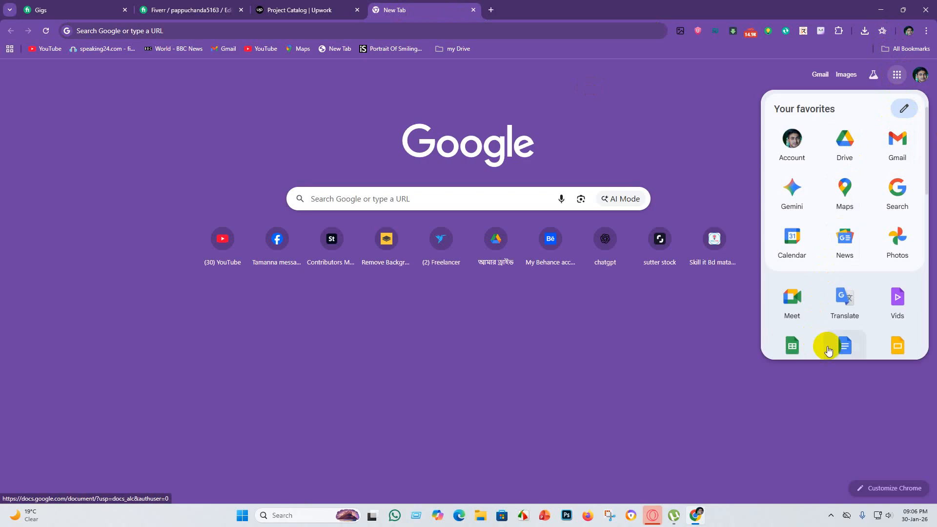
scroll(856, 297, "down", 2)
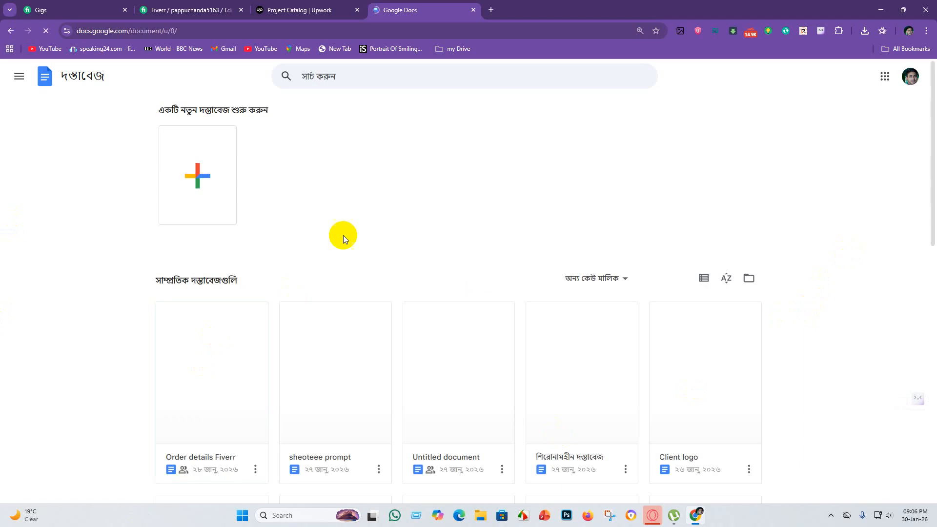
scroll(336, 364, "down", 4)
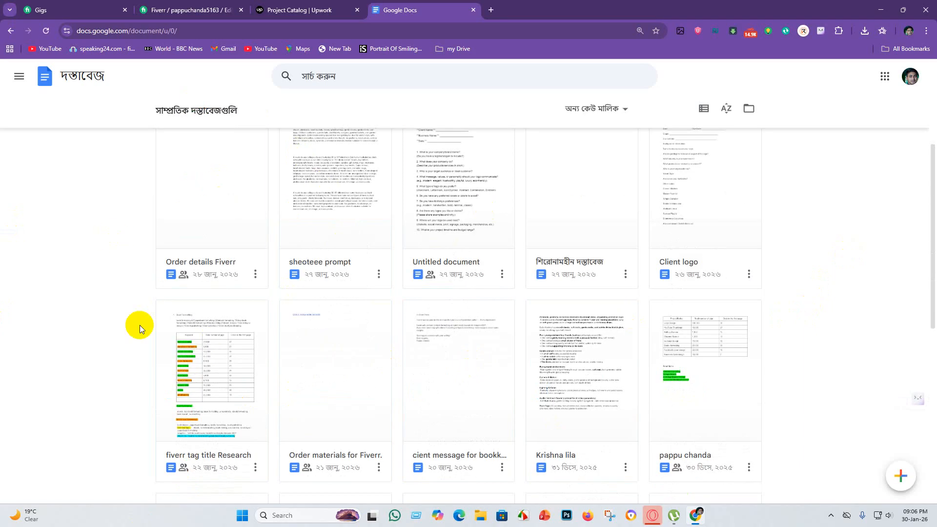
left_click(195, 365)
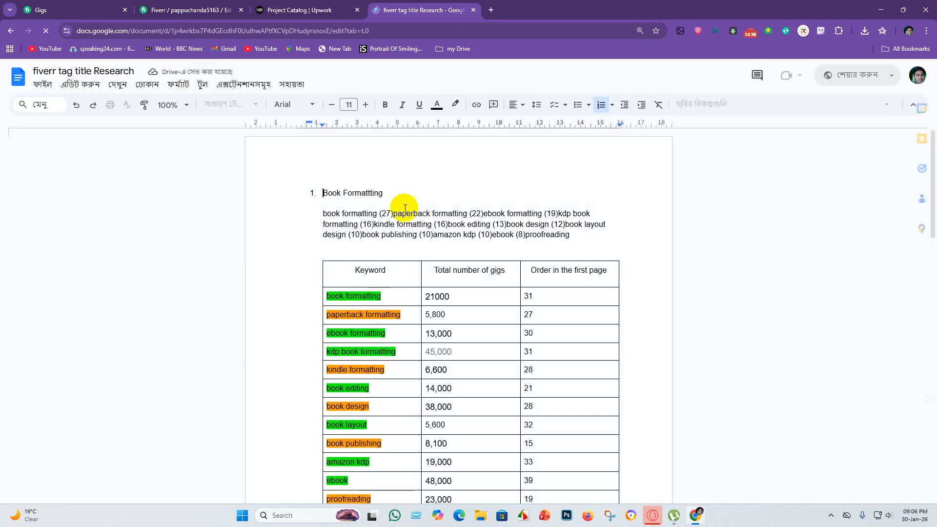
scroll(426, 300, "down", 4)
scroll(426, 300, "down", 5)
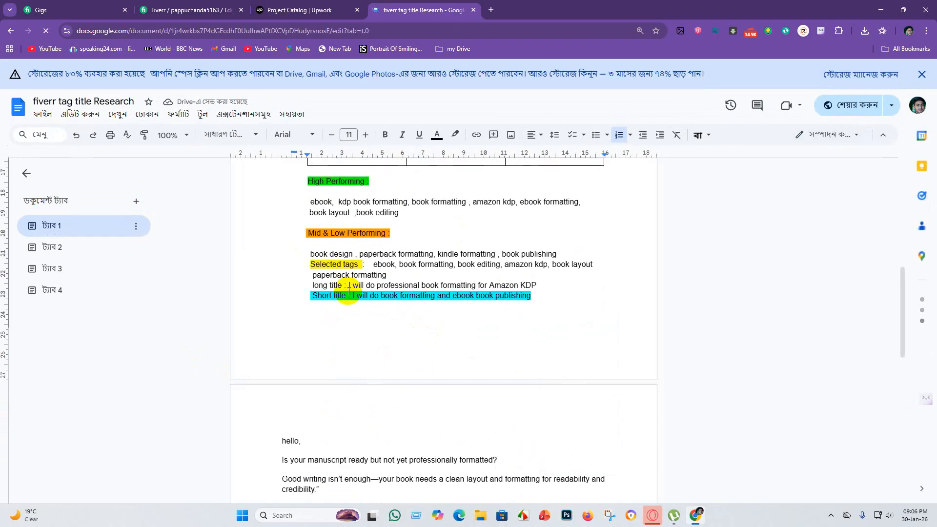
left_click(372, 344)
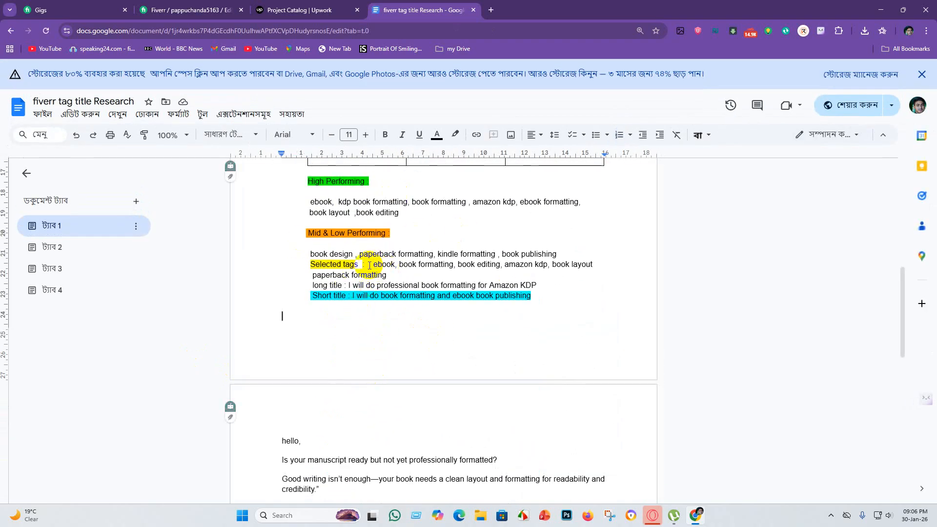
Copy "ebook" from the document's selected tags and add it as a search tag on the Upwork project.
left_click_drag(370, 266, 394, 264)
key("ctrl+c")
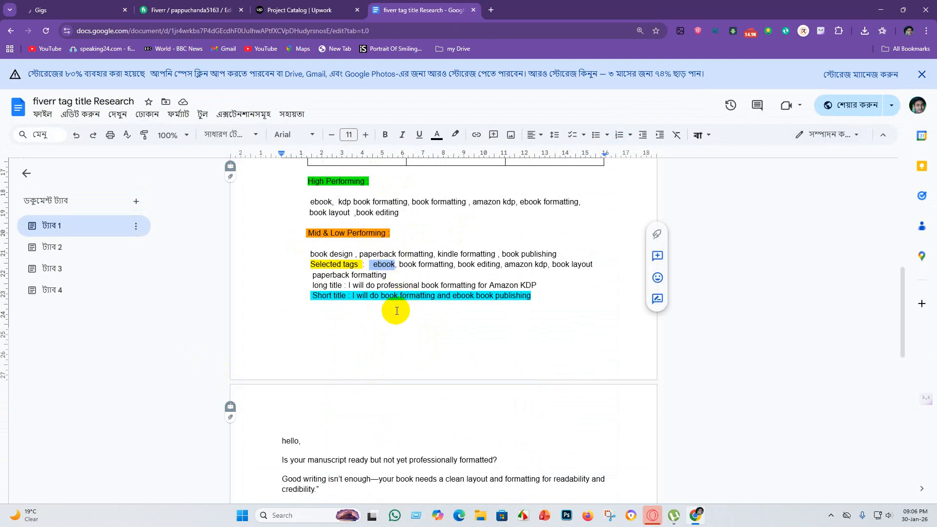
left_click(318, 10)
left_click(219, 378)
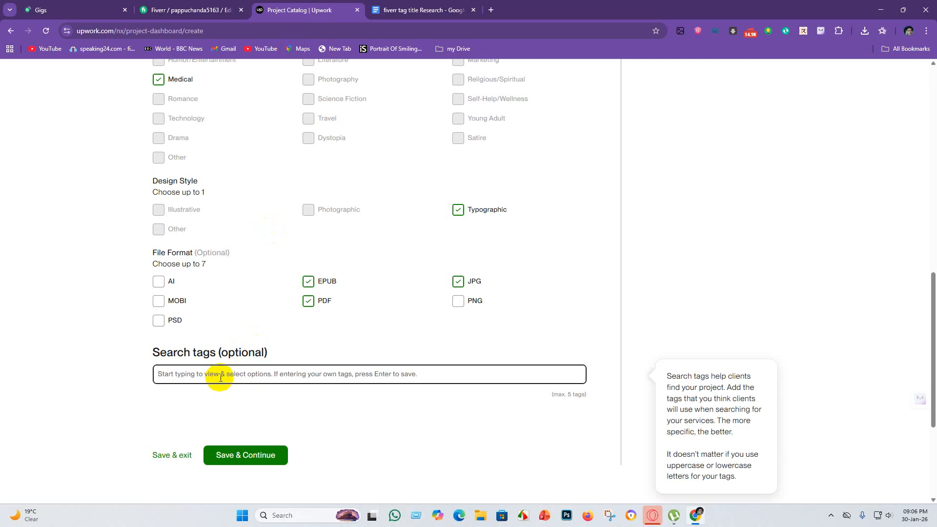
key("ctrl+v")
key("Return")
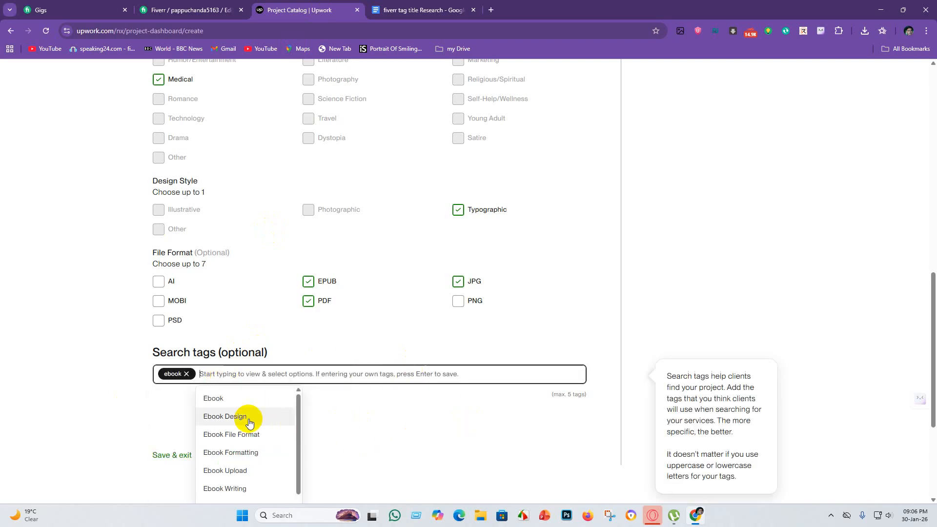
Copy "book formatting" from the research document's selected tags and add it as a search tag on the Upwork project.
left_click(413, 10)
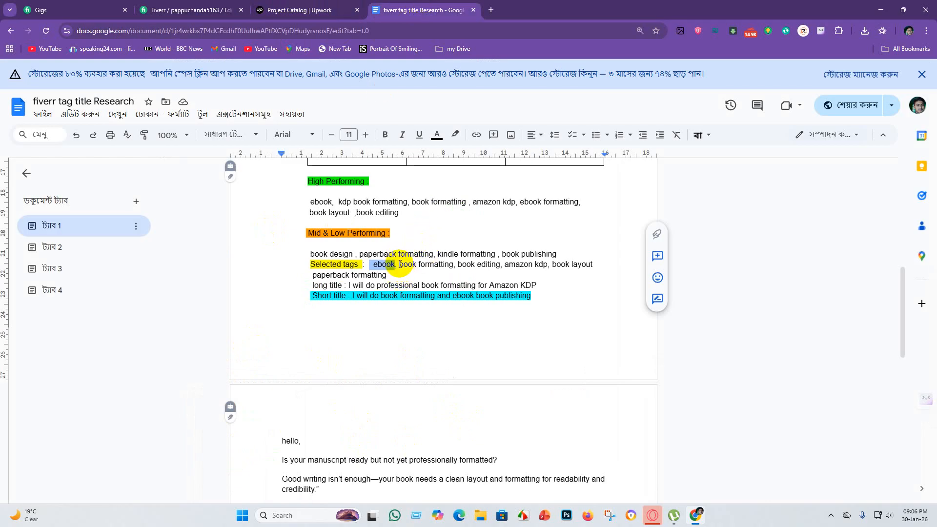
left_click_drag(400, 264, 450, 267)
key("ctrl+c")
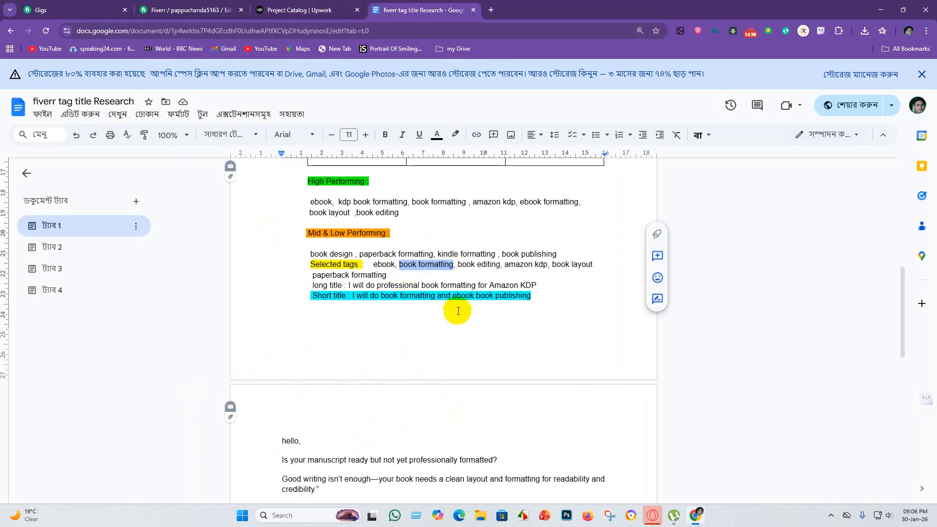
left_click(299, 10)
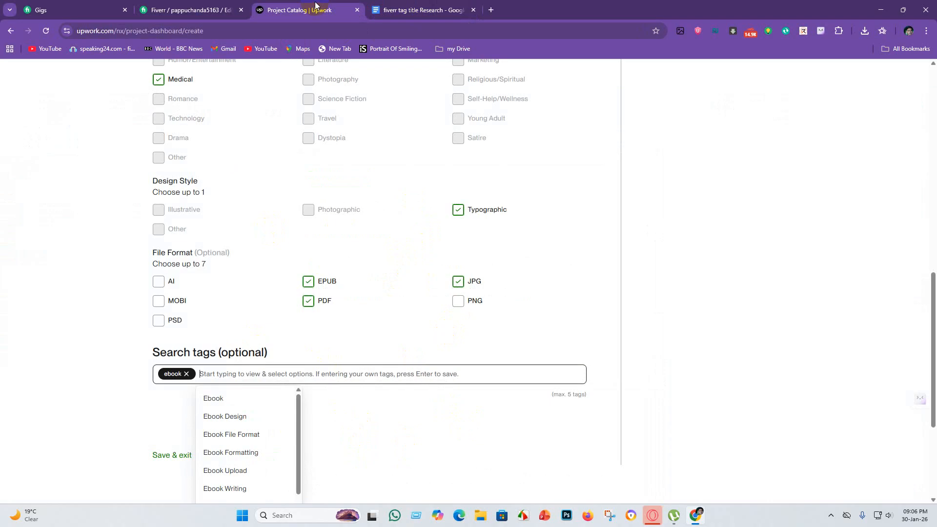
left_click(212, 375)
key("ctrl+v")
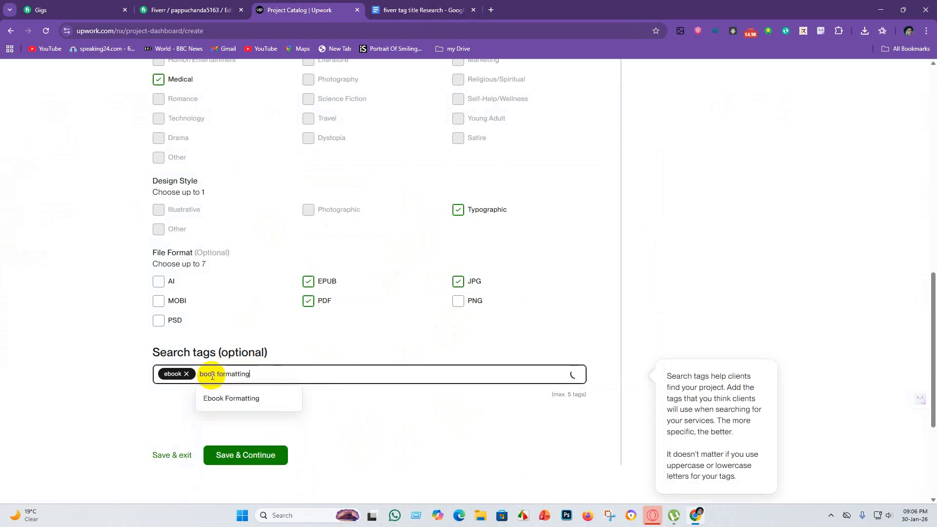
key("Return")
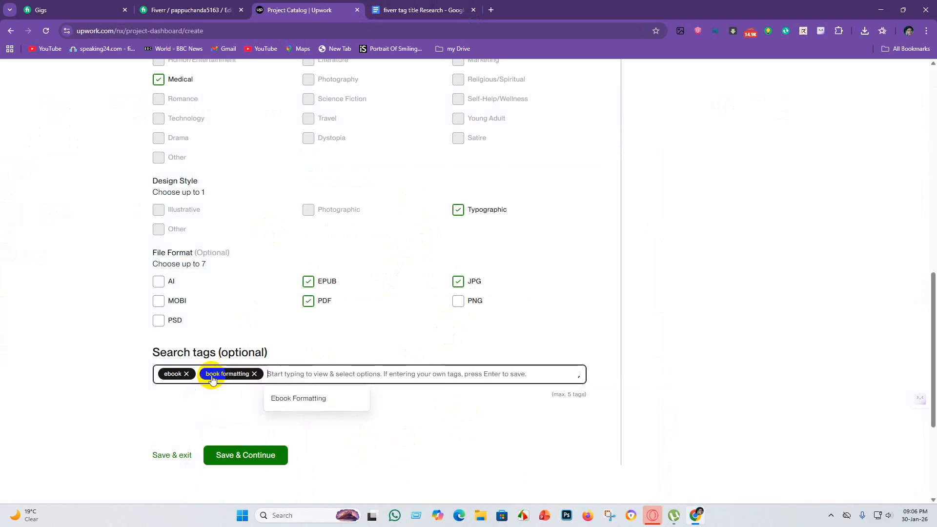
Copy "book editing" from the research document's selected tags and add it as a search tag on the Upwork project.
left_click(422, 10)
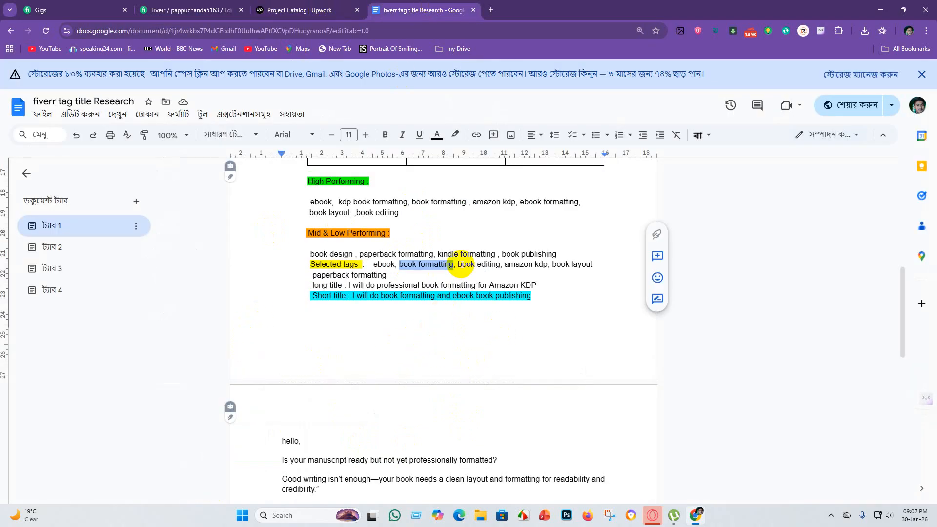
left_click_drag(458, 264, 493, 267)
key("ctrl+c")
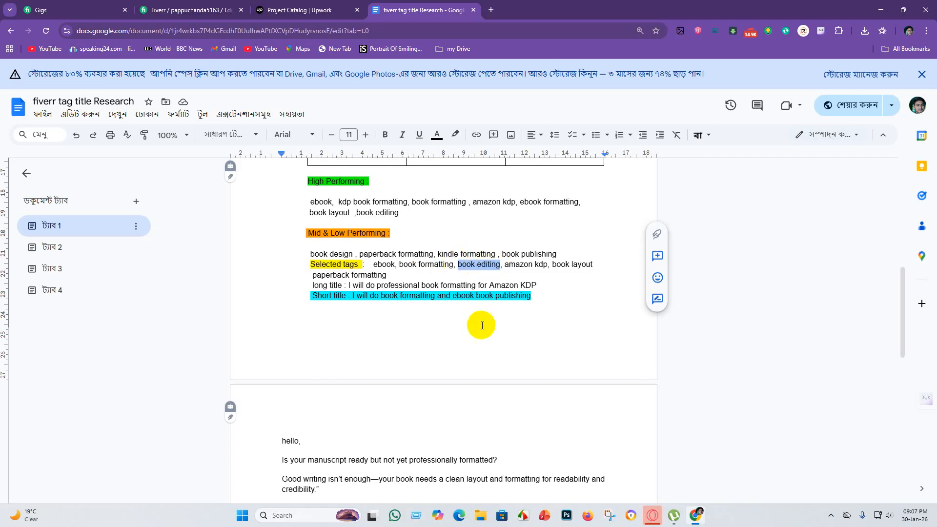
left_click(300, 9)
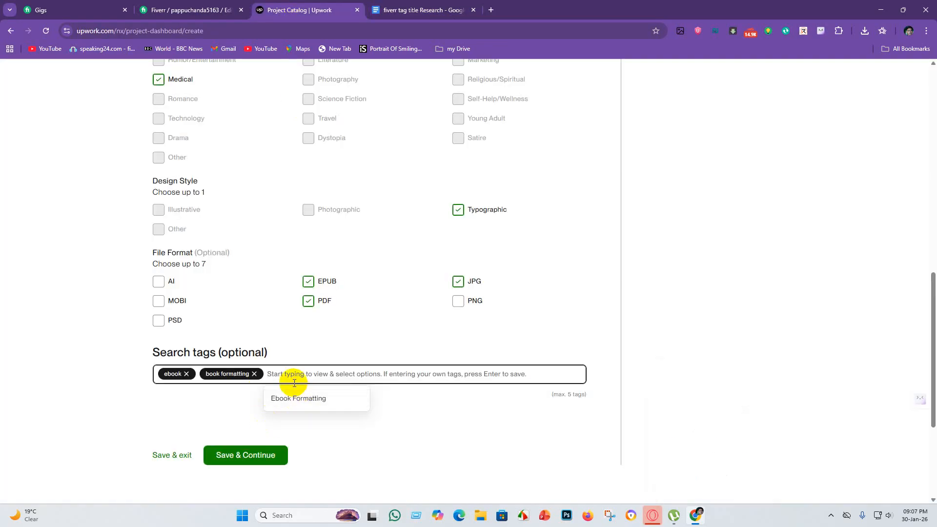
key("ctrl+v")
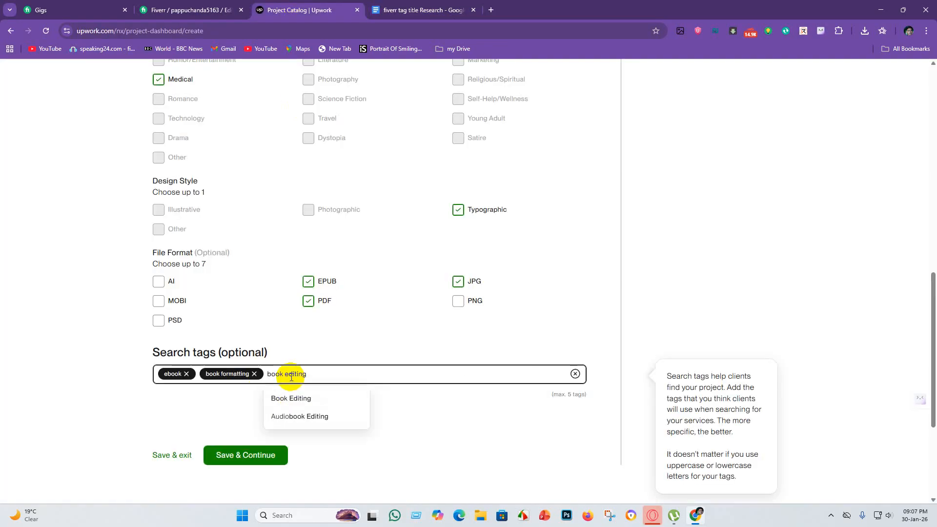
key("Return")
Copy "amazon kdp" from the research document's selected tags and add it as a search tag on the Upwork project.
left_click(457, 4)
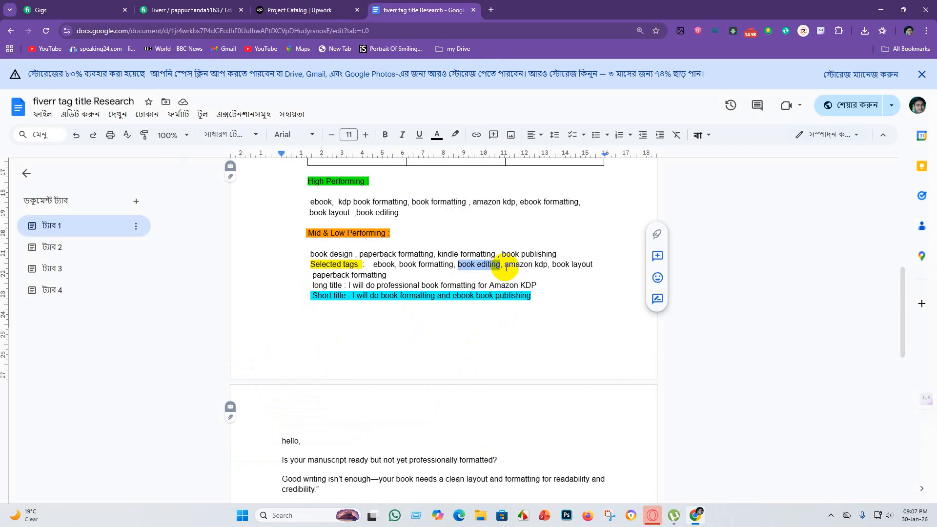
left_click_drag(505, 267, 547, 265)
key("ctrl+c")
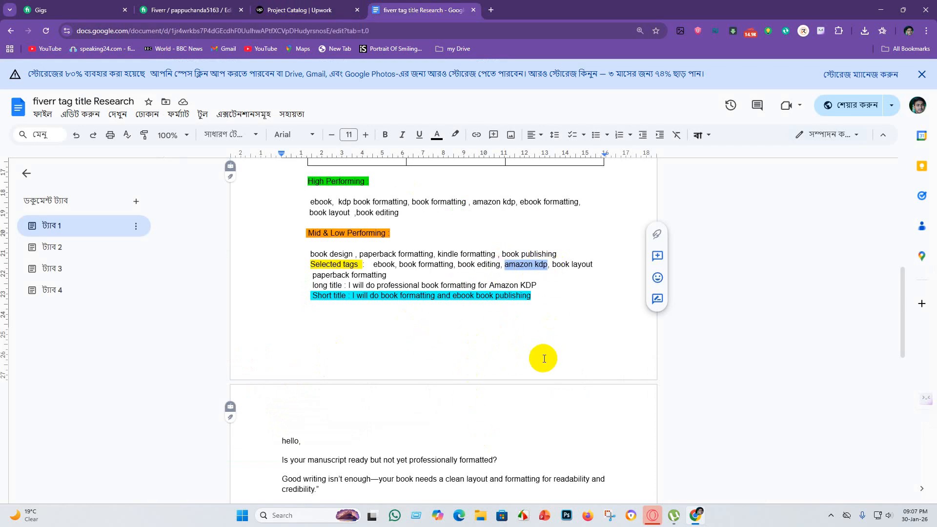
left_click(316, 6)
left_click(343, 384)
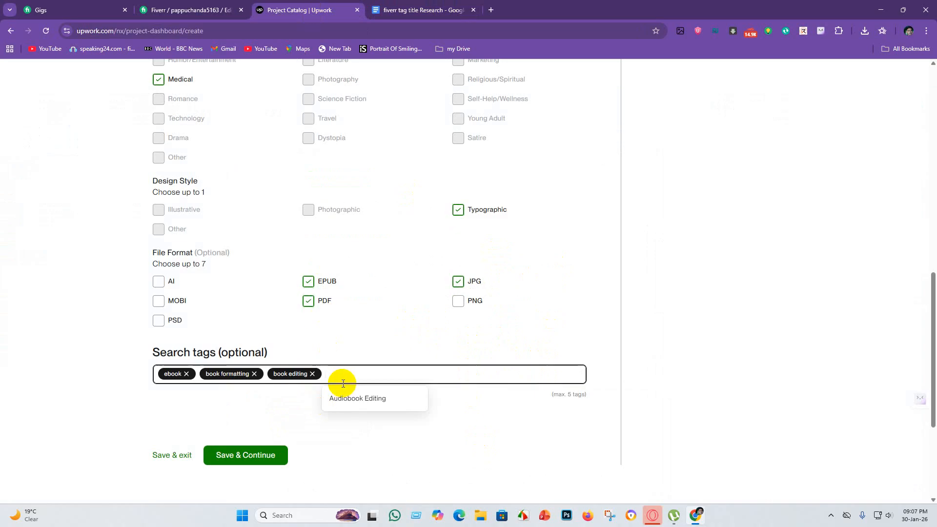
key("ctrl+v")
key("Return")
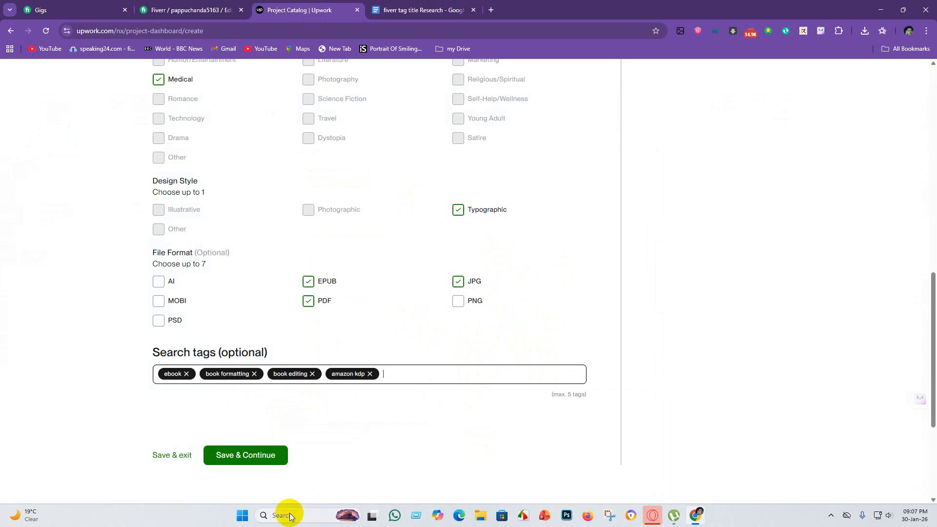
Copy "book layout" from the research document's selected tags and add it as a search tag on the Upwork project.
left_click(403, 4)
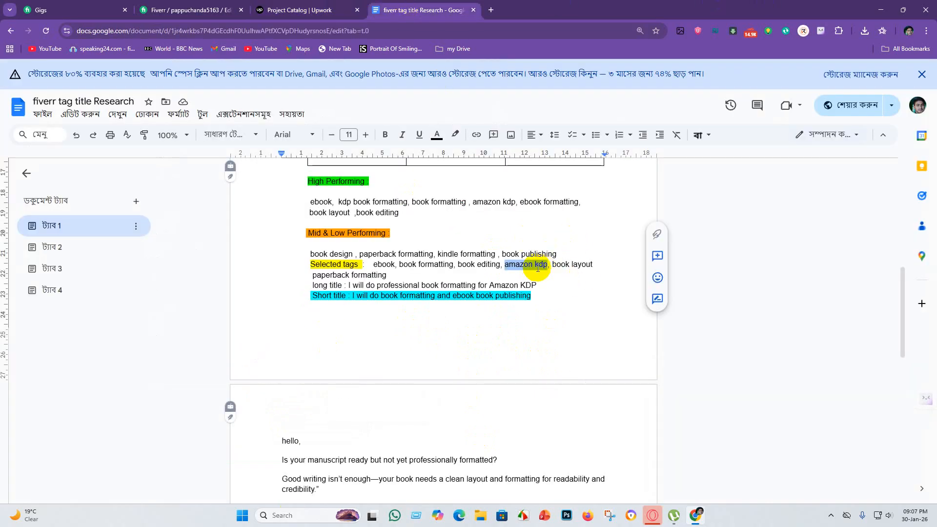
left_click_drag(553, 264, 594, 266)
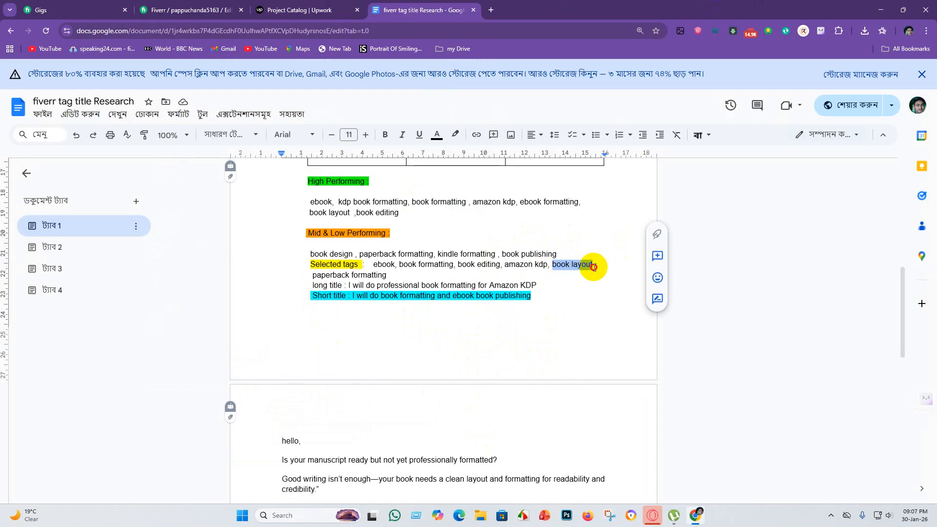
left_click(312, 10)
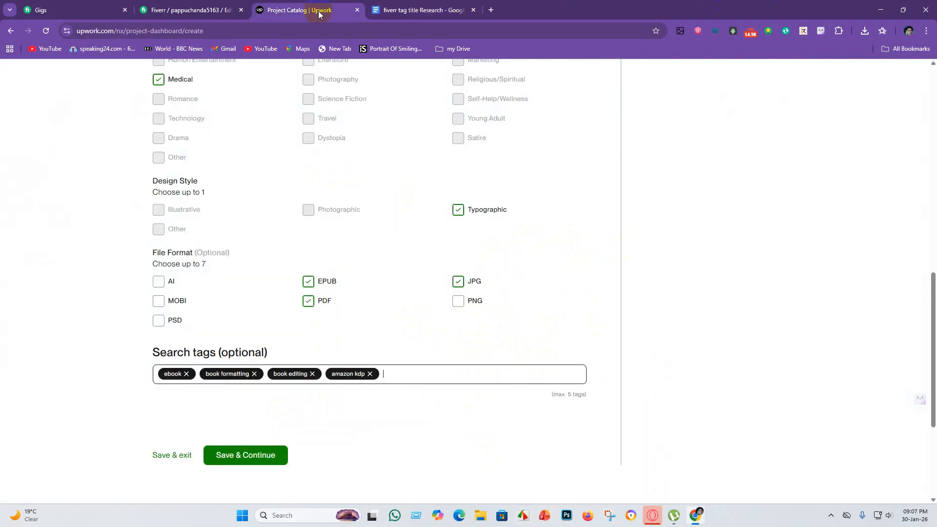
left_click(396, 377)
left_click(393, 376)
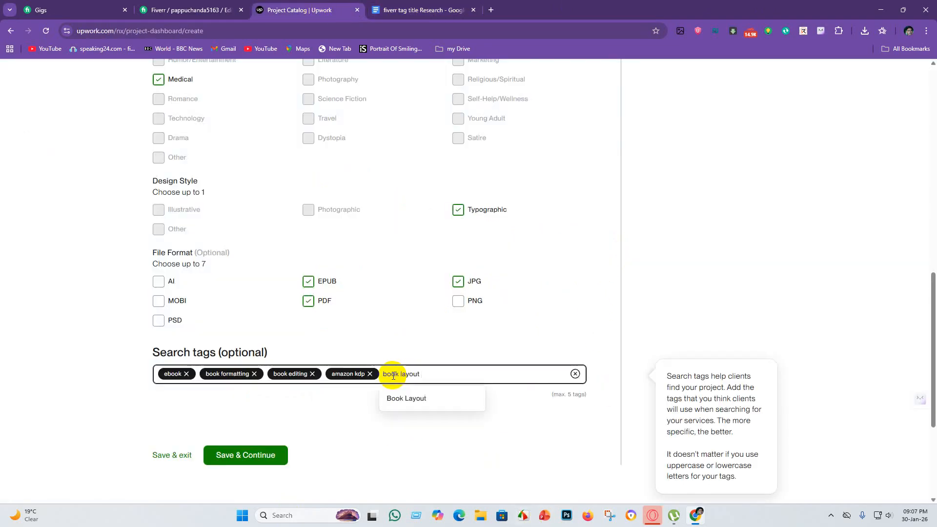
key("Return")
Try to add "paperback formatting" from the research document as another Upwork search tag, and undo the entry.
left_click(419, 10)
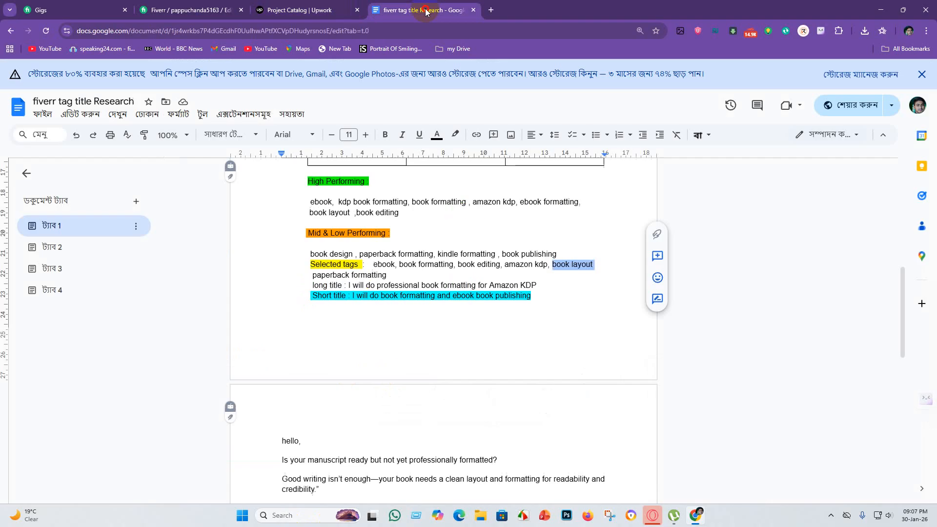
left_click_drag(309, 276, 390, 275)
key("ctrl+c")
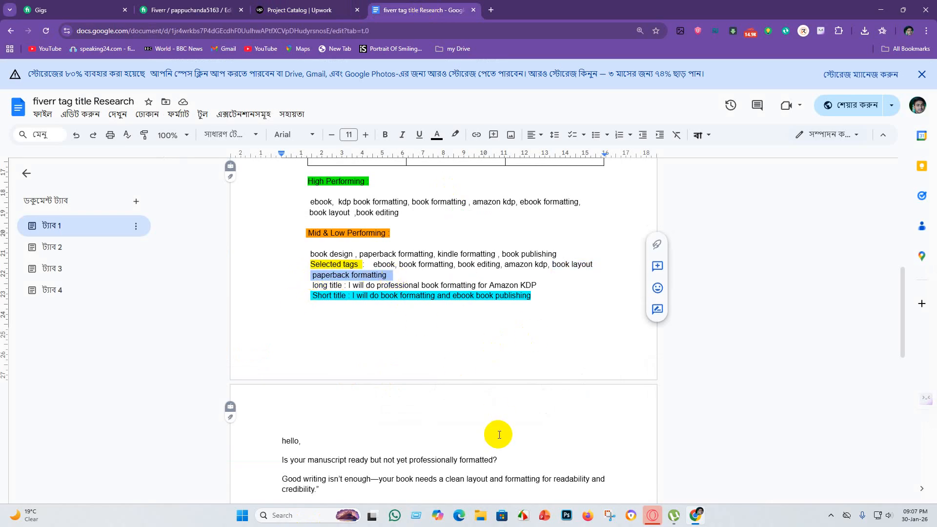
left_click(301, 10)
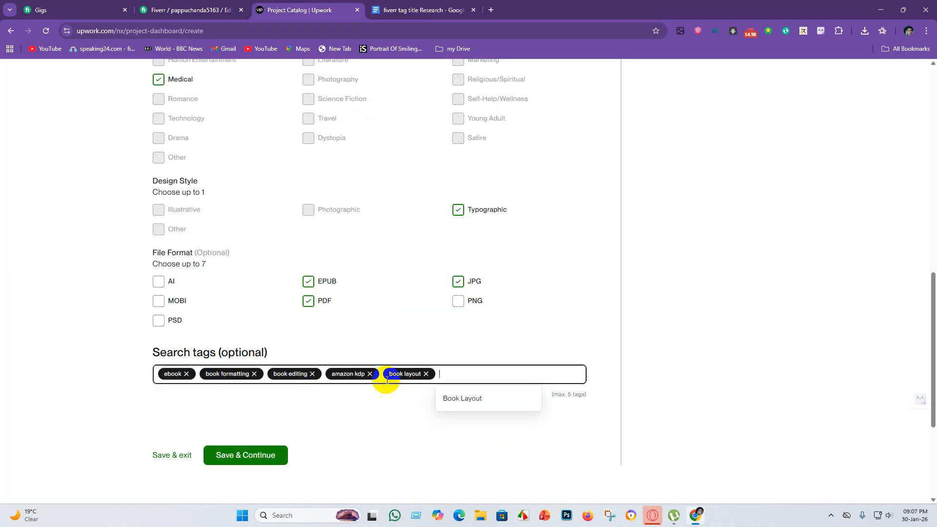
left_click(472, 379)
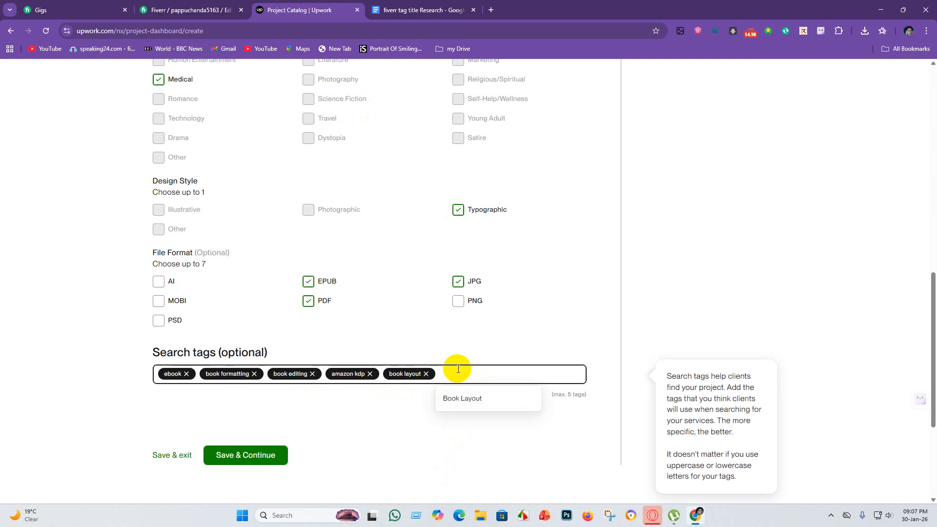
key("ctrl+v")
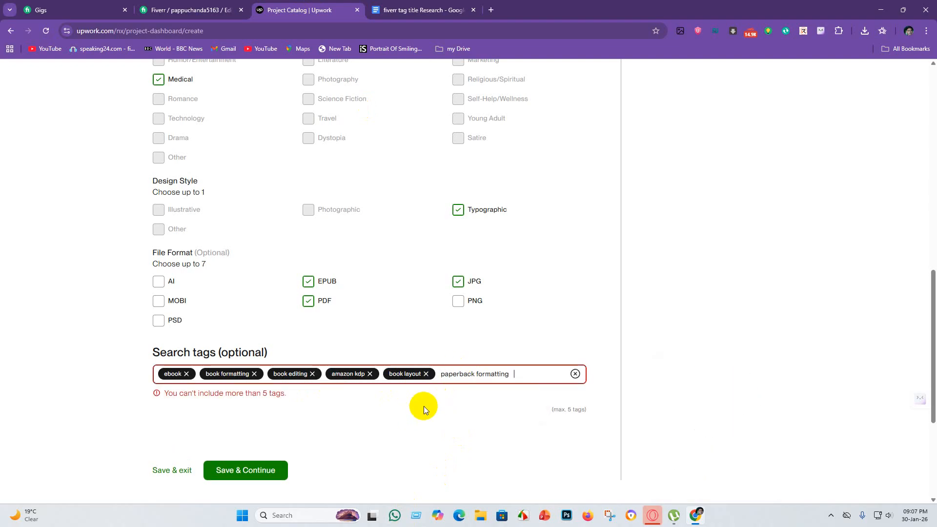
key("ctrl+z")
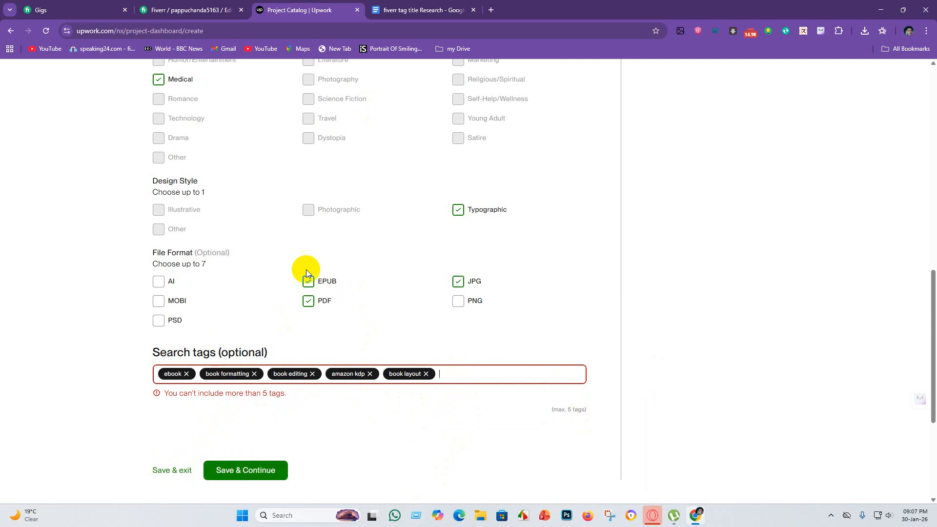
Review the project overview, save it and continue to the pricing stage with three tiers.
scroll(359, 251, "up", 15)
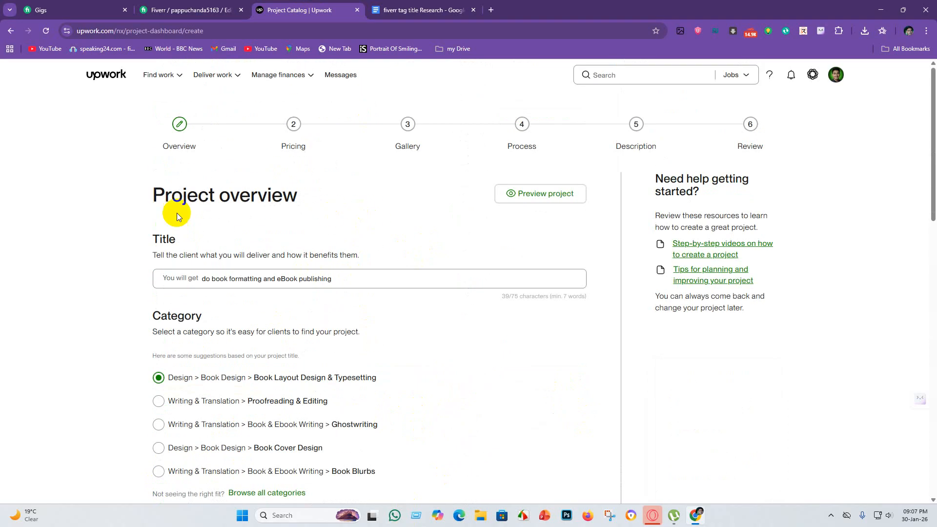
scroll(366, 341, "down", 16)
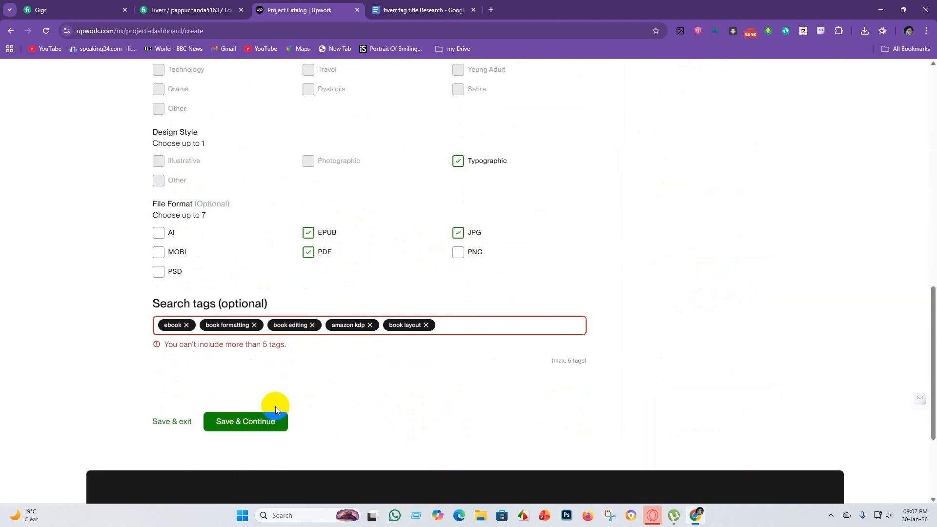
left_click(258, 431)
left_click(246, 414)
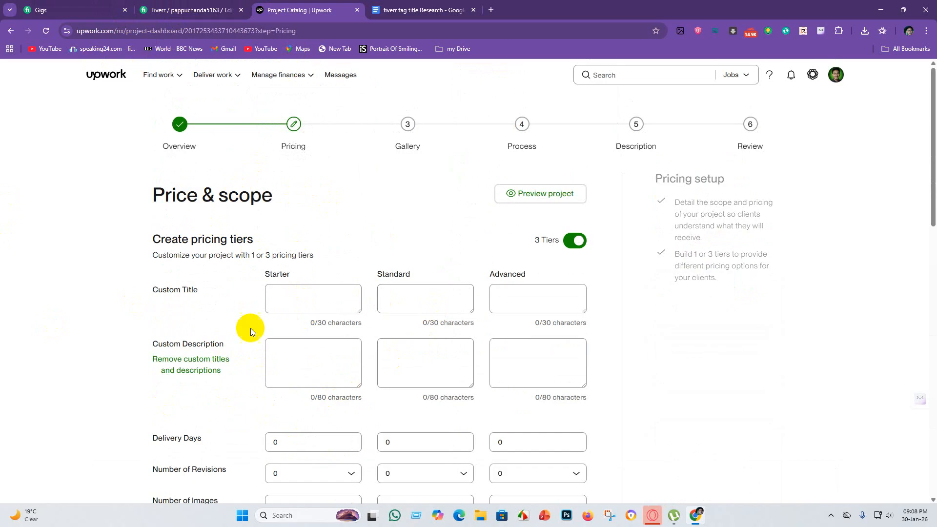
left_click(576, 243)
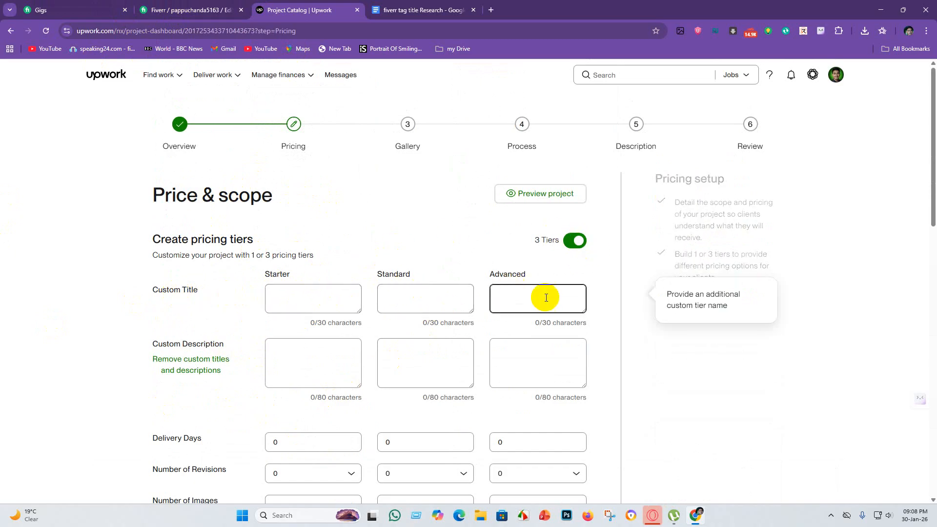
Switch to the Fiverr book formatting gig and open its pricing section.
left_click(74, 9)
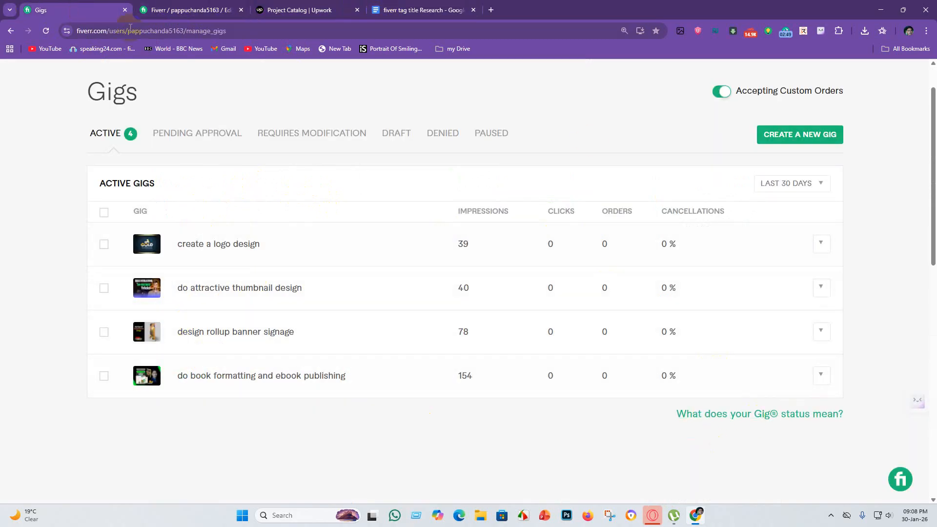
left_click(161, 10)
scroll(502, 166, "up", 10)
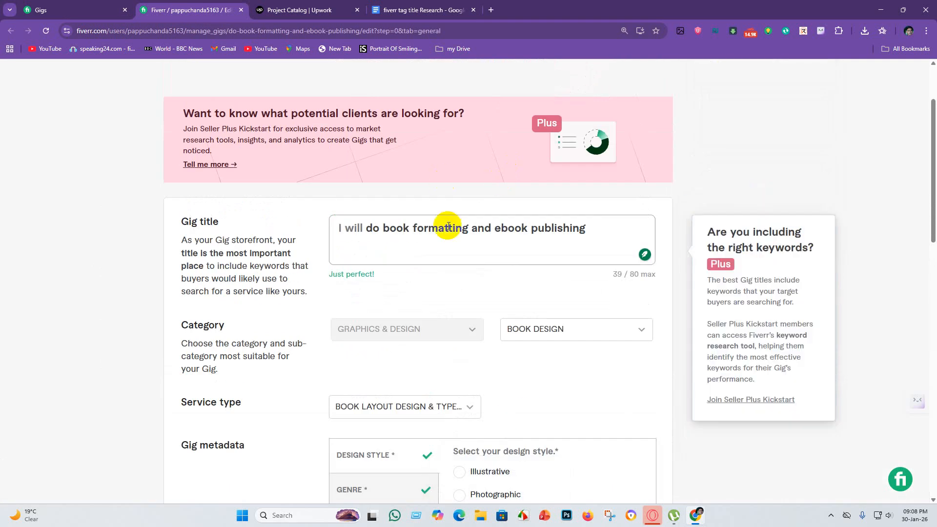
scroll(521, 318, "down", 9)
scroll(532, 370, "up", 5)
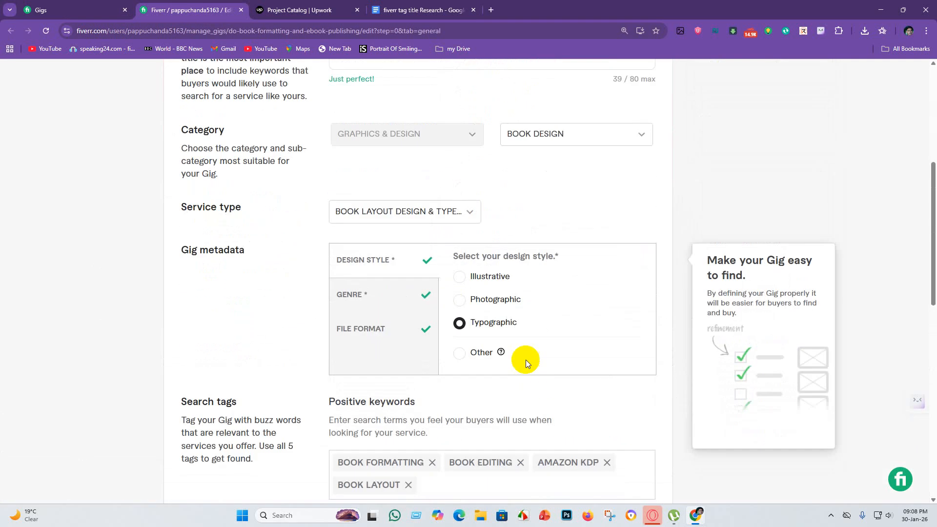
scroll(526, 360, "up", 5)
left_click(174, 78)
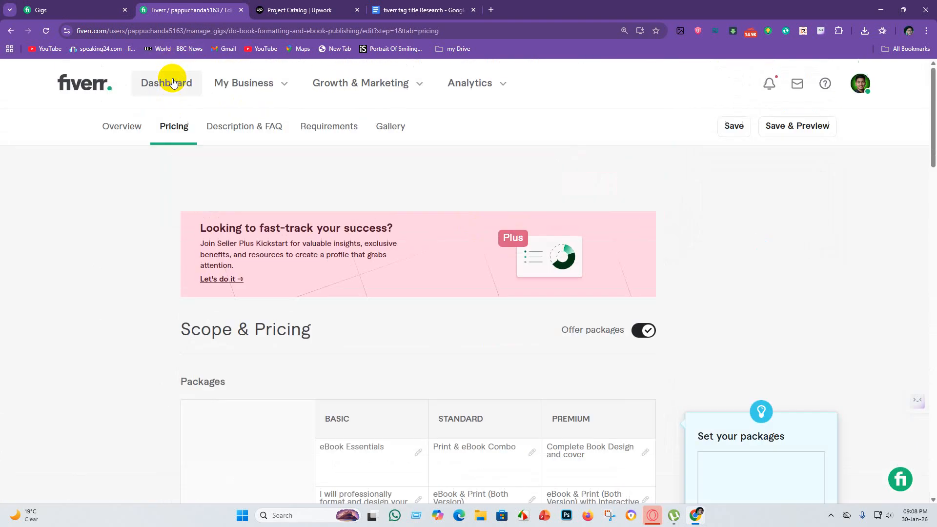
Copy the Basic package title "eBook Essentials" from the Fiverr gig into the Starter tier's custom title on Upwork.
scroll(487, 272, "down", 4)
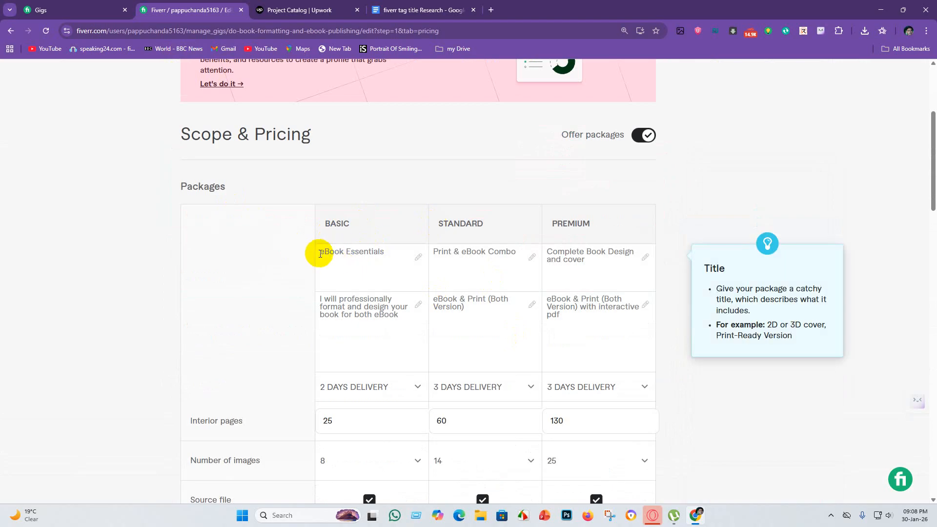
left_click_drag(319, 253, 384, 254)
left_click_drag(320, 253, 400, 249)
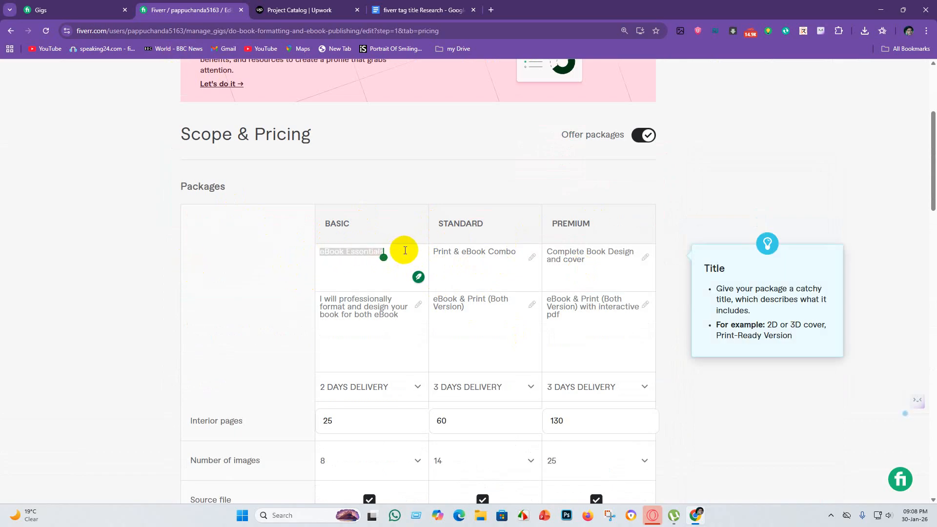
left_click(306, 8)
left_click(317, 287)
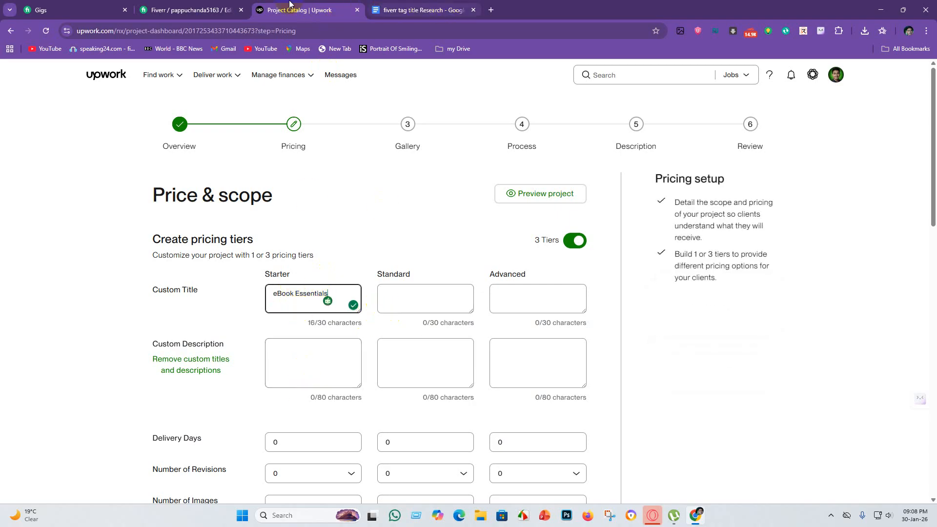
Copy the Standard package title "Print & eBook Combo" from the Fiverr gig into the Standard tier's custom title on Upwork.
left_click(190, 10)
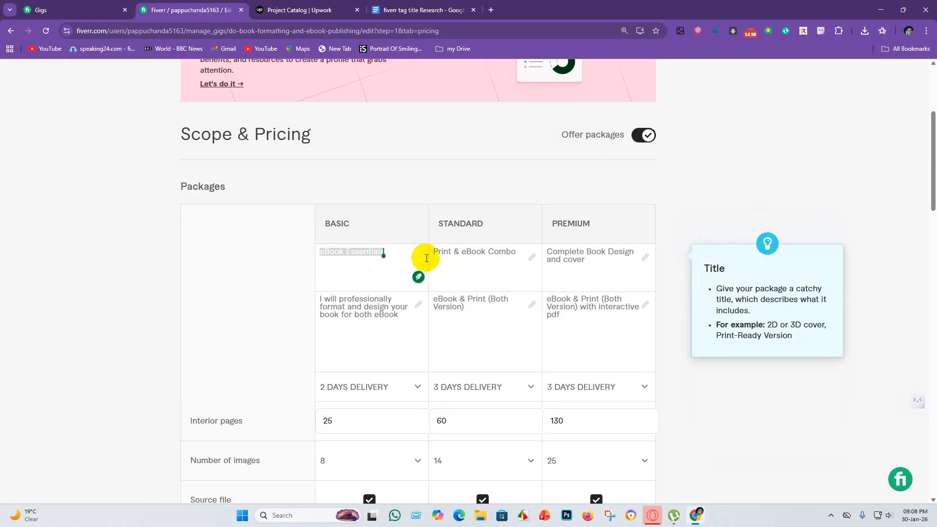
left_click_drag(433, 251, 506, 251)
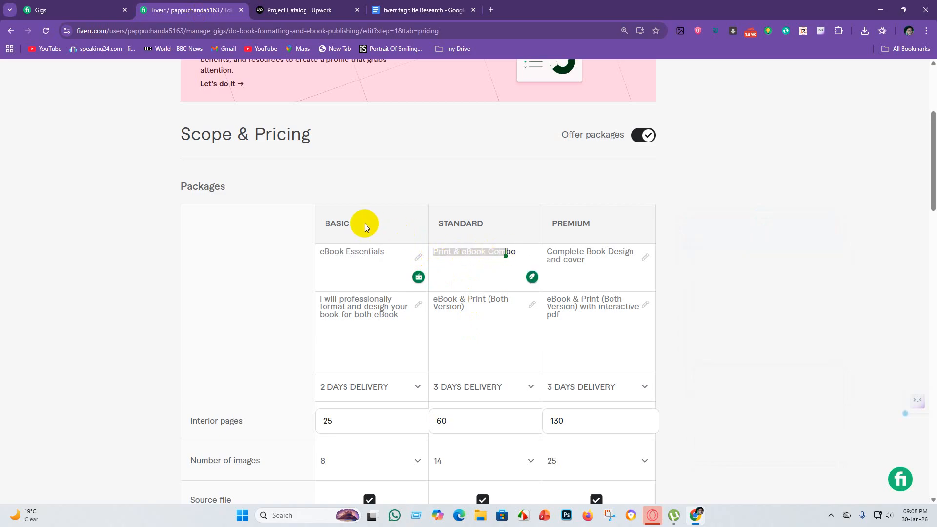
left_click(528, 247)
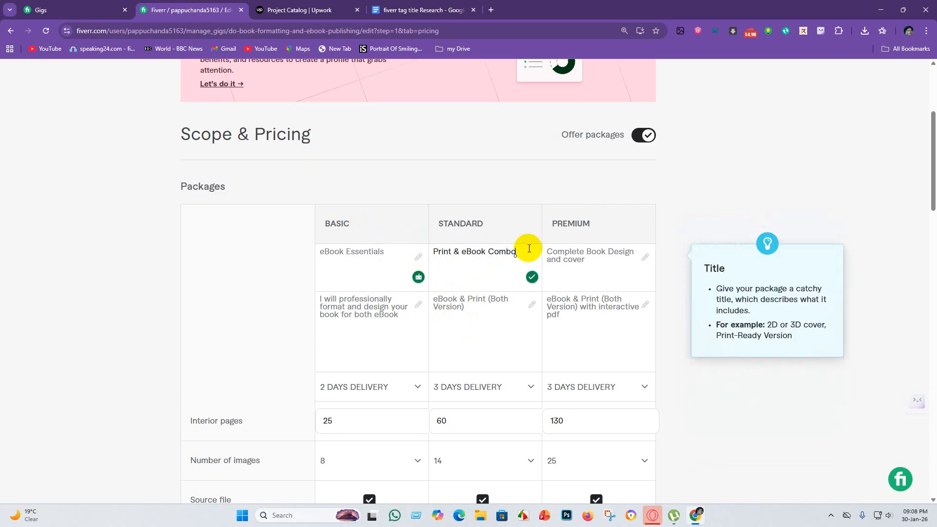
left_click_drag(513, 246, 415, 251)
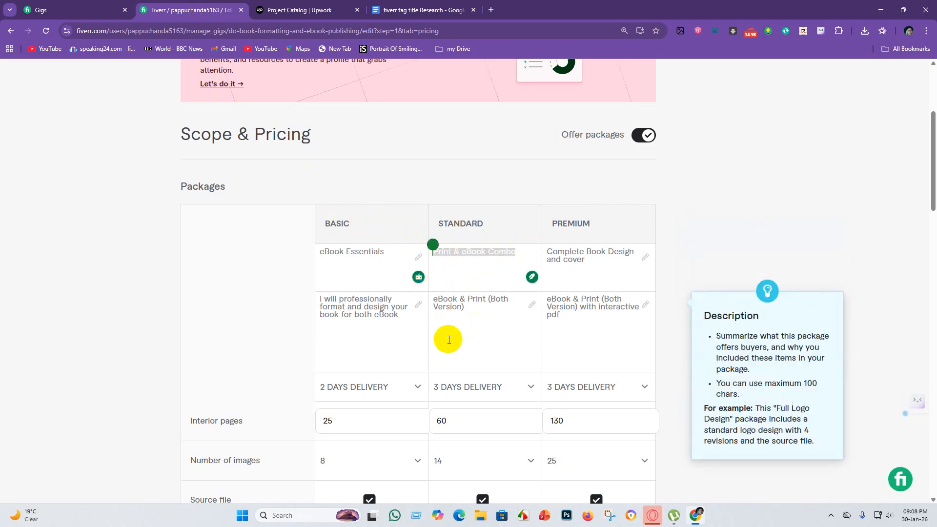
left_click(311, 7)
left_click(396, 303)
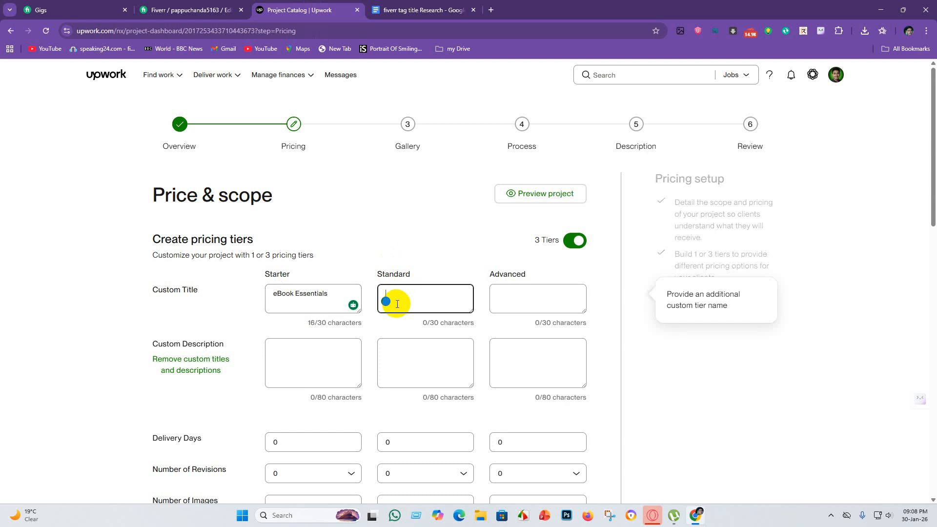
Copy the Premium package title "Complete Book Design and cover" from the Fiverr gig into the Advanced tier's custom title on Upwork.
left_click(191, 10)
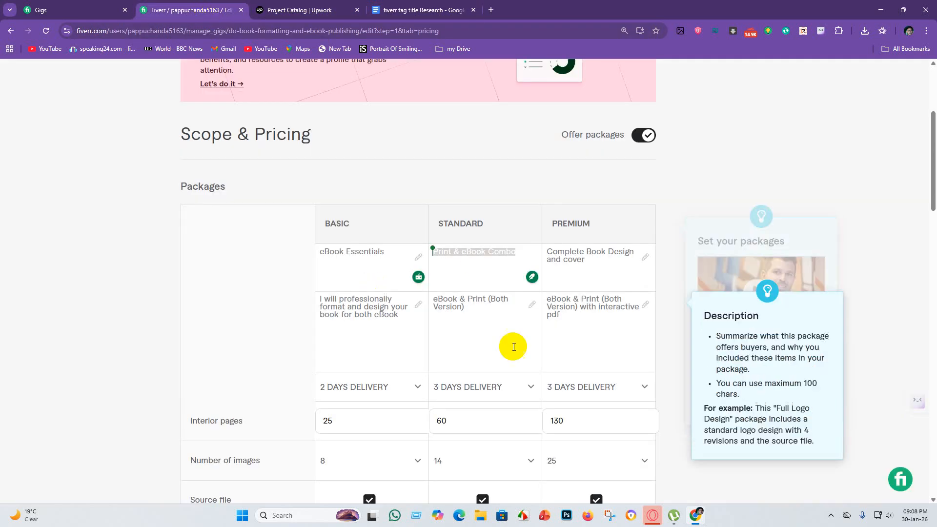
left_click_drag(548, 252, 609, 261)
key("ctrl+c")
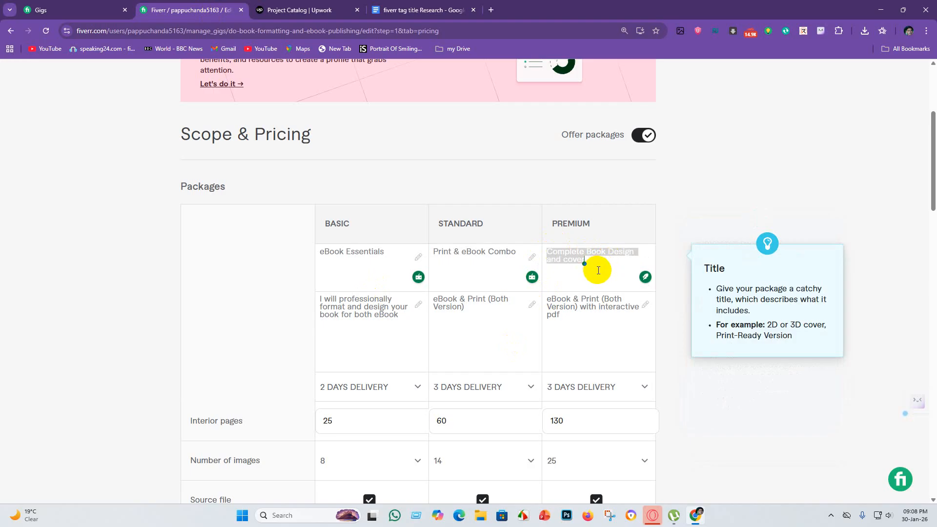
left_click(307, 10)
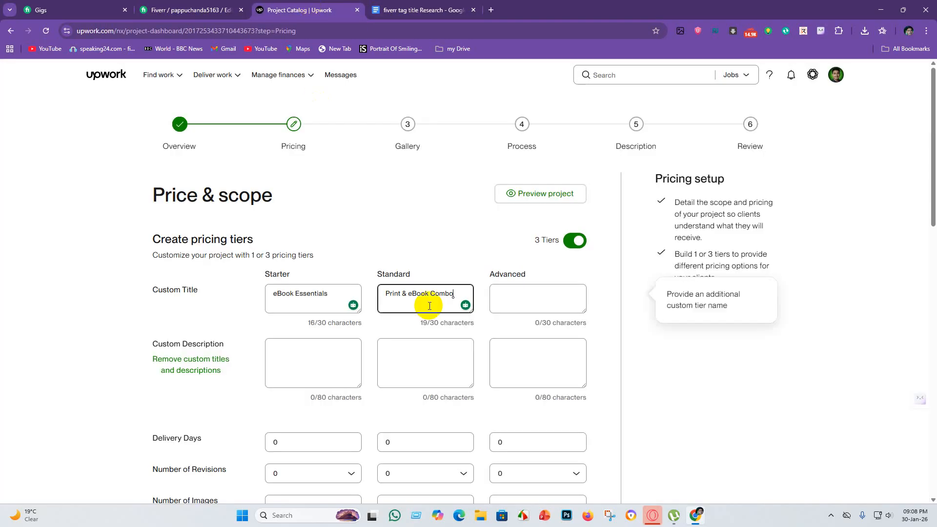
left_click(510, 293)
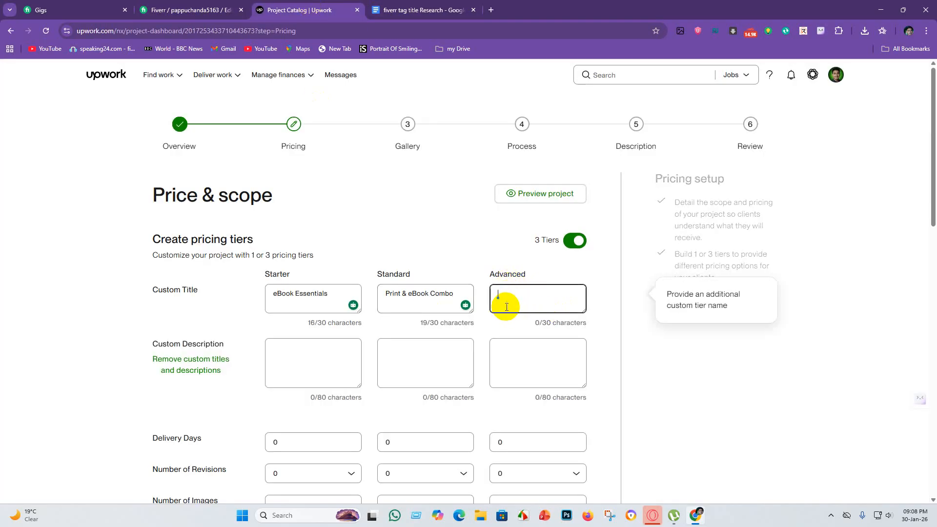
key("ctrl+v")
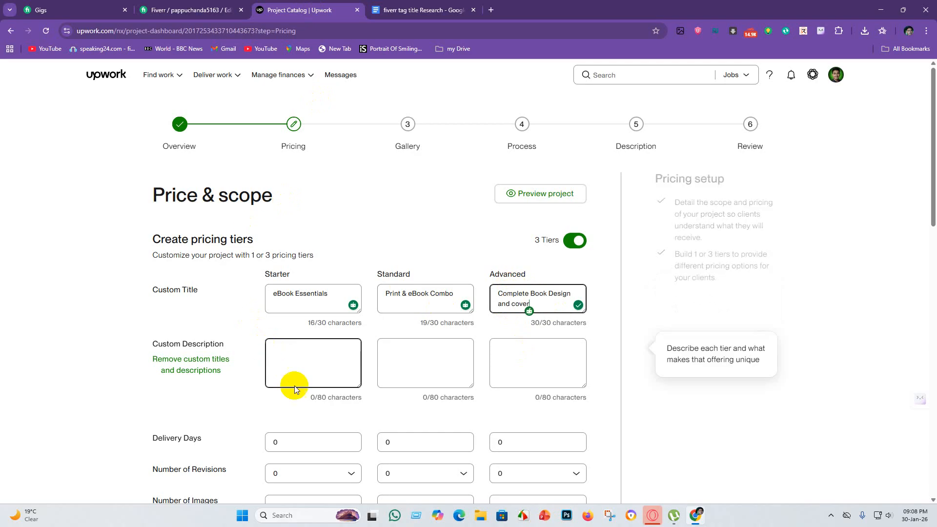
Copy the Basic description "I will professionally format and design your book for both eBook" from Fiverr into the Starter tier's custom description on Upwork.
left_click(276, 360)
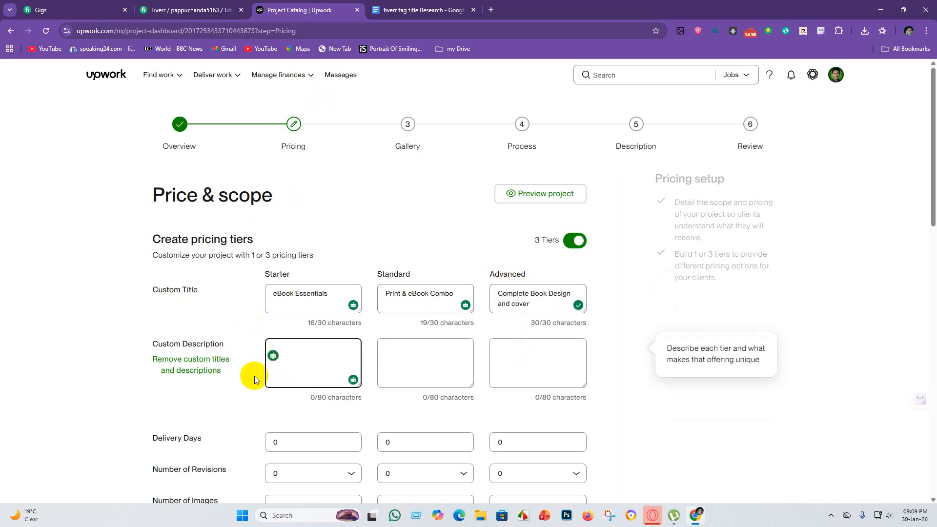
left_click(190, 10)
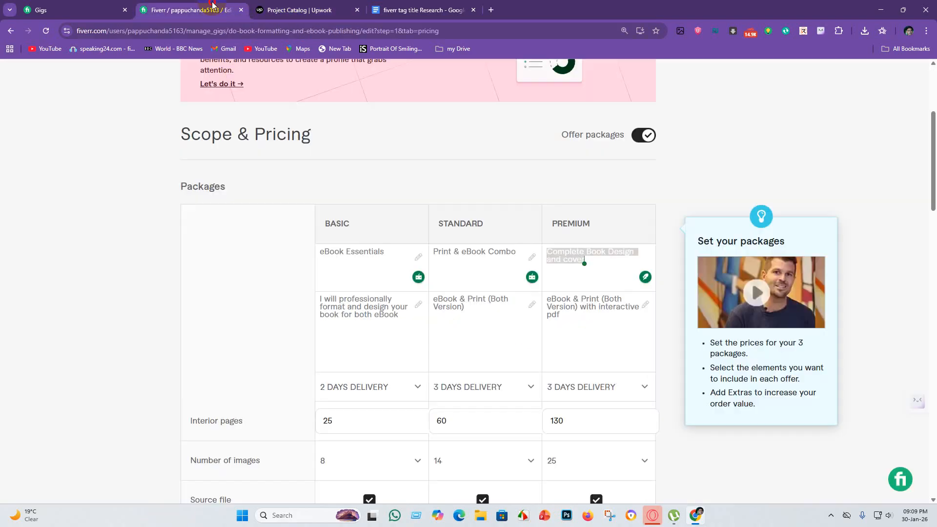
left_click_drag(318, 299, 409, 315)
key("ctrl+c")
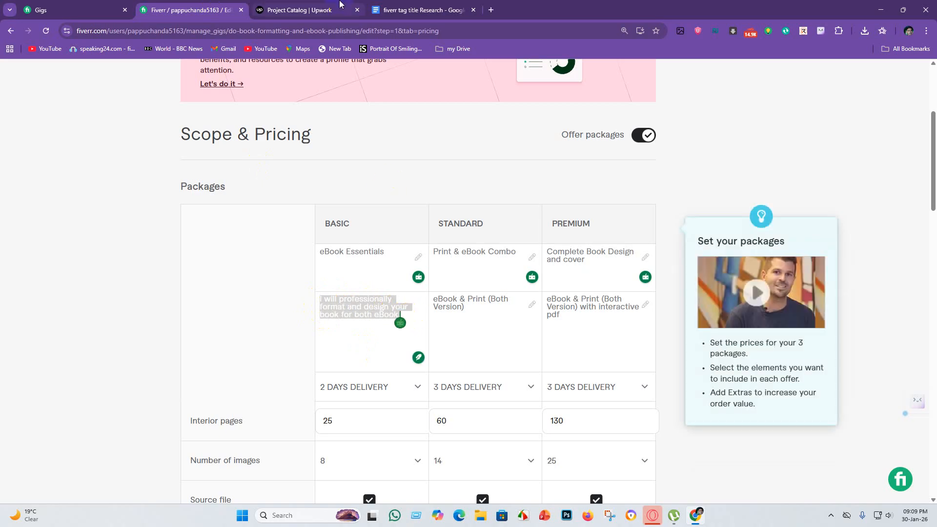
left_click(308, 10)
left_click(308, 361)
key("ctrl+v")
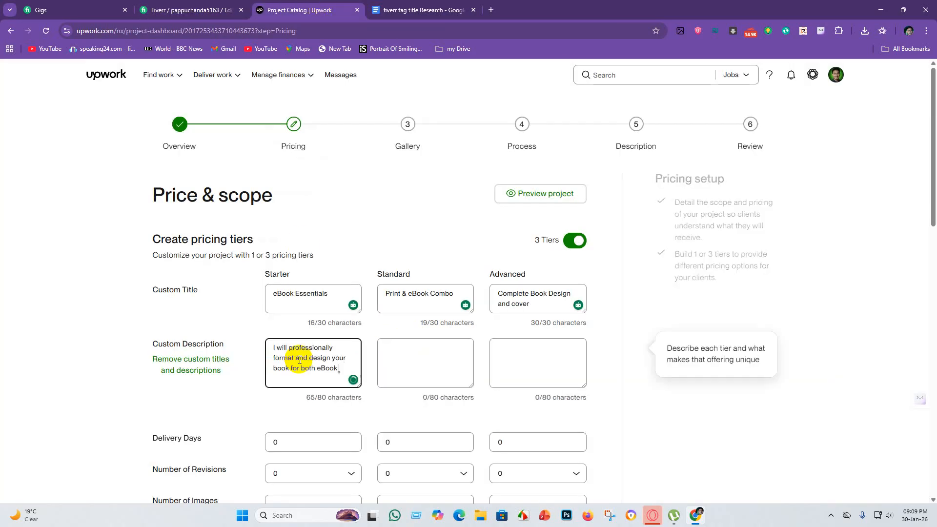
Copy the Standard description "eBook & Print (Both Version)" from Fiverr into the Standard tier's custom description on Upwork.
left_click(190, 10)
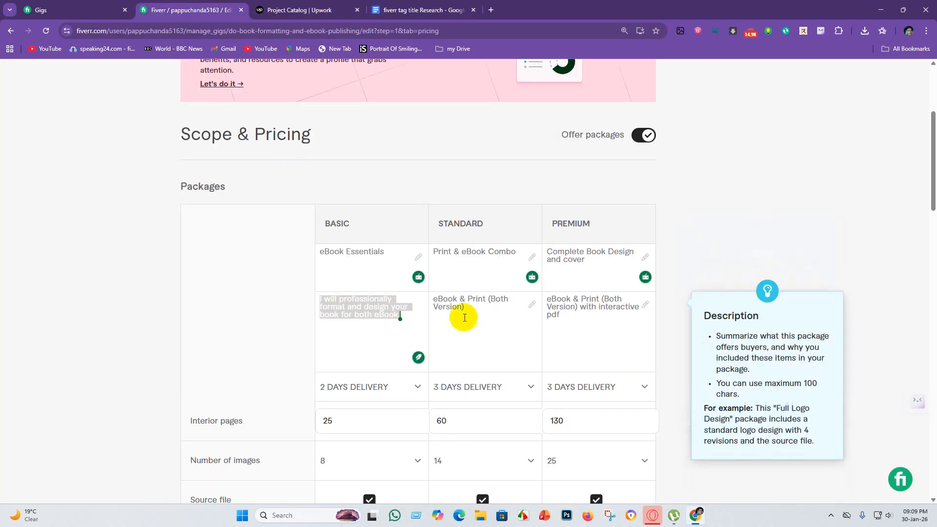
left_click_drag(434, 299, 501, 315)
key("ctrl+c")
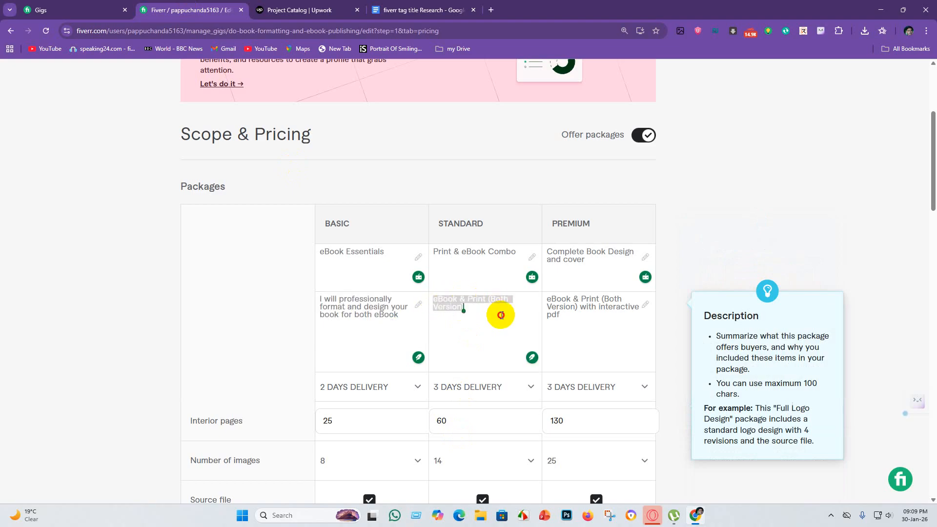
left_click(299, 9)
left_click(382, 370)
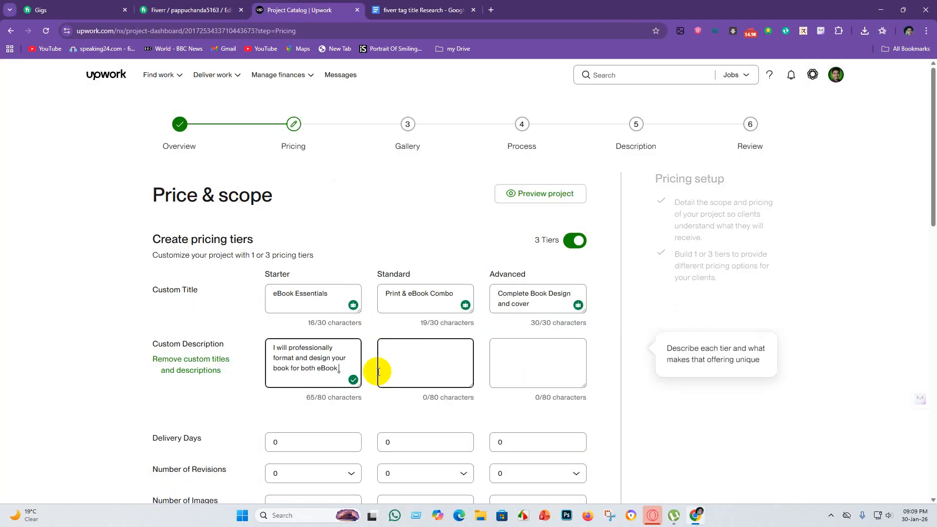
key("ctrl+v")
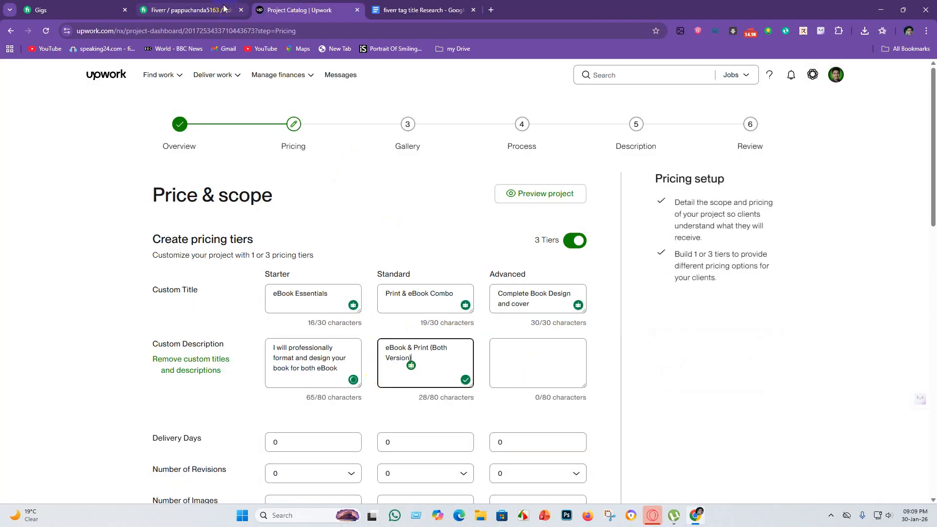
Copy the Premium description "eBook & Print (Both Version) with interactive pdf" from Fiverr into the Advanced tier's custom description on Upwork.
left_click(190, 9)
left_click_drag(547, 299, 619, 321)
key("ctrl+c")
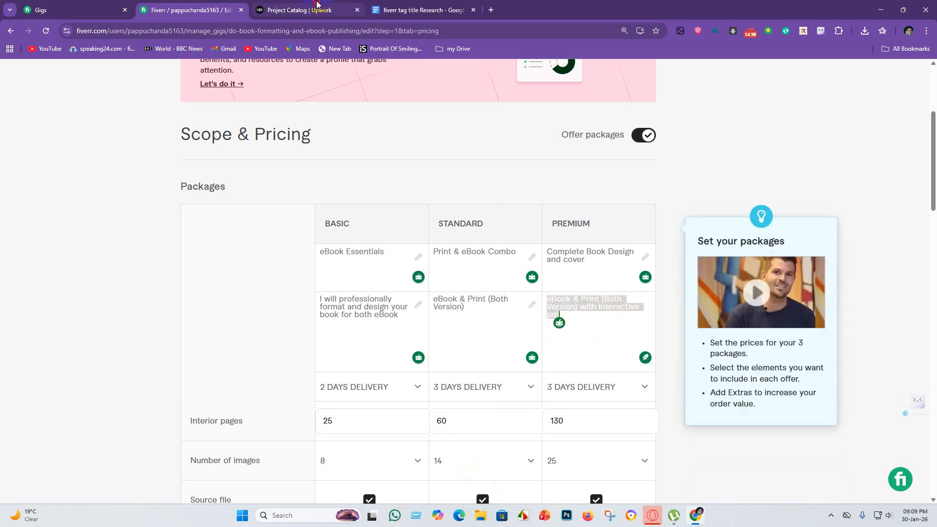
left_click(299, 10)
left_click(519, 349)
key("ctrl+v")
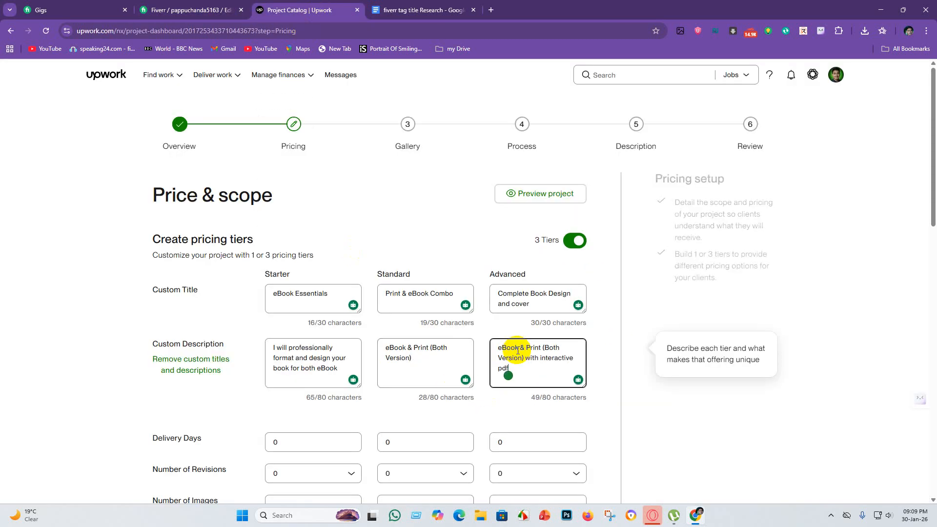
Check the Fiverr delivery times and set Upwork's delivery days to 2 for Starter, 3 for Standard and 3 for Advanced.
scroll(418, 386, "down", 3)
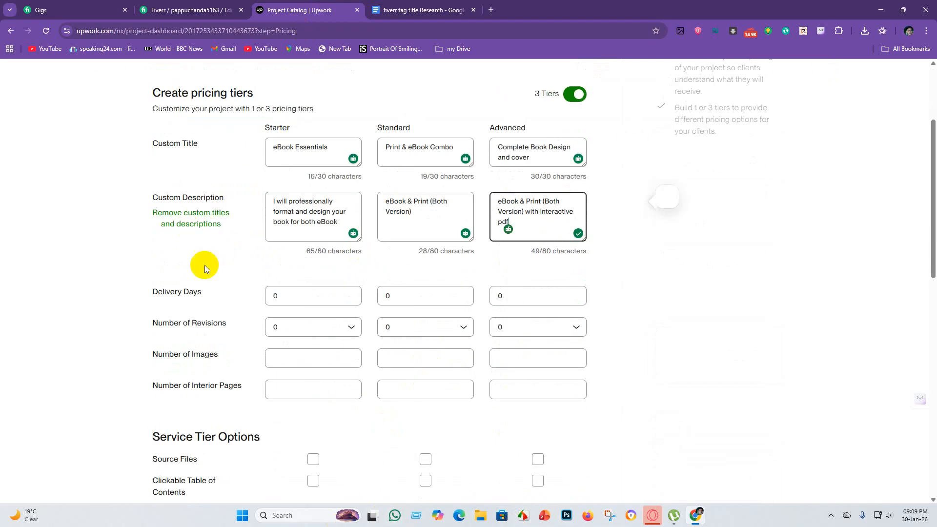
left_click(186, 10)
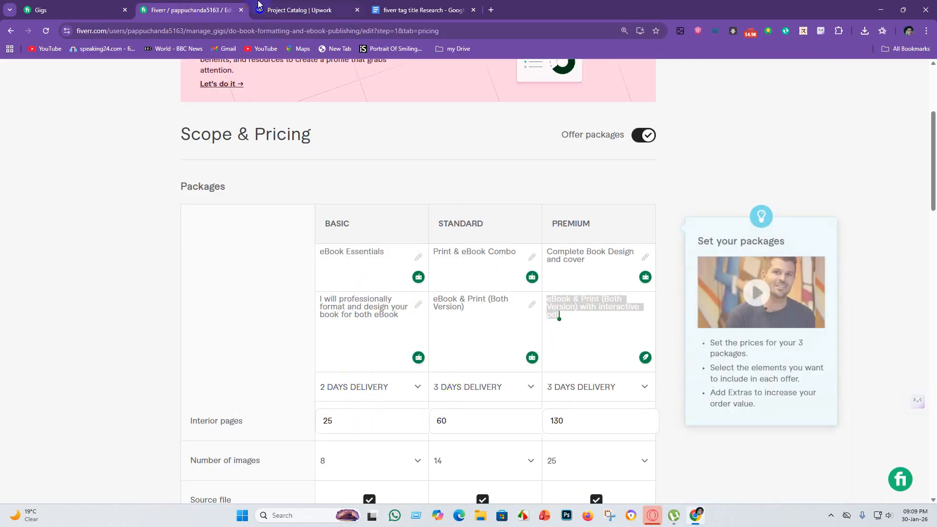
left_click(302, 4)
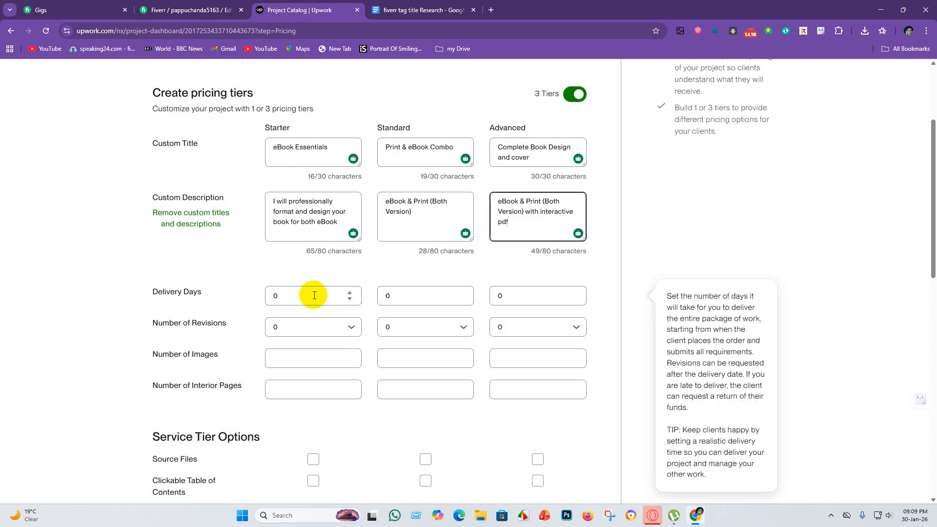
left_click(293, 297)
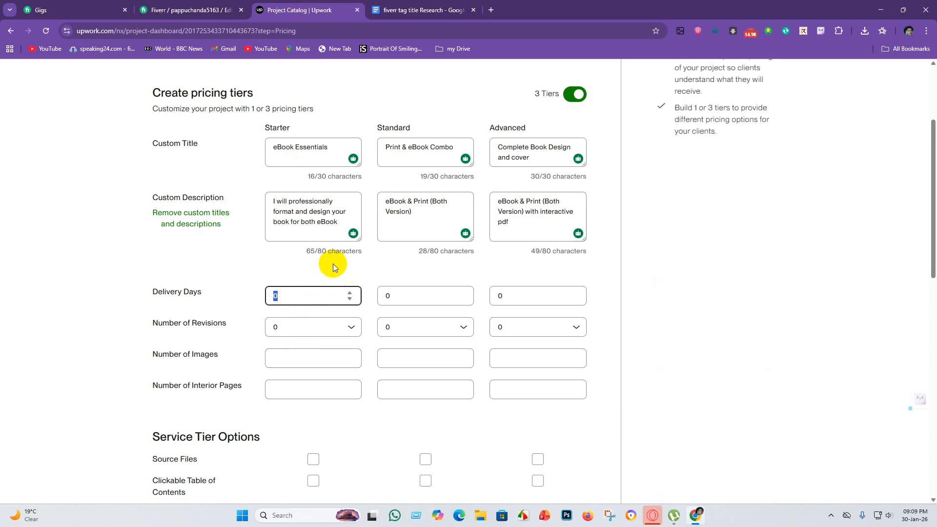
left_click(349, 292)
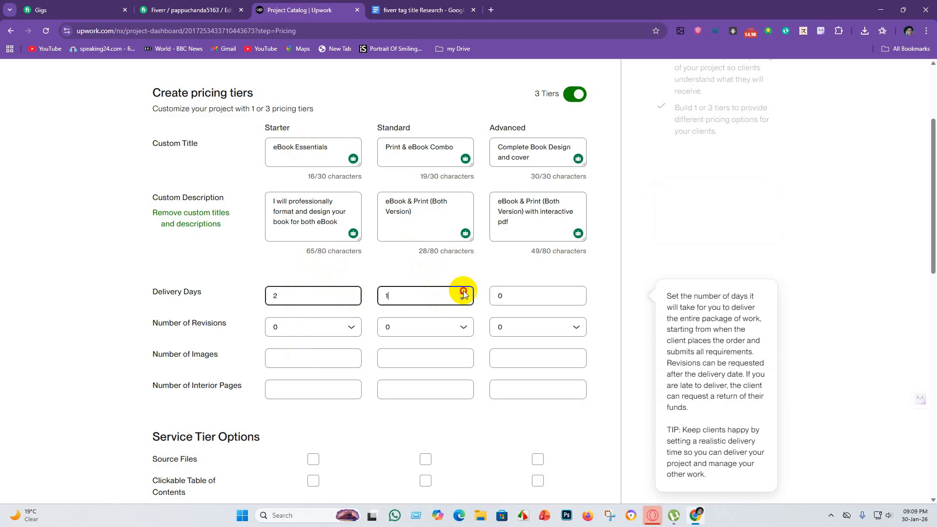
left_click(508, 297)
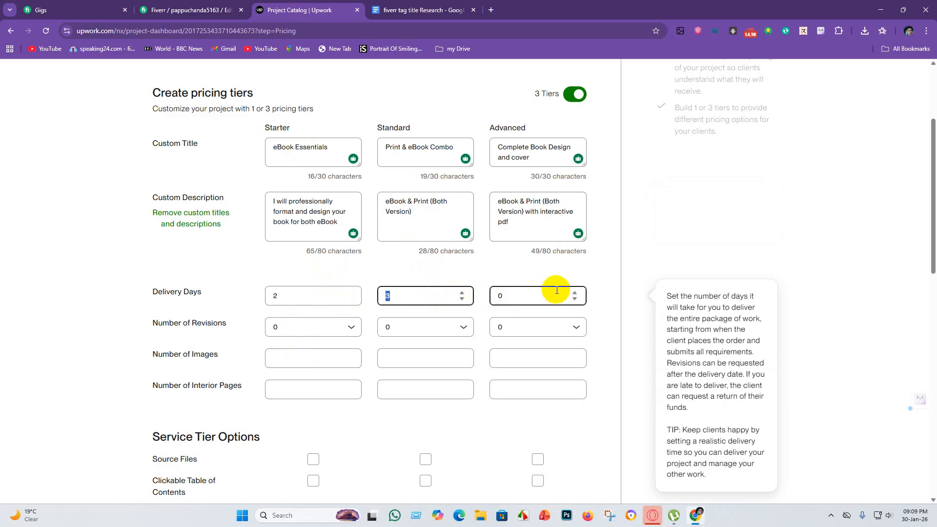
left_click(575, 293)
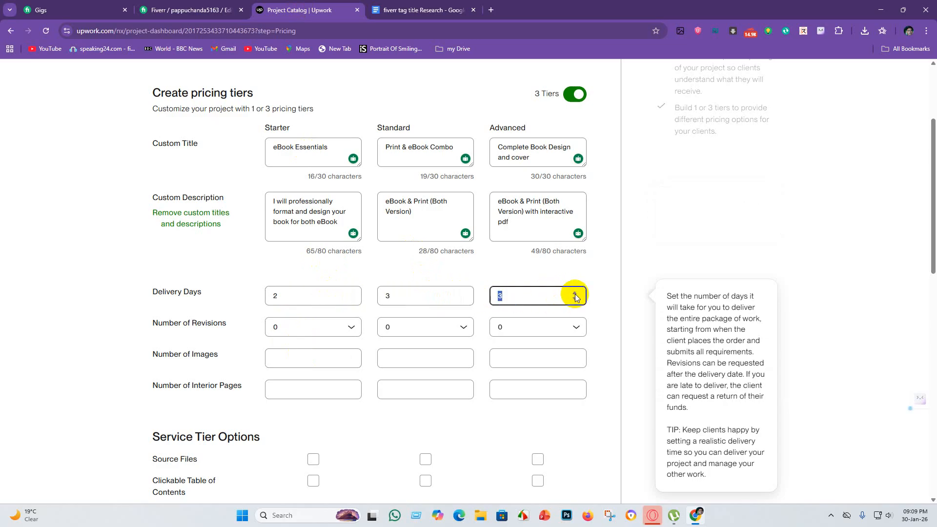
Set the number of revisions to Unlimited for the Starter, Standard and Advanced tiers.
left_click(308, 331)
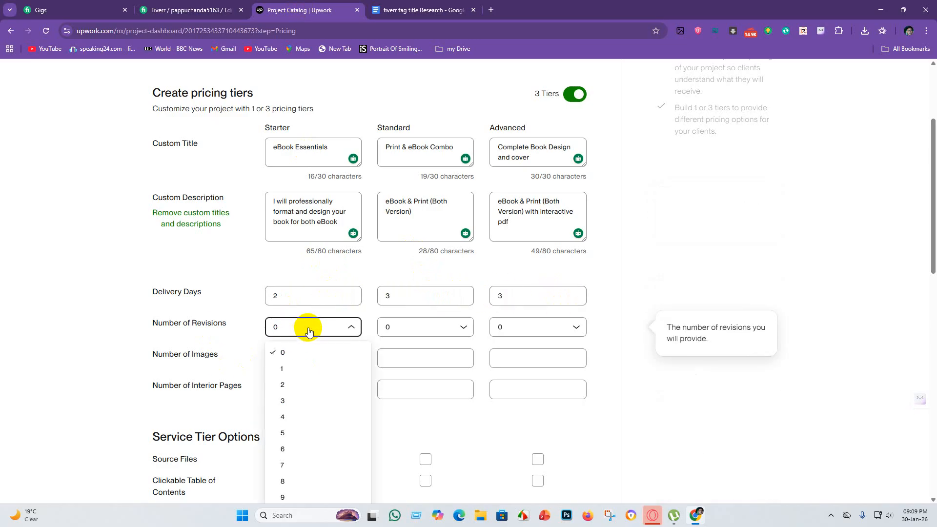
scroll(326, 451, "down", 7)
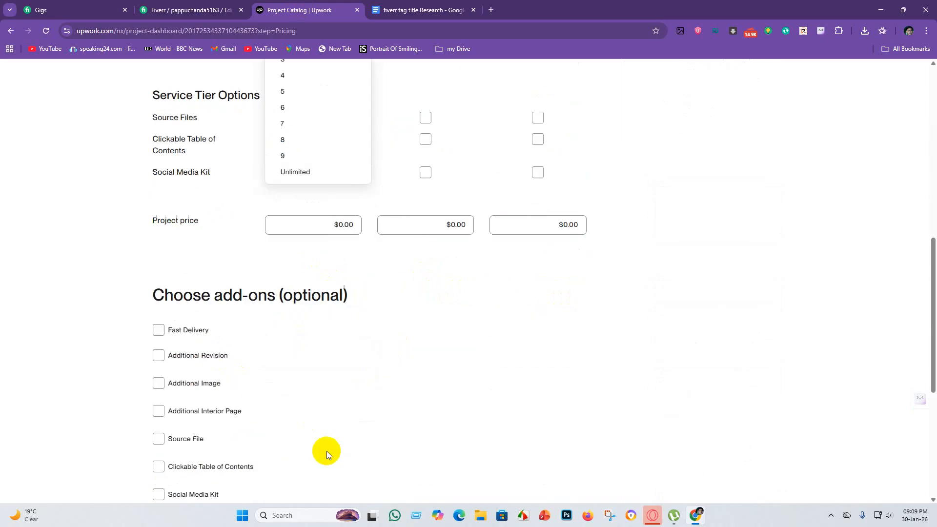
left_click(294, 173)
scroll(356, 341, "down", 2)
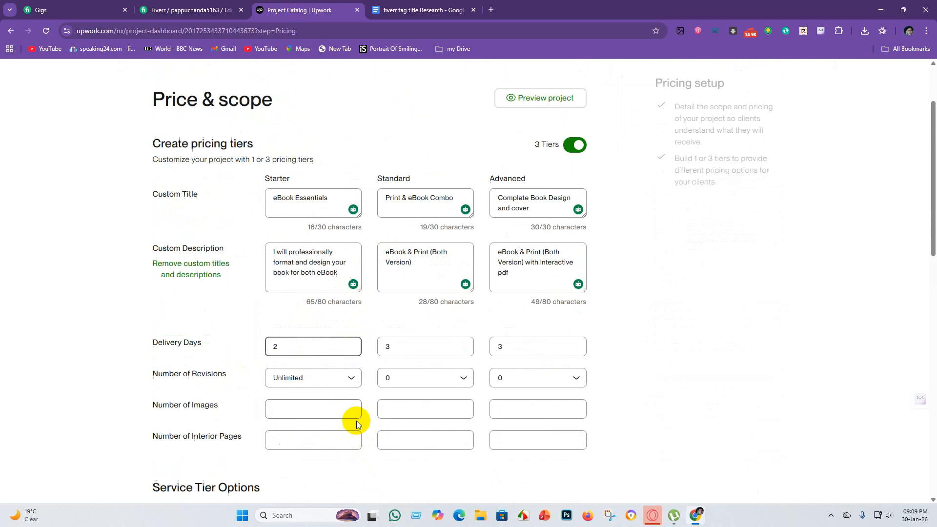
left_click(437, 375)
left_click(422, 372)
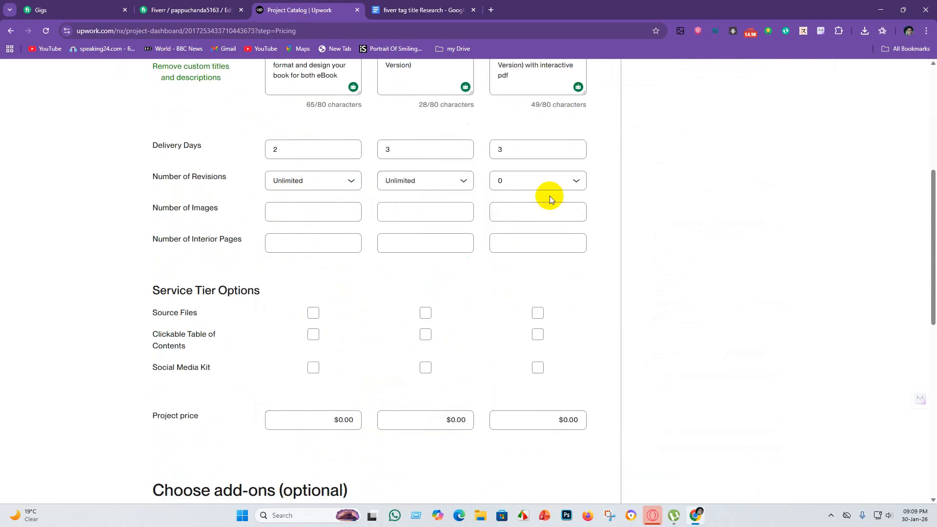
left_click(556, 184)
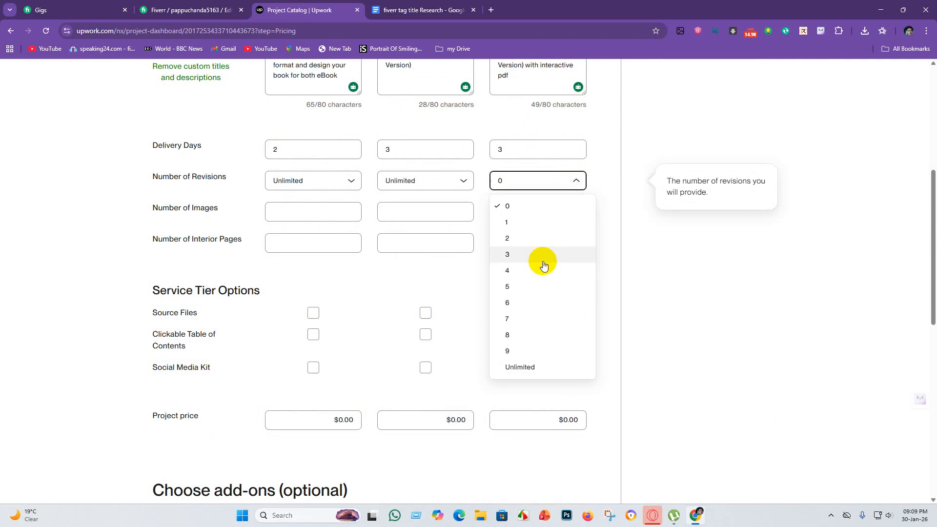
left_click(527, 371)
Check the Fiverr image counts and set Upwork's number of images to 8 for Starter, 14 for Standard and 25 for Advanced.
left_click(295, 211)
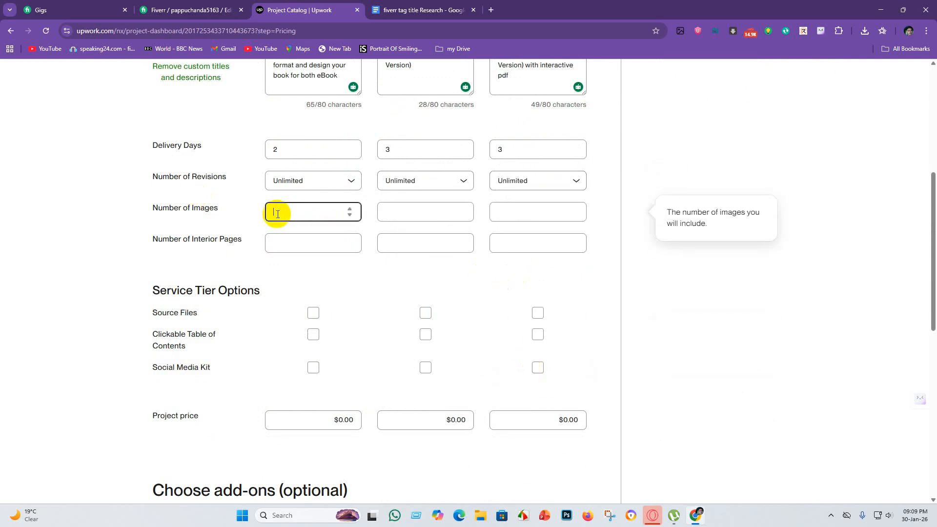
scroll(302, 342, "up", 1)
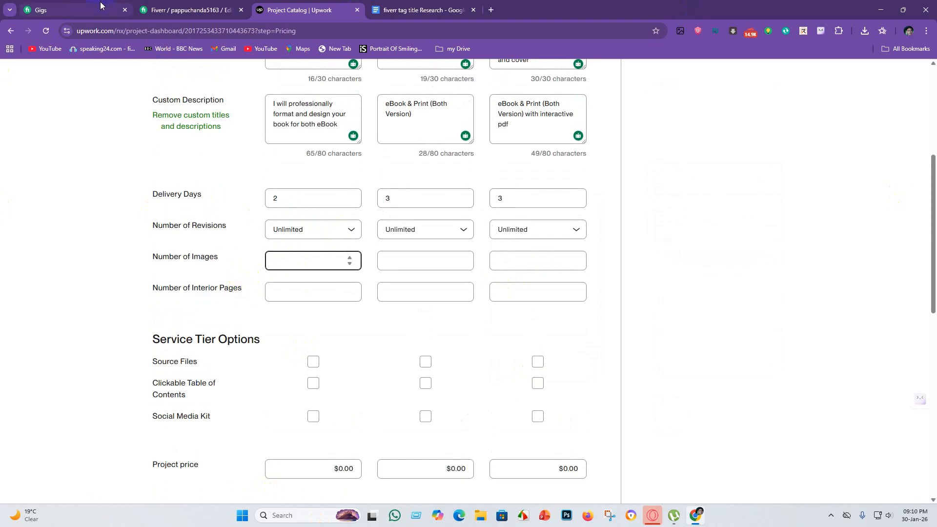
left_click(191, 10)
scroll(486, 389, "down", 2)
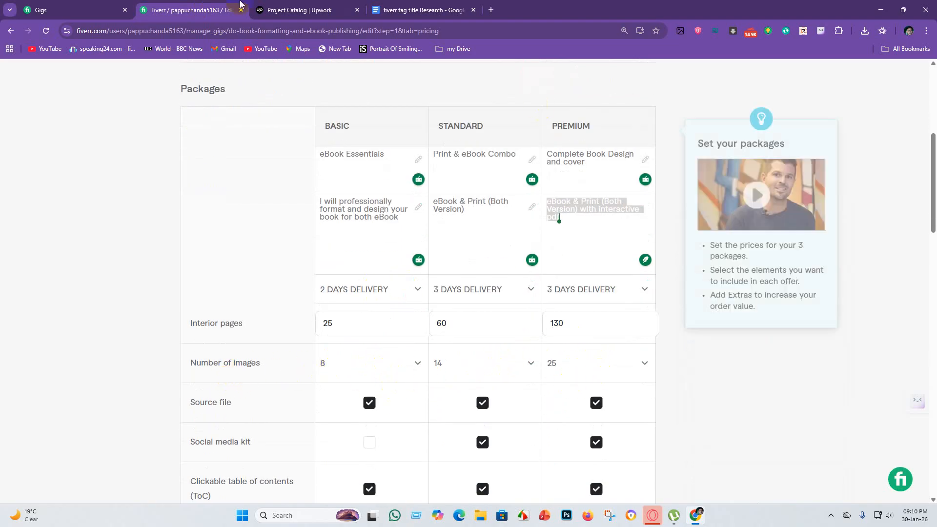
left_click(308, 6)
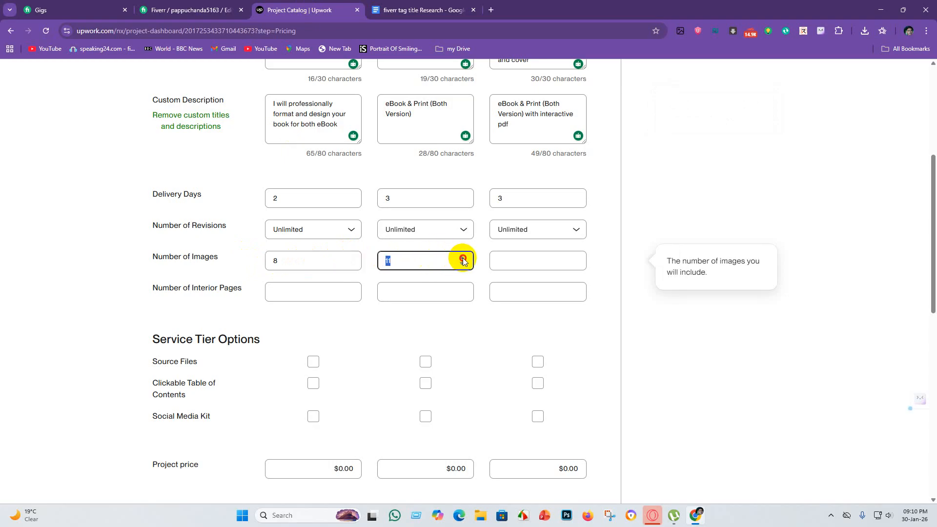
double_click(461, 263)
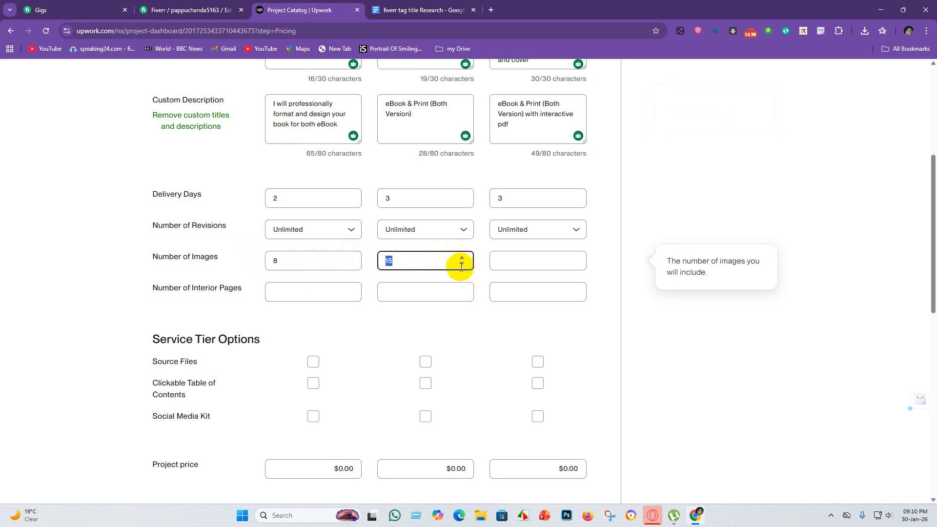
left_click(535, 262)
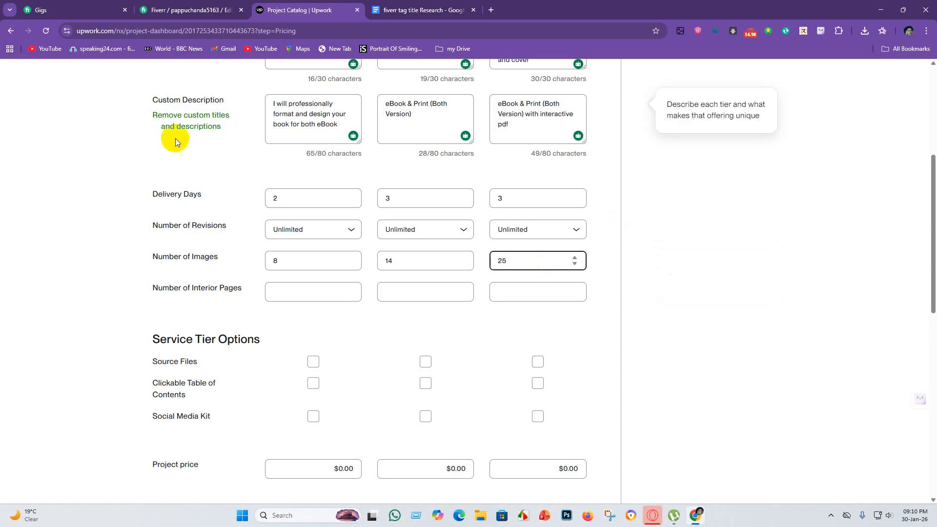
Check the Fiverr page counts and set Upwork's number of interior pages to 25 for Starter, 60 for Standard and 130 for Advanced.
left_click(276, 288)
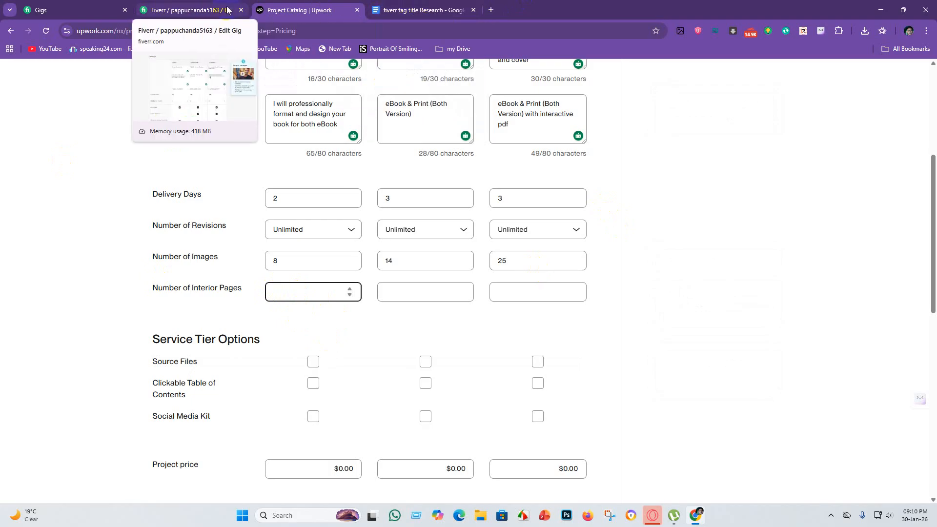
left_click(205, 11)
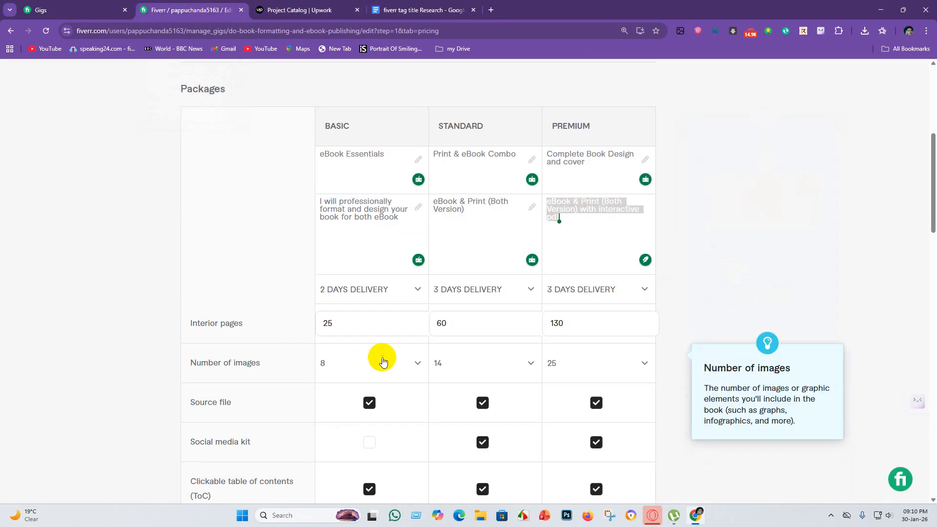
scroll(381, 341, "down", 1)
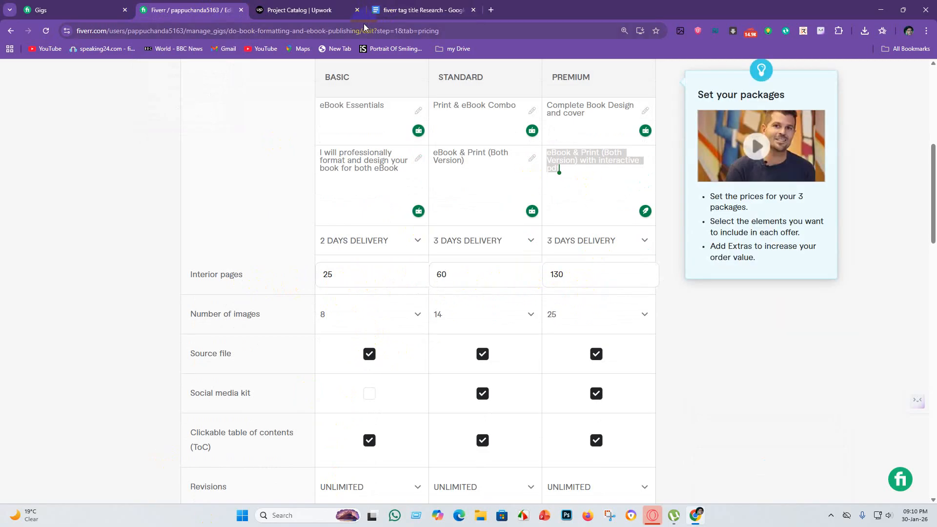
left_click(353, 4)
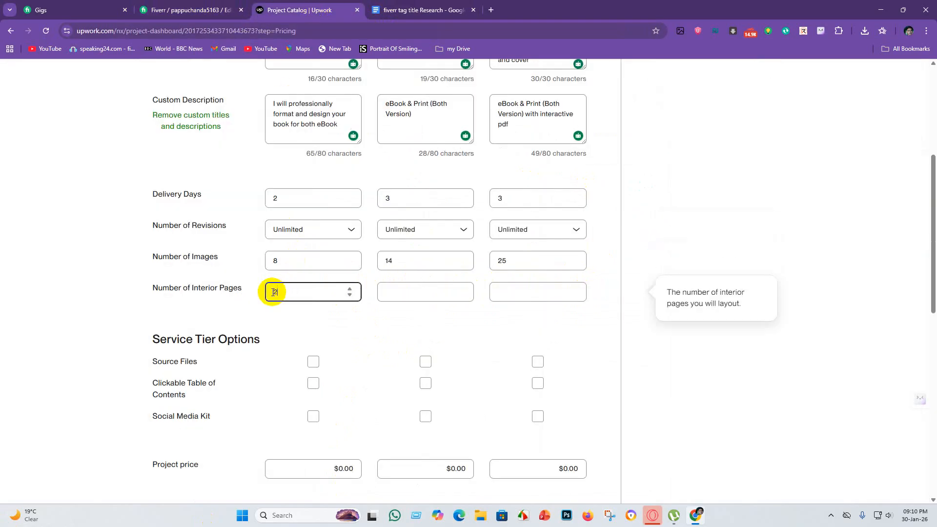
left_click(407, 293)
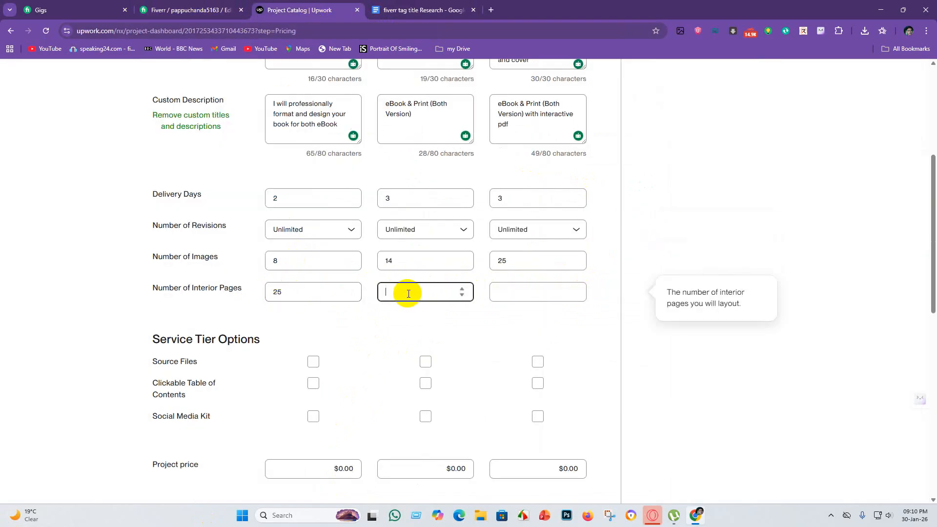
type("60")
left_click(504, 291)
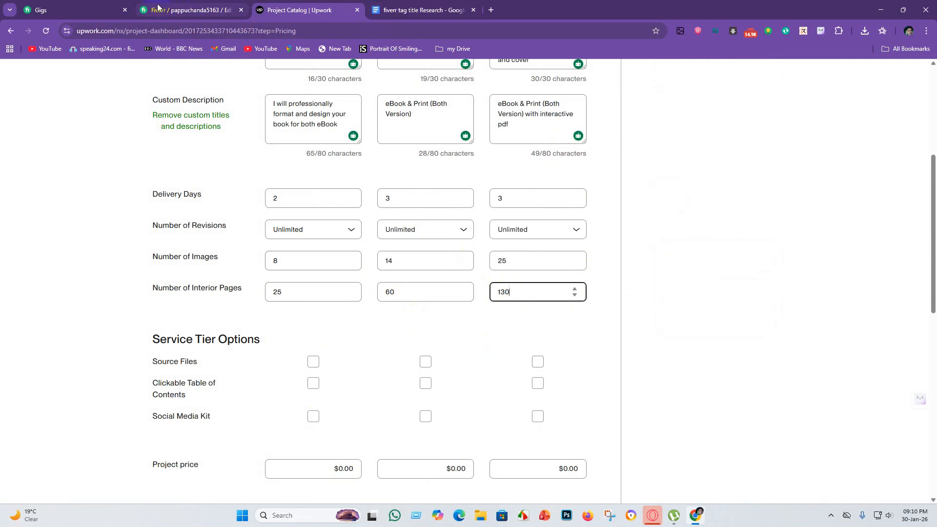
Review the options included in each Fiverr package and include Source Files in the Starter, Standard and Advanced tiers on Upwork.
left_click(190, 10)
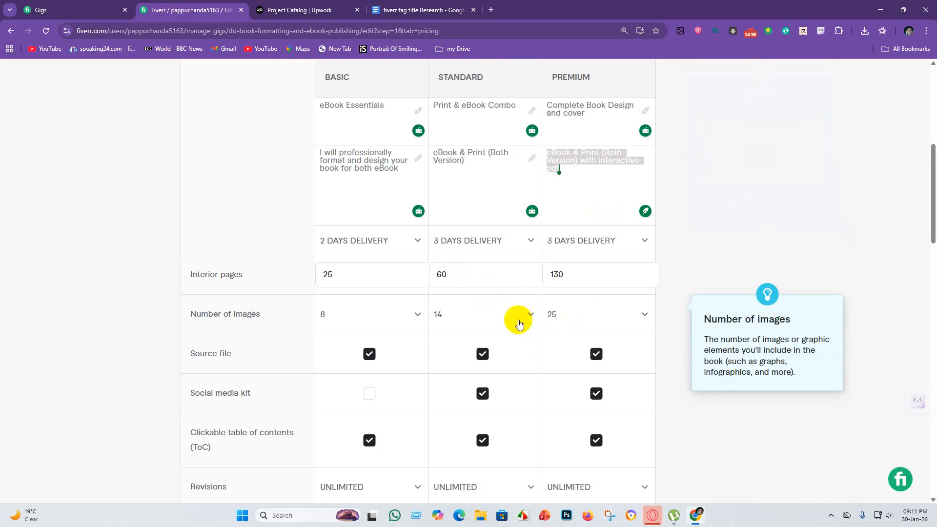
left_click(291, 6)
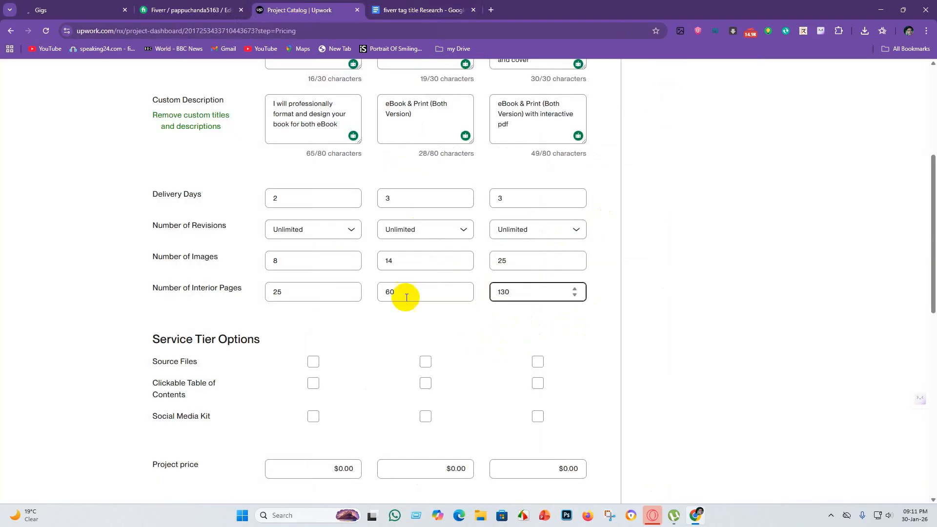
scroll(232, 332, "down", 2)
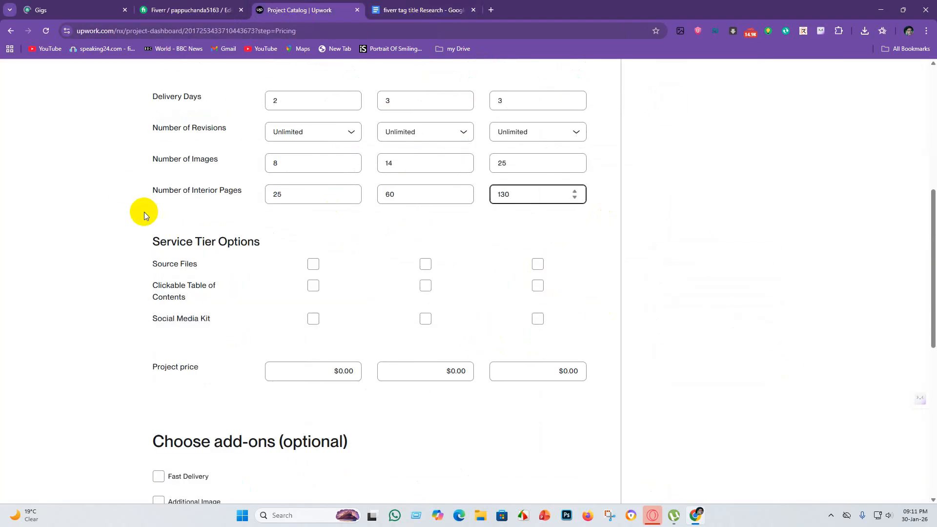
left_click(188, 10)
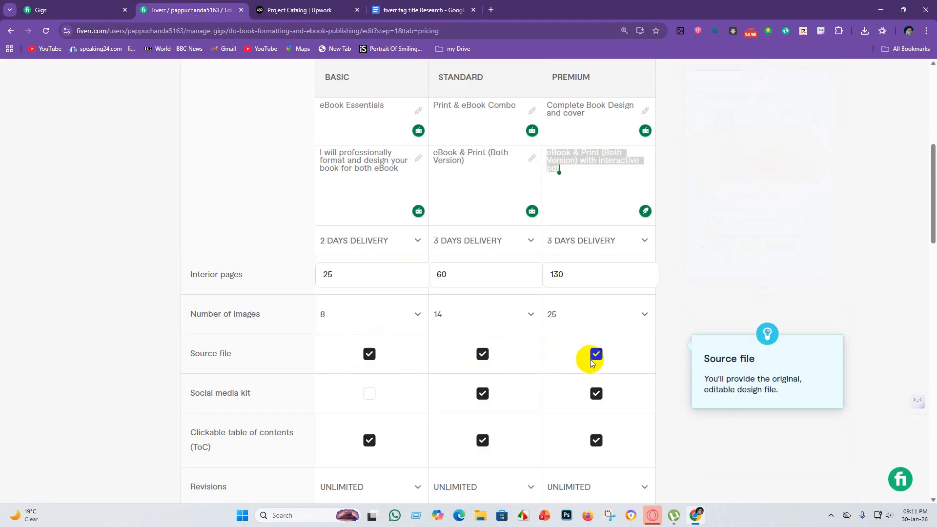
scroll(585, 356, "down", 1)
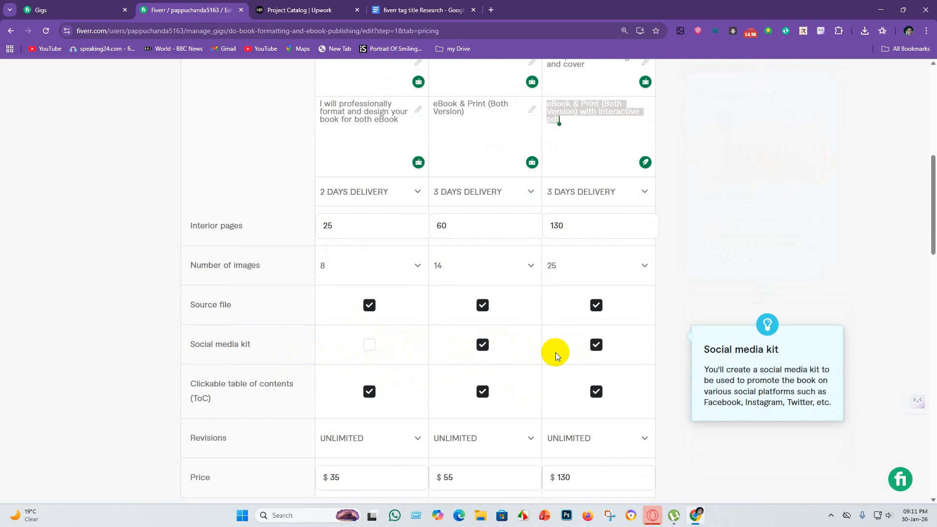
scroll(554, 351, "down", 2)
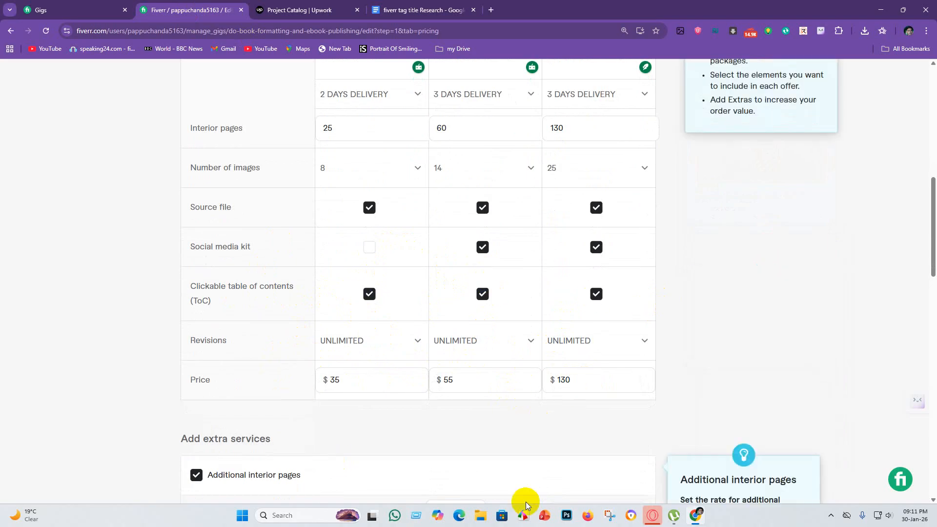
left_click(299, 10)
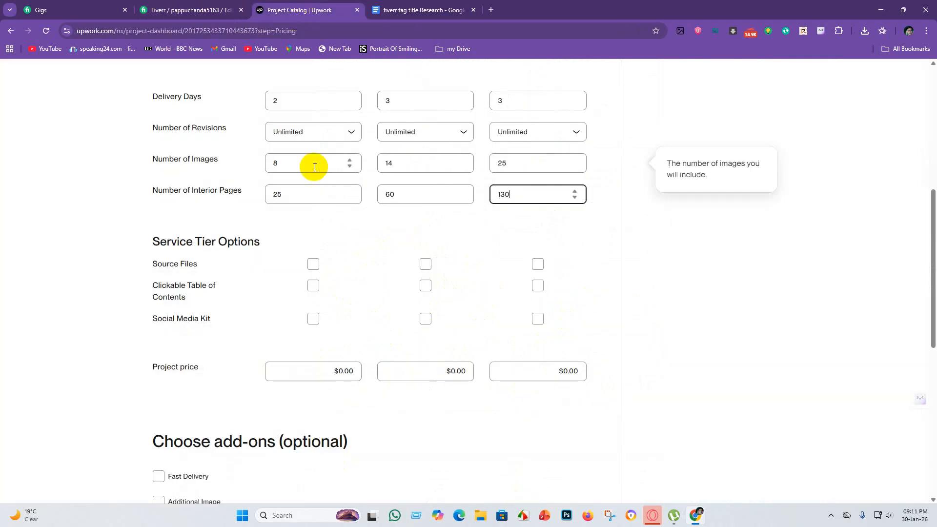
left_click(313, 264)
left_click(425, 265)
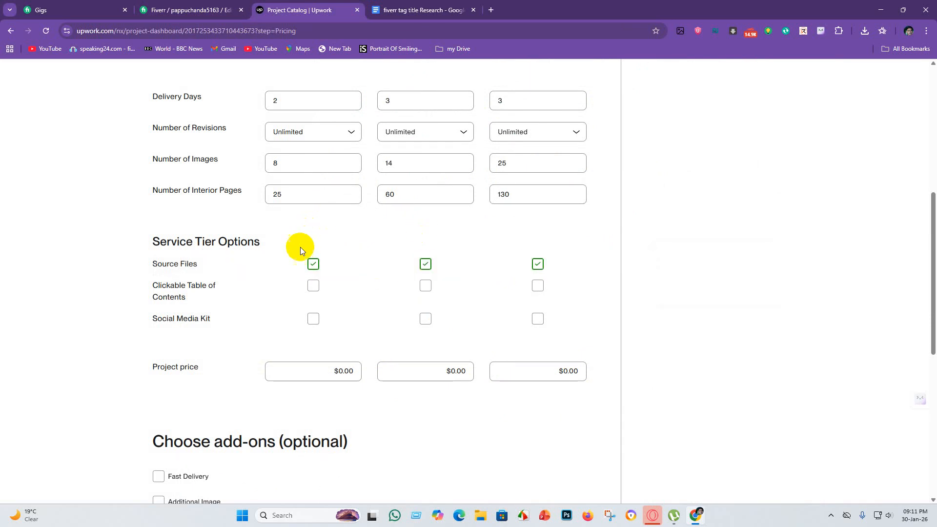
Include Clickable Table of Contents in the Starter, Standard and Advanced tiers.
left_click(314, 264)
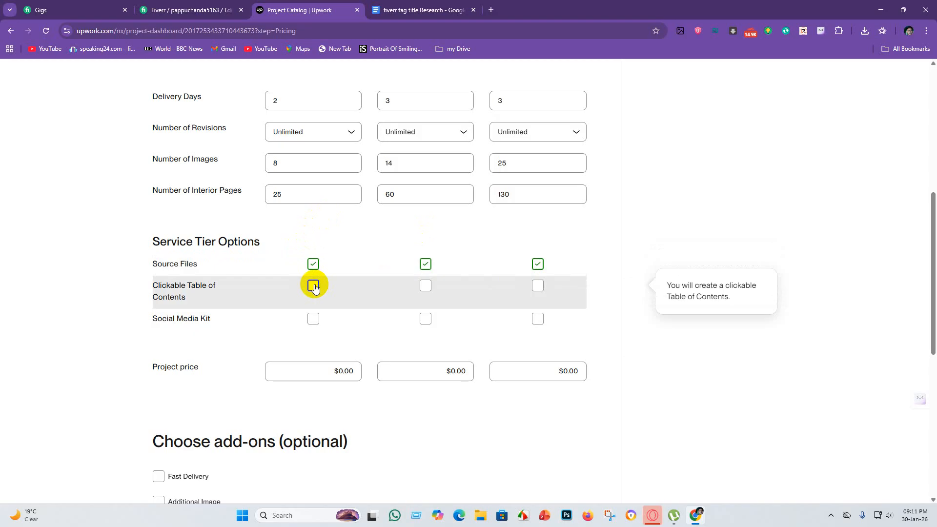
left_click(313, 264)
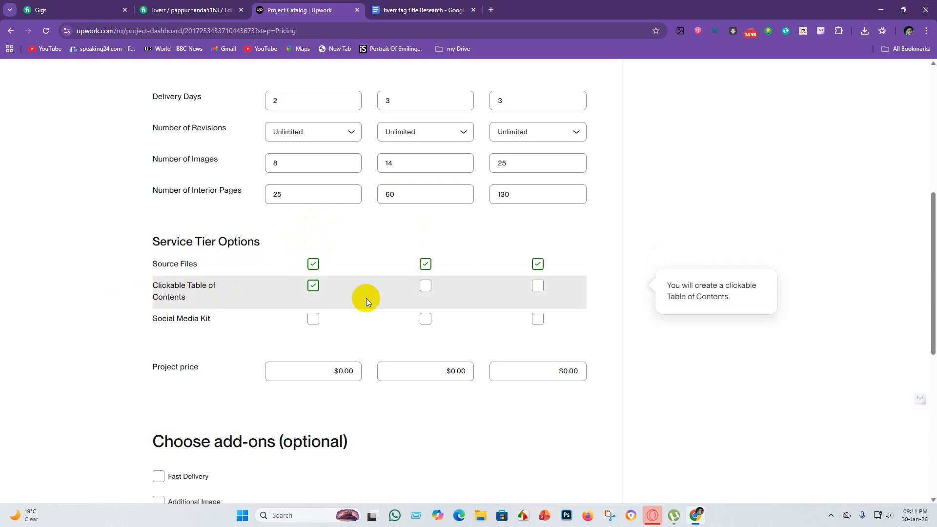
left_click(433, 286)
left_click(539, 287)
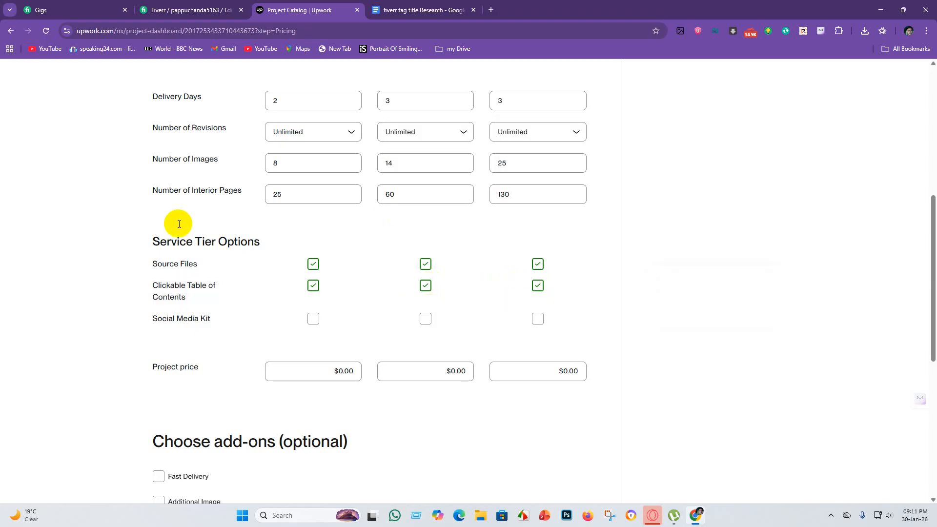
Include Social Media Kit only in the Standard and Advanced tiers, and re-enable Clickable Table of Contents for Starter.
left_click(314, 319)
left_click(424, 319)
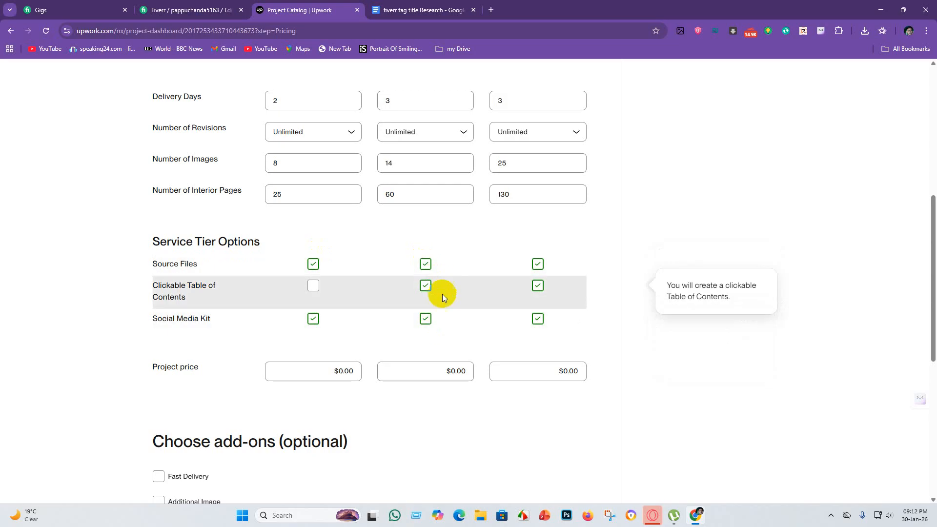
left_click(313, 318)
left_click(313, 285)
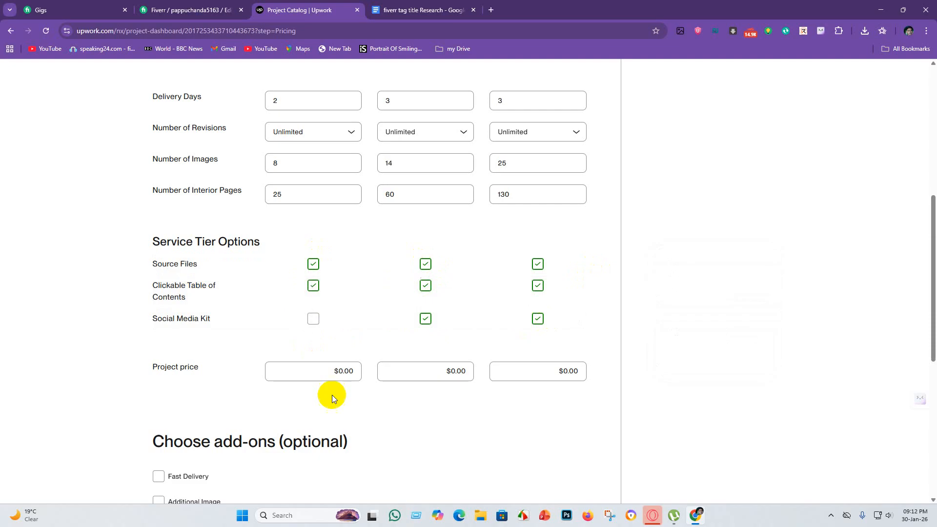
Check the Fiverr package prices and set Upwork's project price to $35 for Starter, $55 for Standard and $130 for Advanced.
left_click(162, 15)
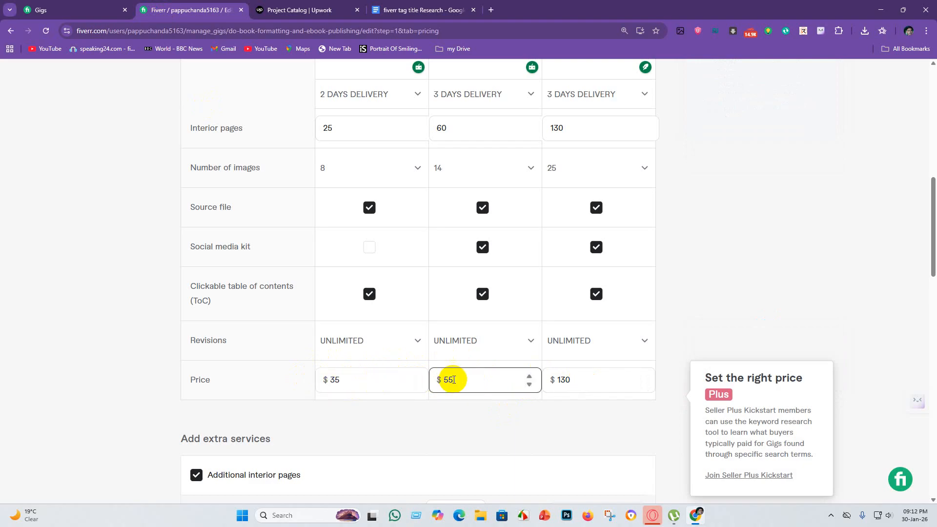
left_click(285, 10)
left_click(328, 371)
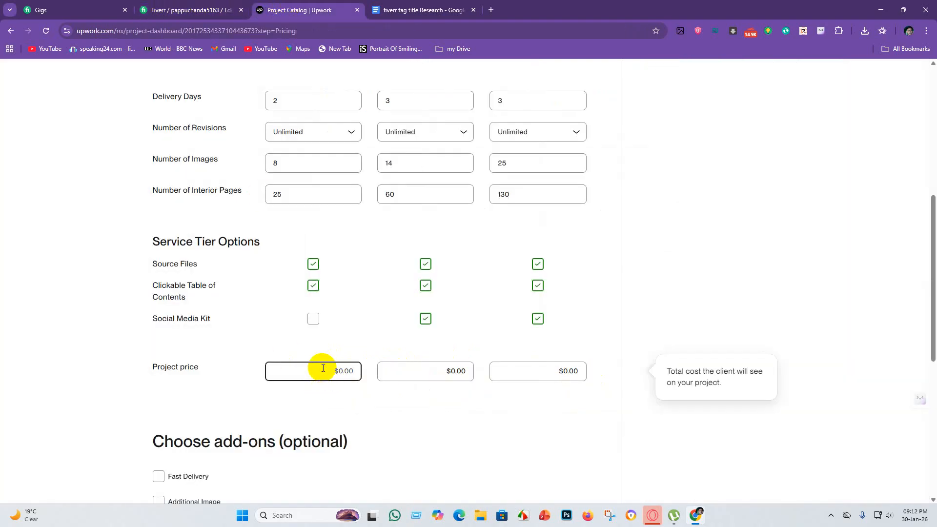
type("35")
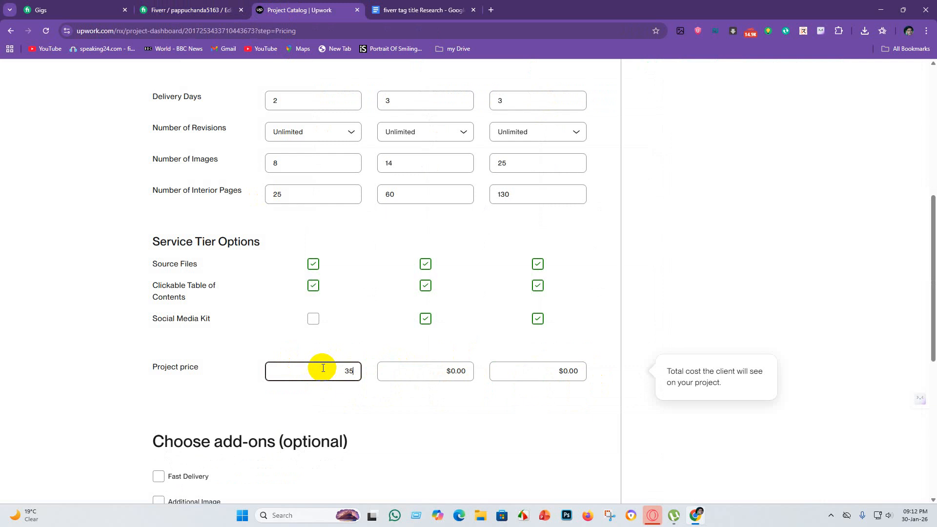
left_click(443, 374)
left_click(191, 9)
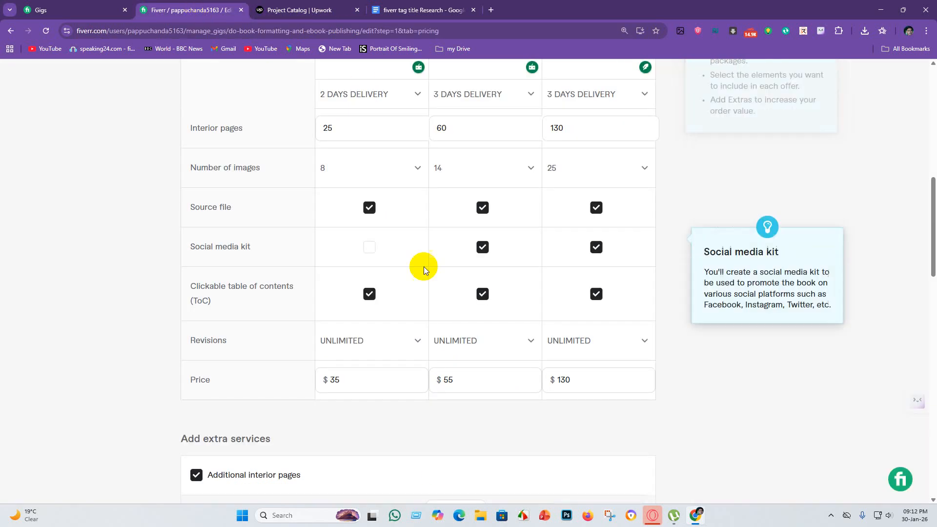
left_click(310, 8)
type("55")
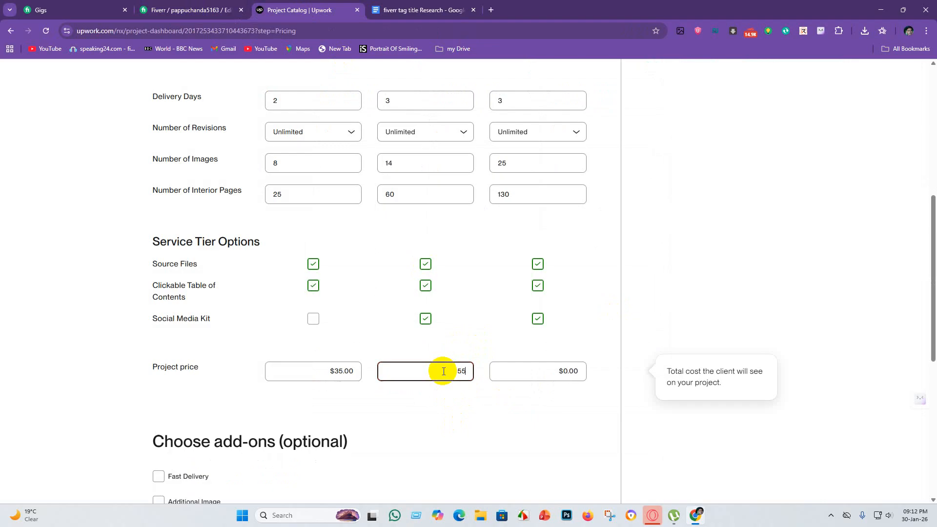
left_click(568, 372)
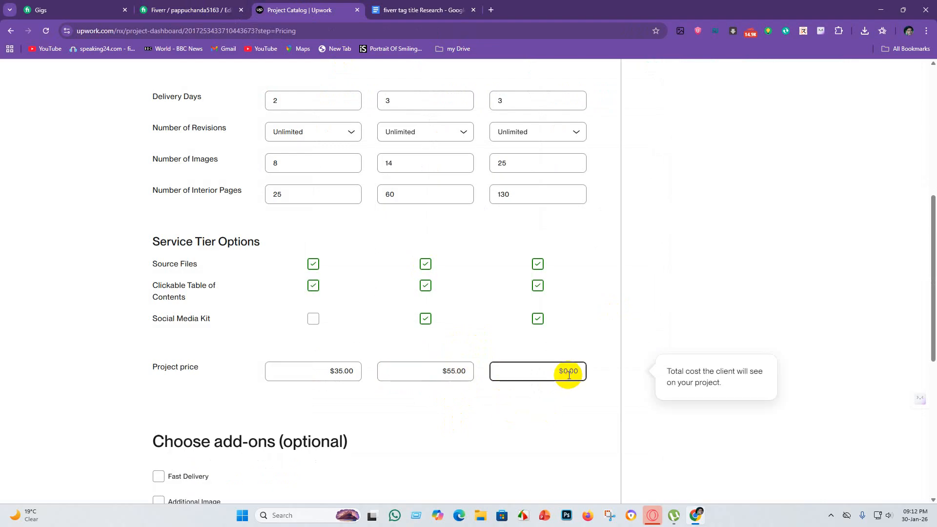
type("130")
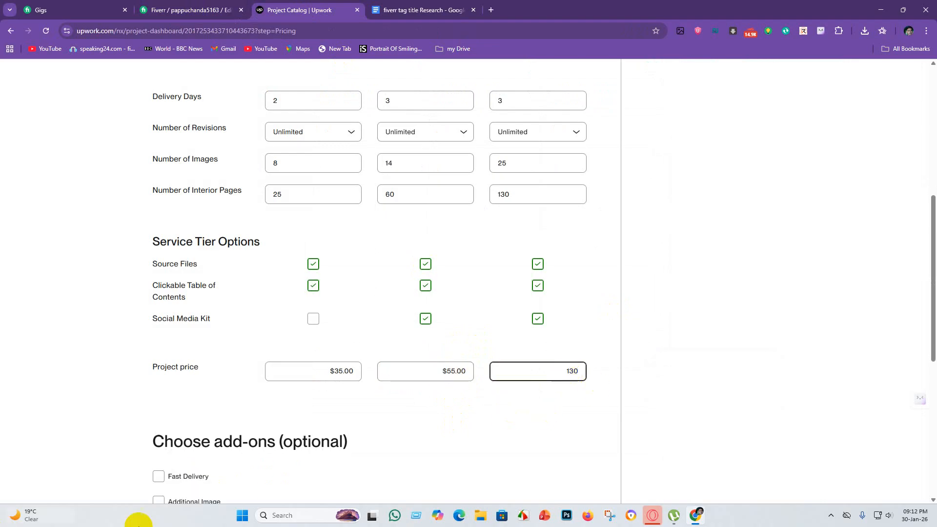
scroll(560, 362, "down", 2)
scroll(532, 337, "up", 1)
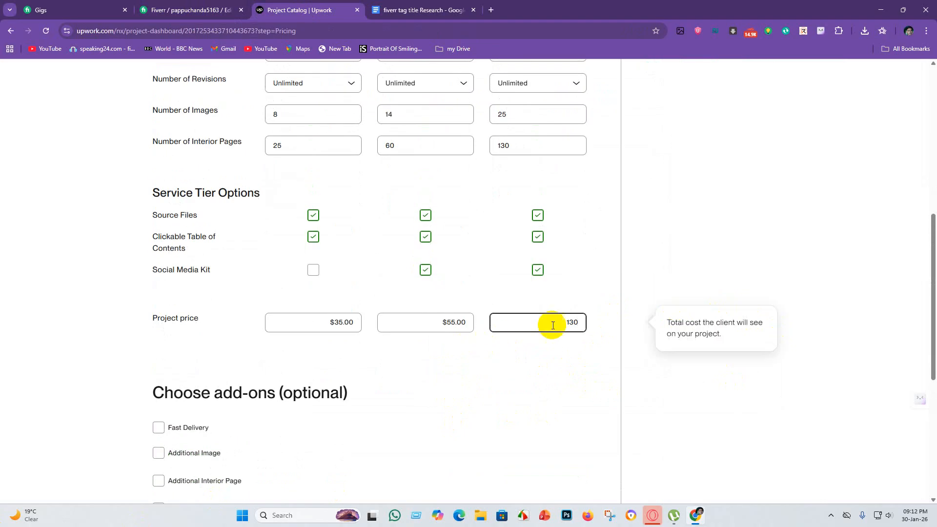
scroll(186, 407, "down", 2)
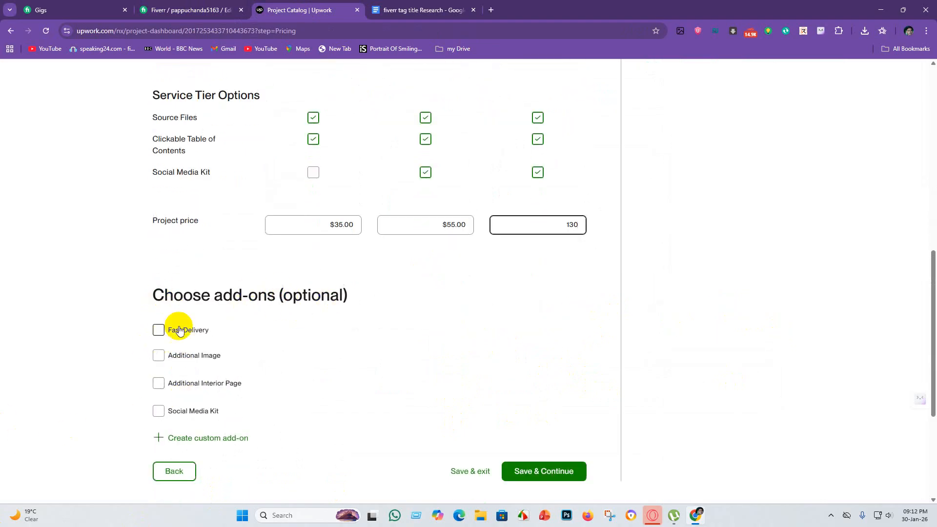
Enable the Fast Delivery add-on and check the delivery days and prices of the extra services on the Fiverr gig.
left_click(158, 329)
scroll(404, 355, "down", 2)
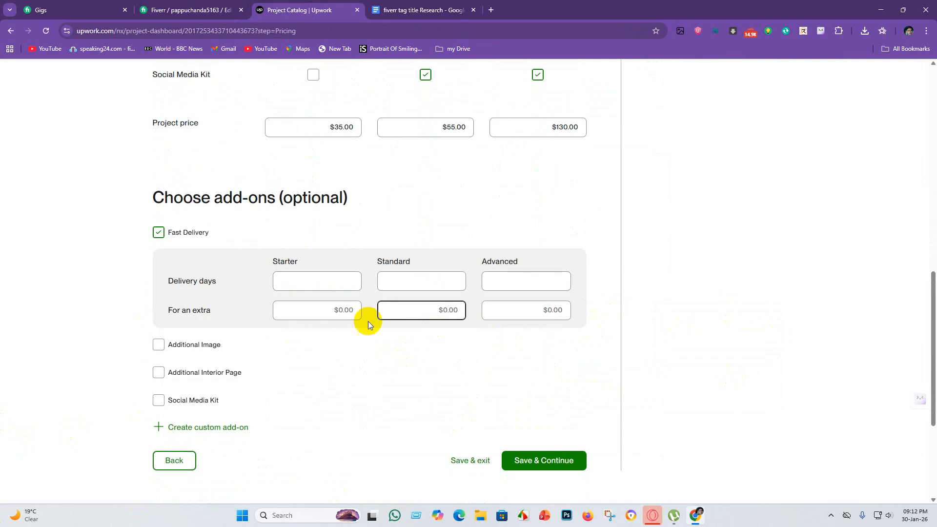
scroll(348, 244, "up", 7)
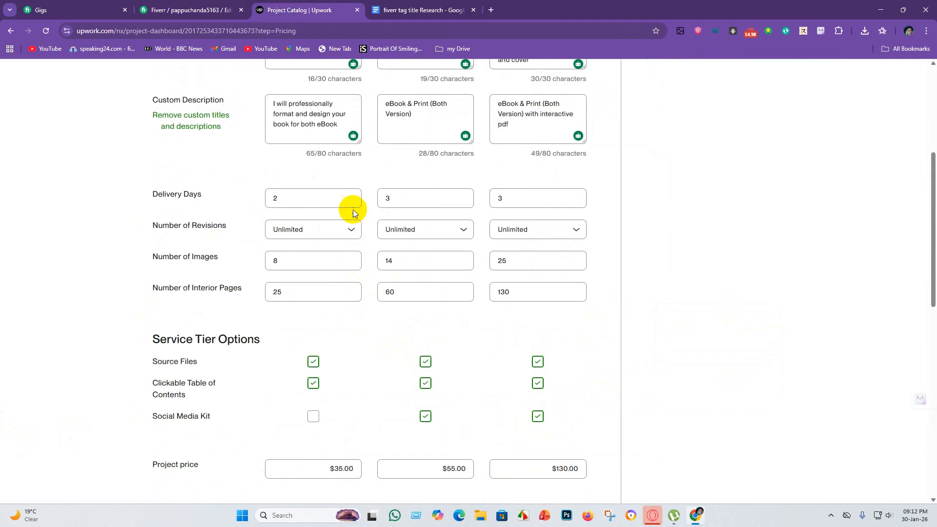
scroll(317, 224, "down", 8)
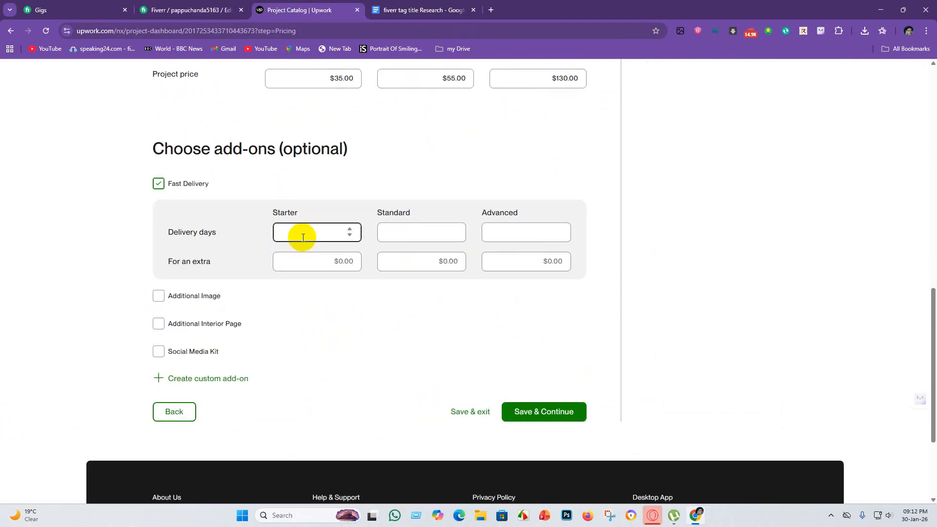
left_click(181, 11)
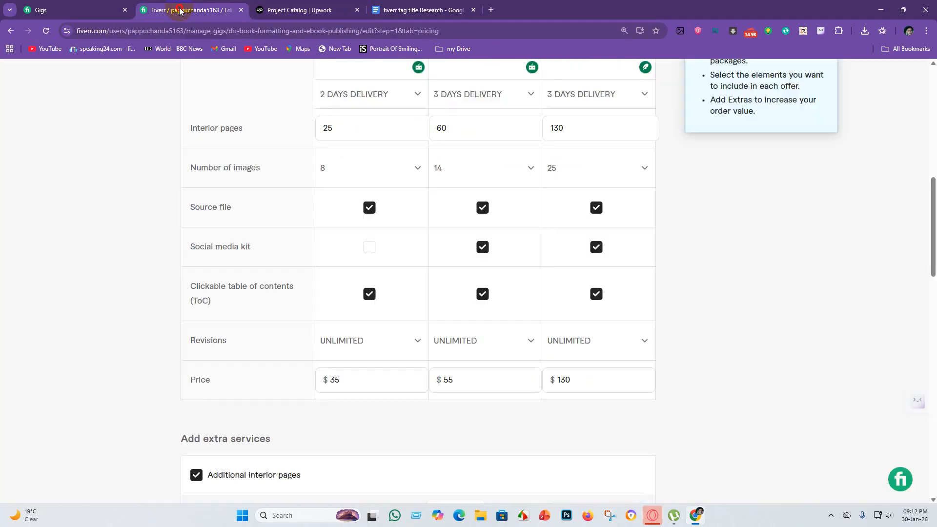
scroll(380, 347, "down", 5)
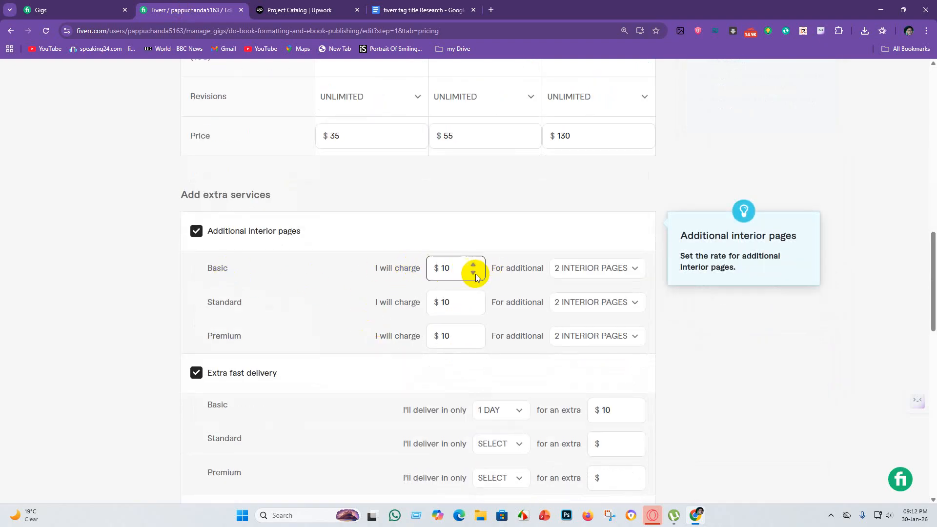
scroll(276, 279, "down", 2)
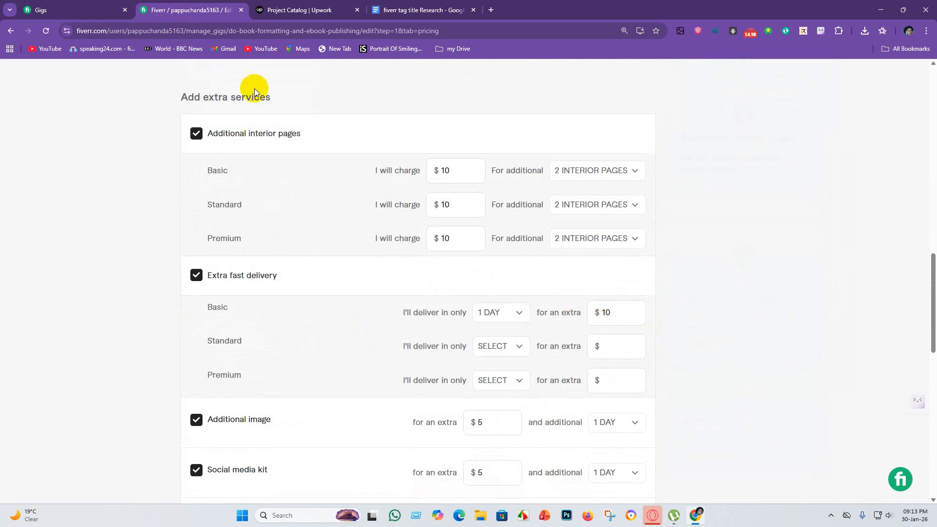
key("ctrl+Tab")
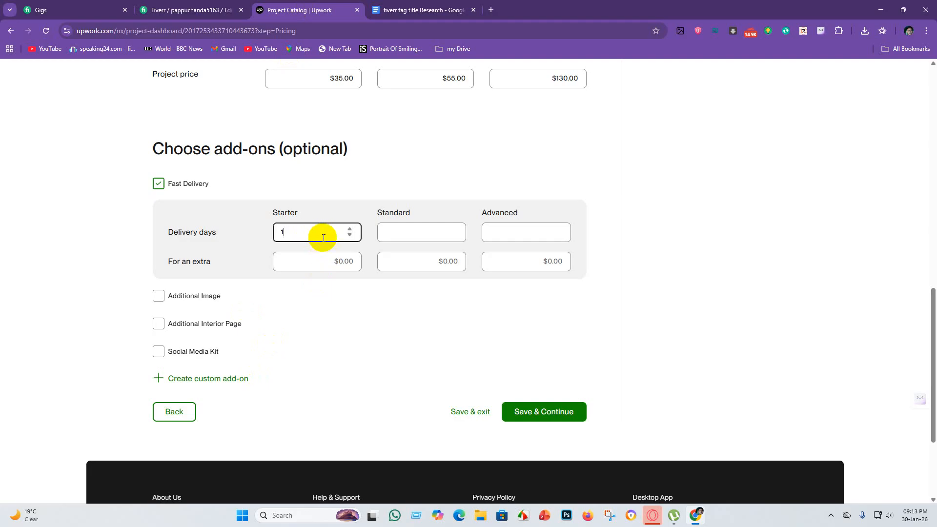
Set Fast Delivery to 1 day for an extra $10 in Starter and 2 days for an extra $10 in Standard.
left_click(349, 228)
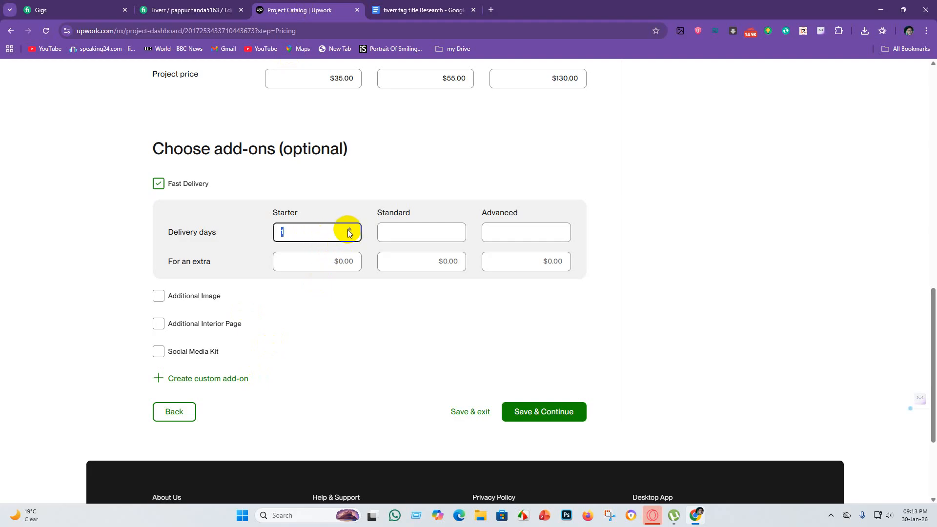
left_click(329, 268)
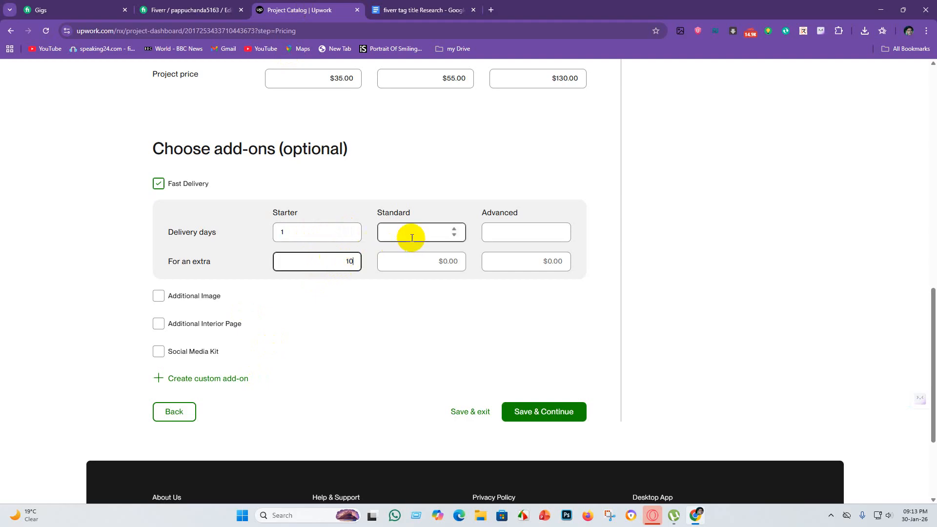
left_click(454, 229)
left_click(455, 229)
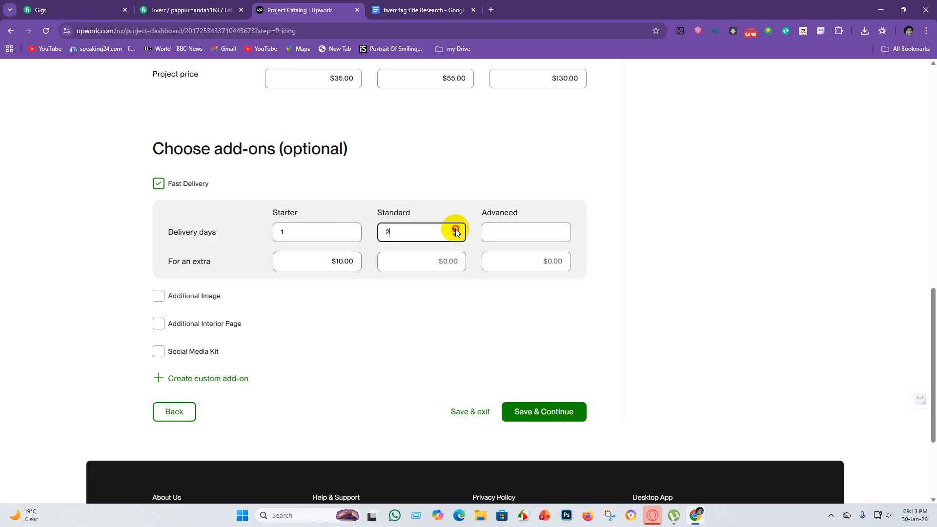
left_click(449, 263)
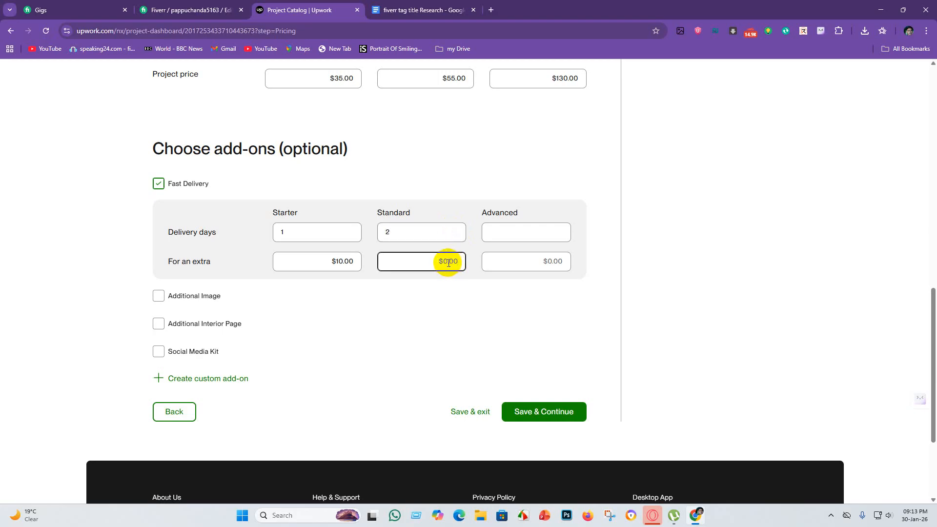
type("10")
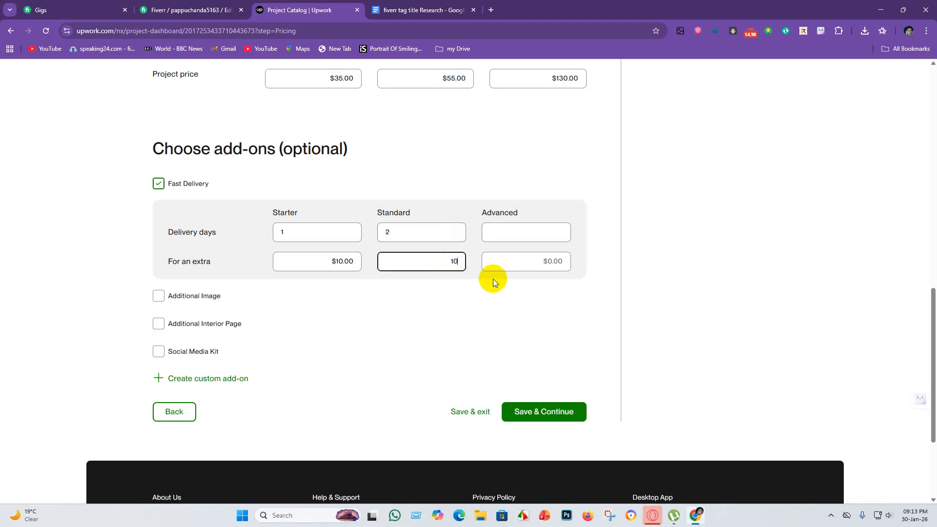
left_click(541, 257)
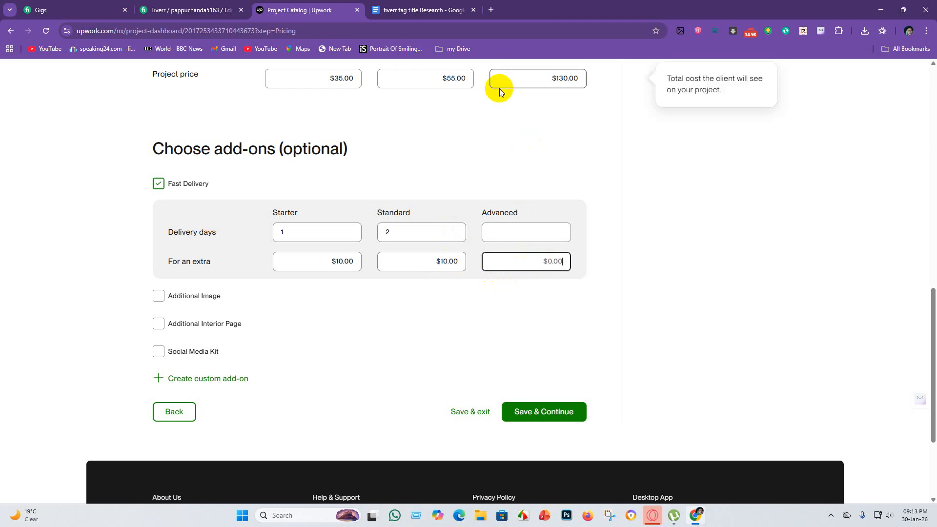
Set the project price to $35.55 for the Starter tier and $55.65 for the Standard tier.
left_click(353, 76)
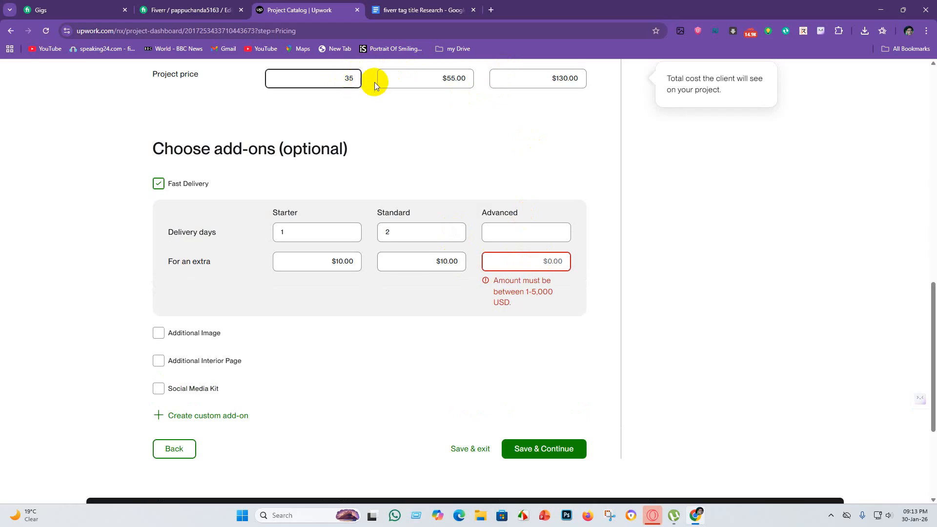
left_click(355, 77)
left_click(352, 79)
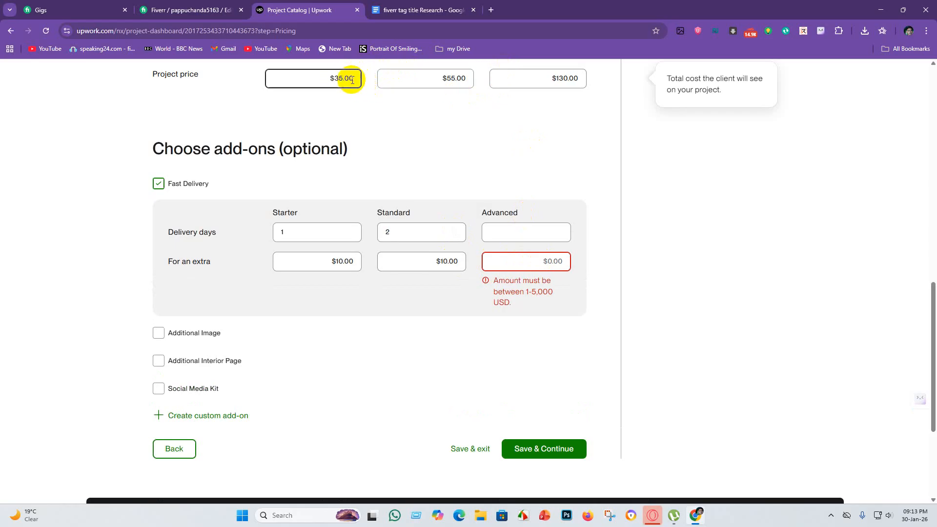
left_click(352, 79)
type(".55")
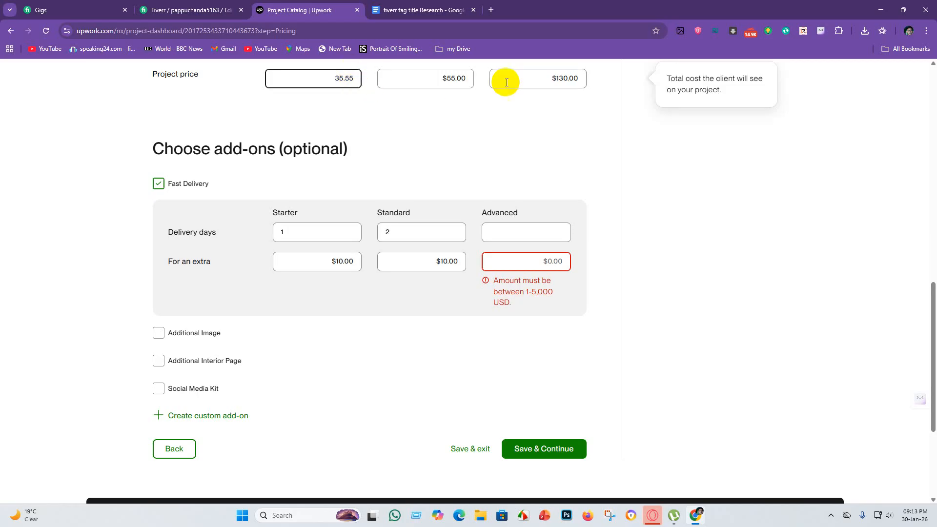
left_click(459, 79)
left_click(465, 78)
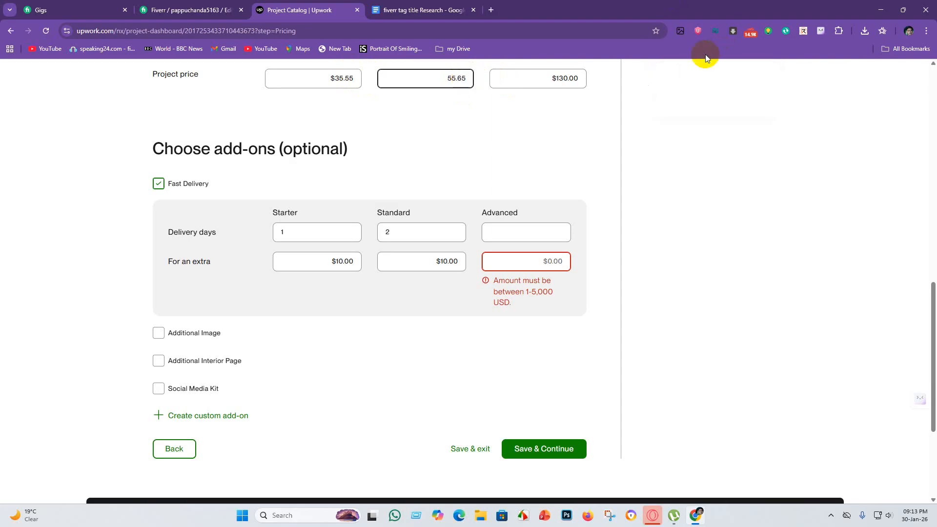
Open the Advanced tier's project price for editing.
left_click(575, 78)
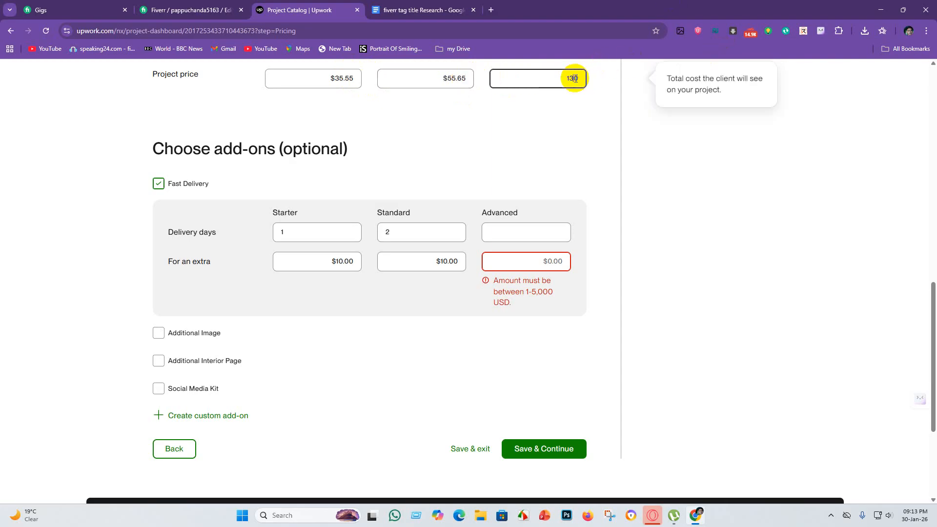
left_click(581, 77)
left_click(576, 79)
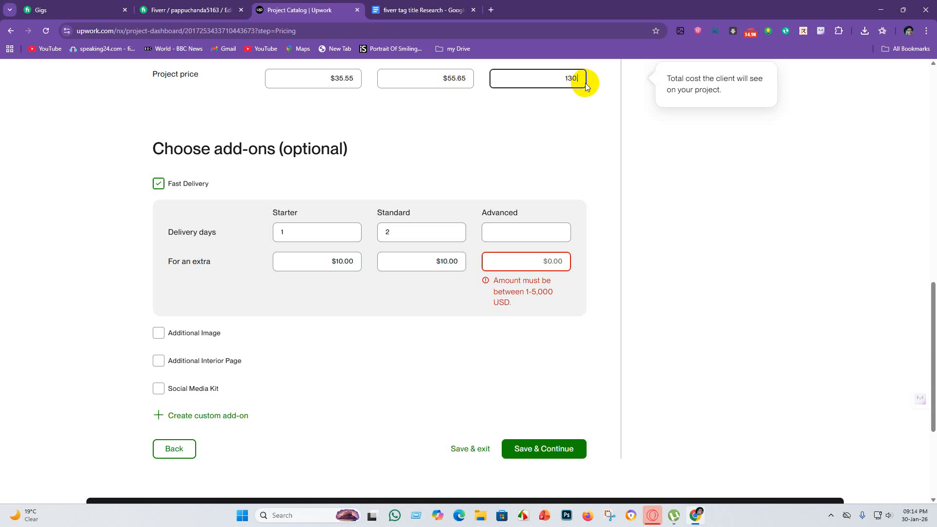
Set the Advanced tier's project price to $130.90 and its Fast Delivery to 2 days for an extra $20.
type(".55")
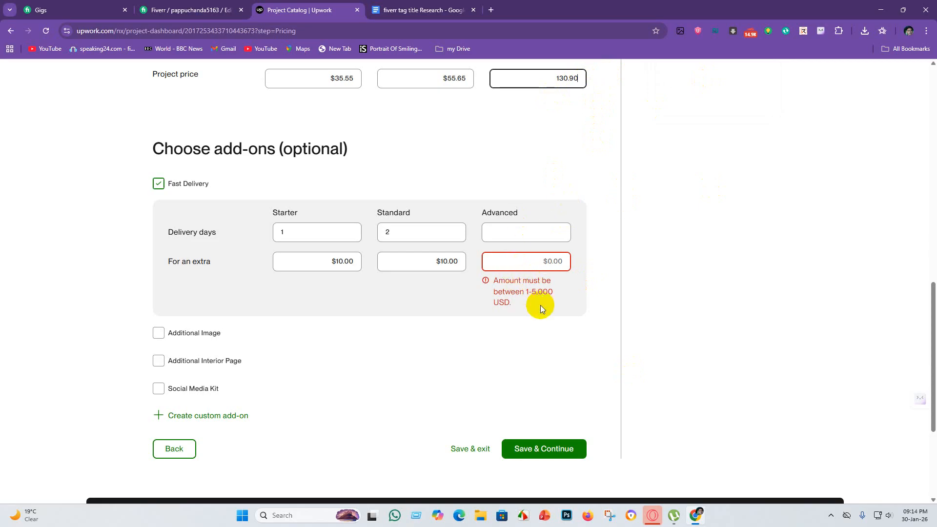
left_click(519, 264)
left_click(496, 233)
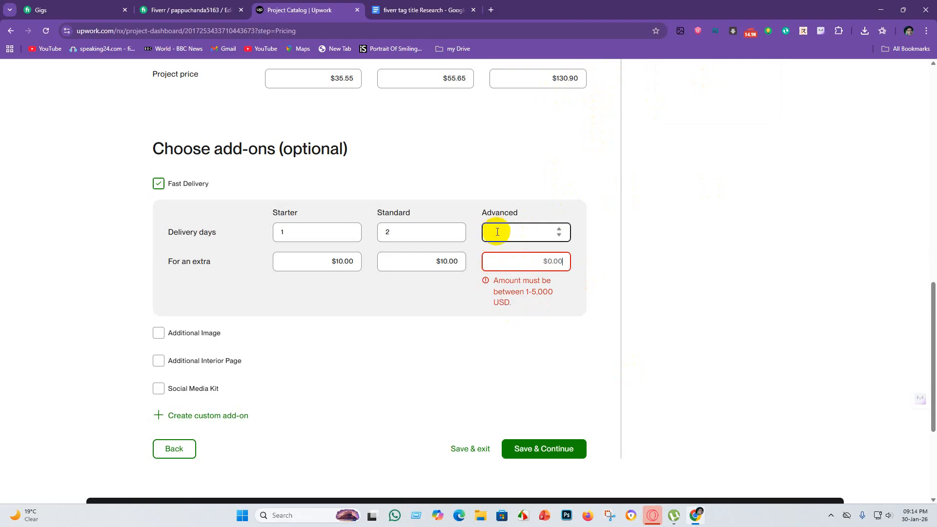
left_click(561, 231)
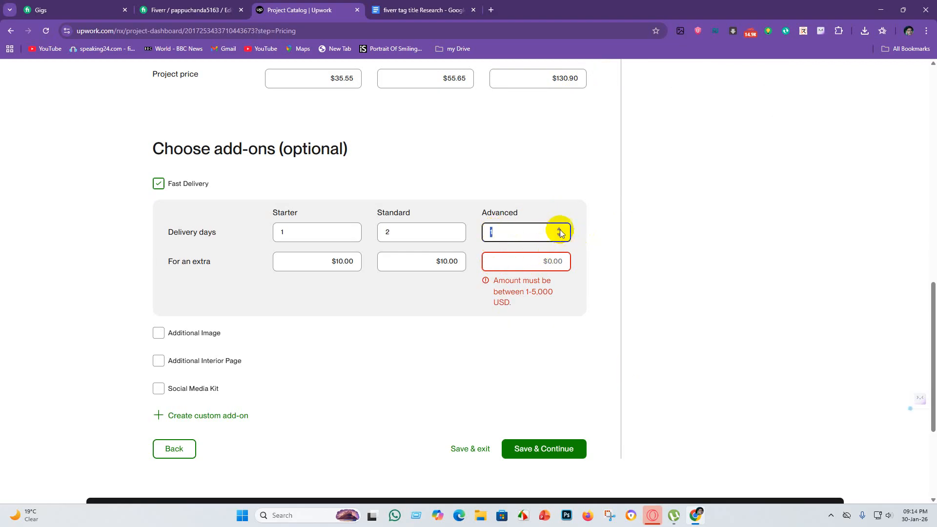
left_click(527, 264)
type("20")
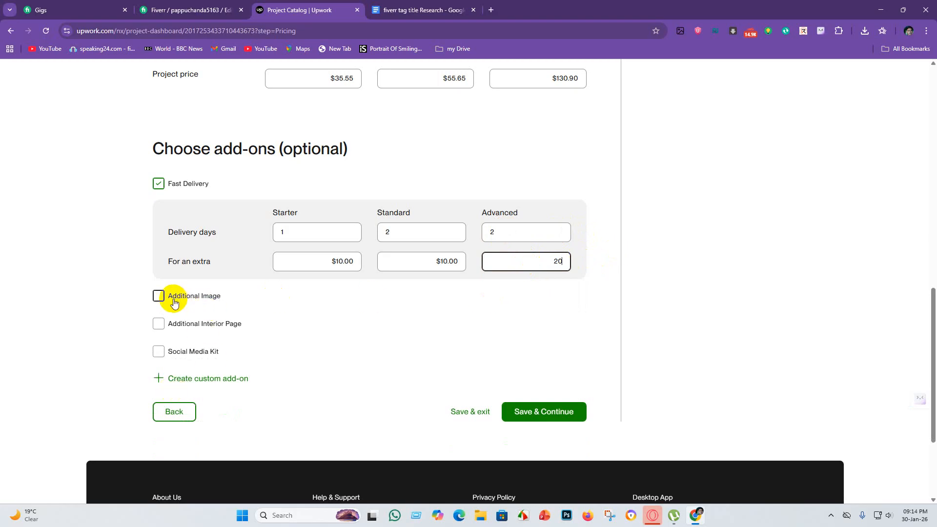
Enable the Additional Image add-on for an extra $10 with 2 additional days.
left_click(160, 297)
left_click(333, 299)
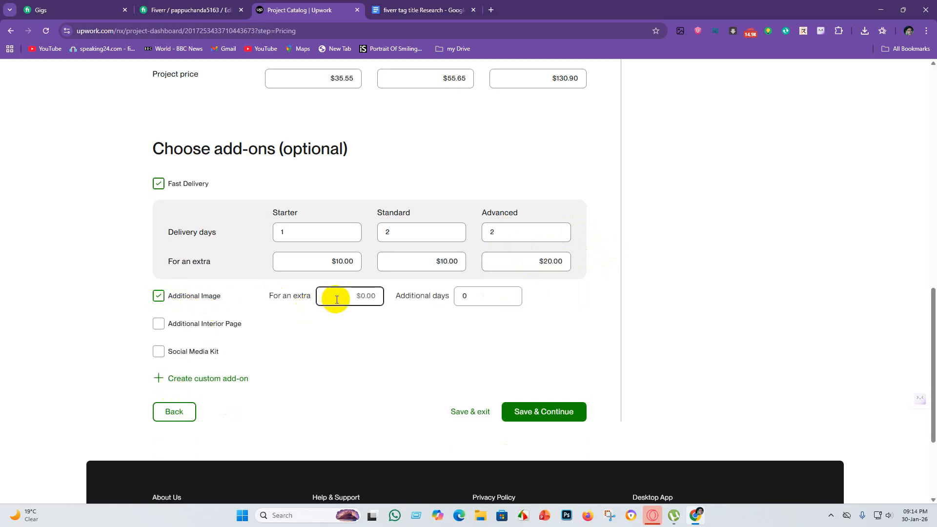
type("10")
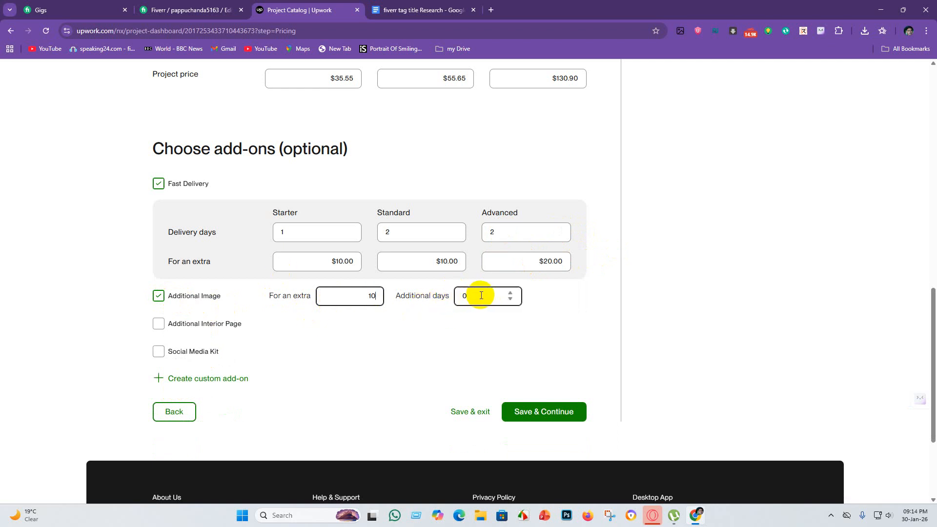
left_click(500, 297)
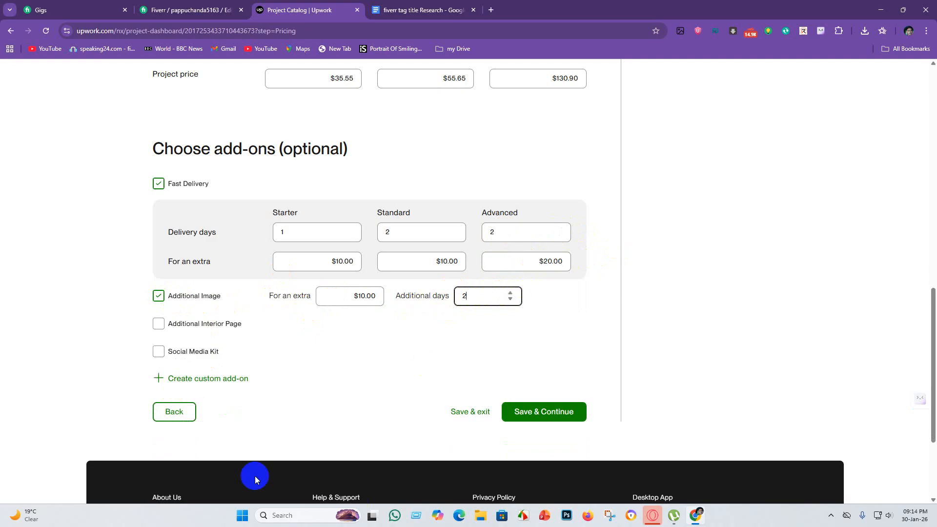
Enable the Additional Interior Page add-on and check the extra service prices and days on the Fiverr gig.
left_click(162, 328)
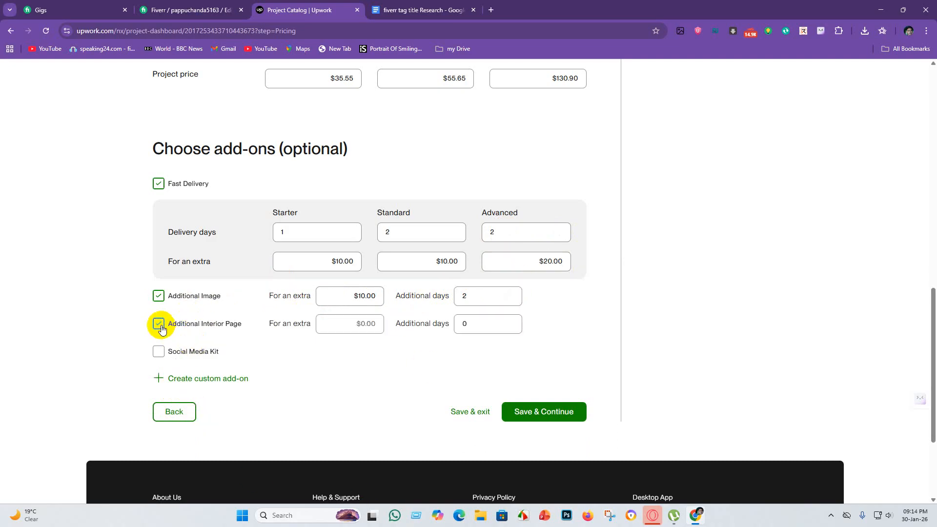
left_click(349, 324)
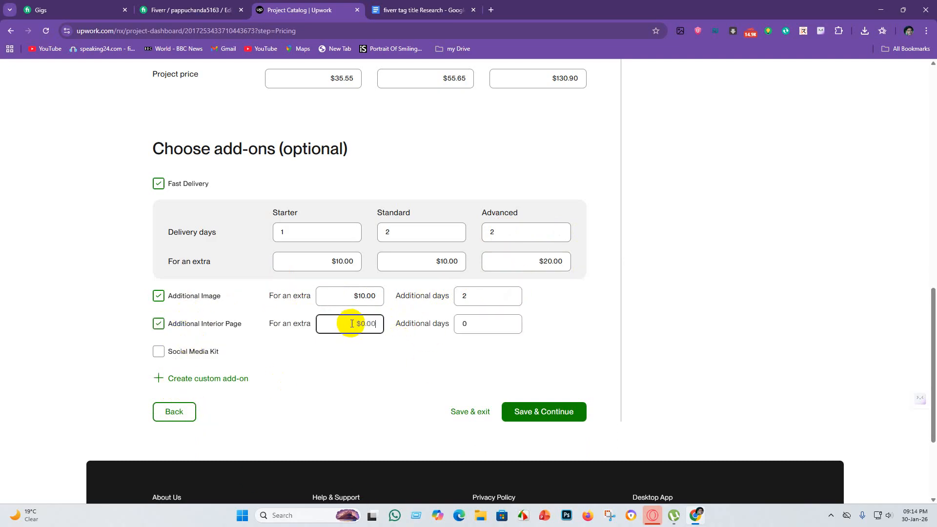
left_click(192, 10)
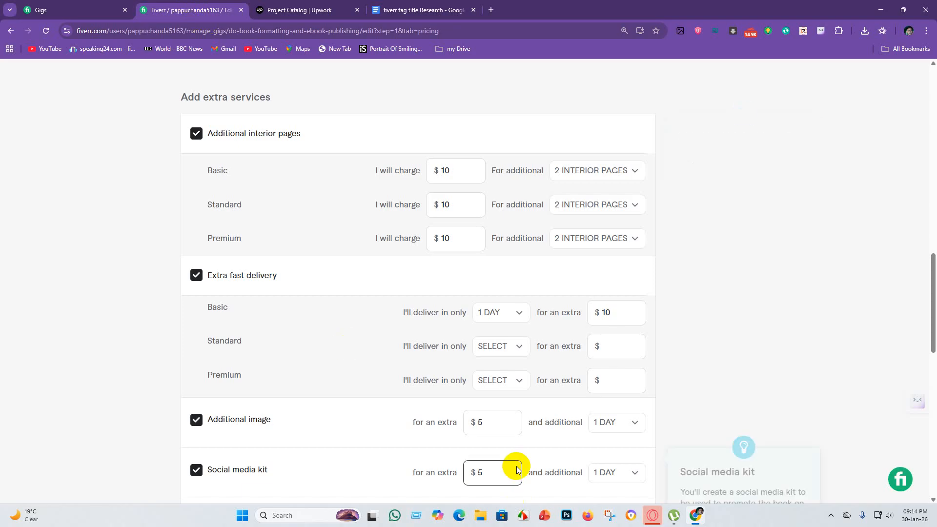
scroll(399, 373, "down", 4)
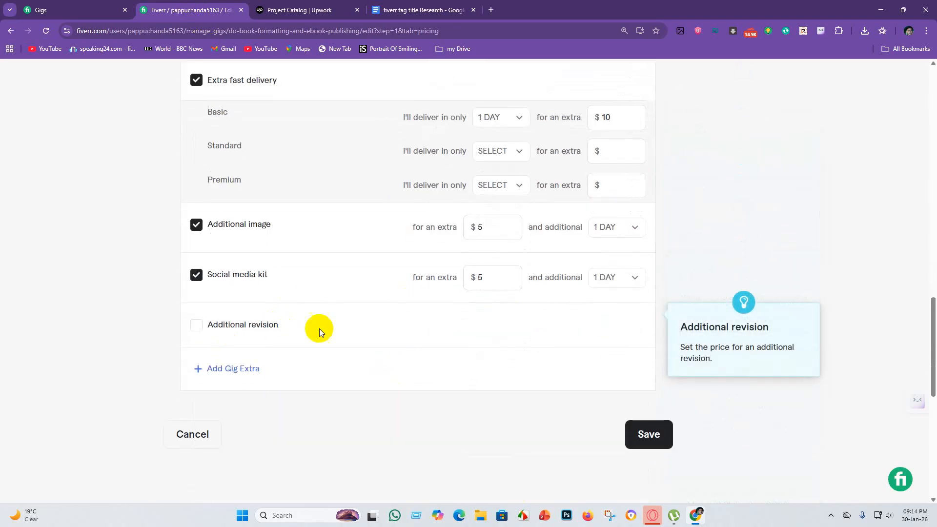
scroll(344, 315, "up", 2)
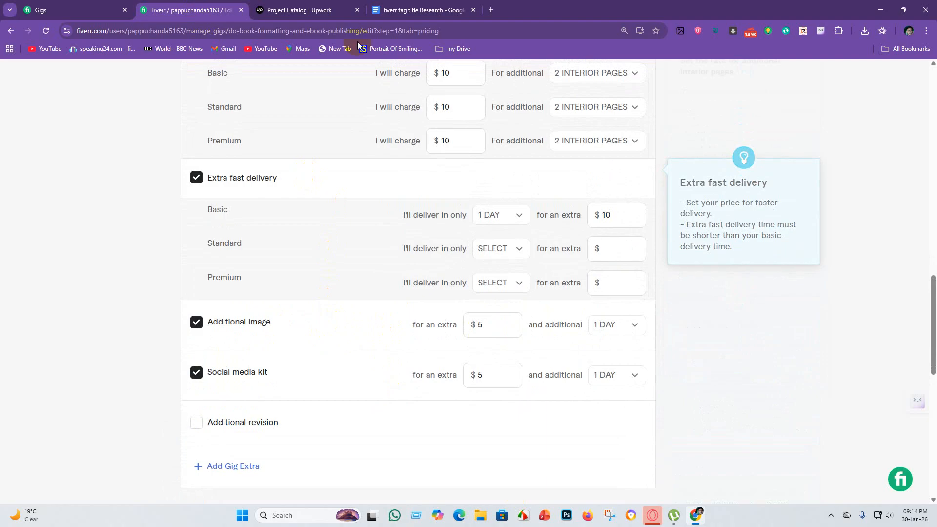
left_click(312, 9)
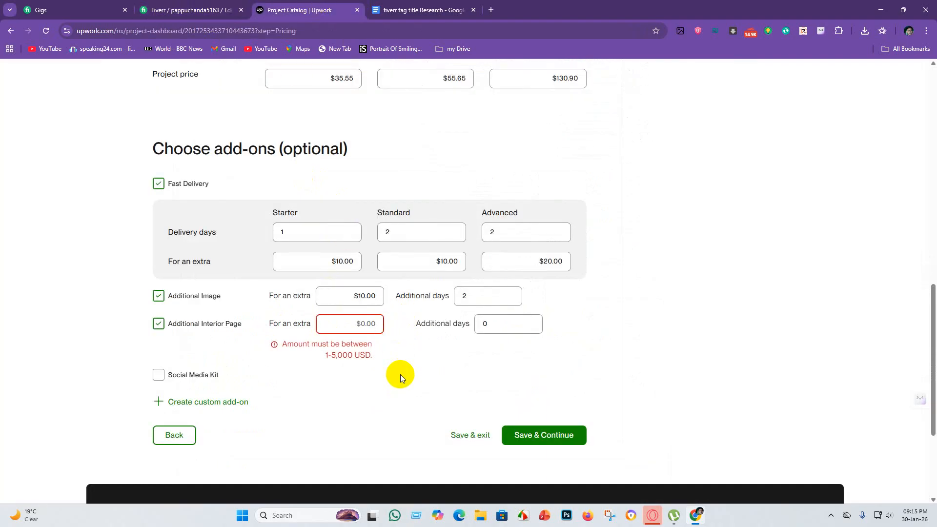
Set the Additional Interior Page add-on to an extra $5 with 1 additional day.
left_click(531, 320)
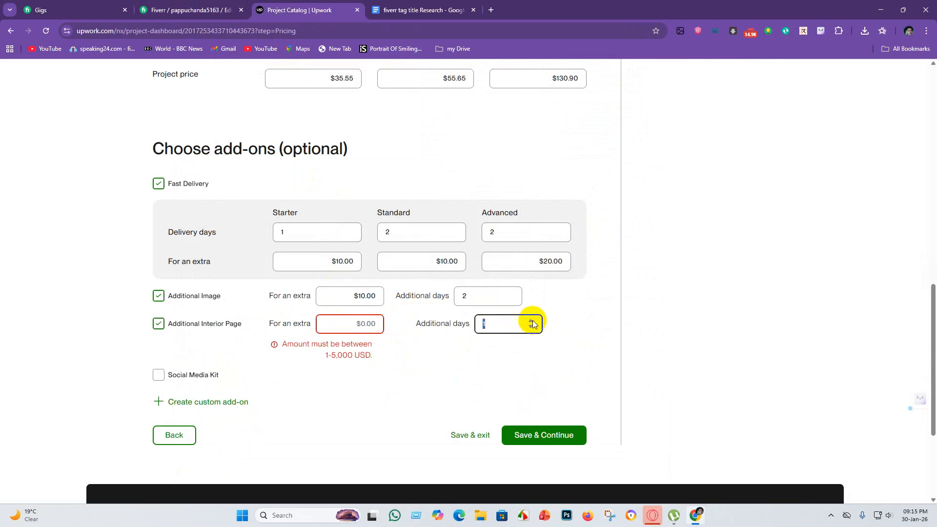
left_click(531, 321)
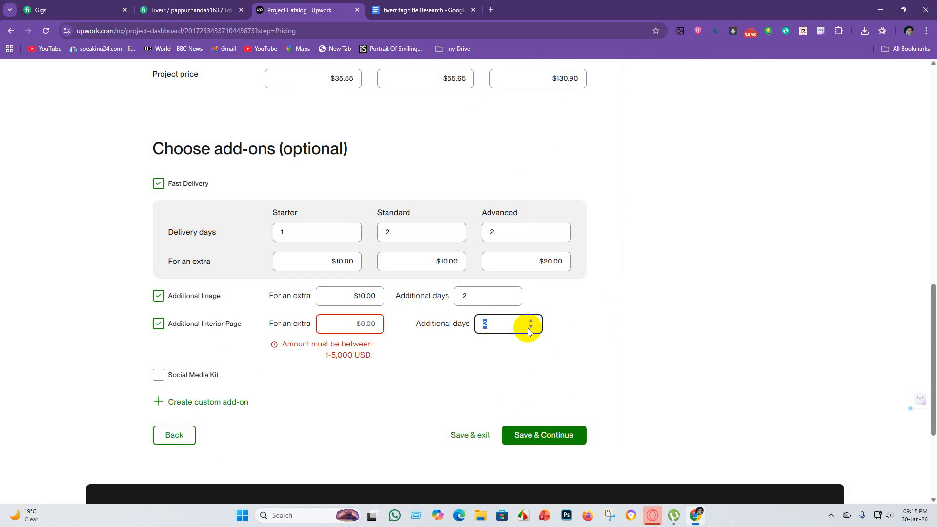
left_click(356, 323)
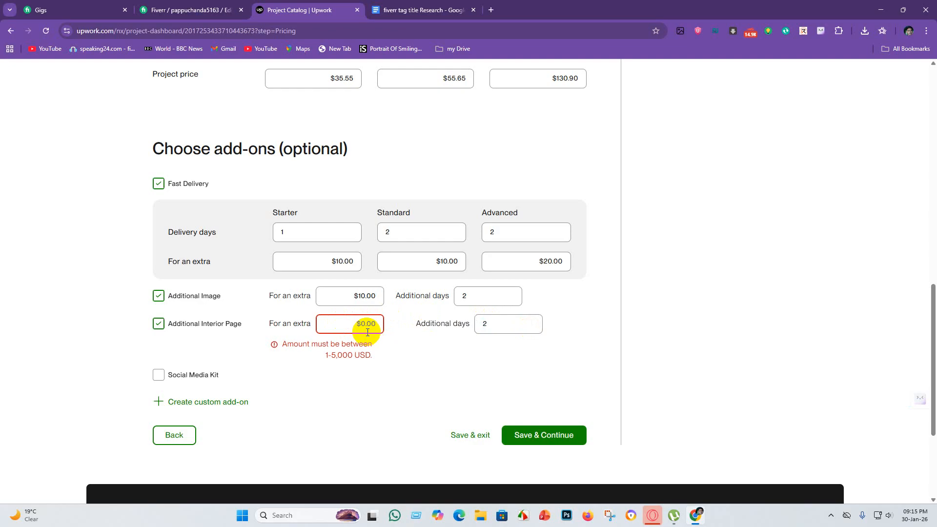
type("5")
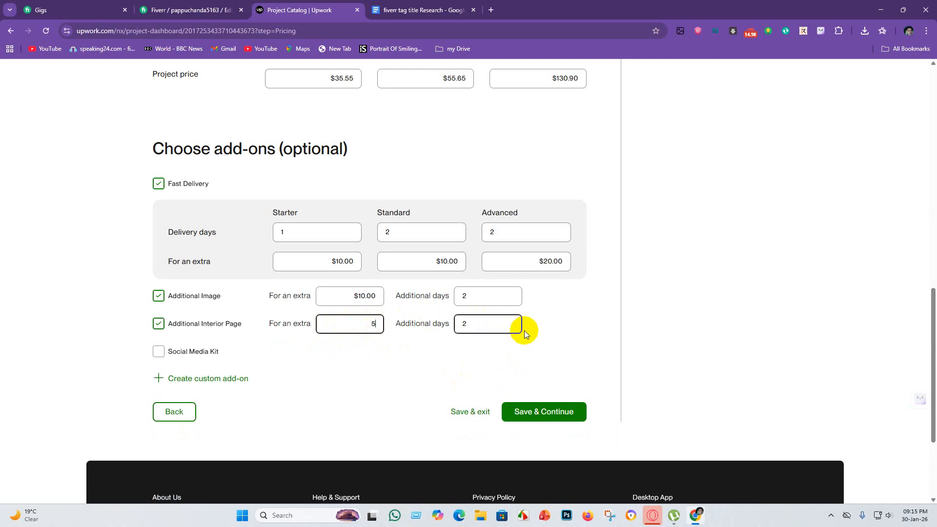
left_click(488, 324)
left_click(509, 326)
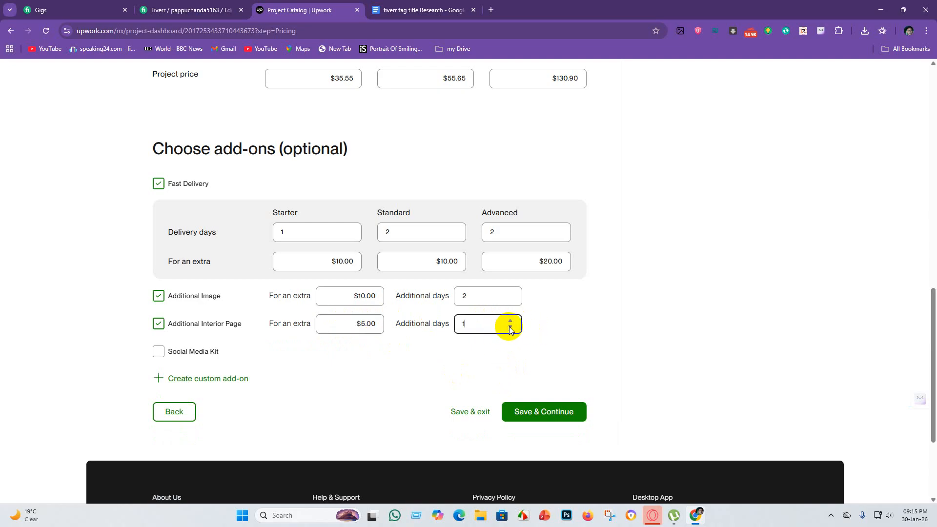
Enable the Social Media Kit add-on for an extra $5 with 1 additional day, and save the pricing to continue to the gallery.
left_click(158, 351)
left_click(360, 350)
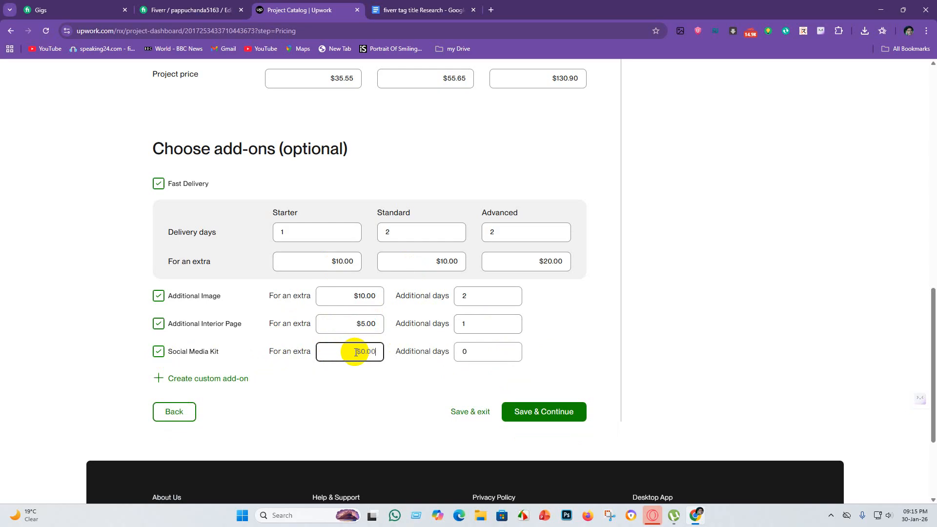
left_click(464, 351)
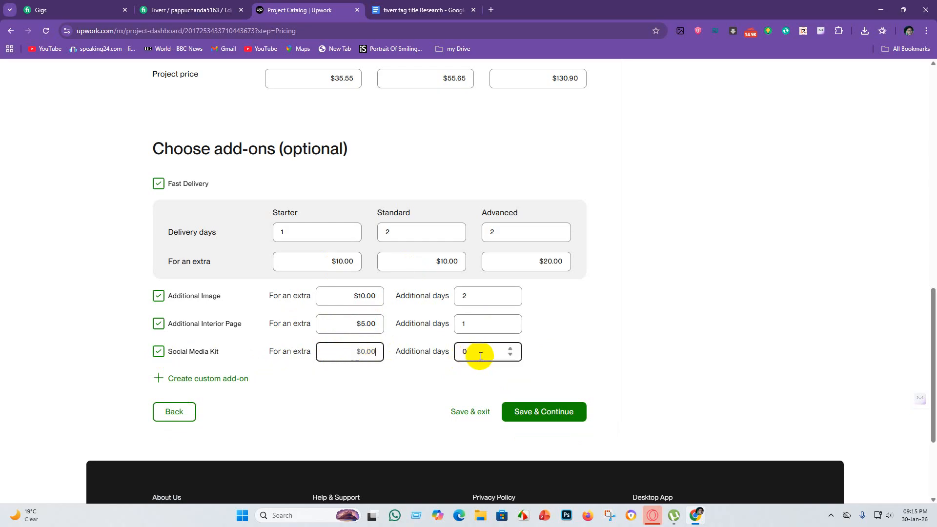
left_click(511, 350)
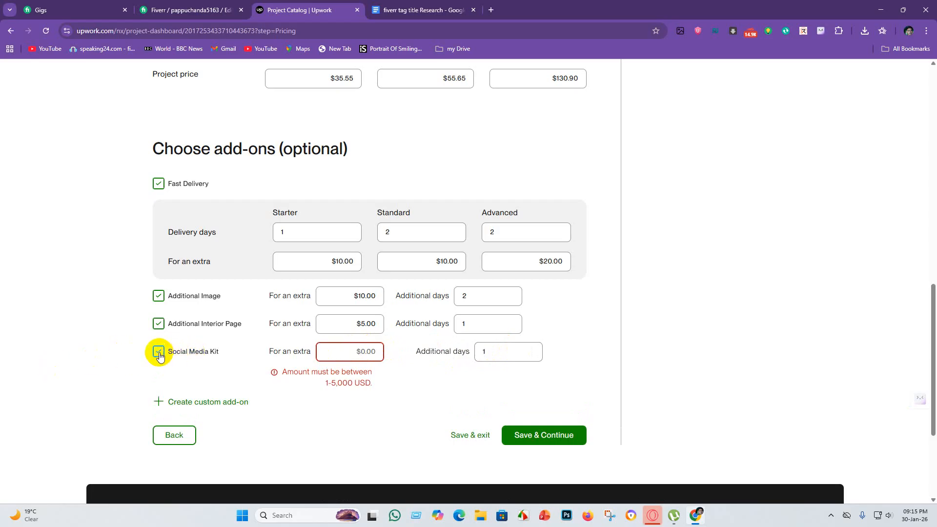
left_click(383, 355)
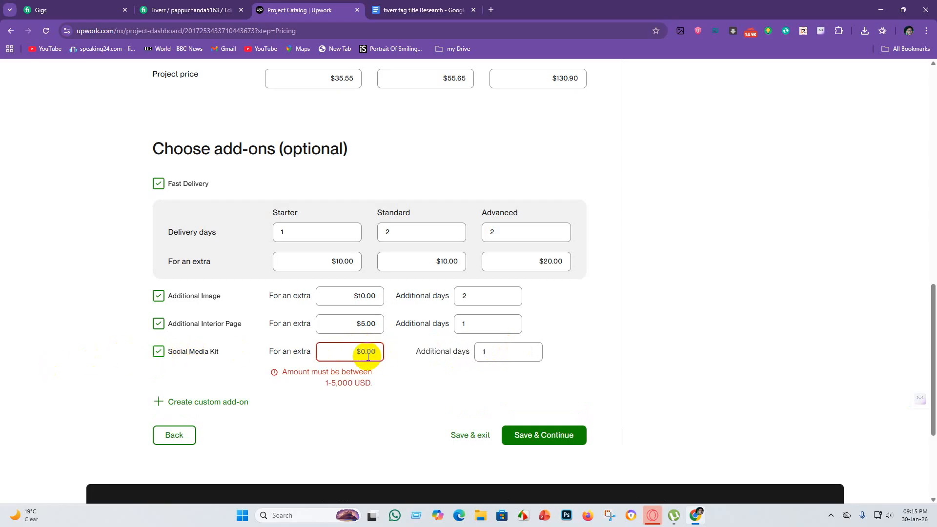
type("5")
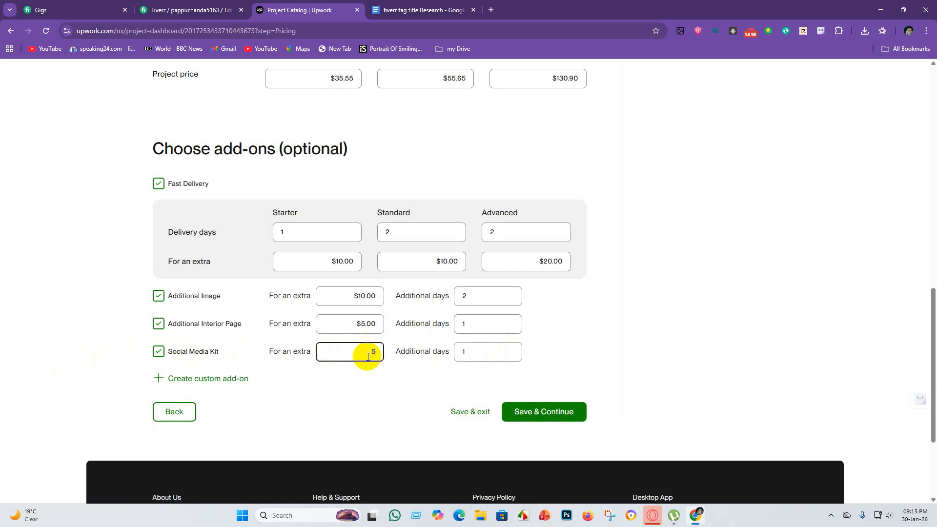
key("BackSpace")
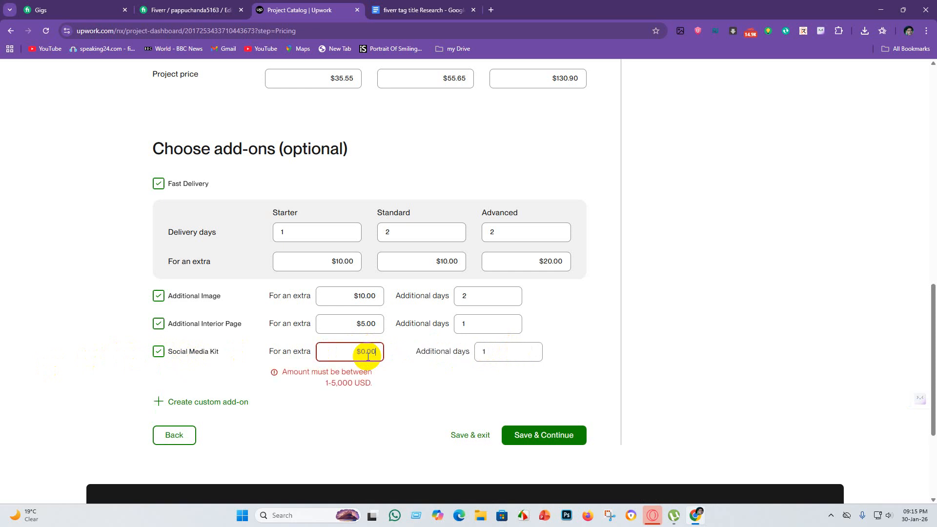
type("1")
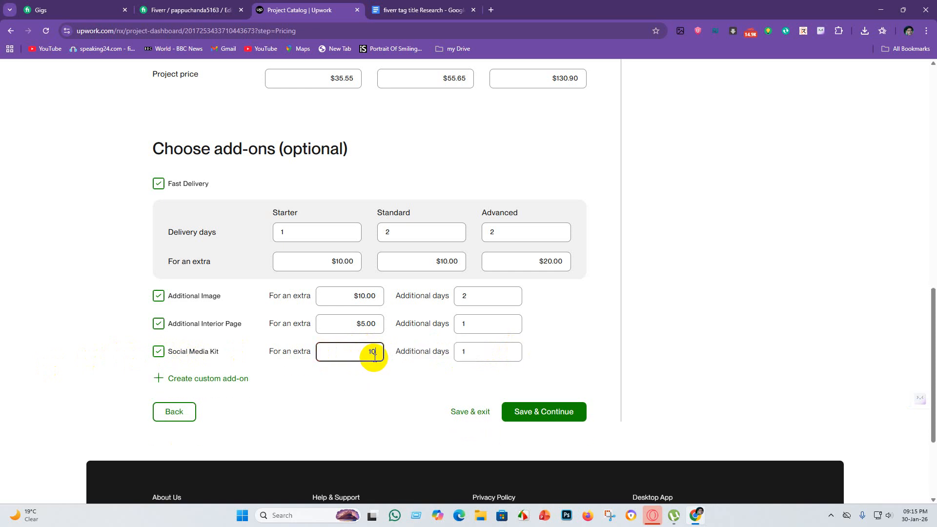
key("BackSpace")
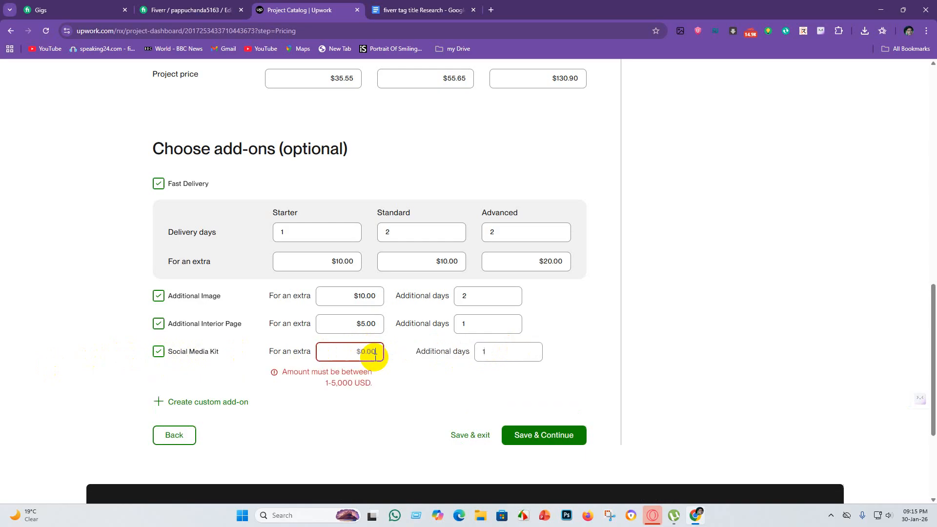
type("5")
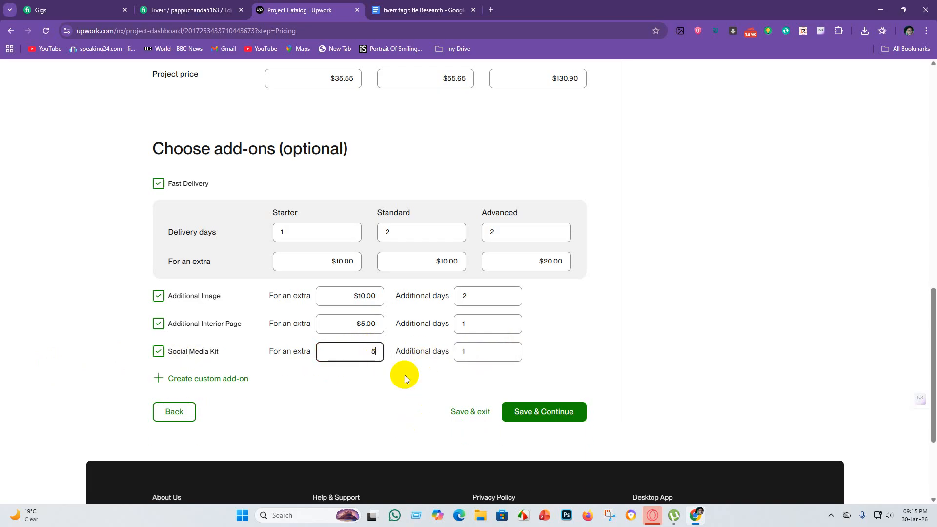
left_click(548, 411)
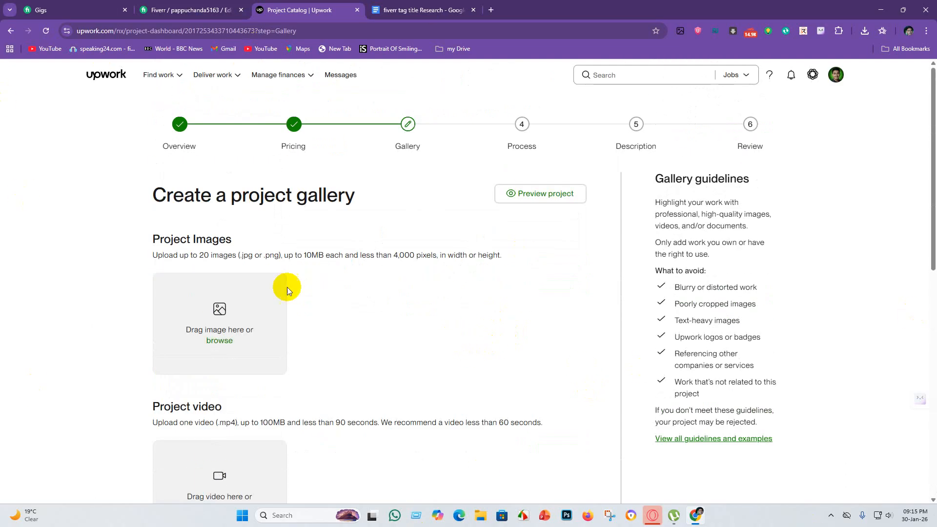
Review the gallery's upload requirements for project images, project video and sample documents.
scroll(230, 244, "down", 4)
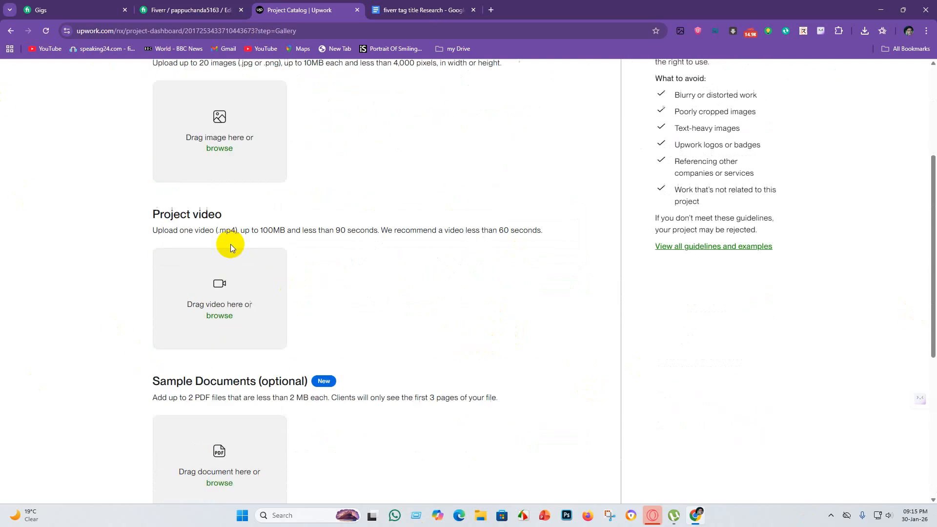
scroll(267, 285, "down", 5)
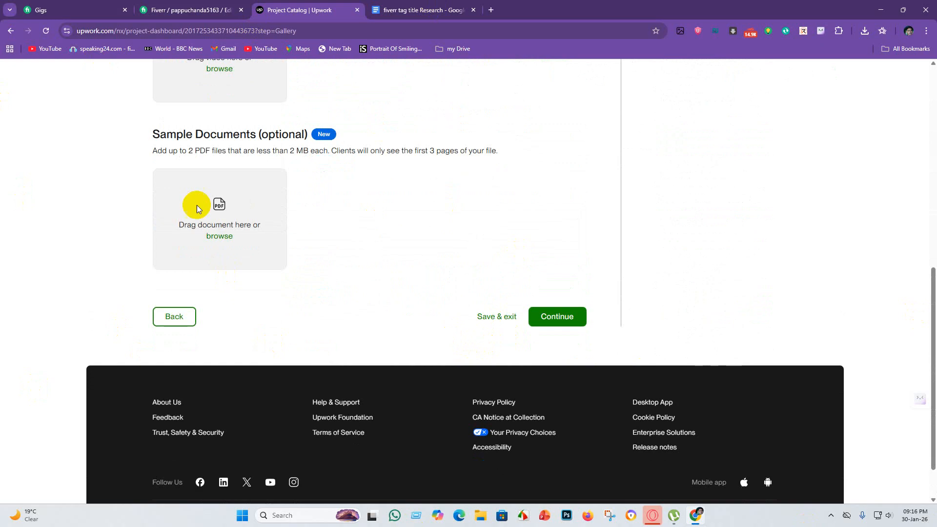
scroll(268, 331, "up", 3)
scroll(196, 266, "down", 2)
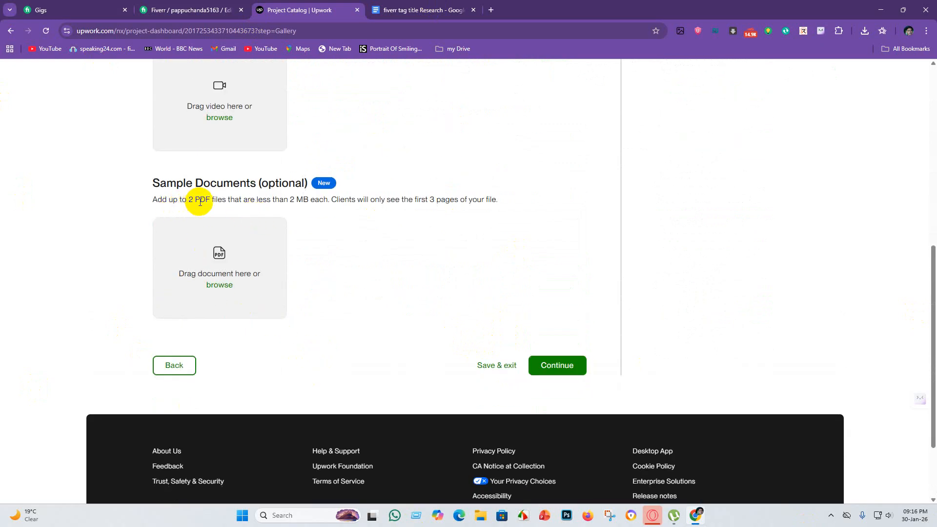
scroll(293, 229, "up", 2)
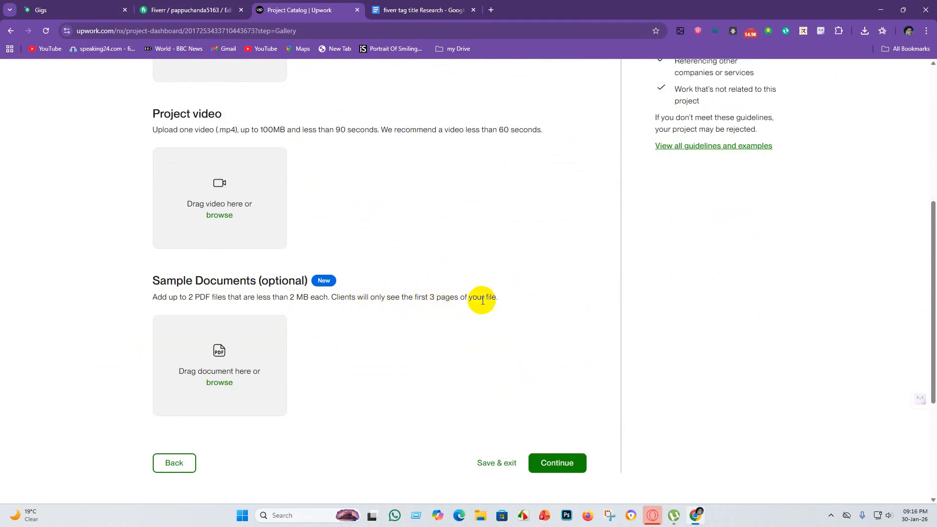
scroll(234, 268, "up", 6)
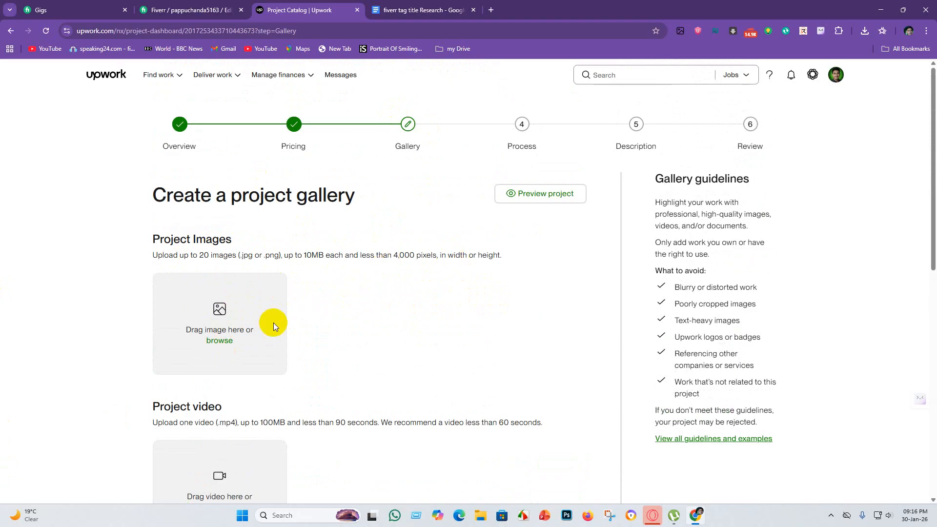
left_click(224, 345)
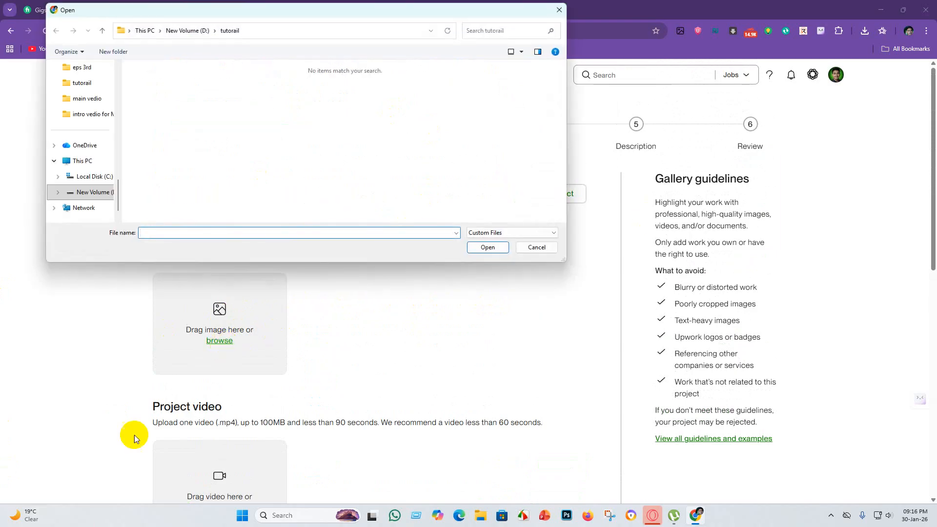
left_click(79, 162)
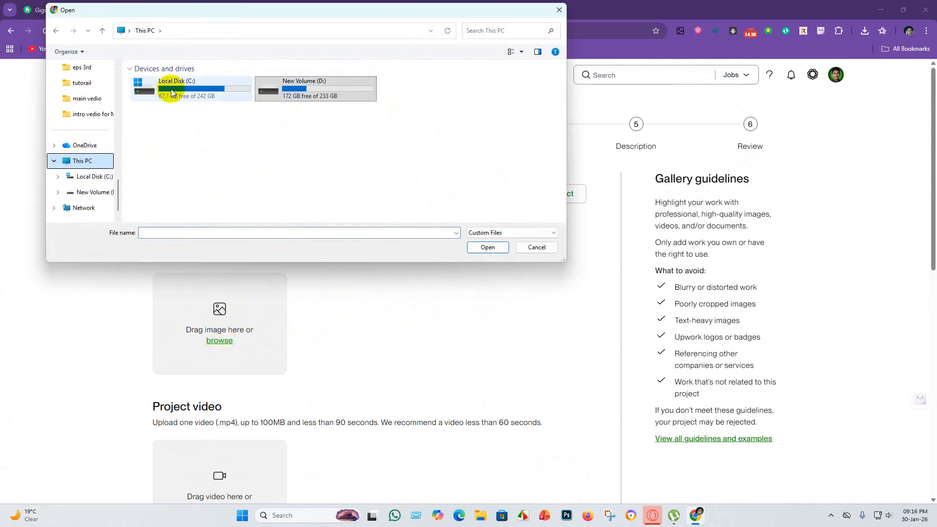
scroll(92, 100, "up", 1)
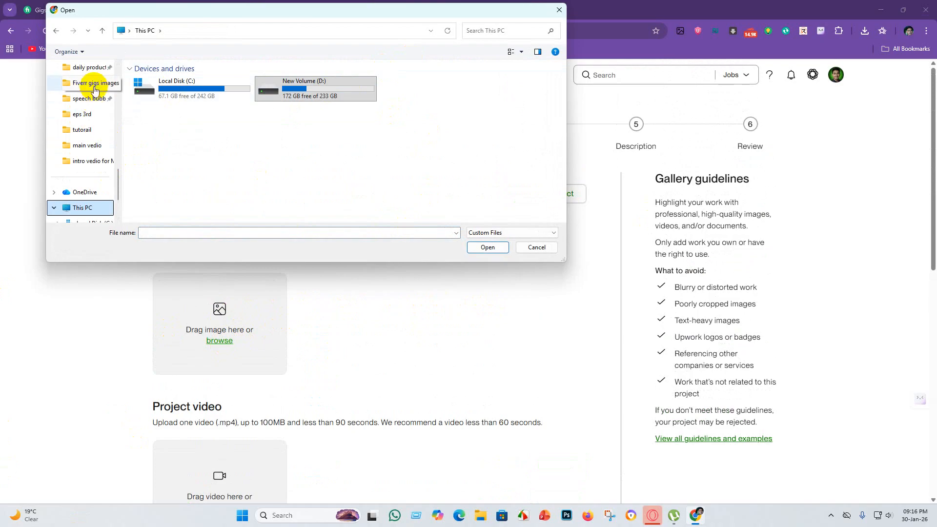
left_click(95, 87)
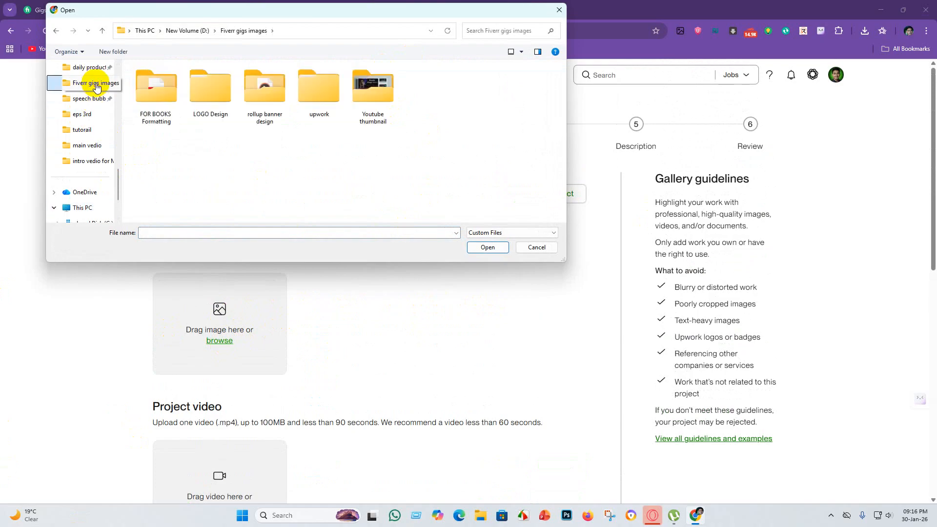
double_click(157, 88)
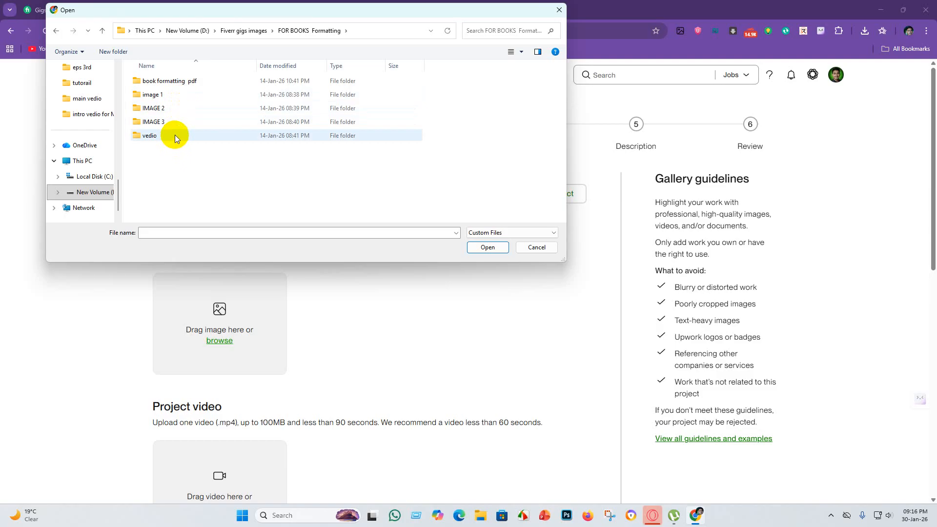
left_click(57, 31)
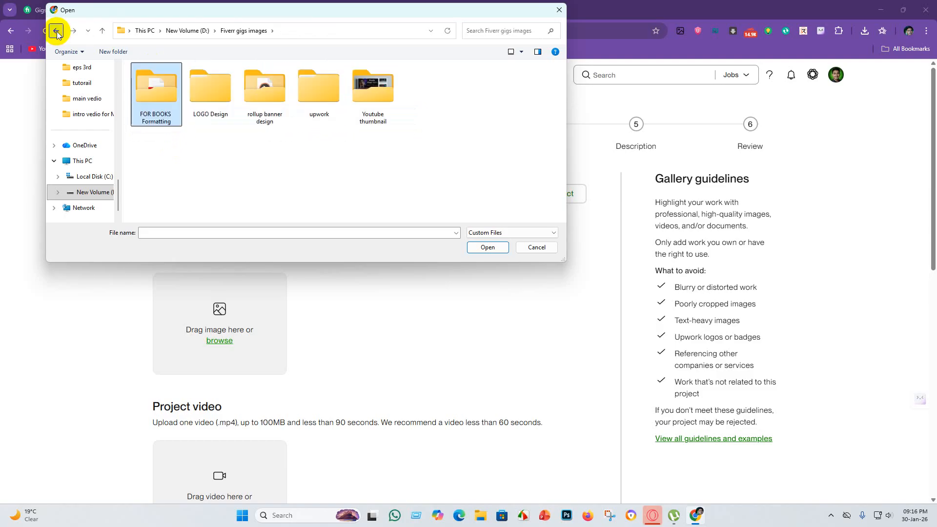
double_click(311, 81)
double_click(158, 78)
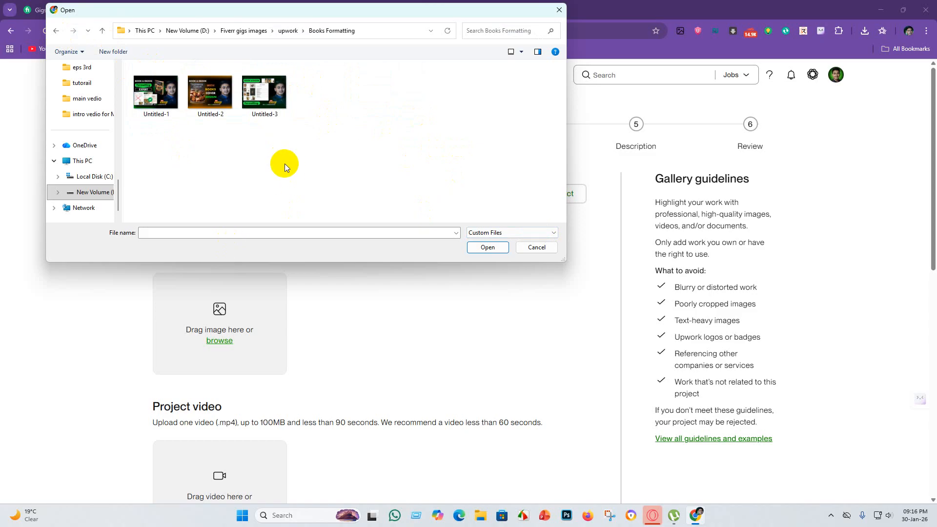
left_click(211, 109)
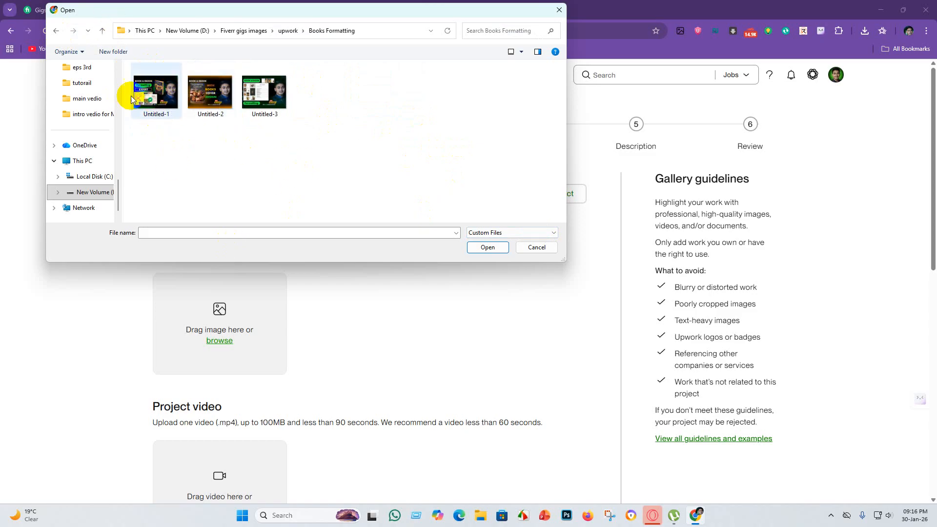
left_click(149, 107)
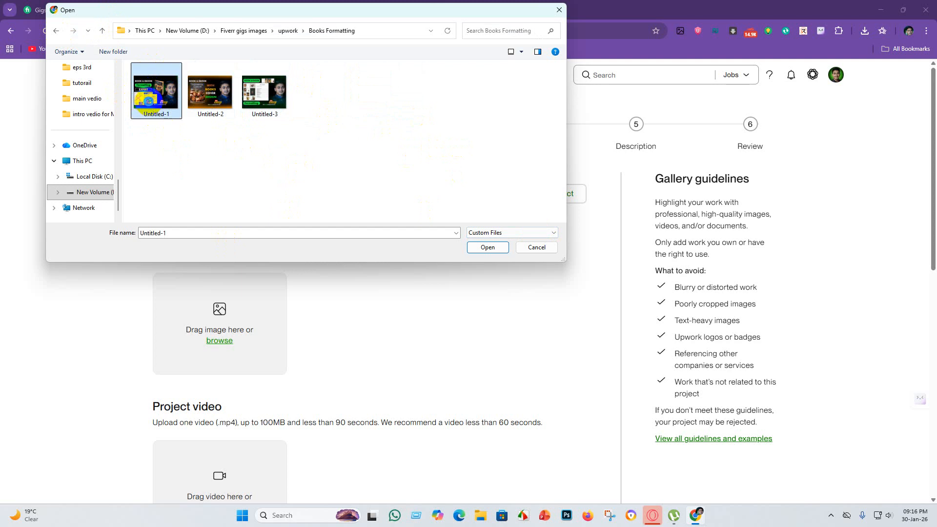
right_click(149, 102)
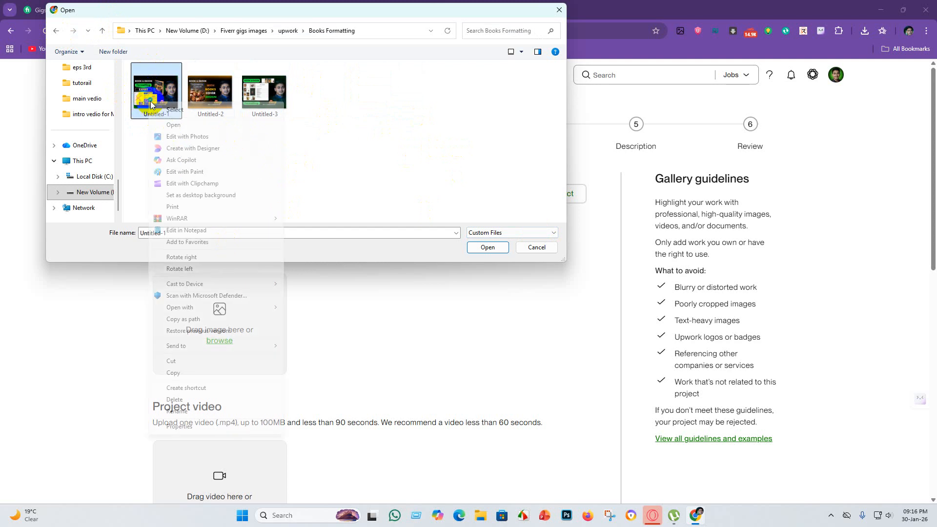
left_click(188, 413)
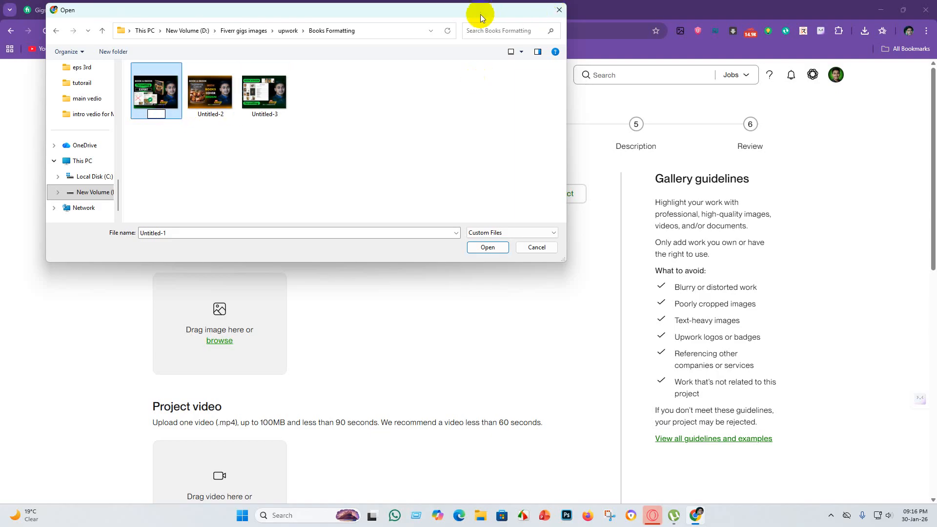
left_click_drag(481, 17, 601, 171)
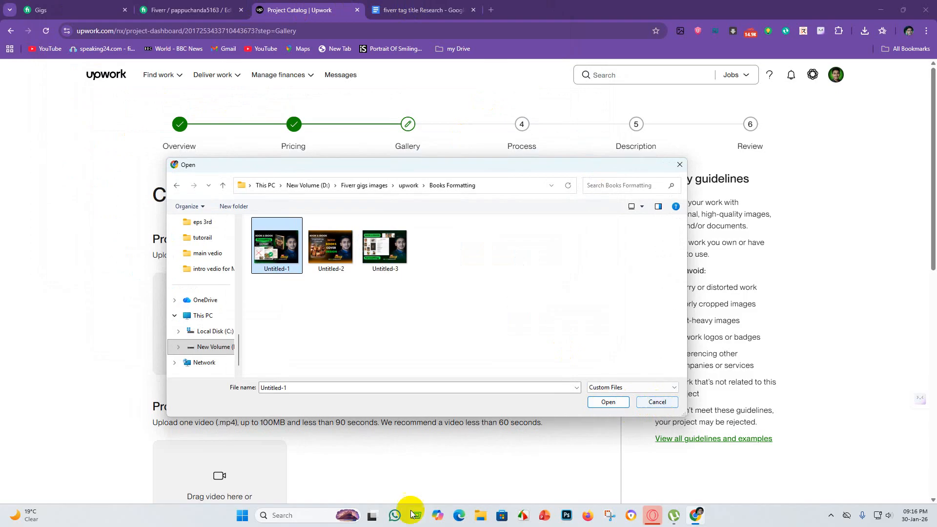
left_click(478, 517)
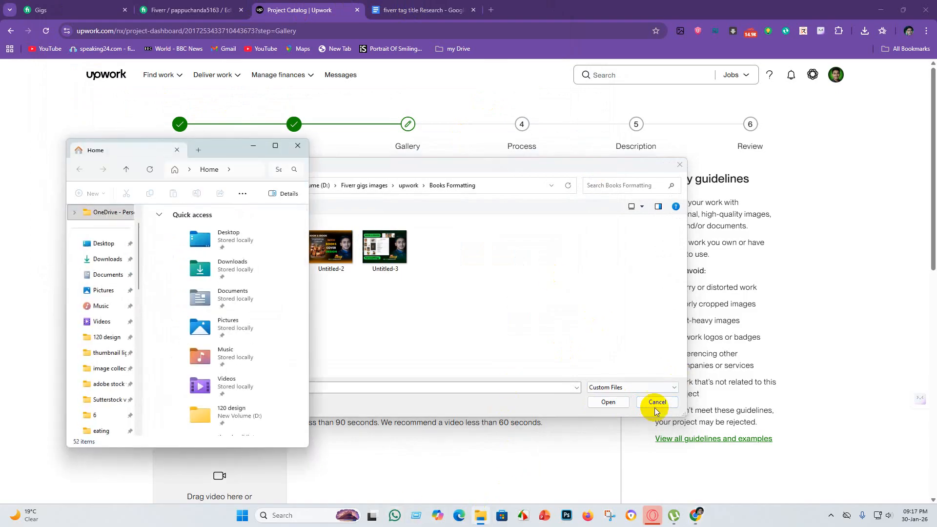
left_click(656, 402)
Switch to a maximized File Explorer and open the Books Formatting folder under Fiverr gigs images > upwork on drive D.
left_click(486, 517)
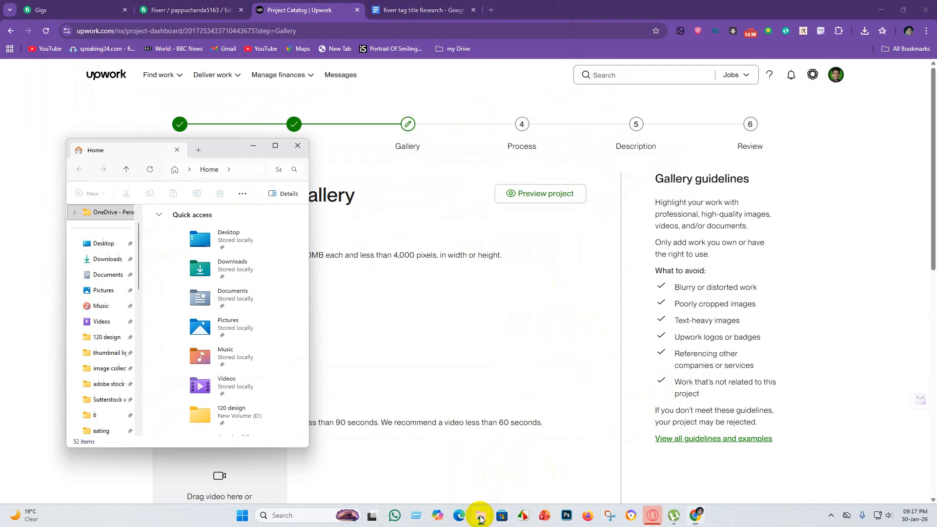
left_click(274, 145)
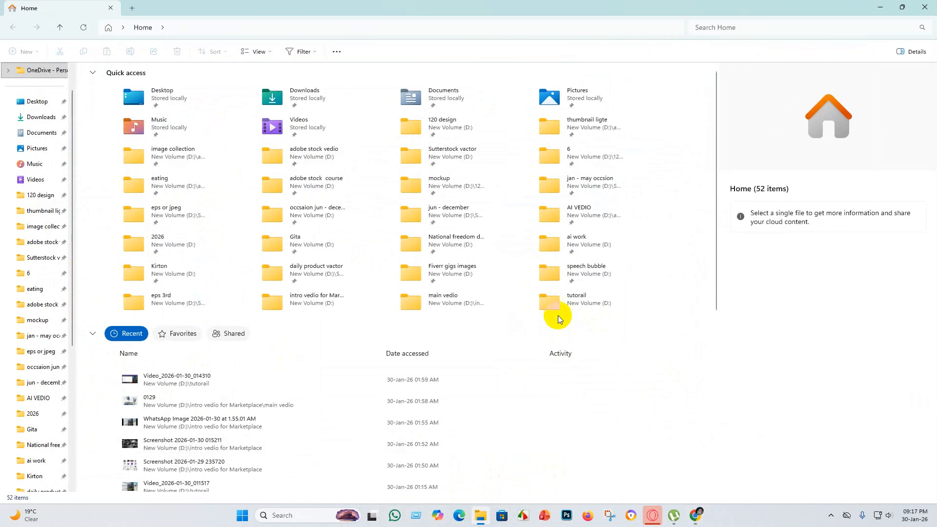
scroll(20, 242, "down", 4)
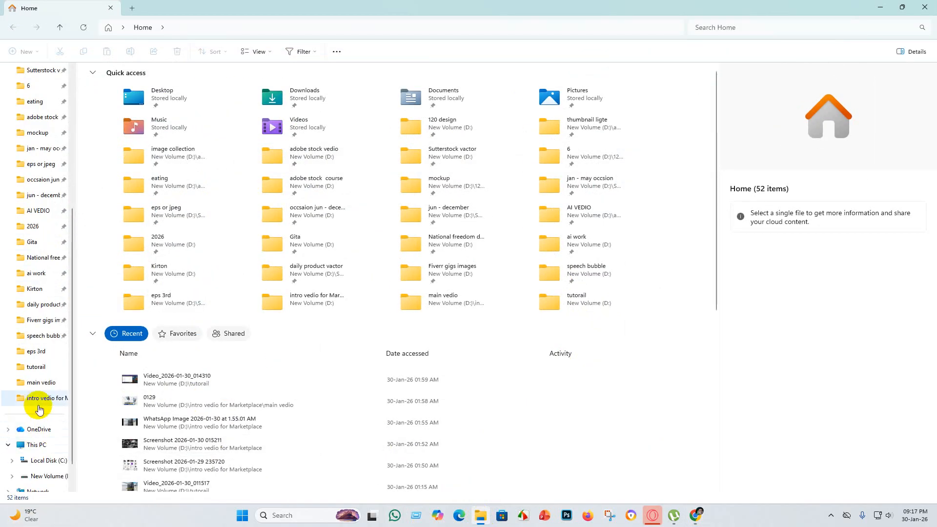
left_click(38, 449)
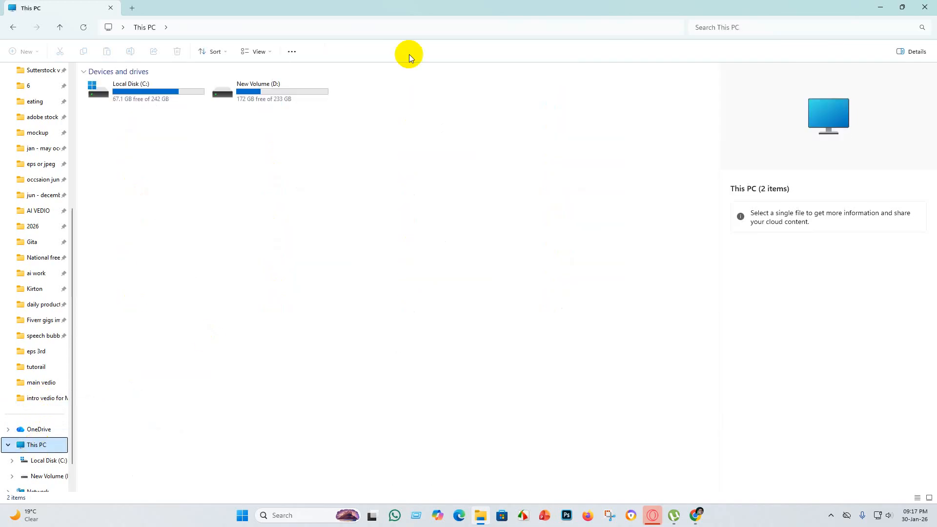
double_click(271, 84)
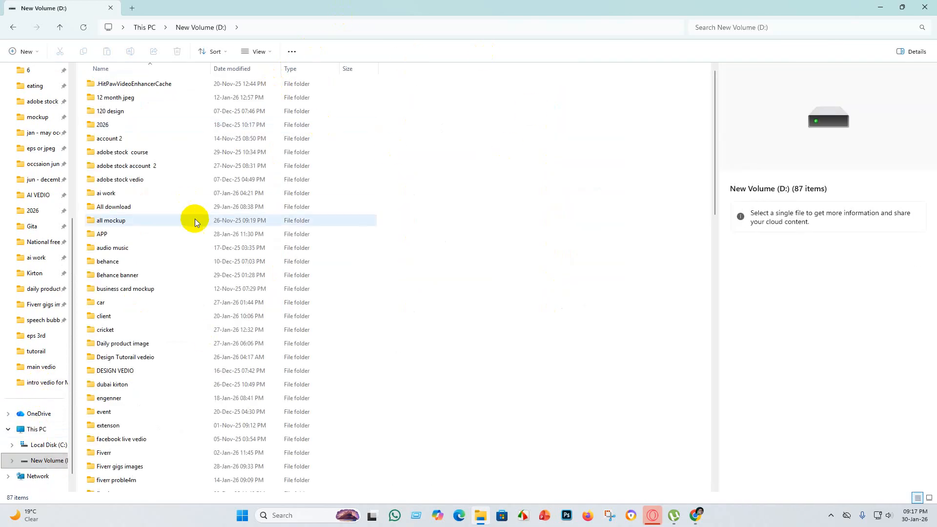
scroll(178, 295, "down", 15)
scroll(157, 299, "up", 3)
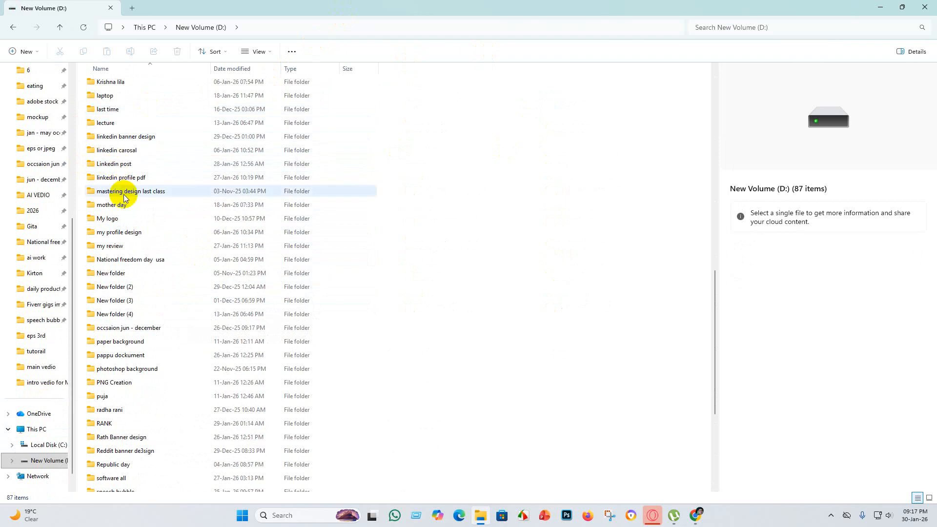
left_click(39, 306)
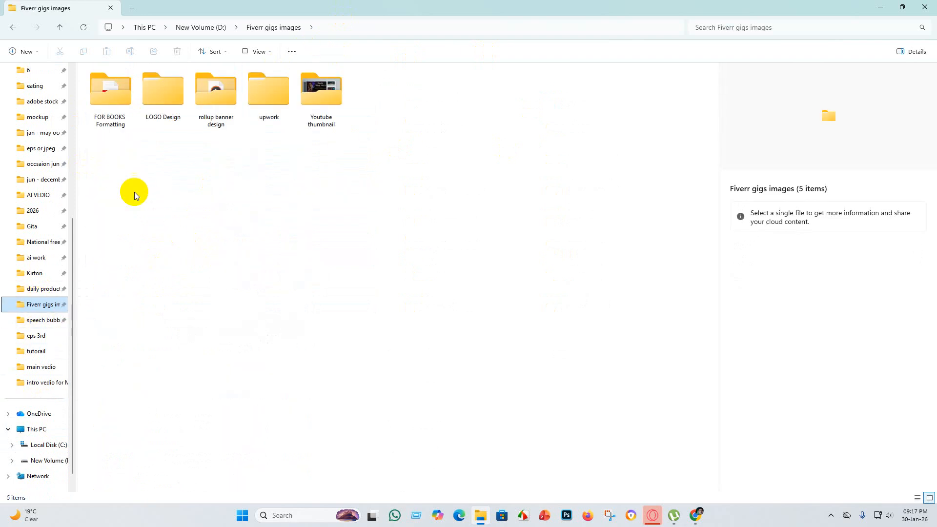
double_click(268, 90)
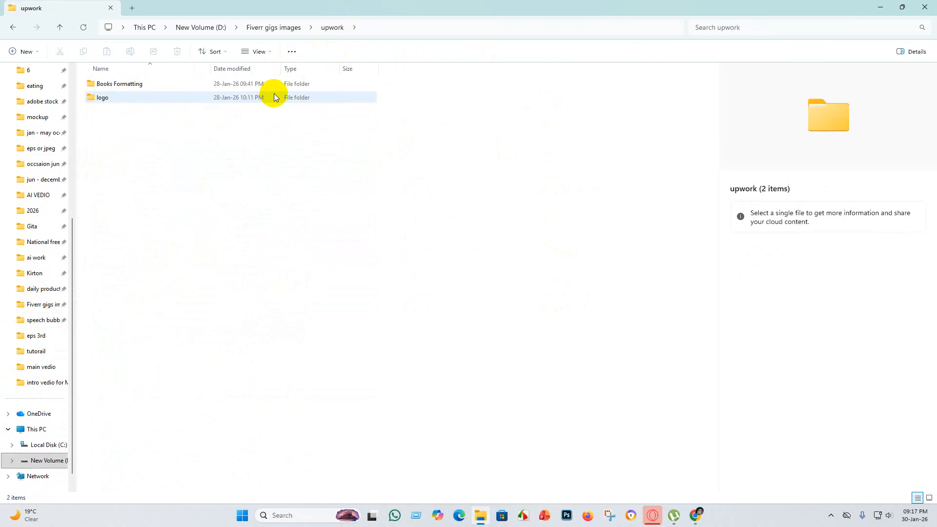
double_click(133, 80)
Start renaming the Untitled-1 JPG image in the Books Formatting folder and clear its current name.
left_click(109, 100)
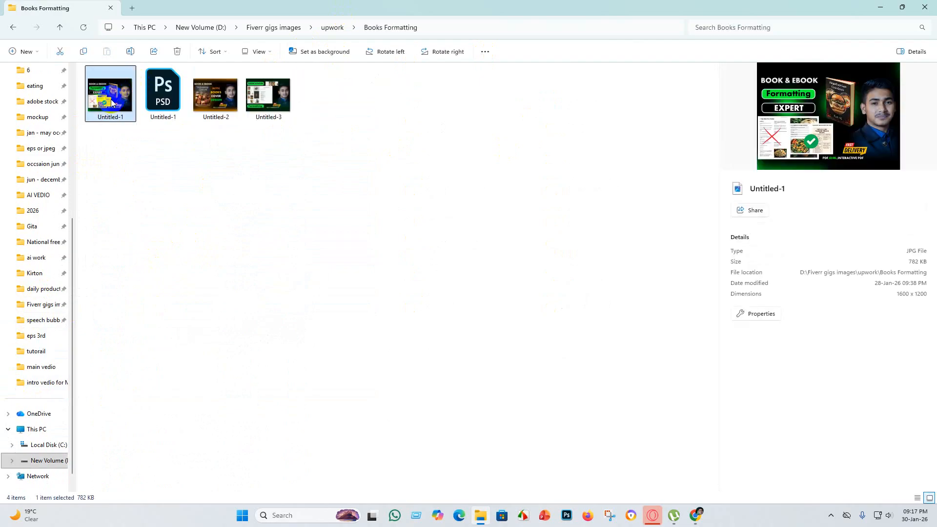
right_click(112, 102)
left_click(190, 114)
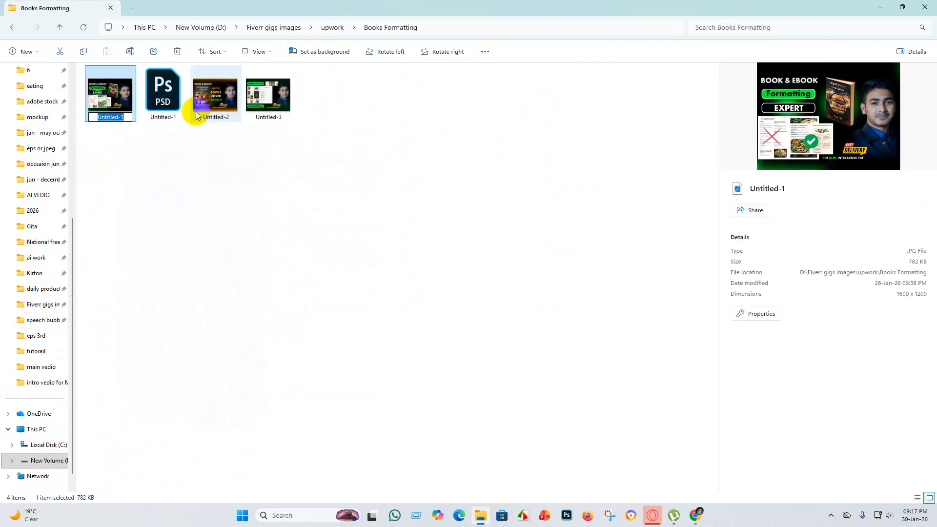
left_click(127, 117)
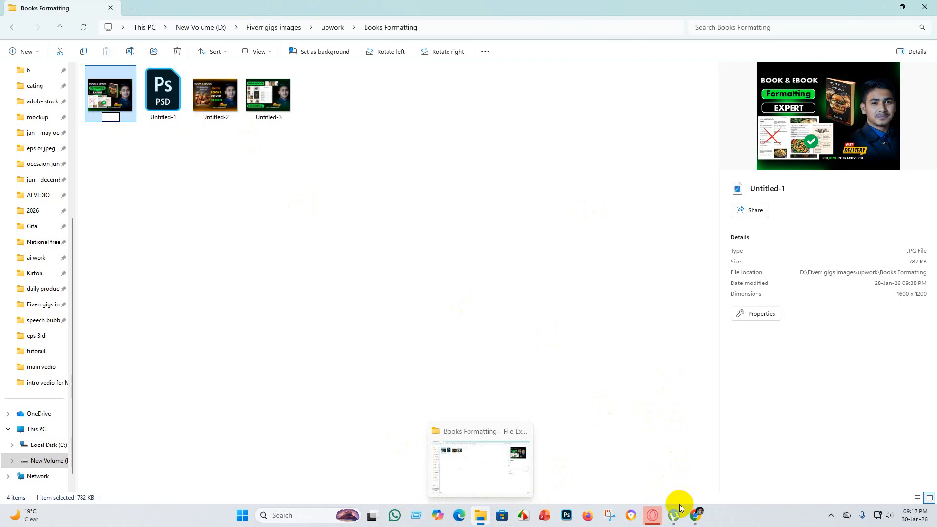
Switch to the fiverr tag title Research document and examine the selected tags, titles and keyword table for book formatting.
left_click(696, 514)
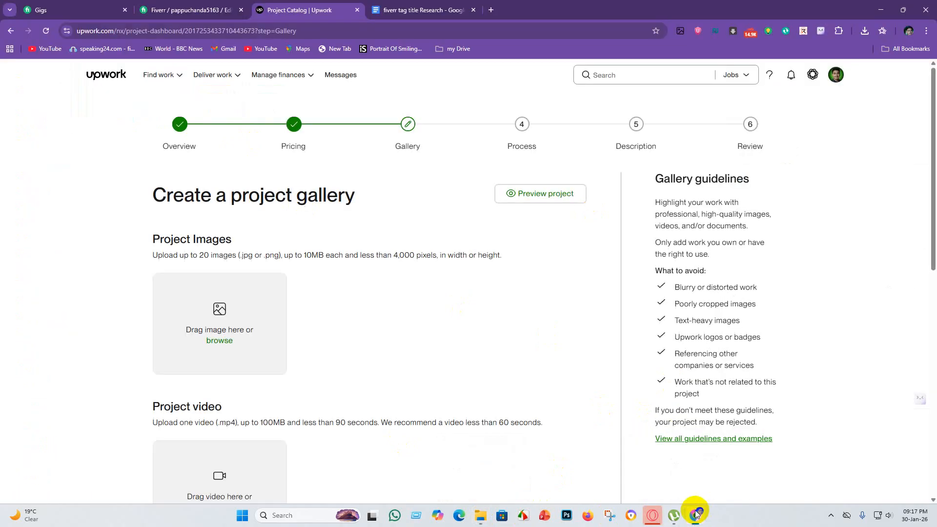
left_click(418, 9)
left_click(378, 311)
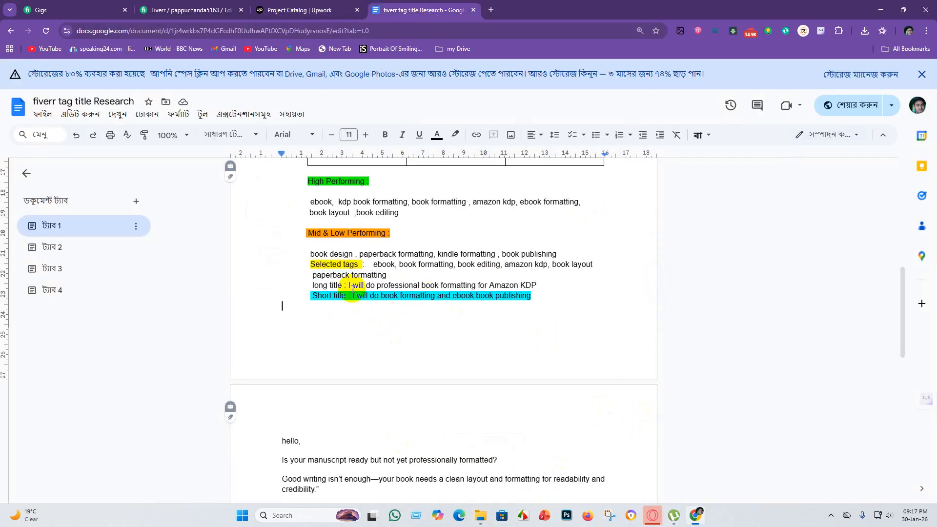
left_click_drag(371, 265, 494, 288)
left_click(529, 347)
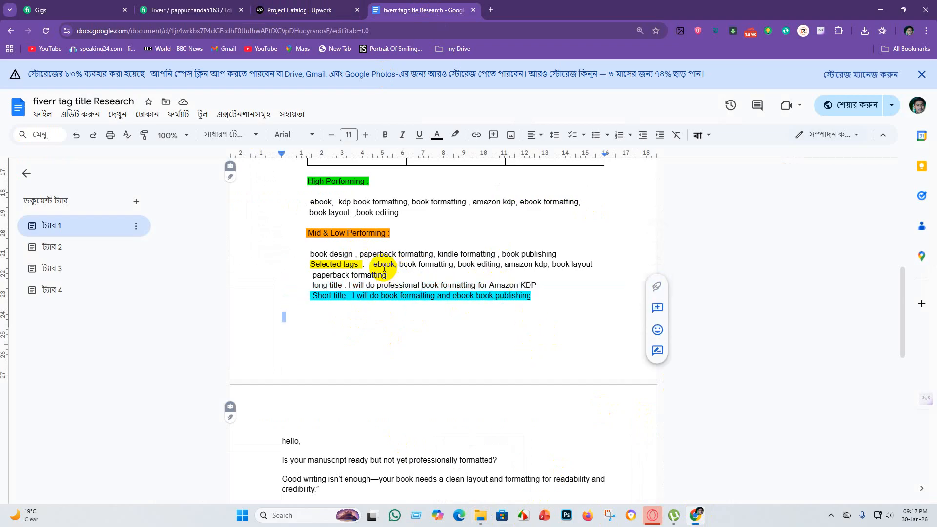
left_click(377, 265)
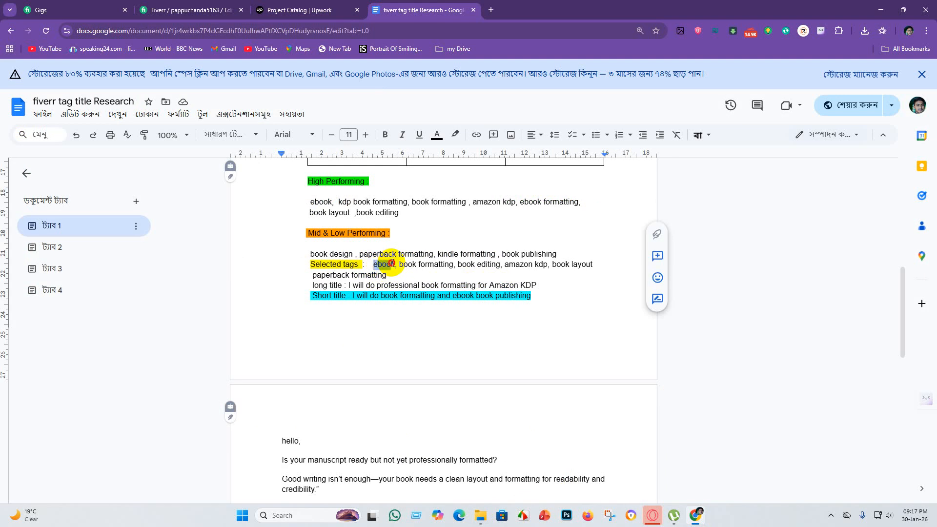
scroll(397, 264, "up", 10)
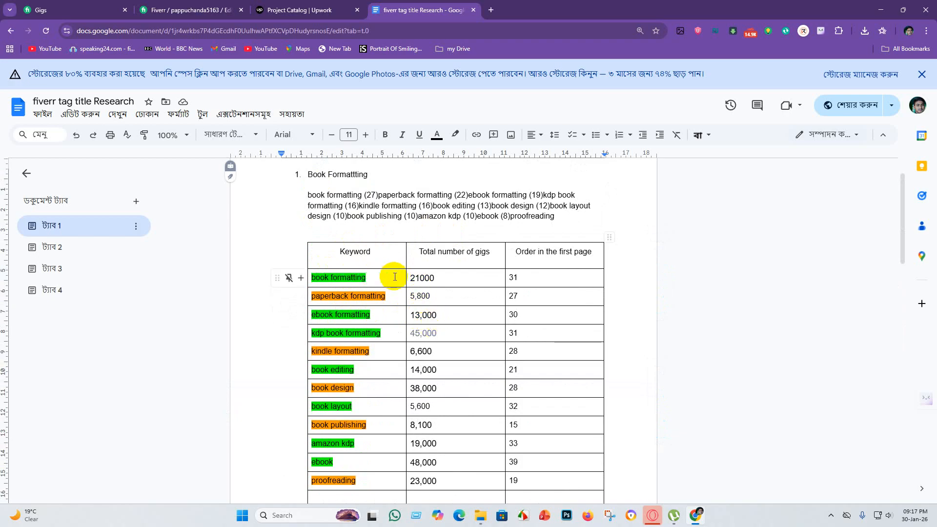
scroll(436, 293, "down", 1)
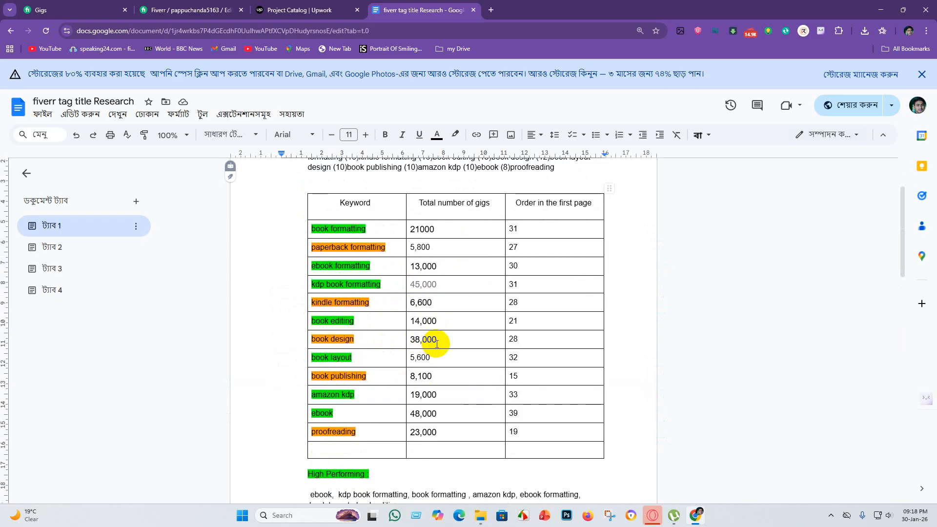
Compare the keyword table and the High Performing and Mid & Low Performing lists with the selected tags and titles.
scroll(437, 344, "down", 8)
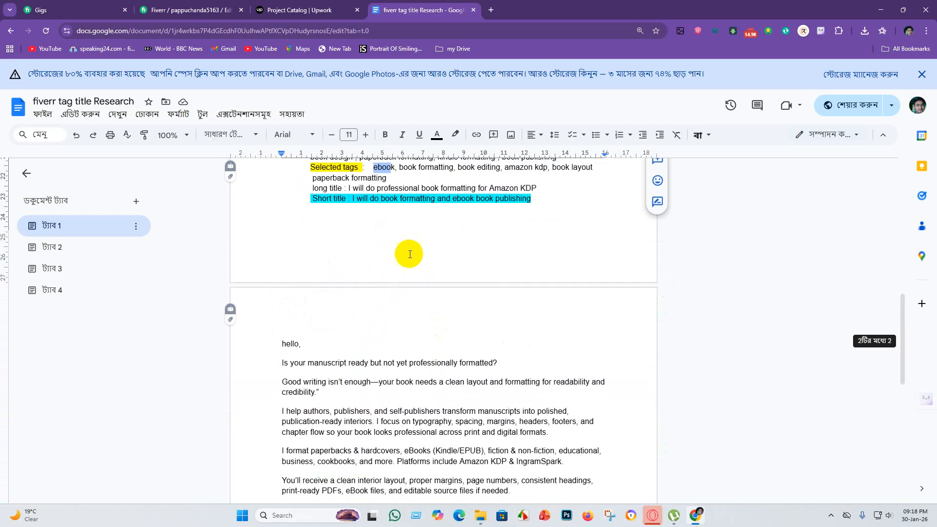
scroll(408, 253, "up", 4)
scroll(391, 335, "down", 1)
left_click(376, 361)
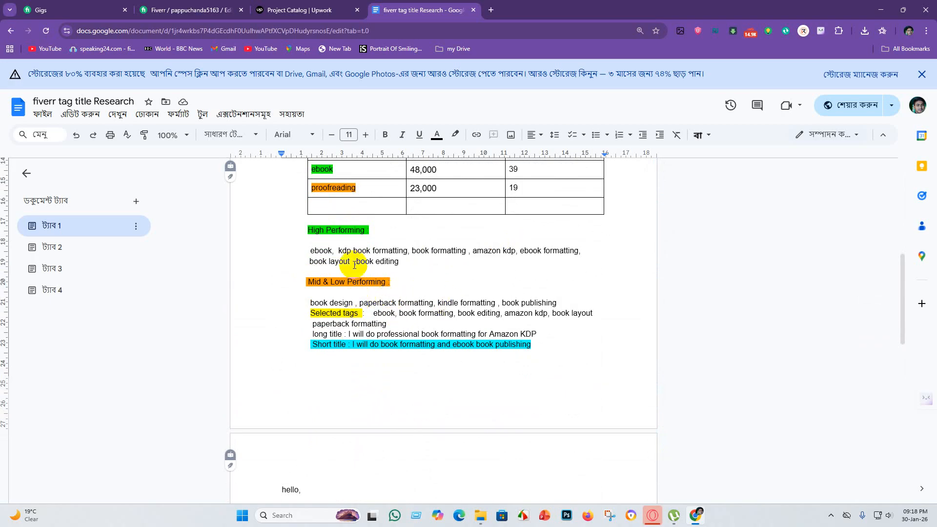
left_click(404, 276)
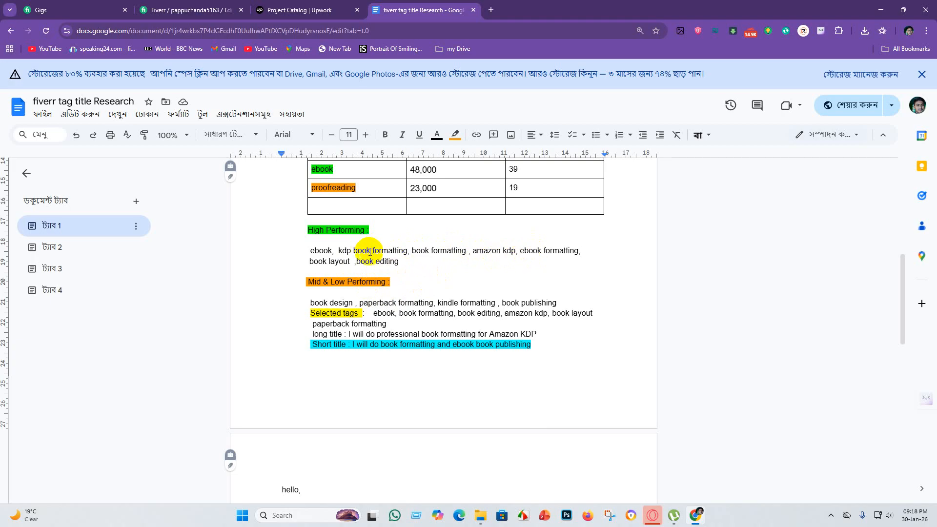
left_click(395, 279)
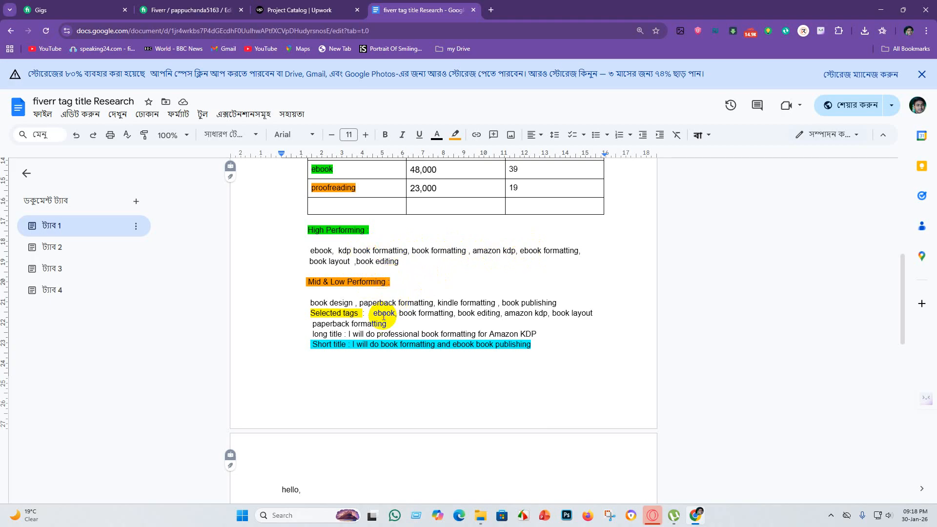
scroll(405, 283, "up", 6)
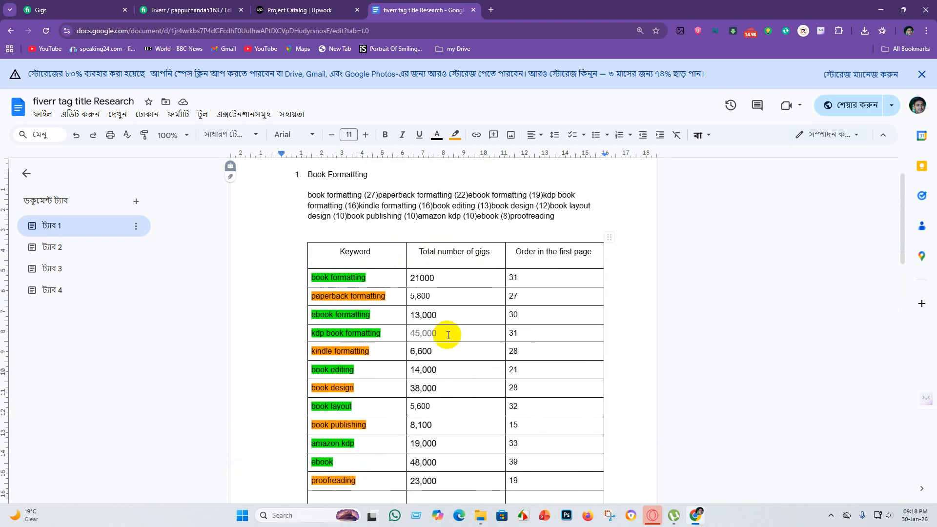
scroll(448, 334, "down", 8)
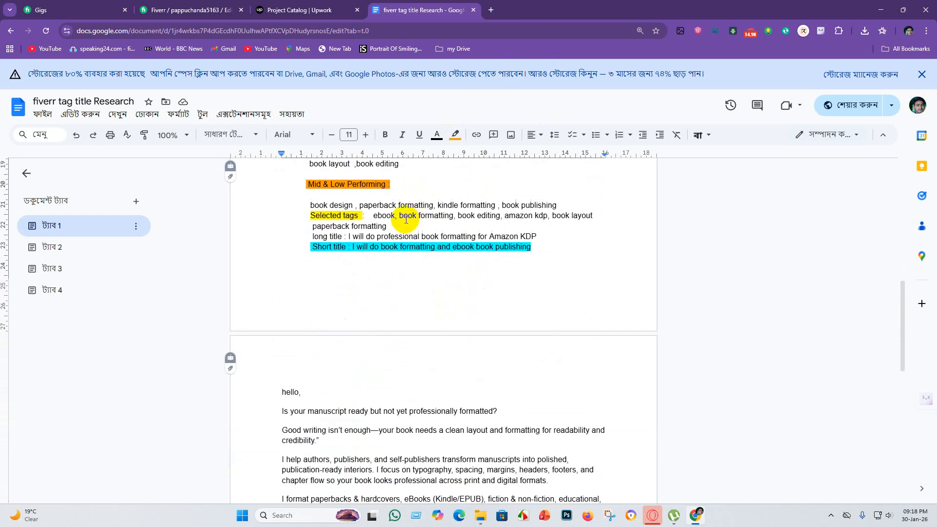
Copy the selected tag "book formatting" and use it in File Explorer as the new name of the Untitled-1 JPG image.
left_click_drag(400, 218, 453, 217)
key("ctrl+c")
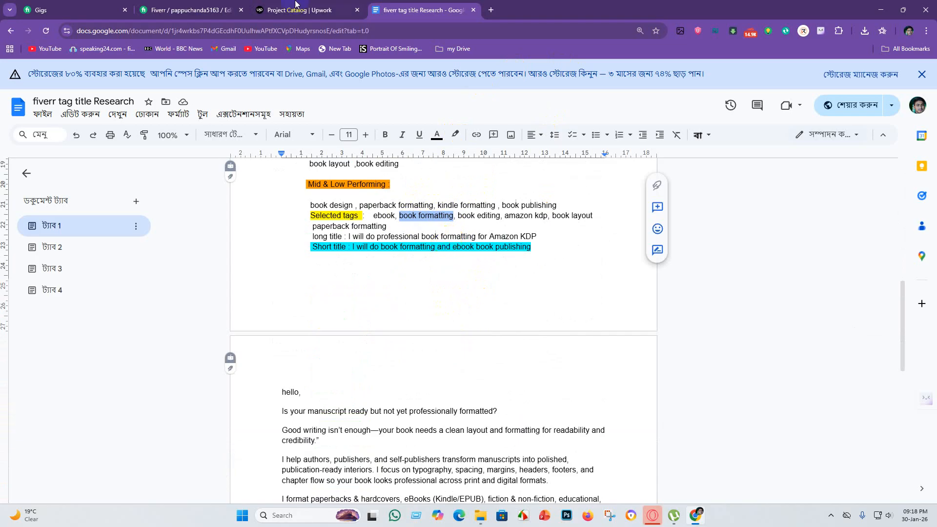
left_click(287, 11)
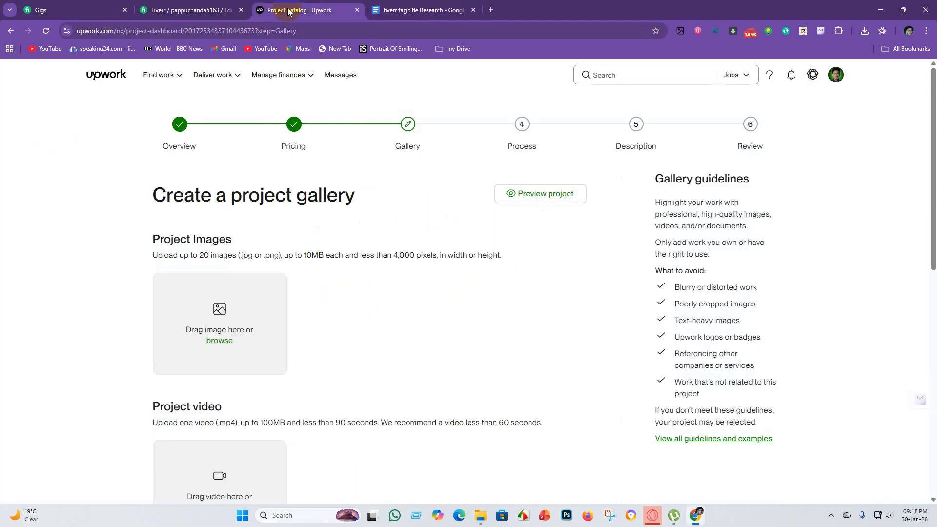
left_click(482, 513)
right_click(126, 124)
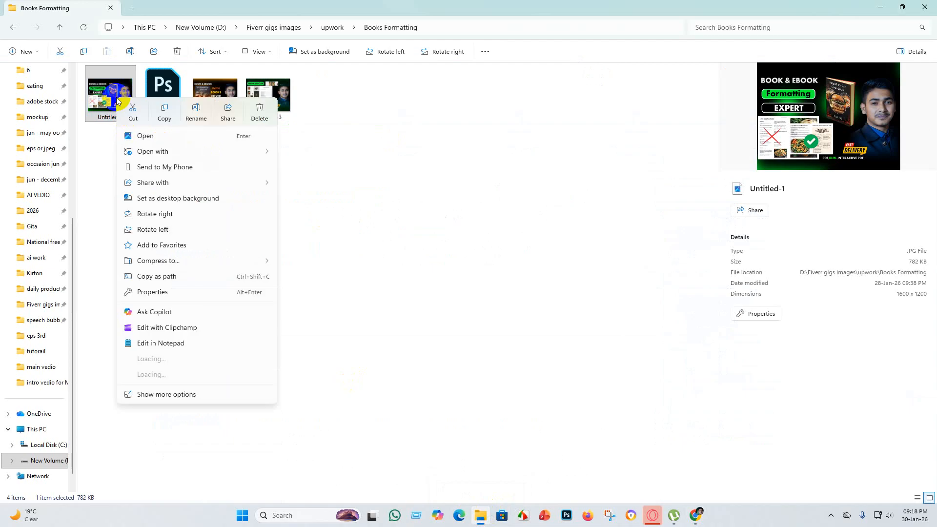
left_click(194, 110)
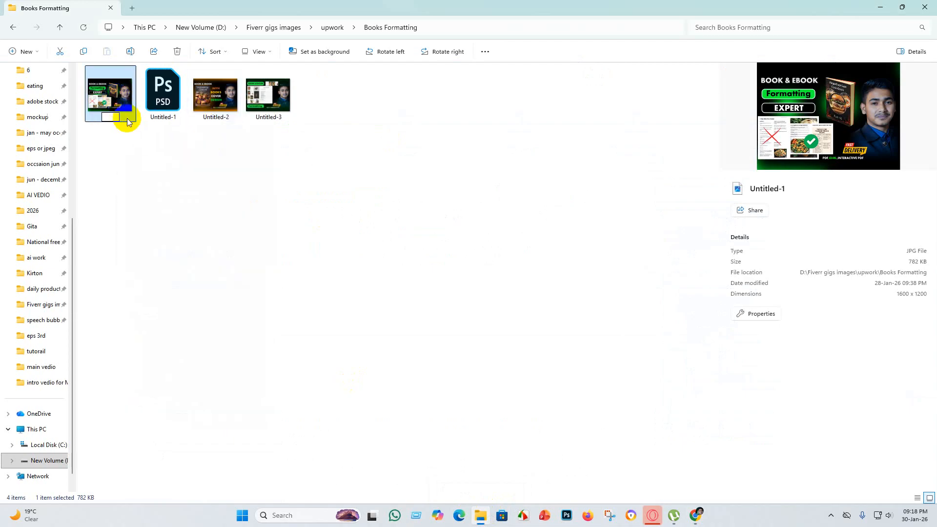
key("ctrl+v")
key("Return")
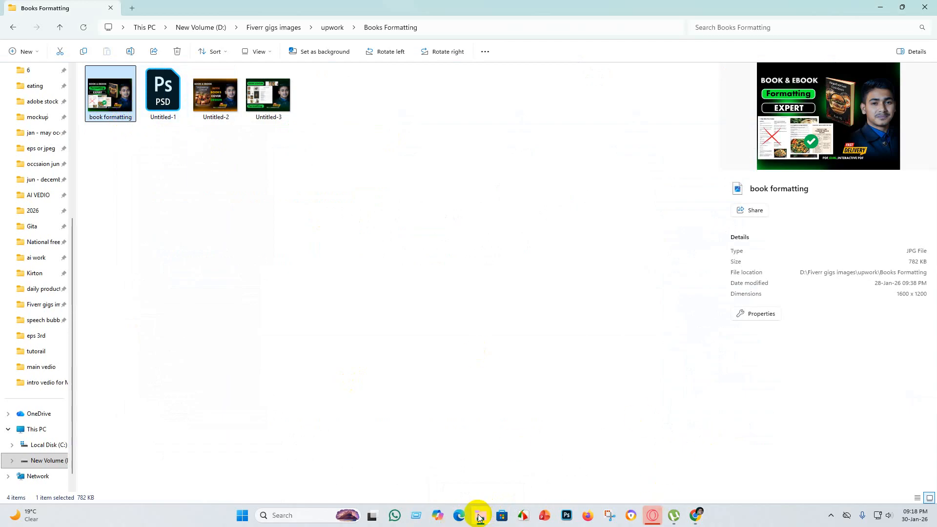
Switch to the fiverr tag title Research document and copy "book layout" from the selected tags.
left_click(695, 516)
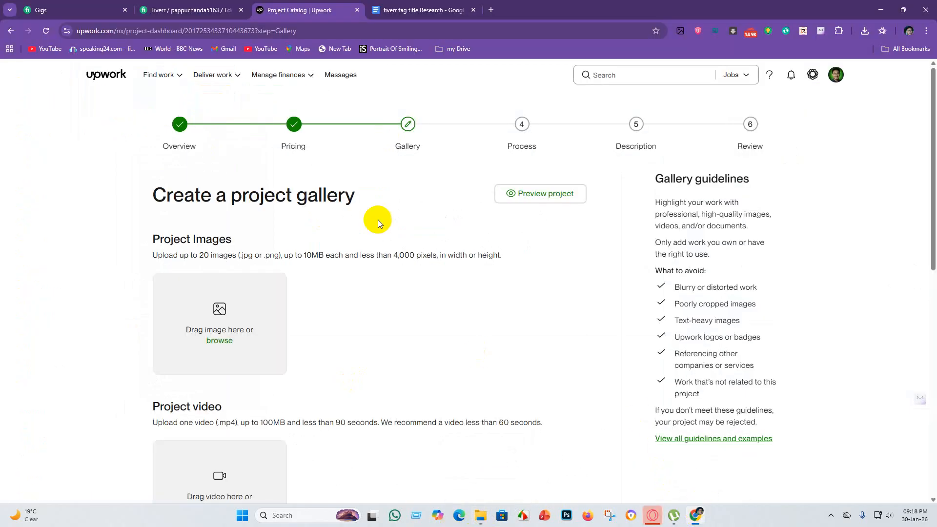
left_click(423, 11)
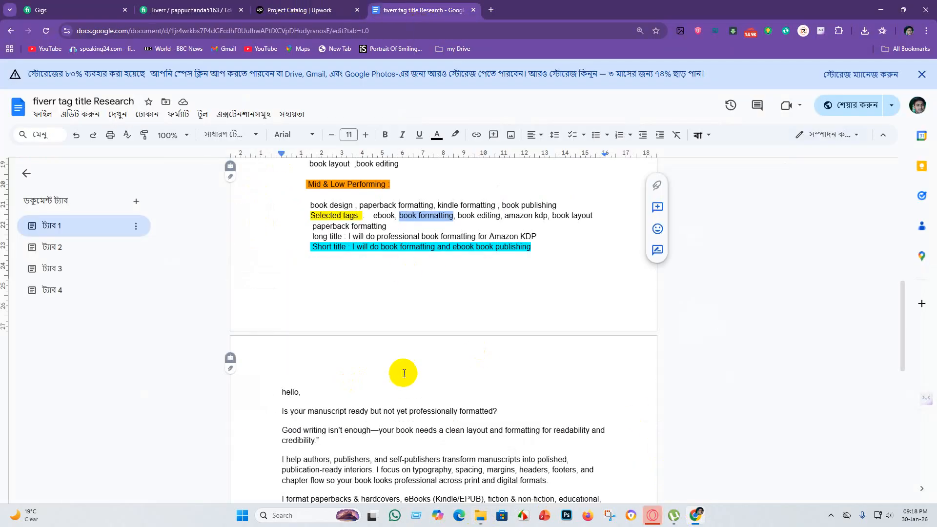
left_click(415, 308)
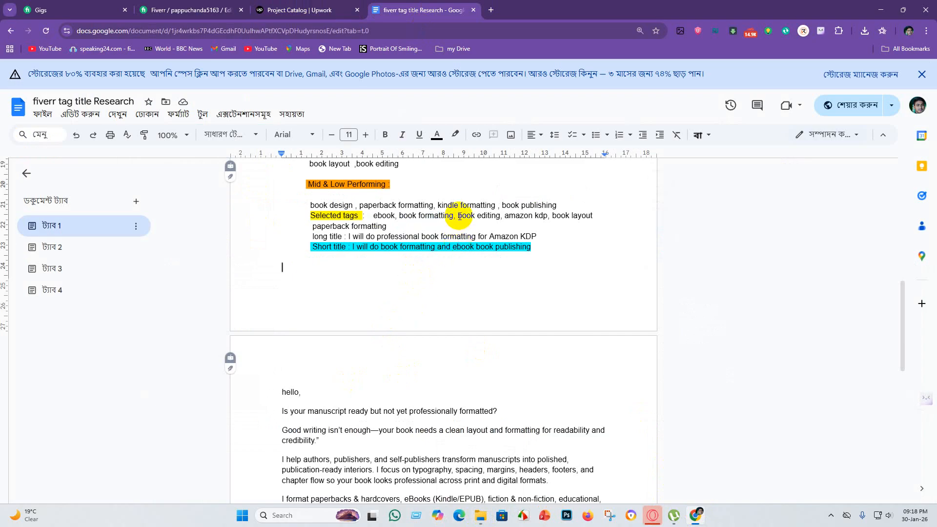
left_click_drag(459, 216, 490, 216)
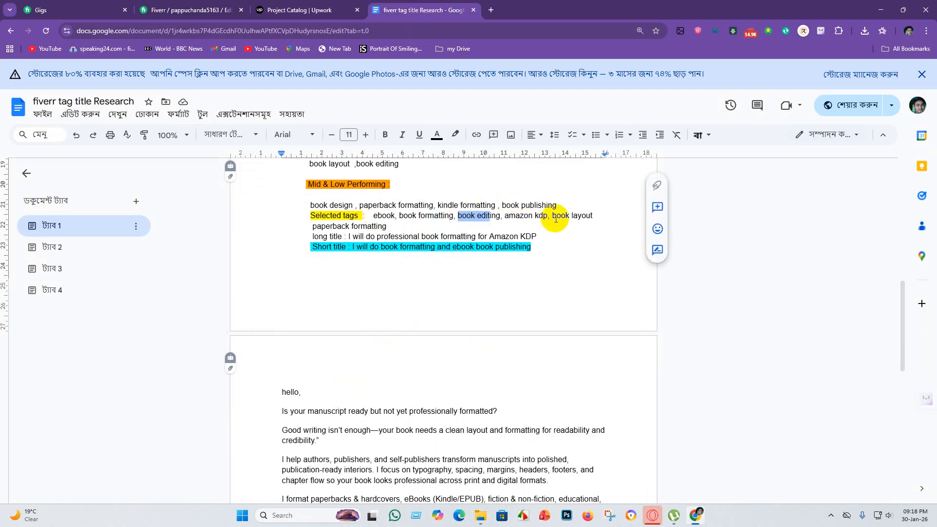
left_click_drag(551, 216, 600, 215)
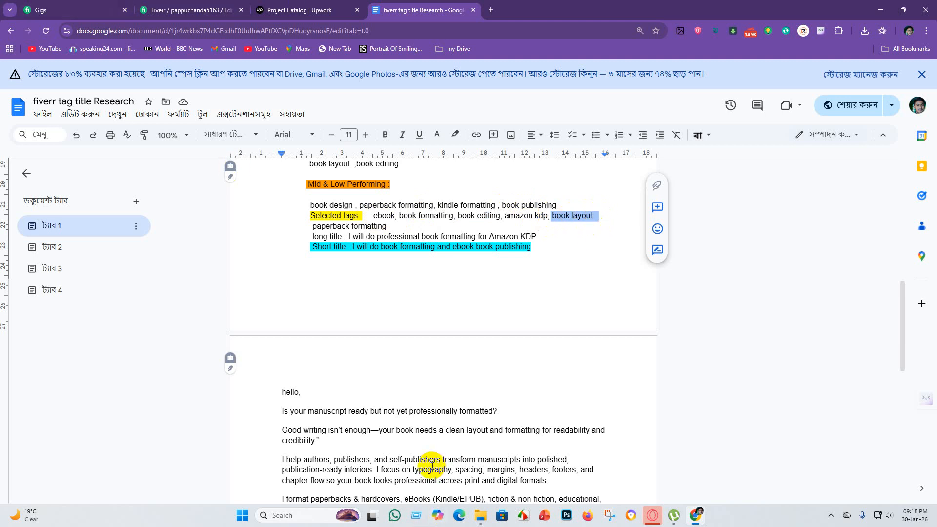
Switch to File Explorer and append "book layout" to the name of the book formatting JPG image.
left_click(481, 517)
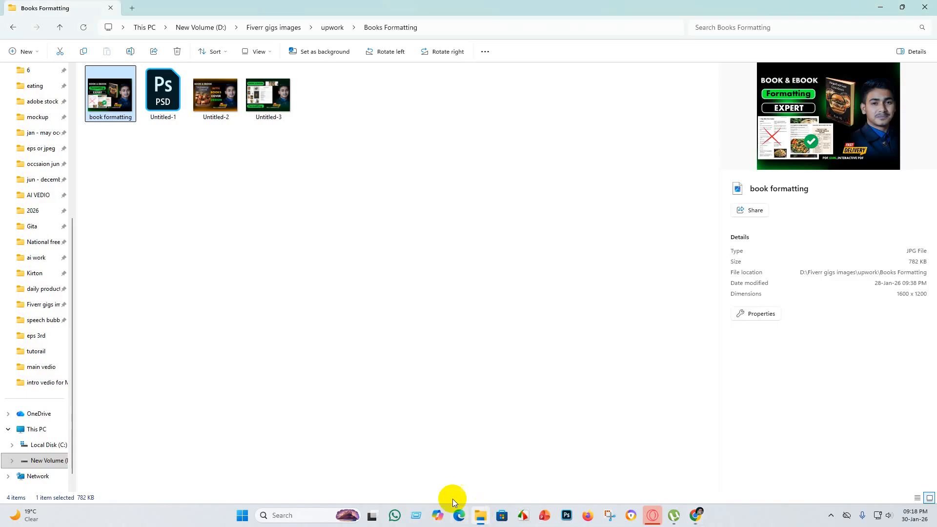
right_click(122, 109)
left_click(201, 116)
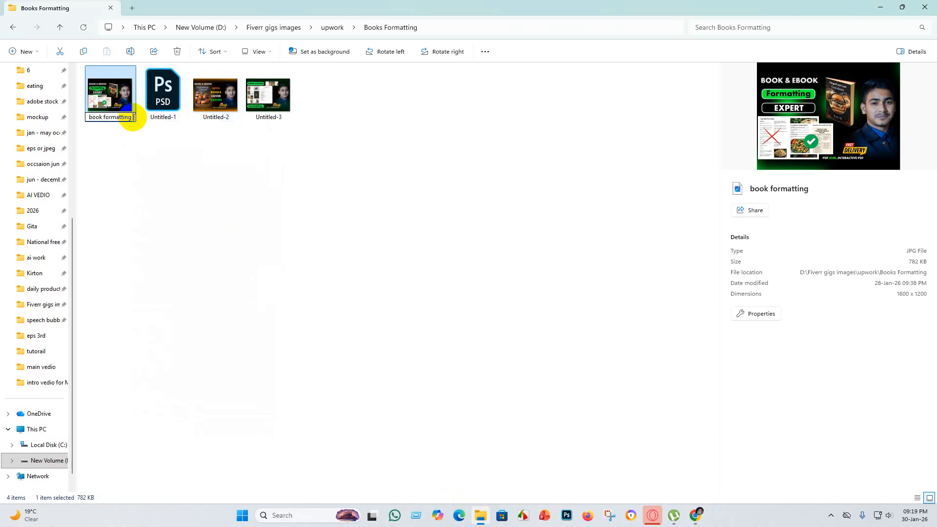
type("book layout")
left_click(158, 183)
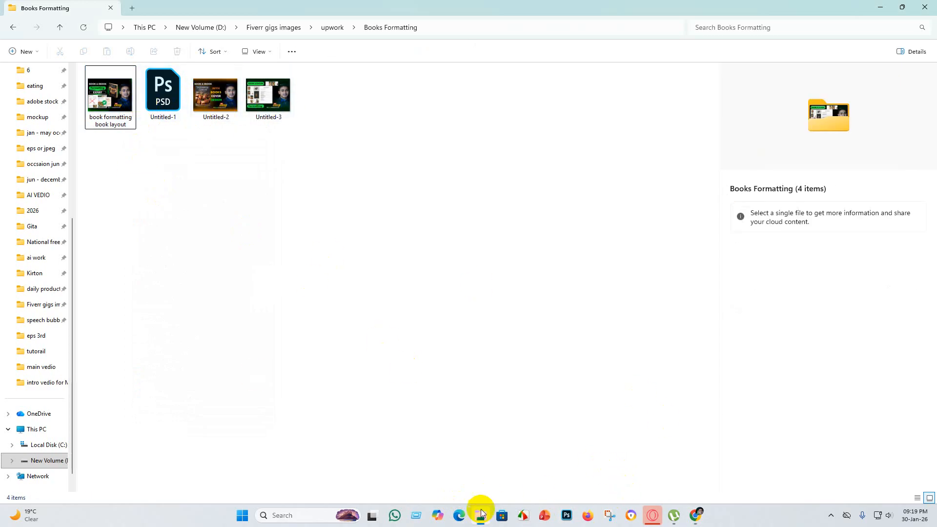
Switch to the research document in the browser and copy "ebook" from the selected tags.
mouse_move(480, 507)
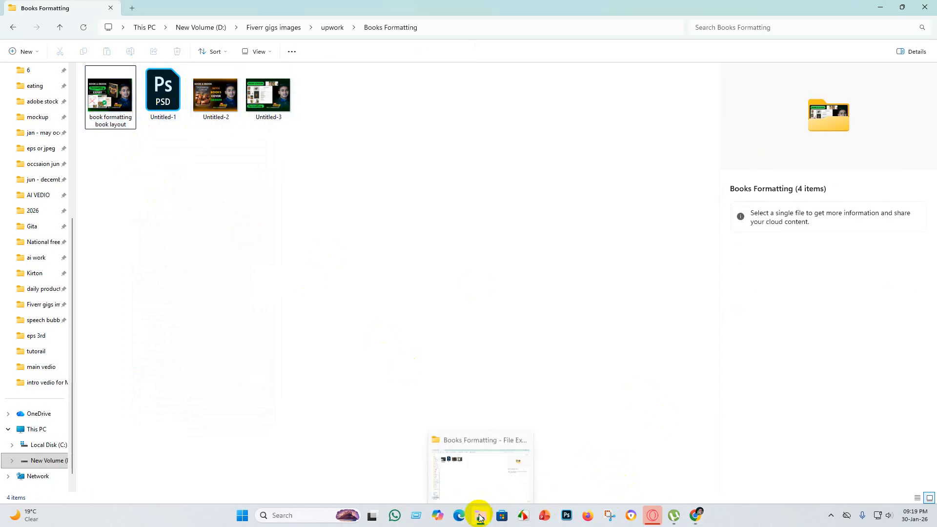
left_click(695, 515)
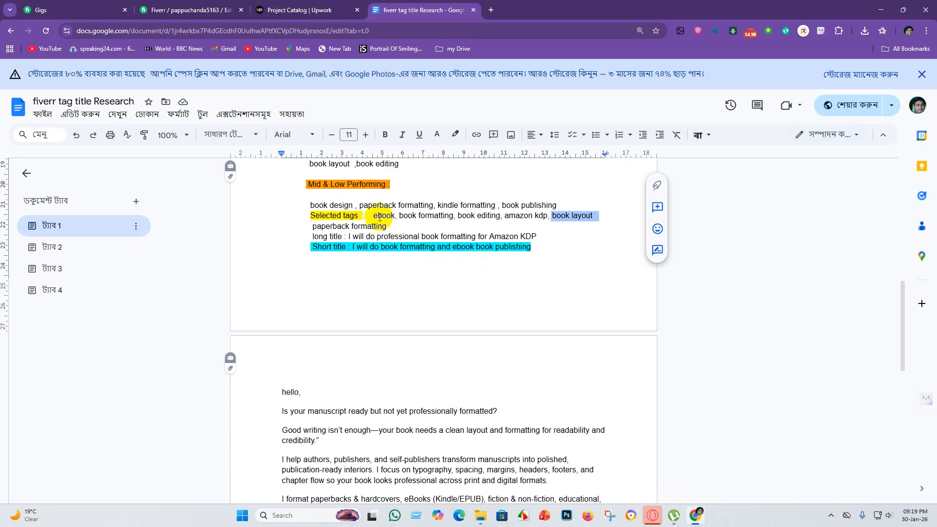
left_click_drag(374, 215, 396, 215)
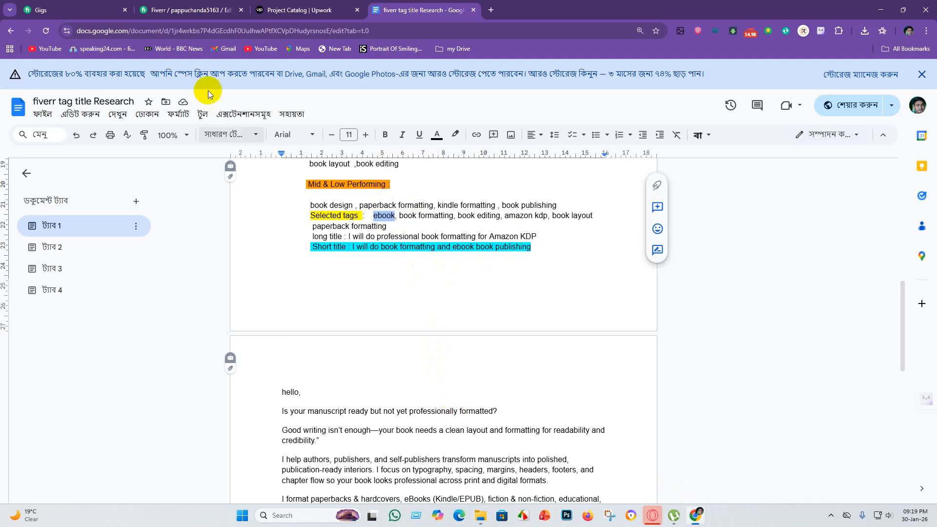
Switch to File Explorer and append "ebook" to the JPG image's name, making it "book formatting book layout ebook".
left_click(196, 10)
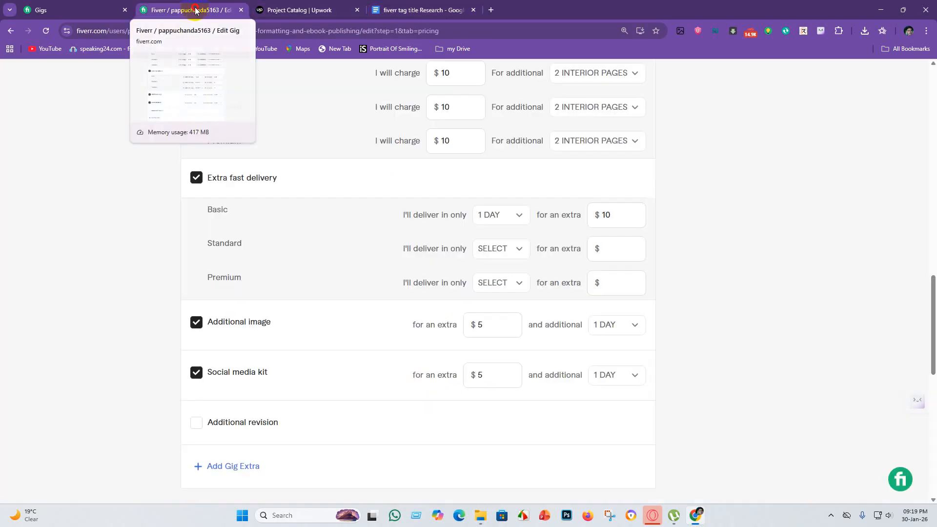
left_click(277, 7)
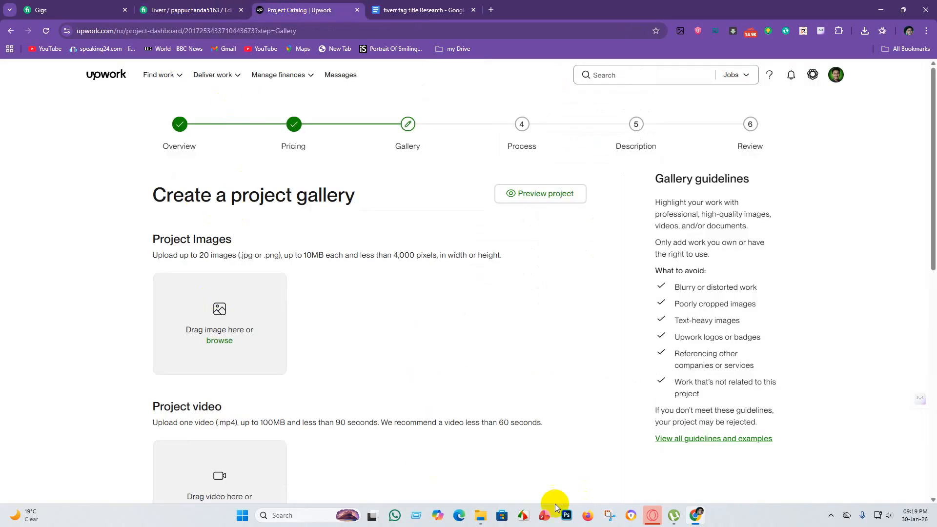
left_click(481, 515)
left_click(105, 116)
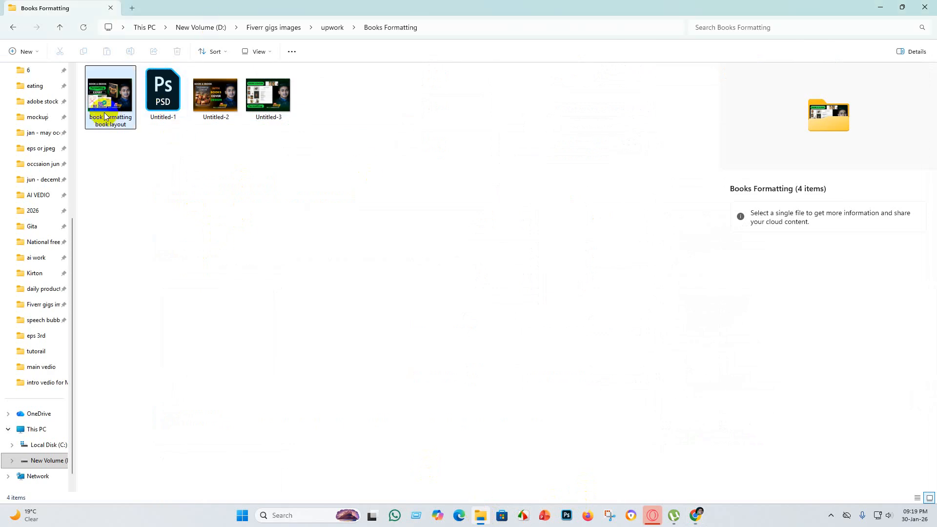
right_click(106, 117)
left_click(189, 125)
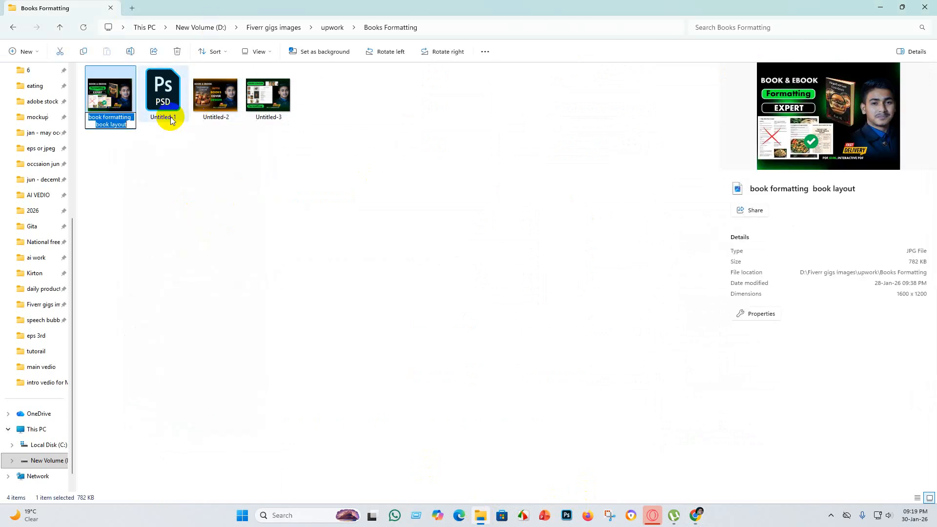
left_click(133, 125)
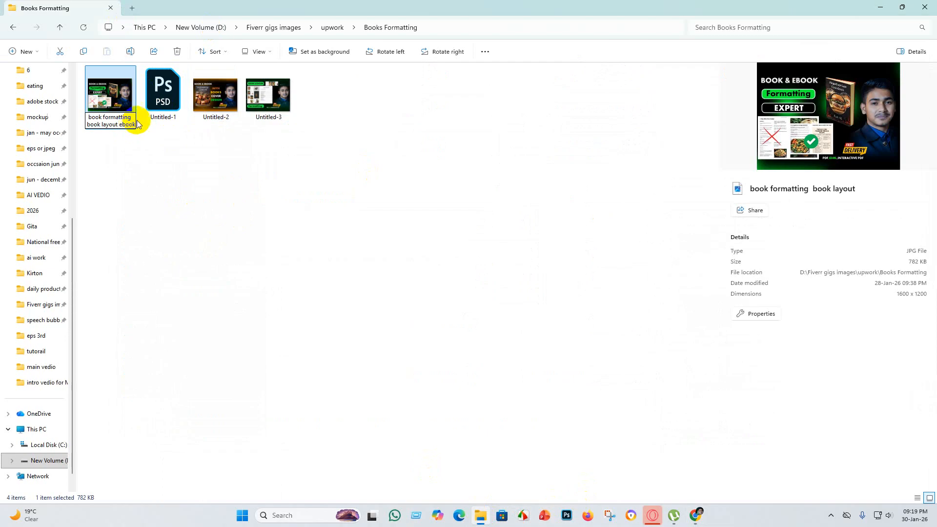
left_click(155, 164)
right_click(121, 112)
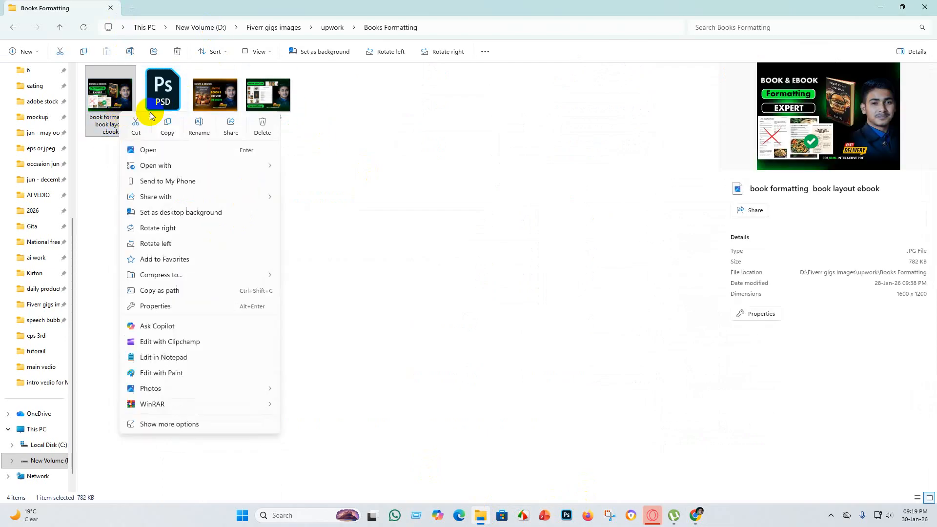
left_click(110, 126)
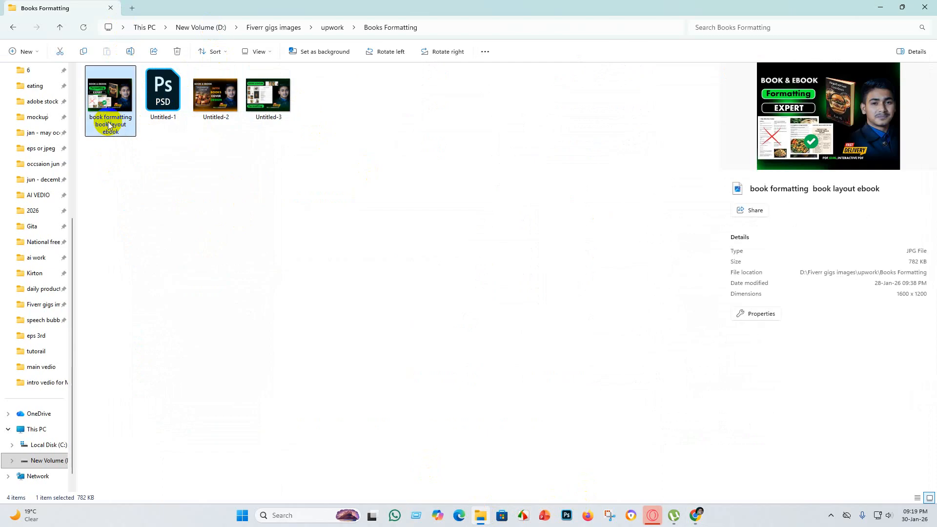
right_click(110, 126)
left_click(185, 135)
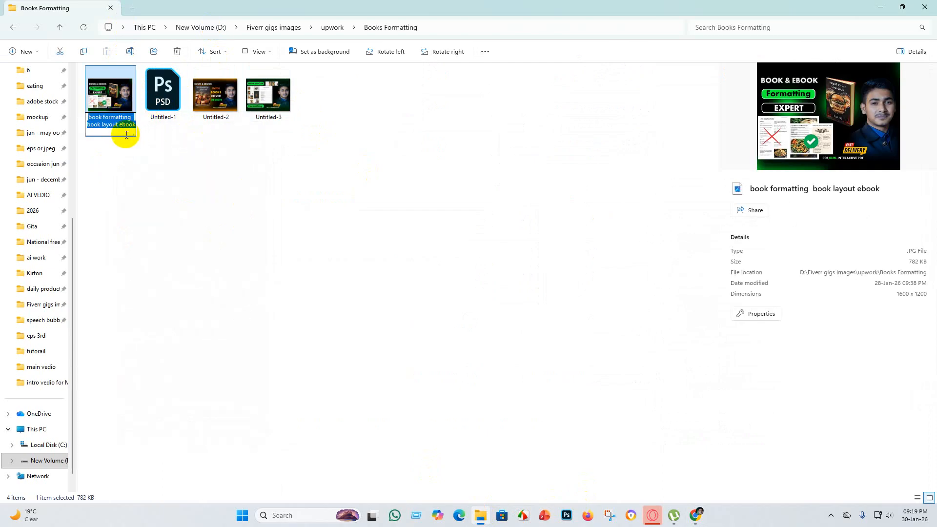
key("BackSpace")
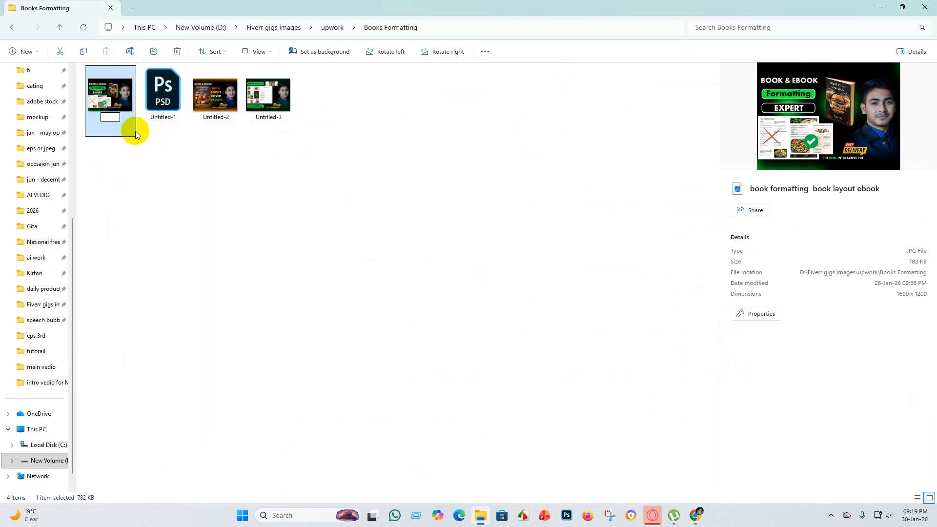
left_click(175, 148)
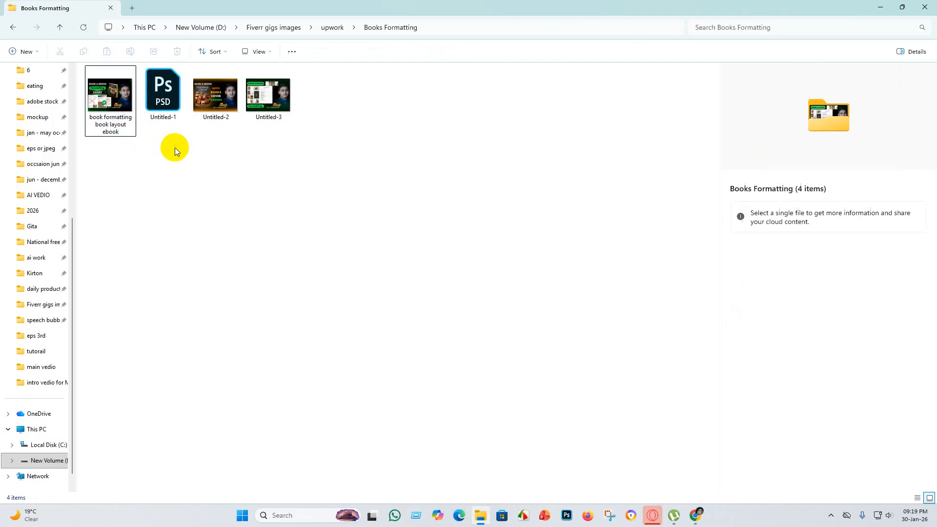
left_click(116, 127)
right_click(115, 127)
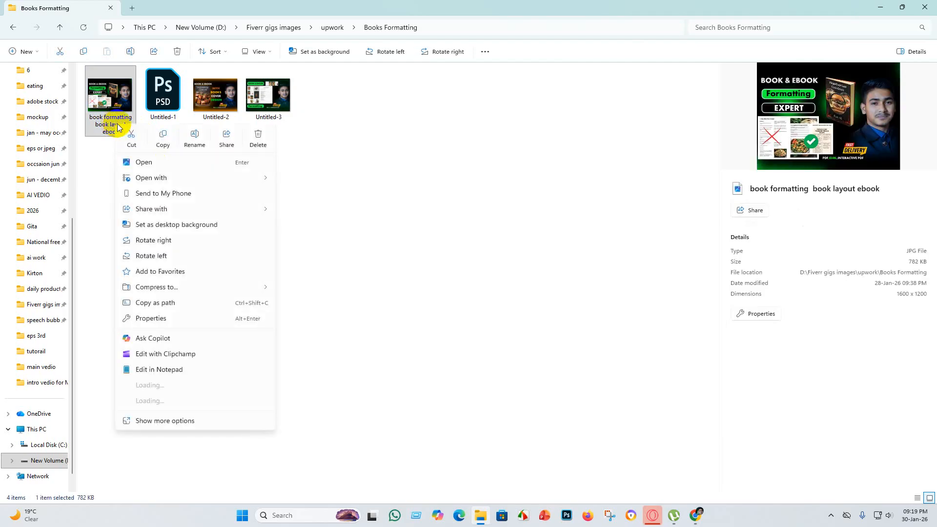
left_click(192, 138)
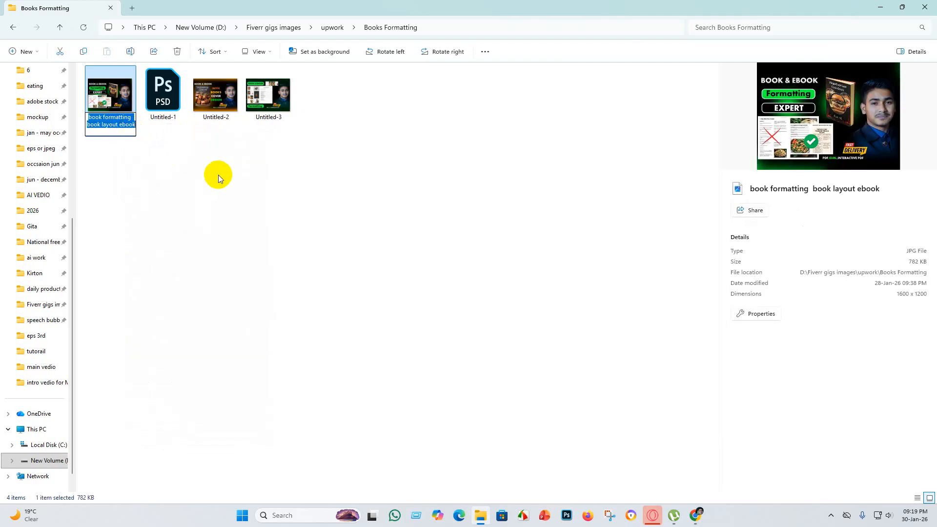
left_click(133, 126)
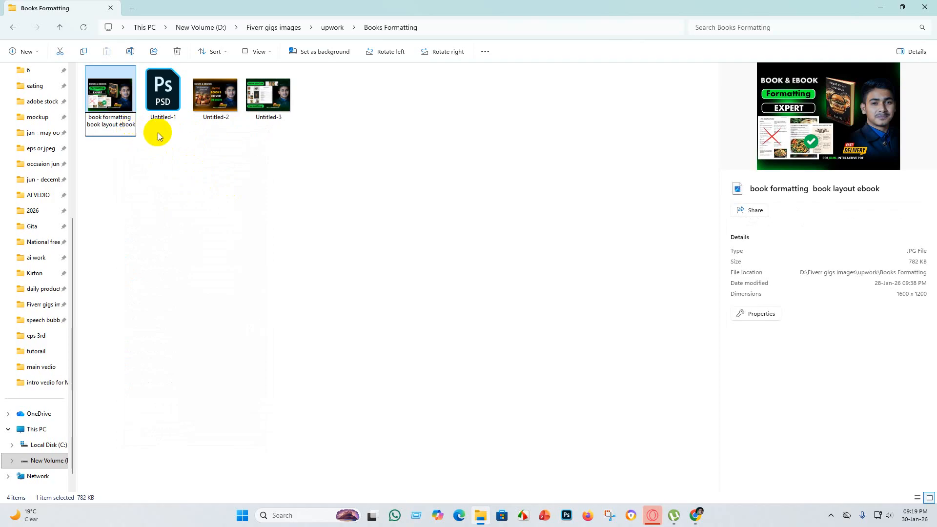
key("Return")
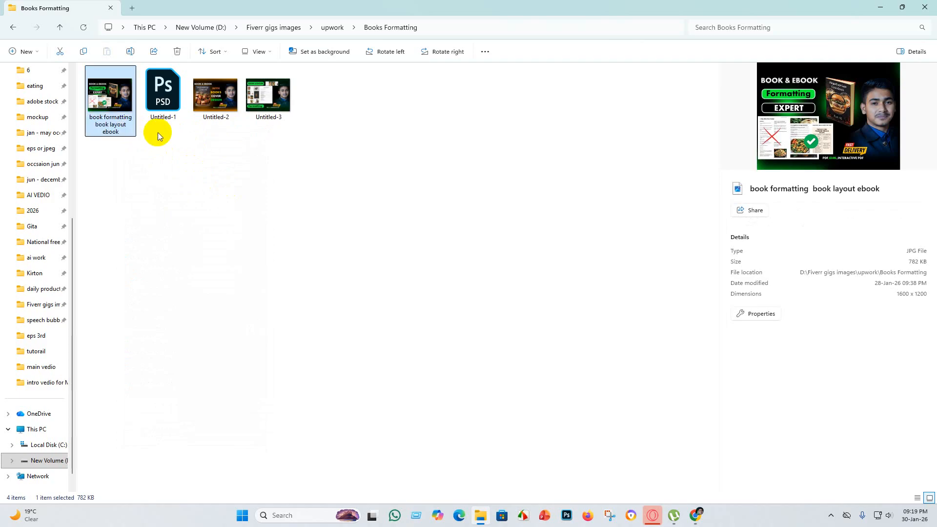
key("Return")
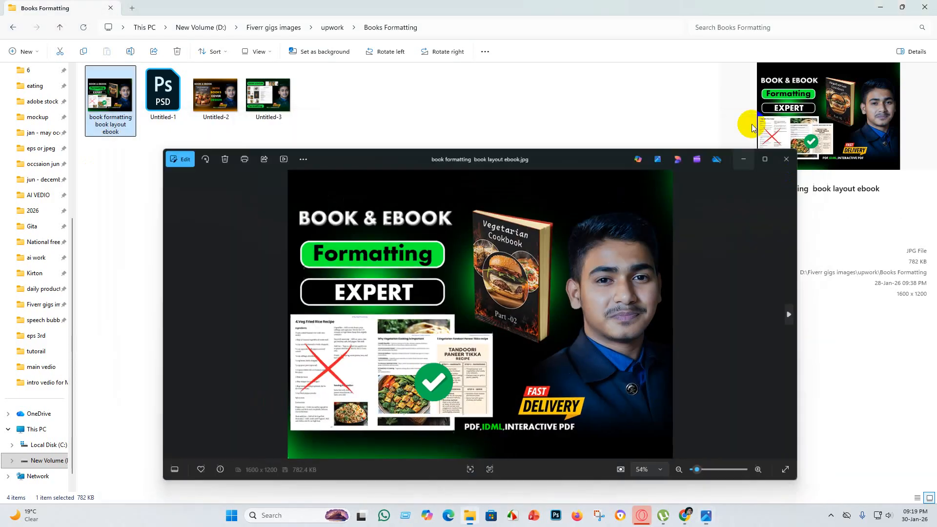
left_click(749, 128)
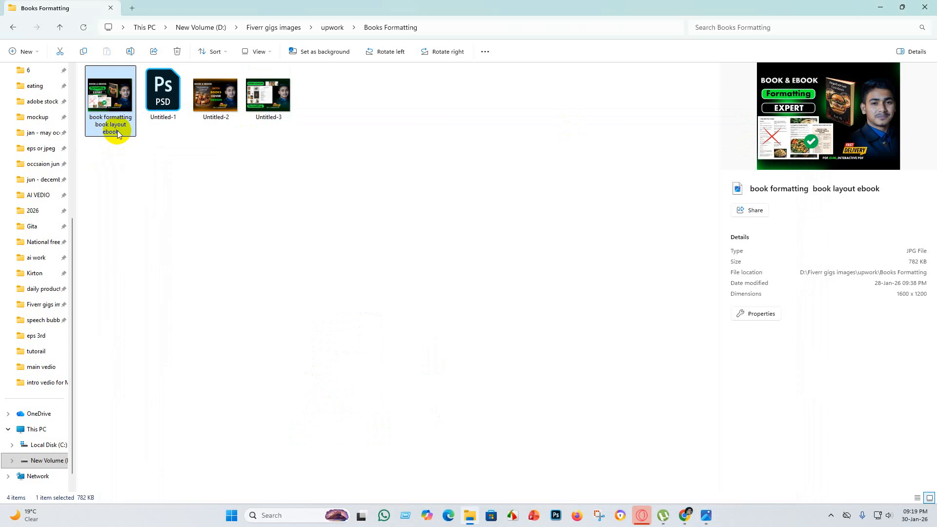
right_click(112, 135)
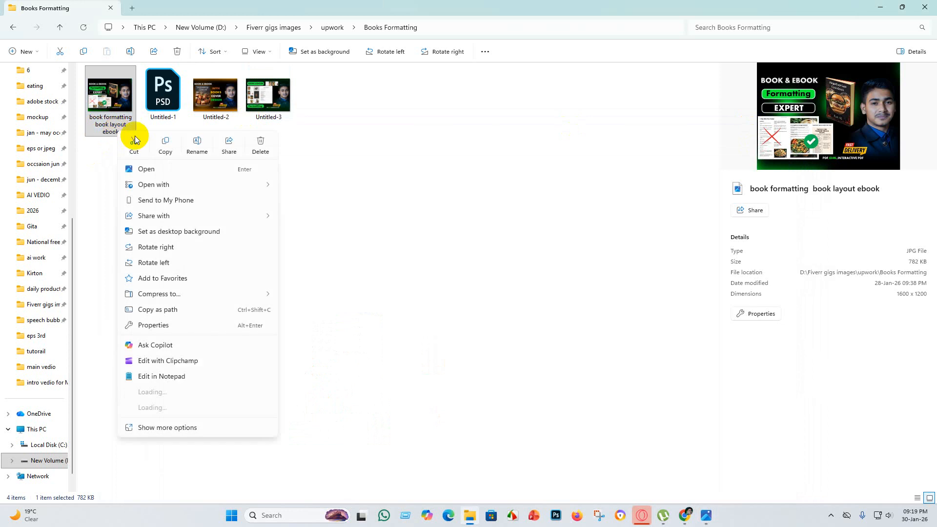
left_click(198, 145)
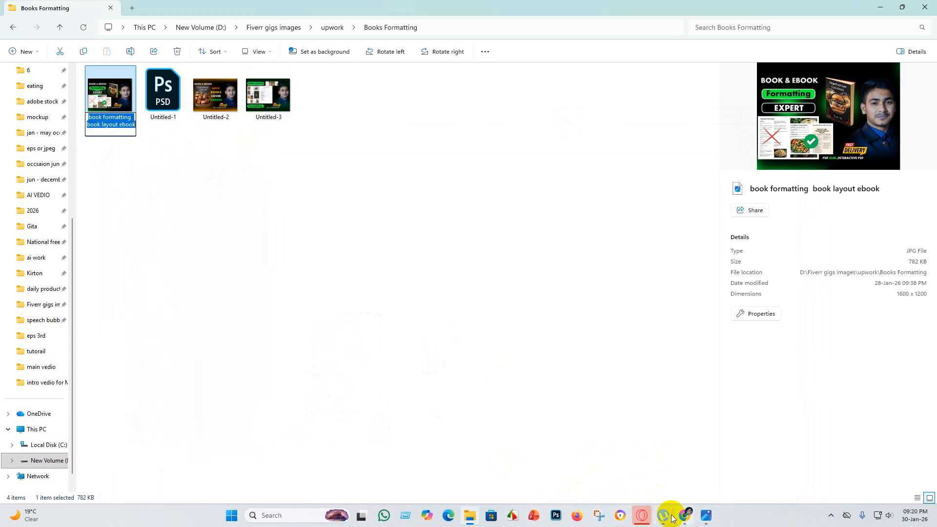
Switch to the fiverr tag title Research document in the browser and copy "book publishing" from the short title.
left_click(470, 516)
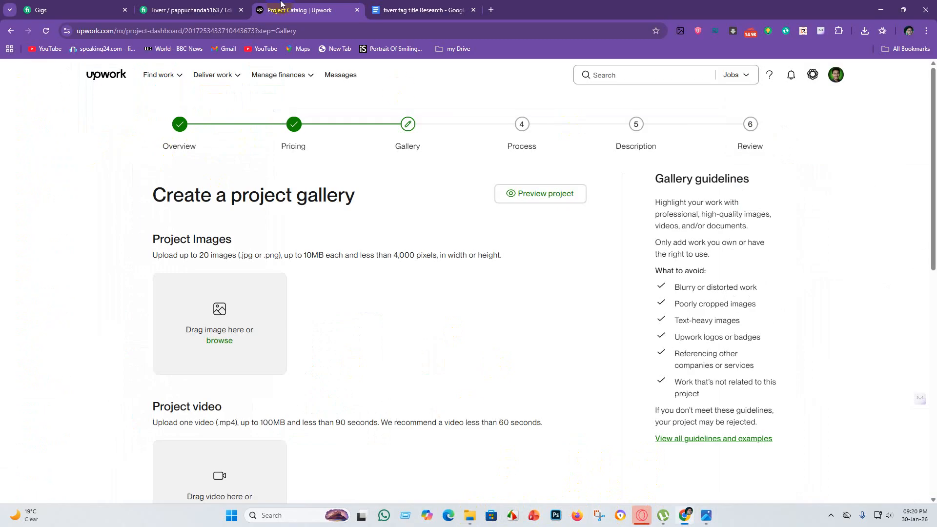
left_click(453, 6)
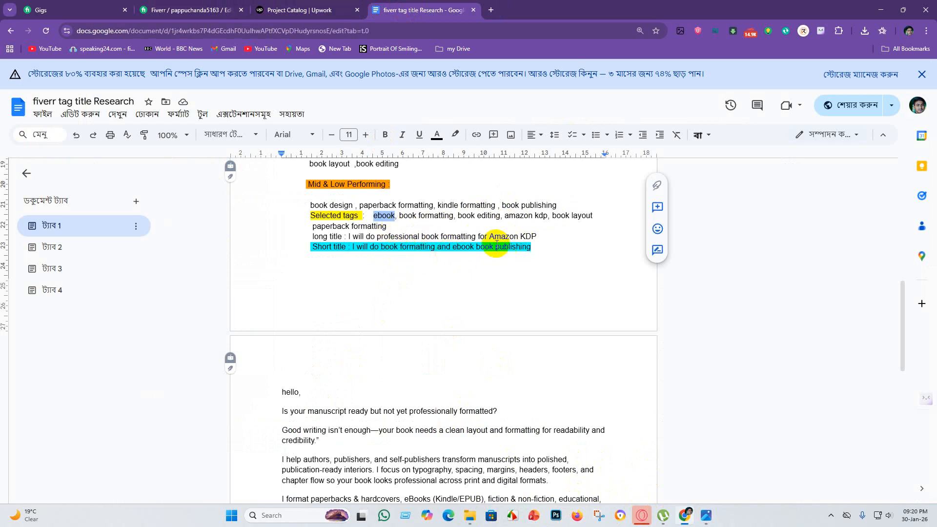
left_click_drag(474, 248, 538, 255)
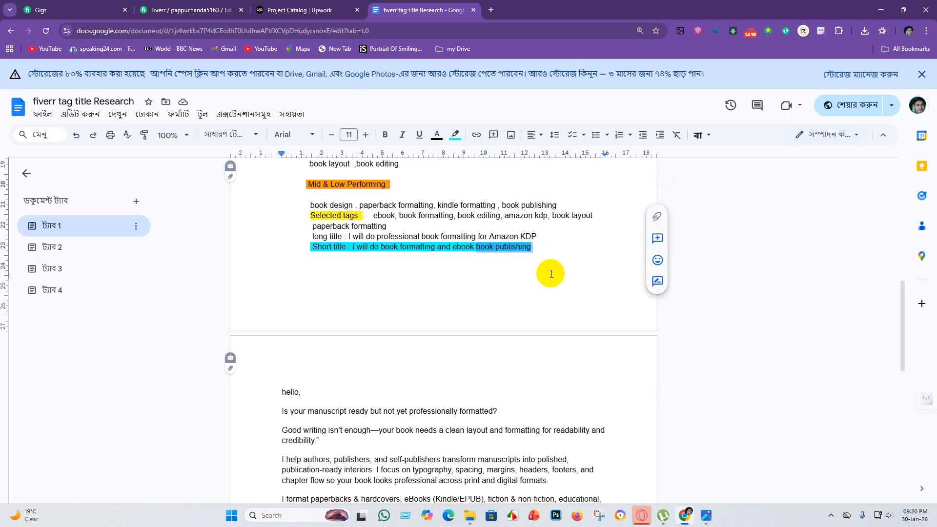
Switch to File Explorer and rename the "book formatting book layout ebook" JPG image as "book publishing".
left_click(467, 518)
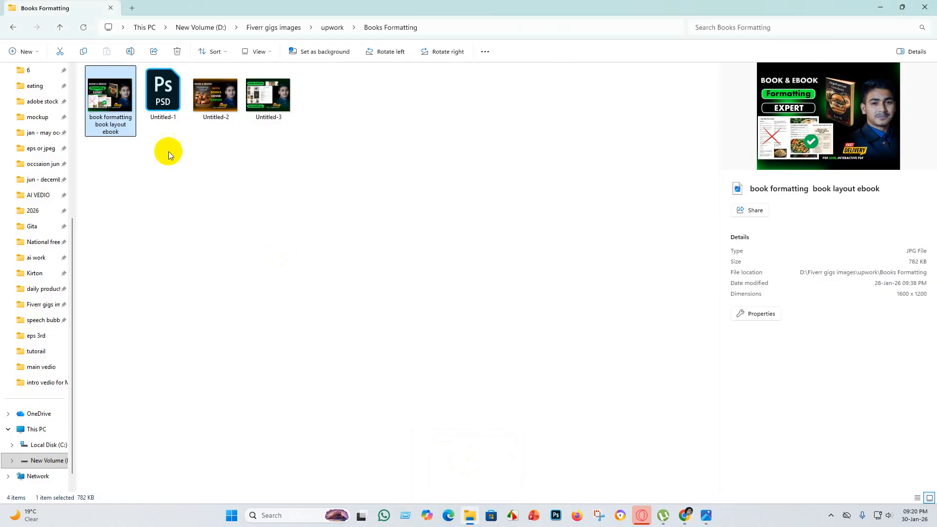
right_click(111, 120)
left_click(192, 128)
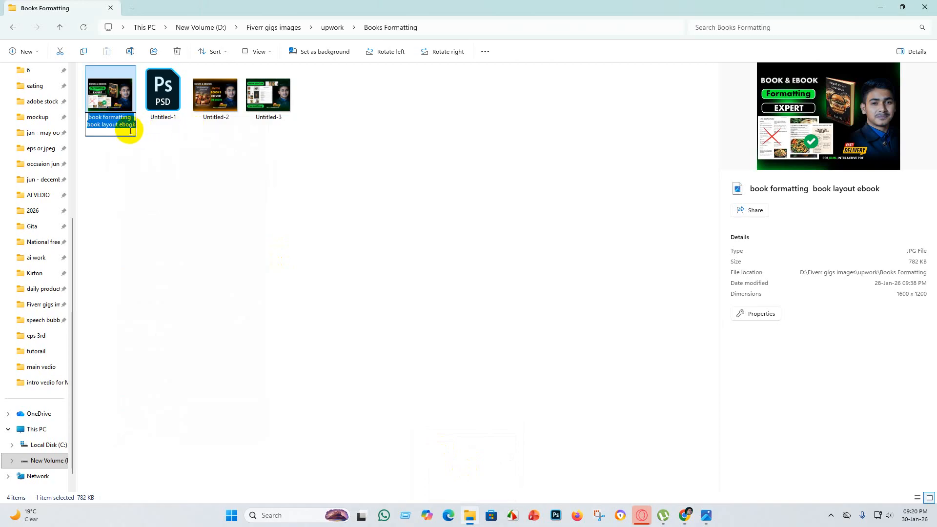
type("book publishing")
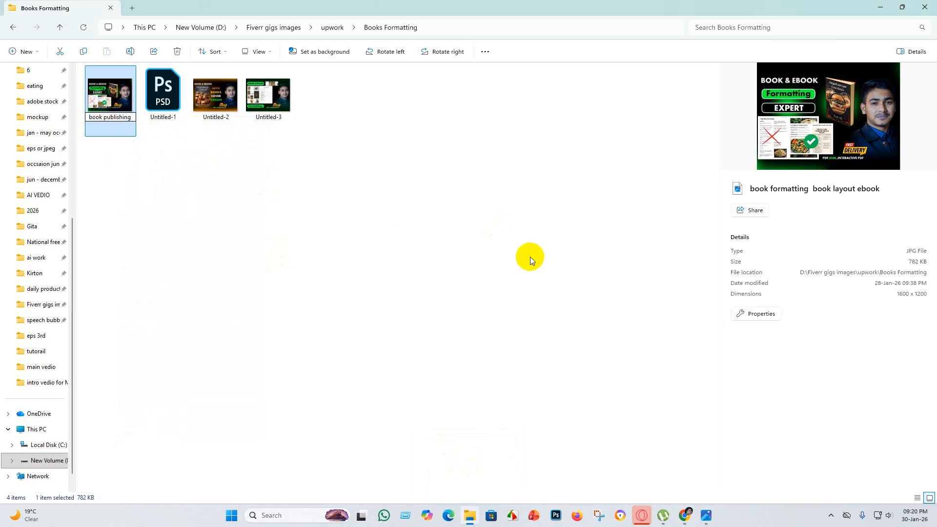
left_click(142, 149)
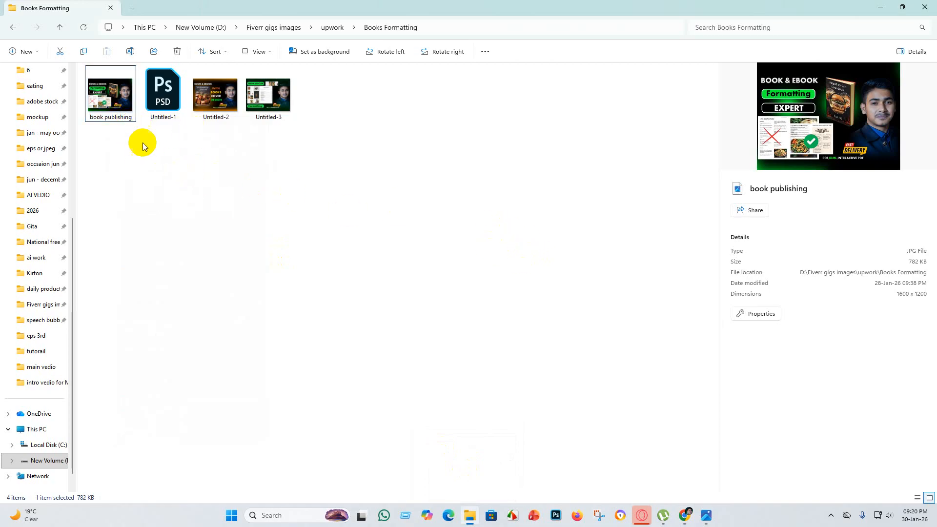
right_click(117, 116)
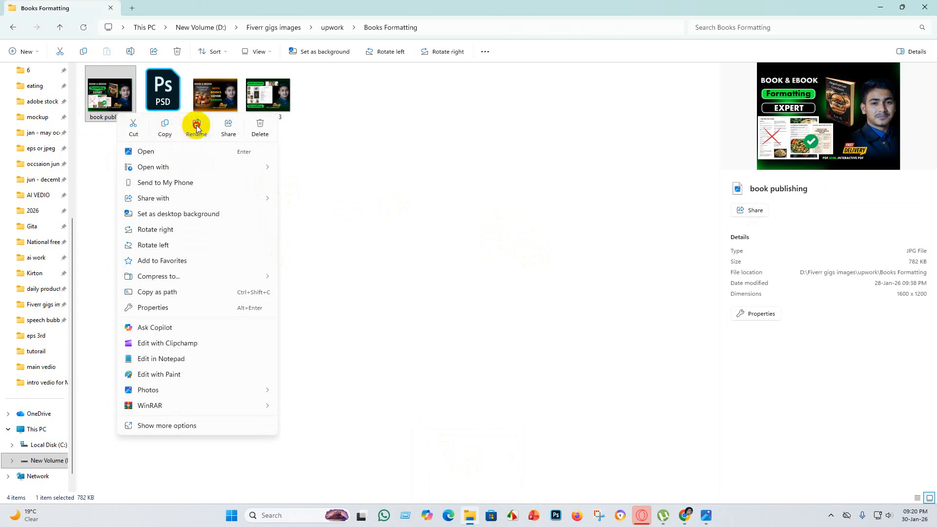
left_click(196, 128)
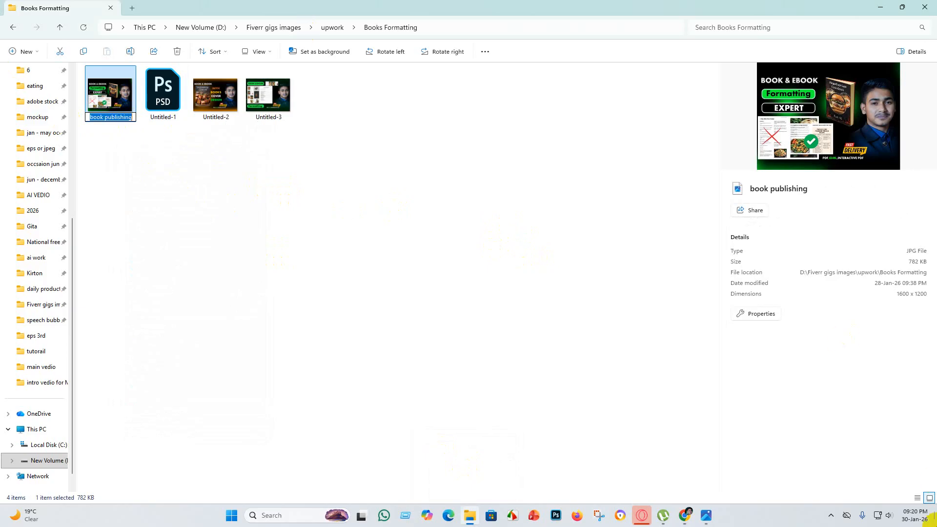
key("BackSpace")
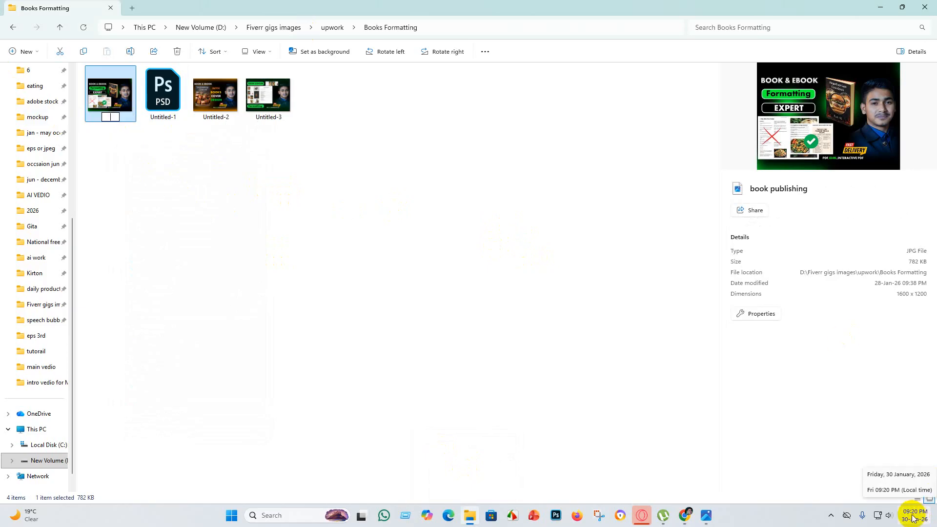
key("ctrl+z")
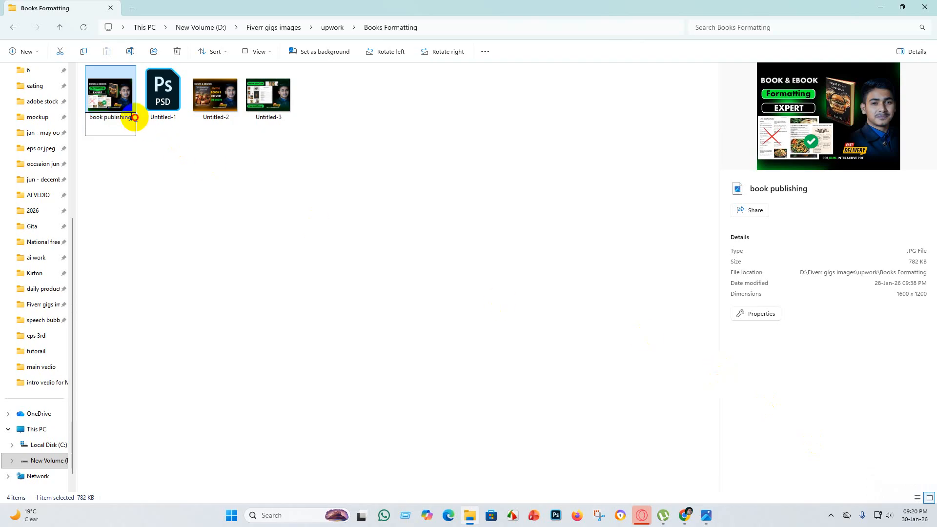
key("BackSpace")
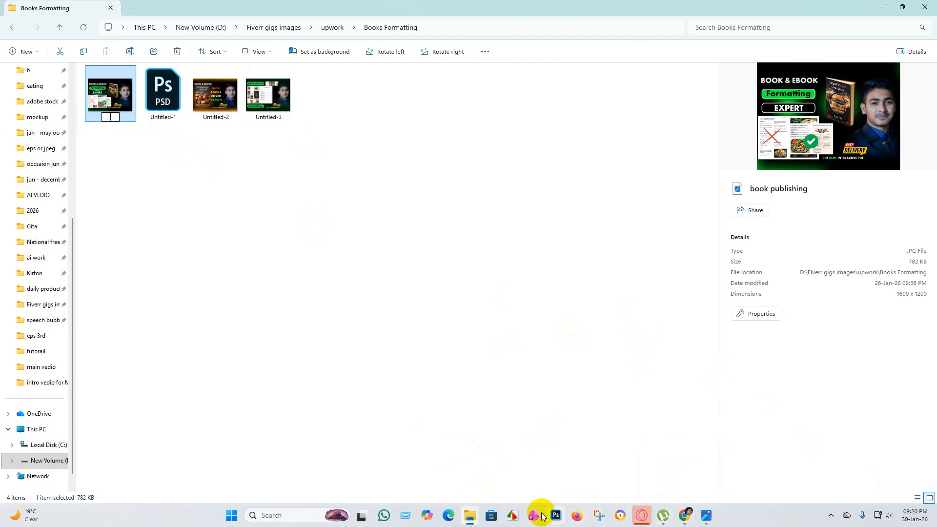
Switch to the research document in the browser and copy "ebook, book formatting, book editing," from the selected tags.
mouse_move(686, 519)
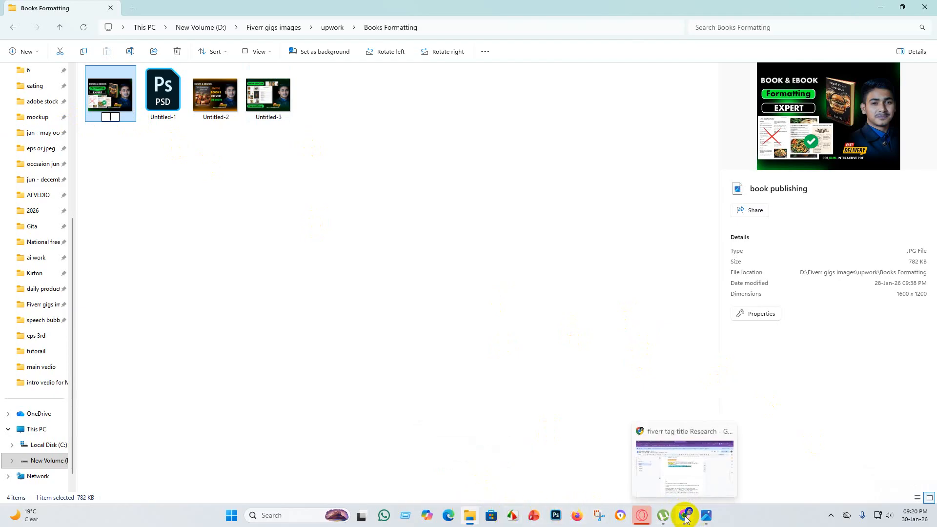
left_click(684, 464)
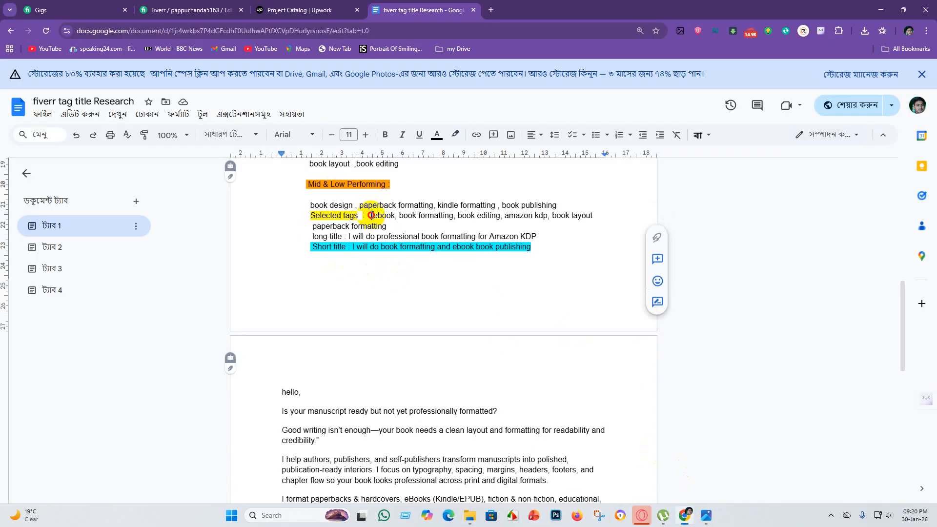
left_click_drag(371, 216, 500, 216)
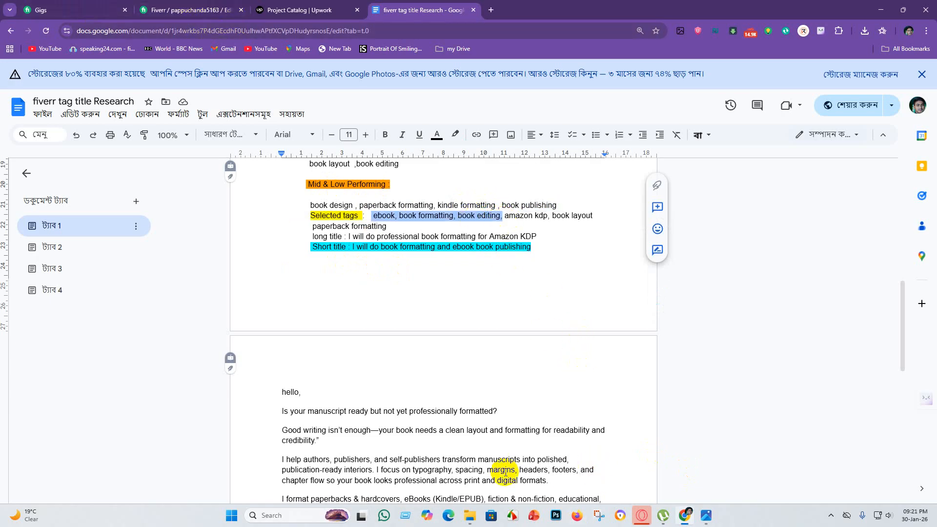
Switch to File Explorer and append "ebook, book formatting, book editing," to the name of the "book publishing" image.
mouse_move(470, 516)
left_click(456, 476)
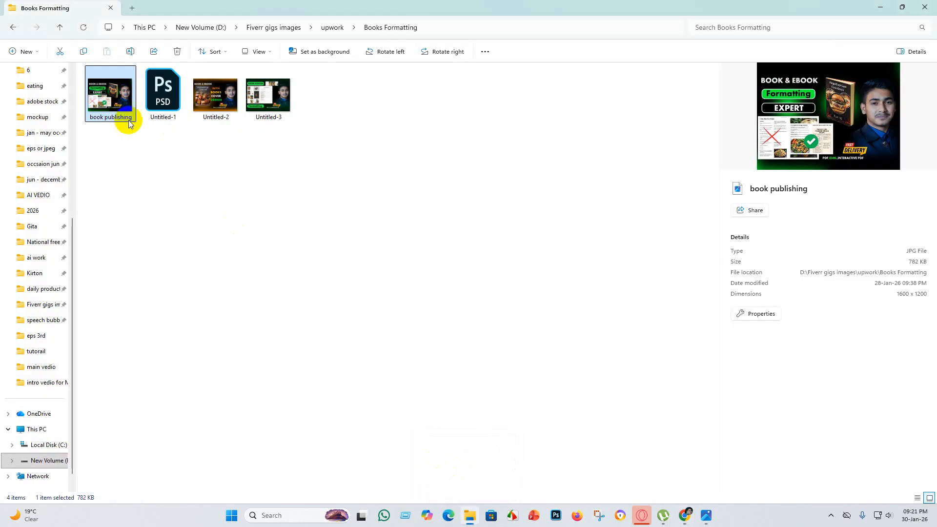
right_click(108, 104)
left_click(187, 115)
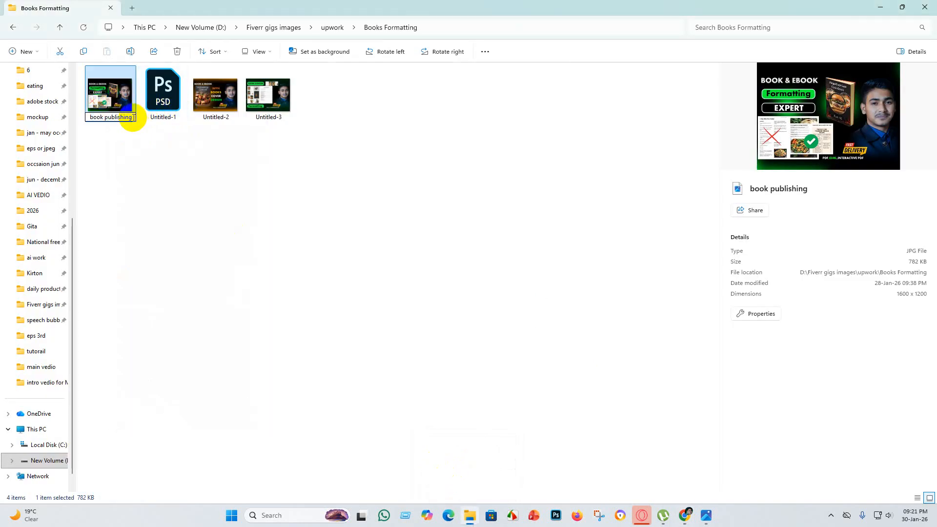
type("ebook, book formatting, book editing,")
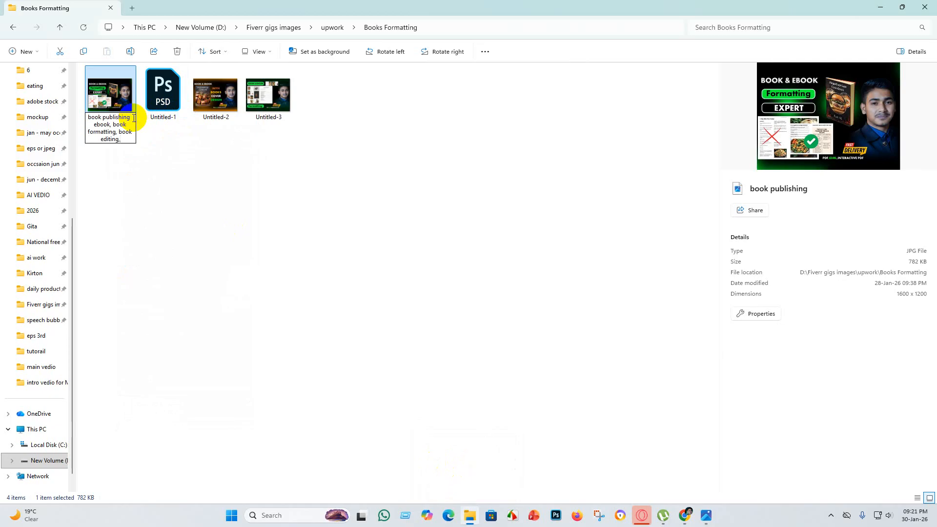
key("Return")
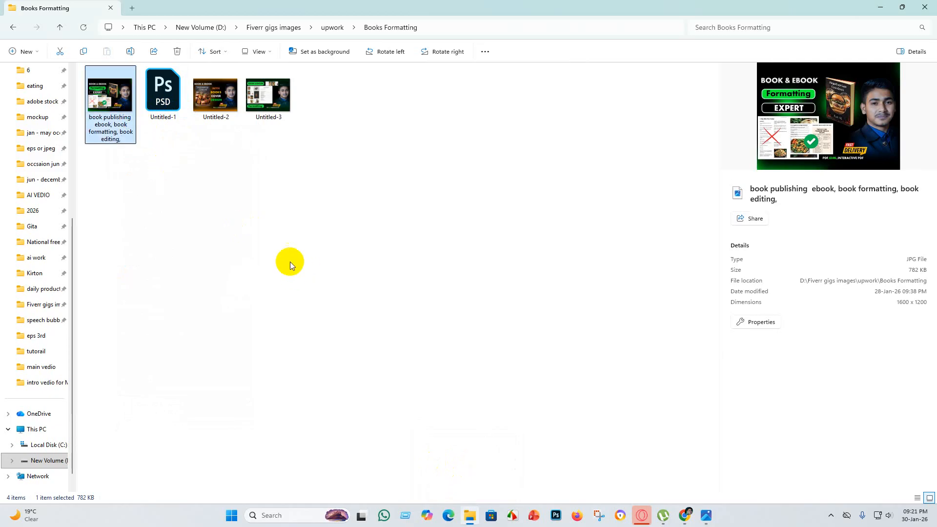
left_click(290, 262)
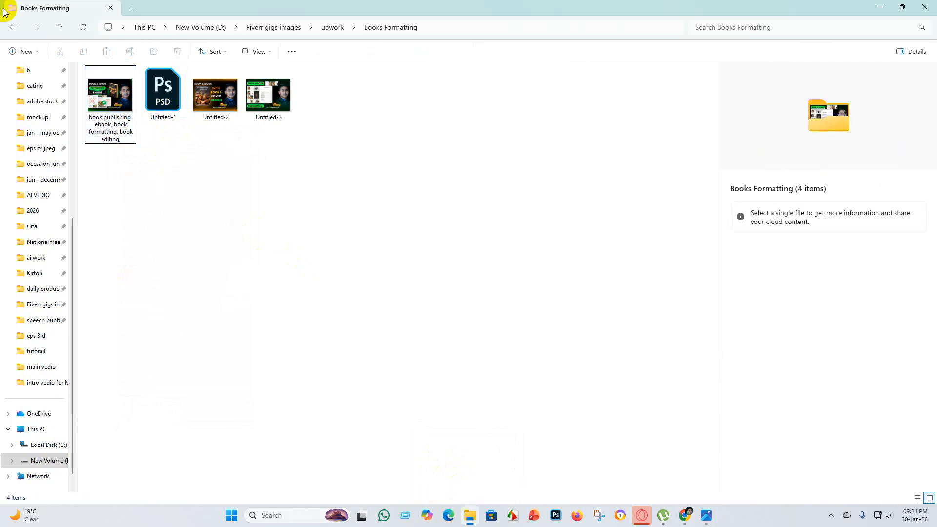
Copy the full file name of the "book publishing ebook, book formatting, book editing," image.
right_click(122, 139)
left_click(200, 149)
key("ctrl+c")
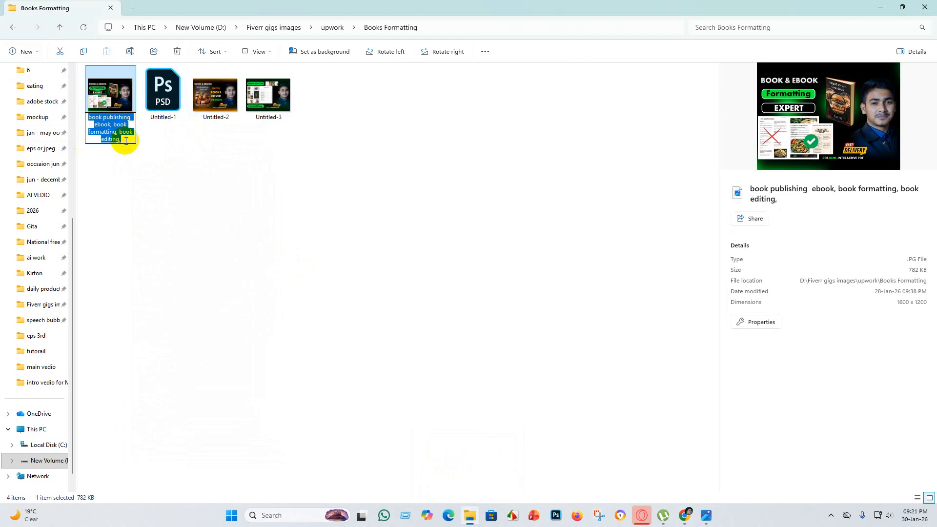
left_click(183, 166)
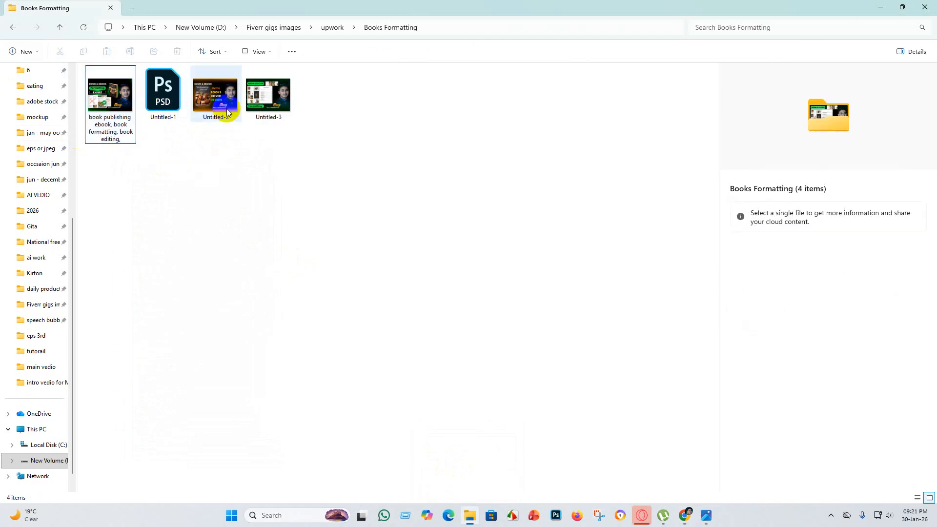
Rename the Untitled-2 image with the copied keyword name, accepting the suggested "(2)" suffix.
left_click(213, 93)
right_click(213, 93)
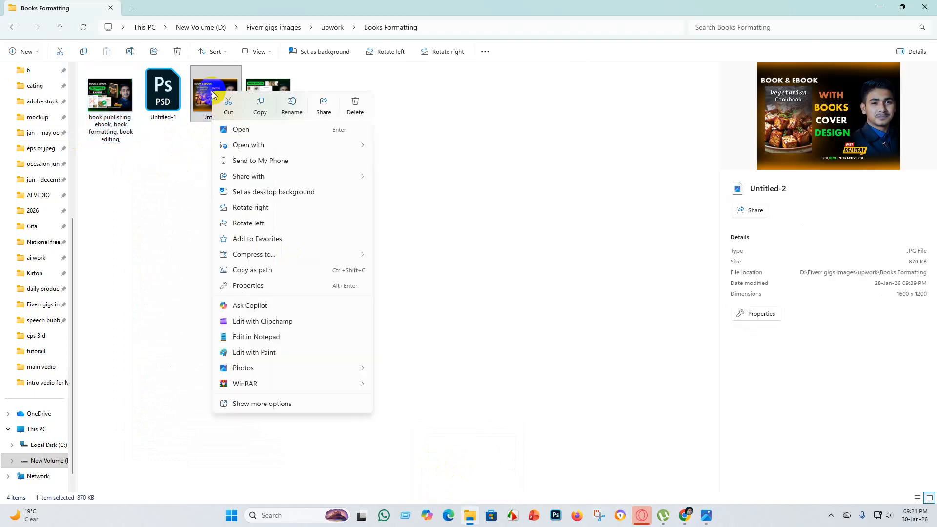
left_click(292, 105)
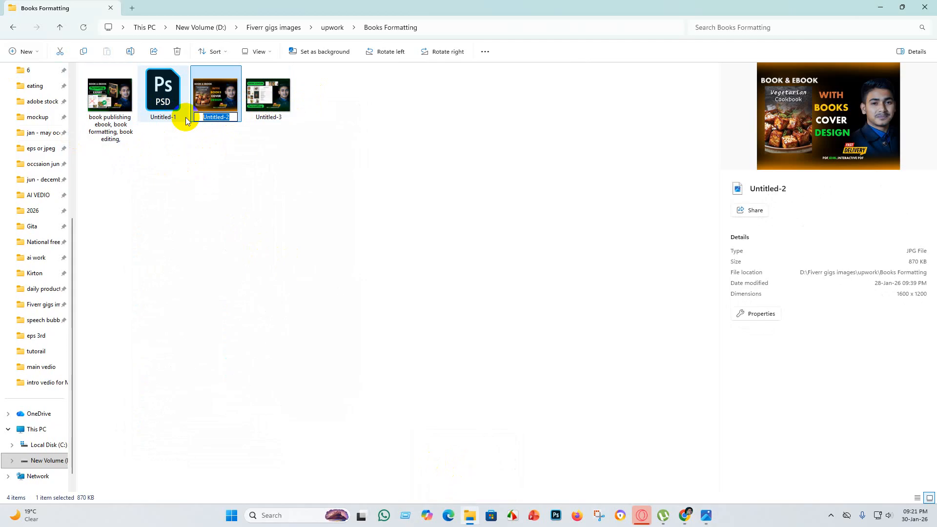
key("ctrl+v")
key("Return")
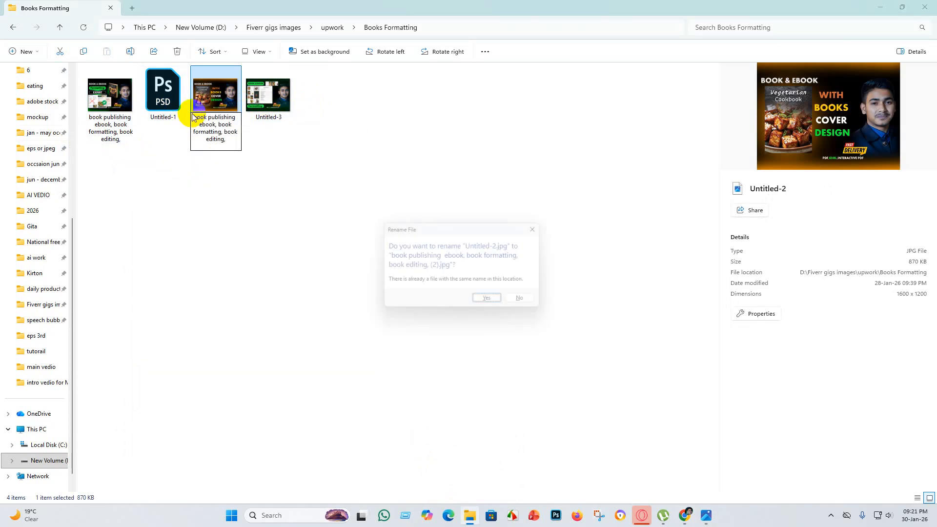
left_click(492, 303)
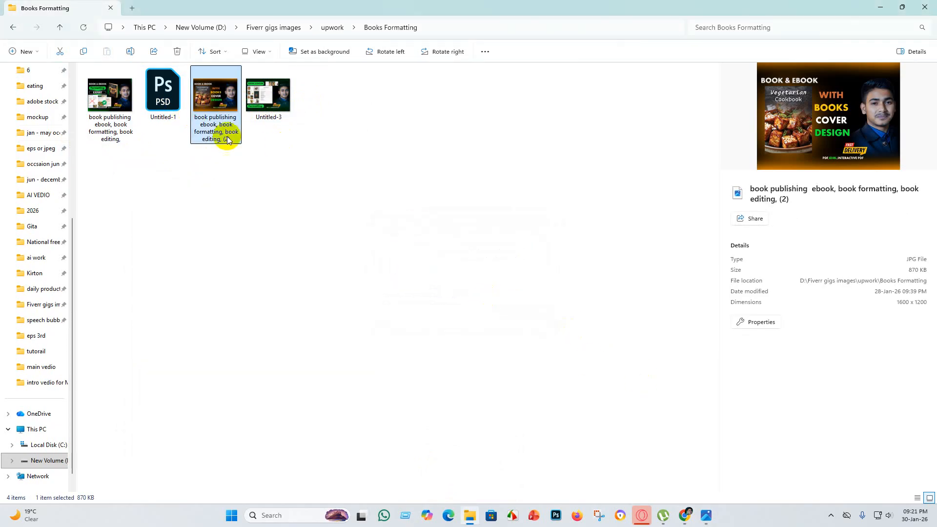
Rename the Untitled-3 image with the copied keyword name, accepting the suggested "(3)" suffix.
right_click(266, 105)
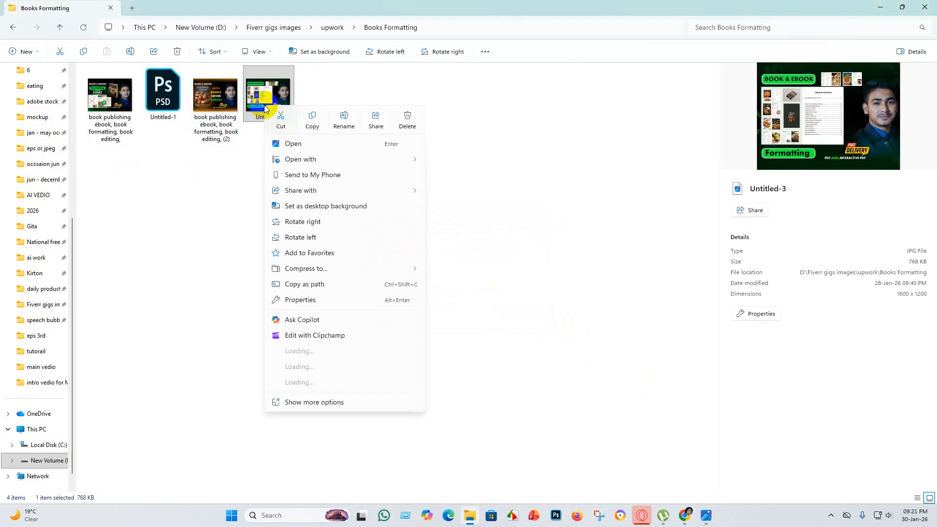
left_click(344, 118)
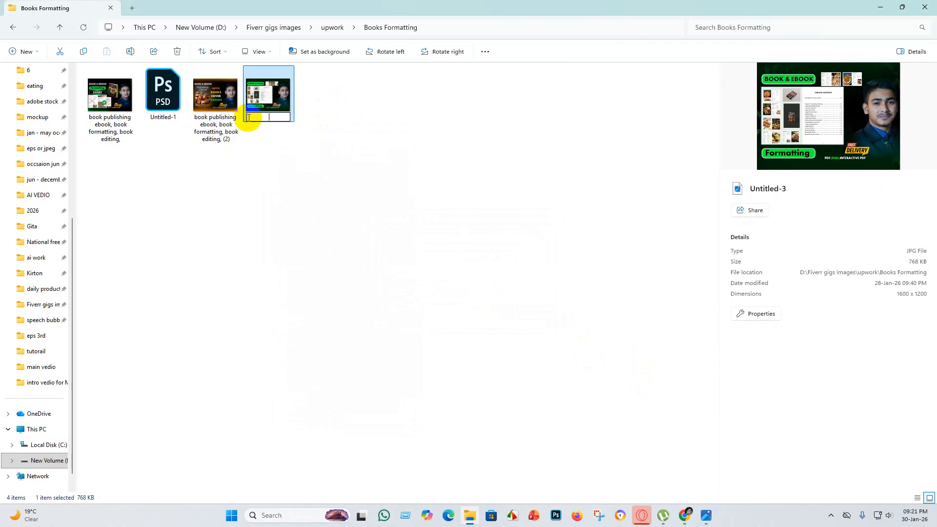
key("ctrl+v")
key("Return")
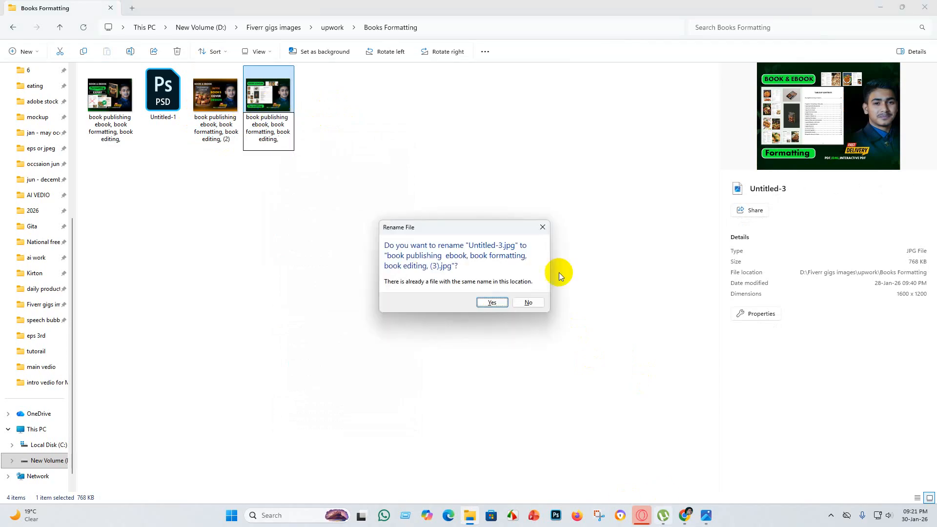
left_click(492, 303)
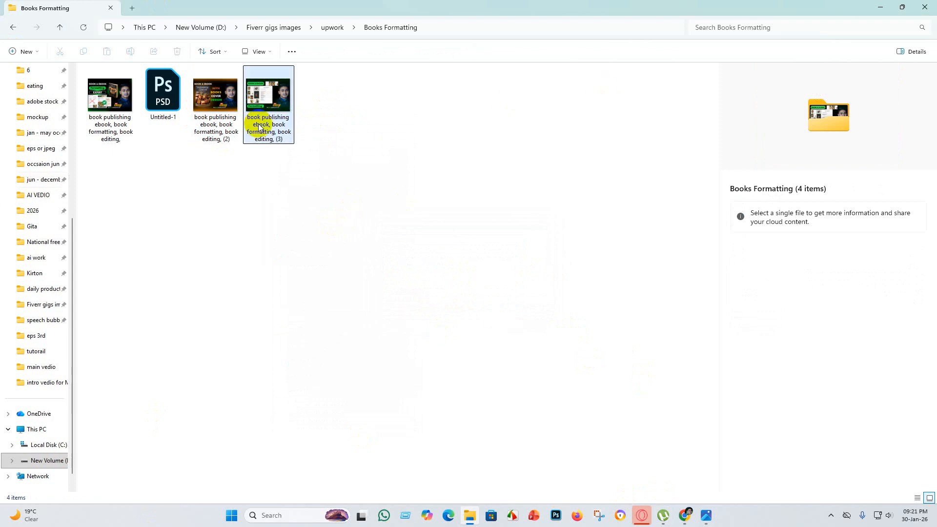
Go to the "book formatting pdf" folder inside "FOR BOOKS Formatting" under "Fiverr gigs images".
left_click(124, 526)
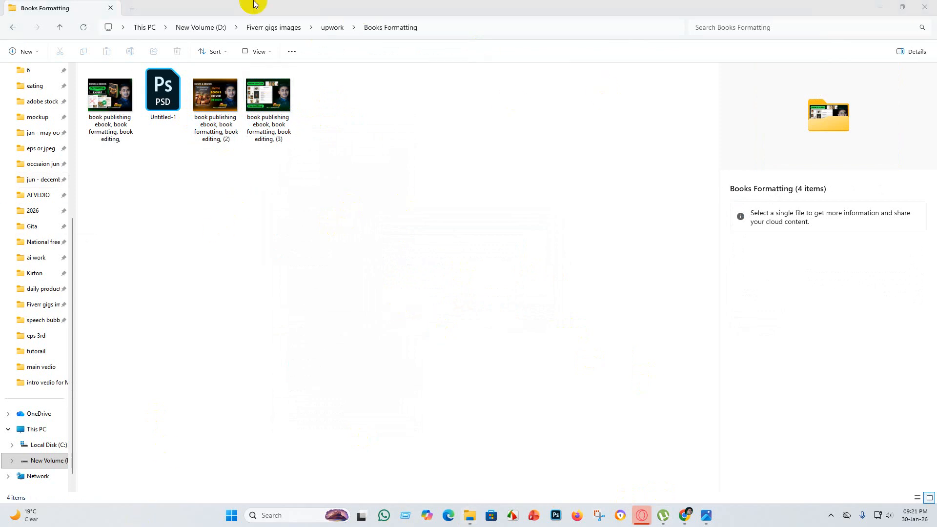
left_click(264, 252)
left_click(268, 29)
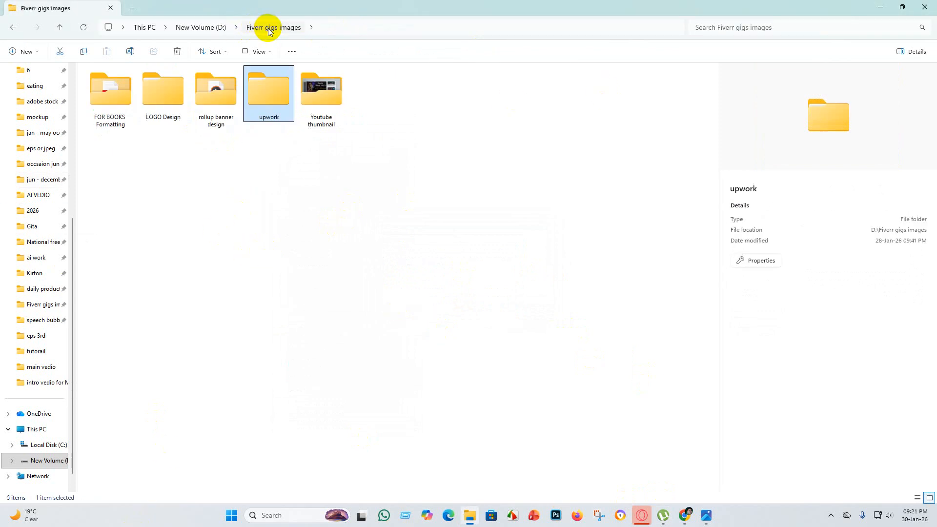
double_click(106, 90)
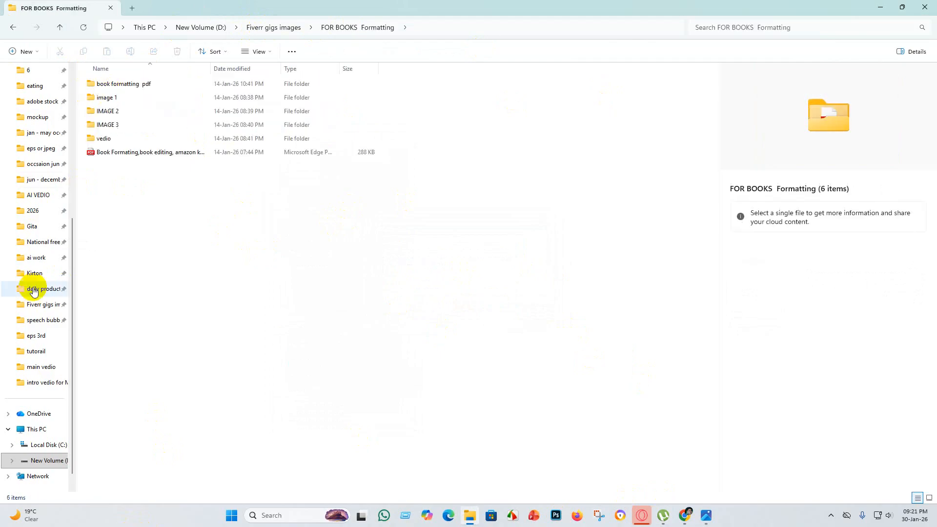
double_click(136, 88)
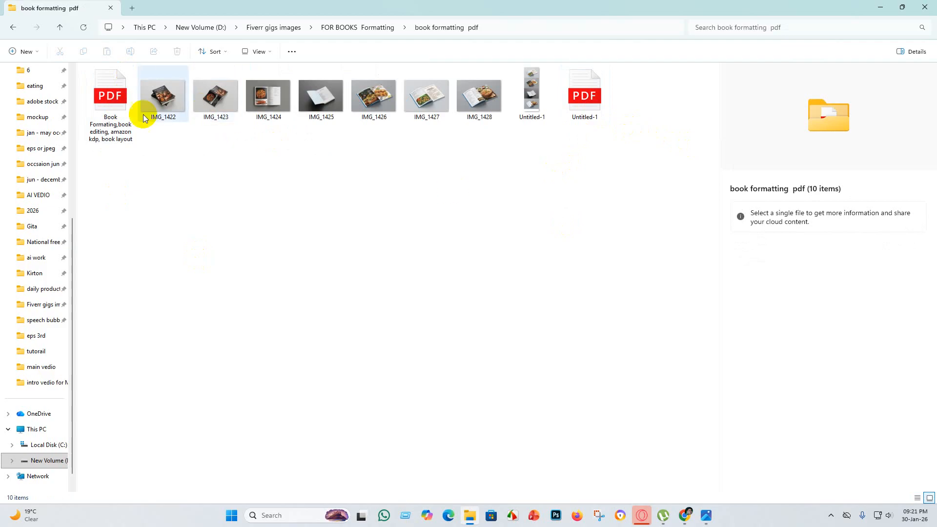
left_click(14, 28)
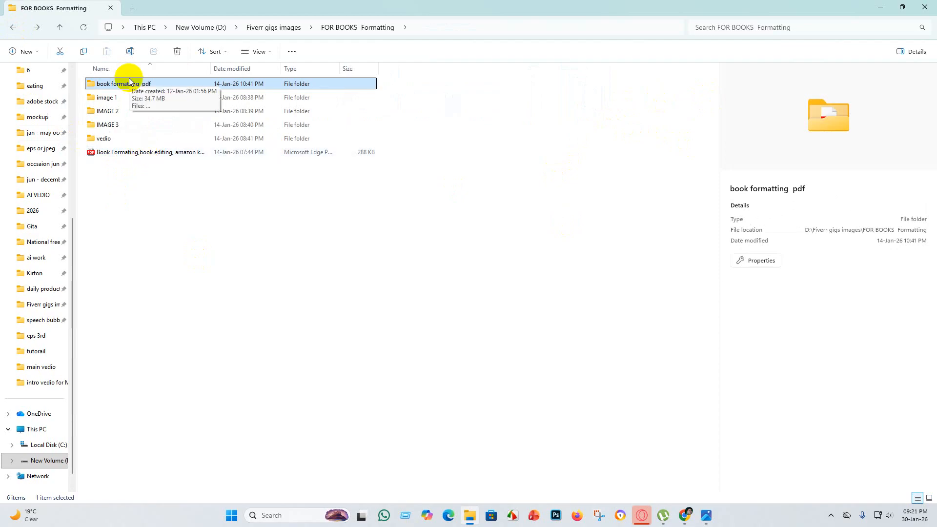
double_click(189, 86)
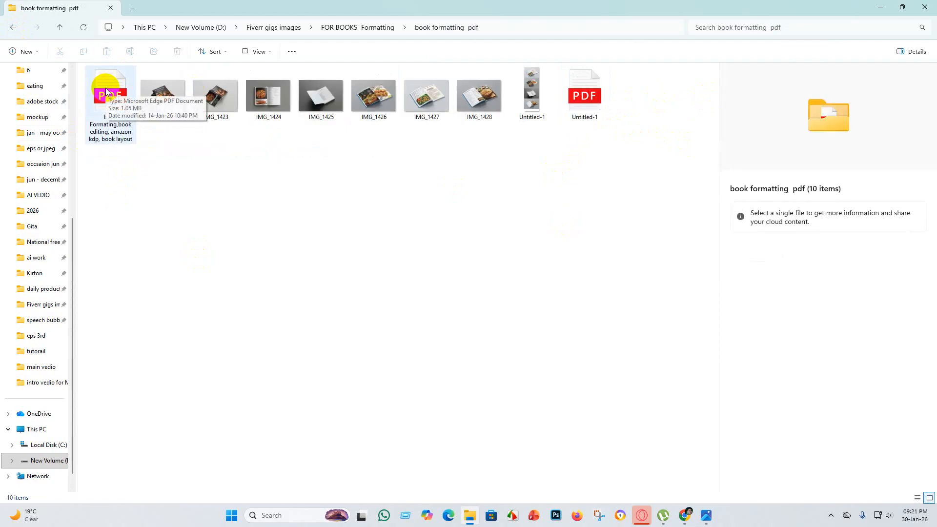
View the Untitled-1 PDF and both copies of the "Book Formating,book editing, amazon kdp, book layout" PDF to compare their contents.
double_click(594, 102)
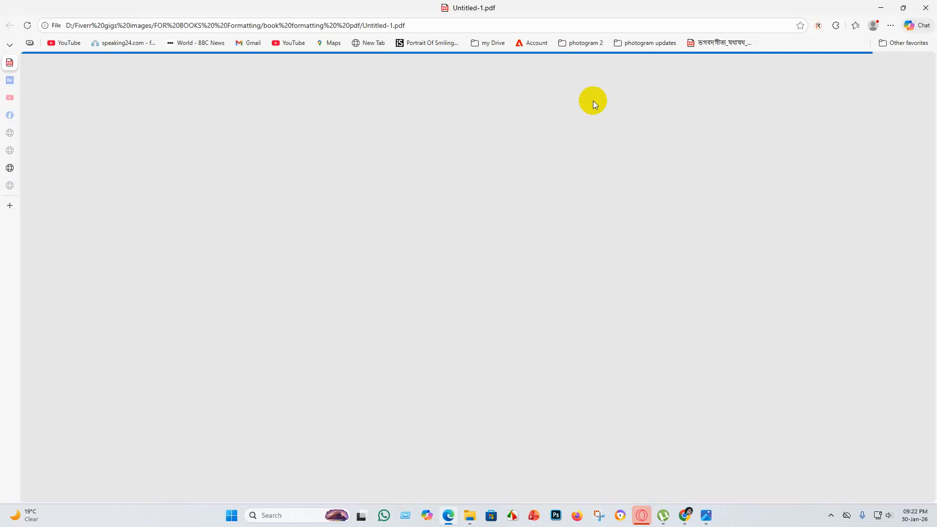
left_click(881, 7)
left_click(122, 97)
double_click(122, 98)
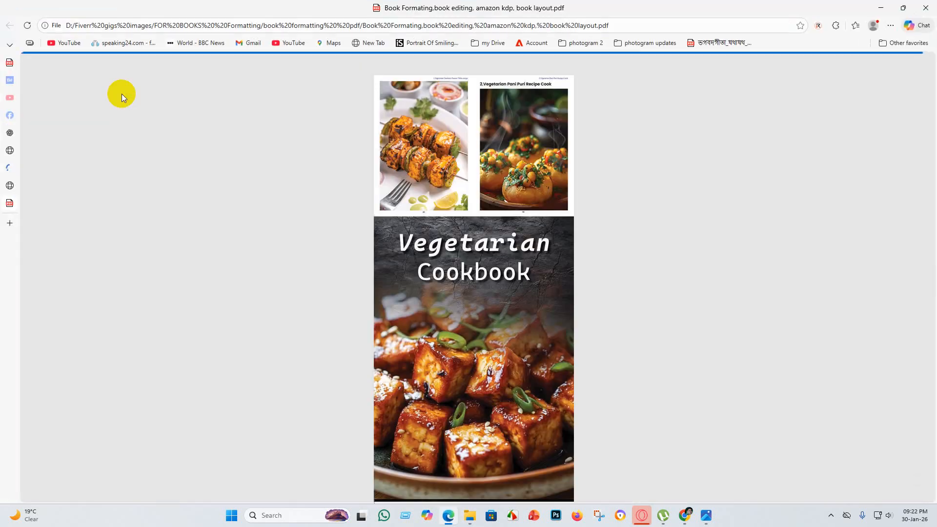
left_click(880, 8)
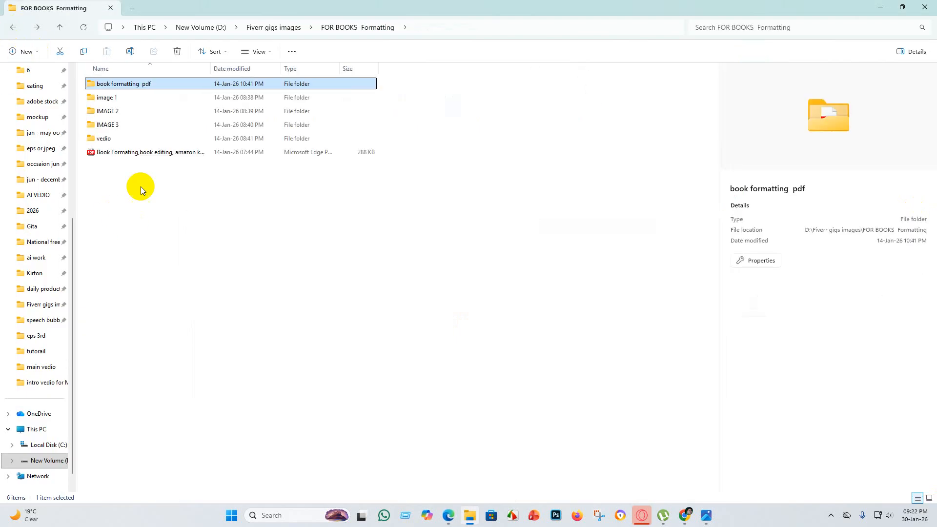
double_click(148, 152)
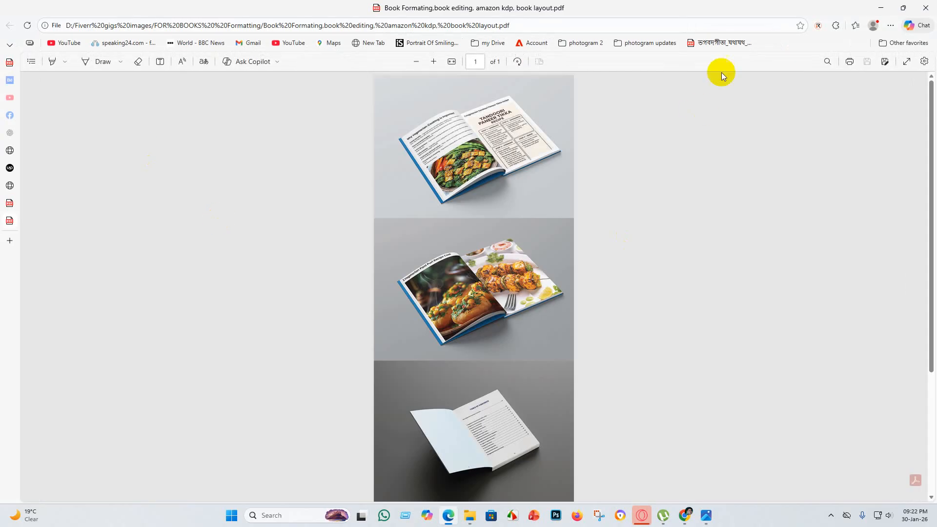
left_click(879, 8)
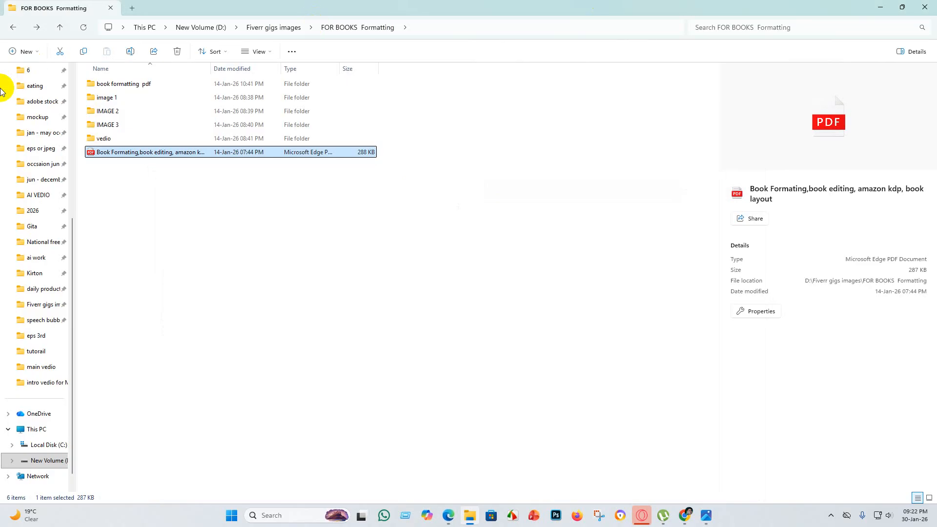
Delete the Untitled-1 PDF from the "book formatting pdf" folder.
double_click(153, 84)
left_click(591, 103)
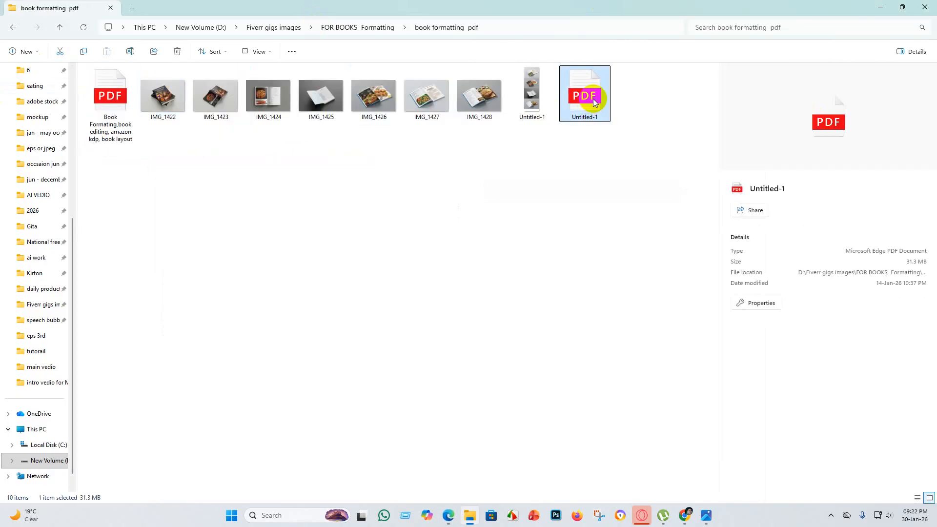
right_click(593, 101)
left_click(732, 110)
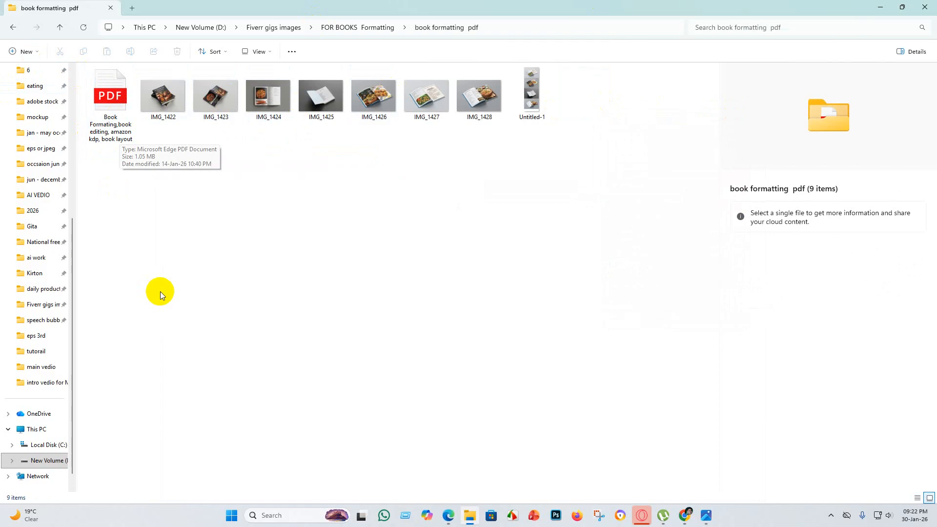
left_click(13, 27)
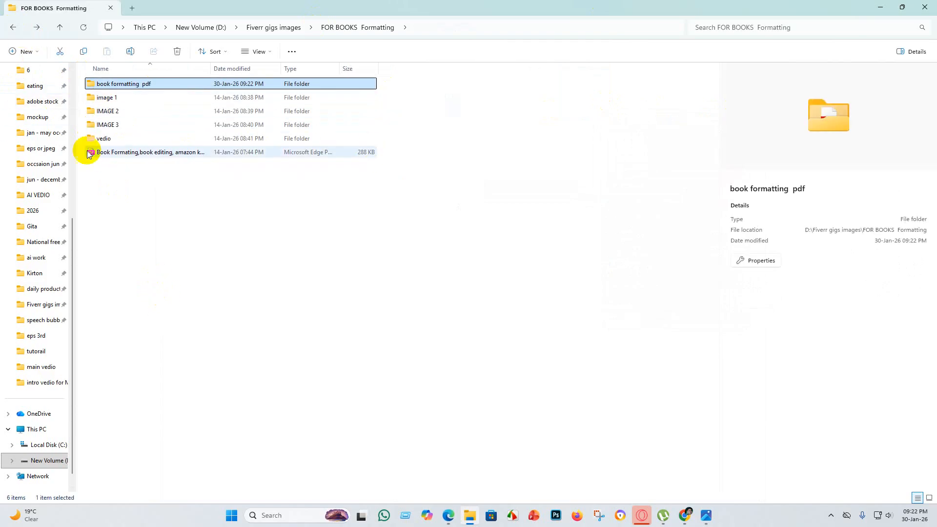
left_click(125, 155)
left_click_drag(126, 155, 139, 86)
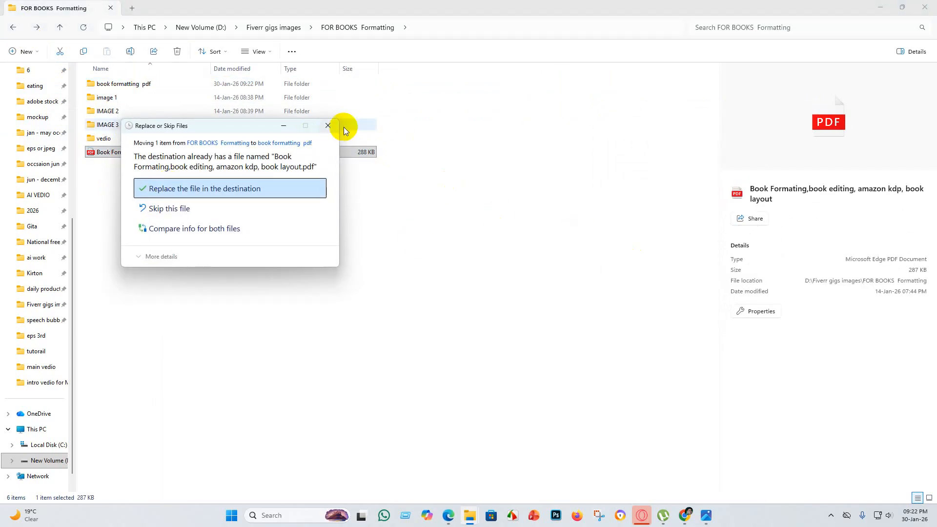
left_click(329, 128)
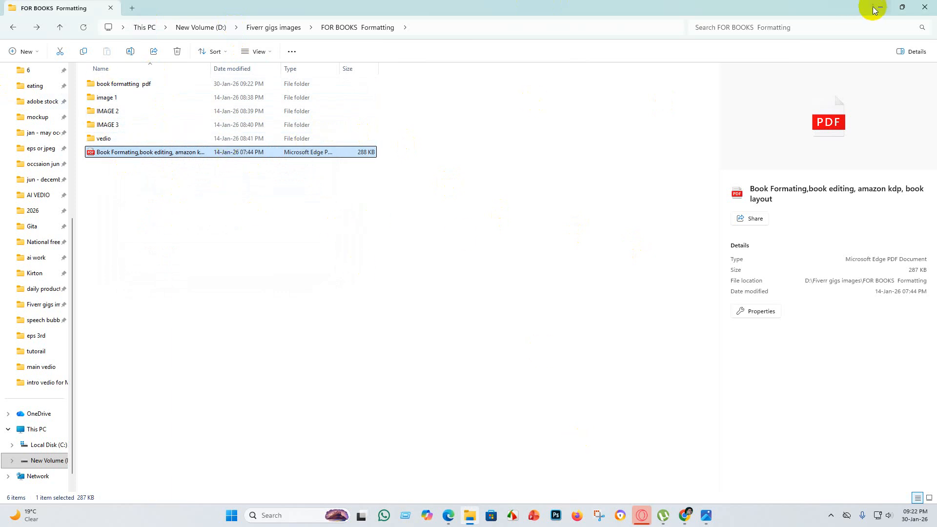
Switch to the Upwork project gallery in Chrome and browse for a project image in the upwork "Books Formatting" folder.
left_click(685, 516)
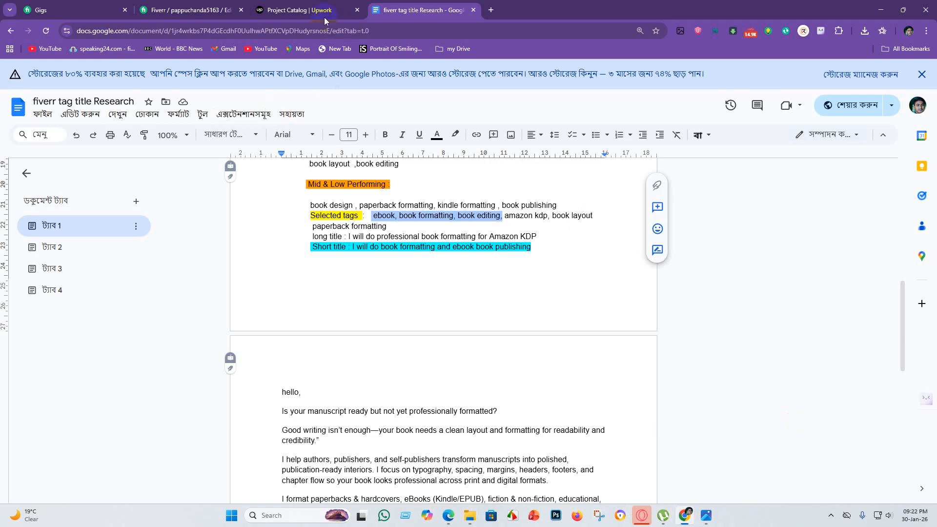
left_click(299, 10)
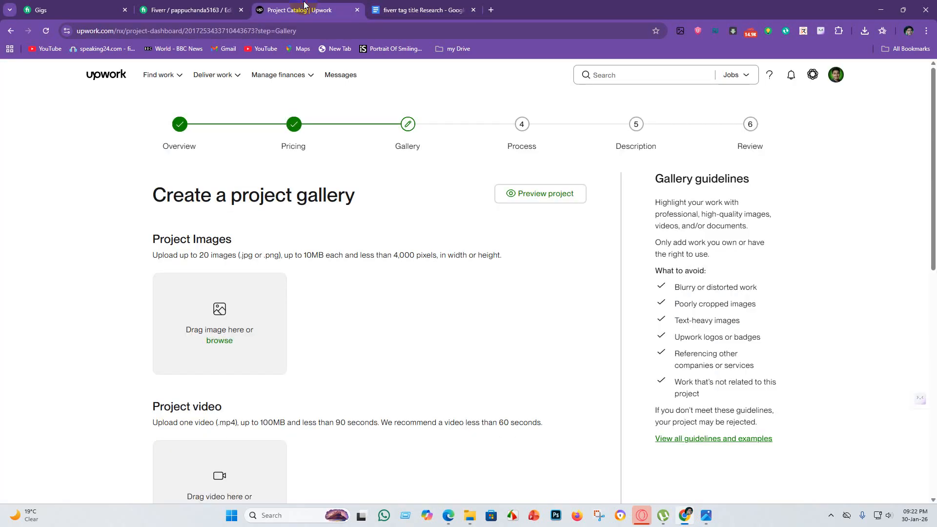
left_click(218, 341)
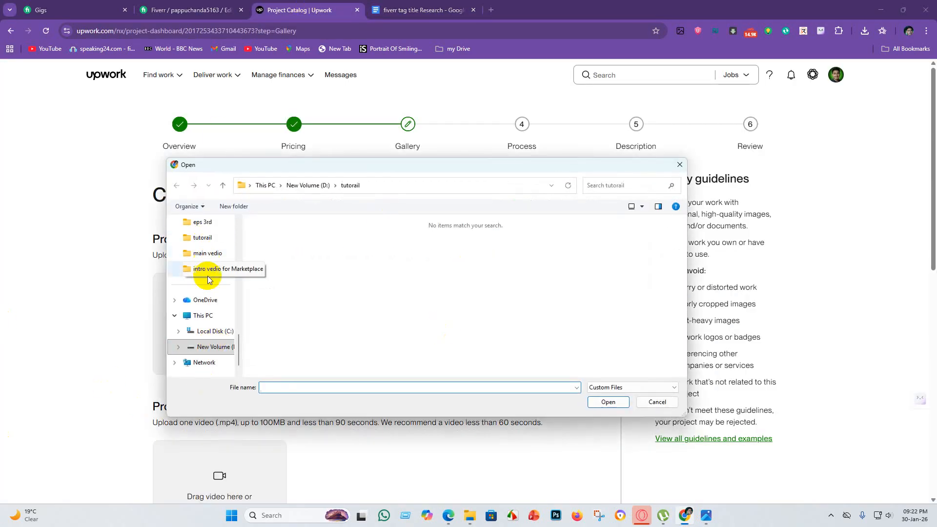
scroll(215, 283, "up", 2)
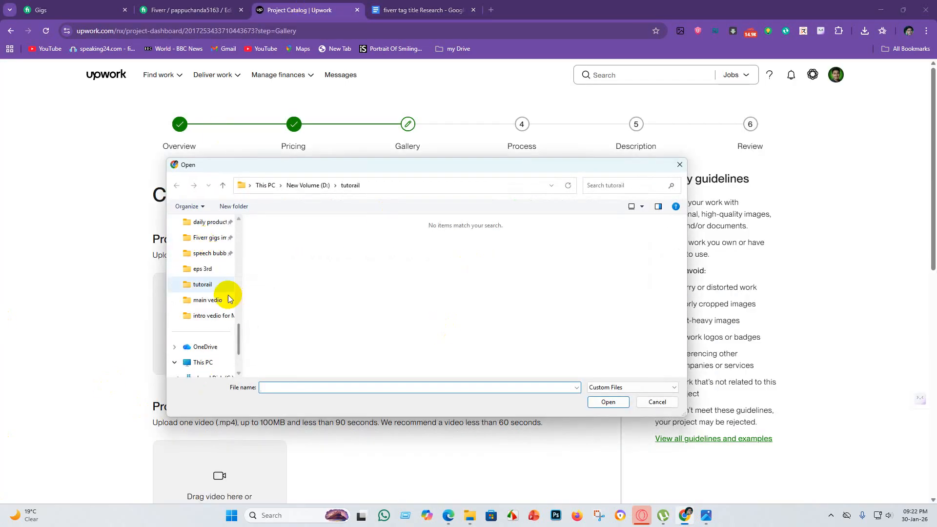
left_click(216, 239)
left_click(438, 244)
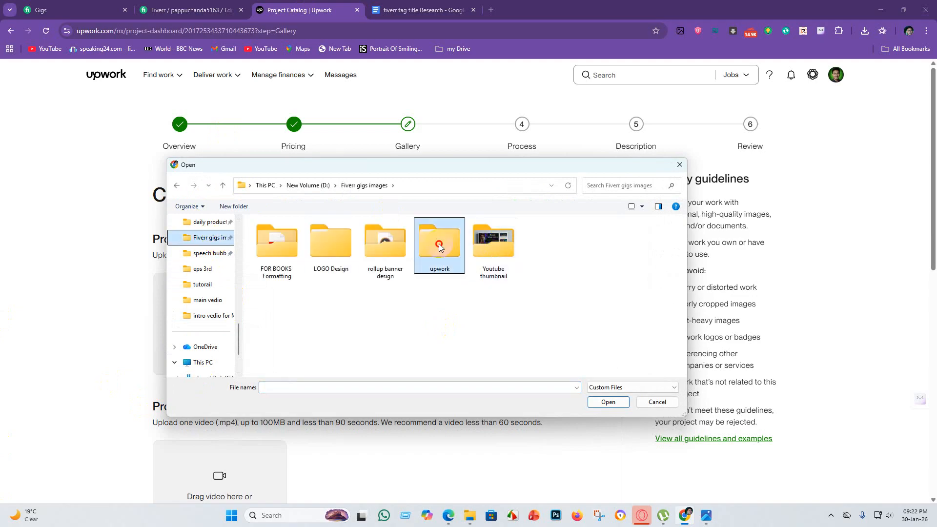
double_click(438, 244)
left_click(330, 236)
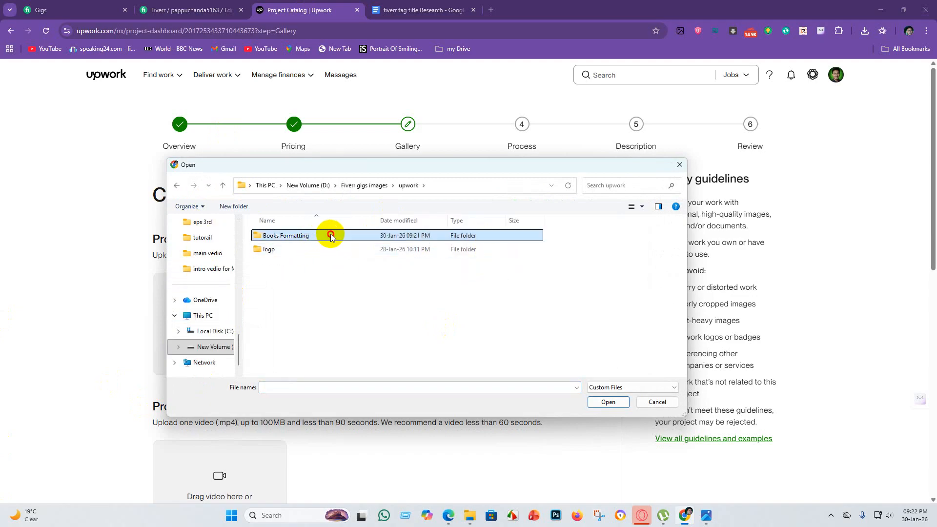
double_click(330, 236)
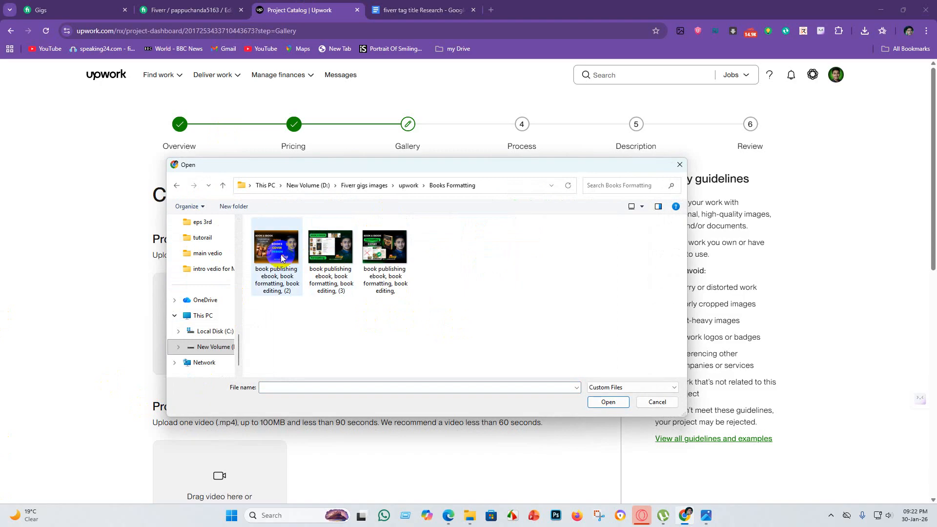
Load the "book publishing ebook, book formatting, book editing, (3)" image for upload as a project image.
left_click(281, 257)
left_click(331, 252)
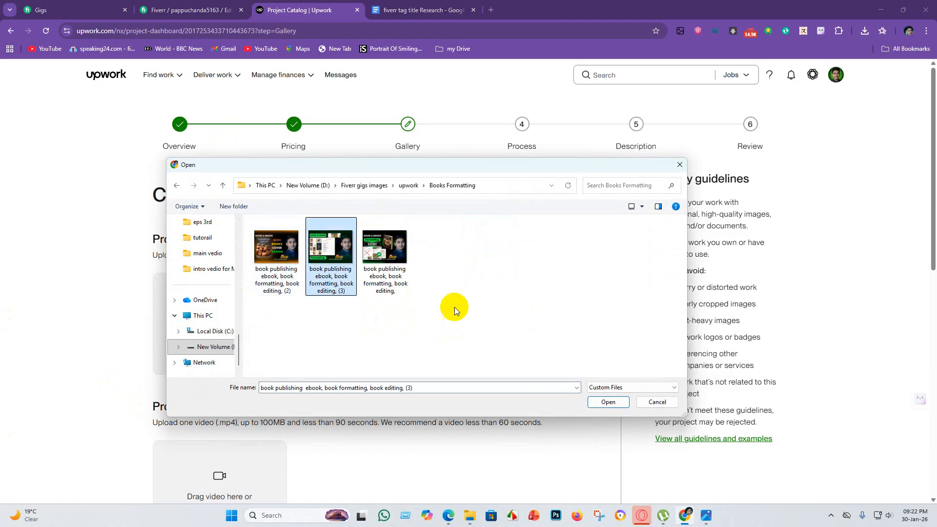
left_click(616, 403)
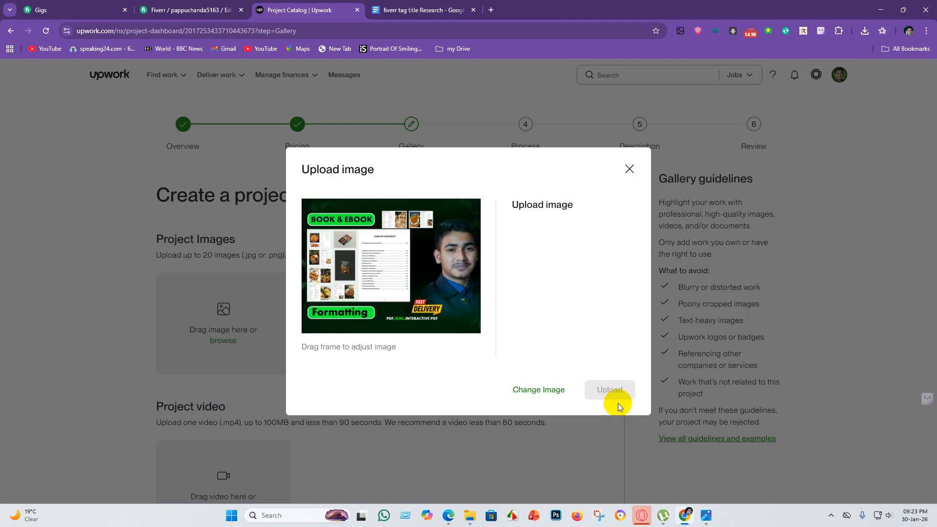
Change the image to upload to the unnumbered "book publishing ebook, book formatting, book editing," file.
left_click(532, 391)
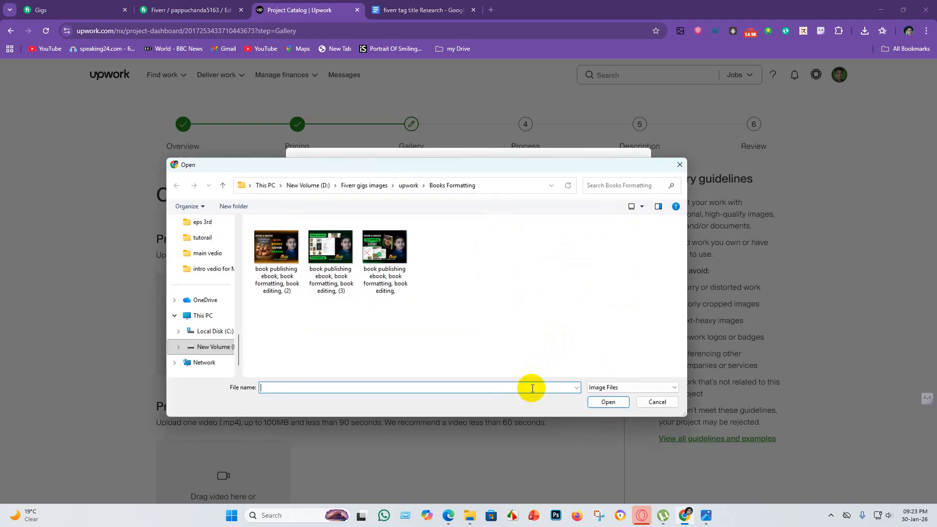
left_click(392, 264)
left_click(611, 403)
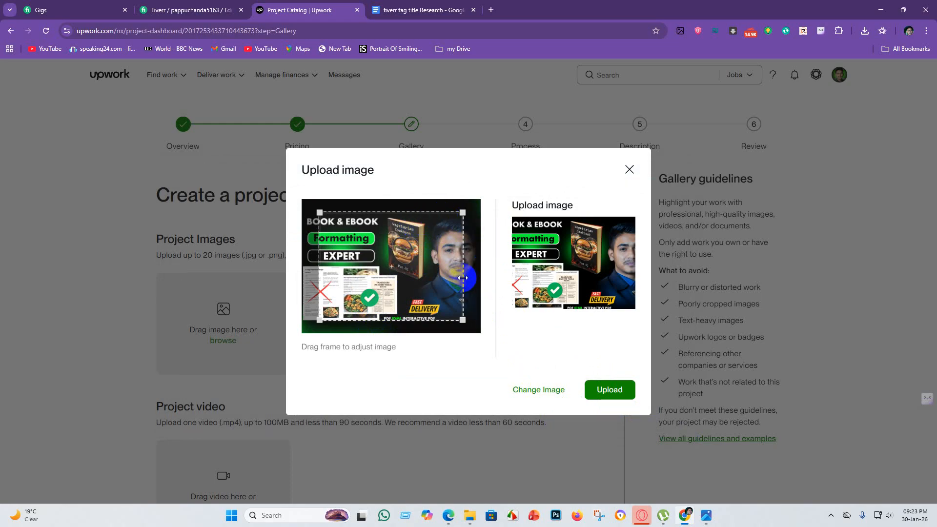
Expand the crop frame to cover the whole cover image and upload it to the project gallery.
left_click_drag(462, 277, 485, 274)
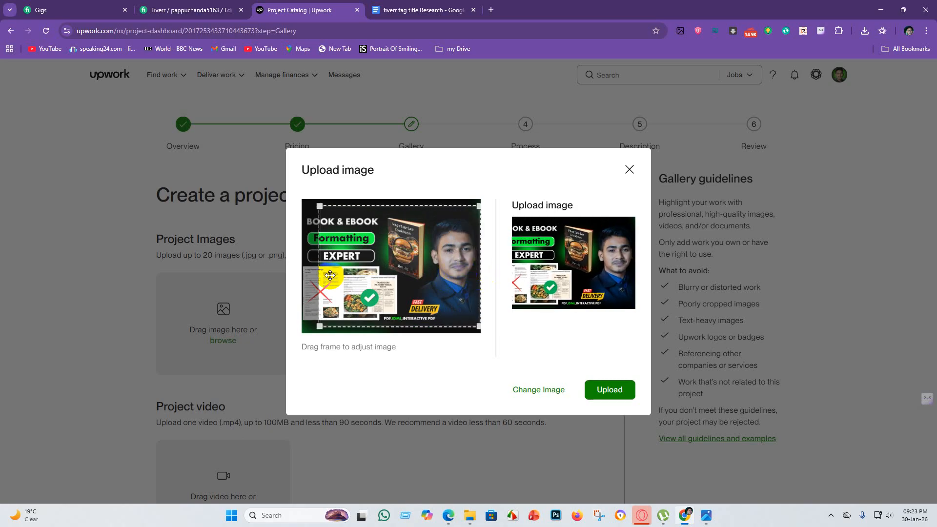
left_click_drag(319, 275, 302, 281)
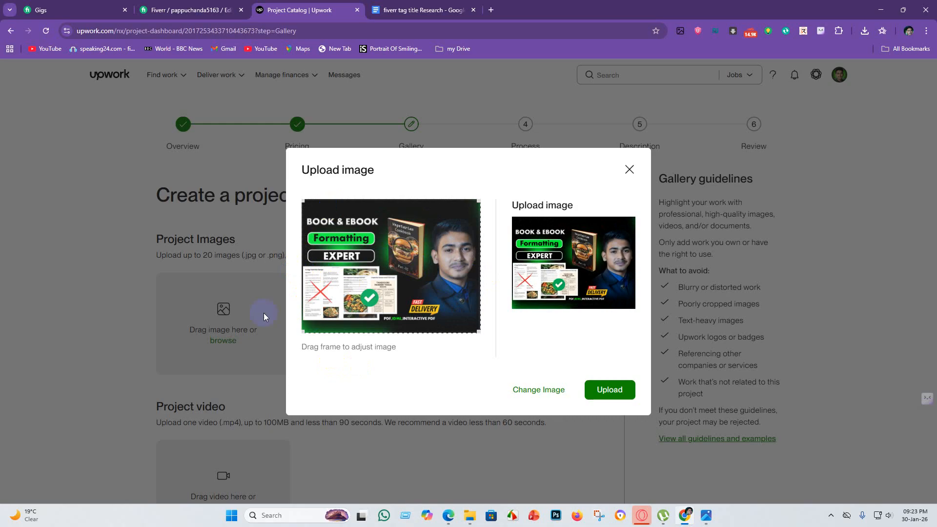
left_click(611, 391)
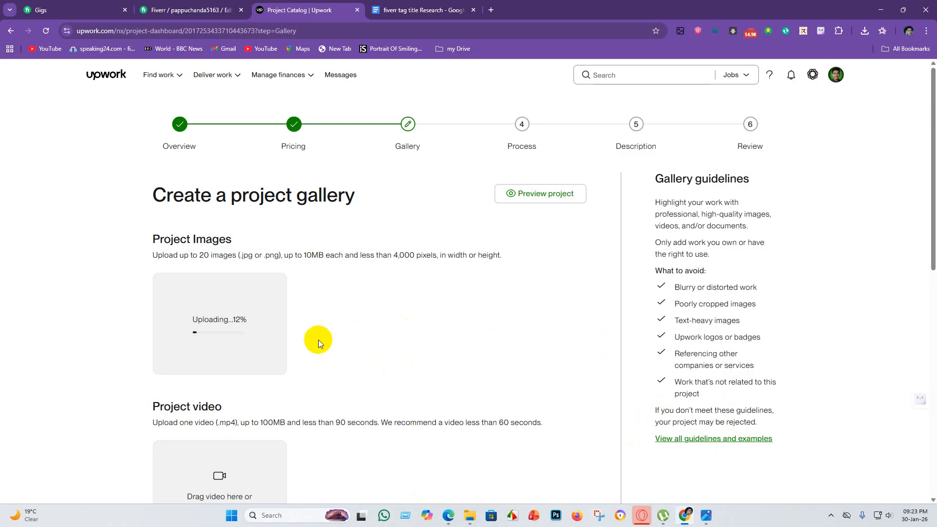
scroll(393, 354, "down", 4)
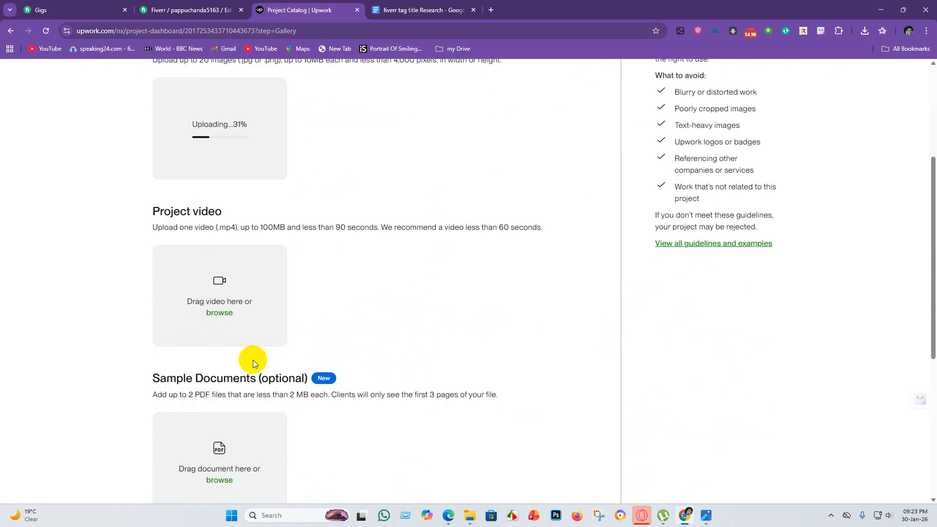
Upload the "Book Formating,book editing, amazon kdp, book layout" MP4 from the FOR BOOKS Formatting "vedio" folder as the project video.
scroll(294, 295, "up", 4)
scroll(294, 295, "down", 4)
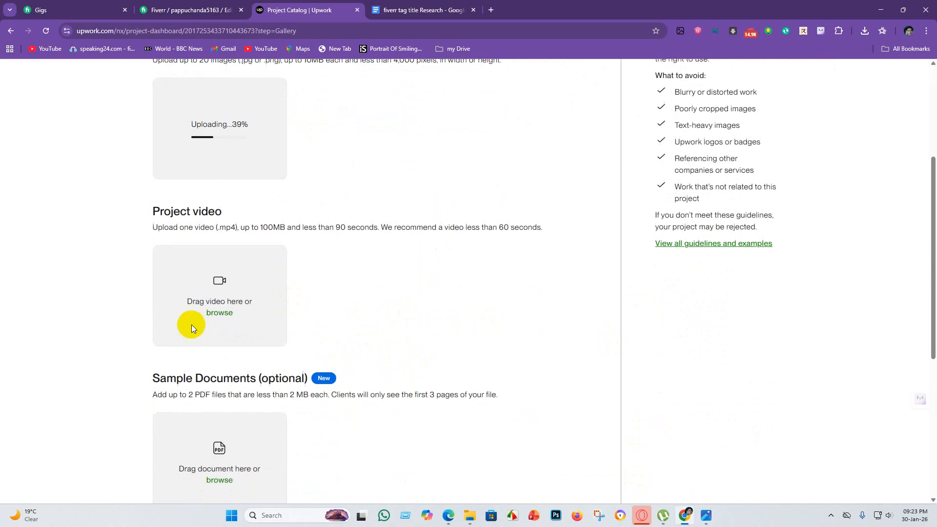
left_click(214, 315)
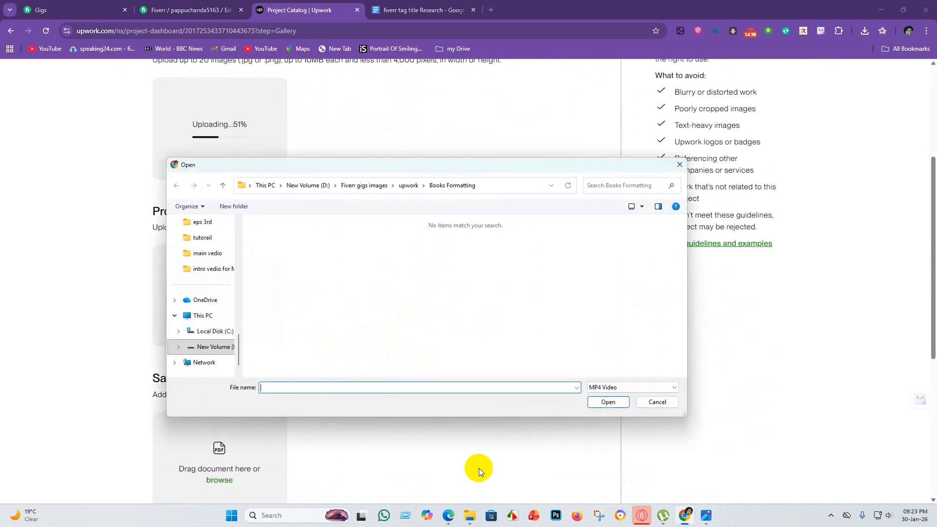
left_click(373, 185)
double_click(271, 254)
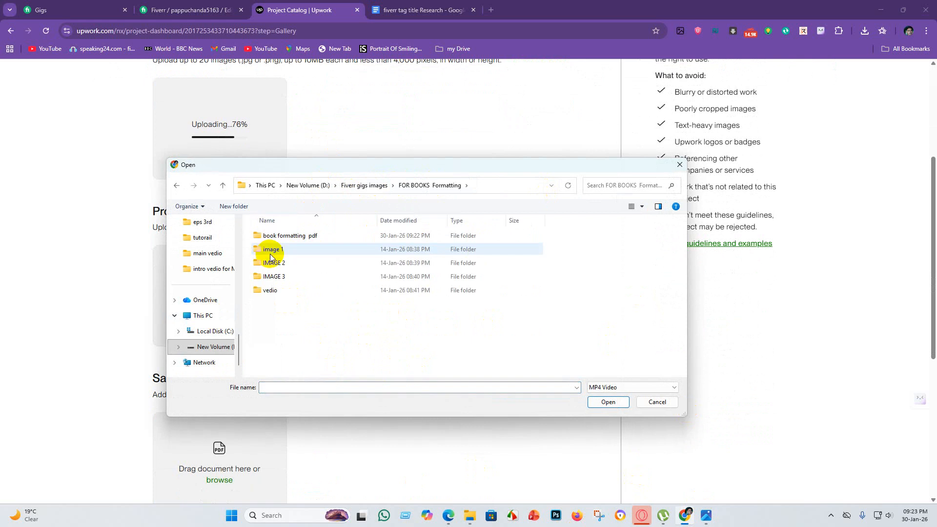
double_click(271, 290)
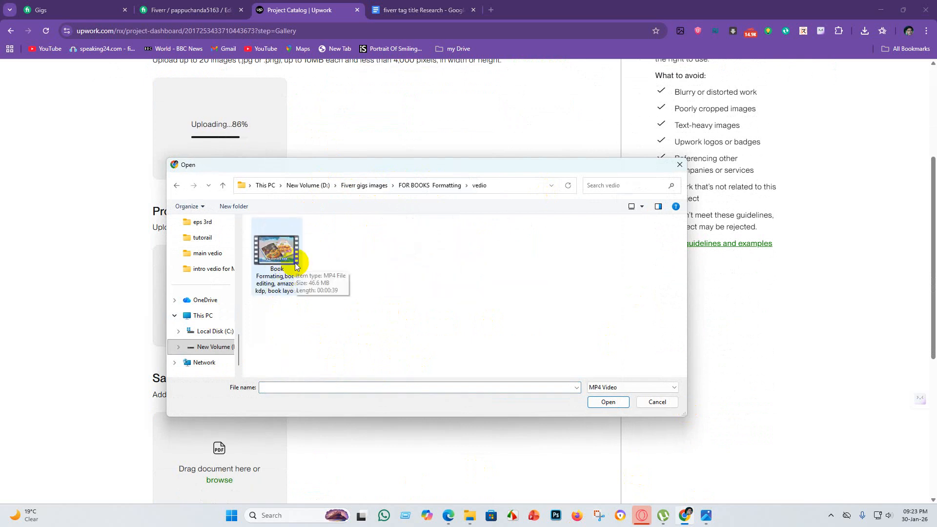
left_click(295, 264)
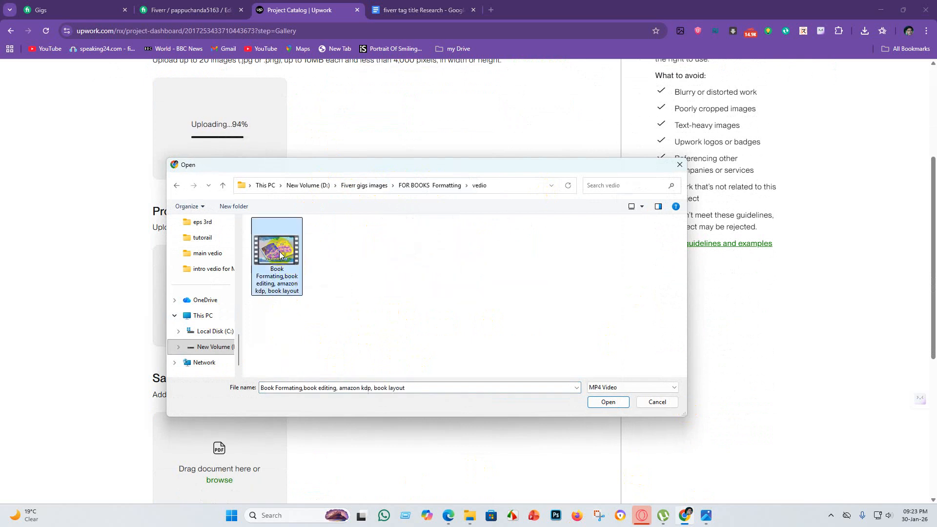
left_click(608, 401)
Upload the "Book Formating,book editing, amazon kdp, book layout" PDF from the "book formatting pdf" folder as a sample document.
scroll(320, 338, "down", 4)
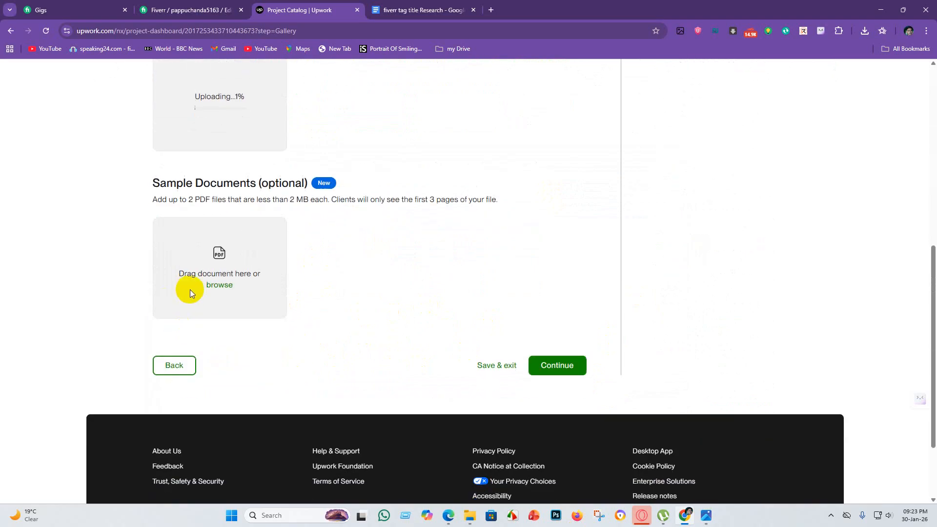
left_click(219, 286)
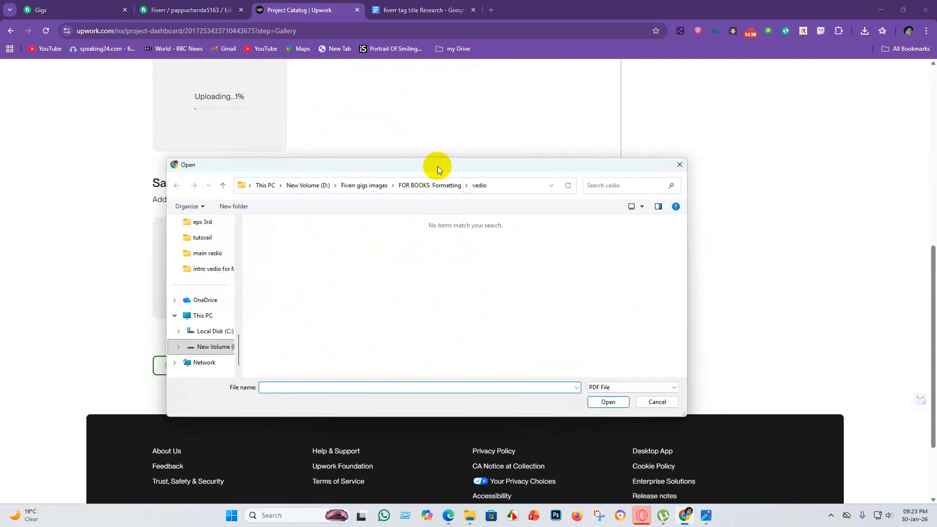
left_click(427, 185)
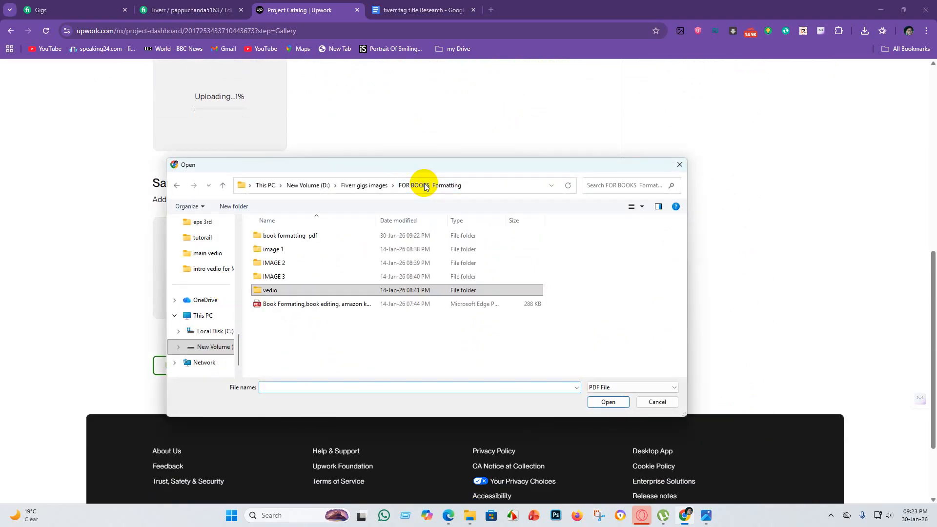
left_click(292, 303)
left_click(314, 238)
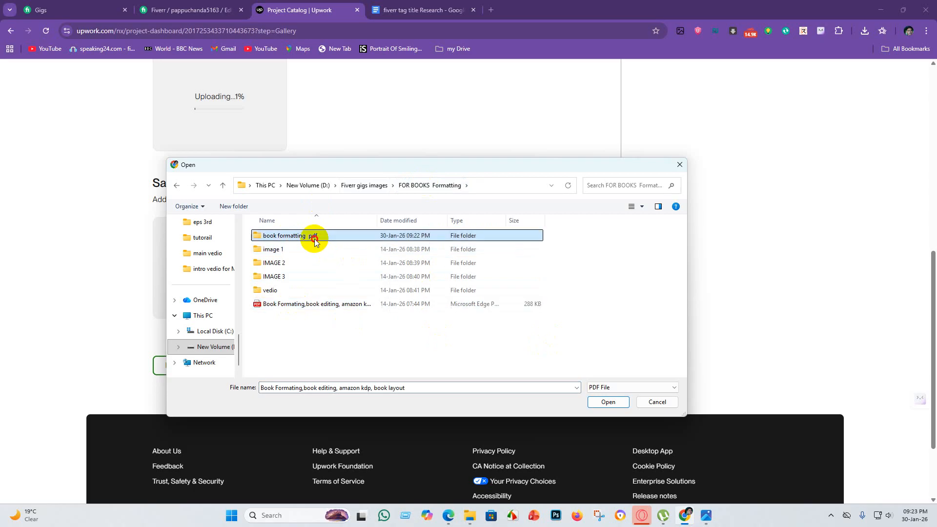
double_click(314, 237)
left_click(277, 254)
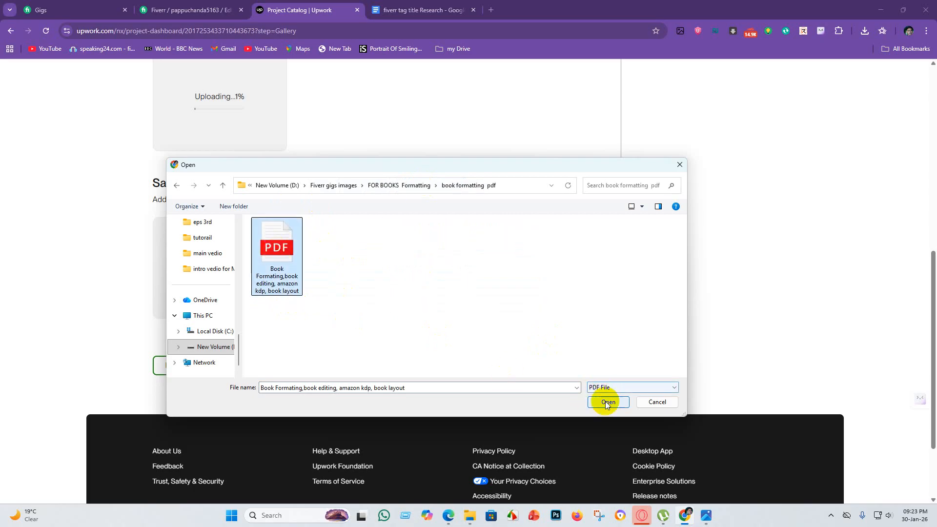
left_click(607, 401)
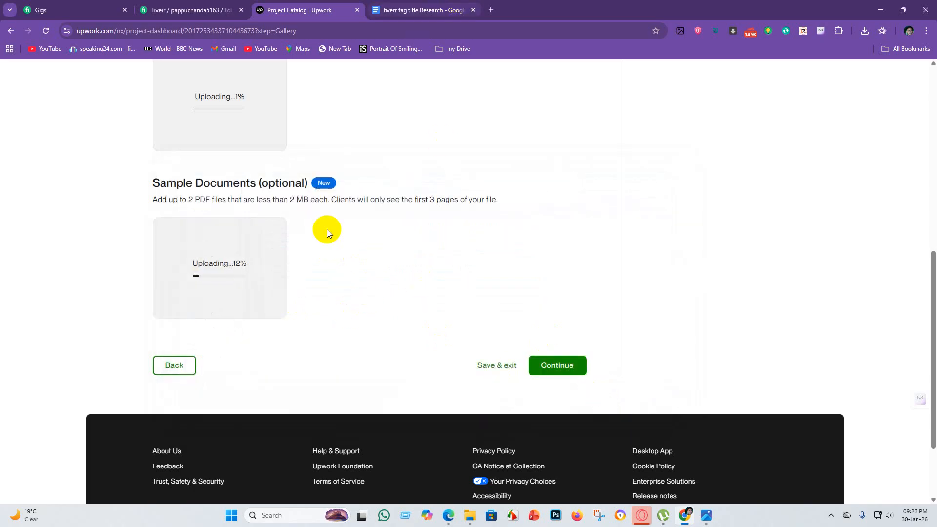
scroll(327, 230, "up", 7)
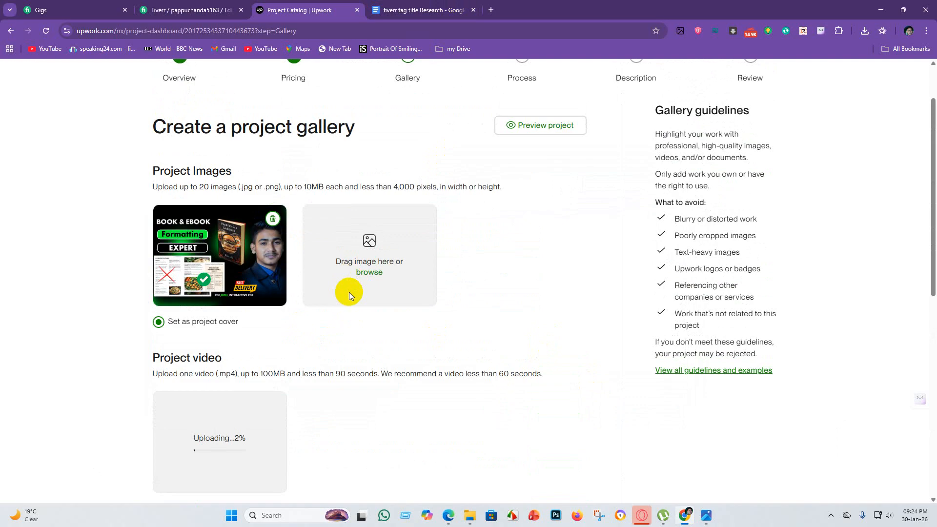
scroll(364, 297, "down", 7)
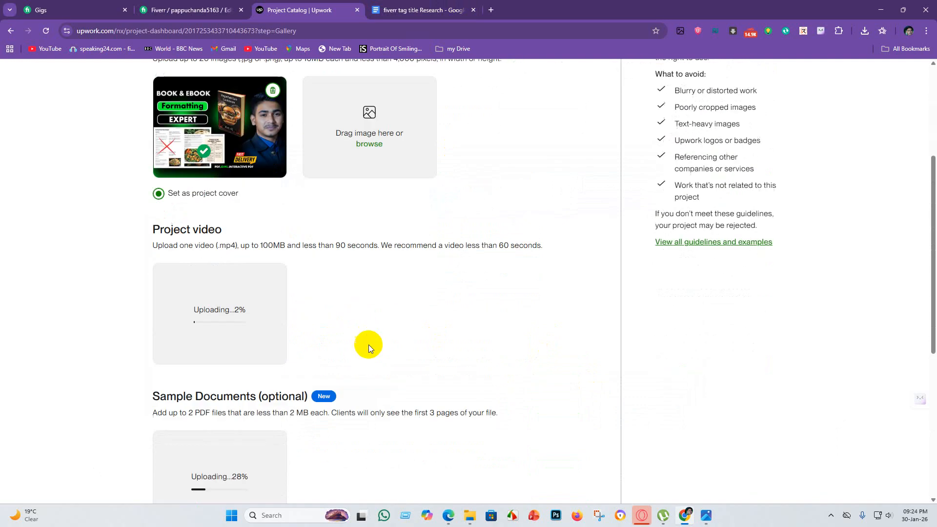
scroll(374, 327, "up", 7)
scroll(366, 307, "down", 7)
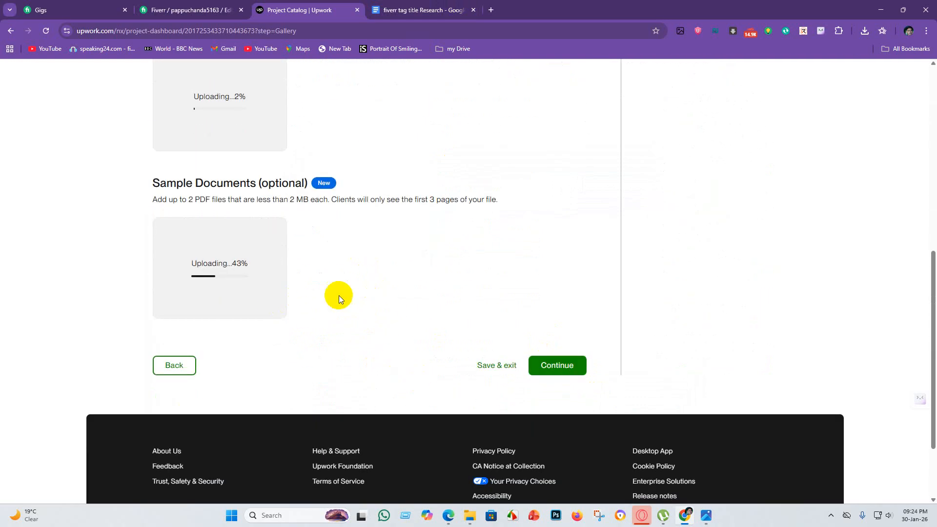
scroll(377, 292, "up", 7)
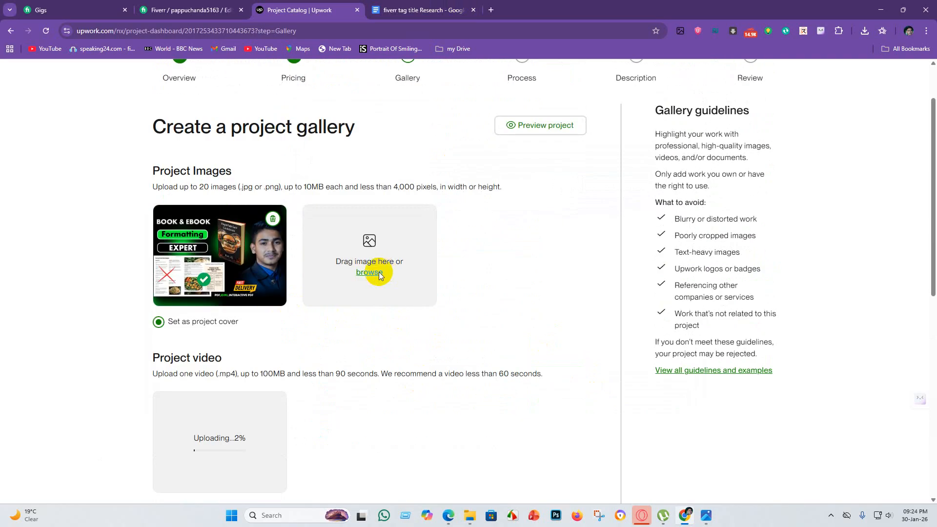
scroll(342, 279, "down", 6)
Load the "book publishing ebook, book formatting, book editing, (3)" image from the upwork "Books Formatting" folder as the second project image.
scroll(333, 341, "up", 6)
left_click(377, 274)
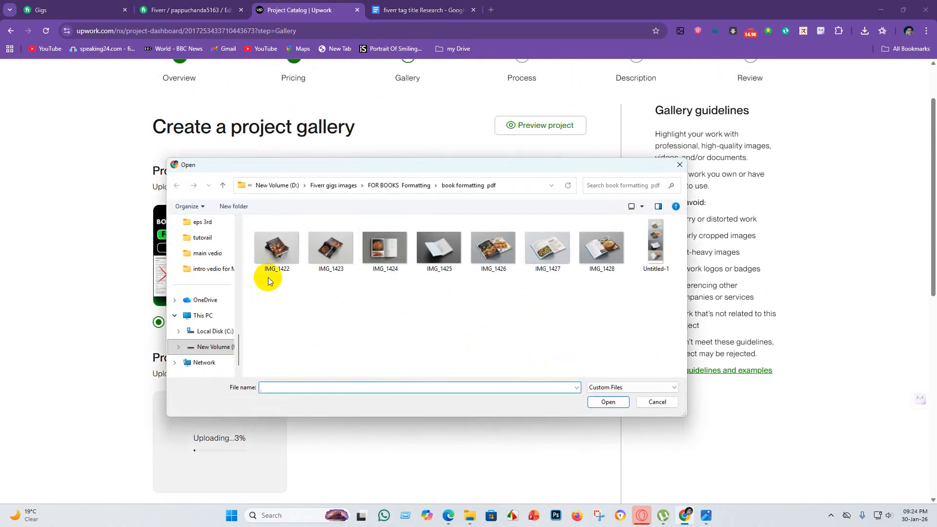
left_click(412, 185)
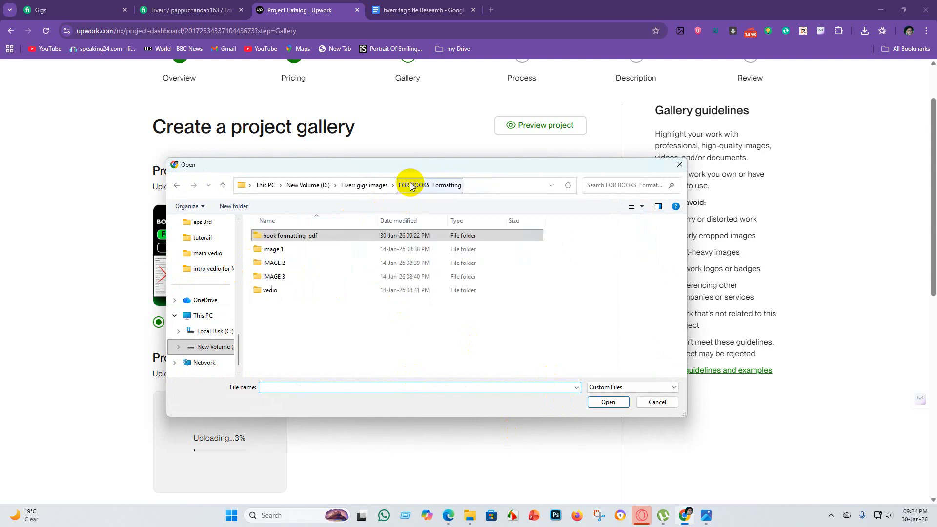
left_click(360, 185)
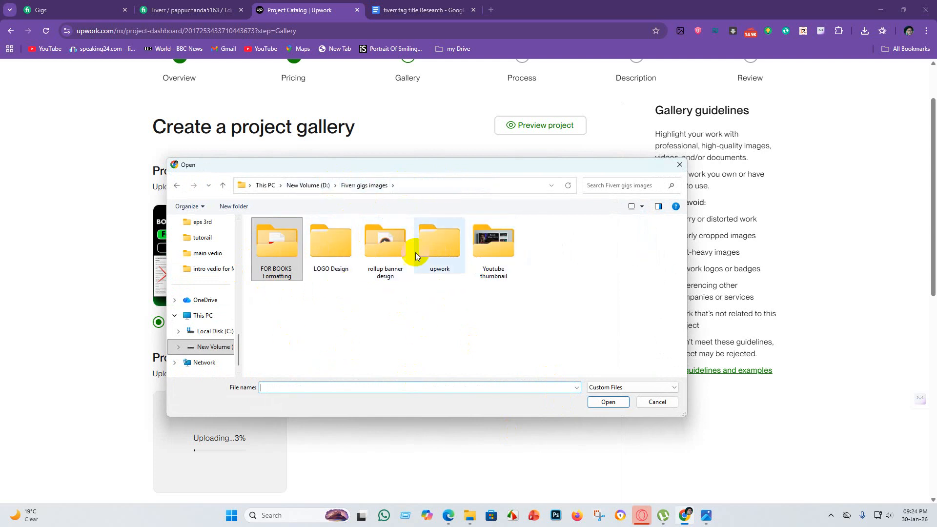
double_click(443, 243)
double_click(326, 235)
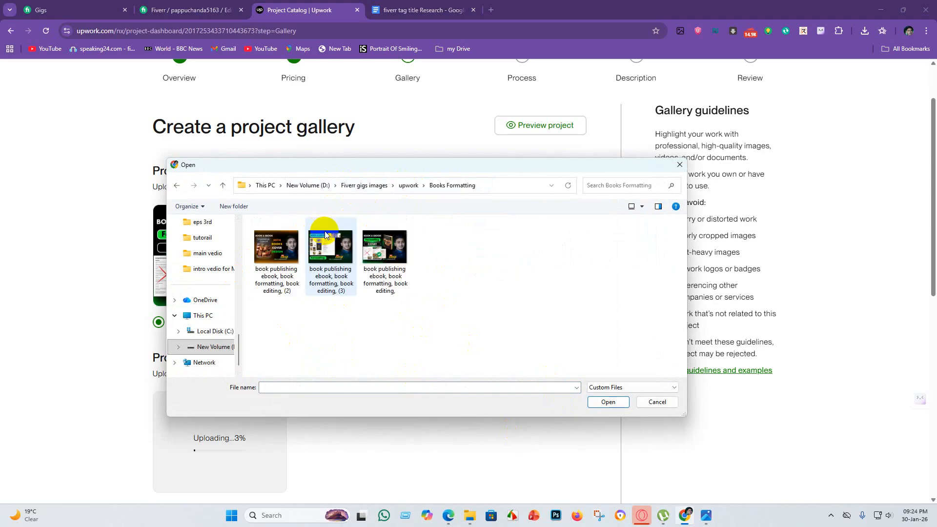
left_click(331, 258)
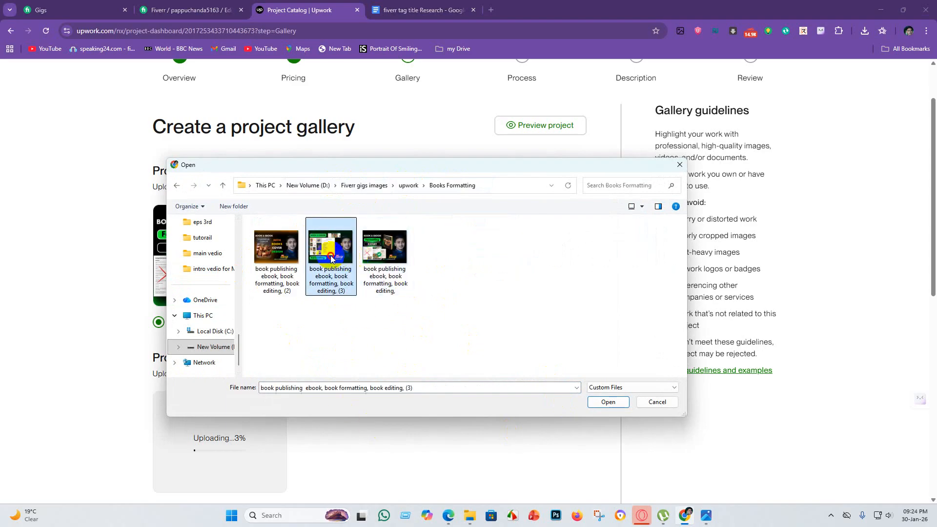
left_click(604, 402)
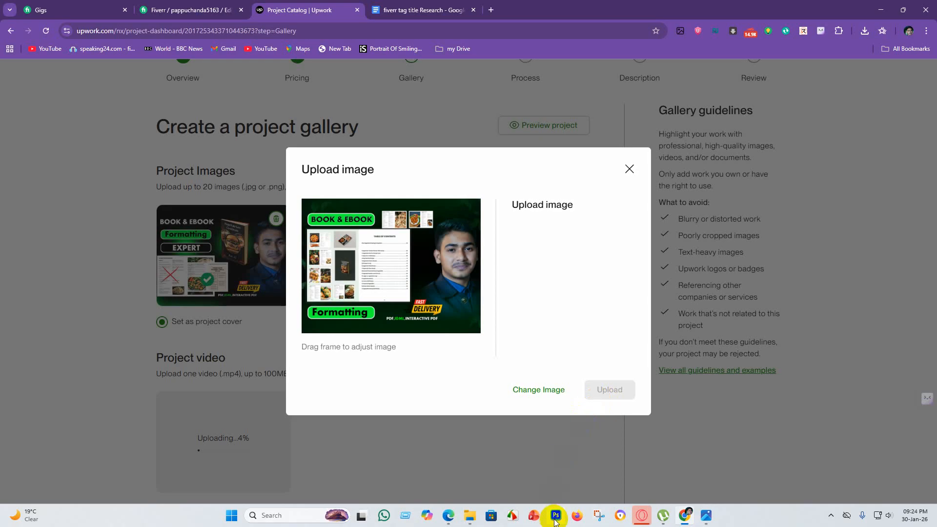
Expand the crop frame to cover the whole second image and upload it to the project gallery.
left_click_drag(462, 320, 478, 335)
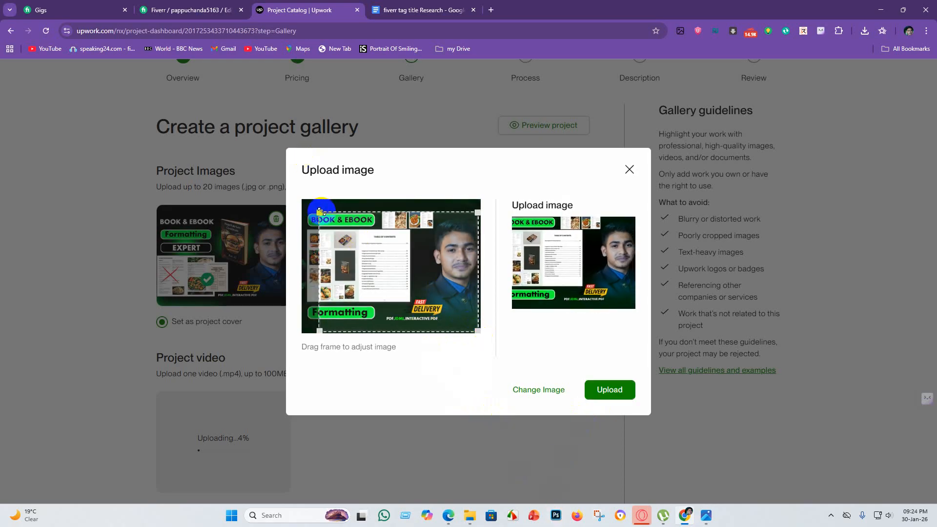
left_click_drag(320, 212, 295, 200)
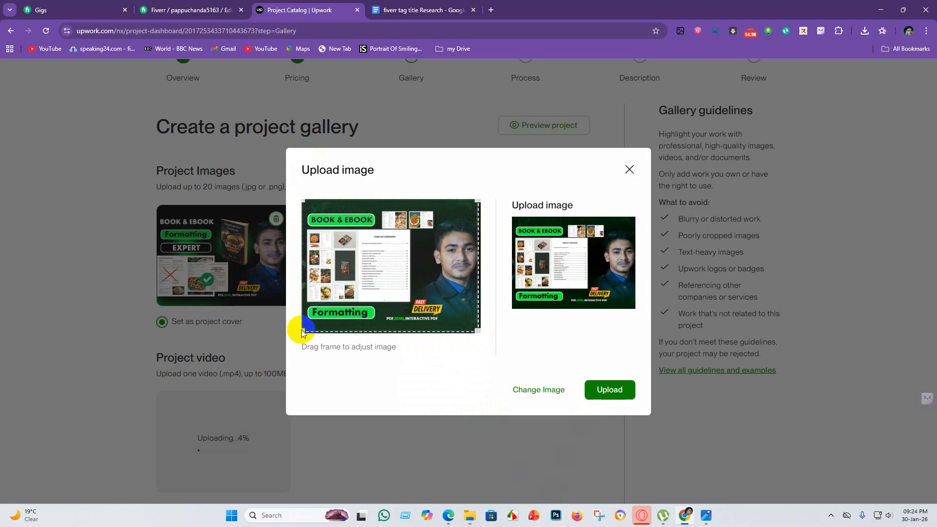
left_click_drag(301, 333, 302, 336)
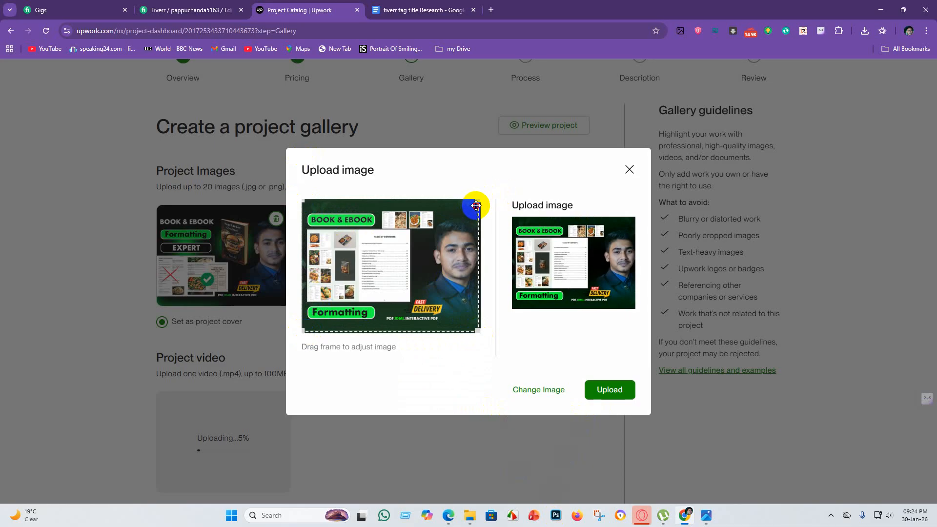
left_click_drag(475, 206, 479, 205)
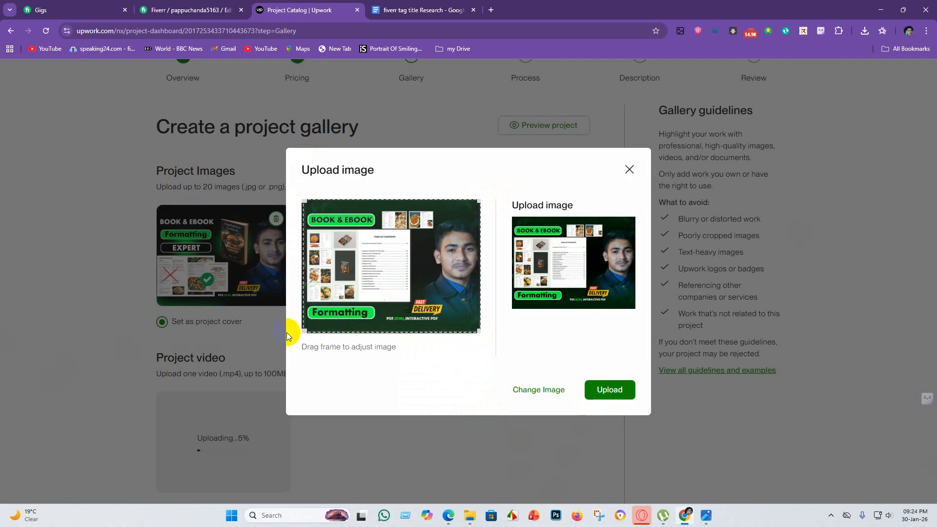
left_click_drag(304, 330, 301, 332)
left_click(616, 396)
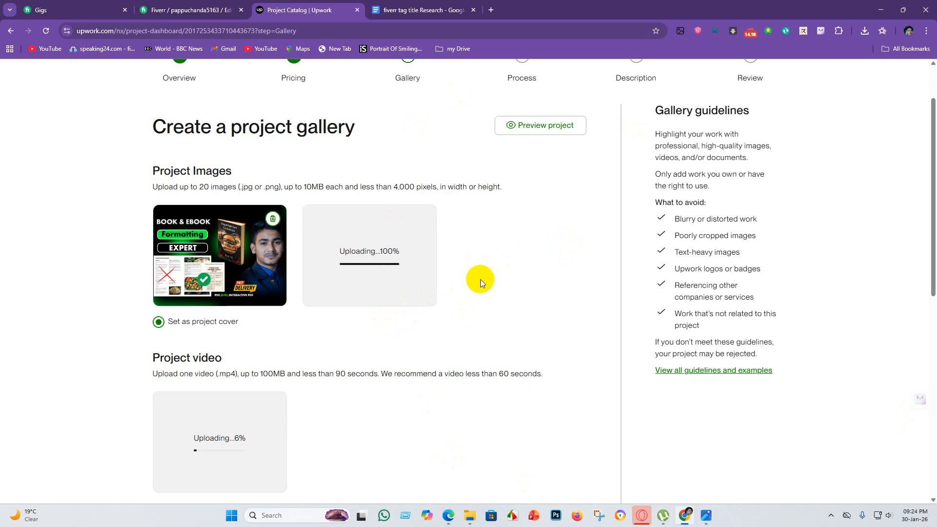
Add the "book publishing ebook, book formatting, book editing, (2)" image as the third project image, with the crop frame covering all of it.
left_click(518, 274)
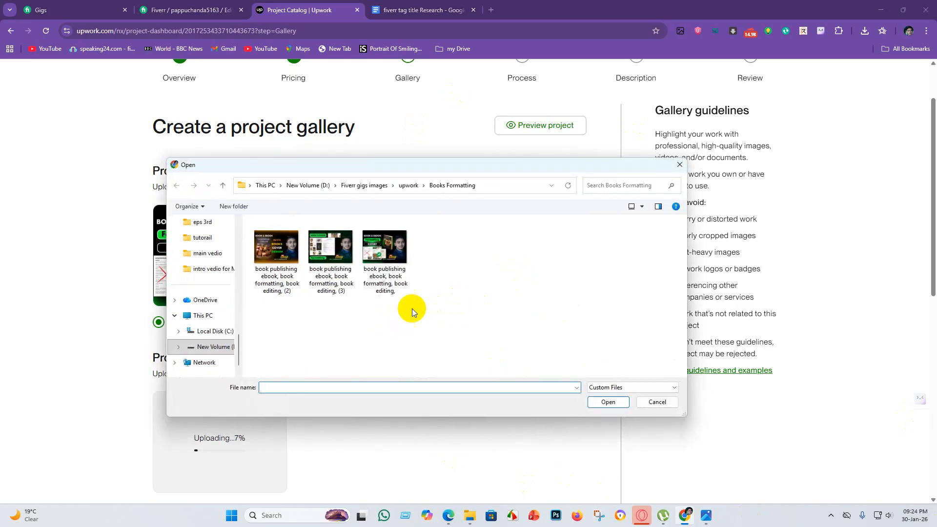
left_click(277, 249)
left_click(608, 402)
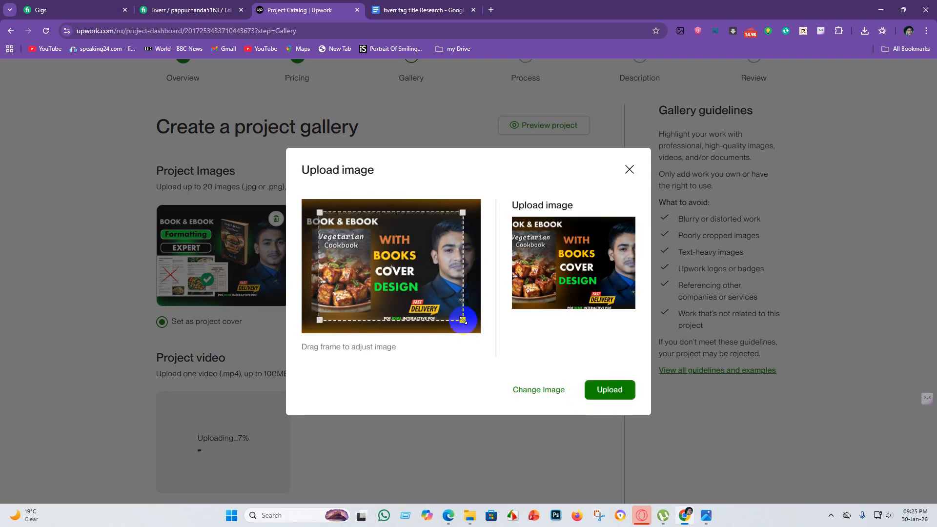
mouse_move(463, 321)
left_mouse_down()
mouse_move(480, 337)
mouse_move(477, 331)
left_mouse_up()
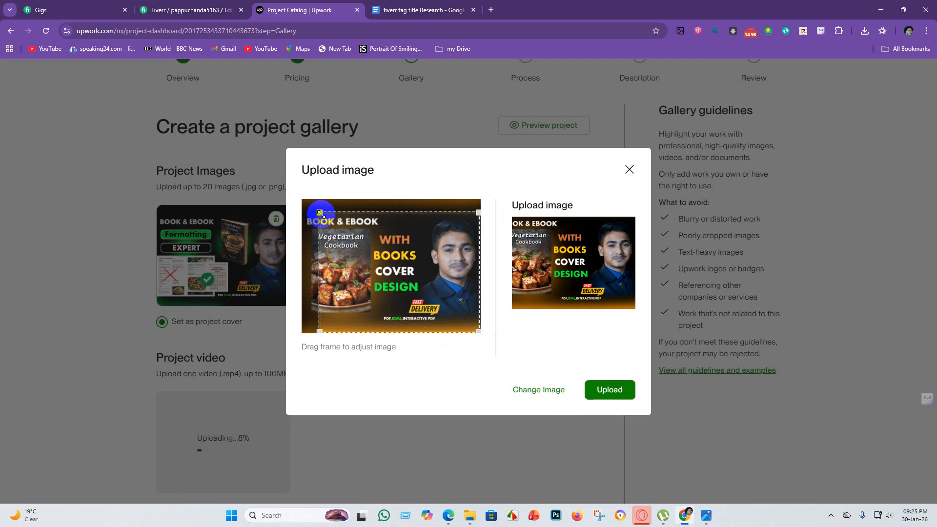
left_click_drag(320, 213, 295, 203)
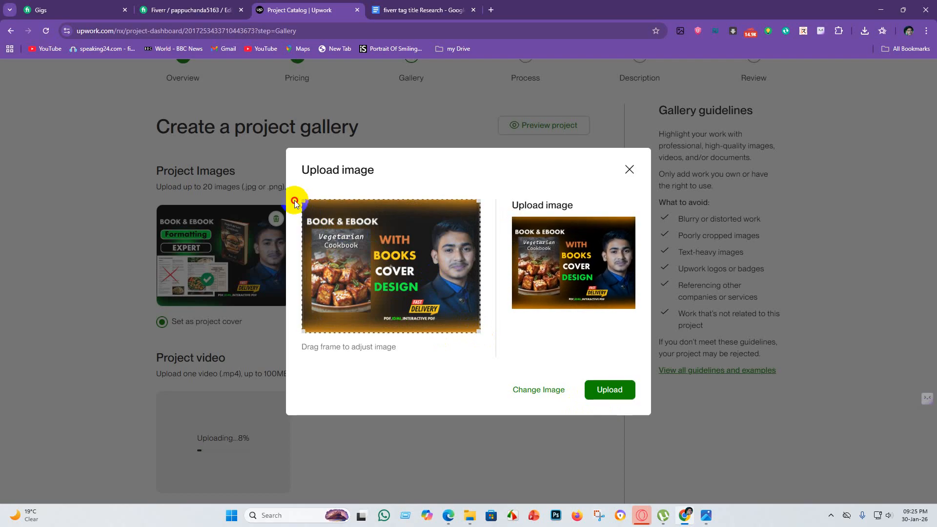
left_click(626, 388)
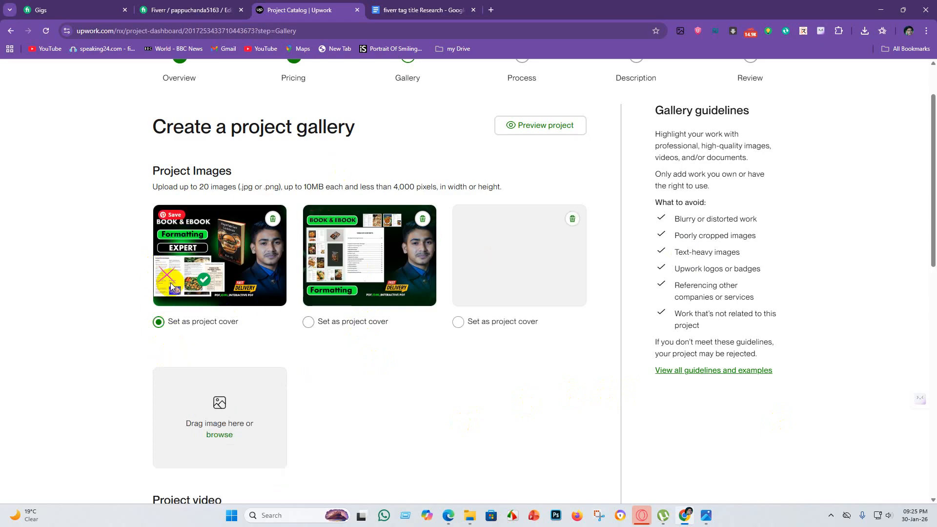
Set the first "Book & Ebook Formatting Expert" image as the project cover and review the gallery's images, video and sample document.
left_click(169, 323)
scroll(288, 333, "down", 3)
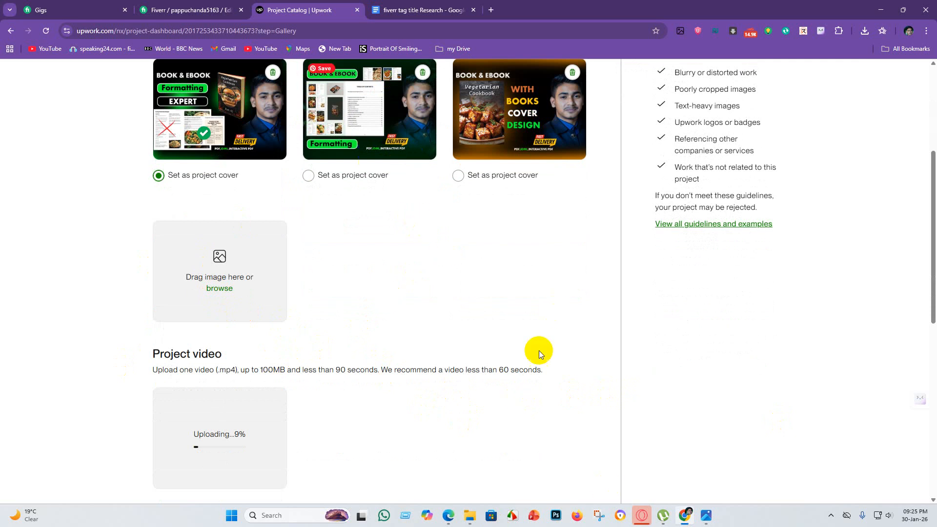
scroll(385, 264, "up", 3)
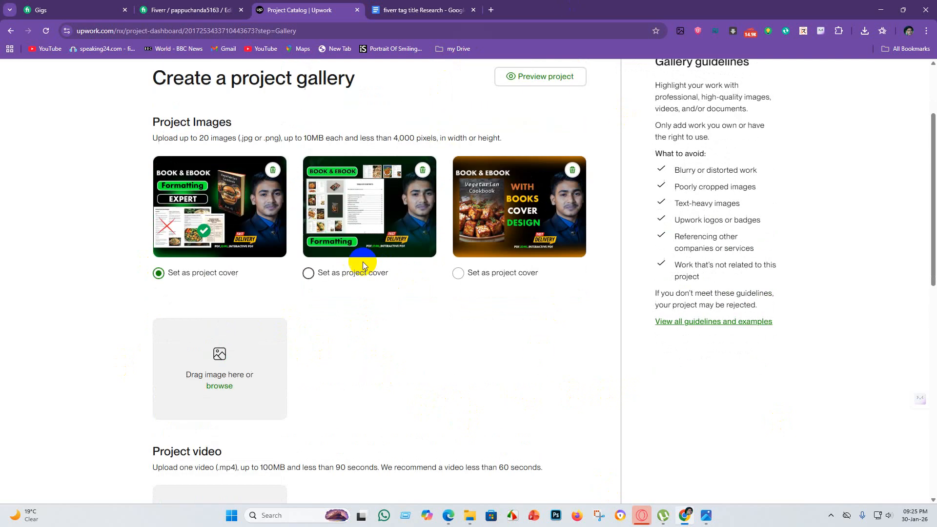
scroll(361, 268, "down", 9)
scroll(338, 271, "up", 3)
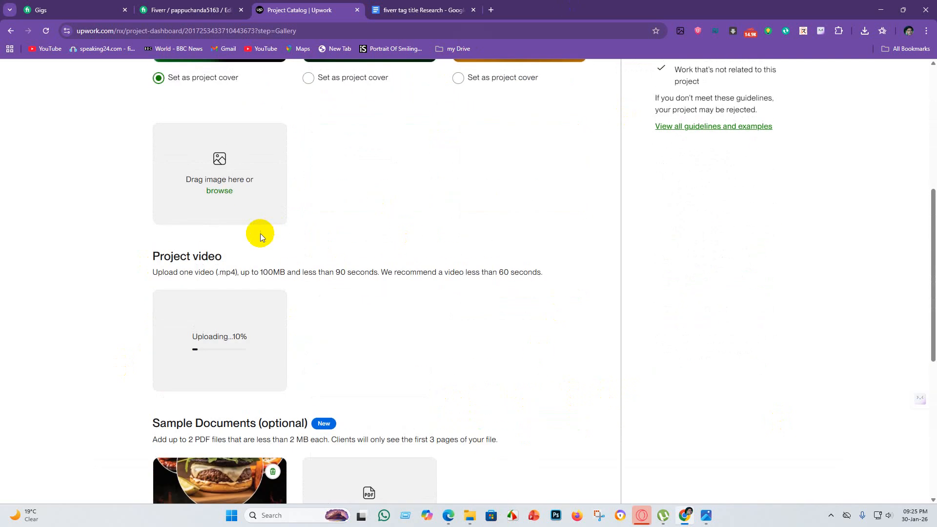
scroll(295, 219, "up", 5)
scroll(317, 226, "down", 5)
scroll(464, 190, "up", 2)
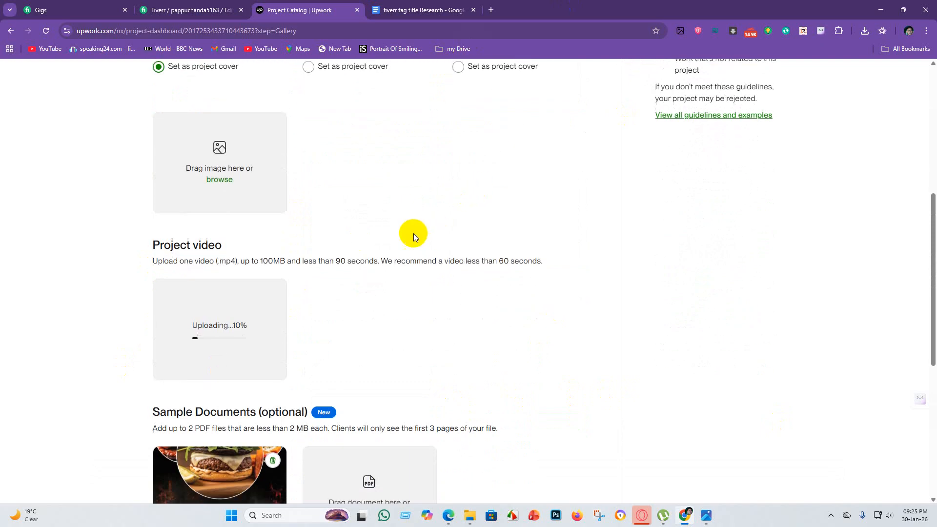
scroll(254, 258, "up", 2)
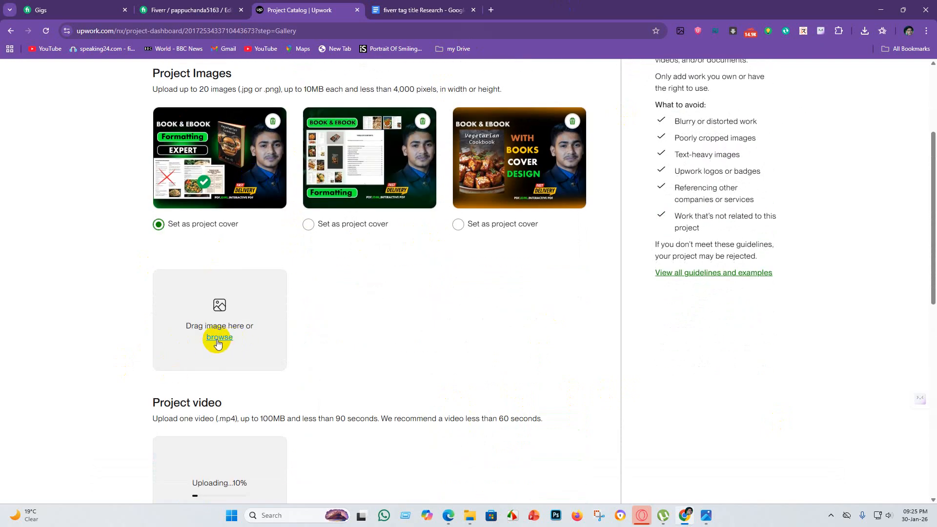
left_click(218, 344)
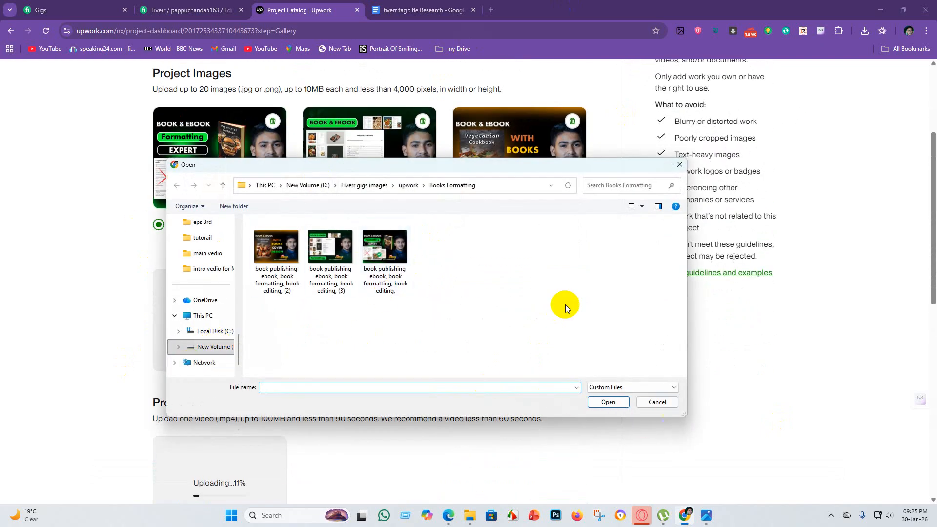
left_click(664, 403)
Add the PDF "Book Formating,book editing, amazon kdp, book layout" from the "FOR BOOKS Formatting" folder as the second sample document.
scroll(165, 263, "down", 10)
scroll(328, 265, "up", 2)
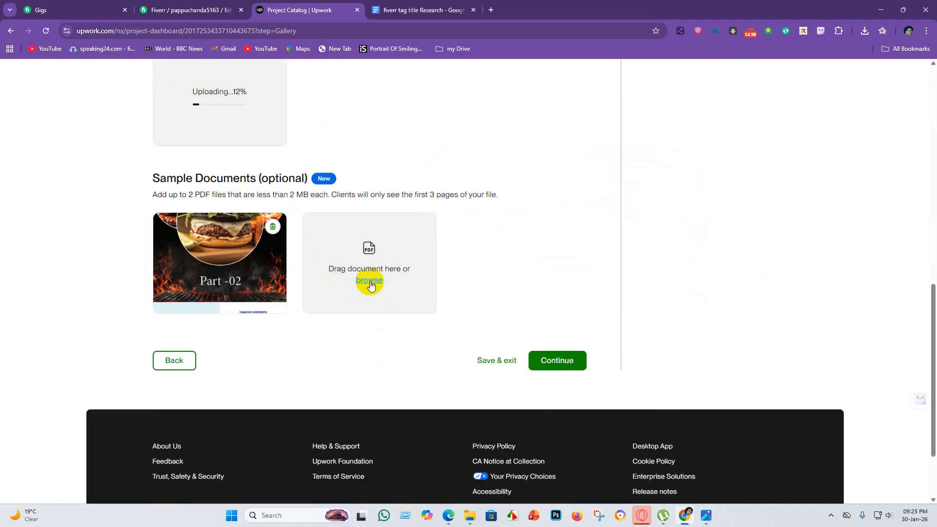
left_click(370, 285)
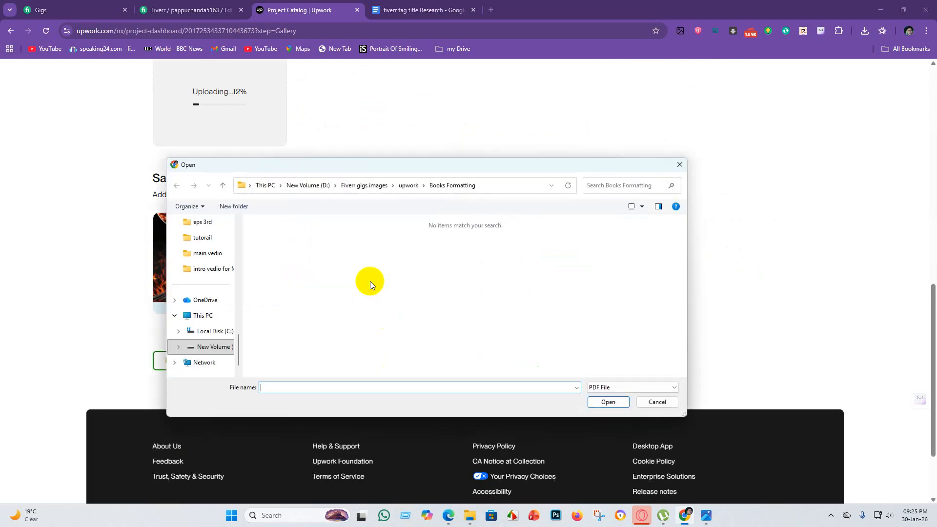
left_click(389, 185)
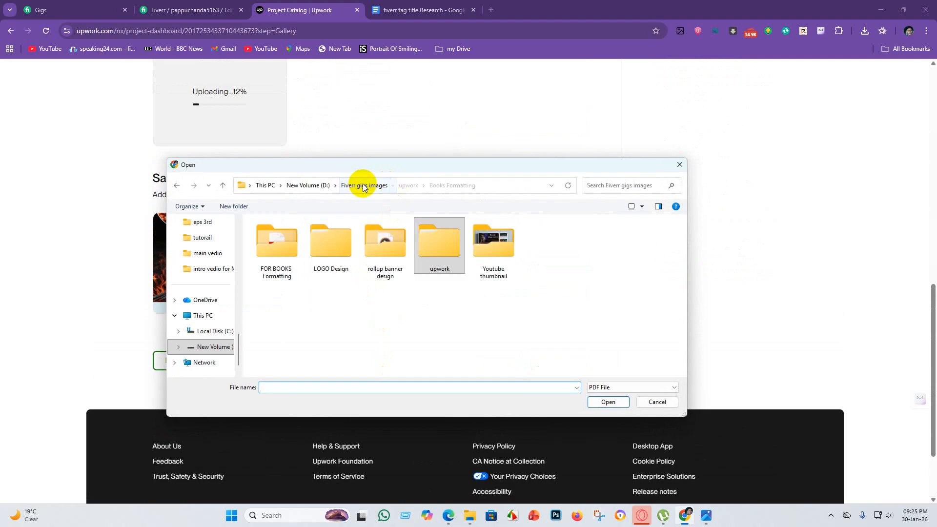
double_click(279, 244)
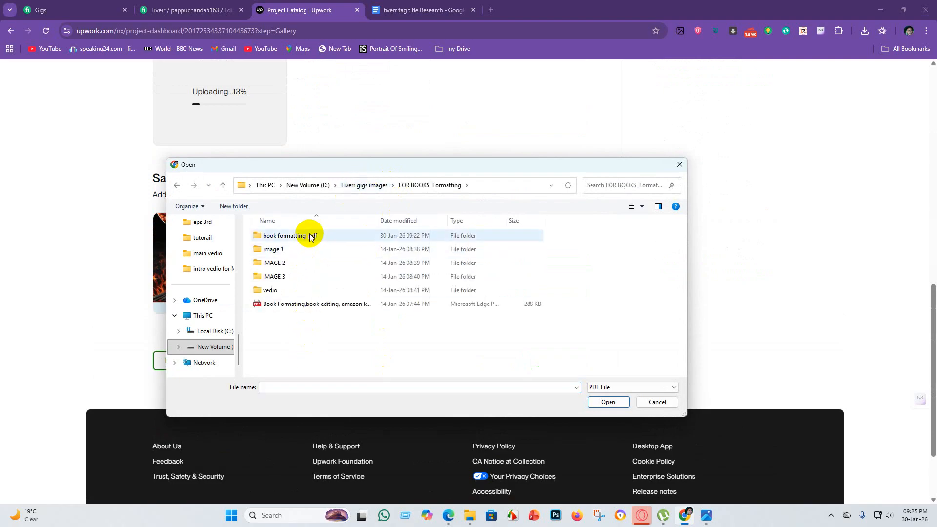
left_click(301, 305)
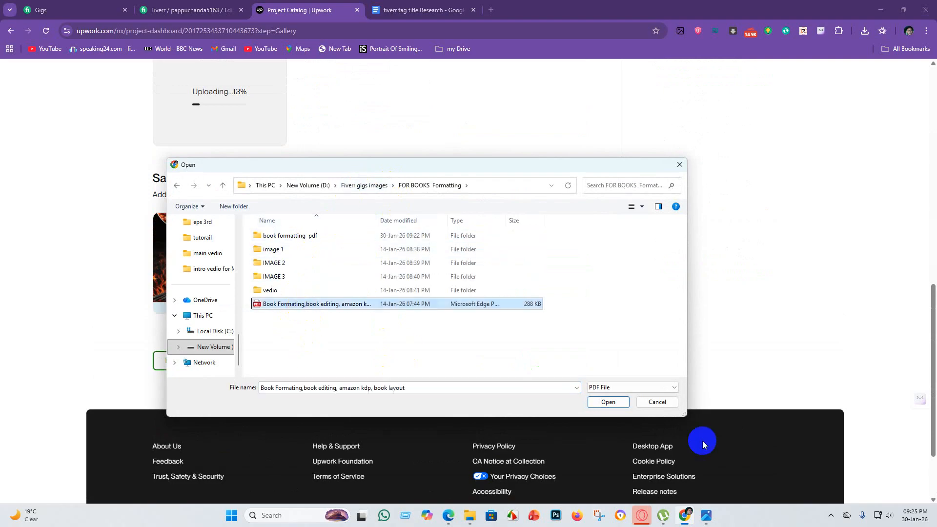
left_click(605, 402)
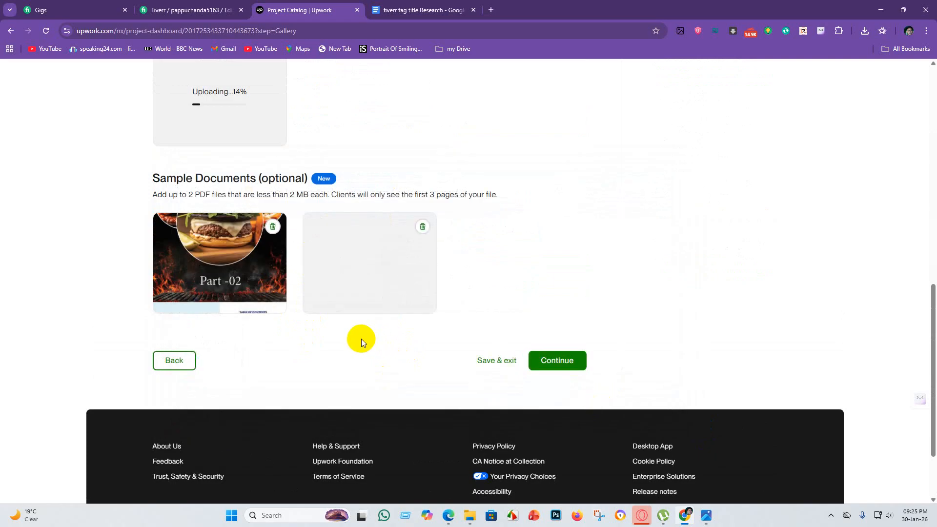
Review the project gallery's three images, the video upload and both sample documents.
scroll(359, 332, "up", 4)
scroll(331, 334, "down", 5)
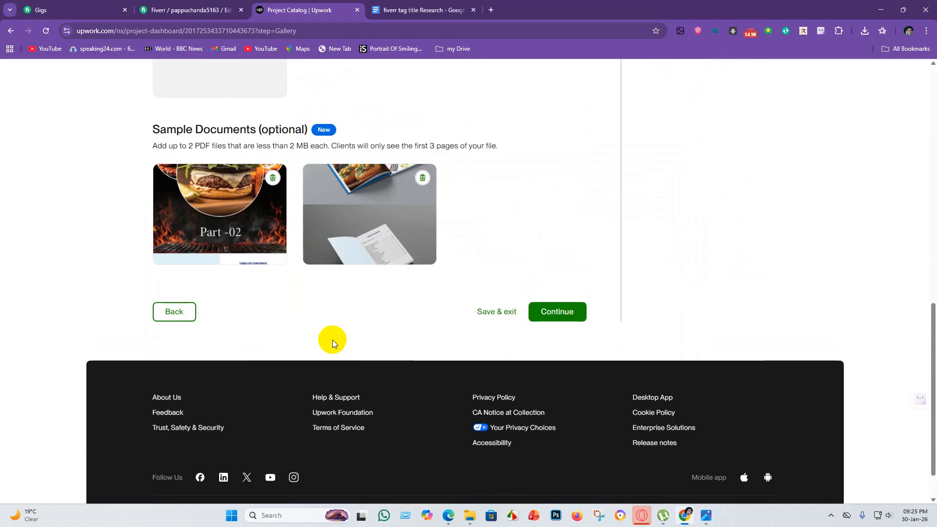
scroll(332, 340, "up", 6)
scroll(325, 330, "down", 4)
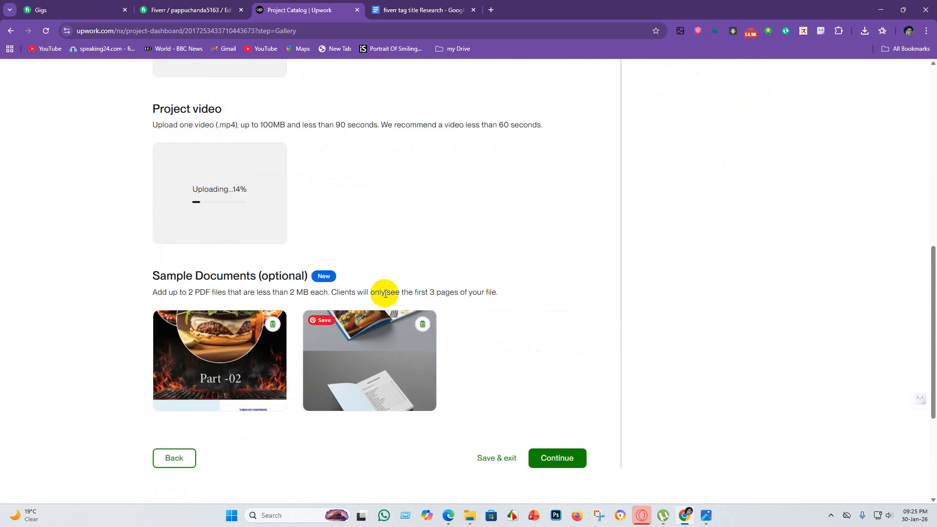
scroll(319, 331, "up", 3)
scroll(223, 339, "up", 5)
scroll(349, 288, "up", 2)
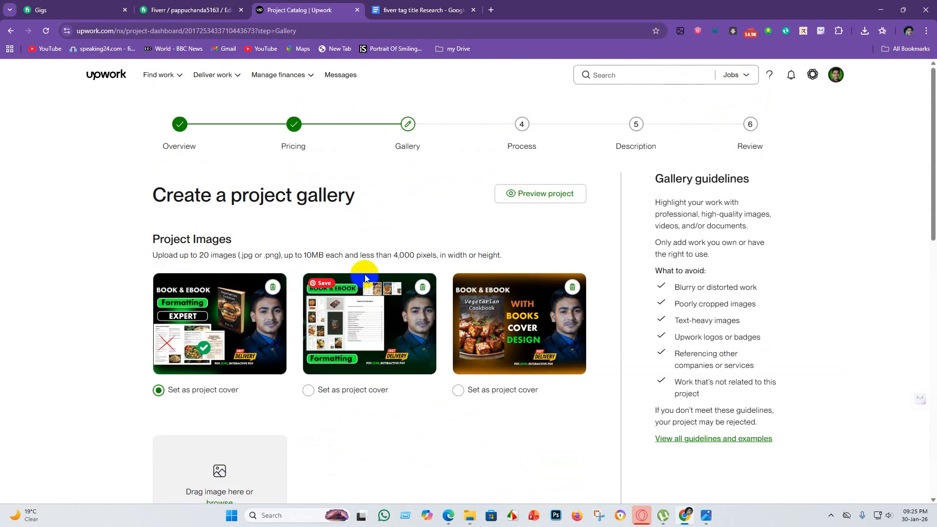
scroll(469, 310, "down", 10)
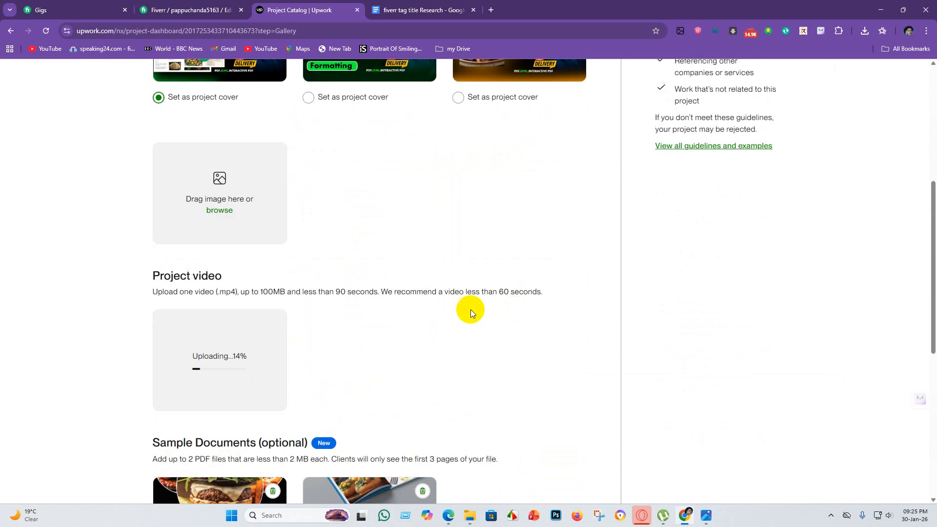
scroll(324, 341, "up", 6)
scroll(362, 324, "up", 5)
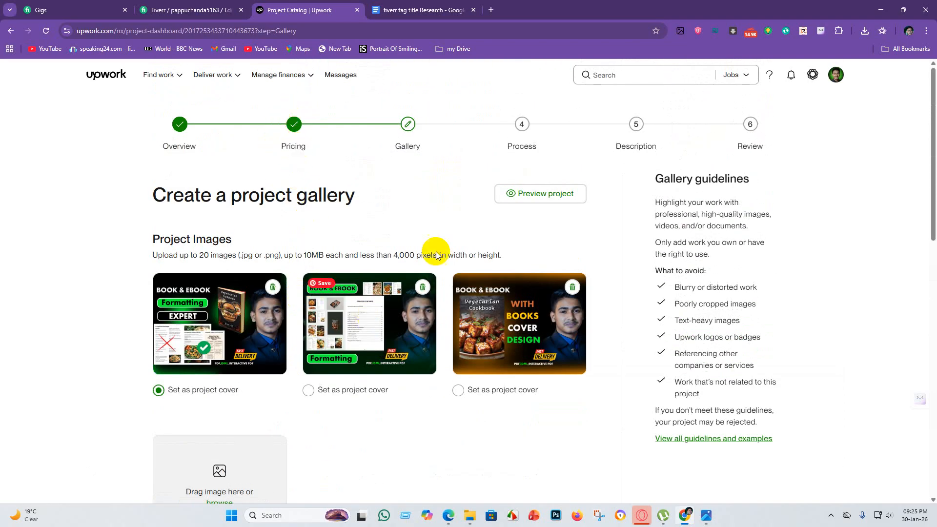
scroll(381, 297, "down", 6)
scroll(434, 216, "up", 6)
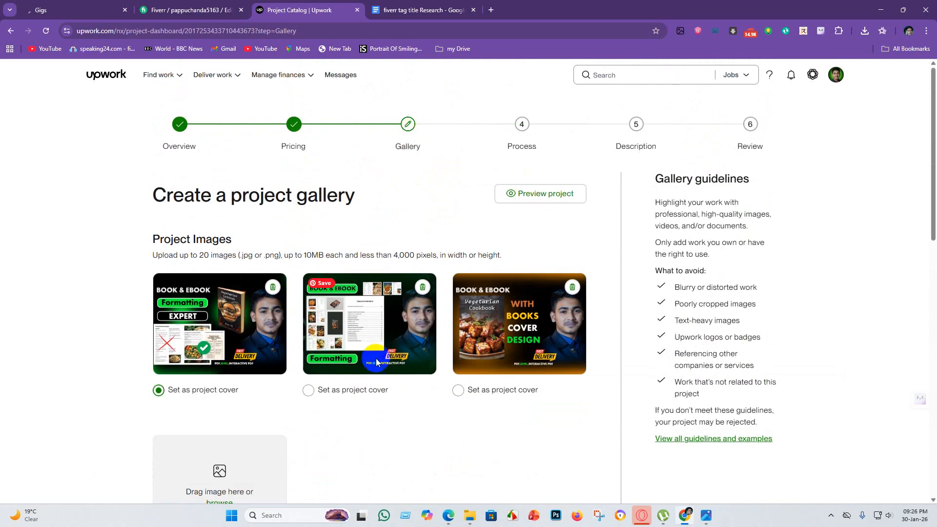
scroll(255, 210, "down", 4)
scroll(335, 266, "up", 1)
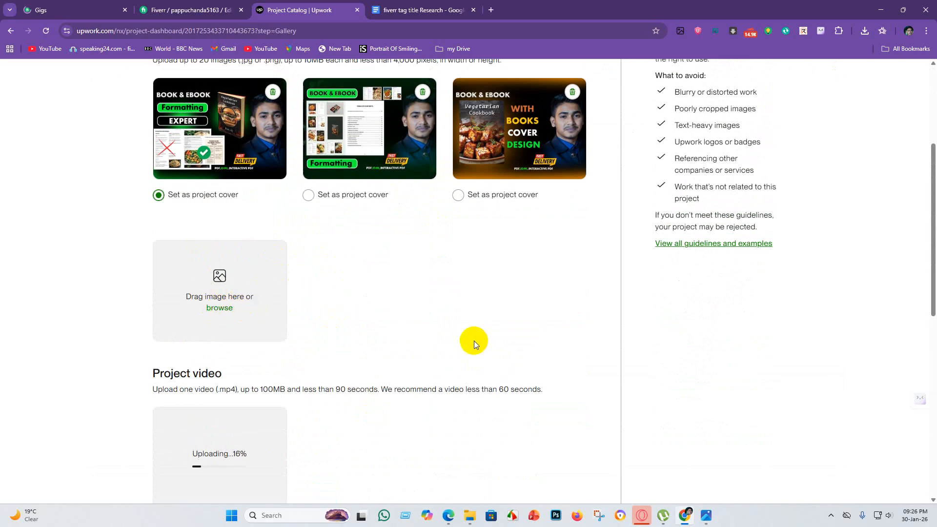
left_click(219, 308)
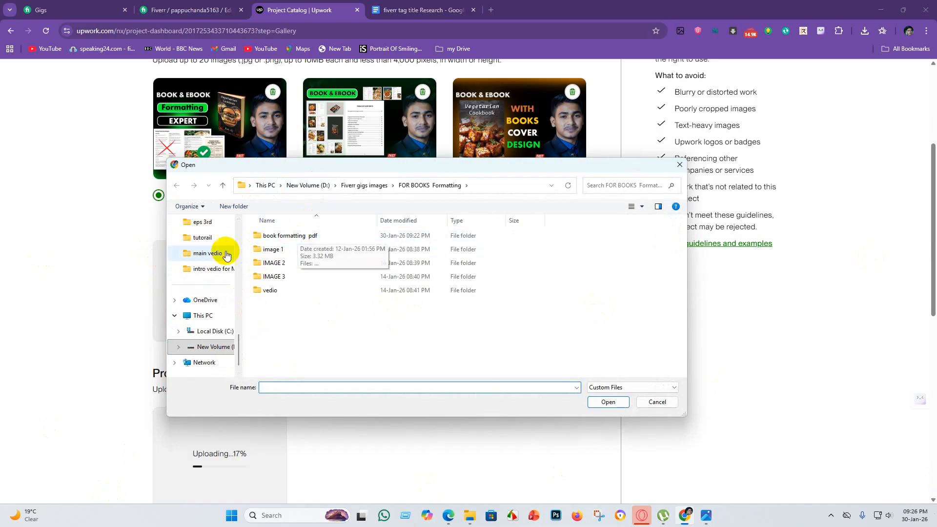
left_click(201, 316)
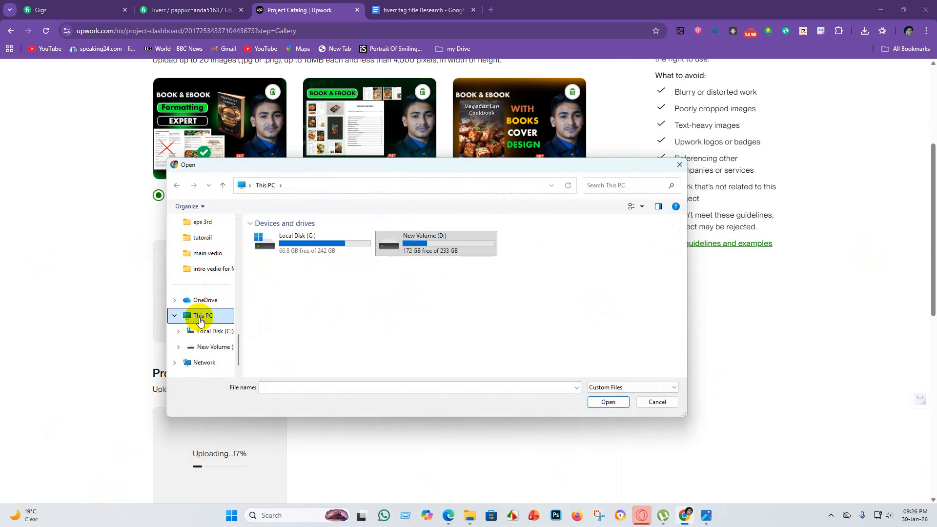
left_click(660, 402)
Check the video upload's progress and look over the rest of the gallery page again.
scroll(310, 295, "down", 8)
scroll(430, 359, "up", 11)
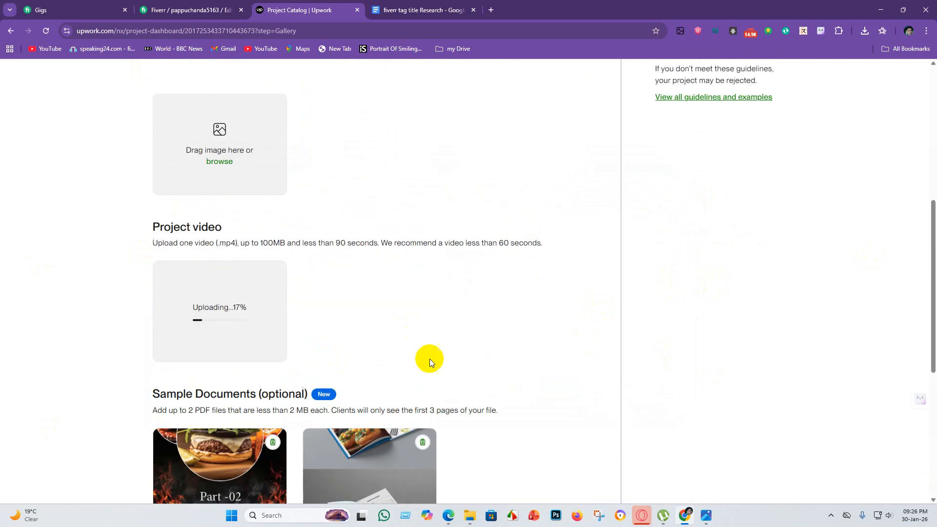
scroll(397, 362, "down", 8)
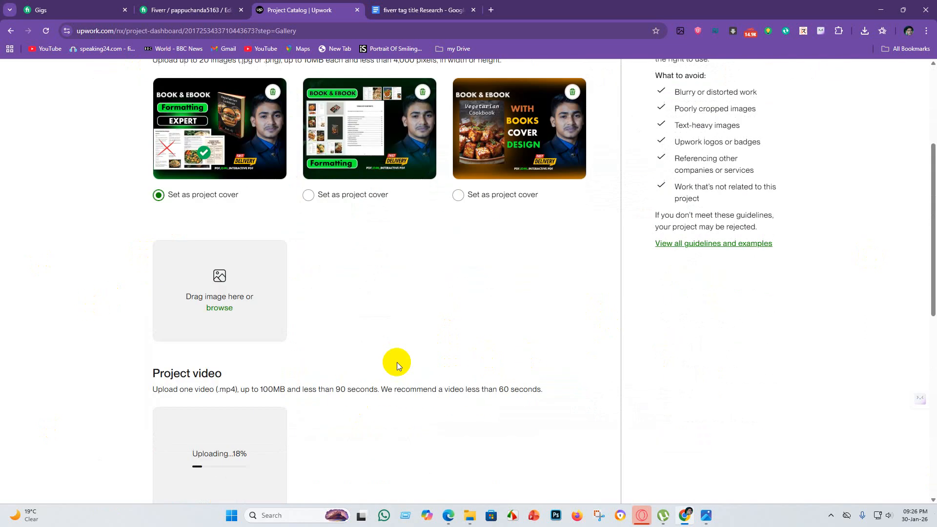
scroll(608, 376, "down", 5)
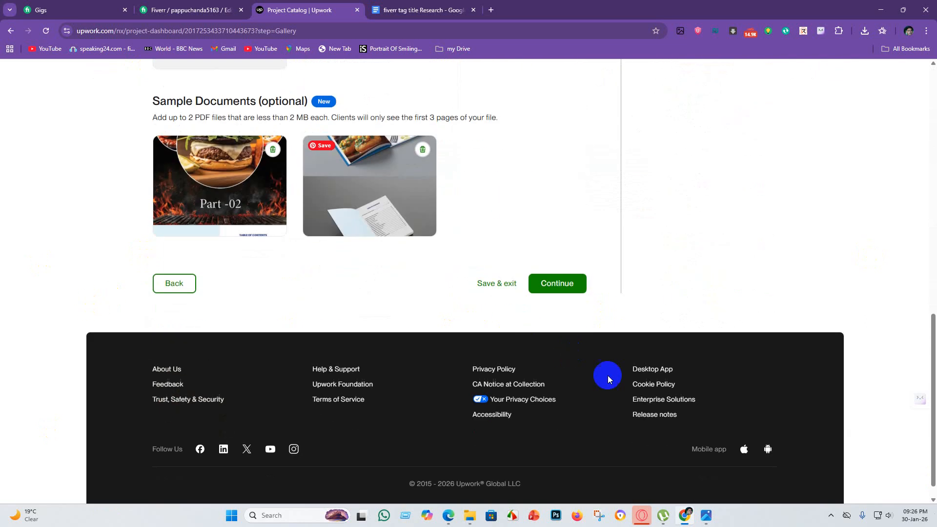
scroll(429, 300, "up", 6)
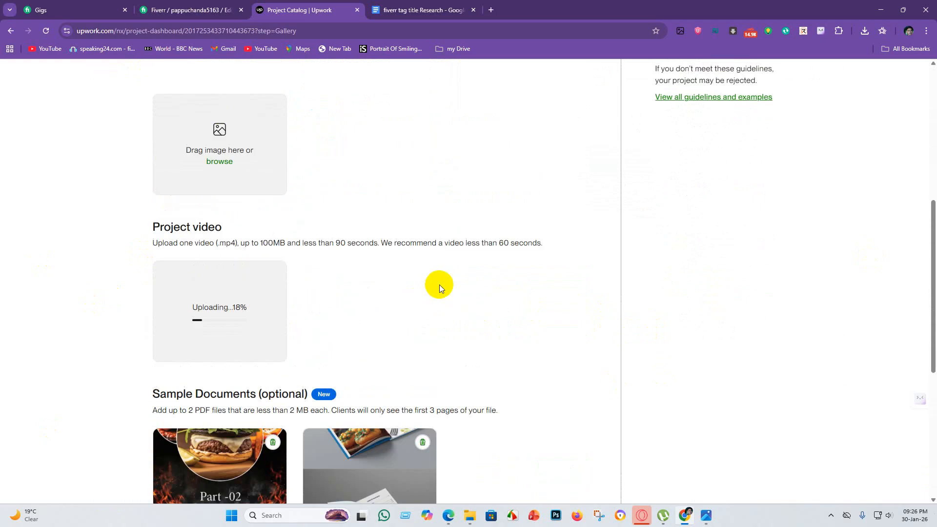
scroll(342, 336, "up", 7)
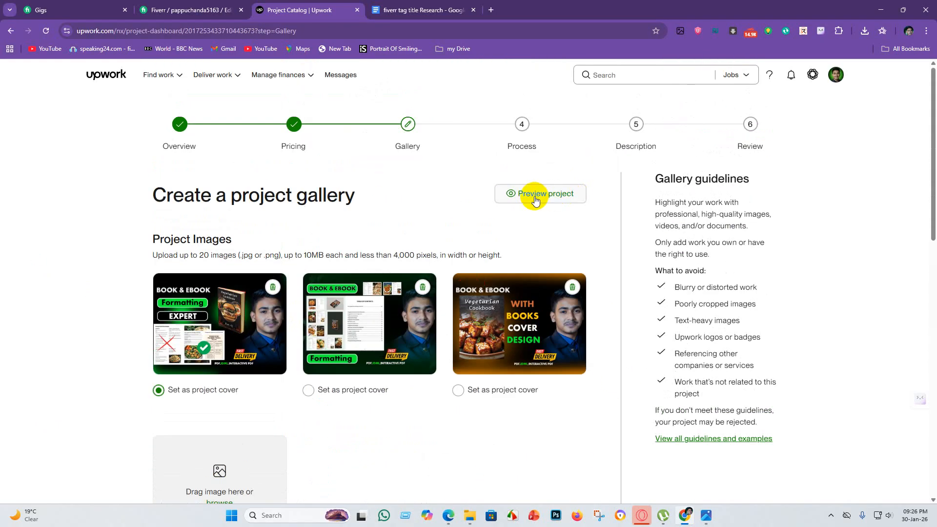
scroll(380, 252, "down", 4)
scroll(403, 309, "up", 4)
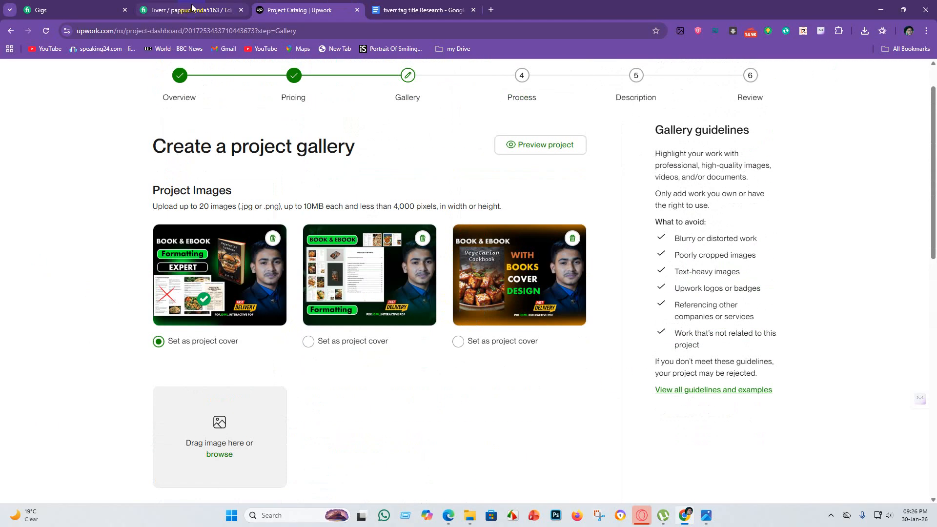
Switch to the Fiverr gig's pricing page and look over its packages, prices and extra services.
left_click(193, 9)
scroll(634, 276, "up", 13)
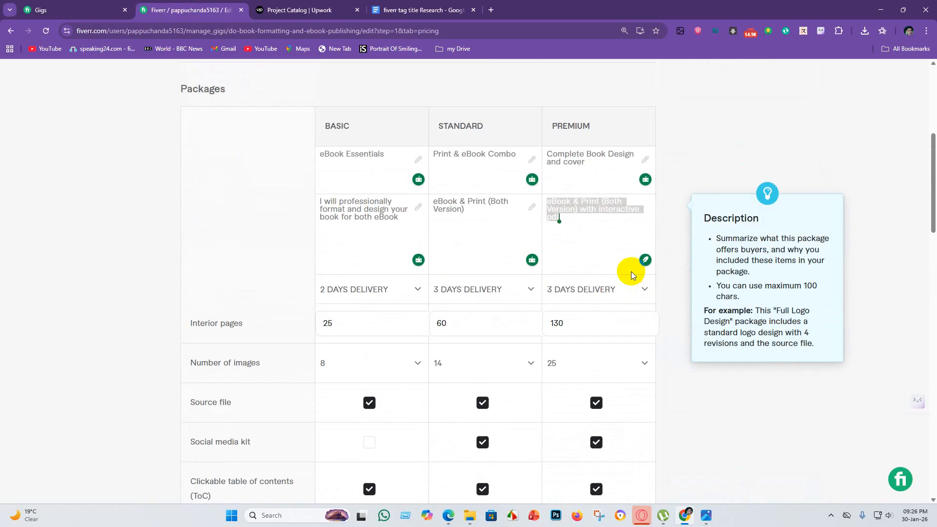
scroll(624, 318, "down", 7)
scroll(635, 358, "down", 5)
scroll(600, 265, "up", 8)
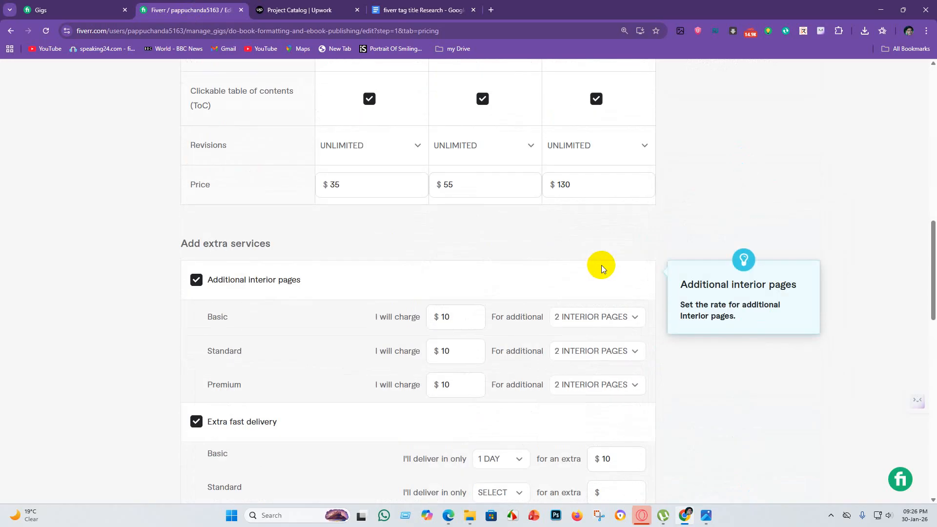
Switch to the "fiverr tag title Research" document and read through the book formatting description and FAQ text.
left_click(454, 10)
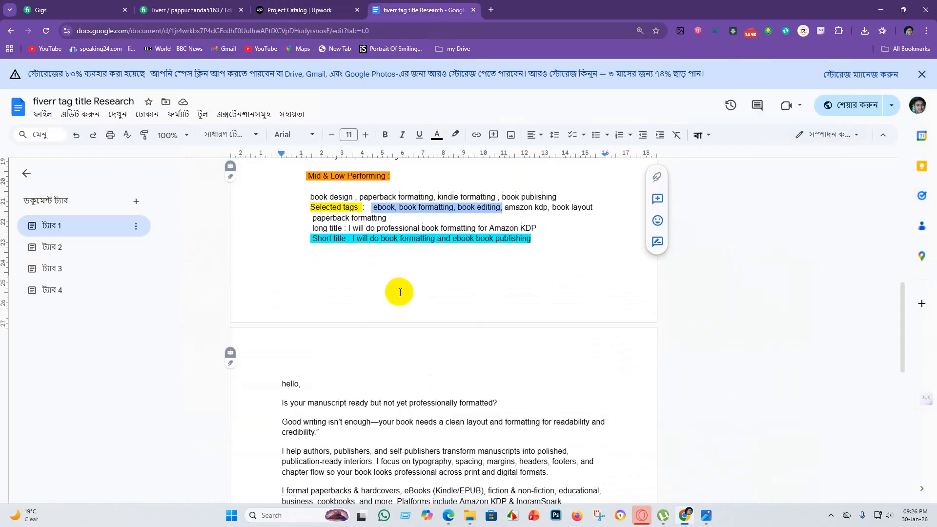
scroll(385, 290, "down", 5)
scroll(341, 302, "up", 2)
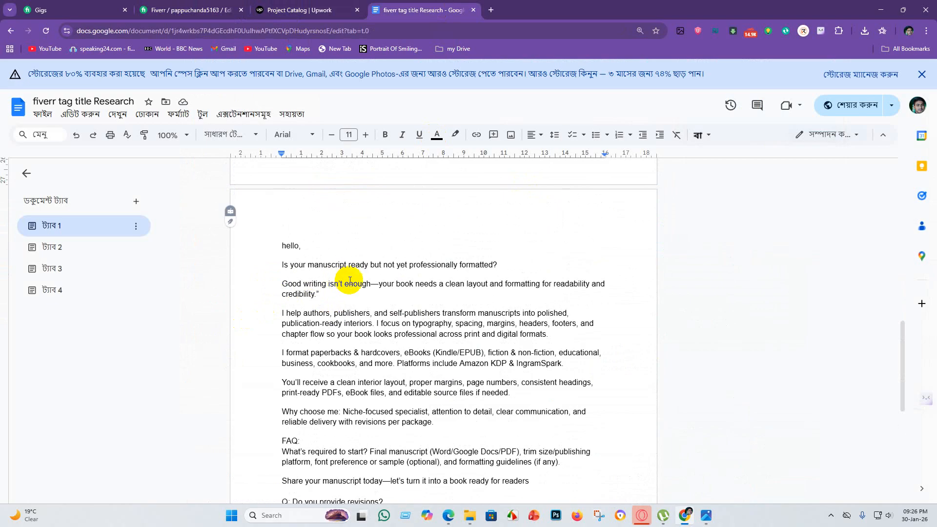
scroll(489, 319, "down", 1)
scroll(489, 320, "down", 4)
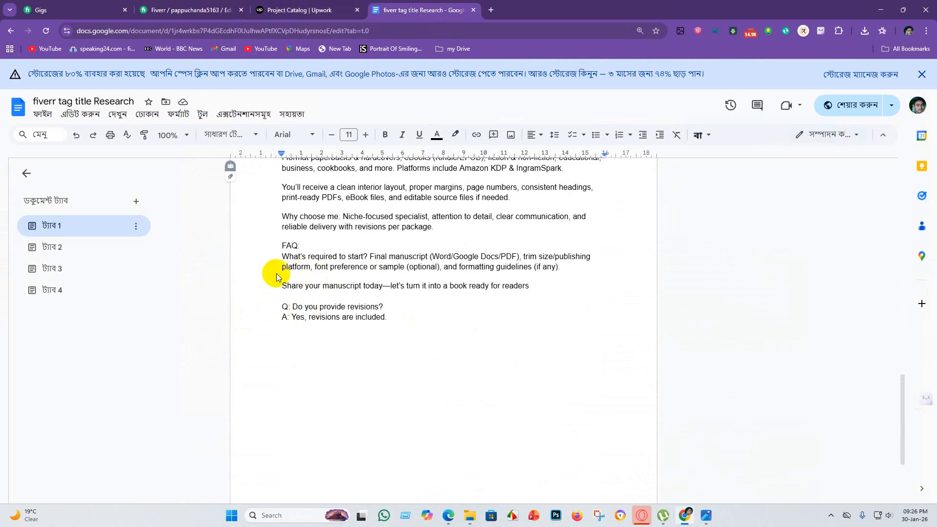
Return to the Upwork project gallery and monitor the project video's upload progress.
left_click(293, 10)
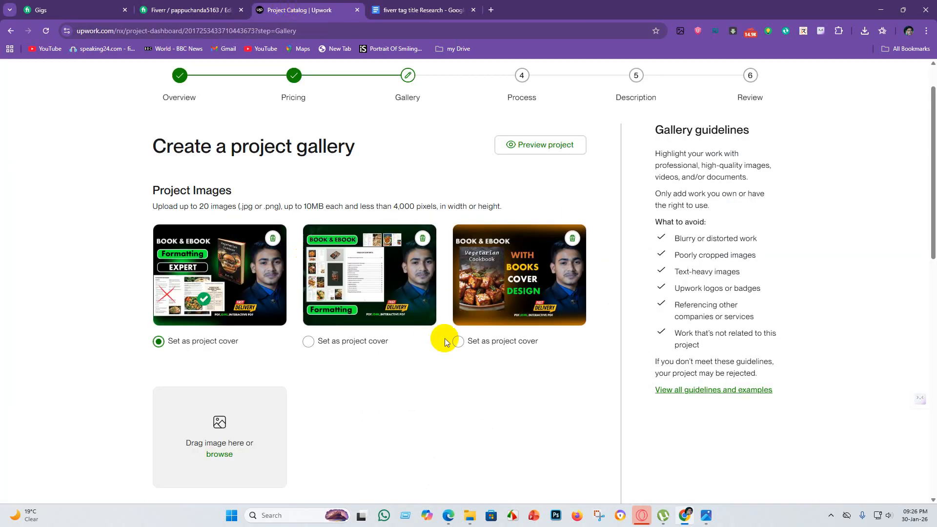
scroll(514, 424, "down", 5)
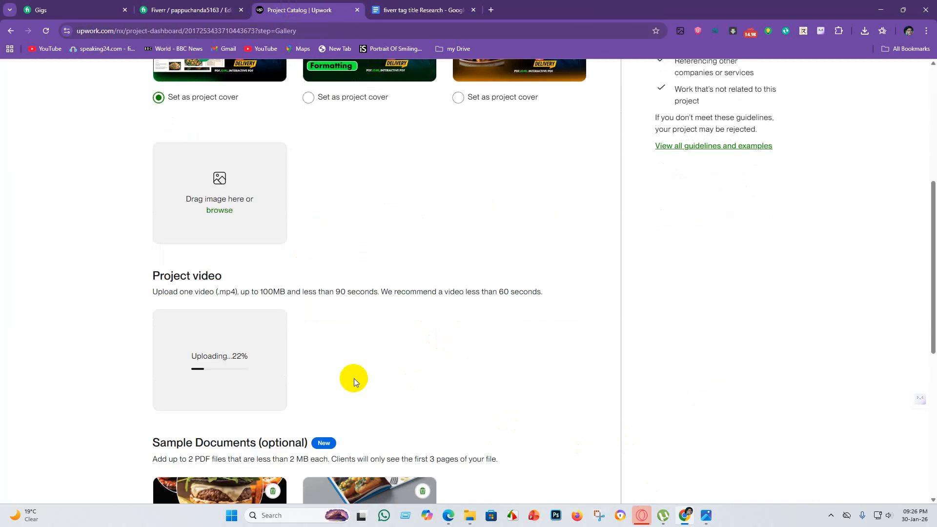
scroll(233, 359, "down", 2)
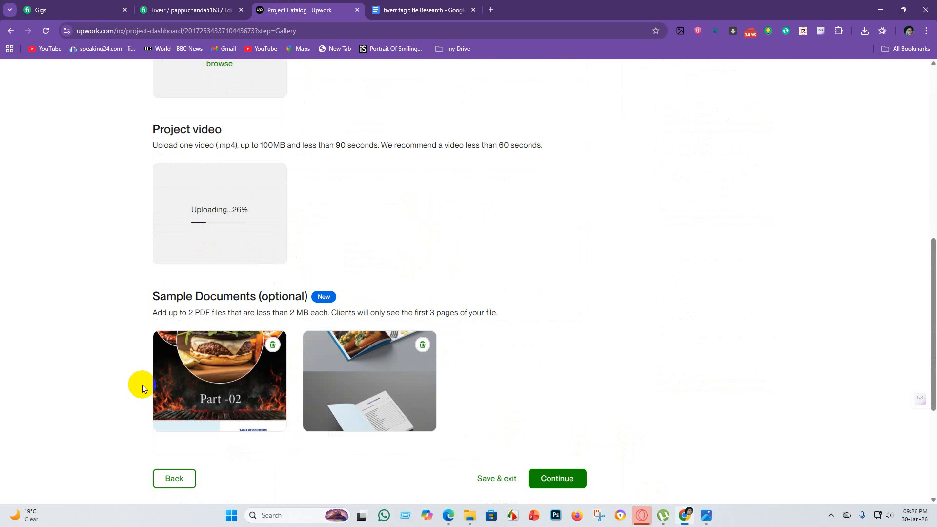
scroll(221, 418, "down", 2)
scroll(220, 404, "up", 2)
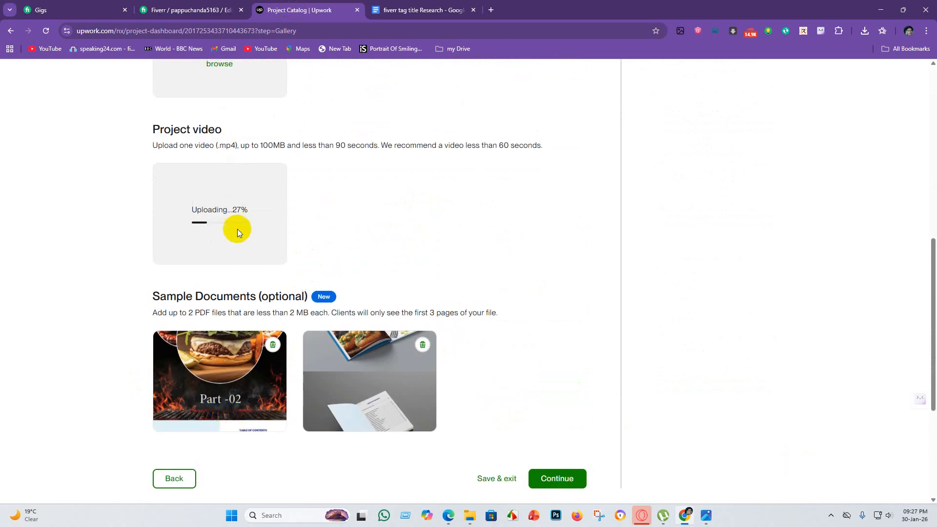
scroll(326, 229, "up", 9)
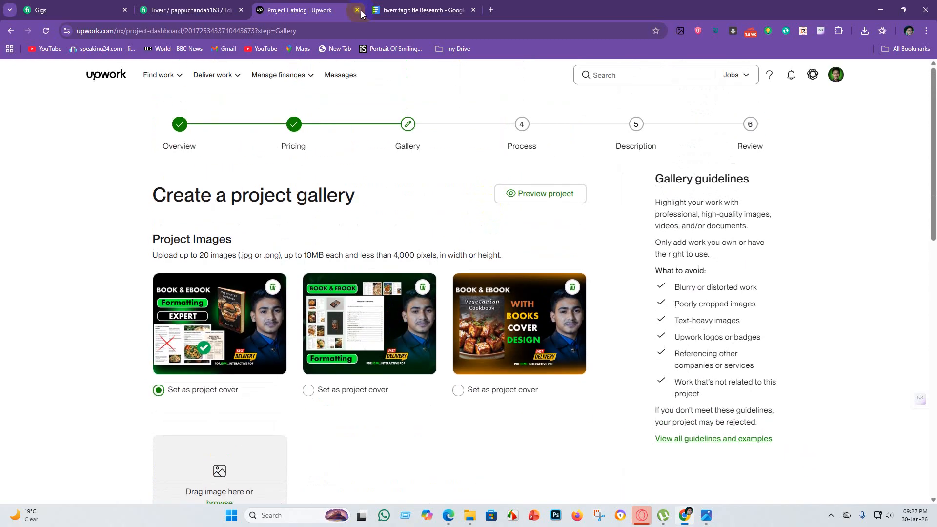
scroll(320, 288, "down", 9)
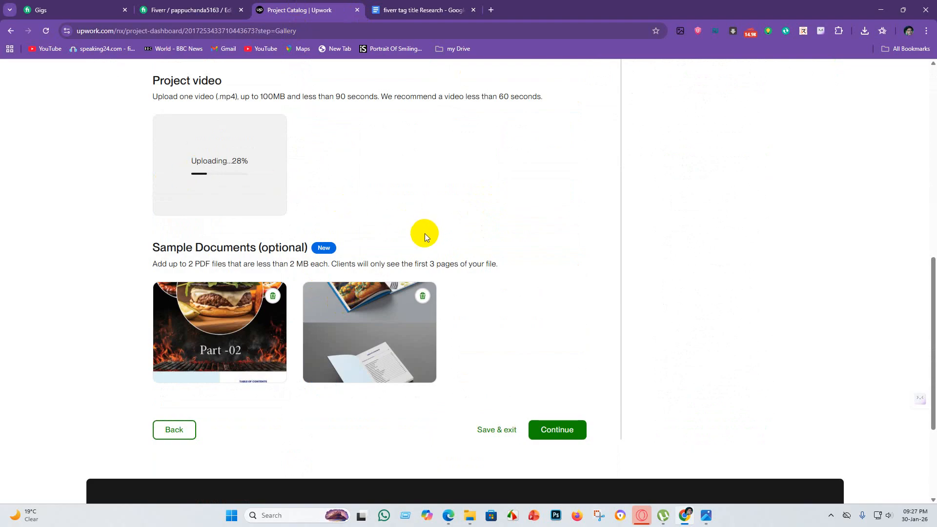
scroll(236, 176, "up", 1)
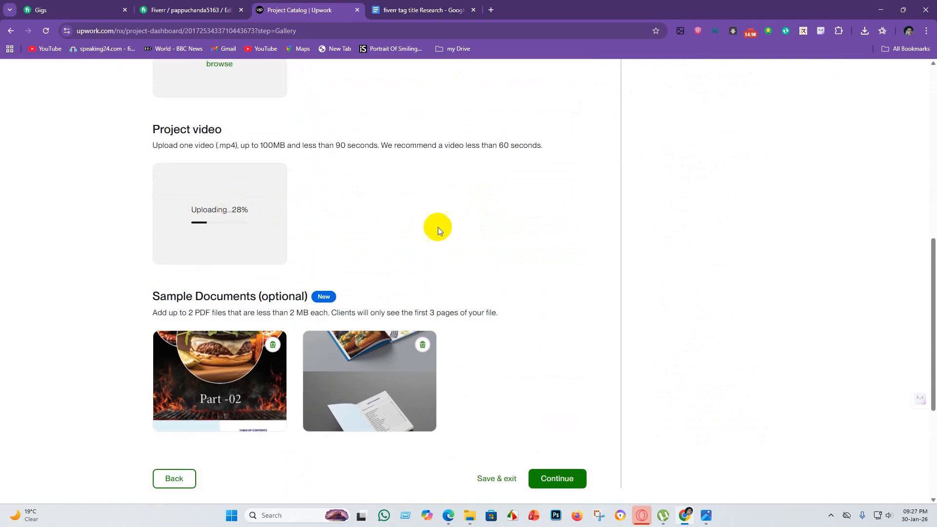
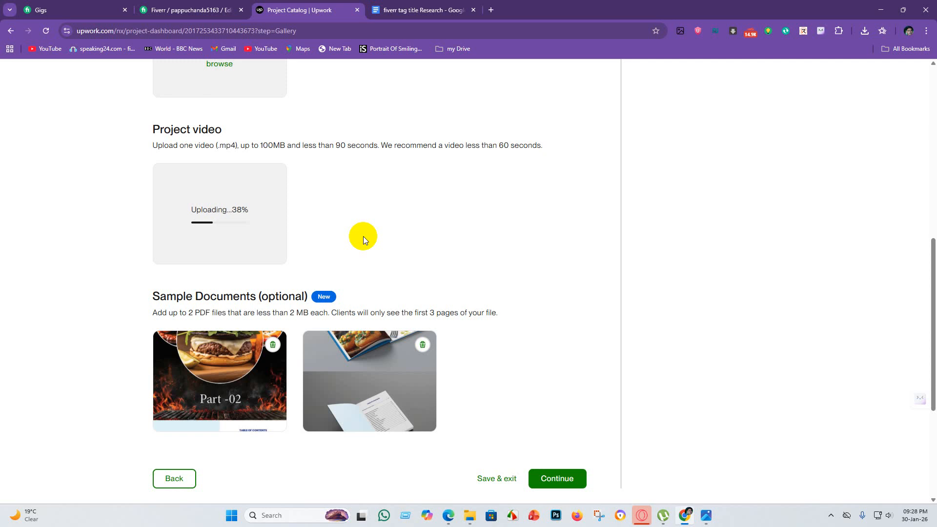
Look over the gallery page's cover images and sample documents and check the project video's upload progress.
scroll(323, 294, "down", 3)
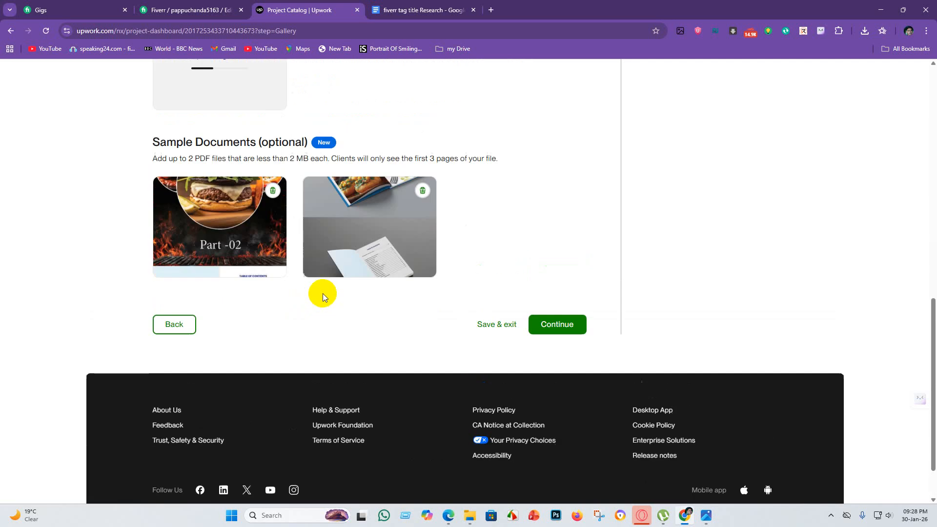
scroll(323, 293, "up", 10)
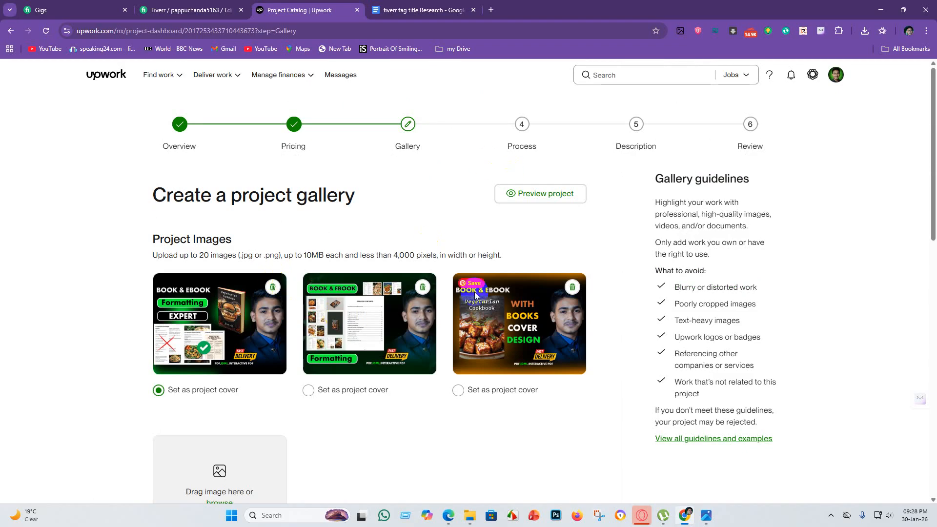
scroll(376, 326, "down", 6)
scroll(404, 327, "down", 5)
scroll(405, 324, "up", 3)
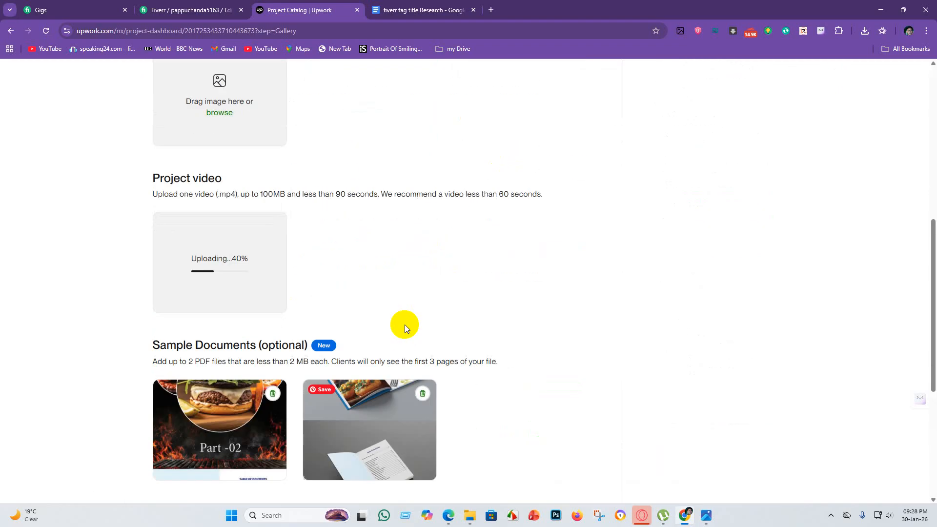
scroll(443, 268, "up", 1)
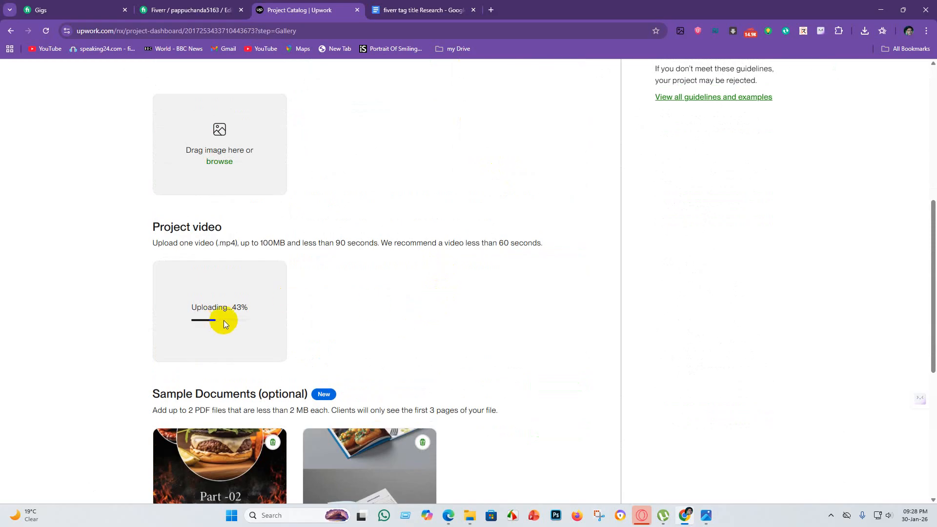
scroll(234, 317, "up", 9)
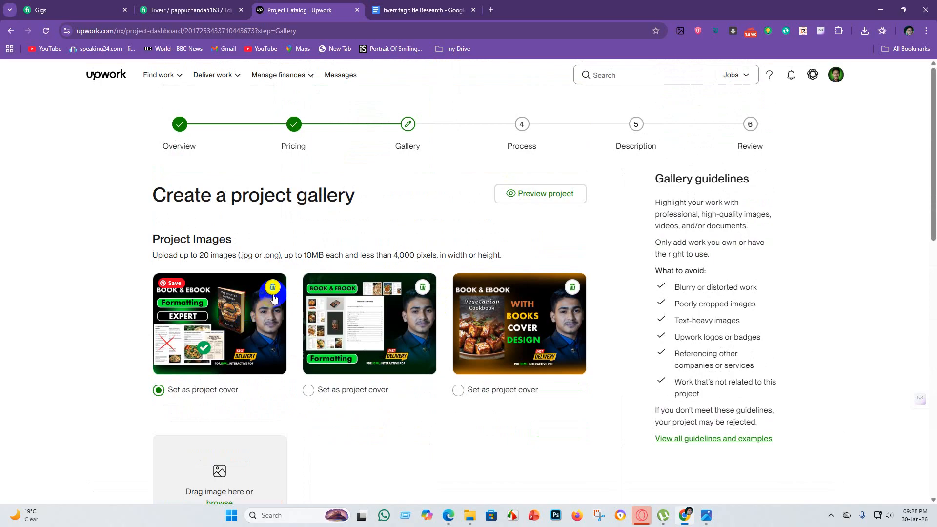
Browse for another project image and open the VEGETARIN E BOOK DESIGN folder by searching New Volume (D:) for "vege".
scroll(278, 351, "down", 7)
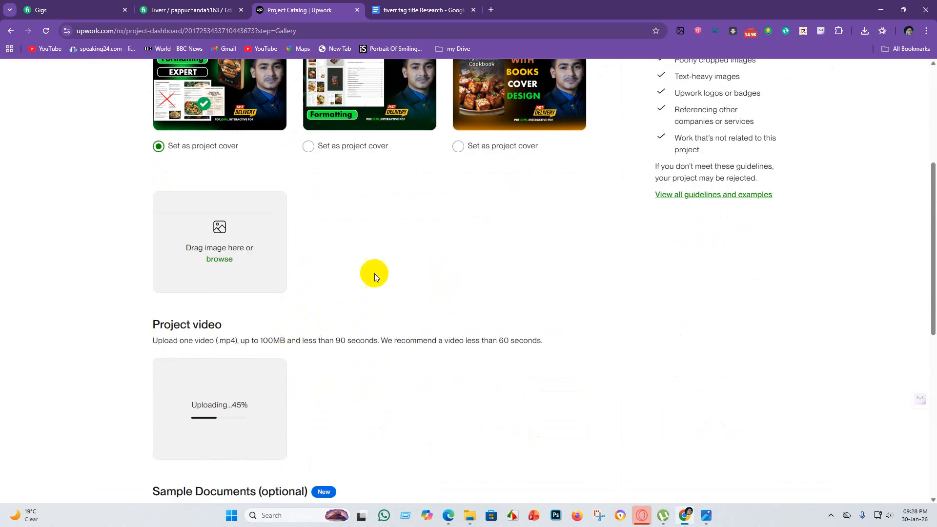
left_click(221, 258)
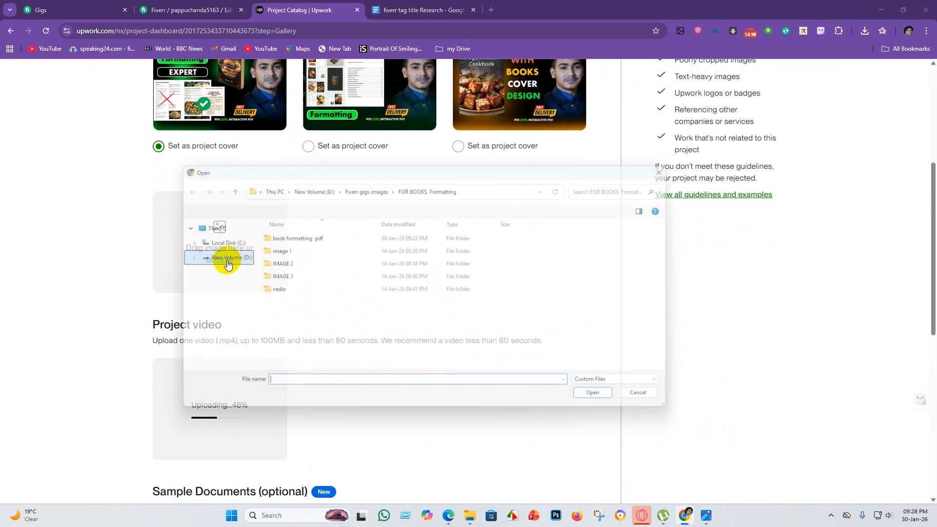
left_click(185, 315)
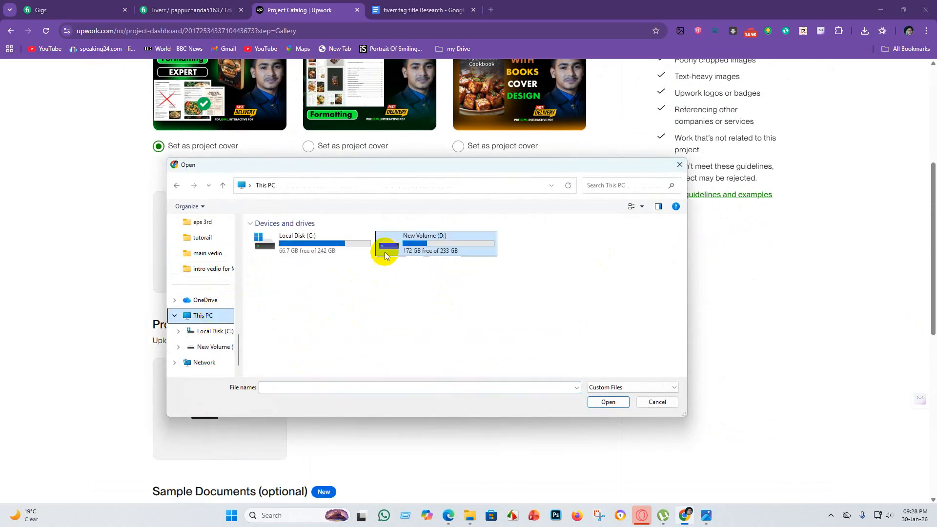
left_click(431, 243)
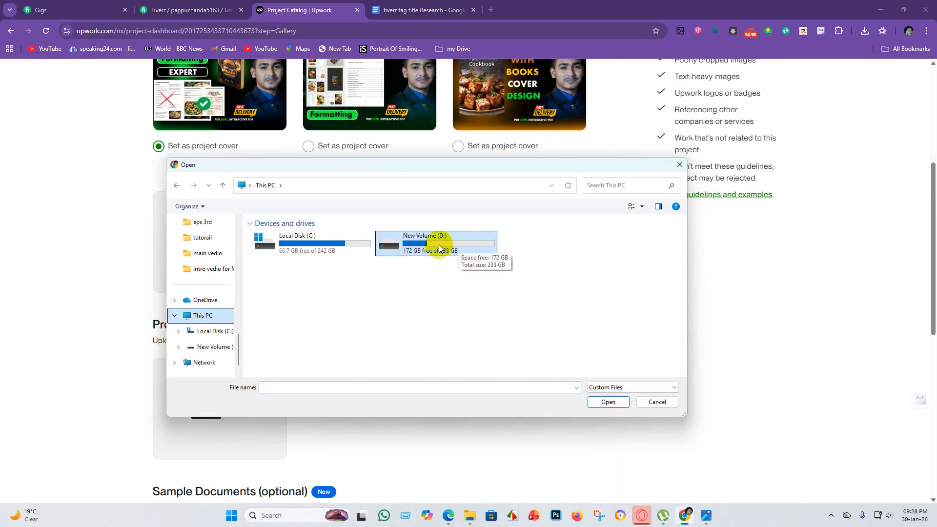
double_click(439, 248)
left_click(621, 184)
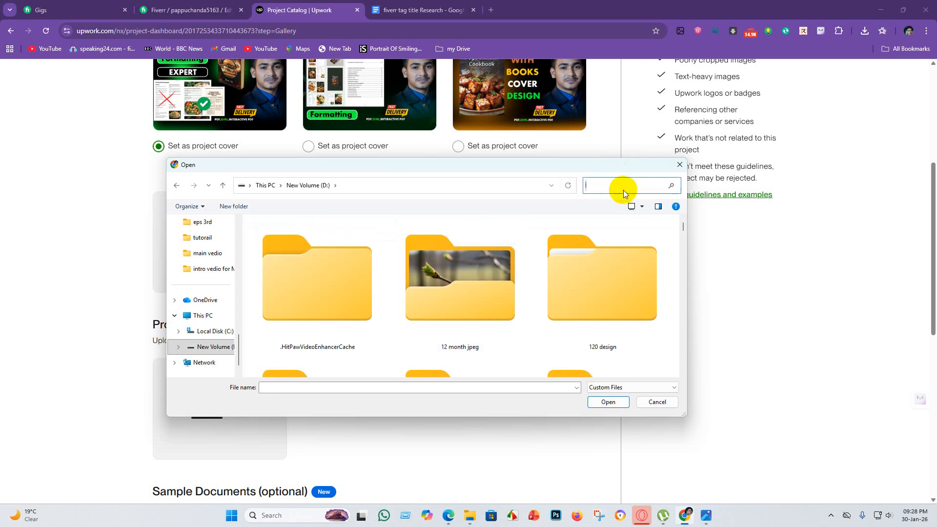
type("vege")
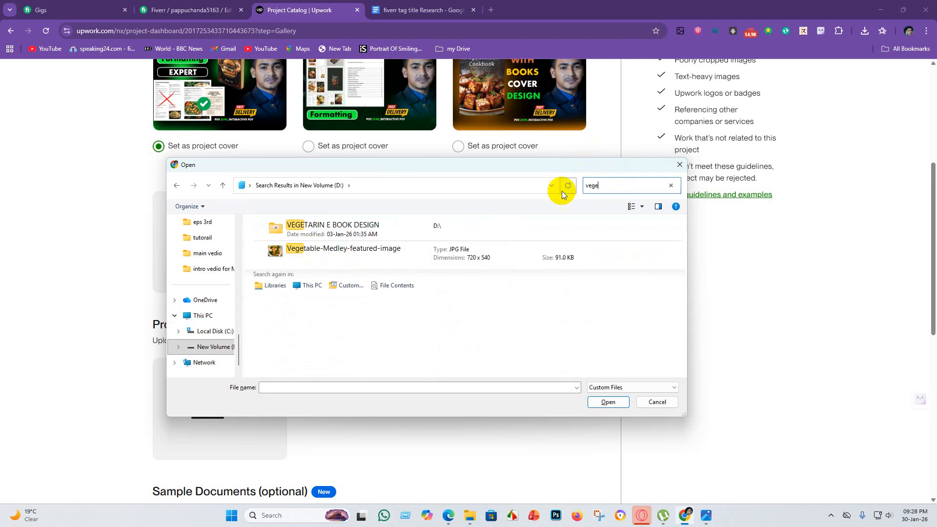
double_click(415, 230)
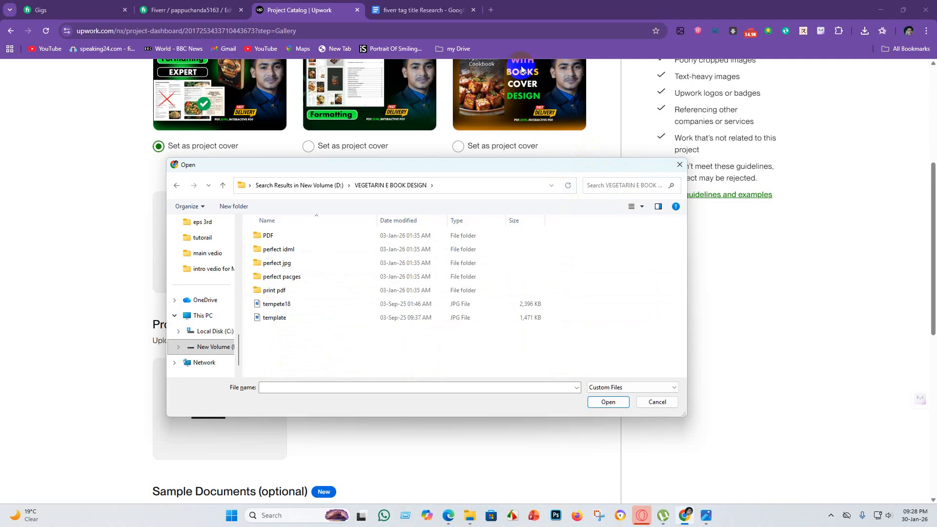
Try to upload the template spread following tamplate5 in the perfect jpg folder as a fourth project image.
left_click(313, 263)
double_click(313, 263)
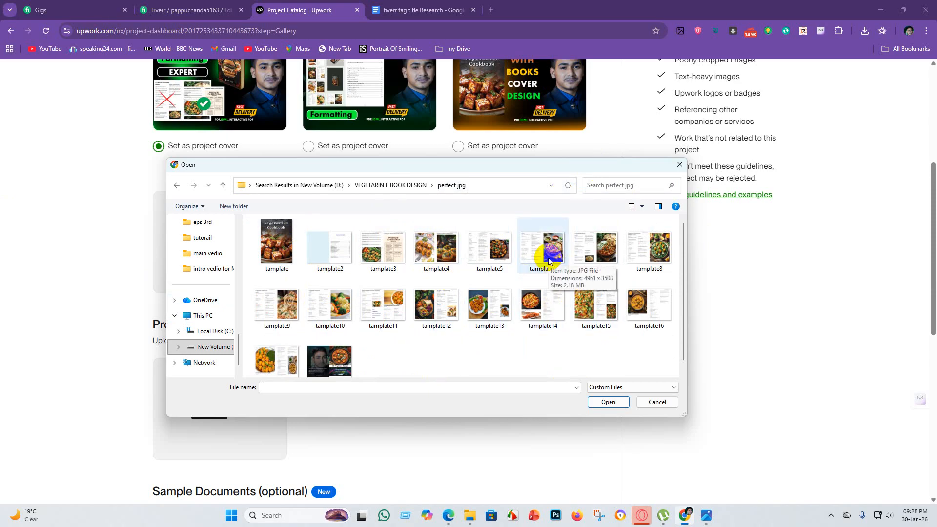
left_click(548, 261)
left_click(608, 401)
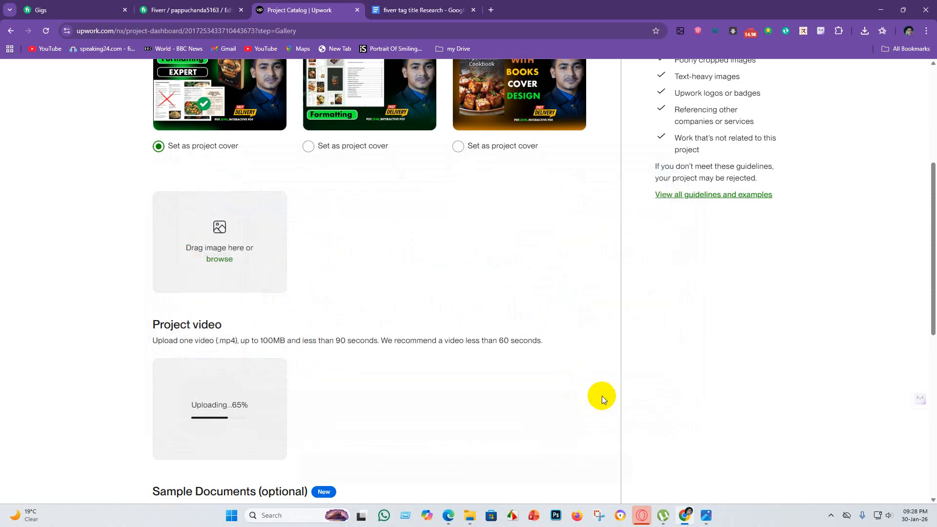
scroll(385, 341, "down", 1)
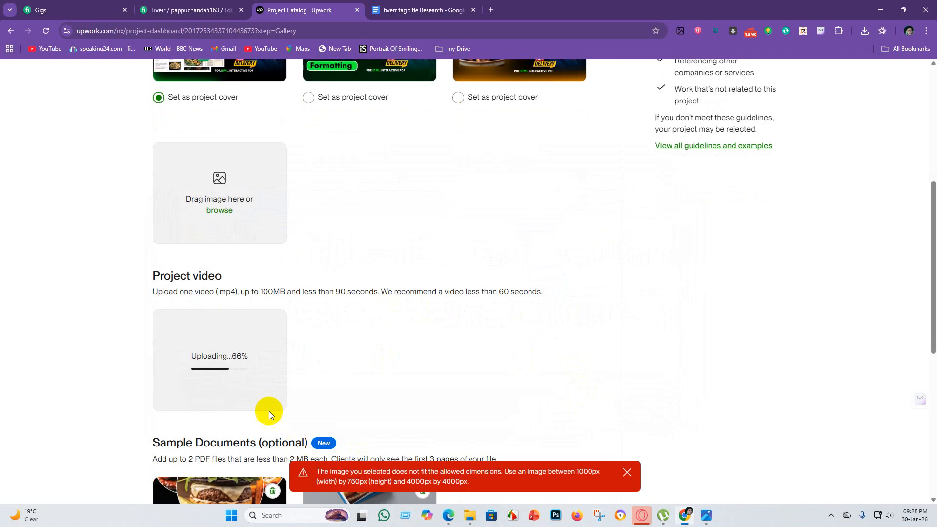
left_click(627, 474)
Let the project video finish uploading, review the gallery, and continue to the project's Process step.
scroll(358, 269, "up", 2)
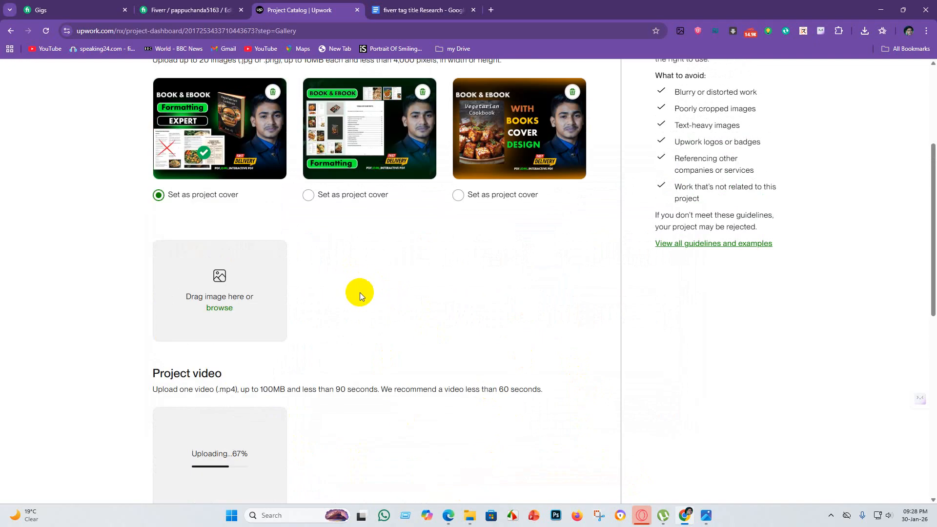
scroll(346, 294, "down", 3)
scroll(398, 353, "down", 2)
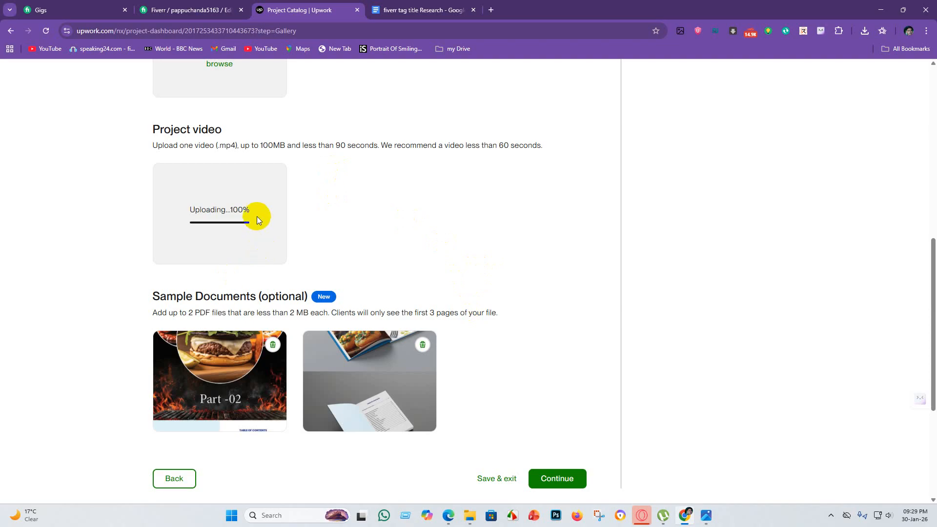
scroll(556, 339, "up", 8)
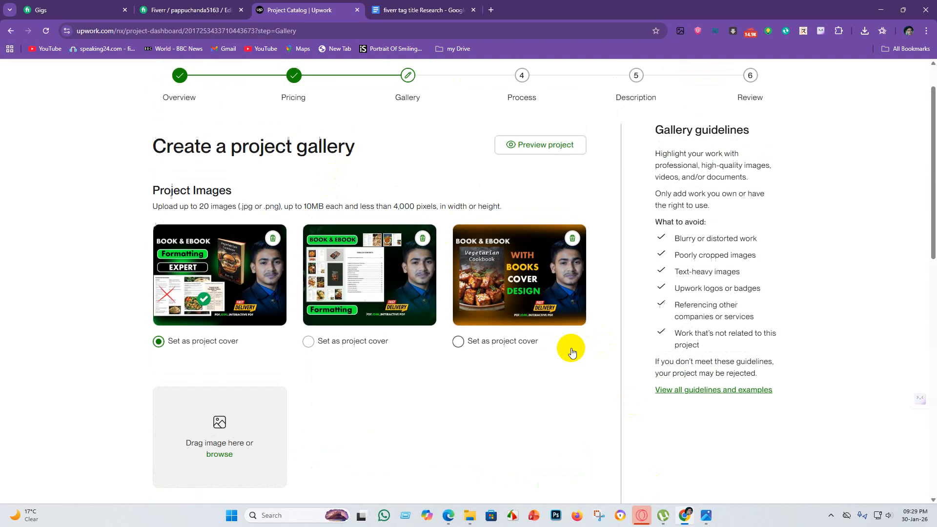
scroll(572, 353, "up", 1)
scroll(445, 339, "down", 13)
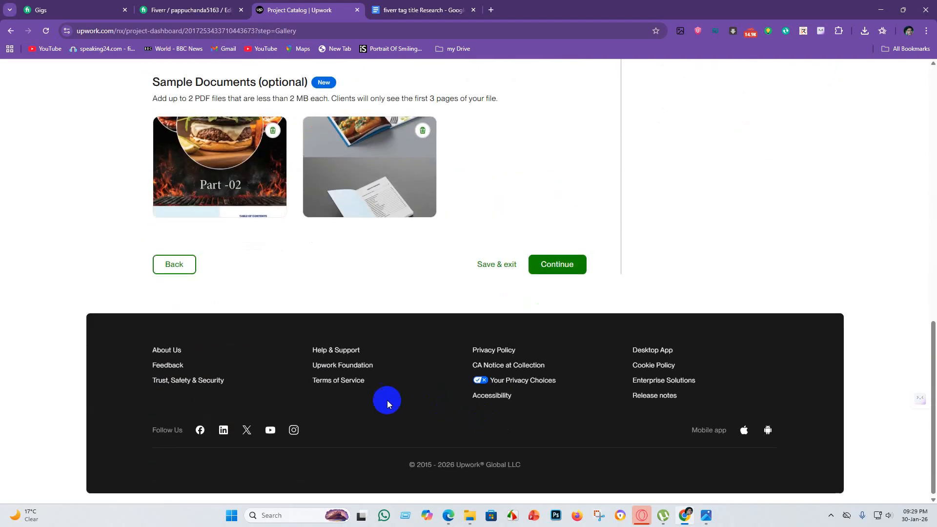
scroll(387, 403, "up", 3)
left_click(569, 410)
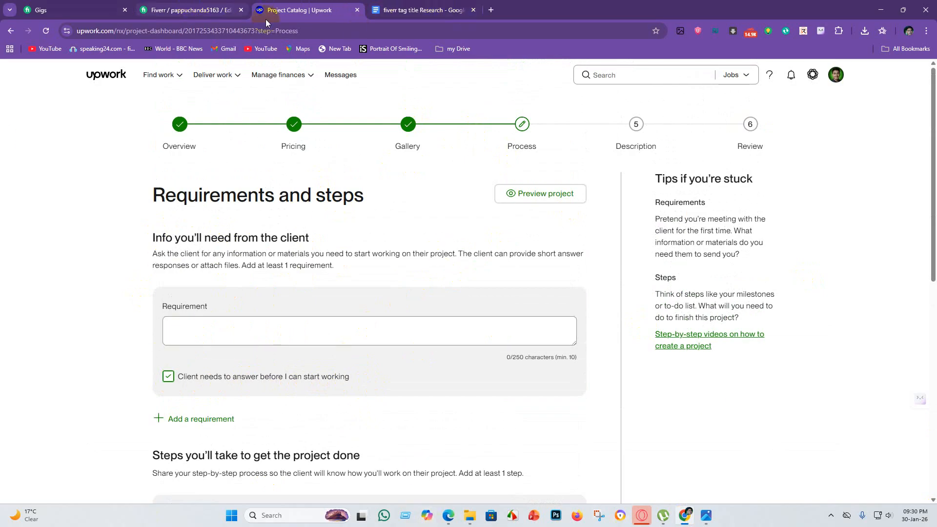
Switch to the Fiverr gig's Requirements page and read its buyer questions and the attachment request for the manuscript.
left_click(176, 15)
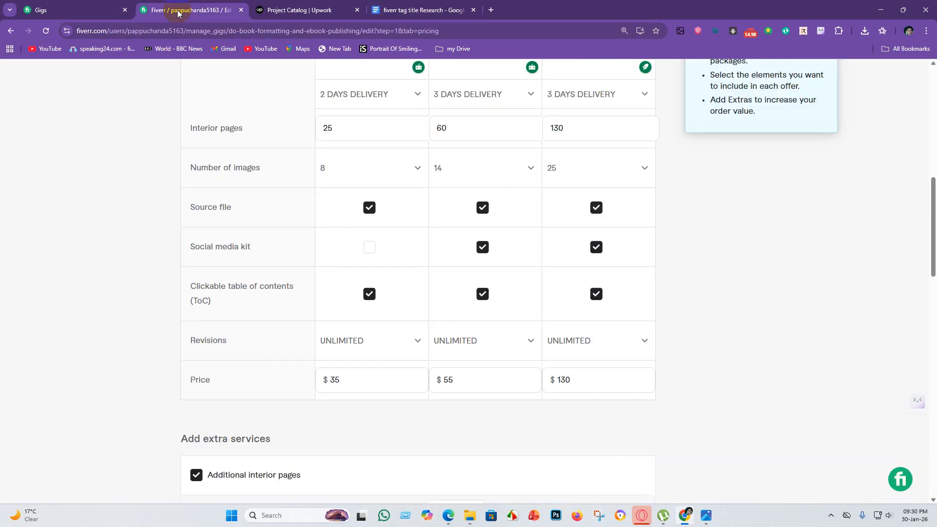
scroll(482, 236, "up", 9)
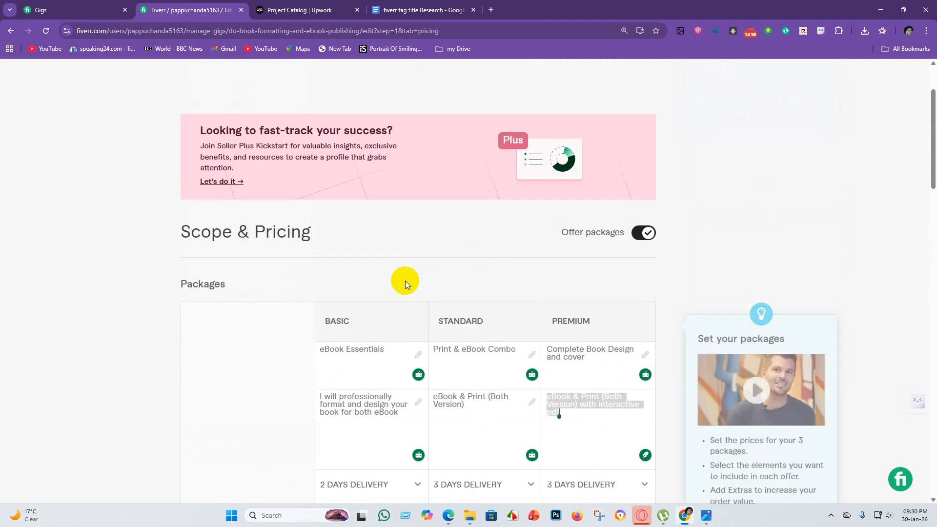
scroll(404, 280, "up", 2)
left_click(332, 128)
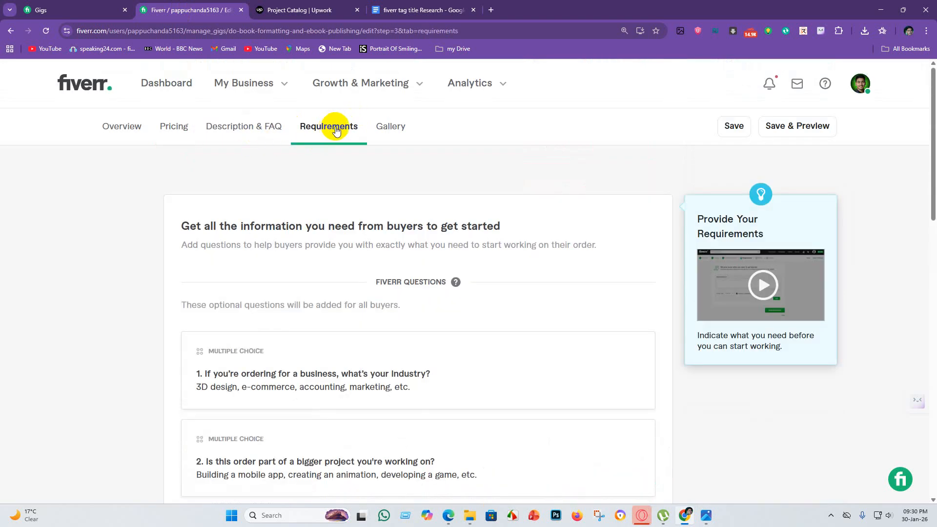
scroll(356, 241, "down", 3)
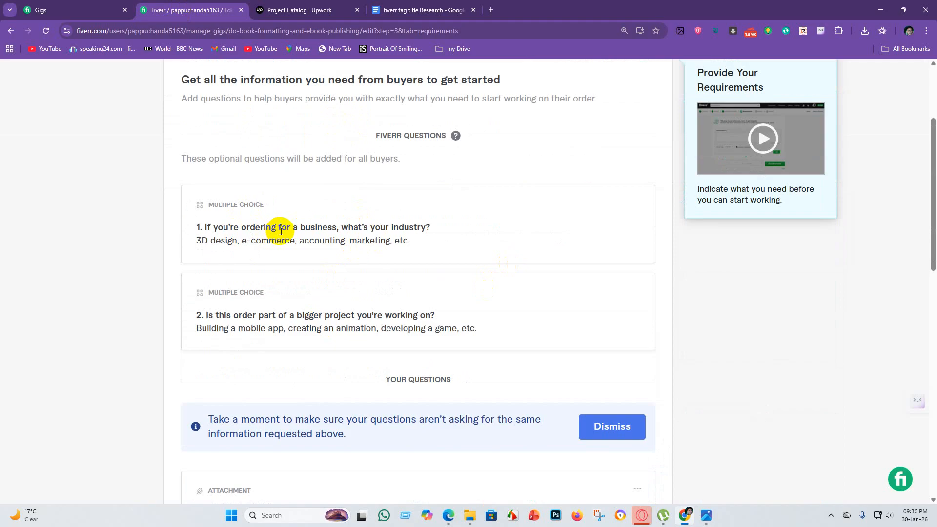
scroll(382, 378, "up", 3)
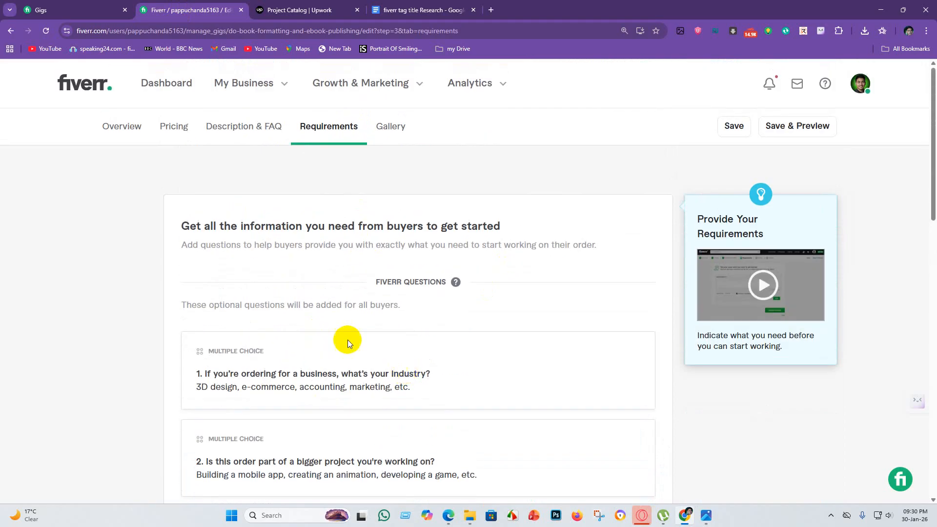
scroll(348, 340, "down", 7)
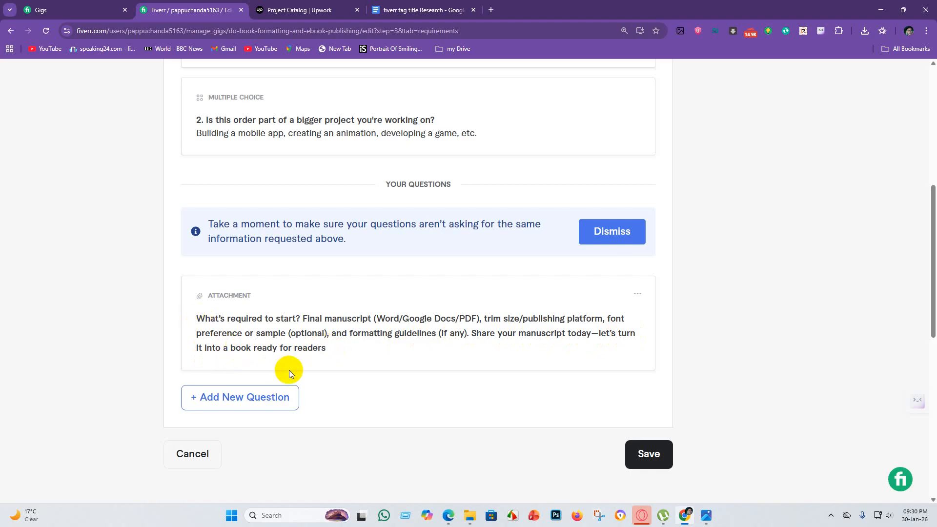
scroll(288, 369, "up", 2)
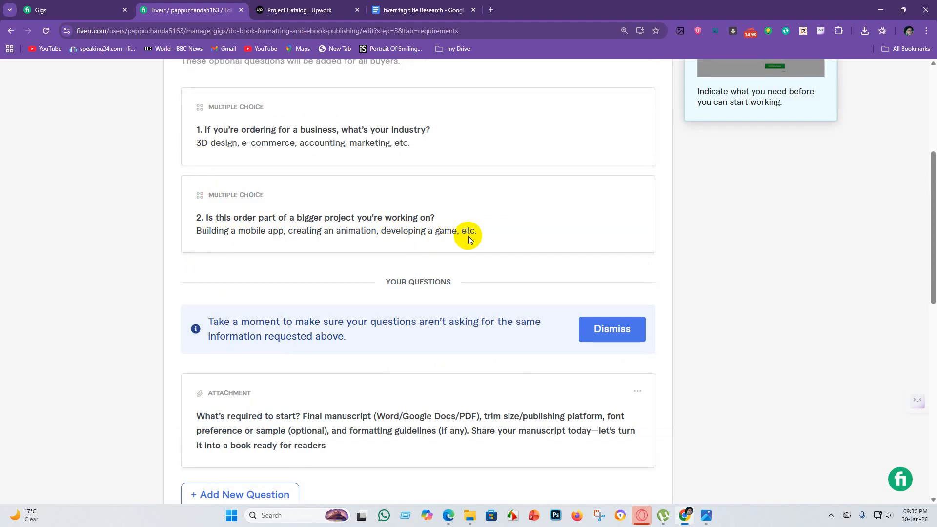
scroll(387, 217, "up", 2)
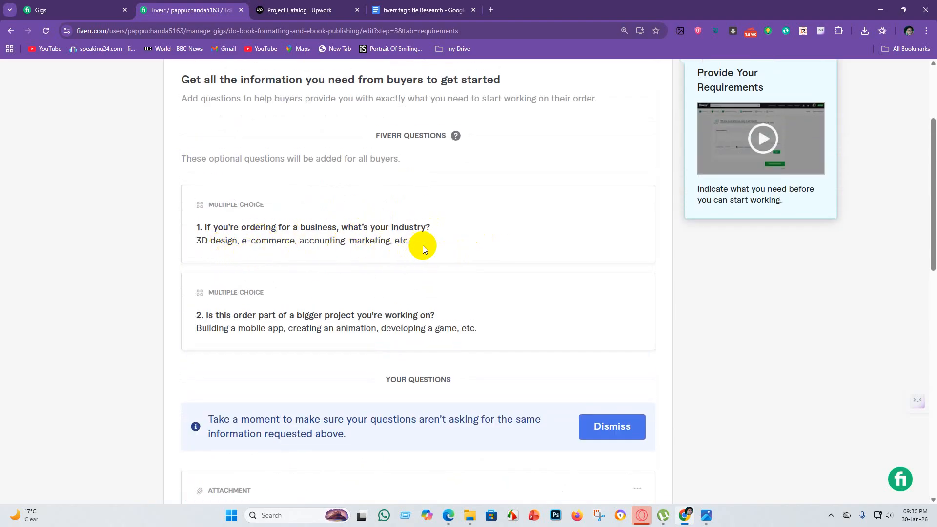
scroll(421, 244, "up", 3)
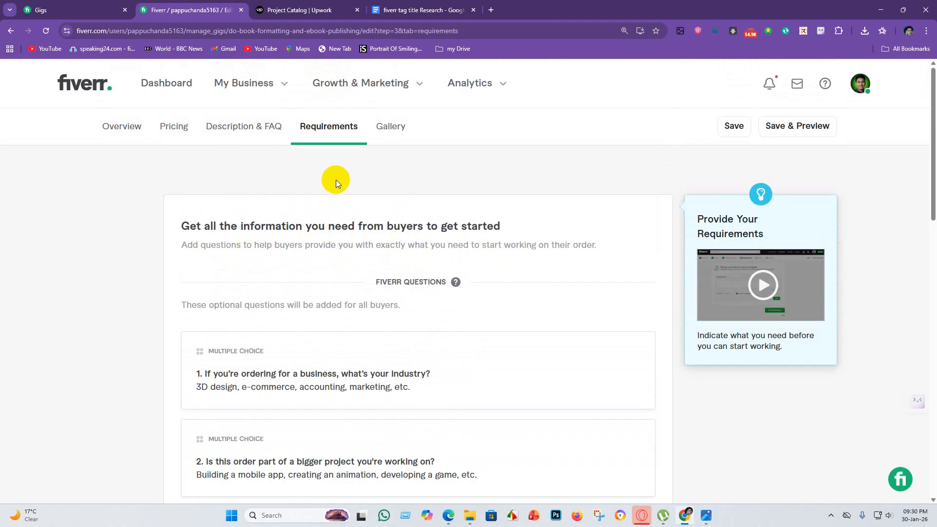
right_click(3, 95)
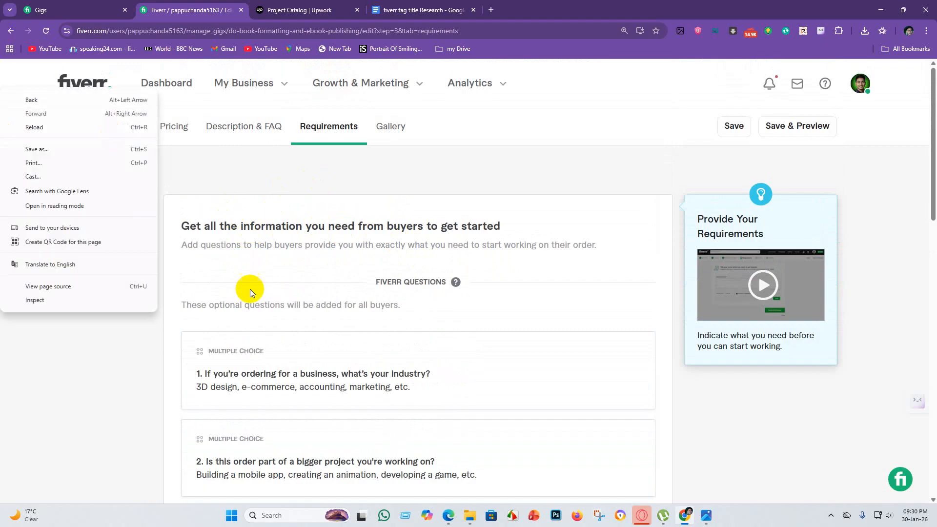
left_click(90, 420)
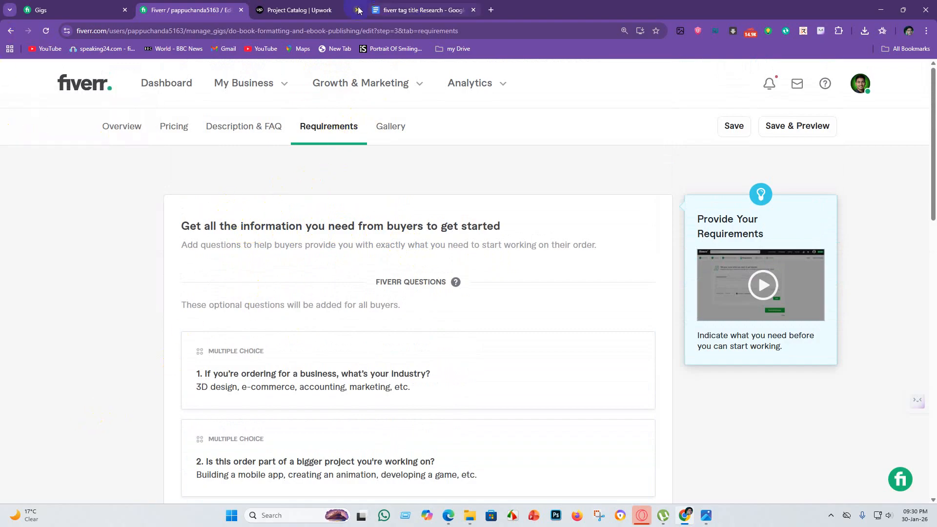
Switch to the fiverr tag title Research document and review its FAQ on what is required to start and the manuscript request.
left_click(287, 11)
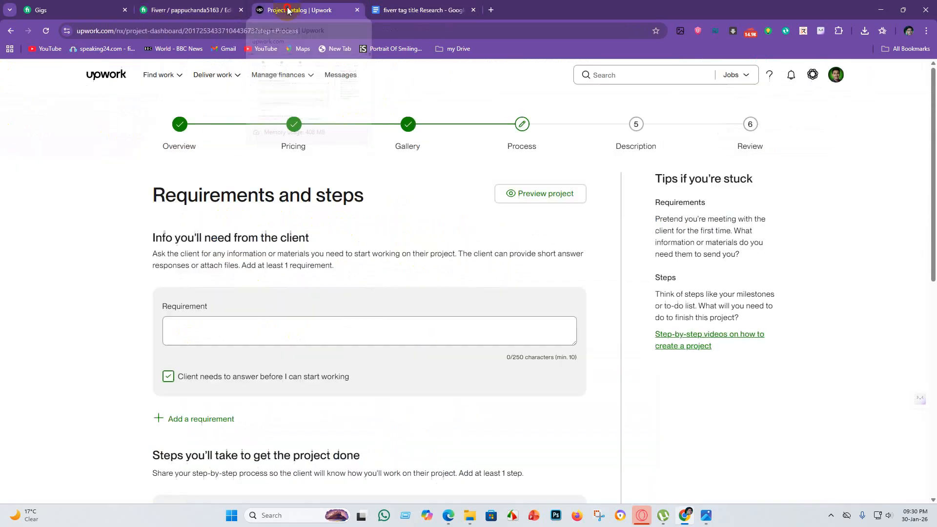
left_click(449, 9)
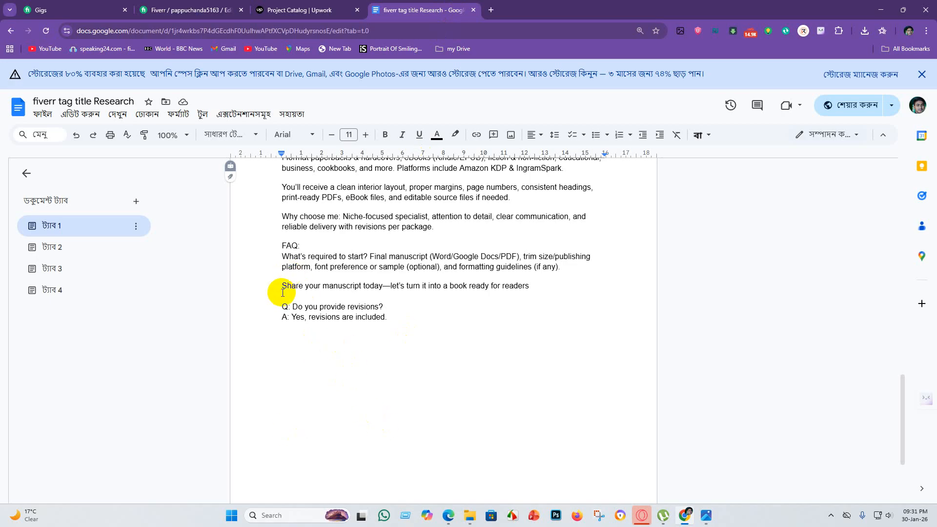
left_click_drag(283, 287, 548, 287)
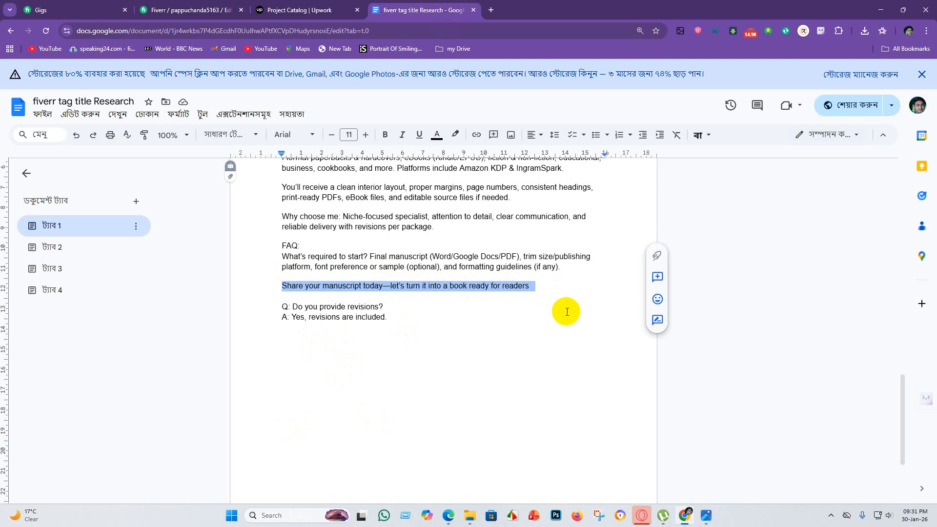
key("ctrl+d")
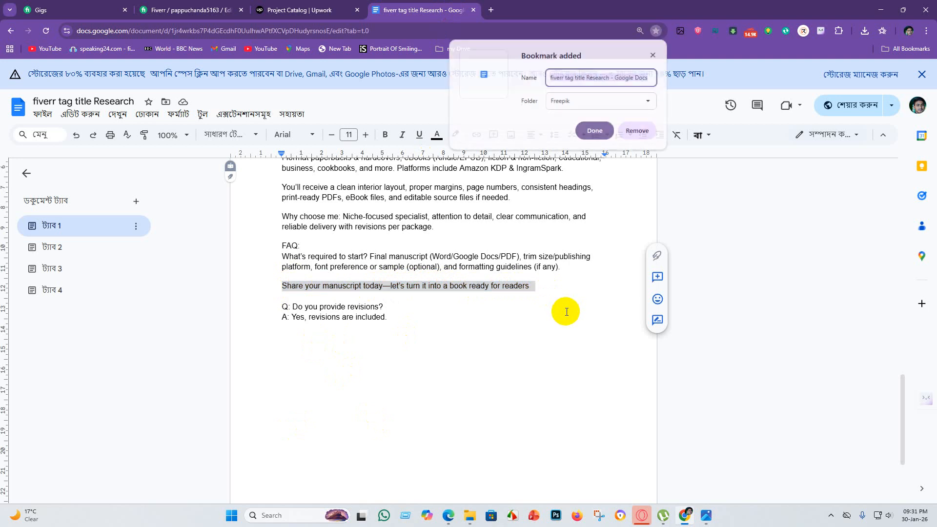
double_click(761, 262)
mouse_move(281, 285)
left_mouse_down()
mouse_move(429, 283)
mouse_move(556, 295)
left_mouse_up()
key("ctrl+c")
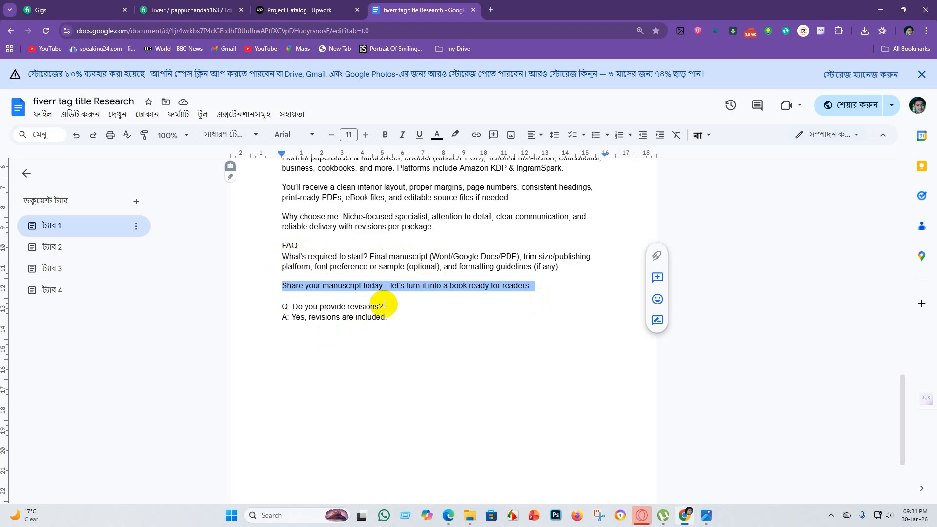
left_click(486, 348)
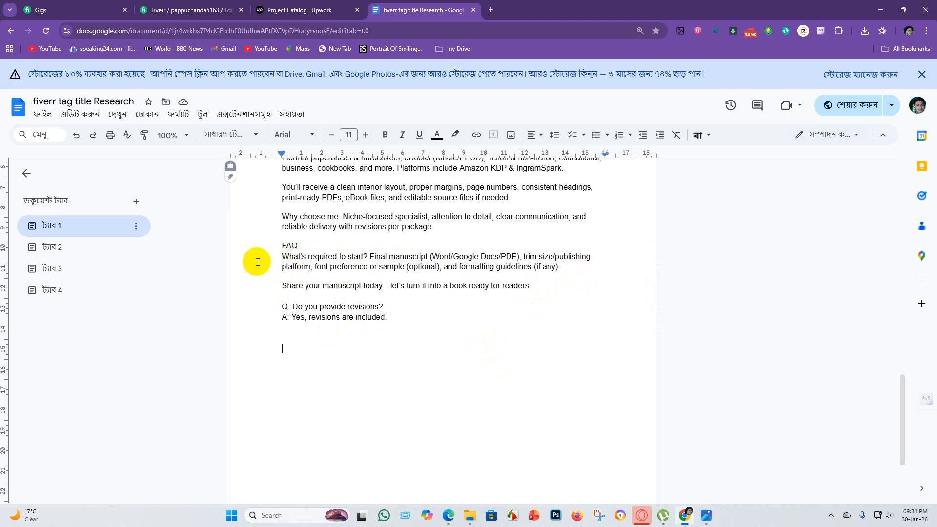
left_click(227, 215)
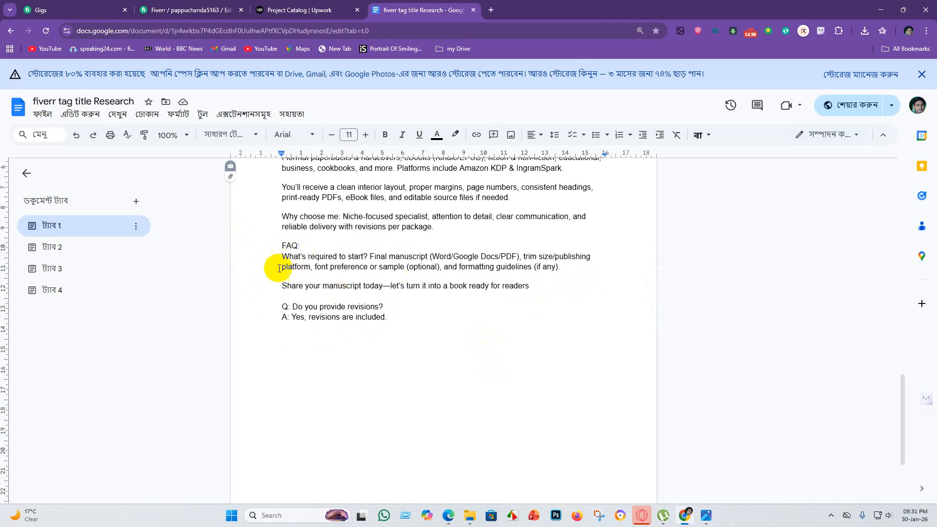
left_click(315, 286)
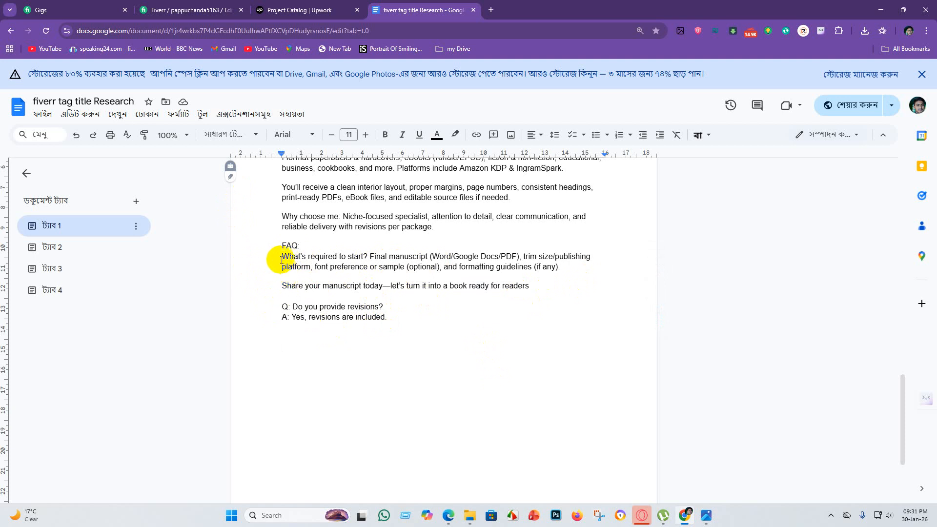
Copy the document's "What's required to start?" answer and manuscript line, and paste them as the Upwork project's client requirement.
left_click_drag(282, 257, 557, 293)
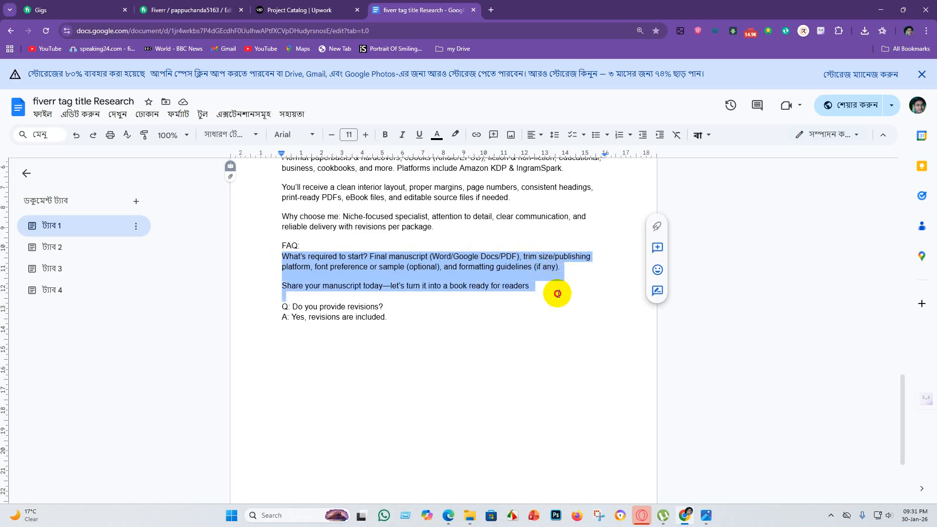
left_click(279, 12)
left_click(212, 337)
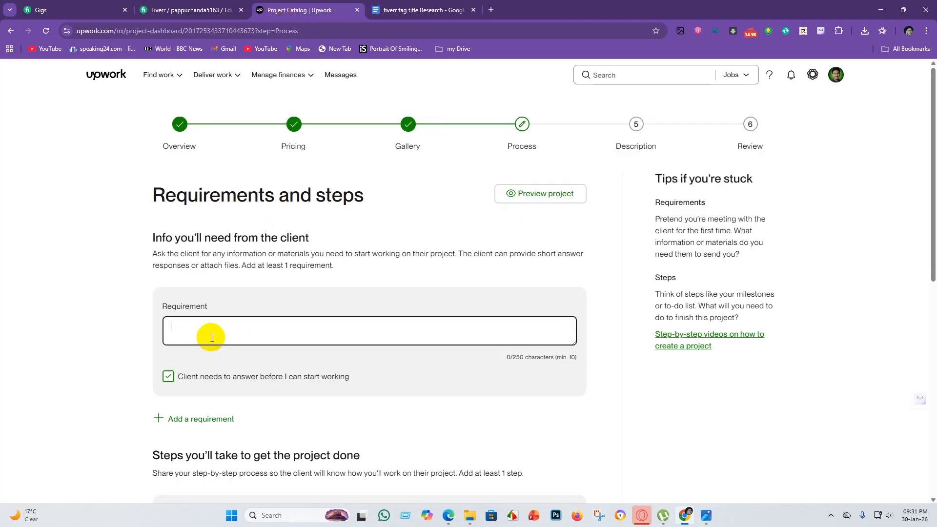
key("ctrl+v")
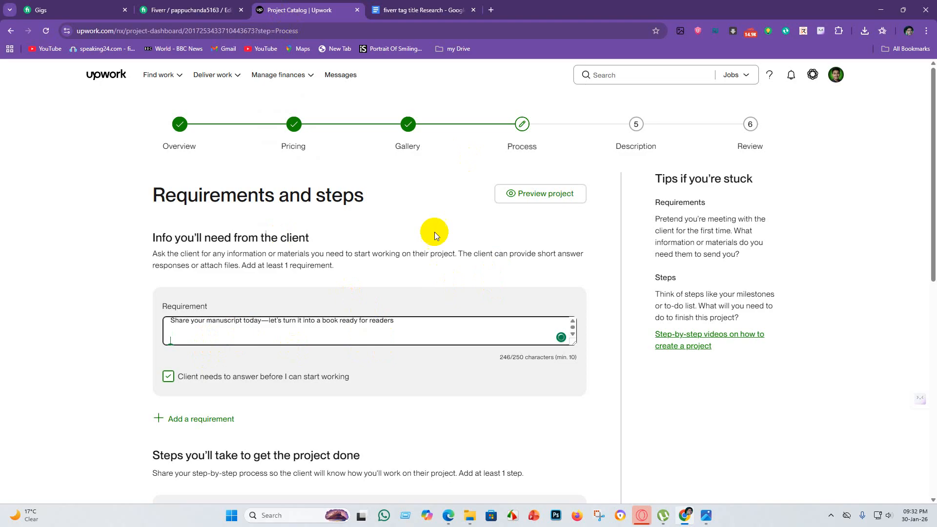
Review the project's step title and description fields below the client requirement.
scroll(431, 244, "down", 3)
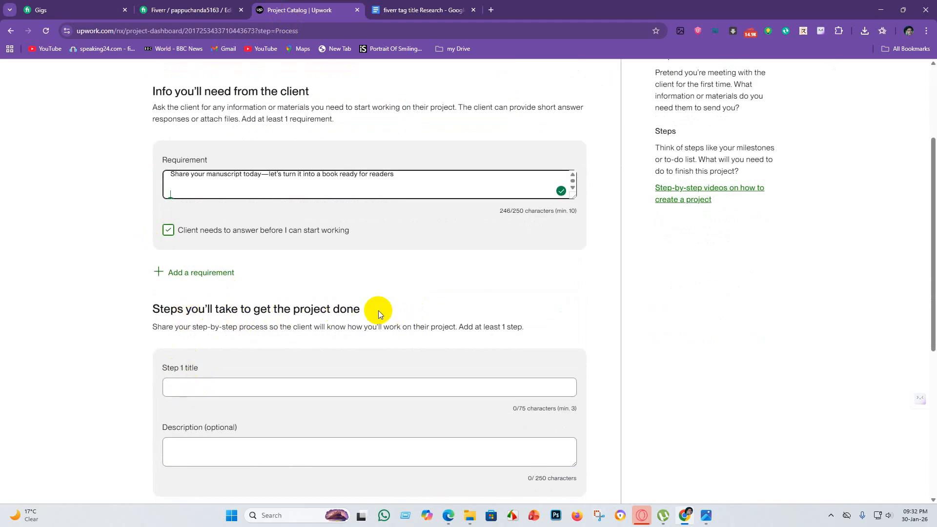
scroll(379, 310, "down", 3)
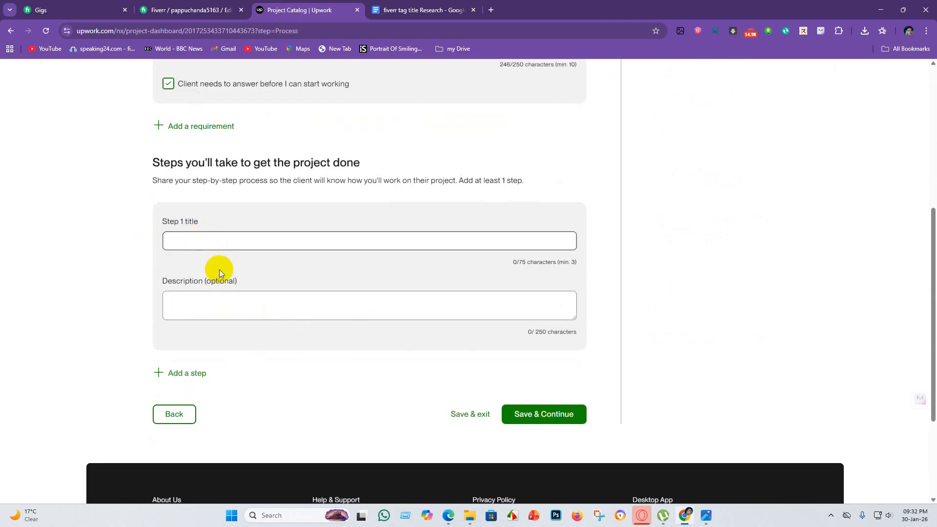
scroll(257, 333, "up", 1)
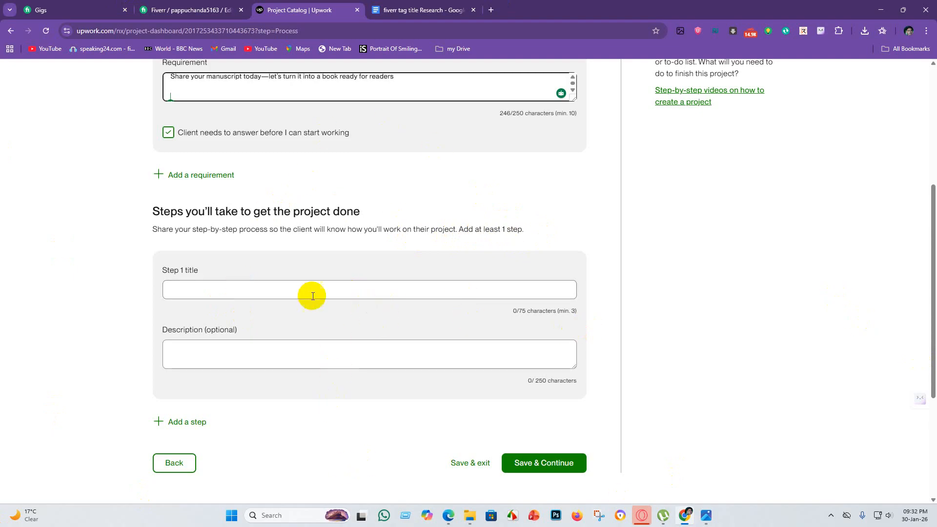
scroll(283, 399, "down", 4)
scroll(295, 356, "up", 3)
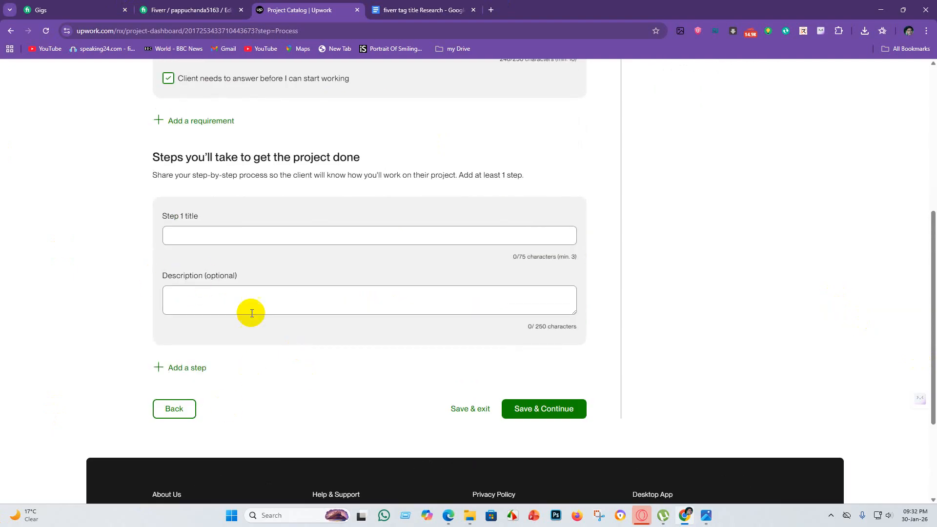
scroll(249, 312, "up", 2)
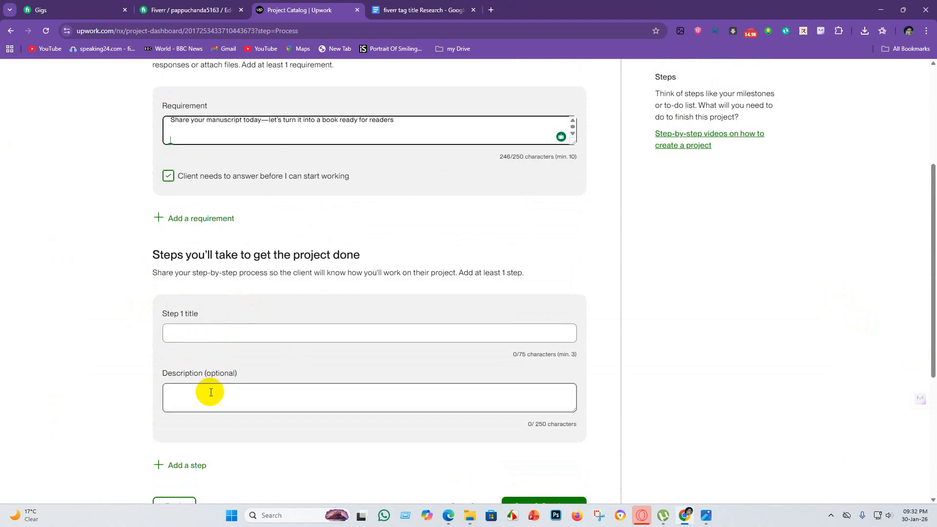
left_click(173, 405)
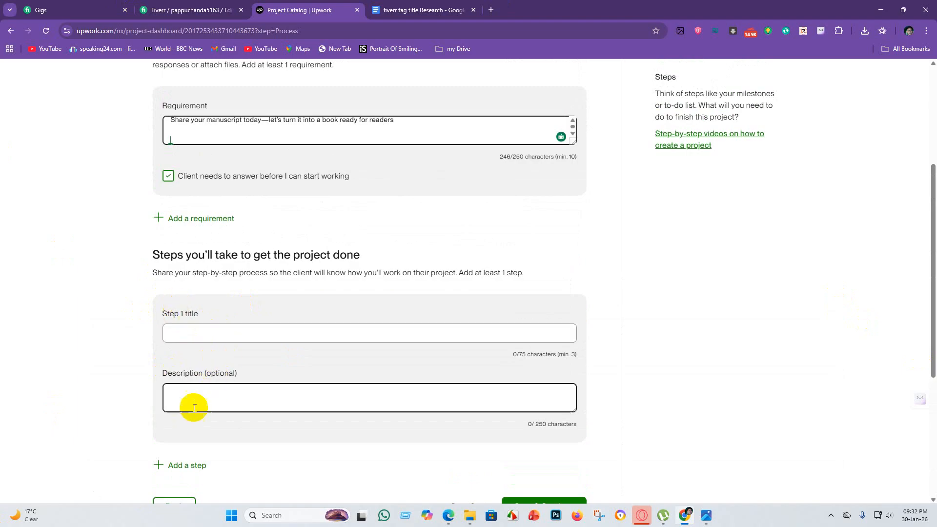
Open ChatGPT in a new browser tab and recheck the research document and the Upwork project steps section.
left_click(496, 11)
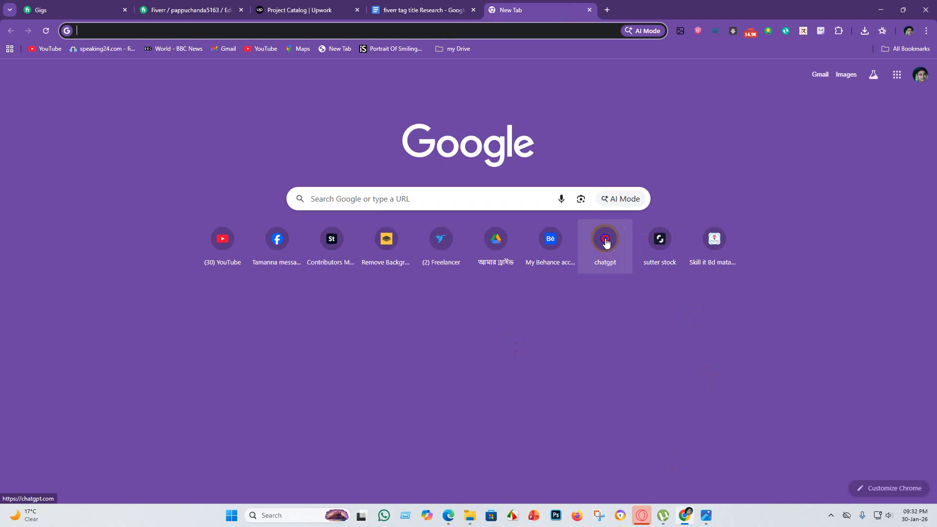
left_click(605, 239)
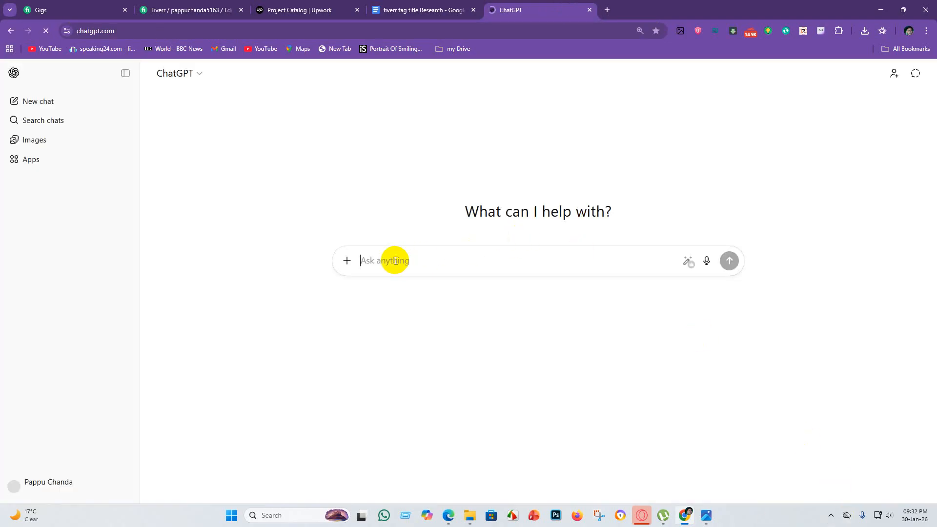
left_click(419, 10)
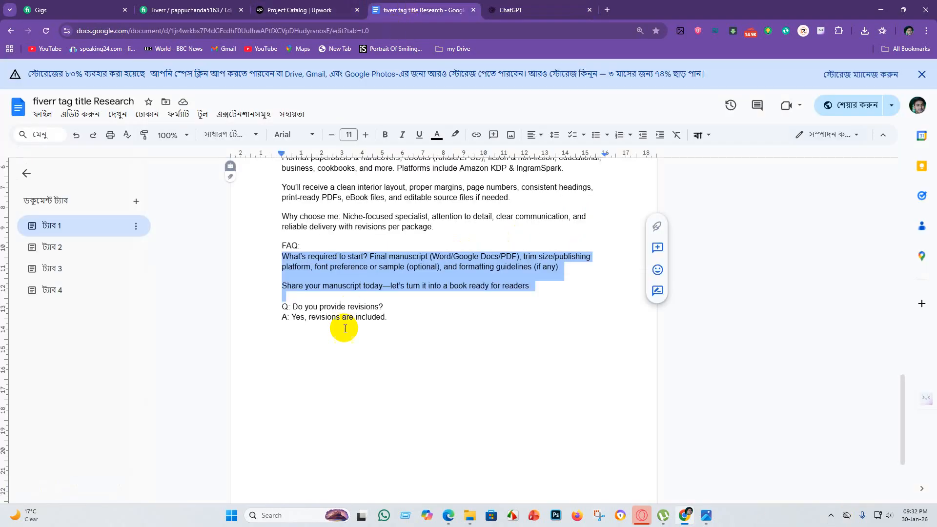
left_click(299, 9)
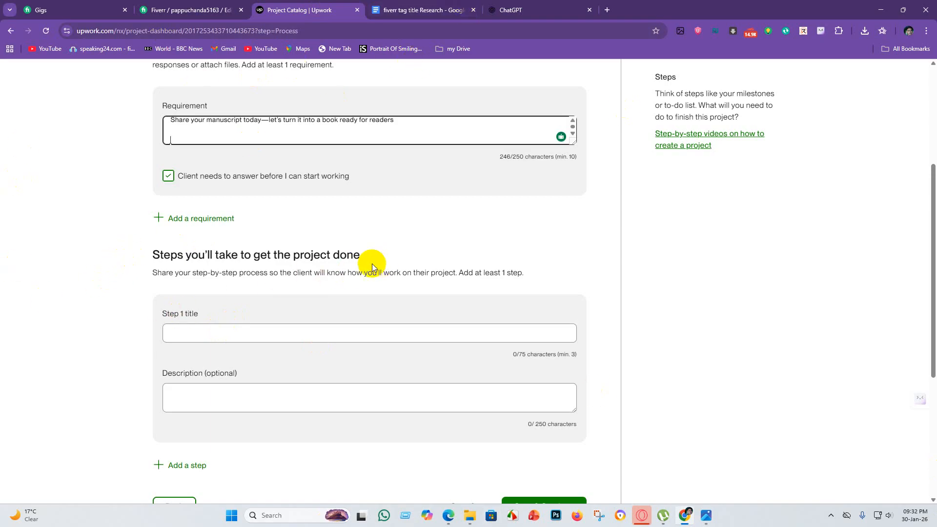
Draft a ChatGPT message about wanting to publish a project on Upwork.
left_click(517, 10)
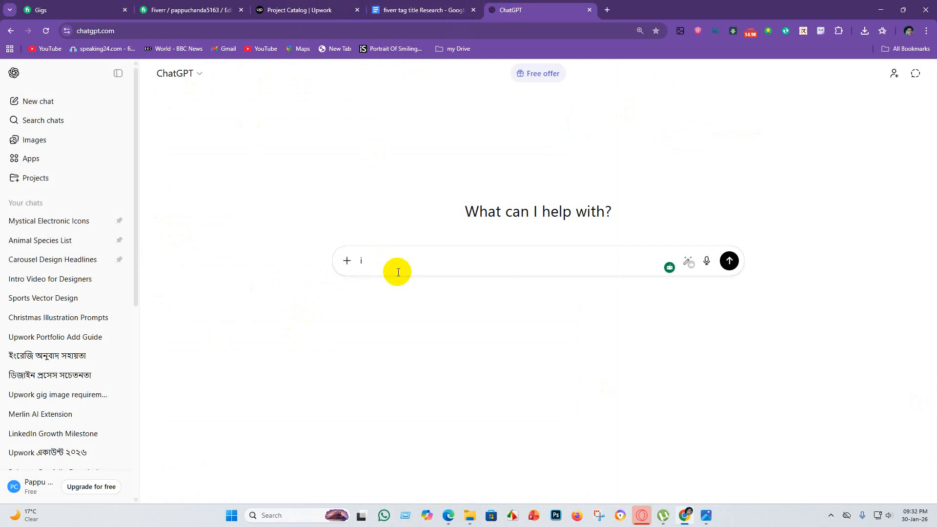
type("i want")
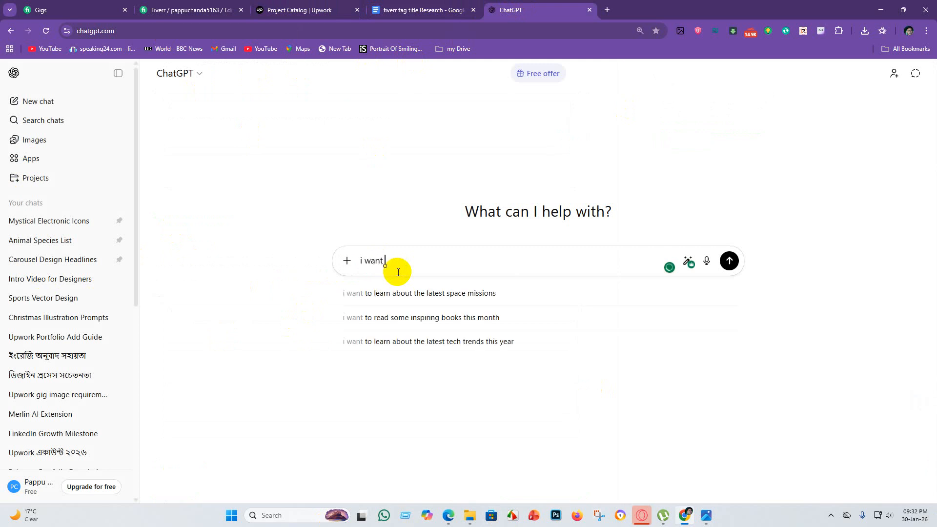
type(" pubki")
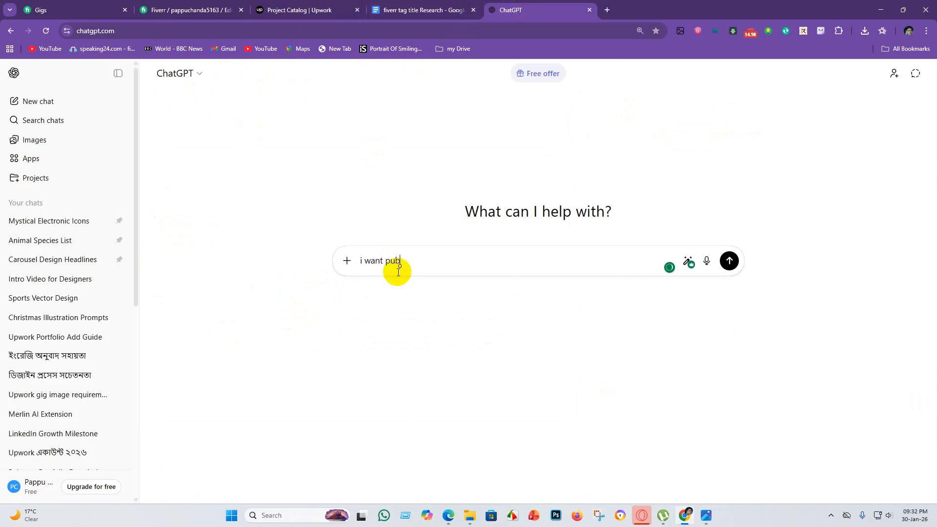
type("li")
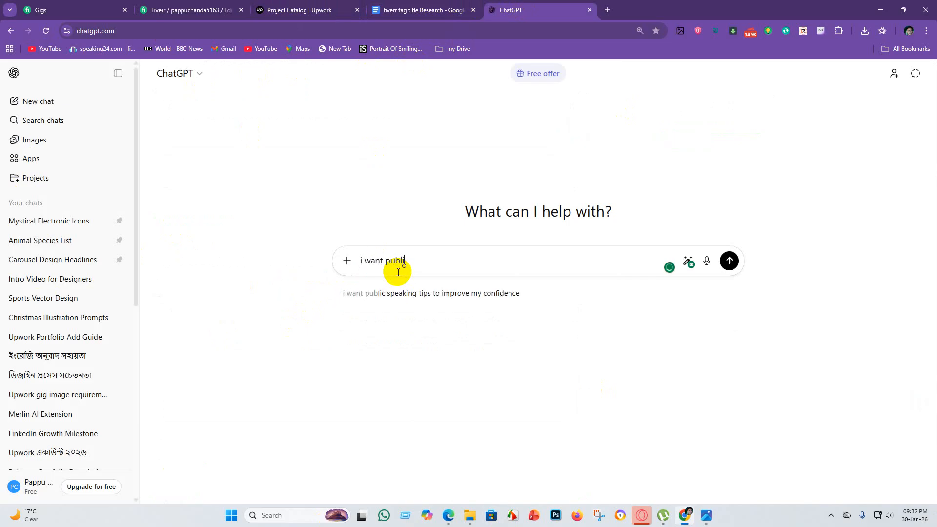
type("she project on upwork")
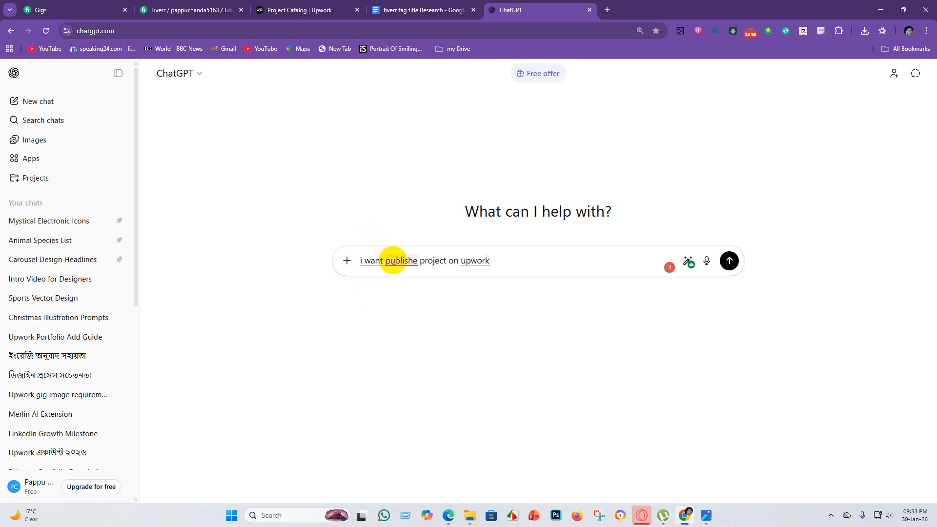
Apply the suggested spelling and grammar fixes so the prompt reads "I want to publish project on Upwork." and send it.
left_click(393, 261)
left_click(398, 292)
left_click(383, 262)
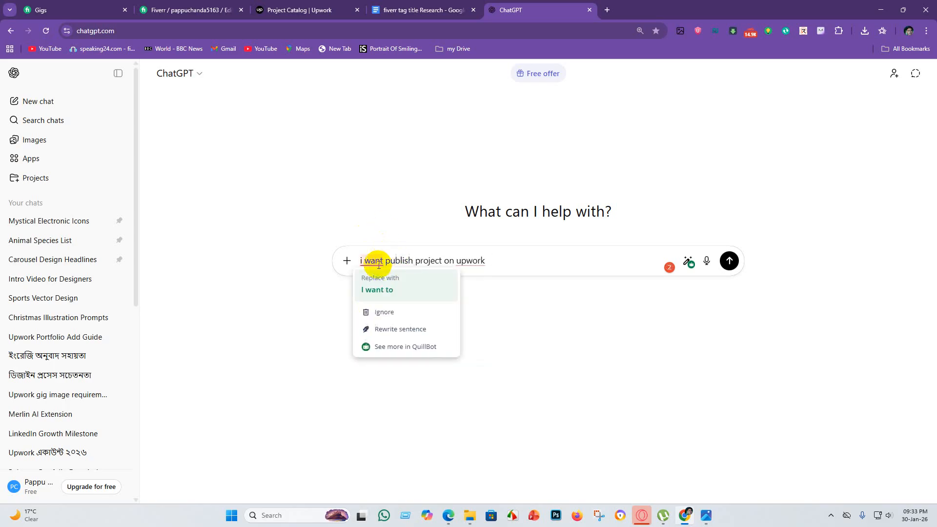
left_click(385, 291)
left_click(478, 261)
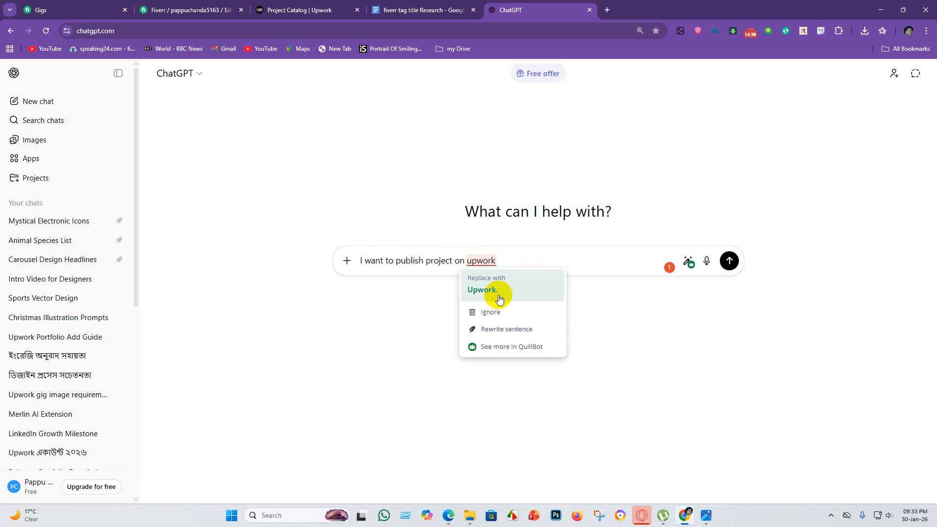
left_click(497, 292)
left_click(722, 262)
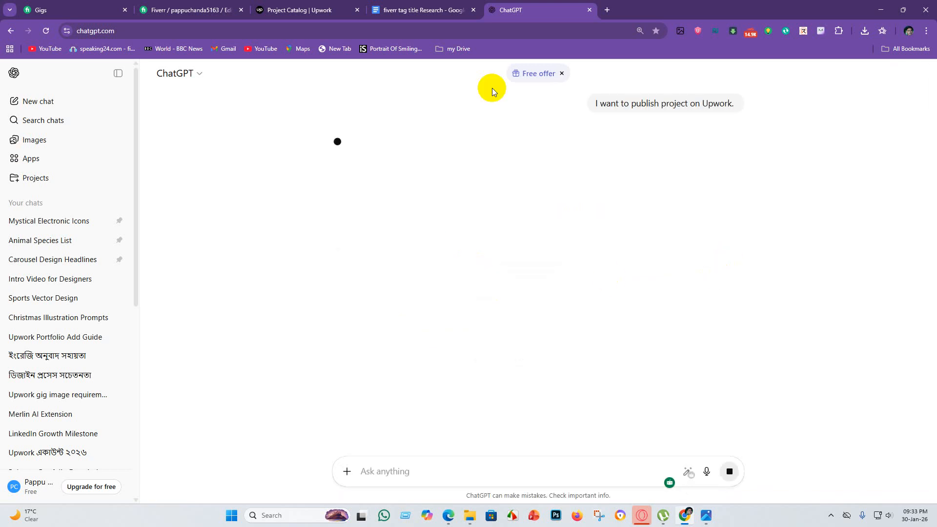
Copy Upwork's "Steps you'll take to get the project done" heading with its instructions and paste them into a new ChatGPT message.
left_click(288, 7)
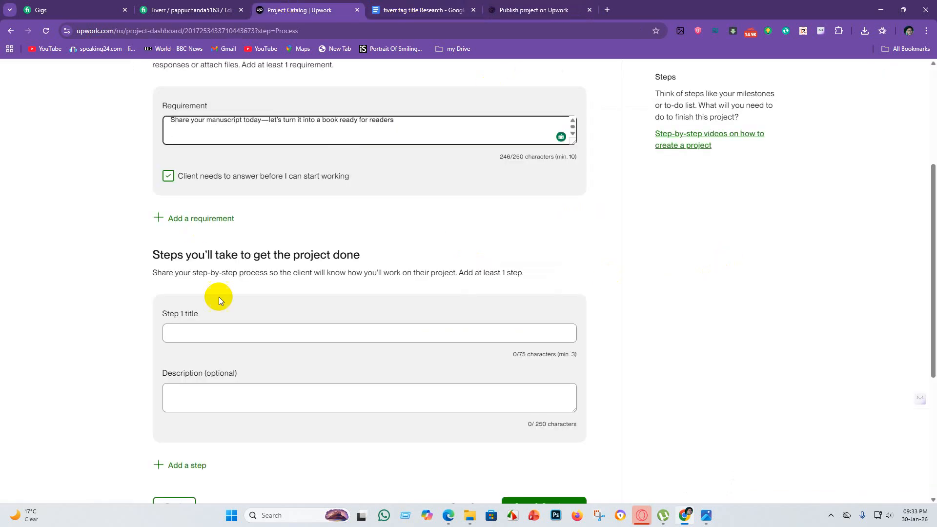
left_click_drag(149, 253, 537, 277)
key("ctrl+c")
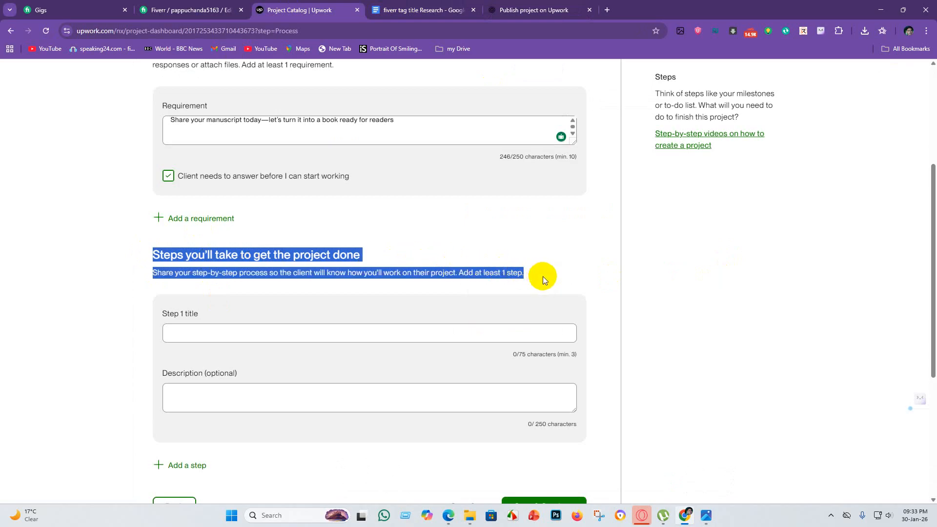
left_click(527, 10)
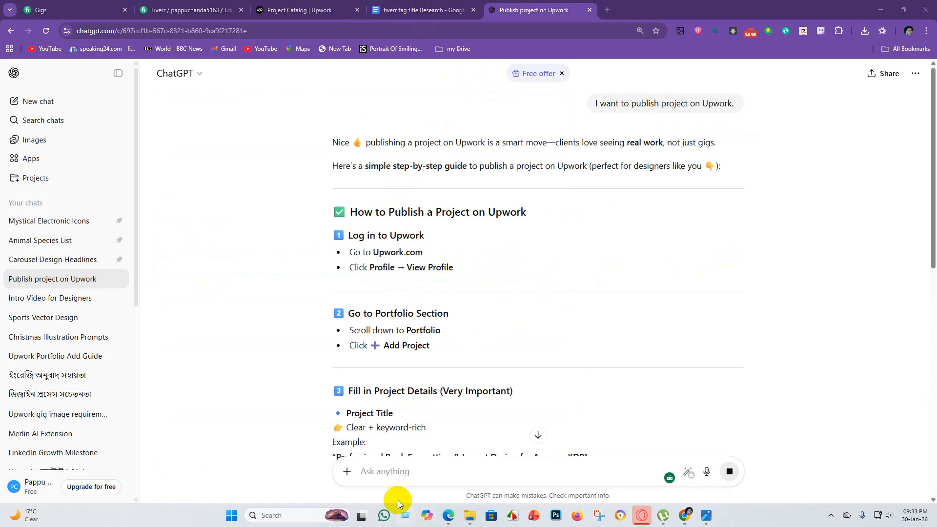
left_click(394, 471)
key("ctrl+v")
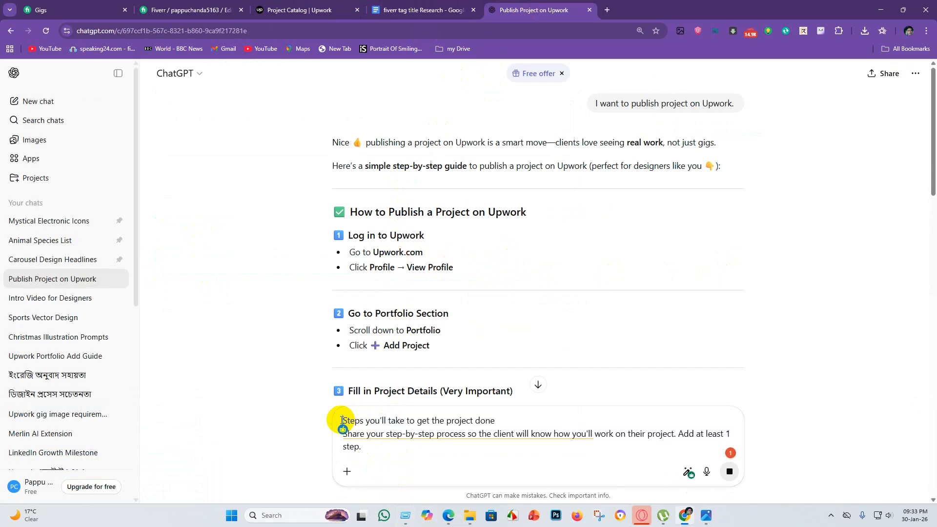
Start the pasted ChatGPT prompt with "Book formatting gig for" and send it to get the project steps.
left_click(341, 420)
type("B")
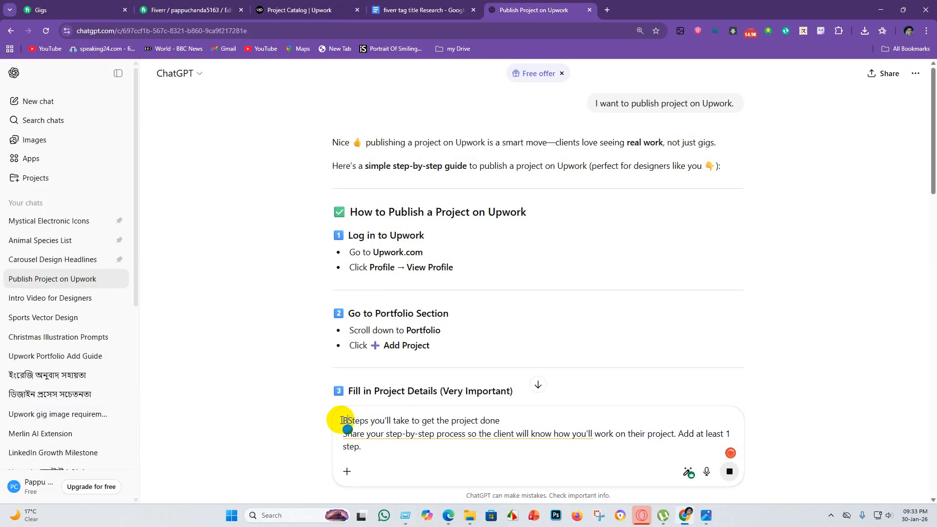
type("ook ")
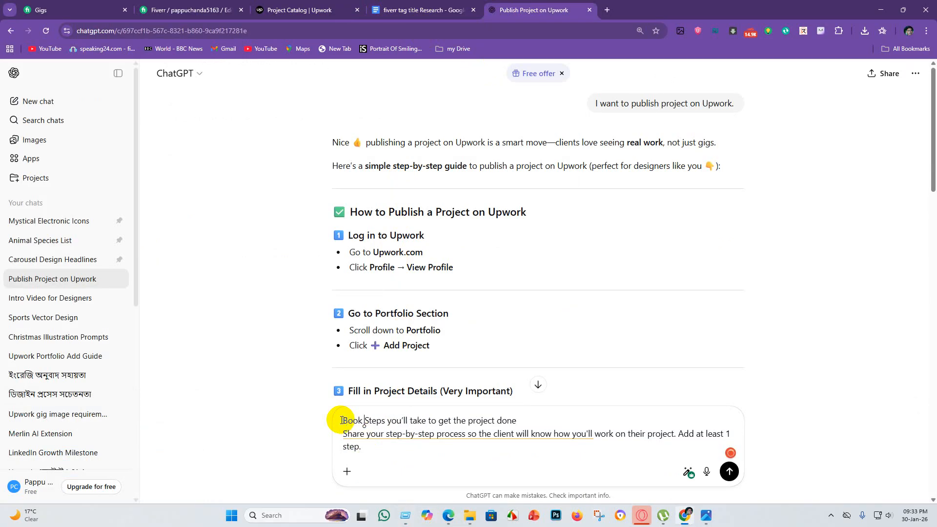
type("form")
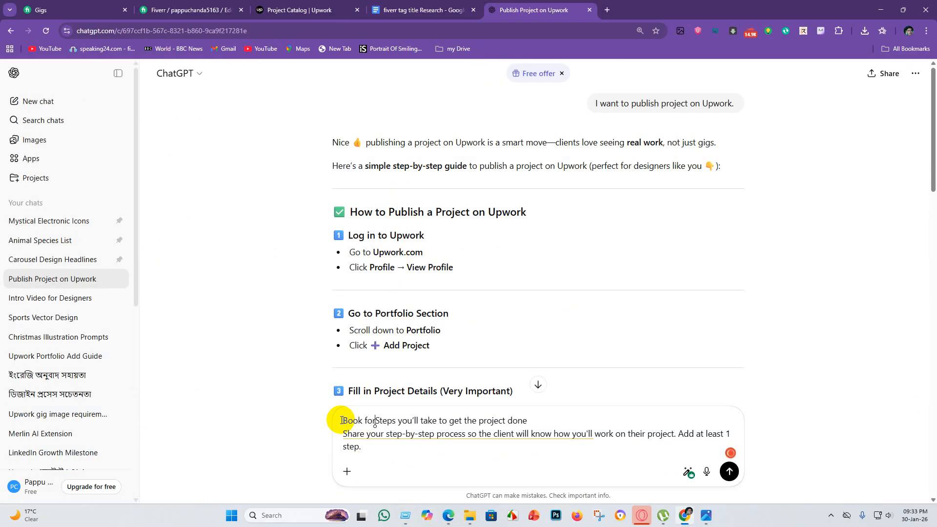
type("atting")
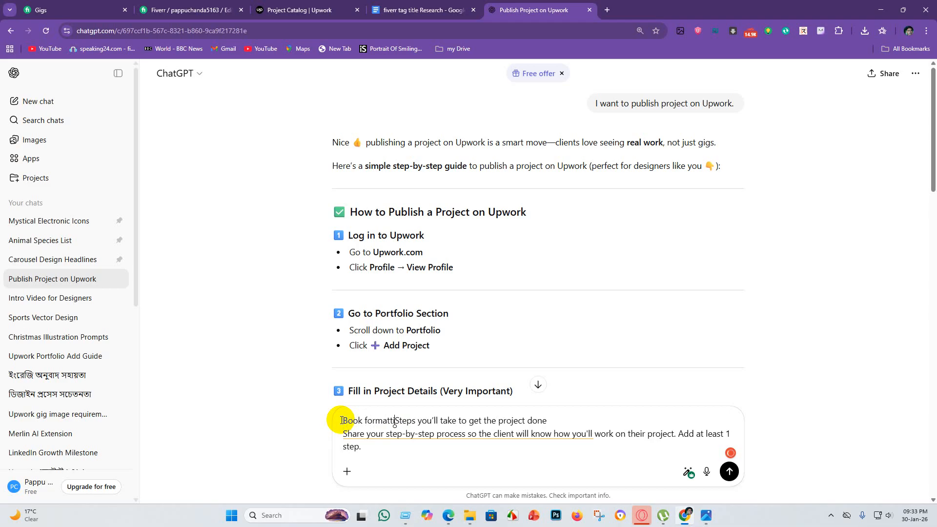
type(" gig")
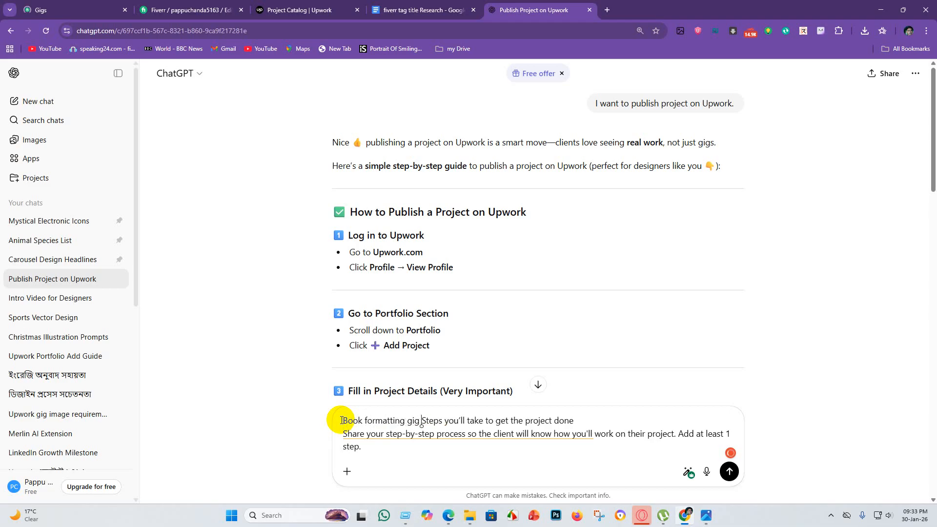
type(" for")
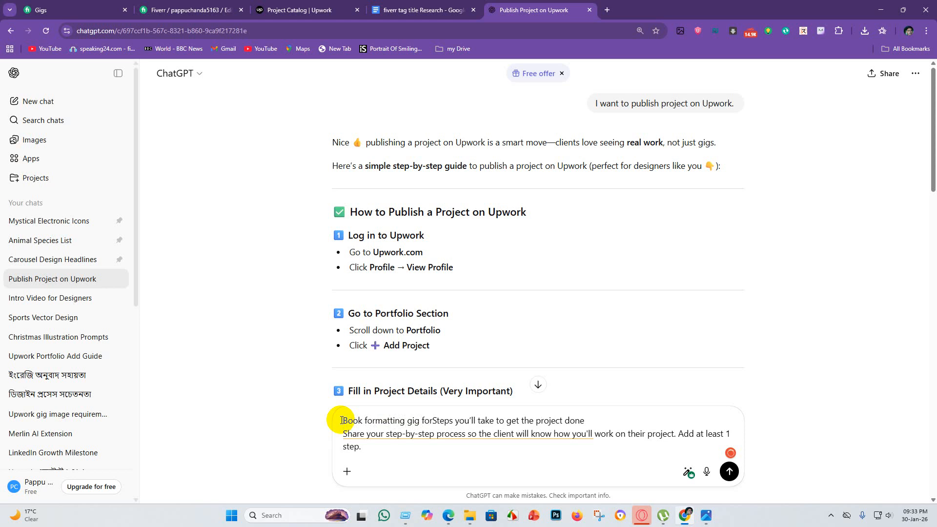
key("Return")
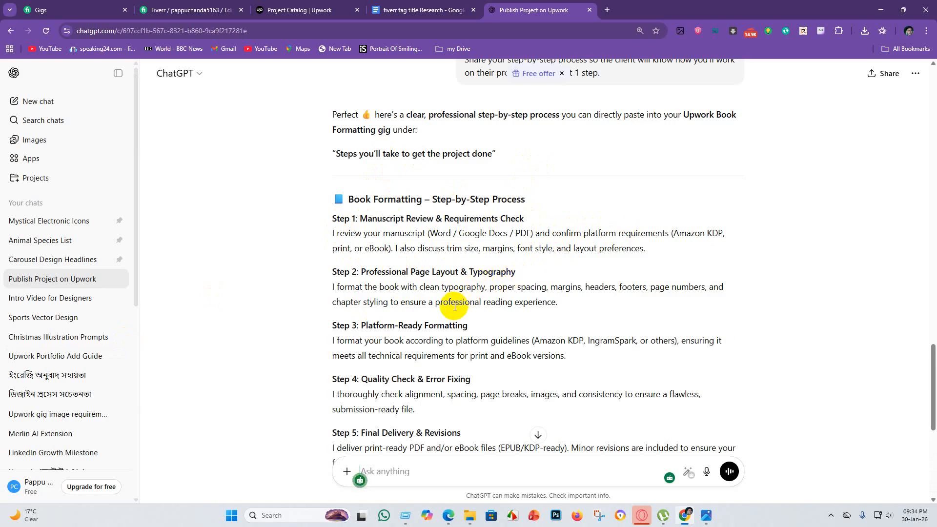
Copy the "Professional Page Layout & Typography" heading from ChatGPT's answer and paste it as the Step 1 title in the Upwork project.
scroll(454, 306, "down", 1)
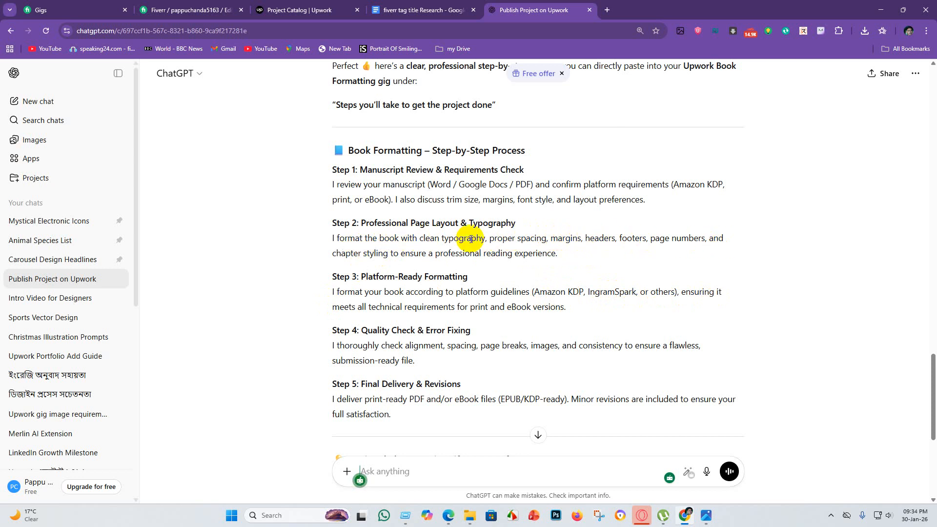
left_click_drag(316, 238, 589, 253)
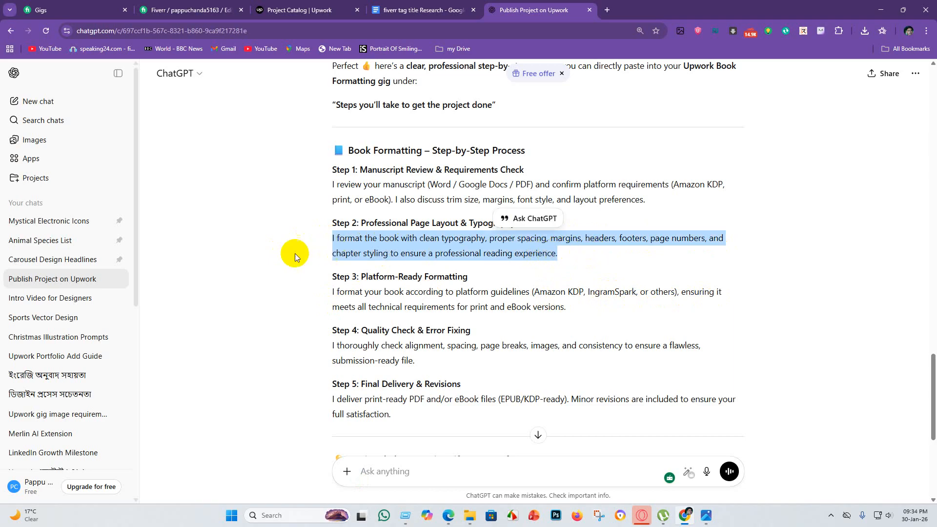
left_click(312, 271)
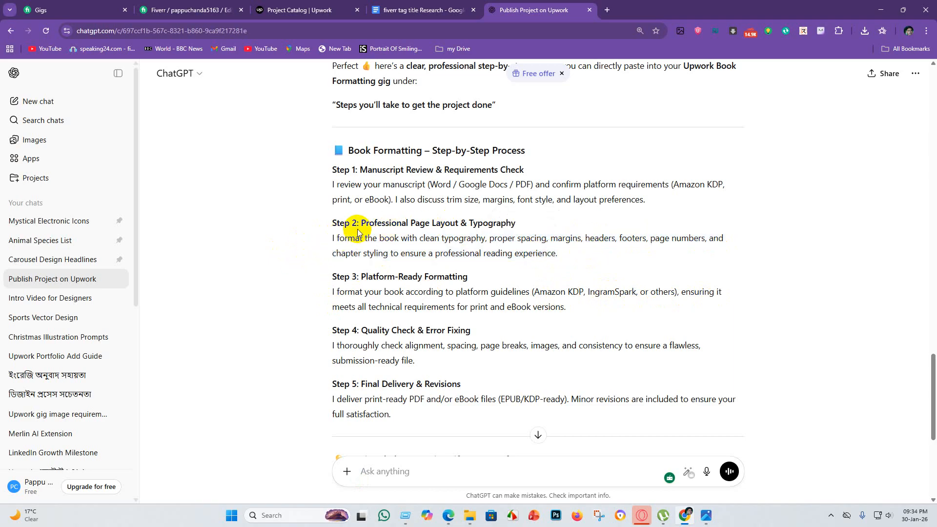
left_click_drag(361, 224, 519, 223)
key("ctrl+c")
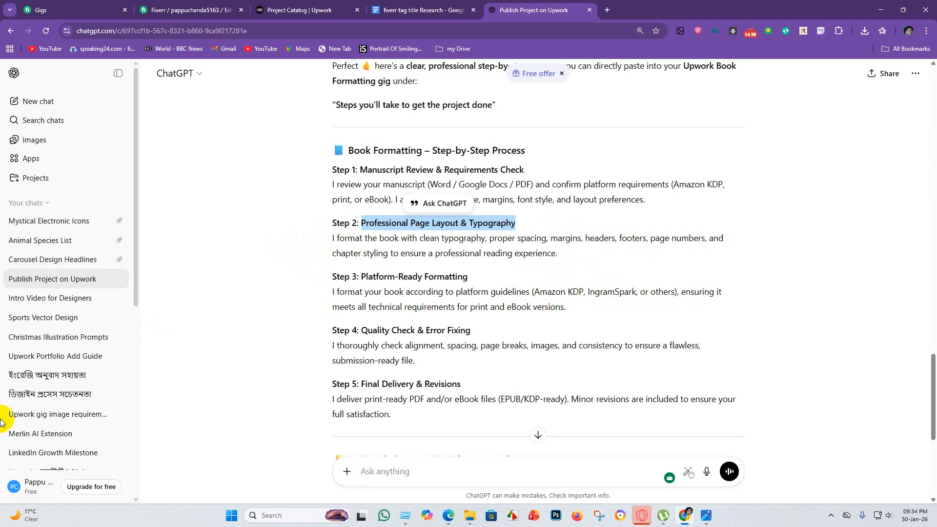
left_click(300, 10)
left_click(185, 341)
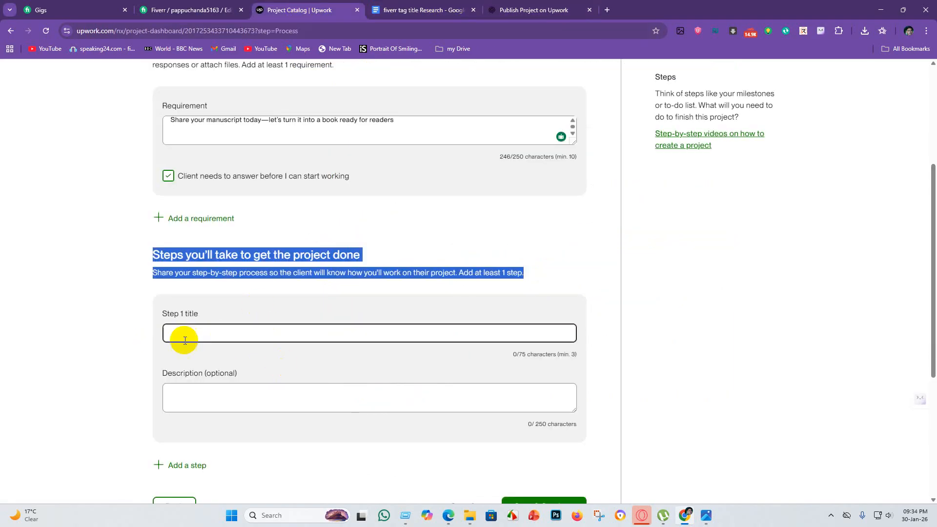
left_click(190, 336)
key("ctrl+v")
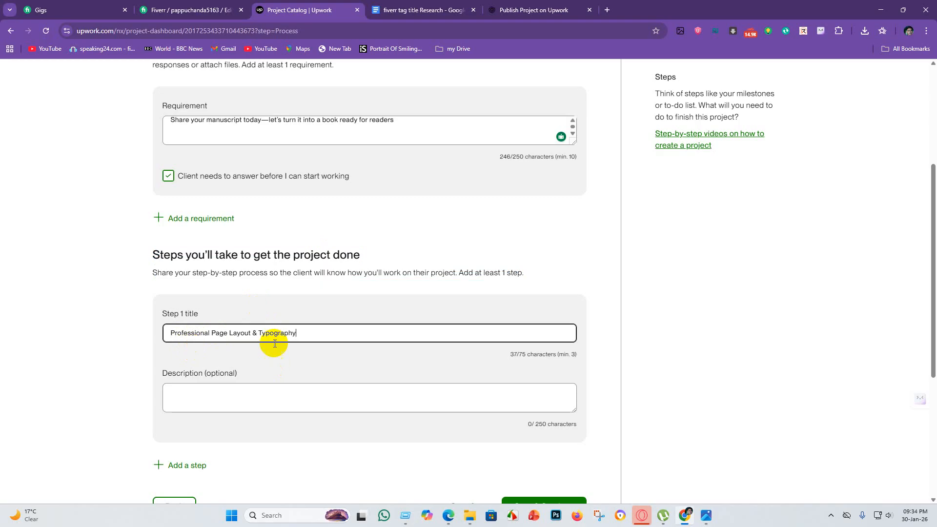
Ask ChatGPT for a description of "Professional Page Layout & Typography".
left_click(553, 10)
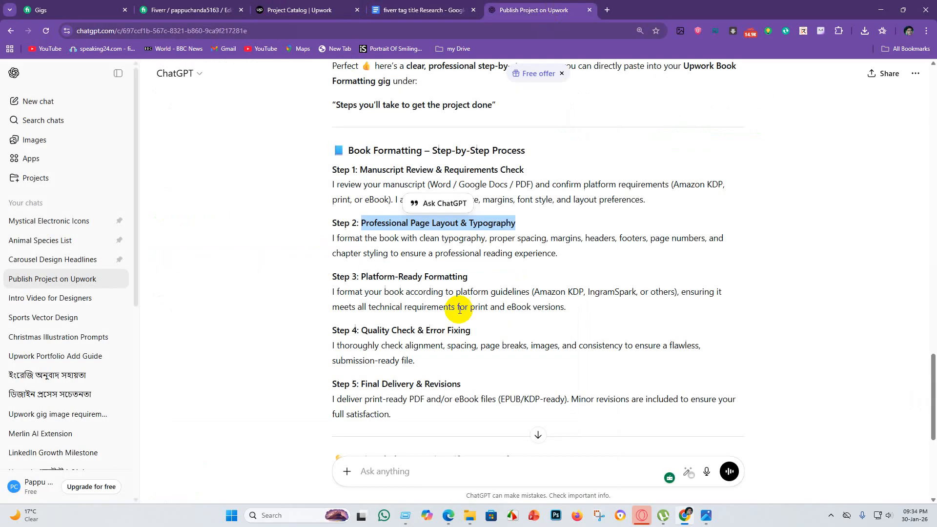
left_click(409, 483)
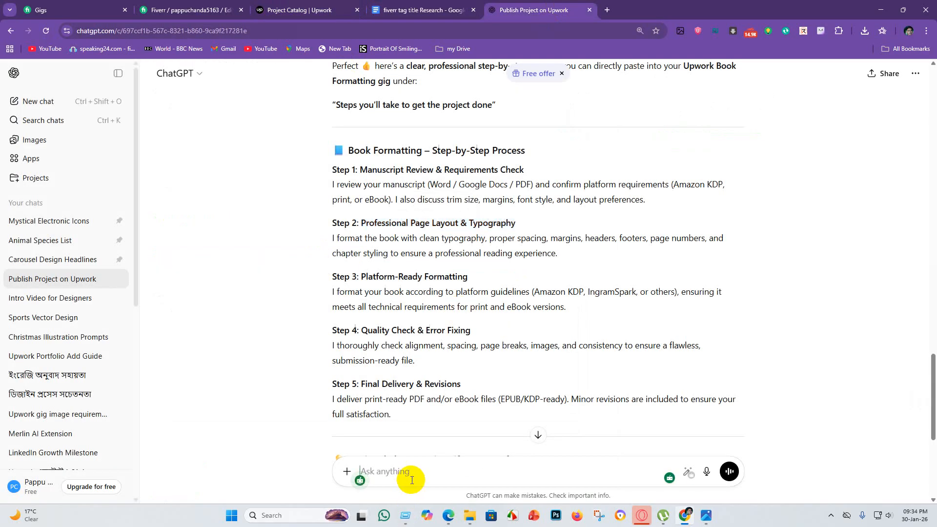
key("ctrl+v")
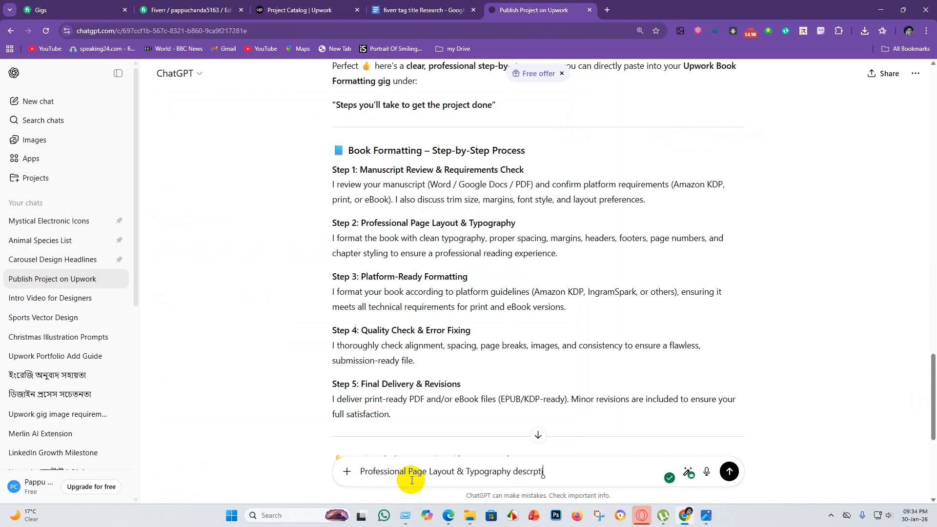
key("Return")
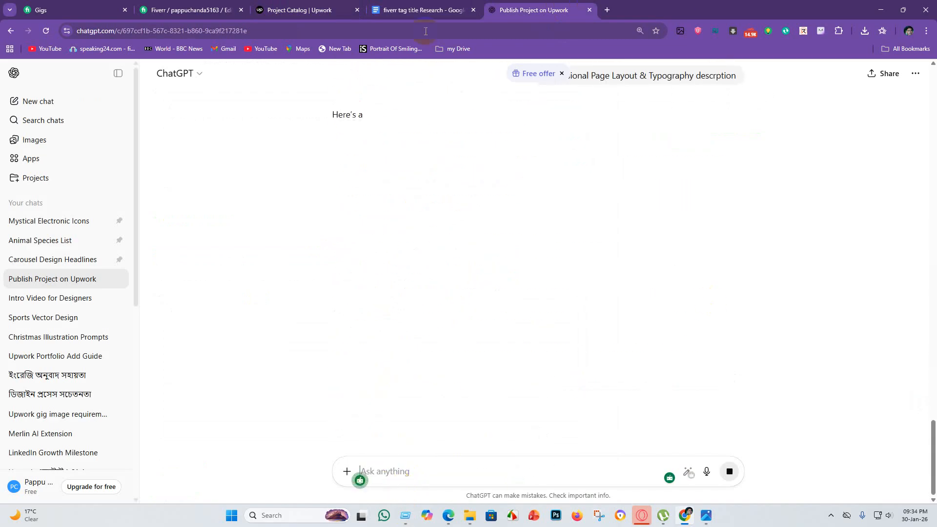
Copy ChatGPT's full Professional Page Layout & Typography paragraph and paste it as the Step 1 description in Upwork.
left_click(330, 4)
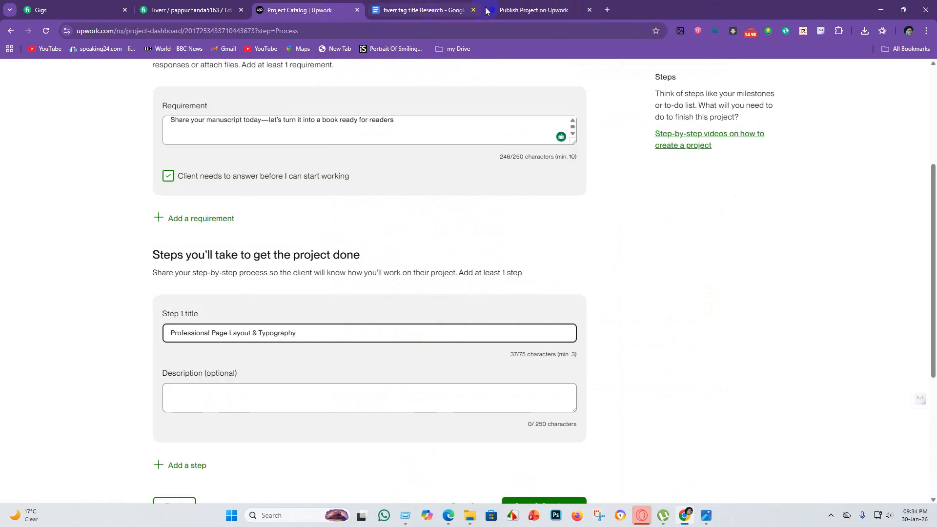
left_click(541, 11)
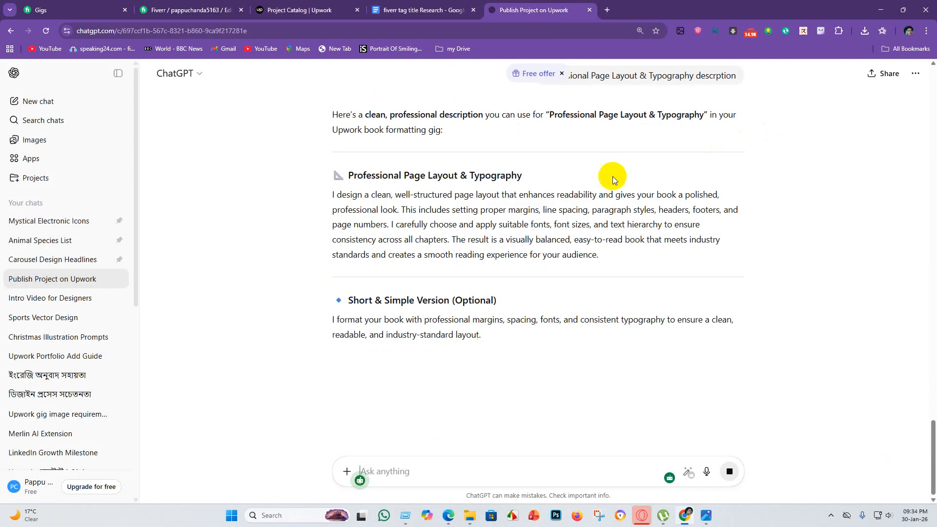
left_click_drag(330, 195, 634, 253)
key("ctrl+c")
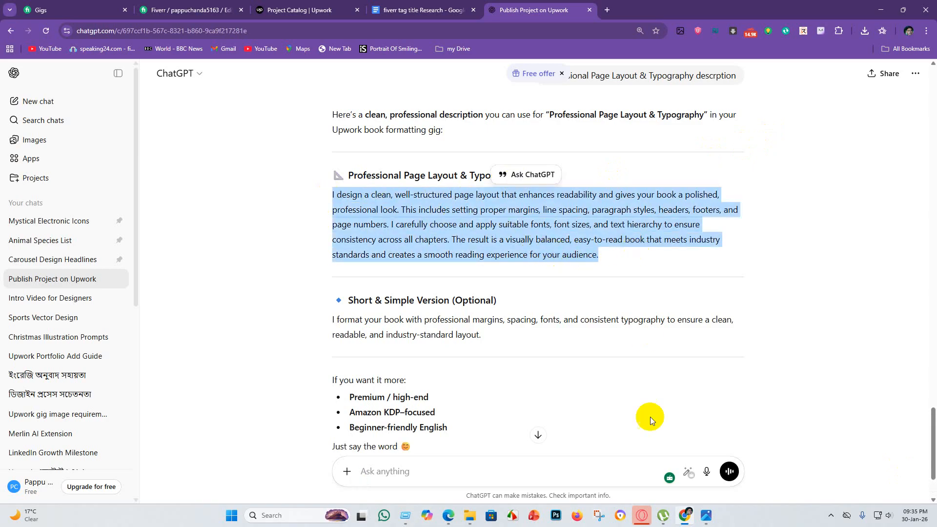
left_click(300, 9)
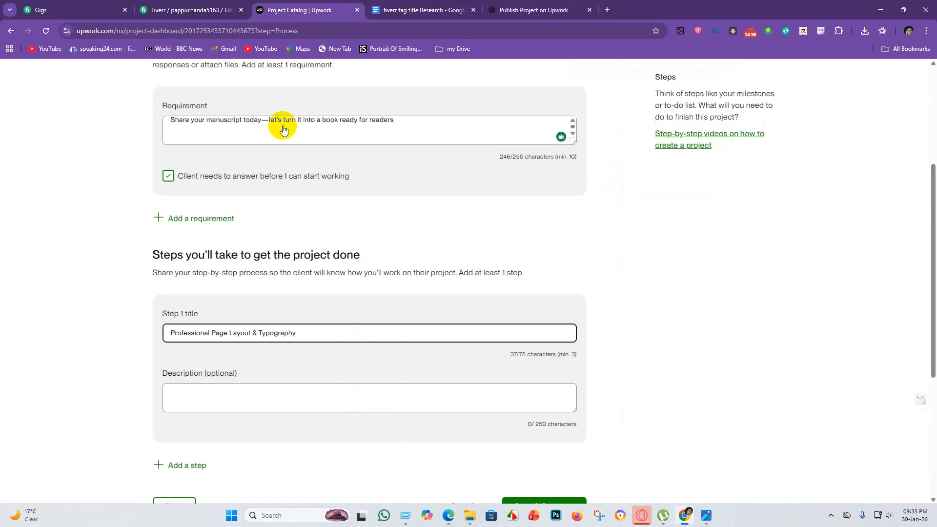
left_click(216, 409)
key("ctrl+v")
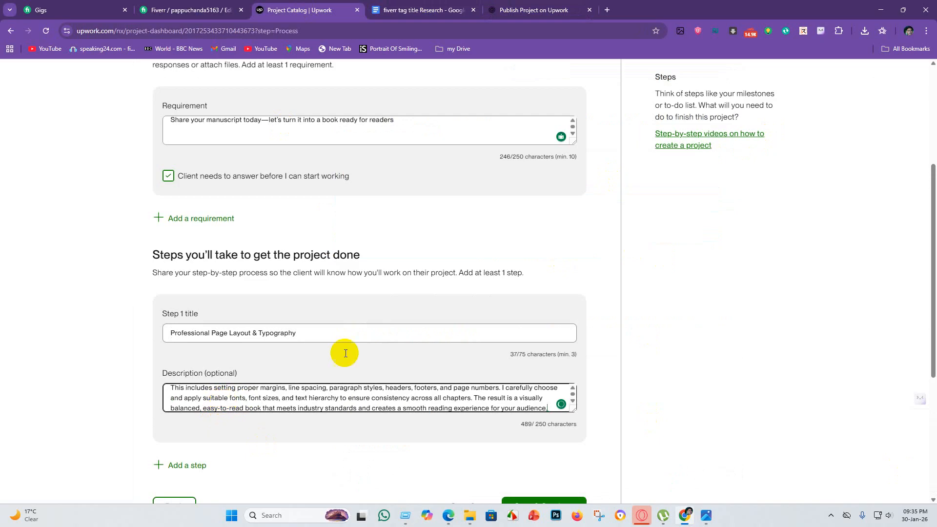
Recheck the ChatGPT answer, the research document and the Upwork requirements and steps, and try to save and continue.
left_click(542, 10)
left_click(274, 238)
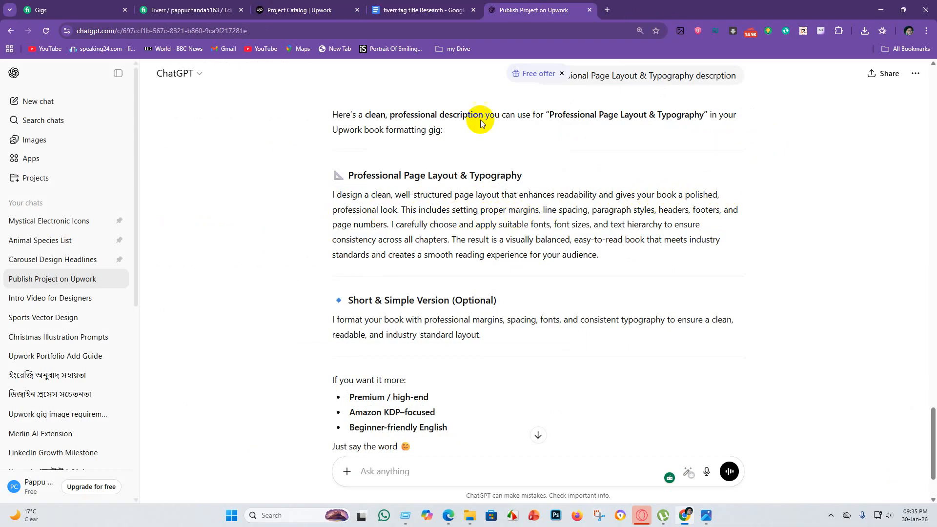
left_click(399, 9)
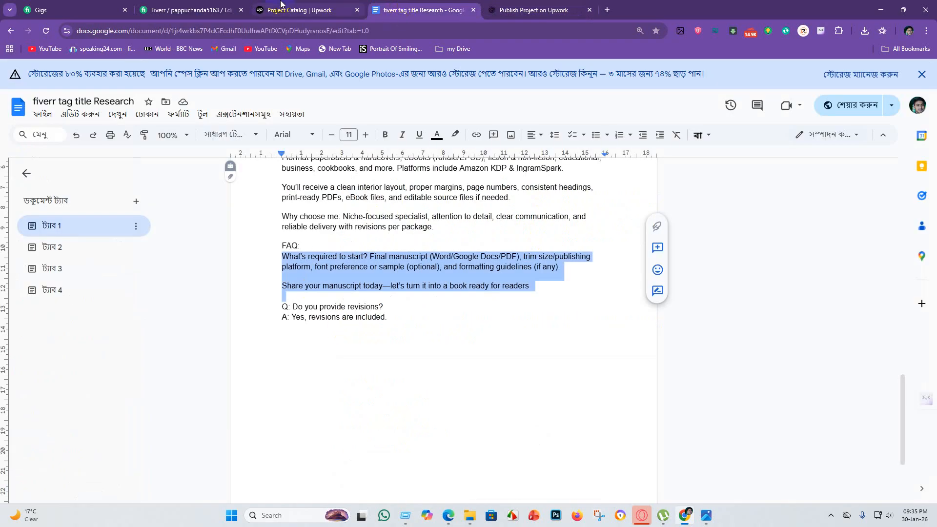
left_click(298, 9)
scroll(268, 330, "down", 5)
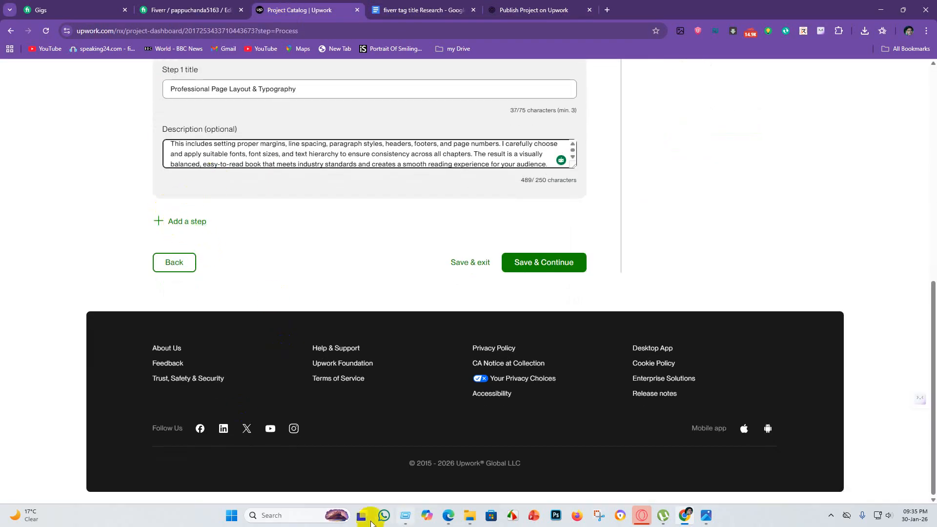
scroll(332, 182, "up", 3)
scroll(332, 183, "up", 5)
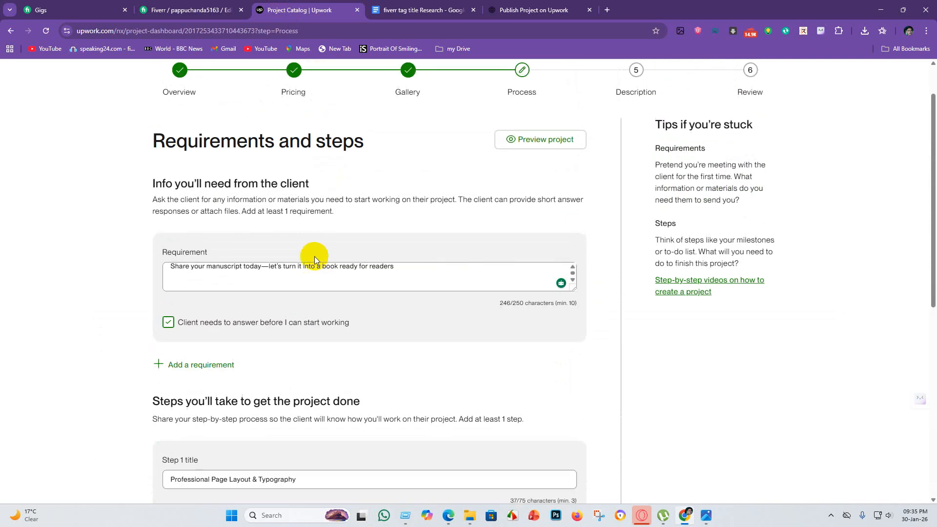
scroll(409, 188, "down", 5)
left_click(537, 408)
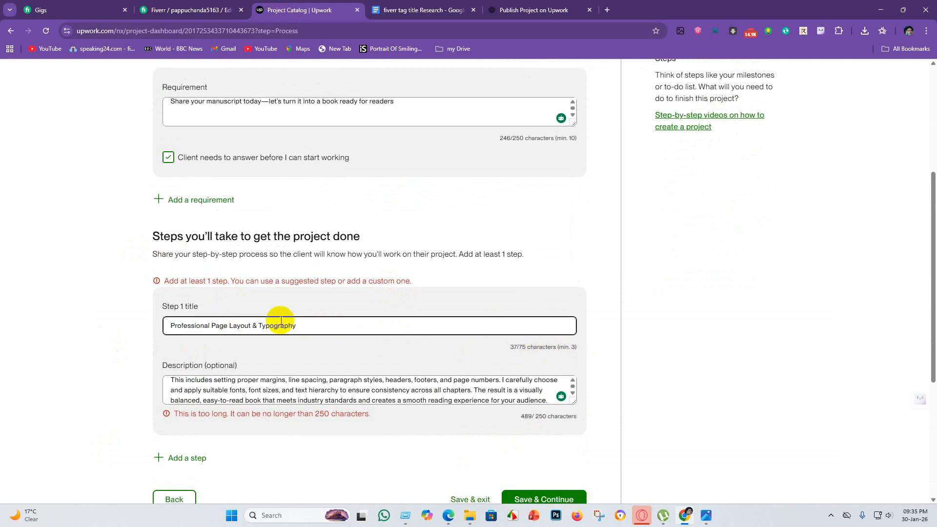
Clear the long paragraph from the Step 1 description.
scroll(215, 306, "down", 2)
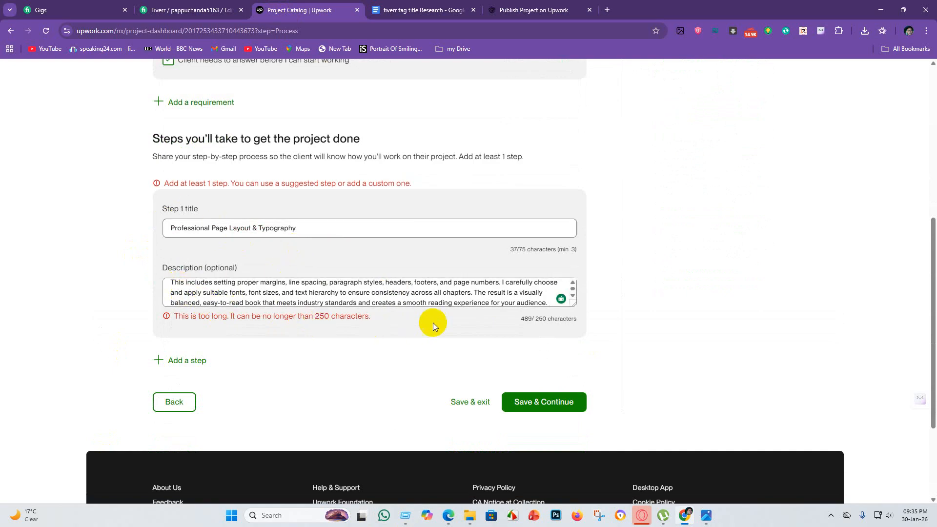
scroll(334, 294, "up", 1)
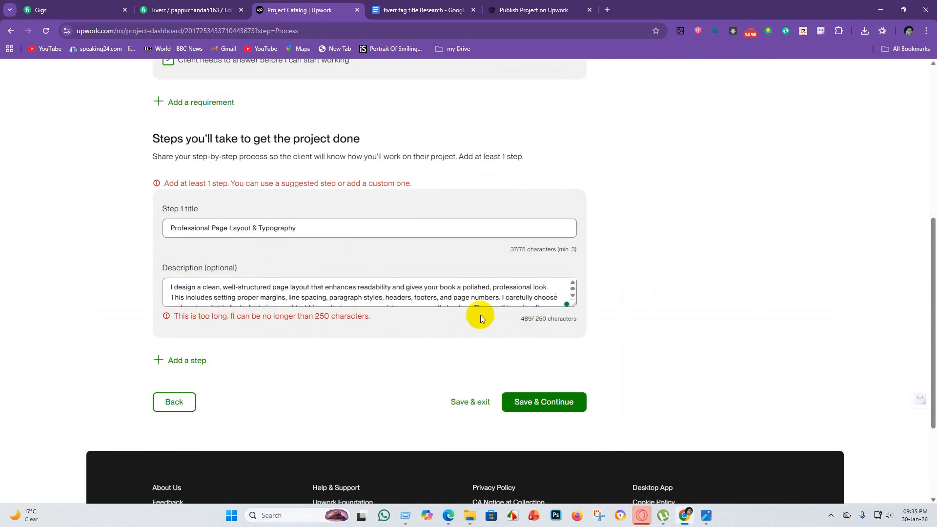
scroll(449, 302, "down", 1)
left_click_drag(540, 299, 175, 286)
key("ctrl+a")
key("BackSpace")
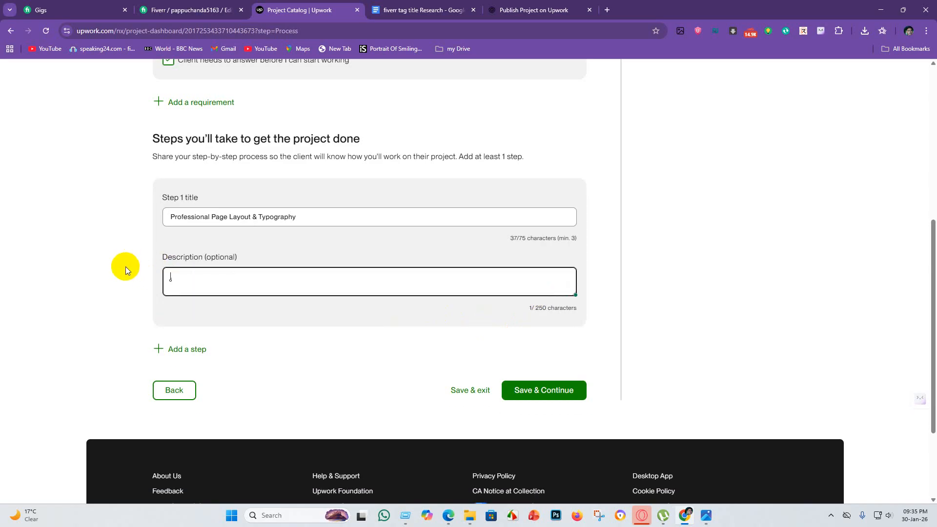
Copy ChatGPT's Short & Simple Version text and paste it as the Step 1 description in Upwork.
left_click(534, 11)
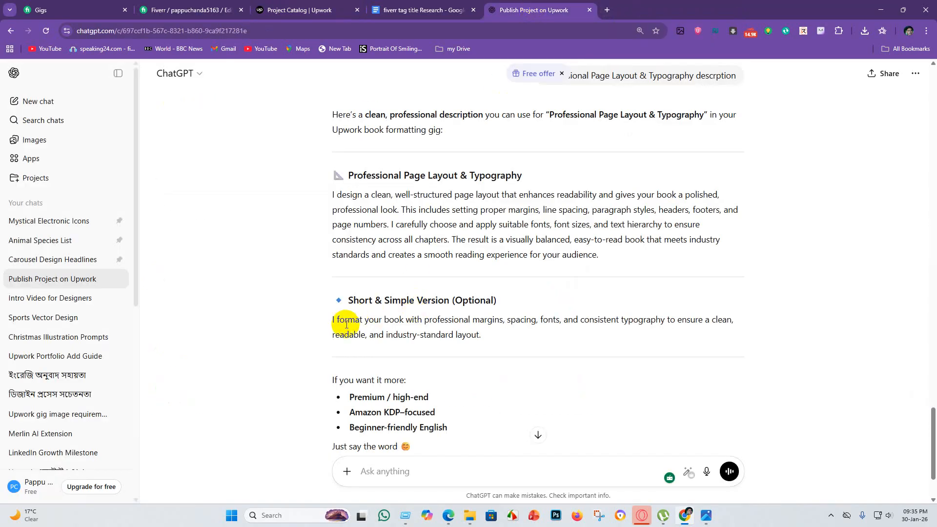
left_click_drag(326, 320, 507, 339)
key("ctrl+c")
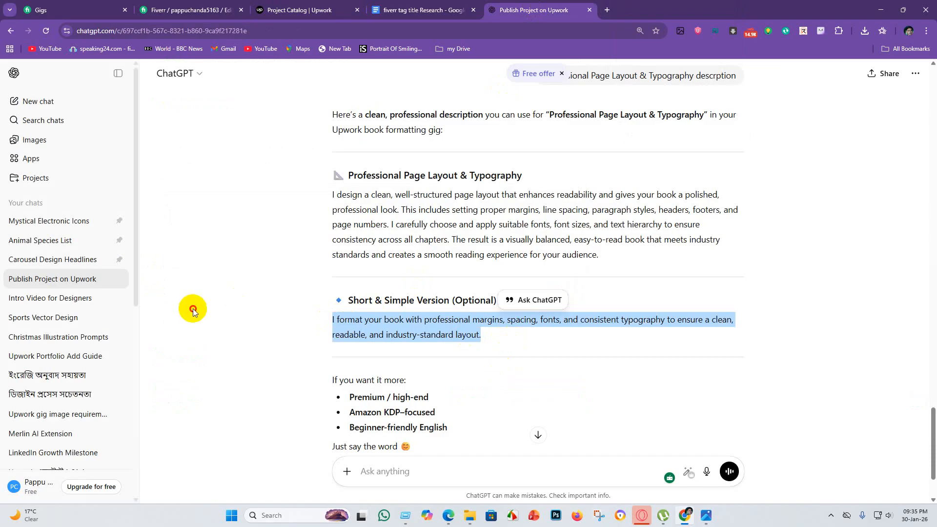
left_click(419, 9)
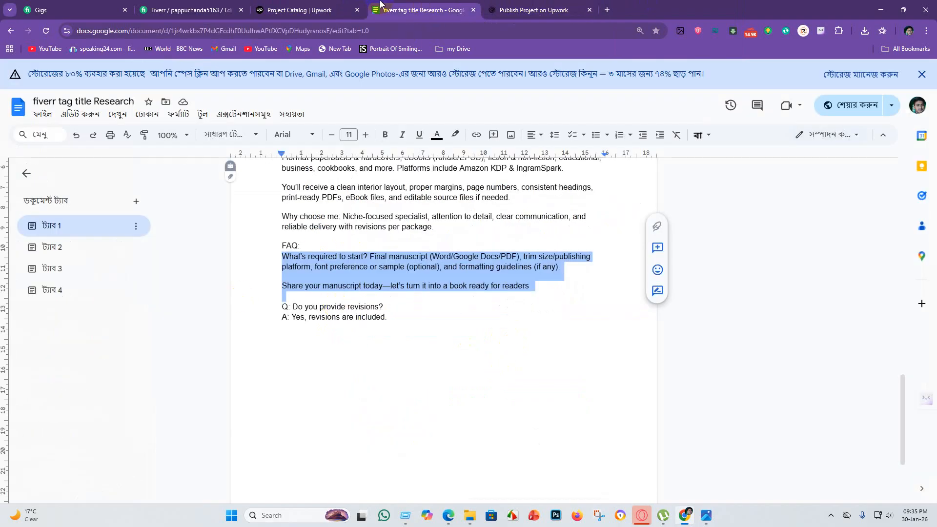
left_click(321, 7)
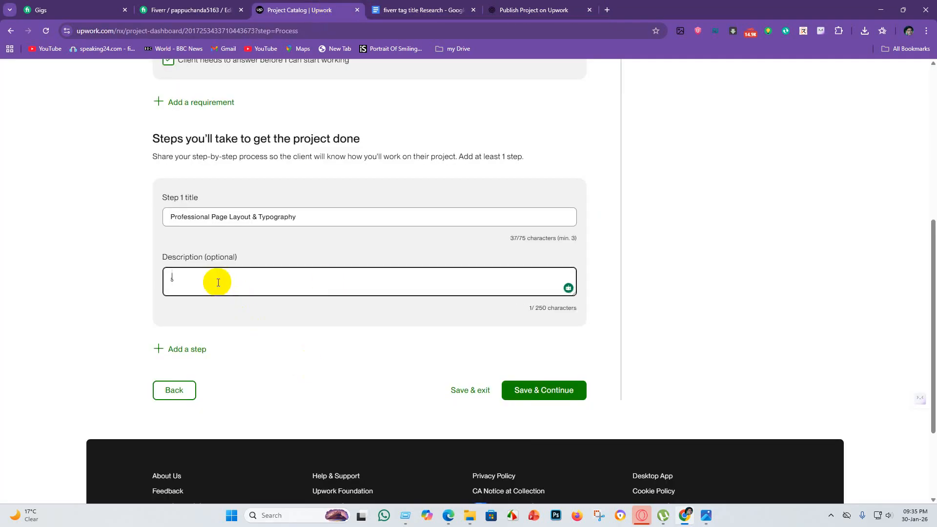
key("ctrl+v")
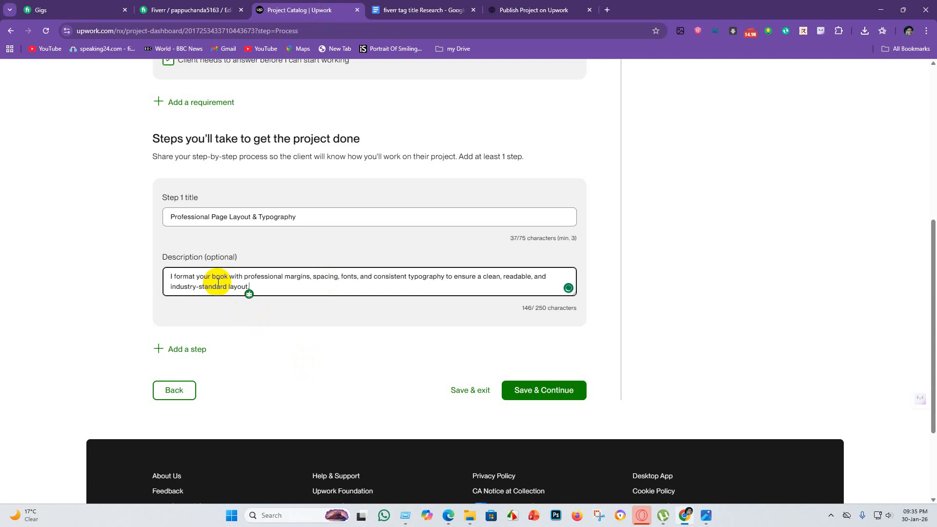
Review ChatGPT's Book Formatting step-by-step process, comparing its five step titles and descriptions with the Step 1 entry in Upwork.
left_click_drag(309, 218, 150, 214)
left_click(383, 216)
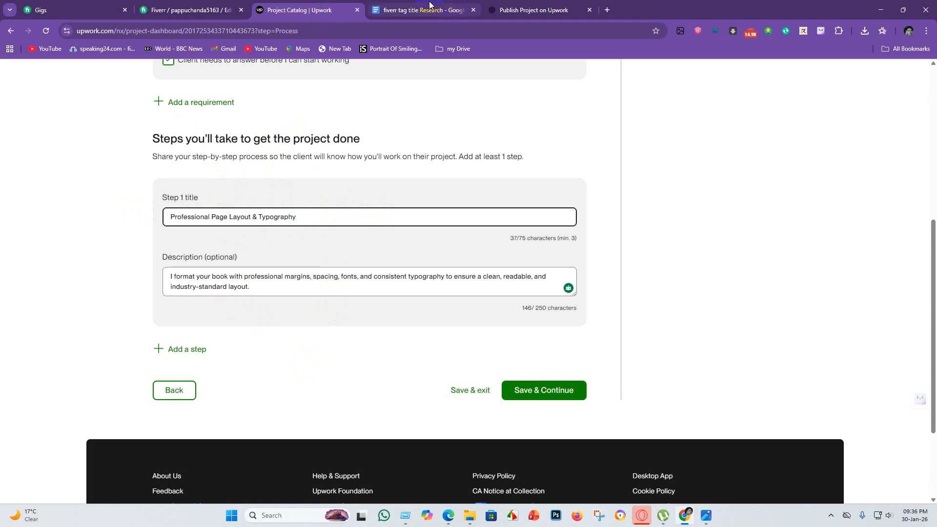
left_click(545, 8)
scroll(494, 249, "up", 7)
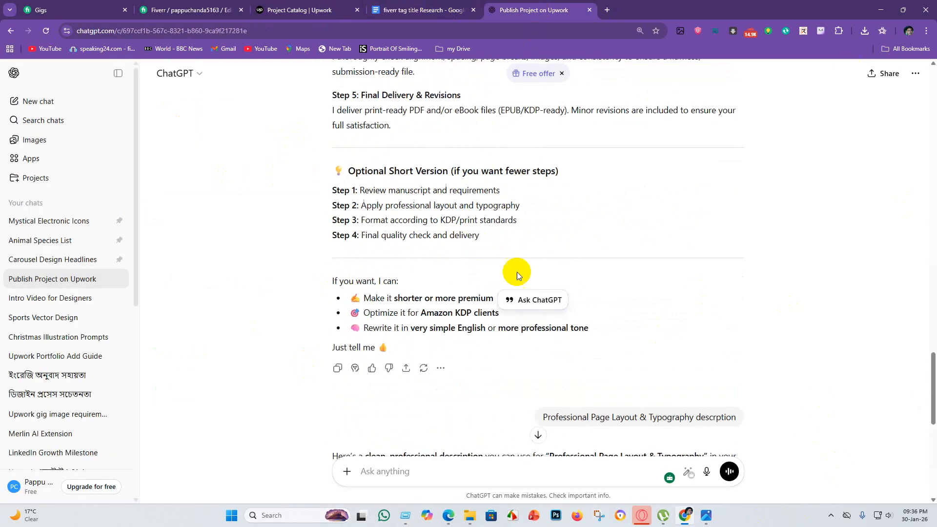
scroll(515, 267, "up", 1)
scroll(536, 278, "down", 5)
scroll(558, 219, "up", 4)
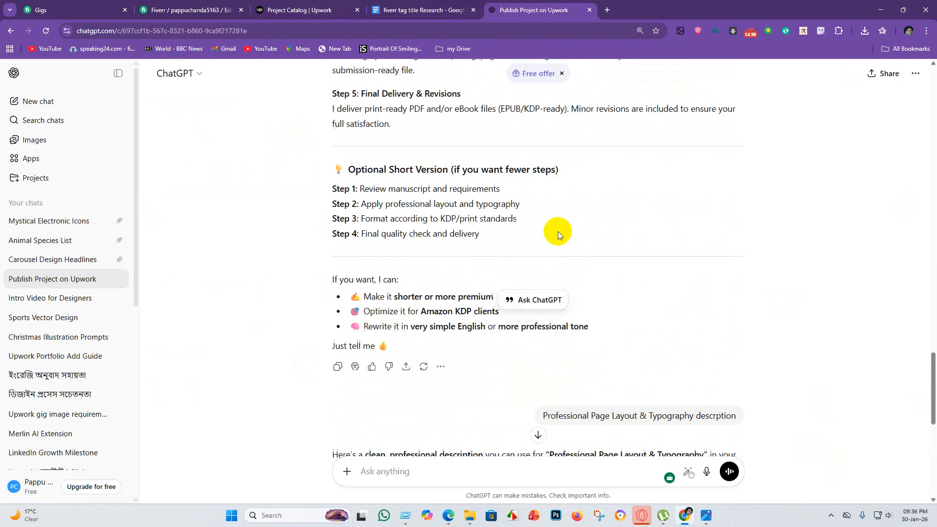
scroll(586, 232, "up", 2)
scroll(594, 239, "up", 5)
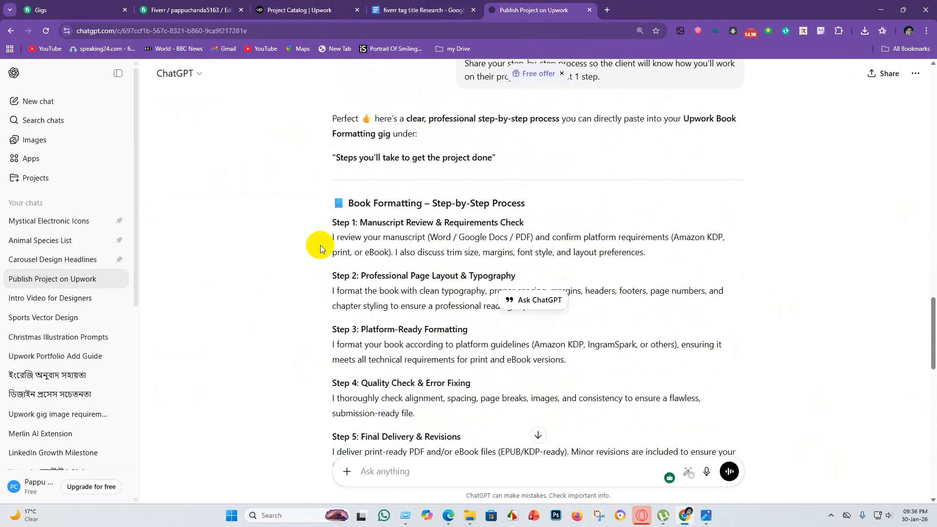
left_click(617, 212)
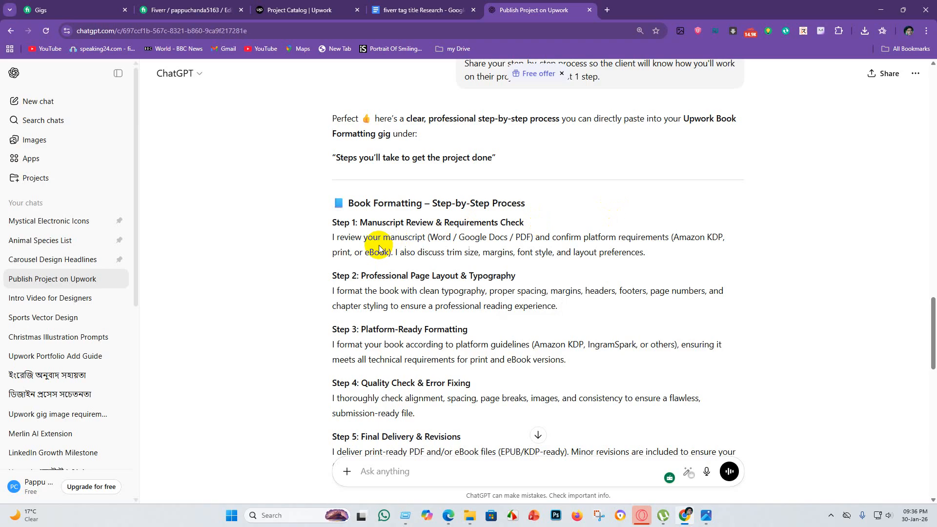
scroll(725, 245, "down", 1)
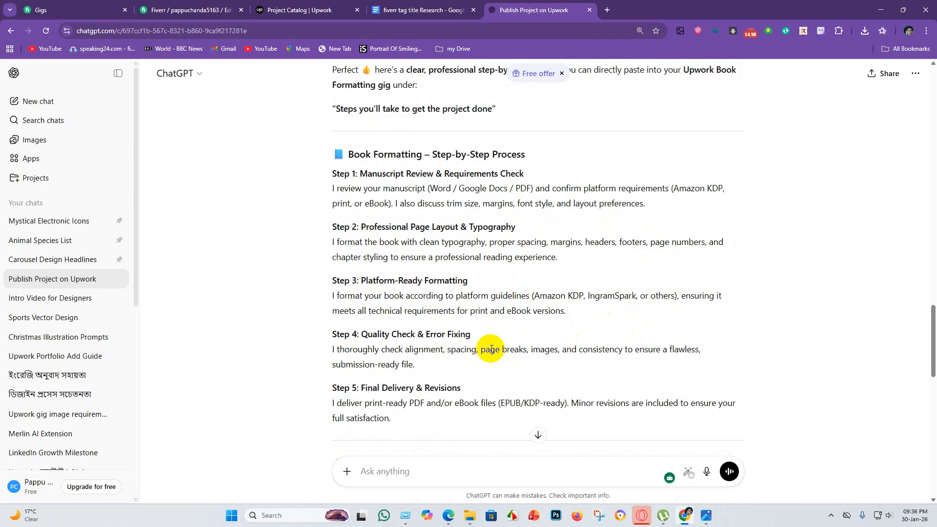
scroll(476, 344, "down", 1)
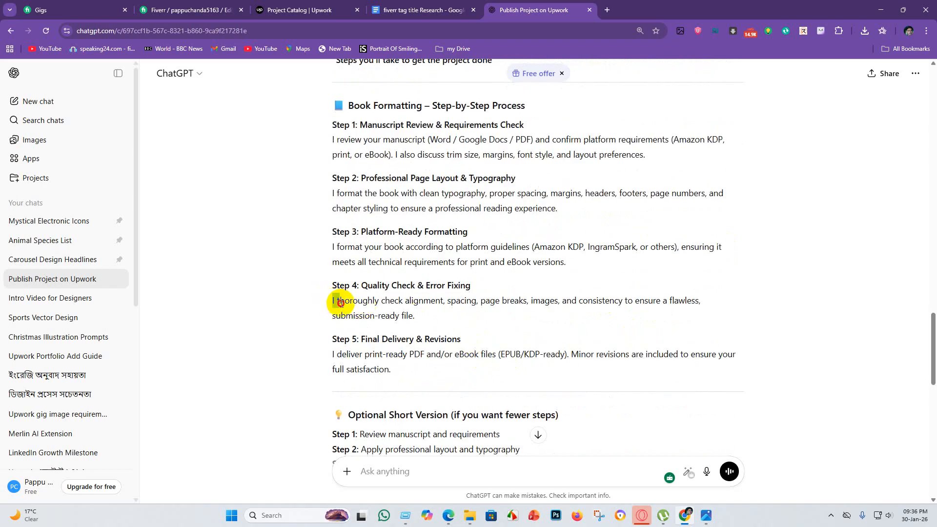
left_click_drag(332, 301, 401, 310)
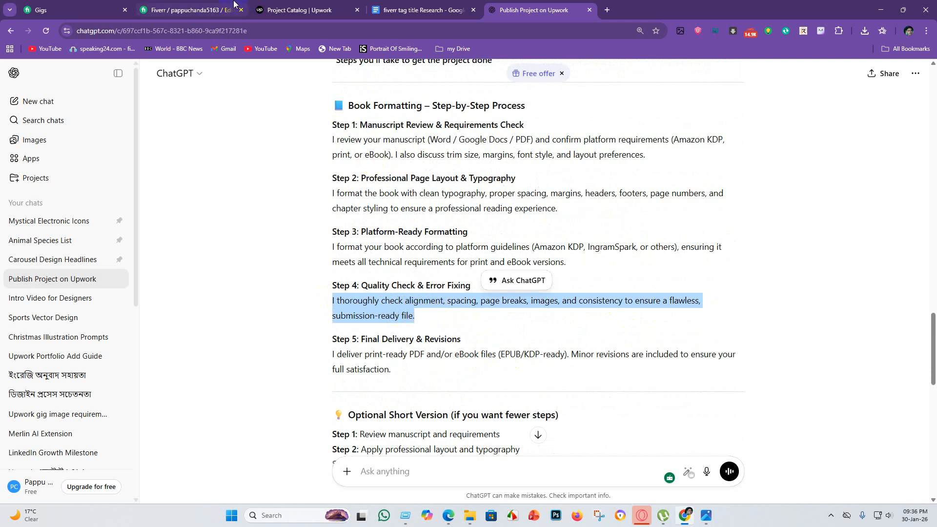
left_click(416, 9)
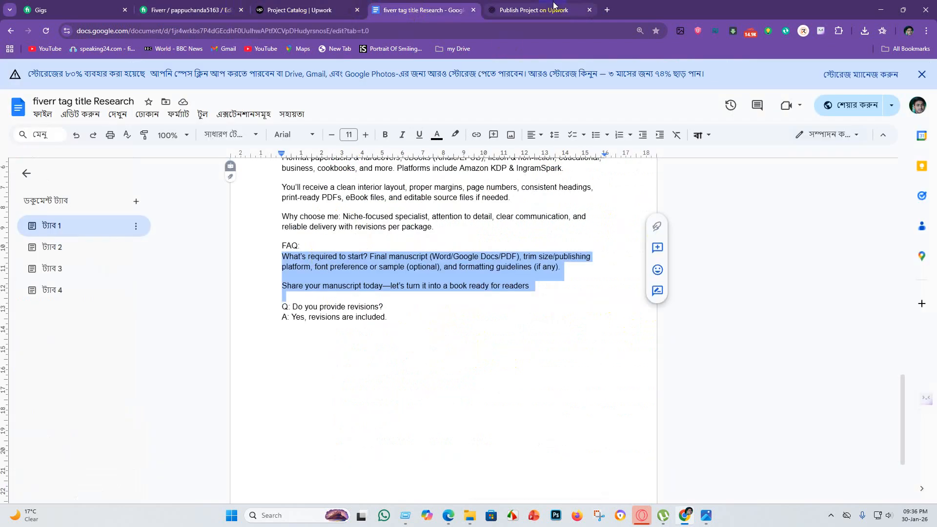
left_click(537, 10)
Try to replace the Step 1 title in Upwork with ChatGPT's Step 2 description paragraph, and clear the title field.
left_click(294, 11)
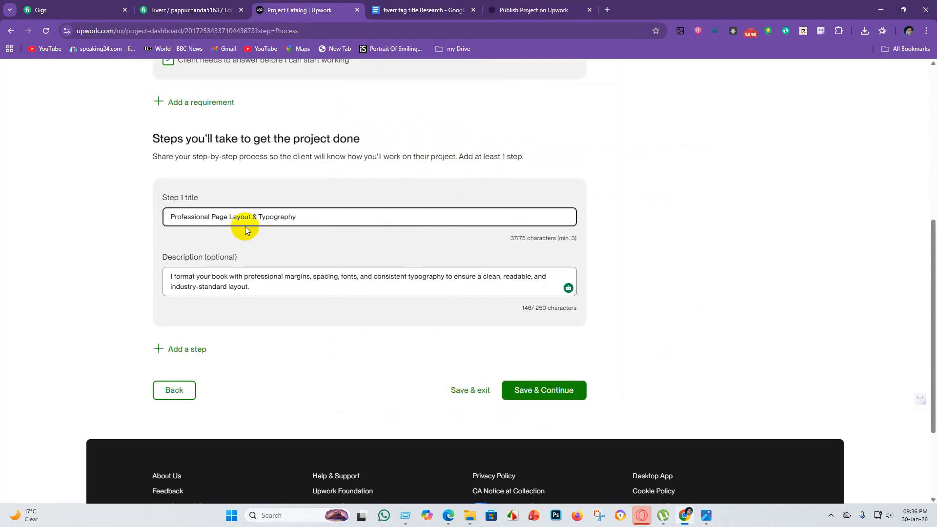
left_click_drag(320, 215, 162, 213)
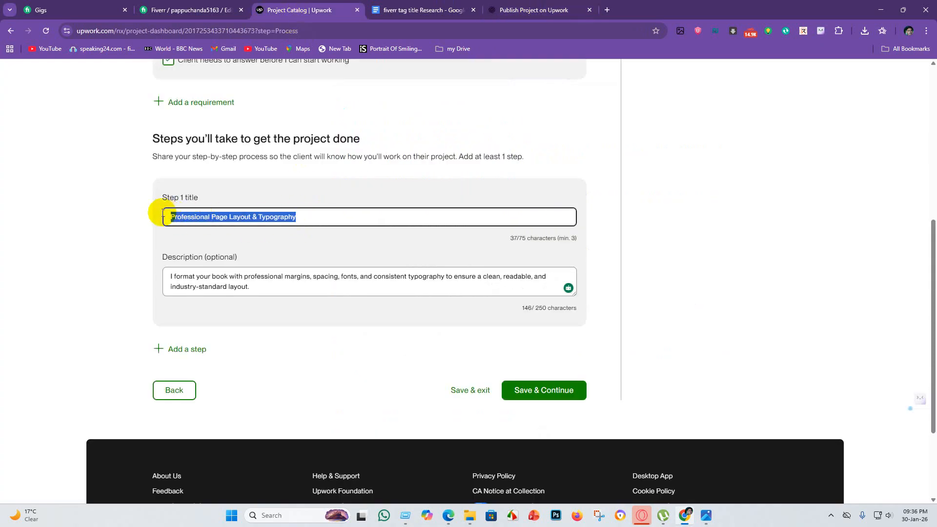
key("BackSpace")
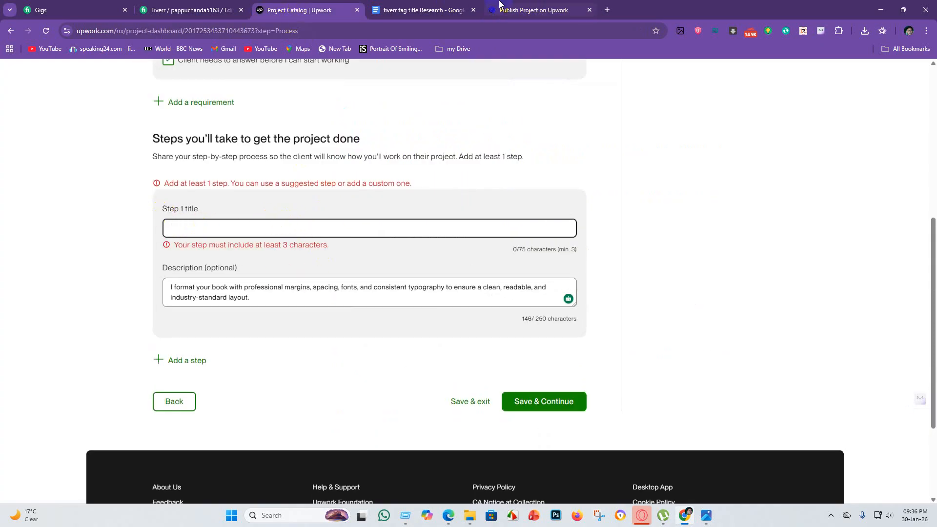
left_click(516, 9)
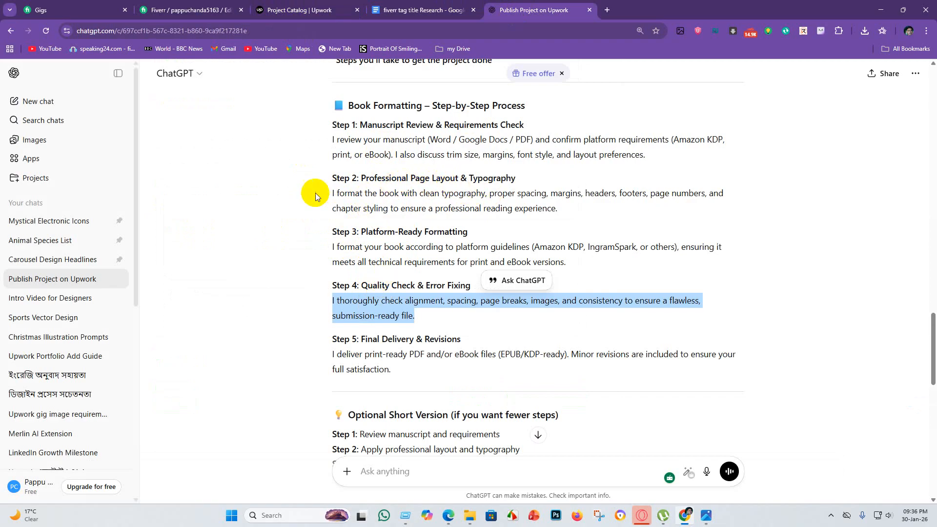
left_click_drag(330, 194, 568, 209)
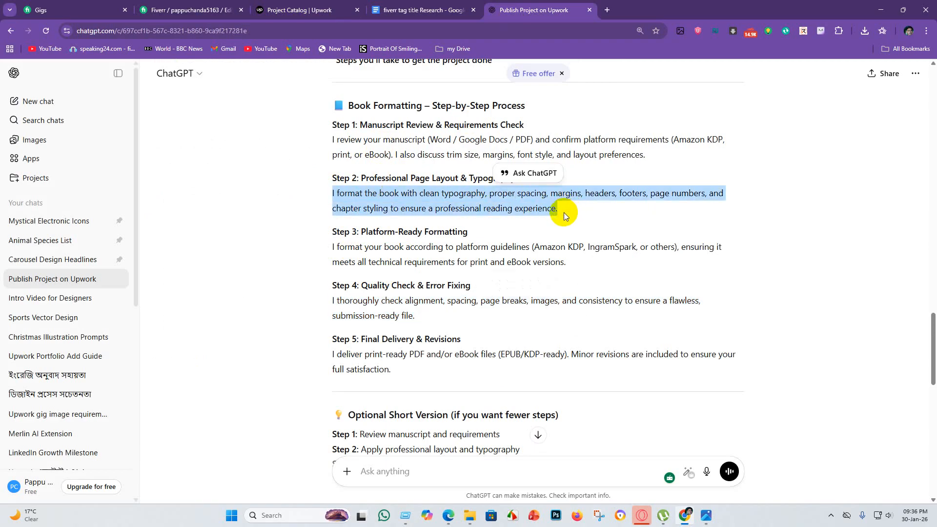
left_click(299, 9)
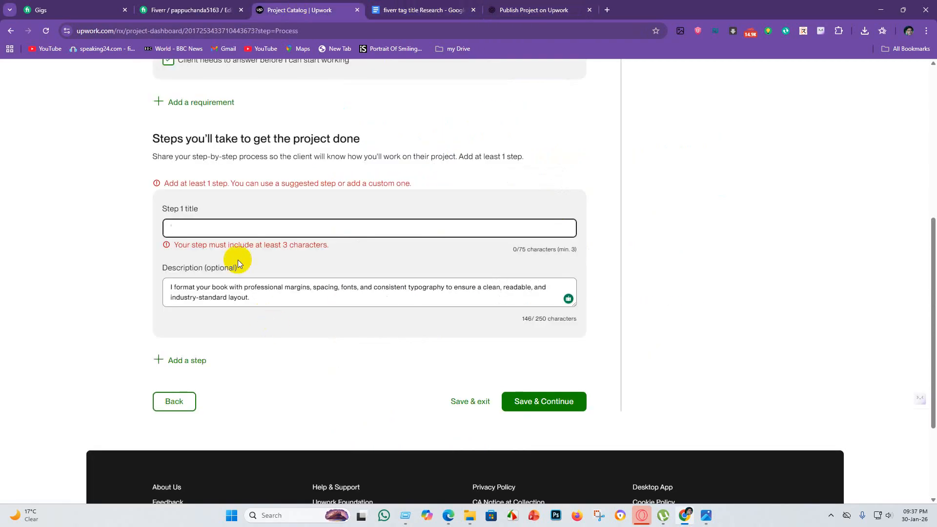
key("ctrl+v")
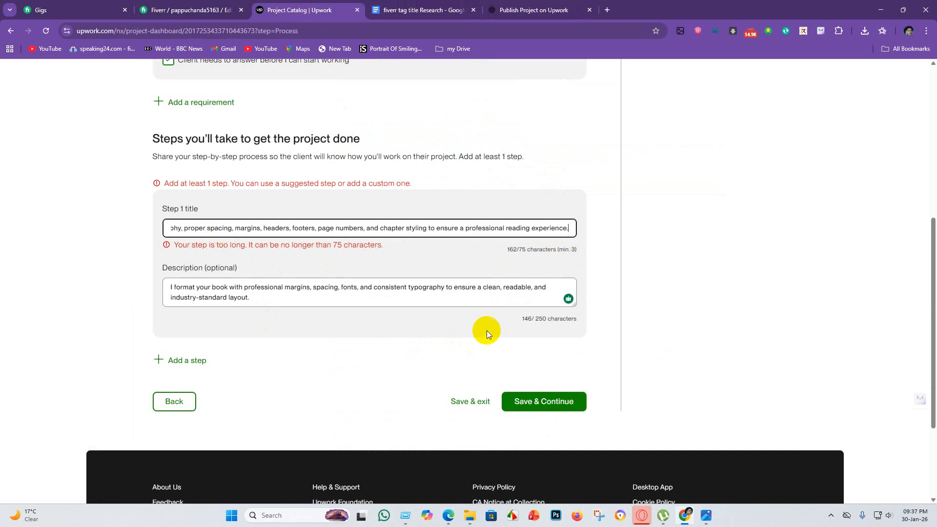
left_click_drag(571, 225, 107, 270)
key("BackSpace")
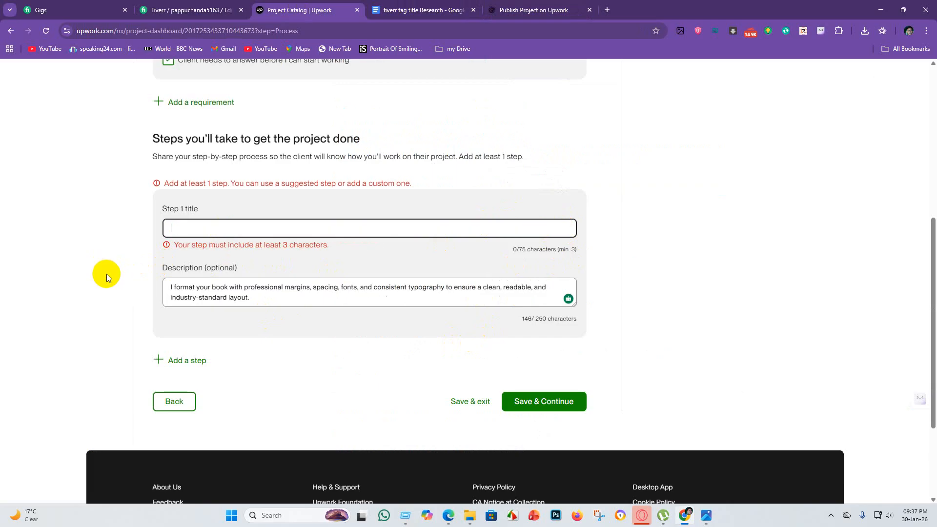
Copy "Professional Page Layout & Typography" from ChatGPT's Step 2 heading as the Upwork Step 1 title, and save and continue.
left_click(526, 10)
left_click(556, 227)
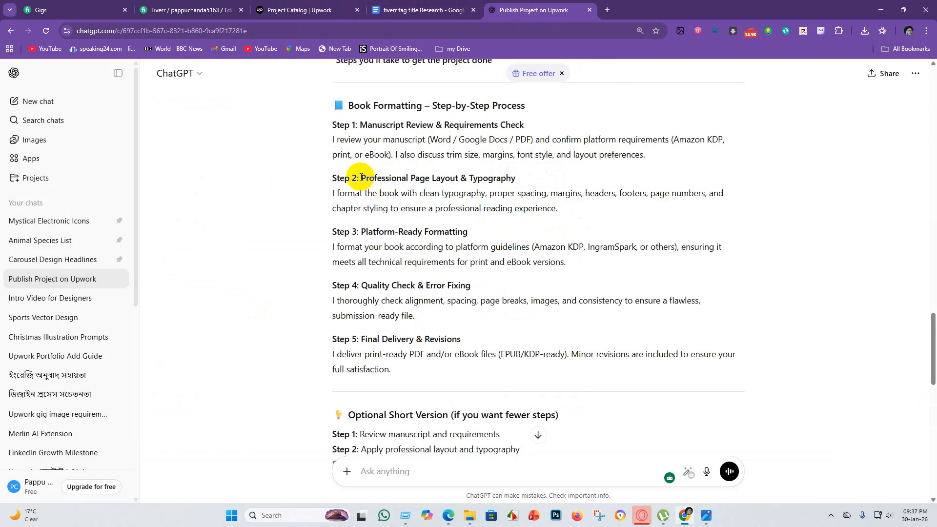
left_click_drag(361, 177, 530, 184)
key("ctrl+c")
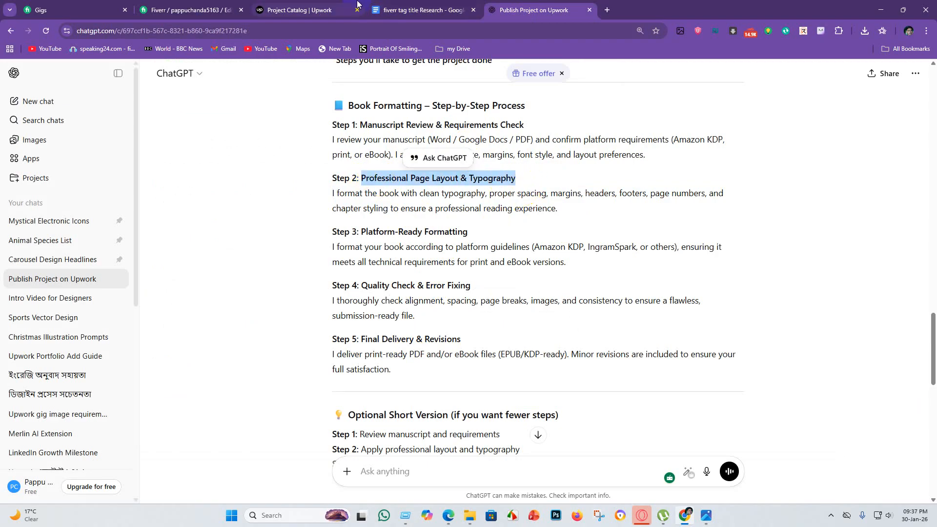
left_click(300, 9)
left_click(265, 215)
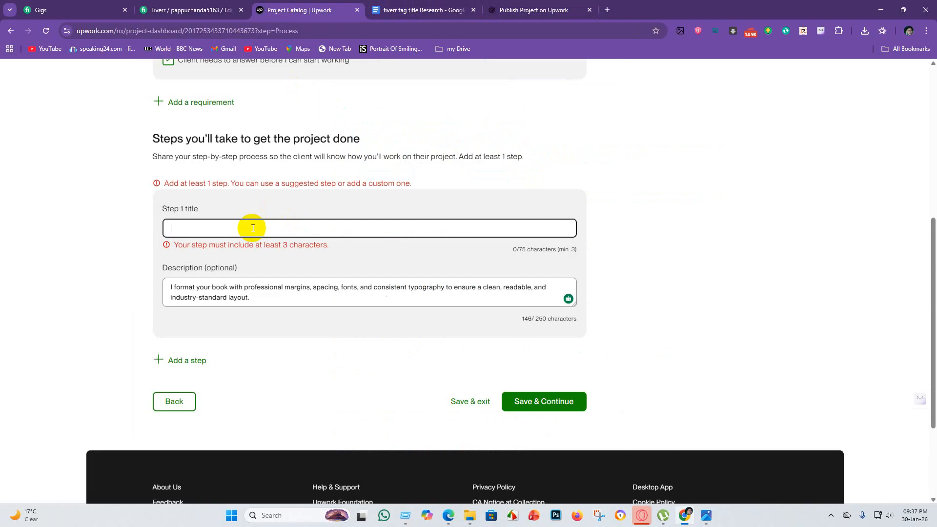
key("ctrl+v")
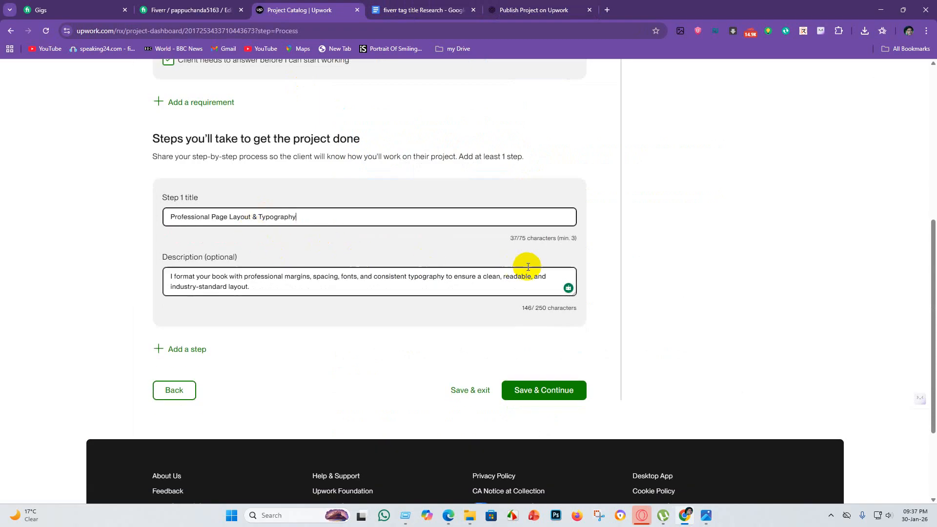
left_click(570, 390)
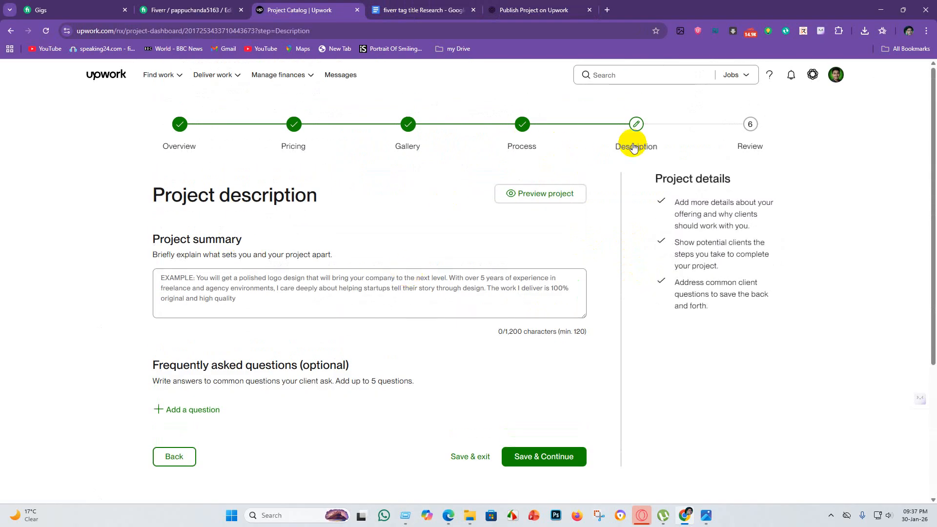
Switch to the research document in Google Docs and copy the gig description from "hello," through the "Why choose me" paragraph.
scroll(426, 232, "down", 4)
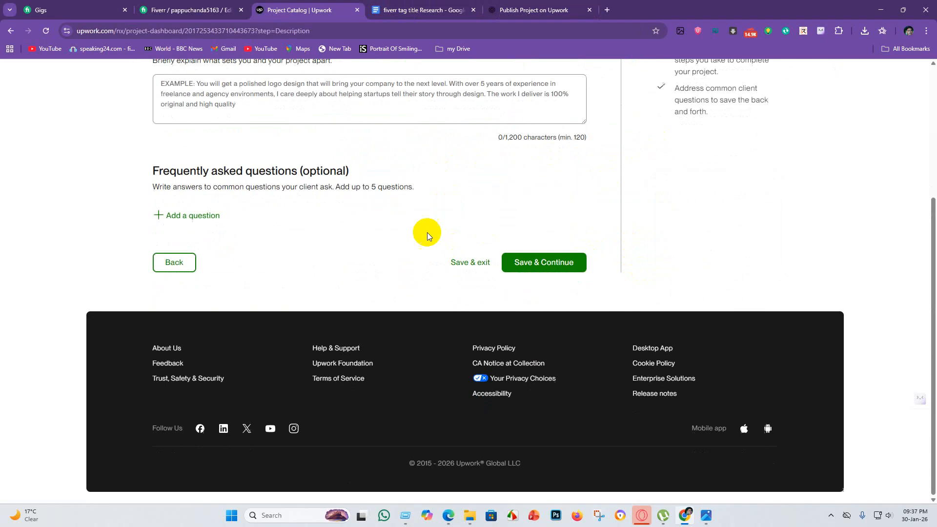
scroll(195, 215, "up", 3)
left_click(418, 9)
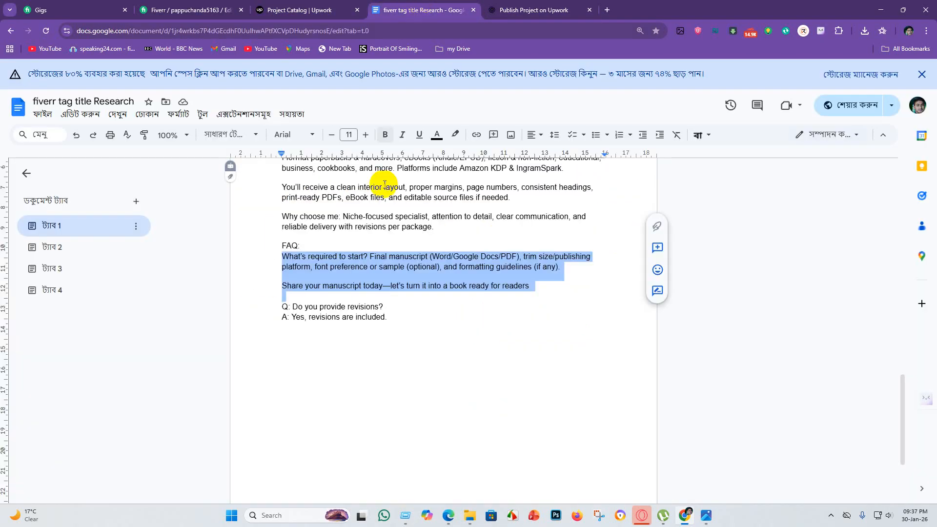
scroll(346, 239, "up", 3)
scroll(346, 238, "up", 2)
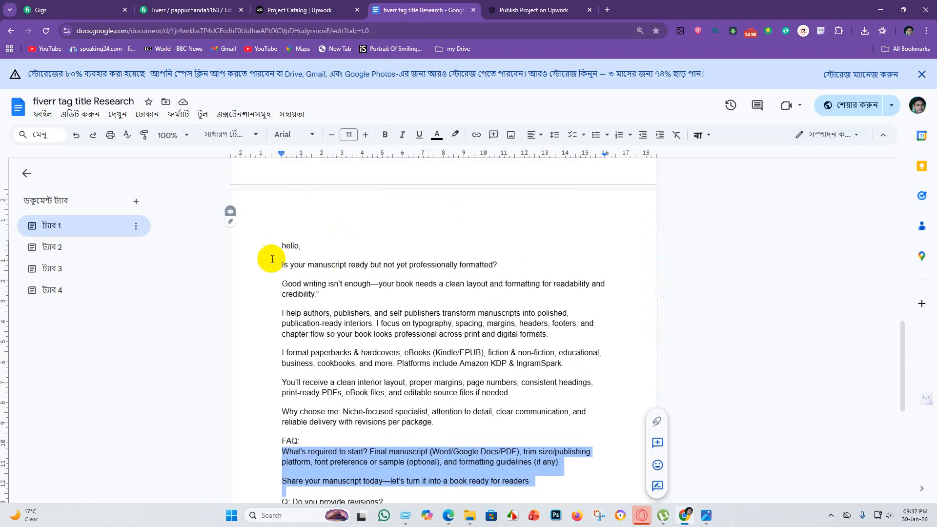
scroll(351, 236, "down", 1)
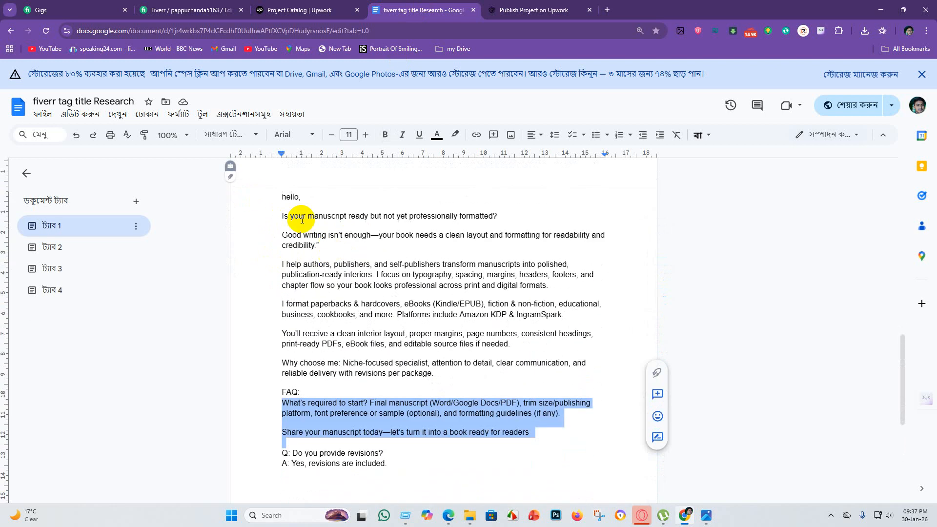
left_click(275, 195)
left_click_drag(276, 195, 590, 377)
scroll(480, 294, "up", 2)
scroll(480, 294, "up", 4)
scroll(471, 310, "down", 6)
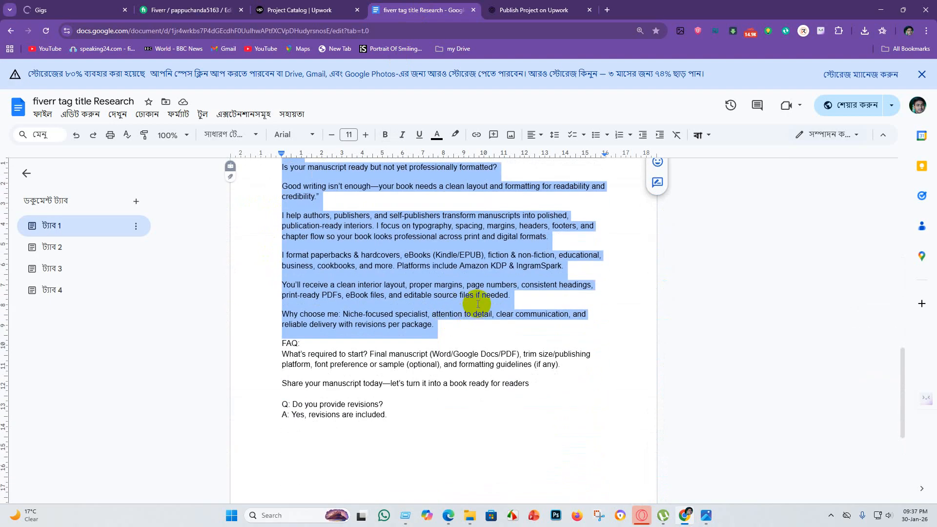
Paste the copied gig description into the Project summary in Upwork and check the text from start to end.
left_click(295, 10)
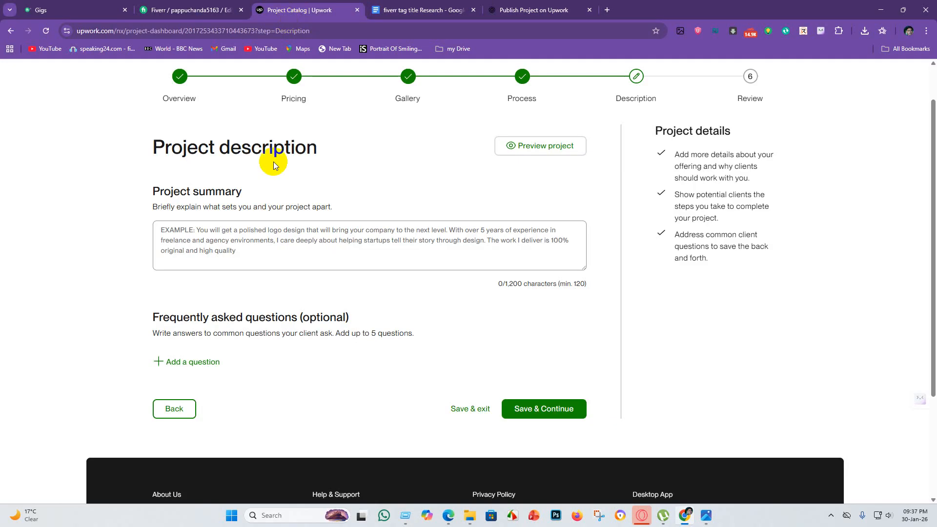
left_click(215, 253)
key("ctrl+v")
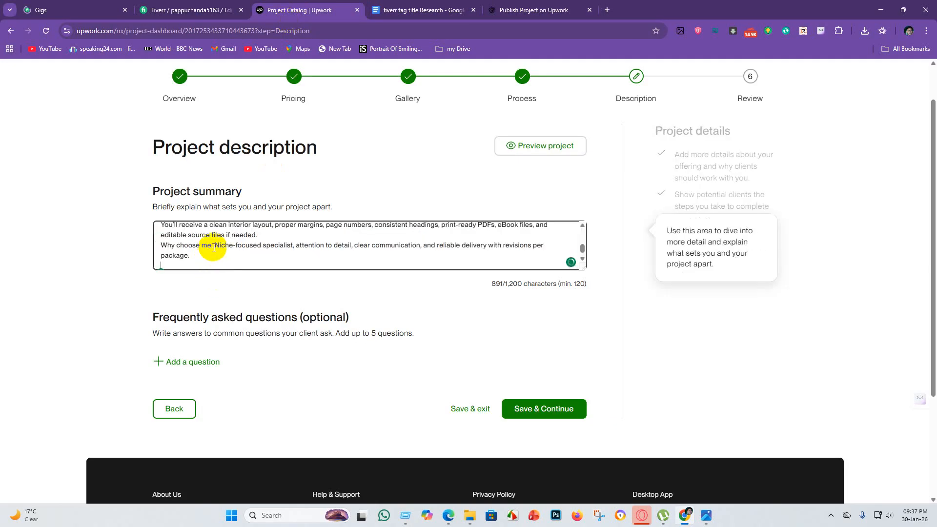
scroll(376, 215, "up", 1)
scroll(207, 294, "up", 3)
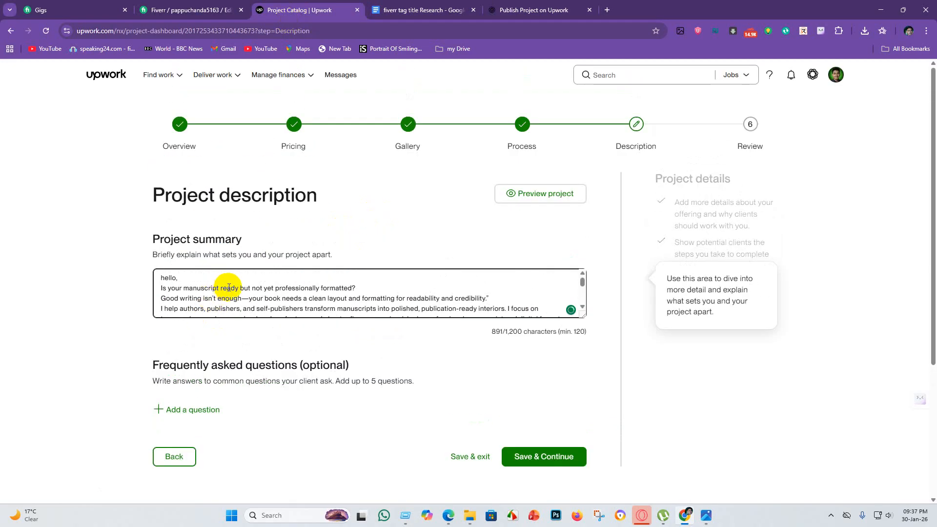
scroll(273, 298, "down", 3)
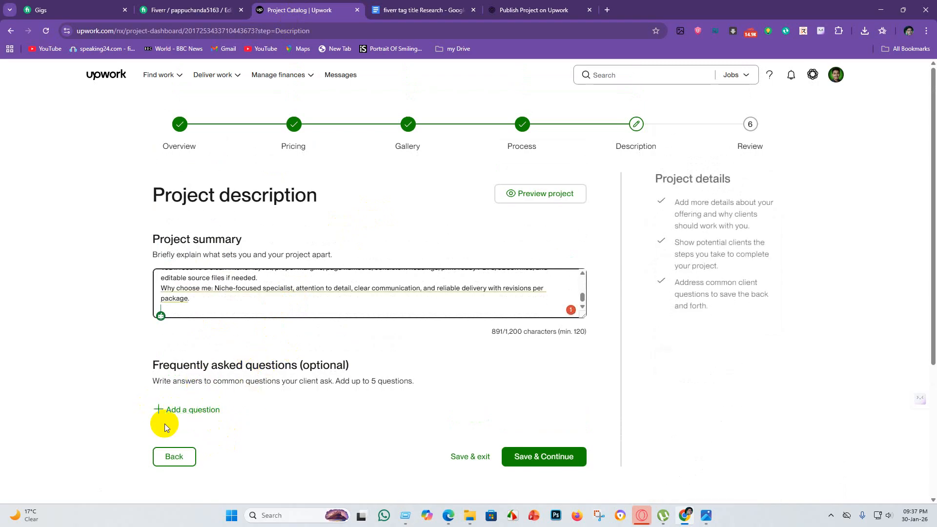
Copy "Do you provide revisions?" from the research document and add it as a frequently asked question in Upwork.
left_click(436, 6)
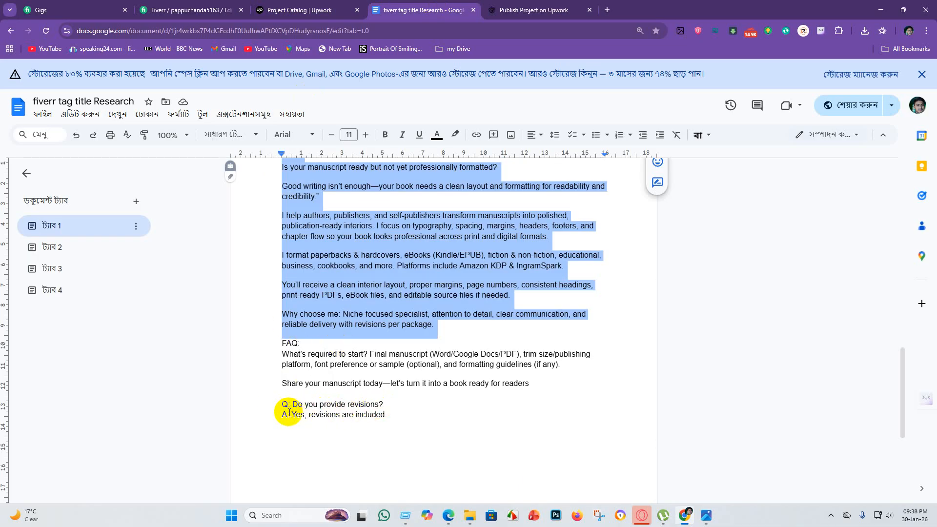
left_click_drag(291, 404, 398, 401)
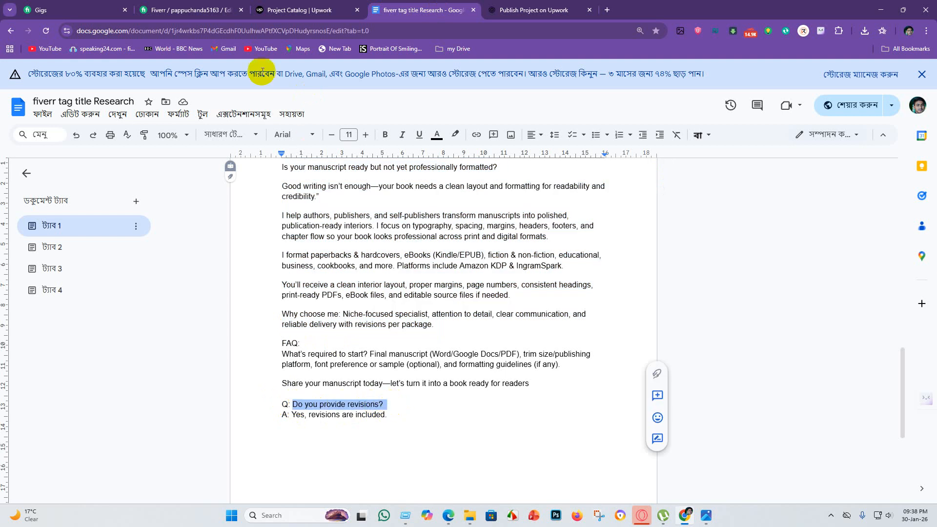
left_click(296, 10)
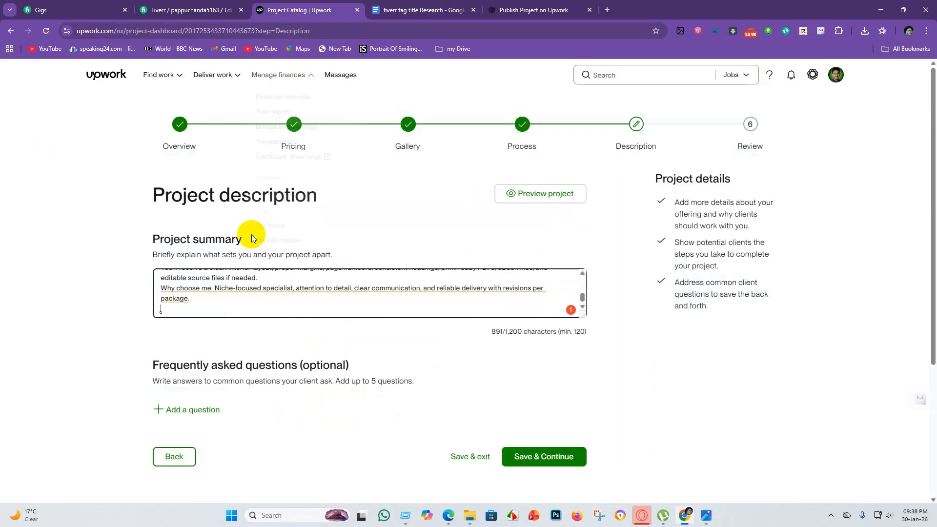
left_click(160, 409)
left_click(188, 423)
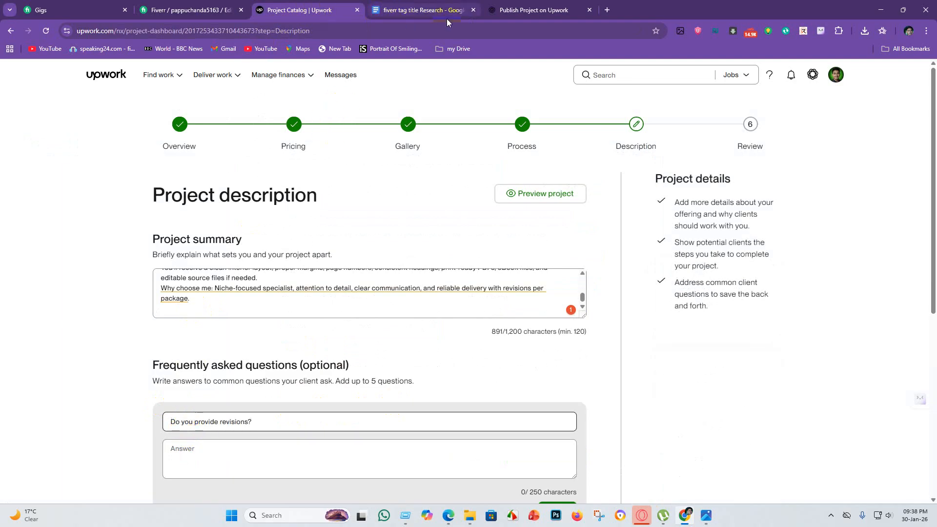
Copy "Yes, revisions are included." from the research document and paste it as the answer to the revisions question in Upwork.
left_click(407, 10)
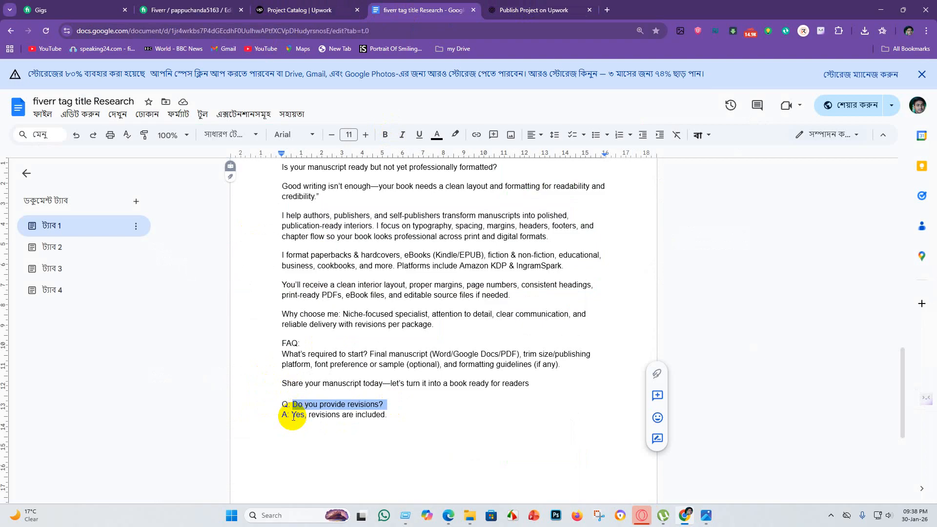
left_click_drag(293, 416, 413, 458)
key("ctrl+c")
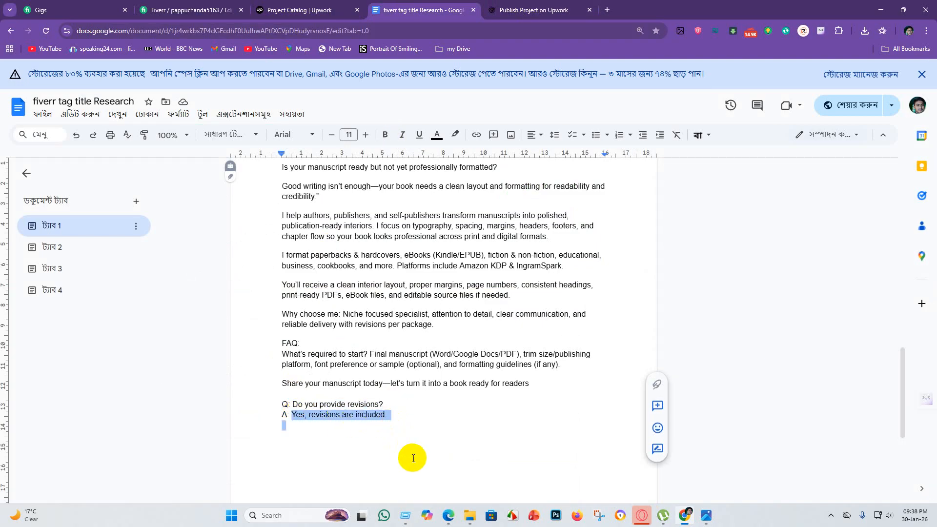
left_click(307, 9)
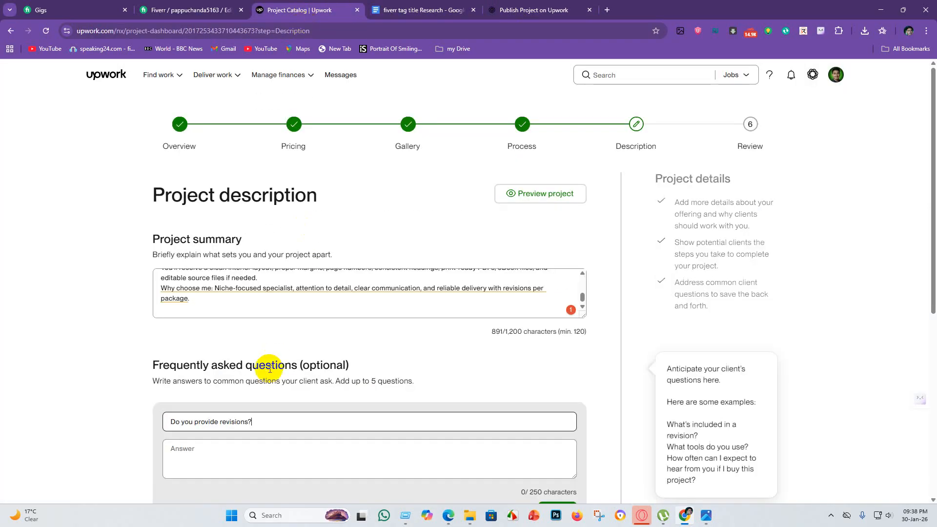
left_click(189, 458)
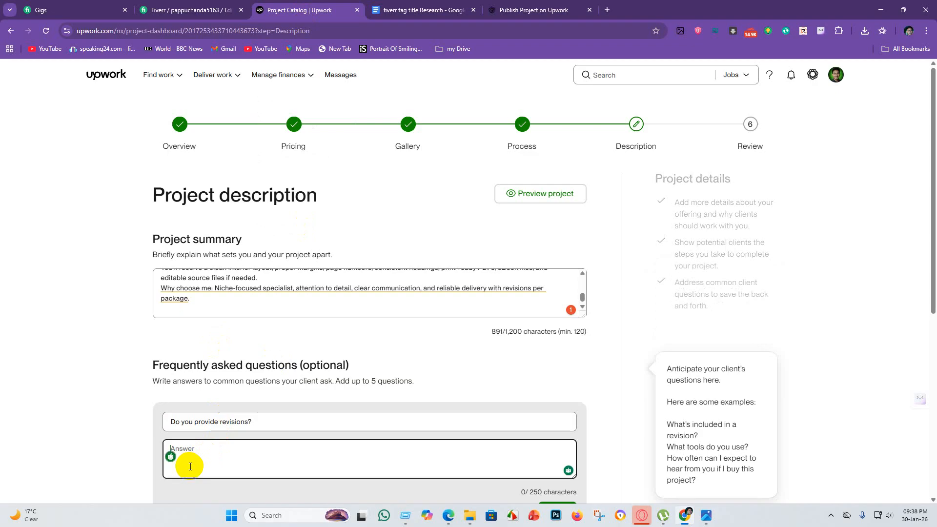
key("ctrl+v")
scroll(420, 376, "down", 3)
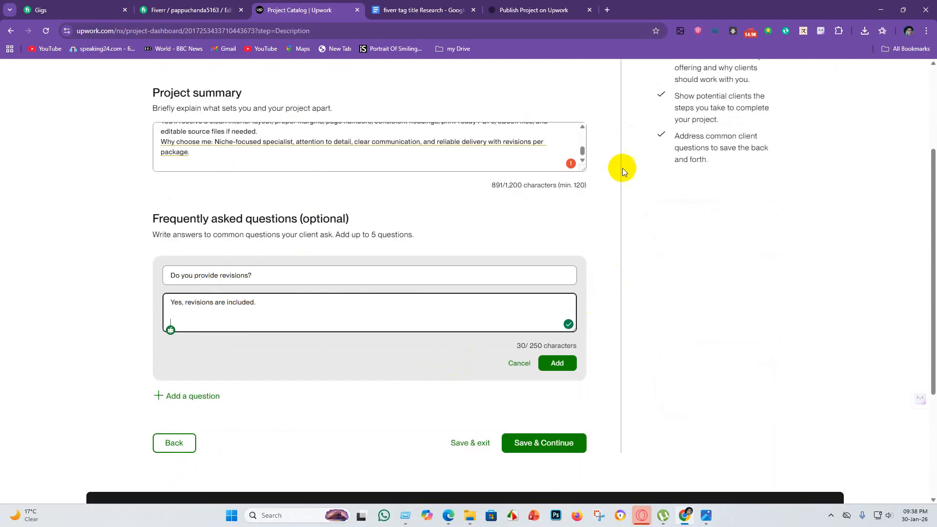
Ignore the QuillBot clarity suggestion on the "Why choose me" sentence in the Project summary.
left_click(554, 142)
mouse_move(163, 145)
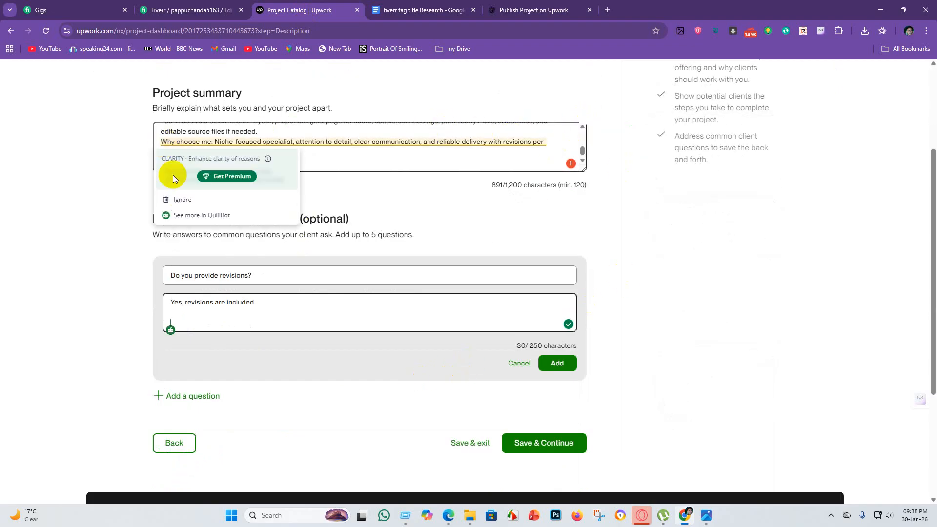
left_click(171, 199)
scroll(289, 177, "up", 3)
scroll(270, 303, "down", 5)
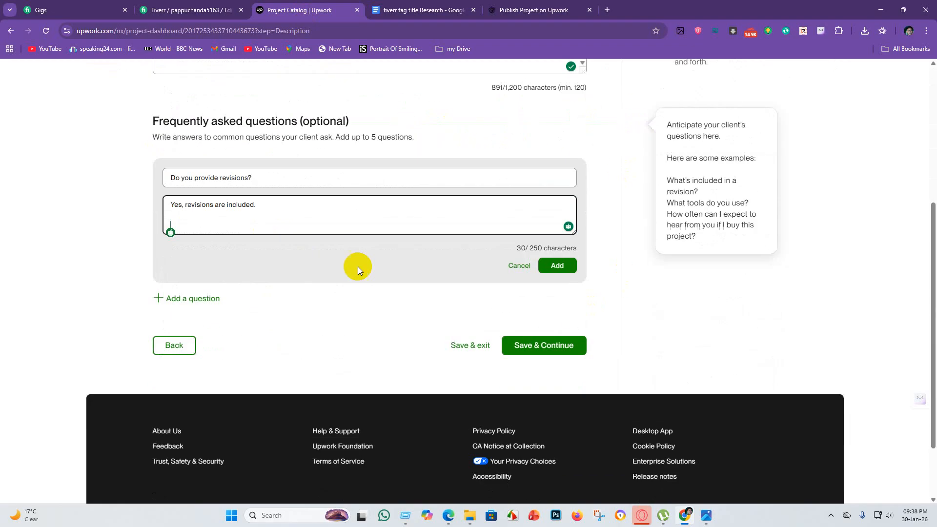
Add the revisions question and answer to the frequently asked questions, and save and continue to the Finalize page.
left_click(559, 267)
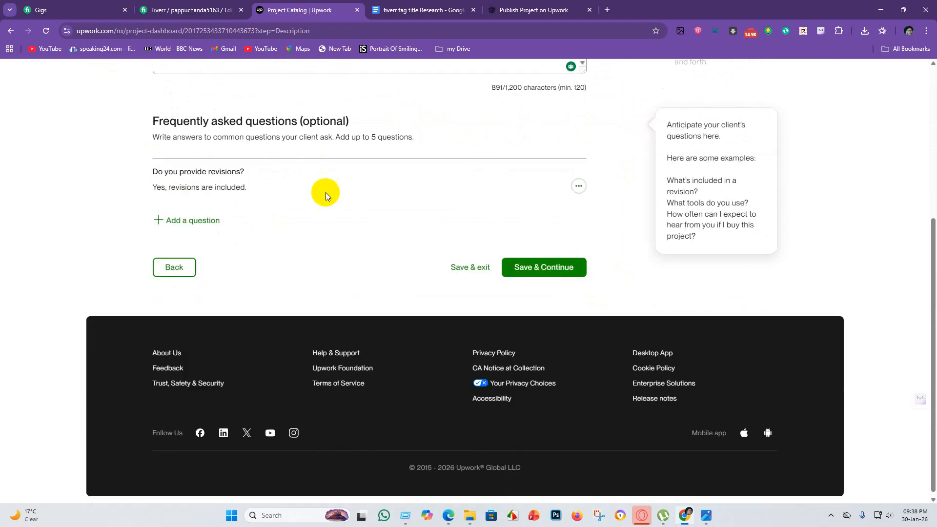
left_click(533, 266)
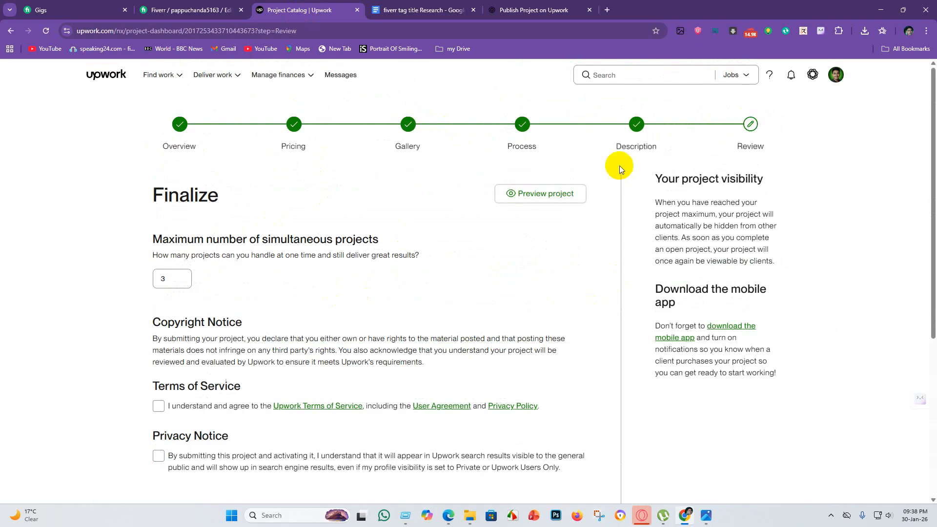
scroll(295, 288, "down", 2)
scroll(200, 229, "up", 2)
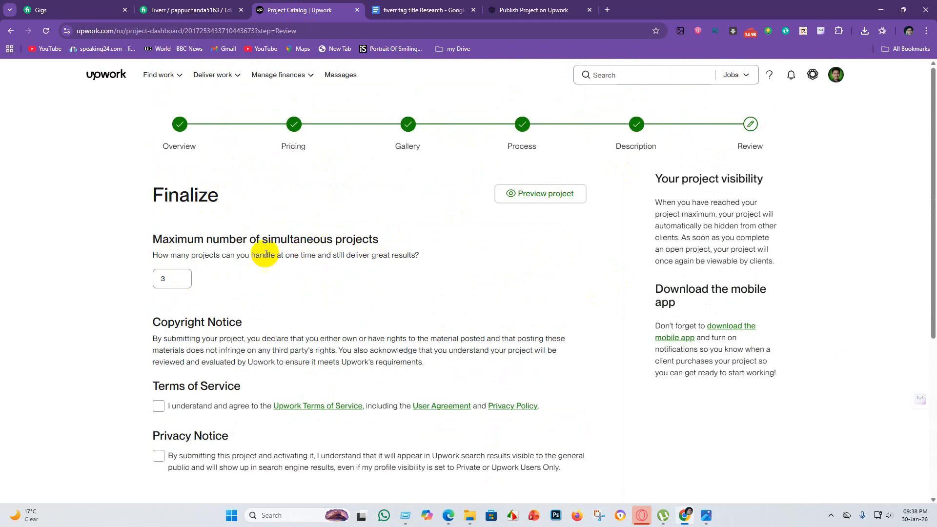
Accept the Upwork Terms of Service and the Privacy Notice on the Finalize page.
left_click(164, 277)
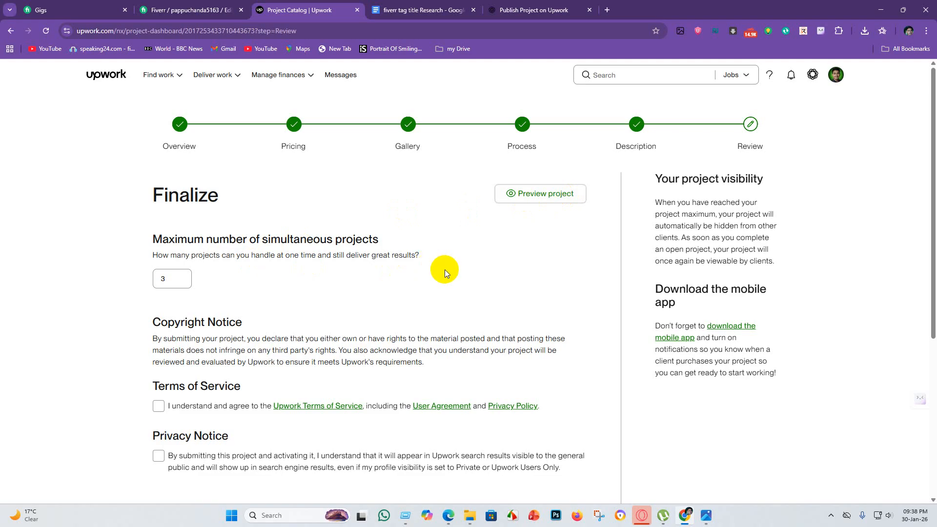
scroll(444, 271, "down", 2)
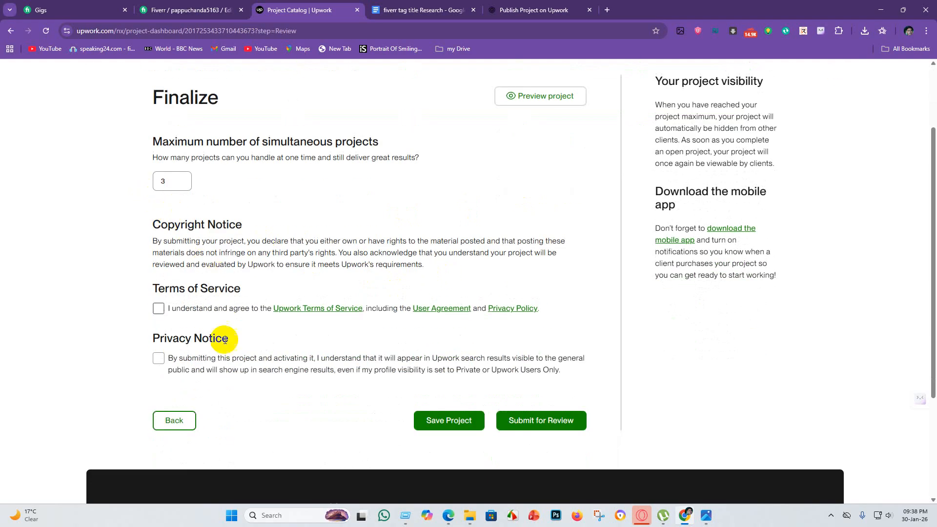
scroll(225, 340, "down", 1)
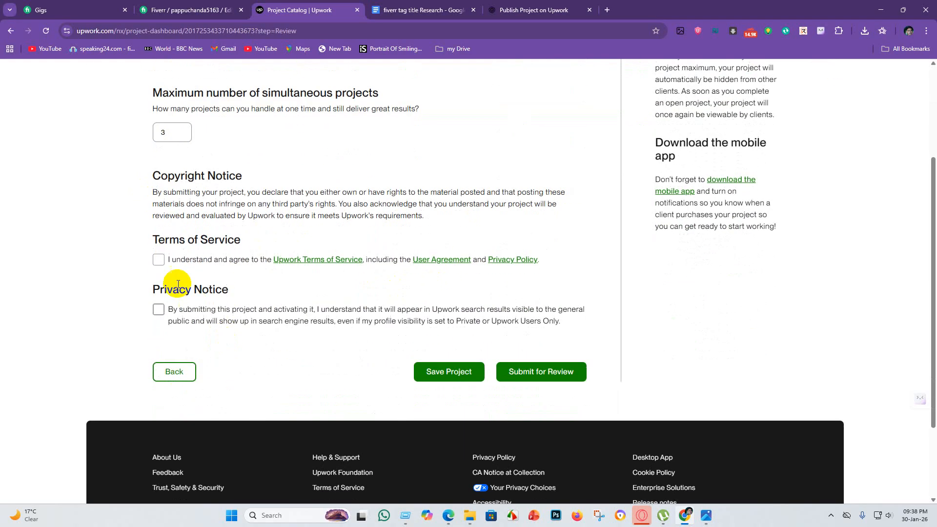
left_click(158, 261)
left_click(158, 309)
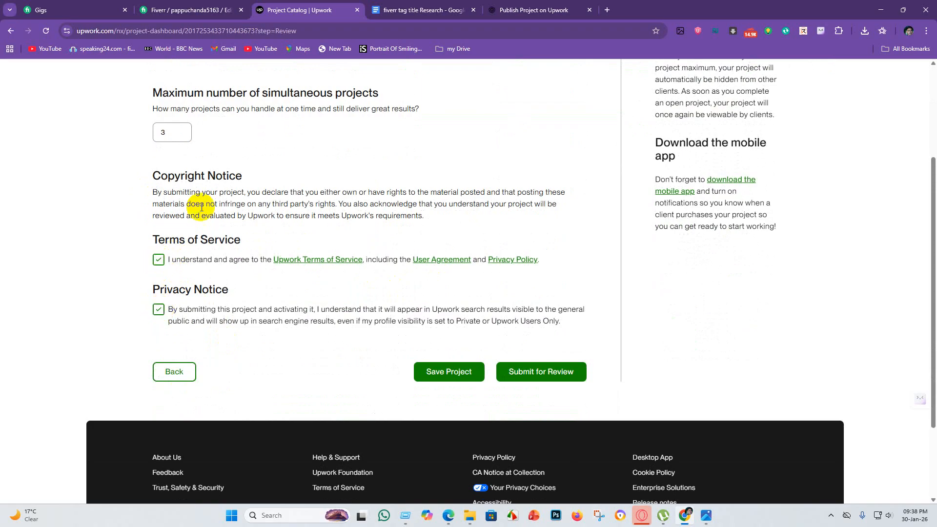
Copy the "Maximum number of simultaneous projects" heading and question from Upwork and send them to ChatGPT, introduced with "now option".
scroll(195, 204, "up", 2)
left_click_drag(140, 187, 438, 205)
key("ctrl+c")
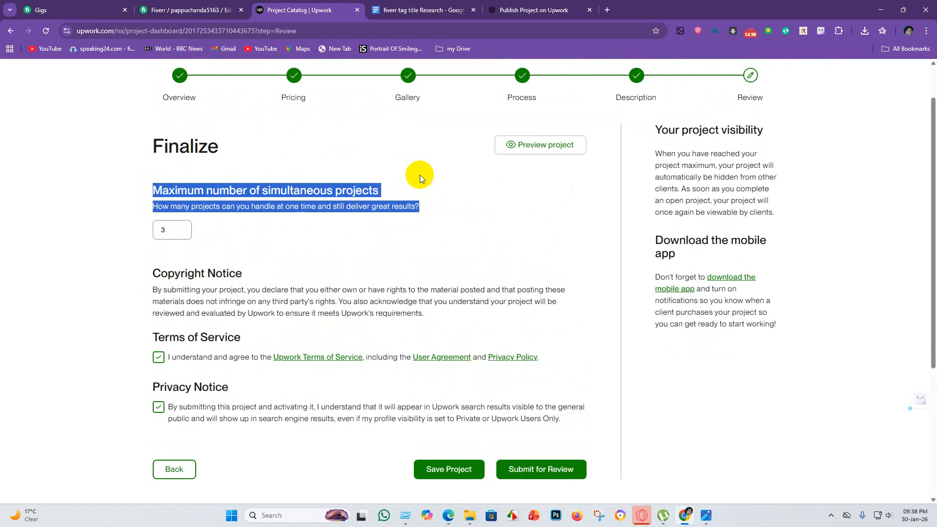
left_click(535, 9)
scroll(374, 402, "down", 1)
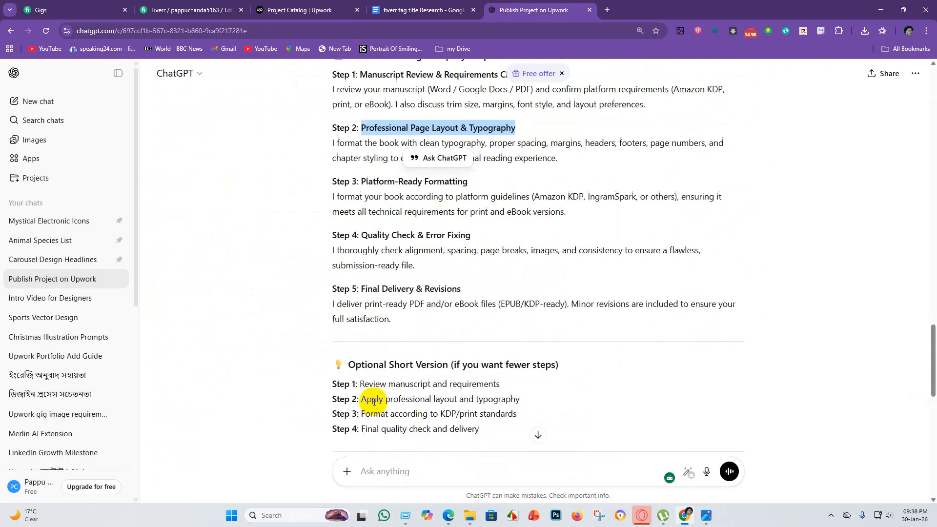
scroll(374, 401, "down", 10)
left_click(378, 471)
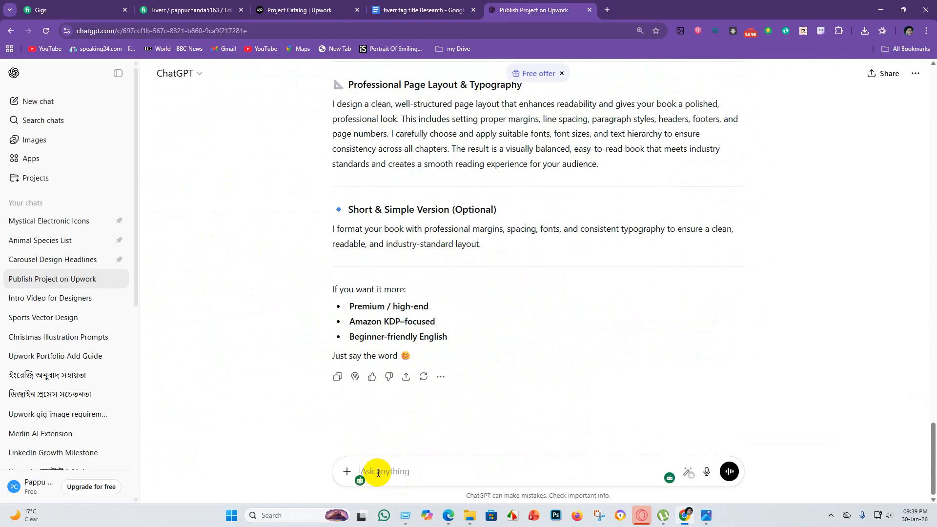
type("no")
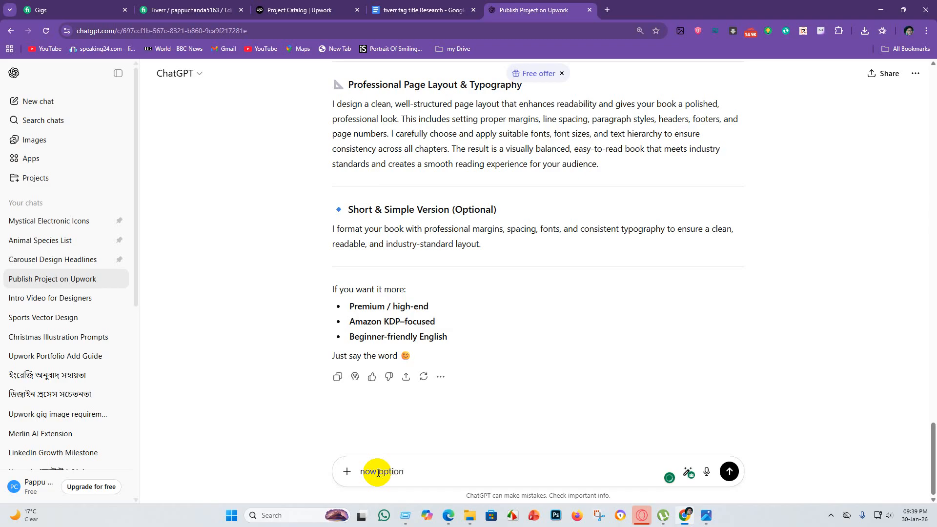
type("w option")
key("ctrl+v")
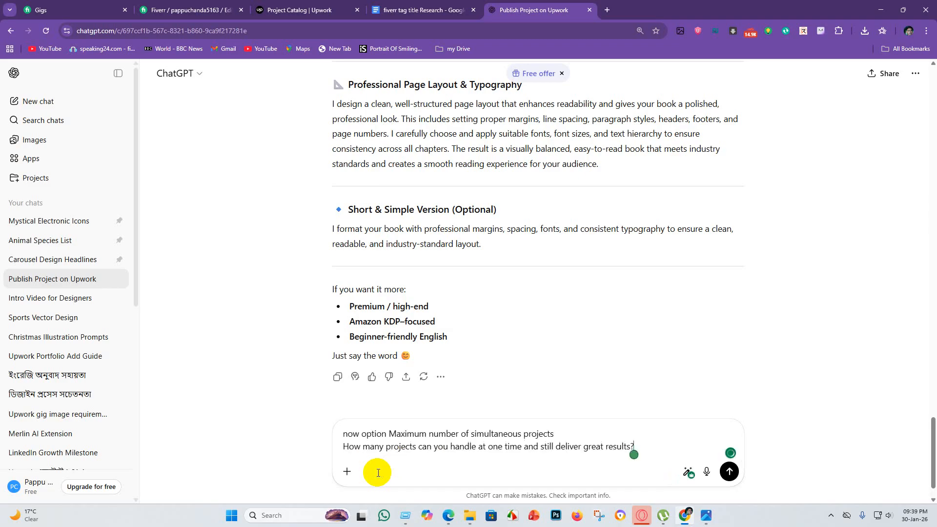
key("Return")
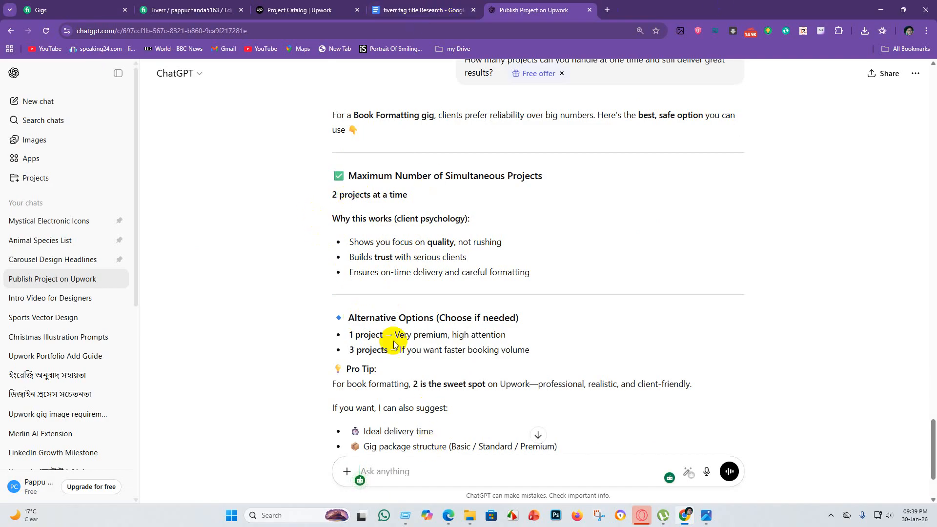
Return to Upwork and set the maximum number of simultaneous projects to 2.
left_click(314, 8)
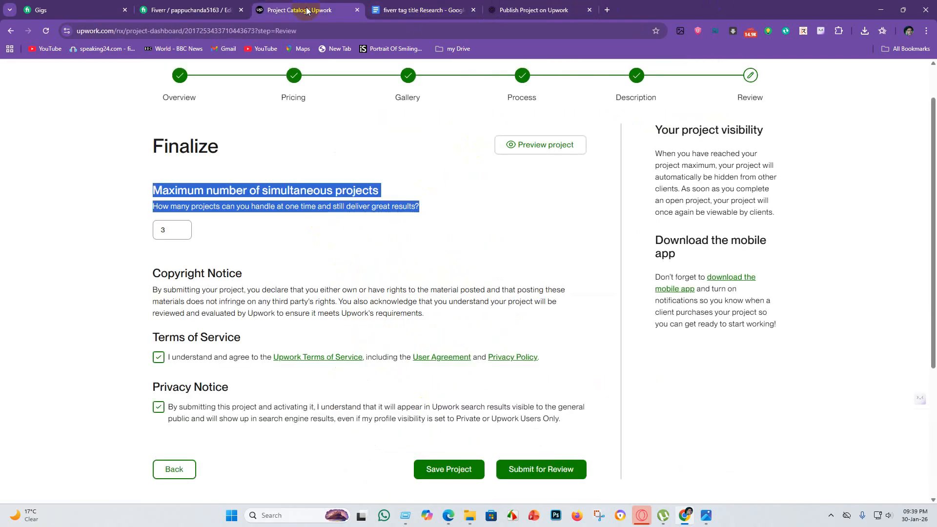
left_click(178, 228)
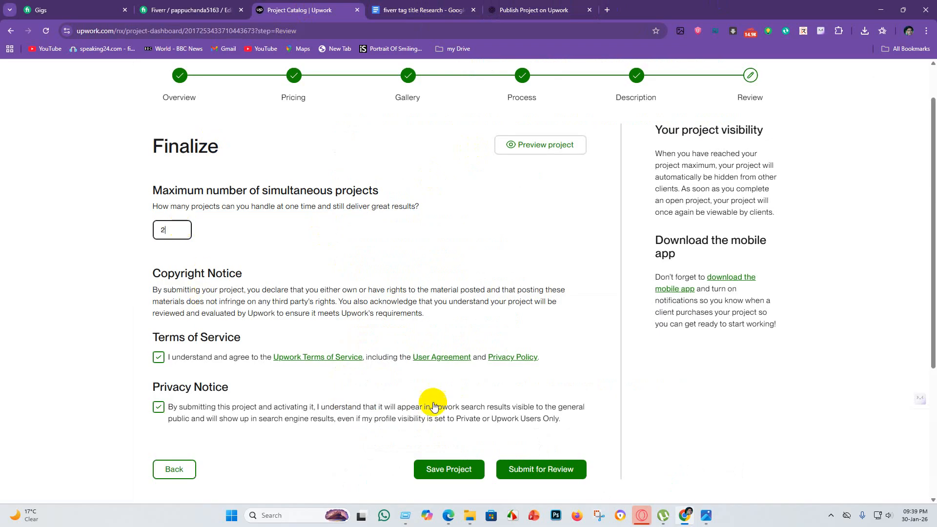
scroll(254, 450, "down", 4)
scroll(414, 309, "up", 5)
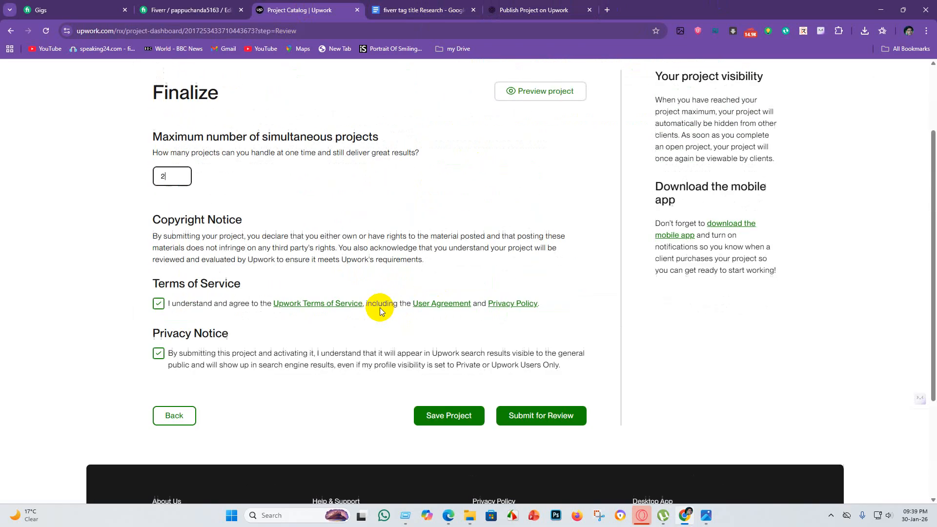
scroll(311, 309, "down", 2)
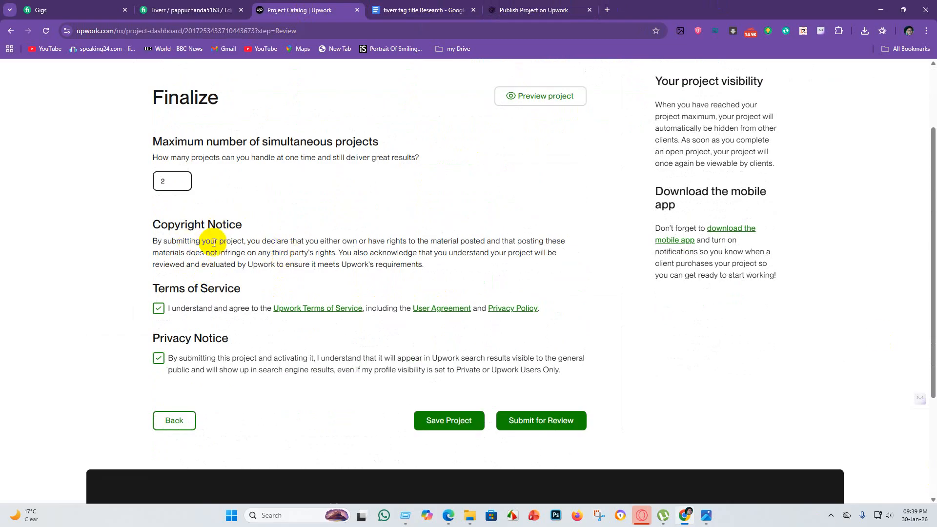
Open the pre-review notice for the project, dismiss it without sending, and save the project as a draft.
left_click(547, 429)
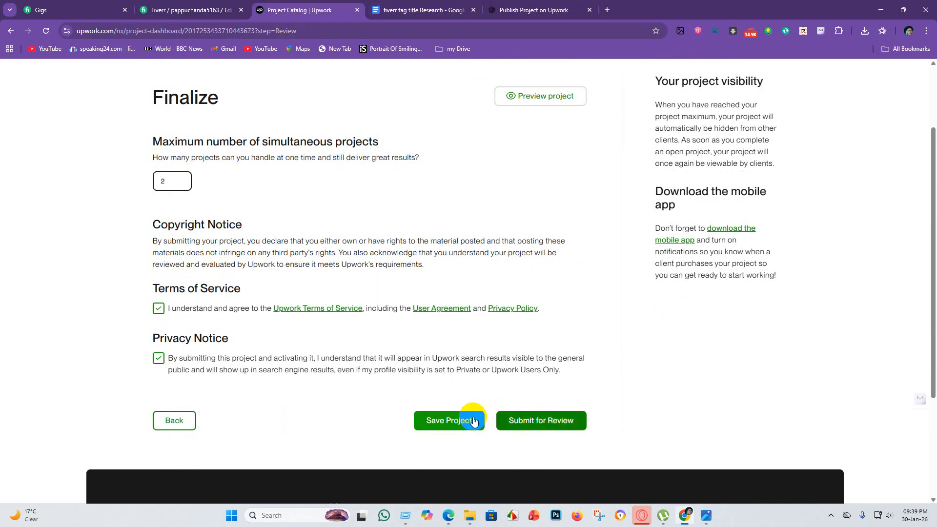
left_click(537, 421)
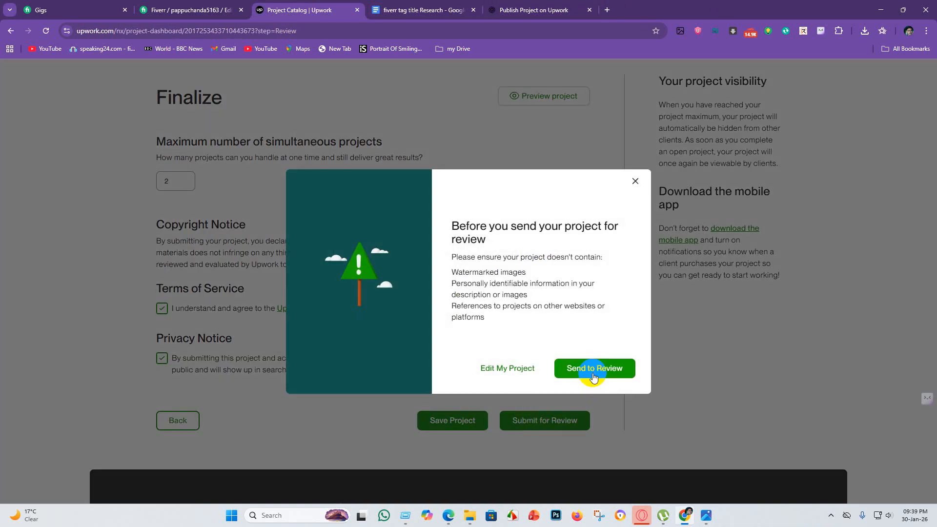
left_click(635, 182)
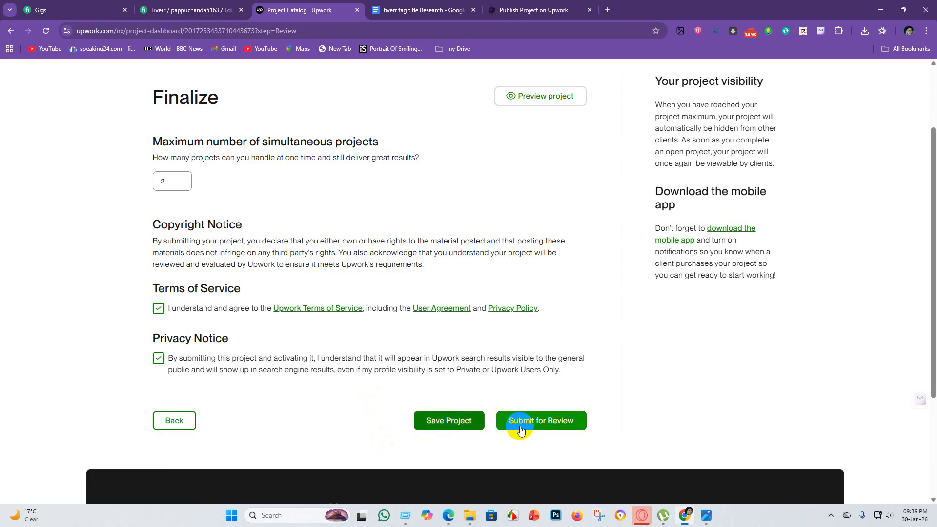
left_click(520, 429)
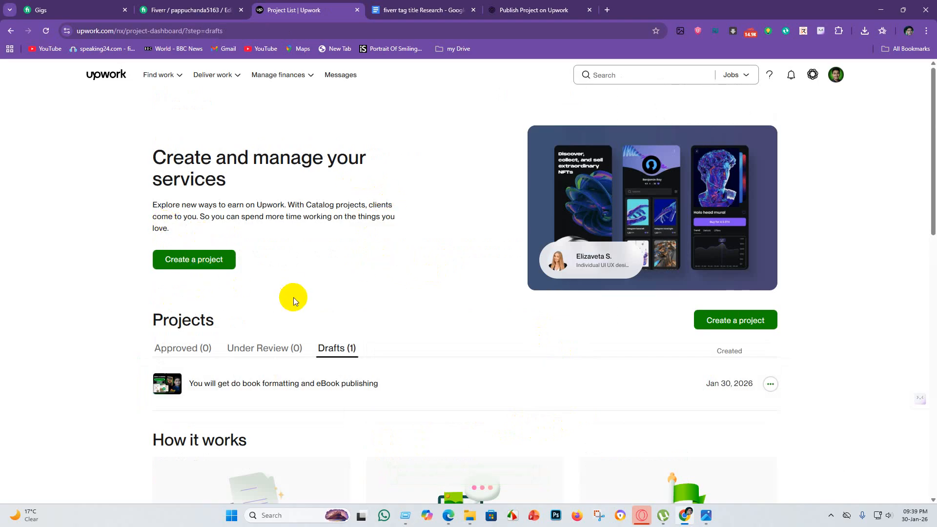
Examine the Approved and Drafts project lists and the guidance sections on the project dashboard.
scroll(416, 273, "down", 5)
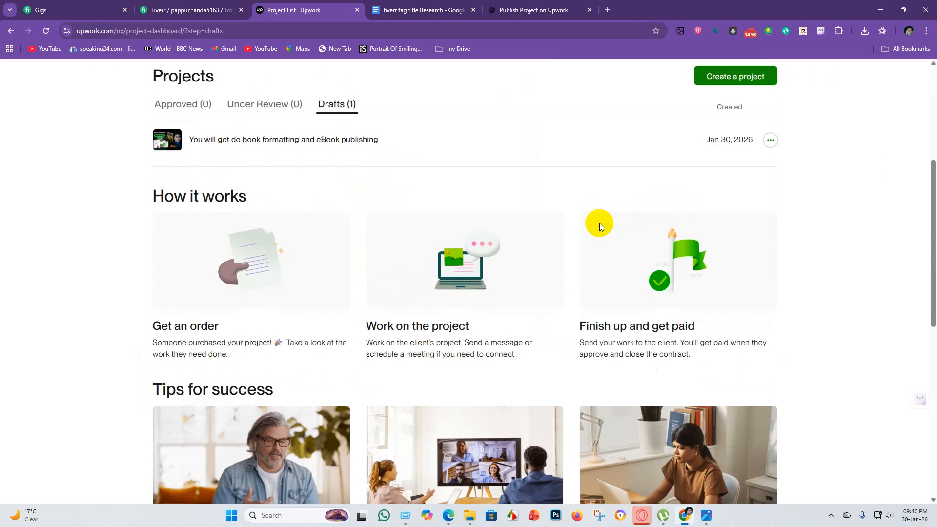
scroll(563, 203, "down", 3)
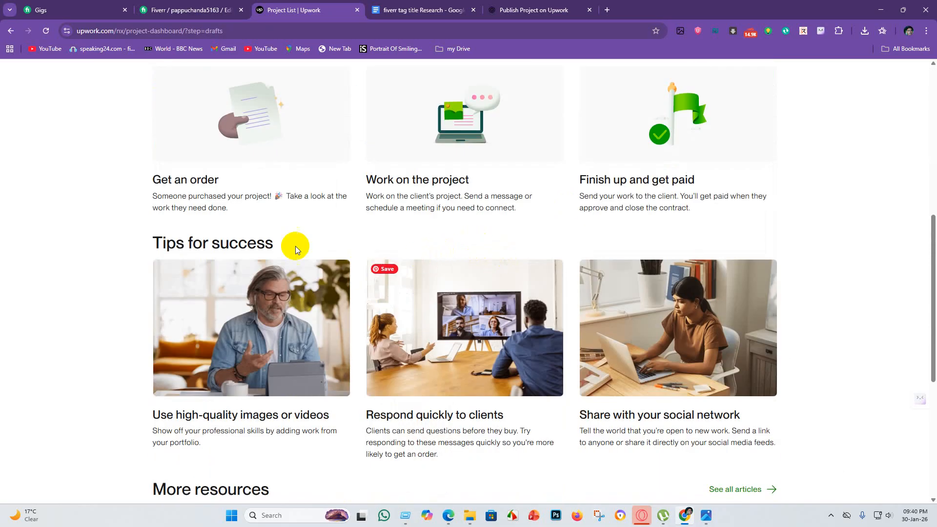
scroll(382, 264, "up", 2)
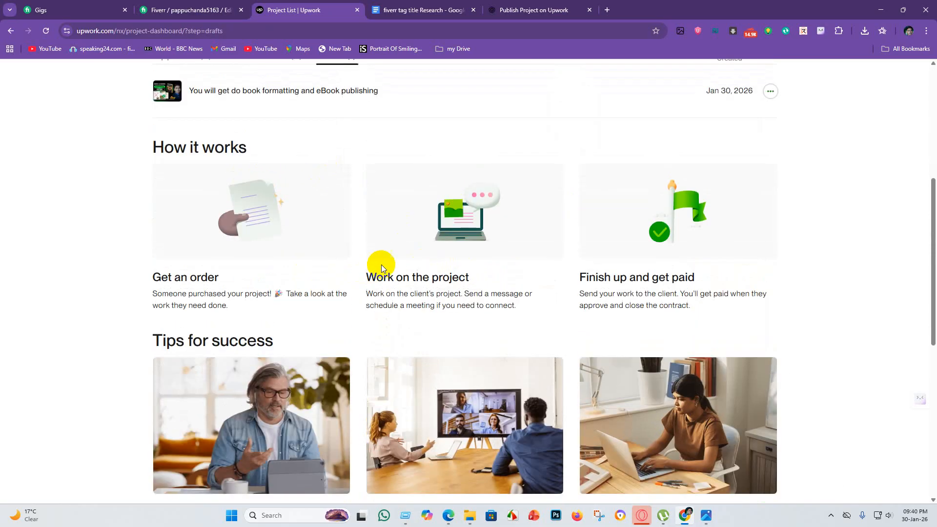
scroll(429, 225, "up", 6)
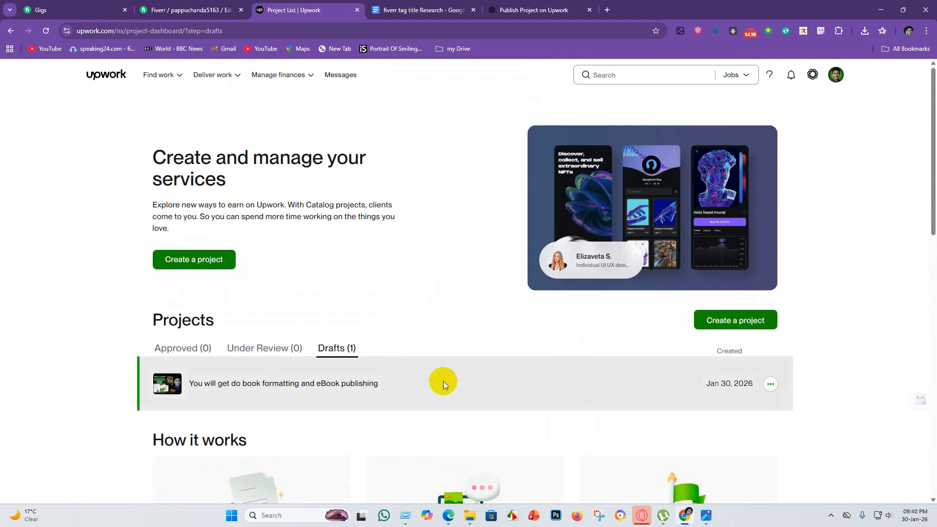
left_click(180, 350)
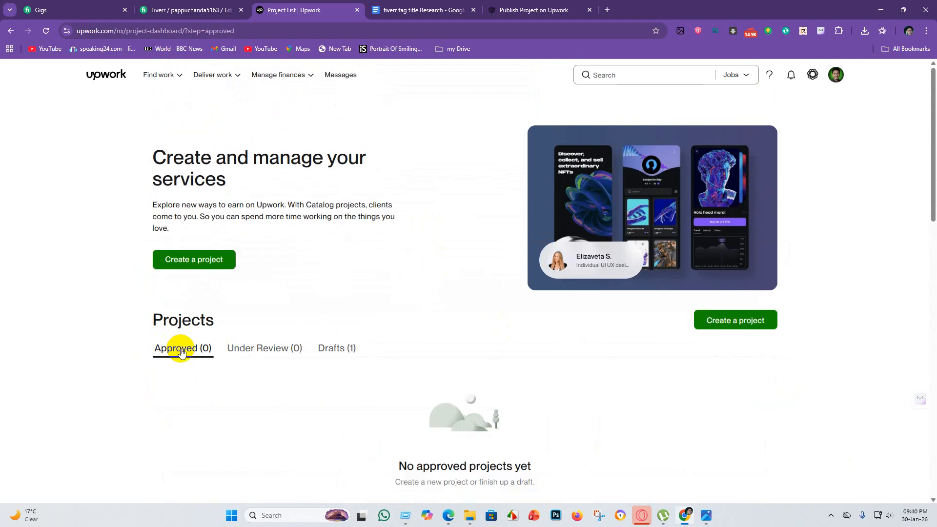
left_click(335, 347)
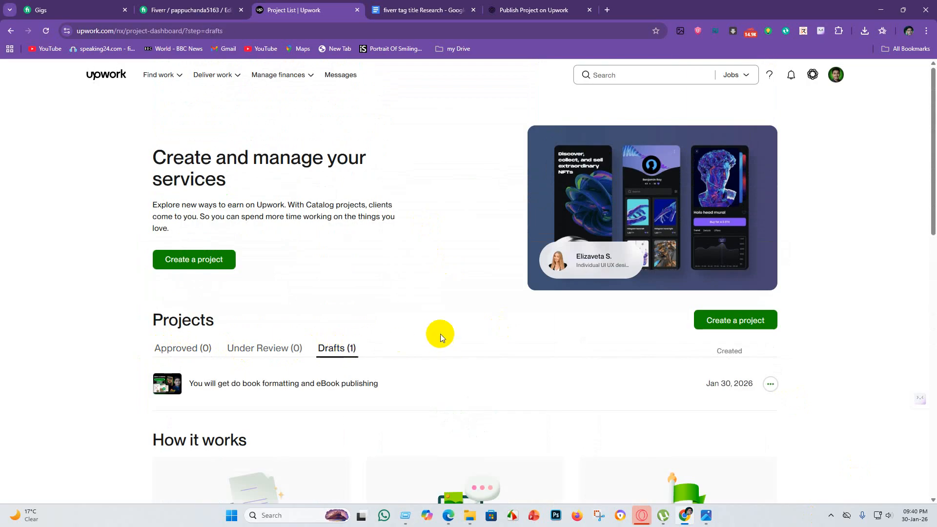
scroll(440, 334, "down", 3)
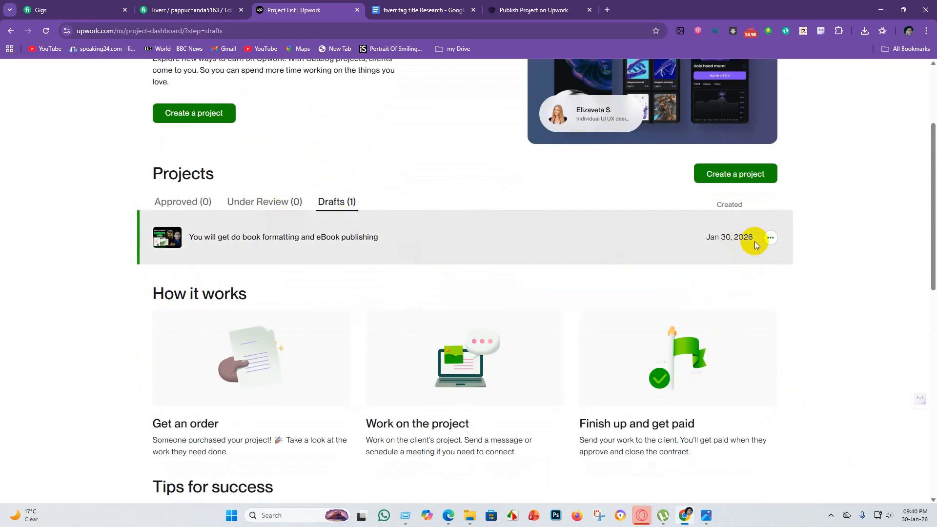
Preview the draft book formatting project as clients see it and examine its gallery images, project details and service tiers.
left_click(769, 238)
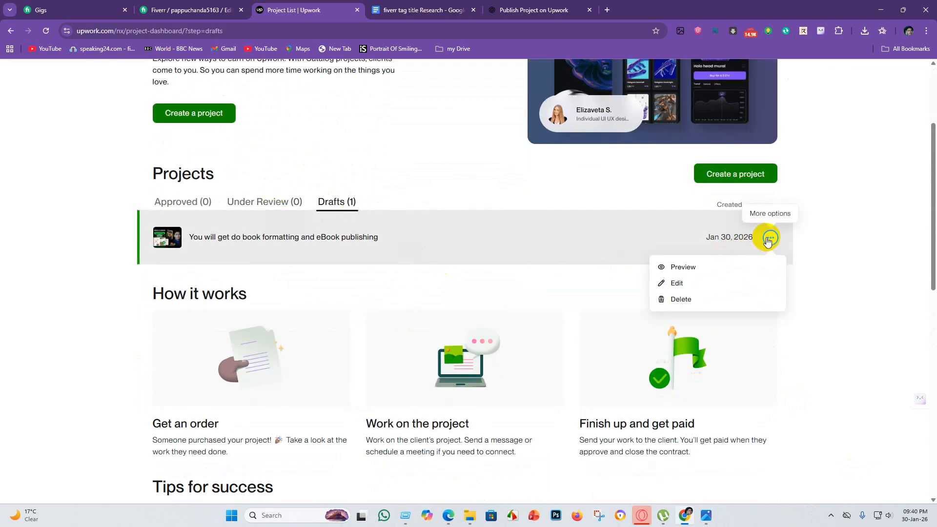
left_click(699, 267)
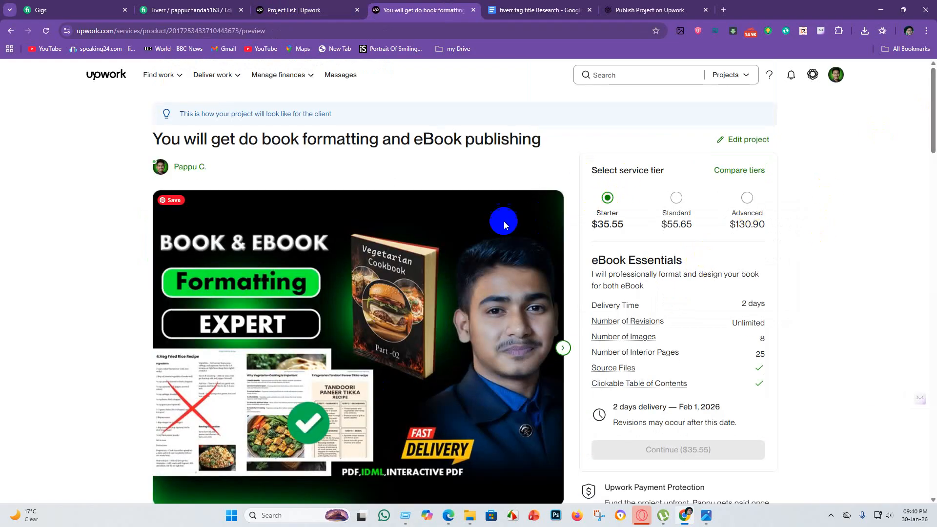
scroll(463, 263, "down", 1)
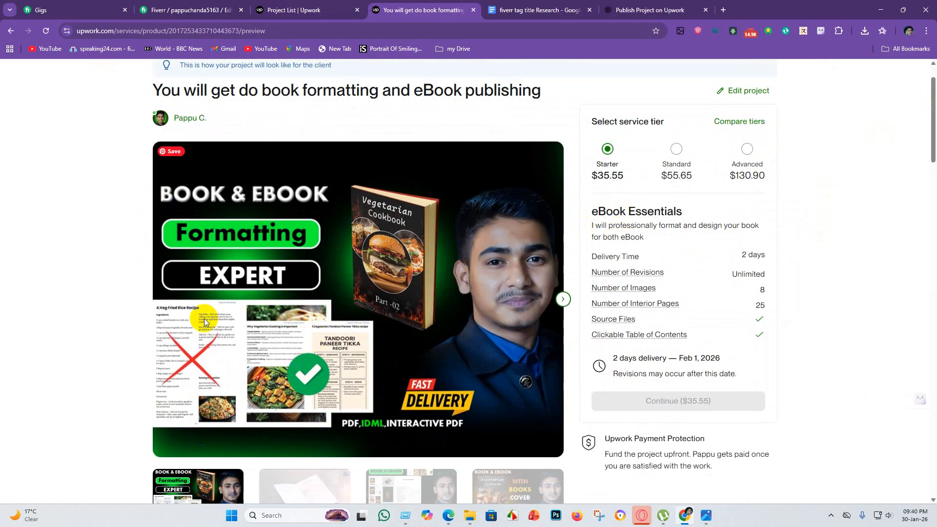
scroll(320, 434, "down", 3)
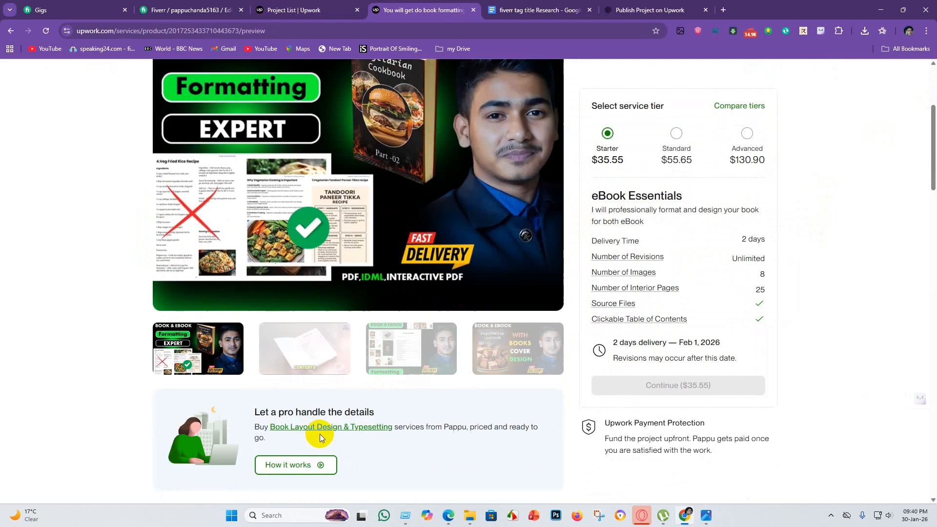
scroll(320, 437, "down", 2)
scroll(329, 441, "down", 4)
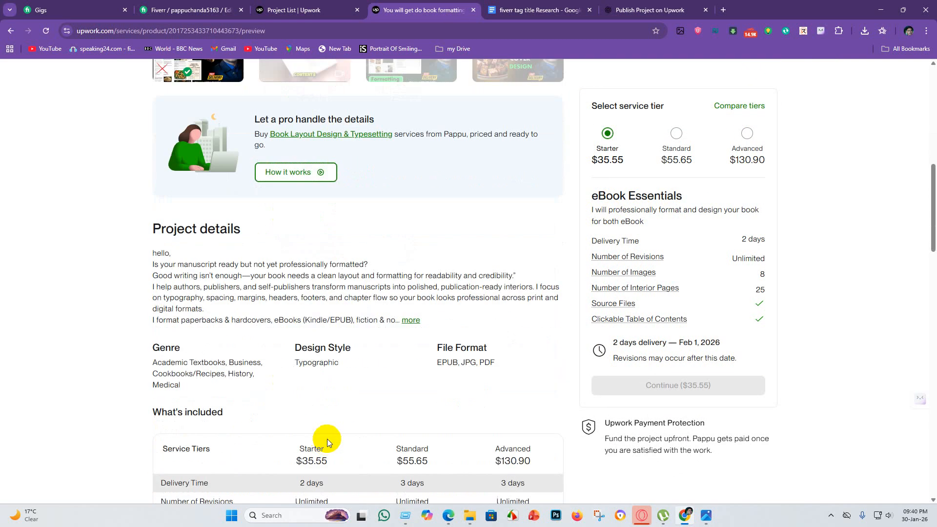
scroll(328, 429, "up", 9)
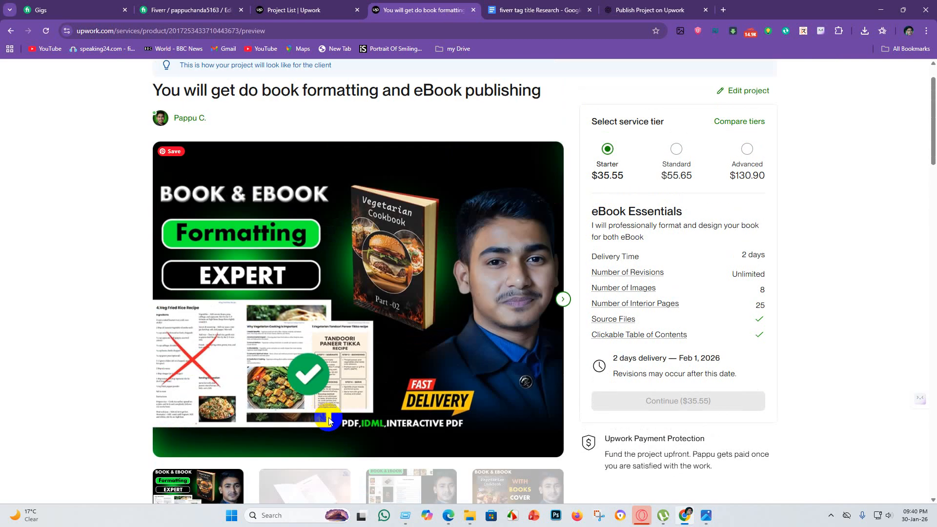
scroll(405, 367, "down", 6)
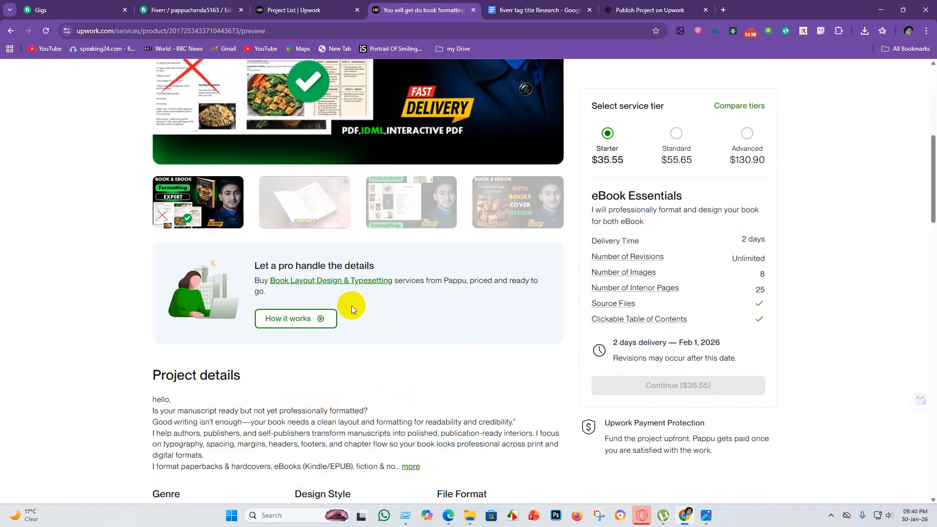
scroll(435, 271, "up", 6)
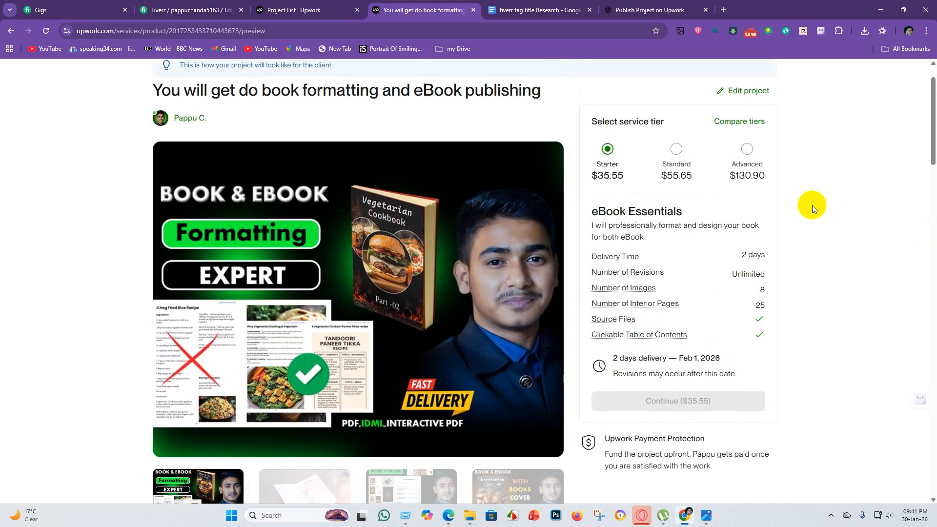
Select the Advanced service tier in the preview and capture the title, image and pricing area with Snipping Tool.
left_click(747, 148)
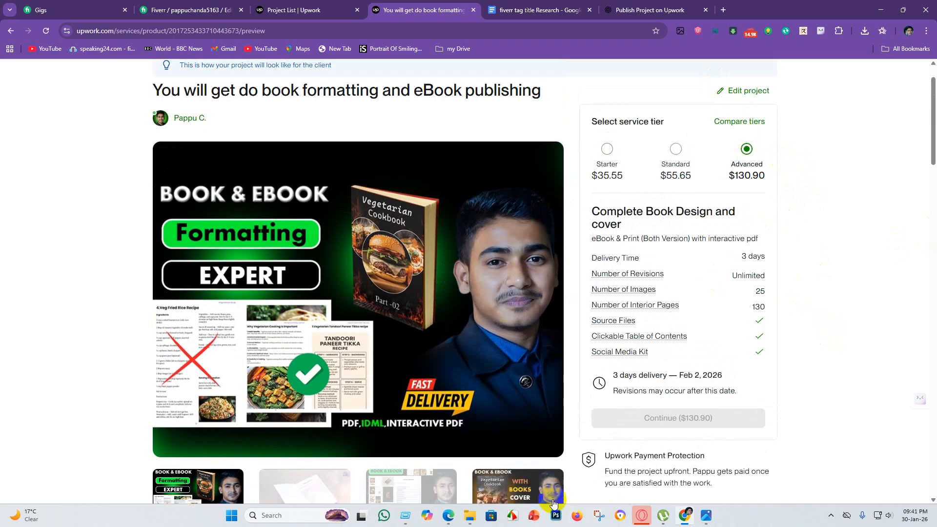
left_click(596, 516)
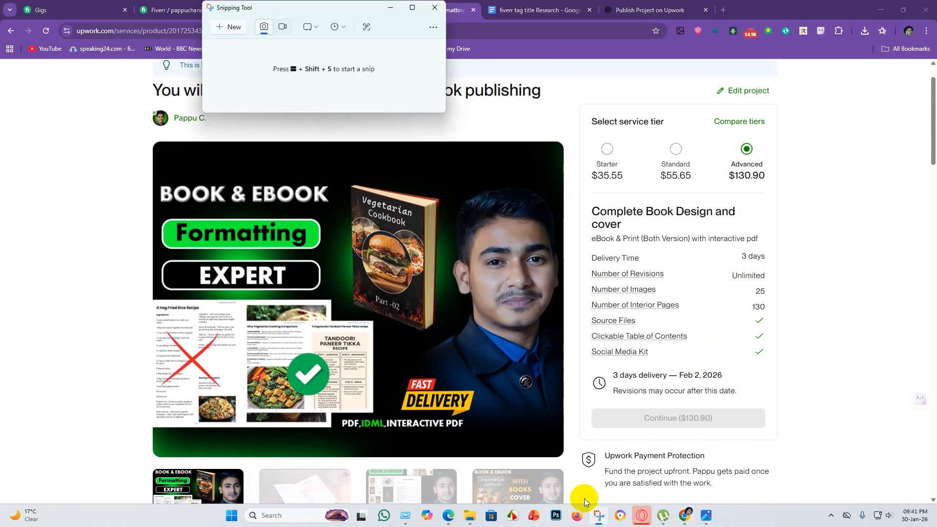
left_click(213, 28)
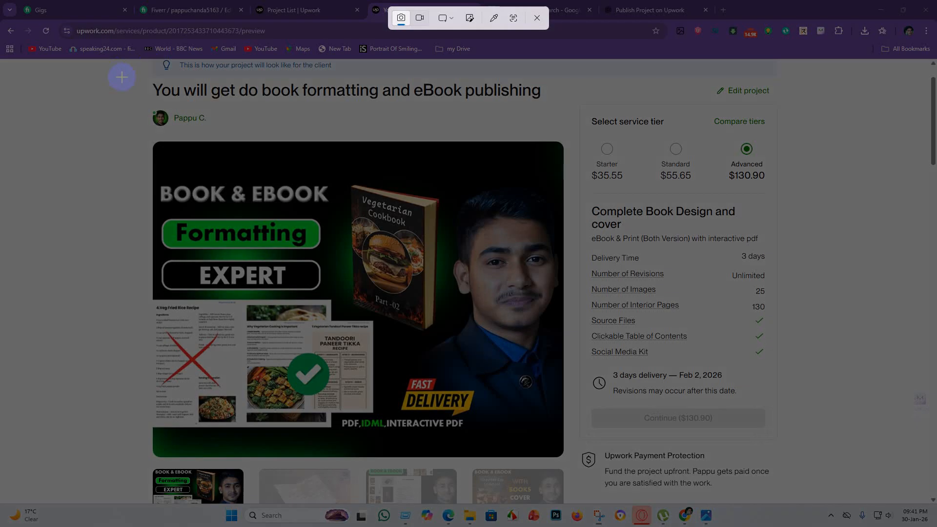
left_click_drag(121, 76, 796, 499)
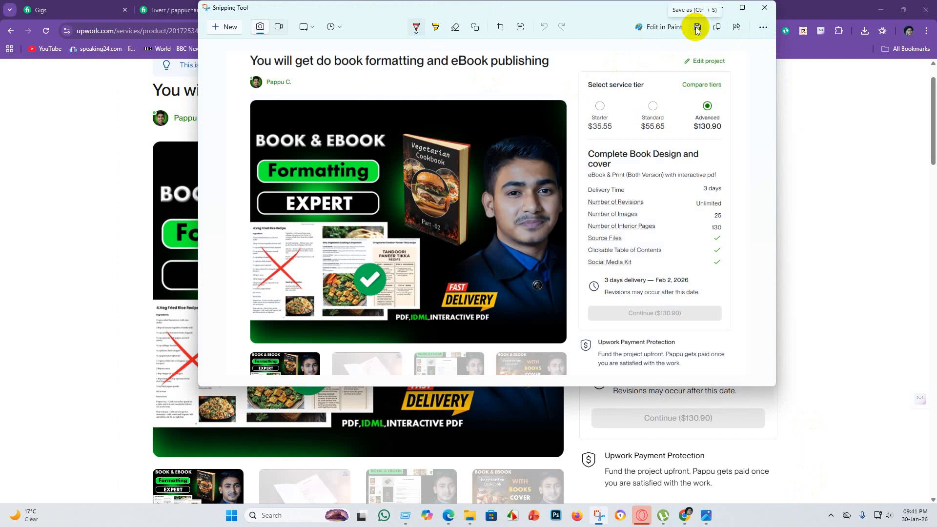
Start saving the screenshot as a PNG and browse to New Volume (D:) as the destination.
left_click(696, 27)
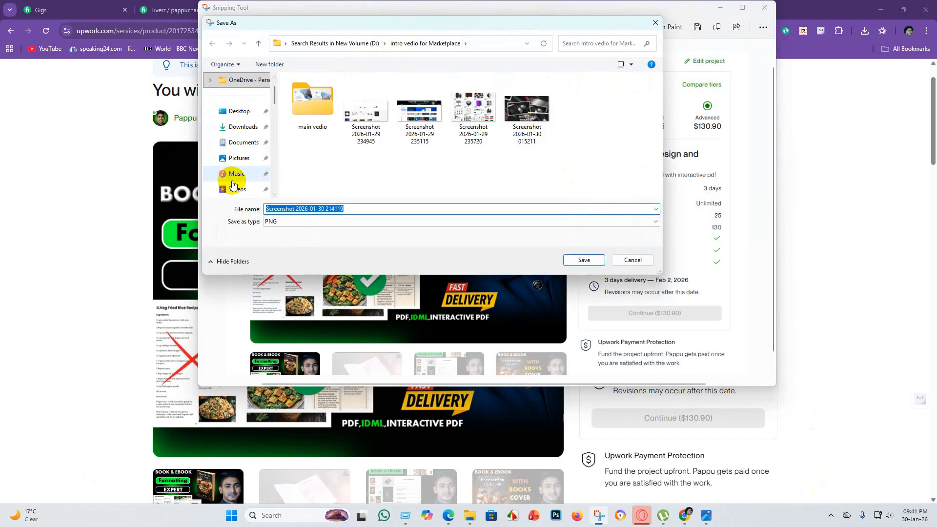
scroll(247, 127, "up", 1)
scroll(244, 146, "down", 4)
scroll(240, 156, "down", 5)
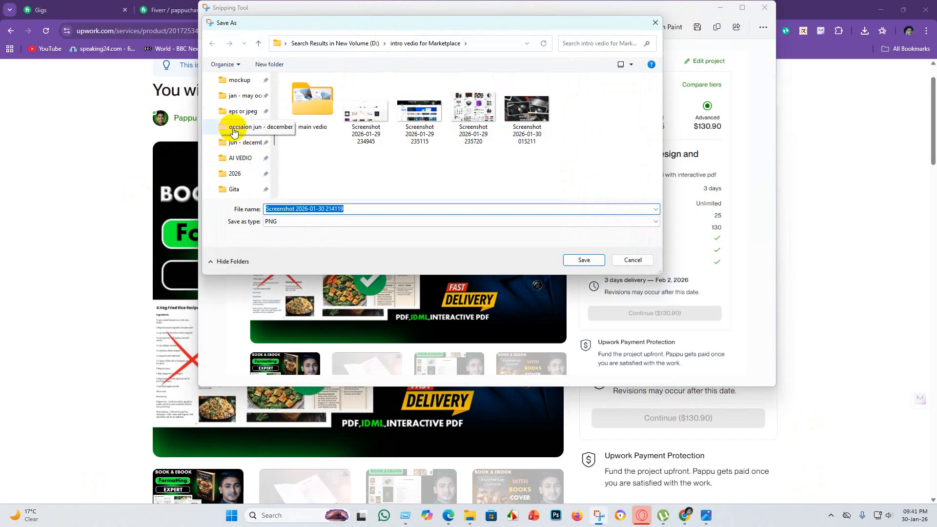
left_click(243, 130)
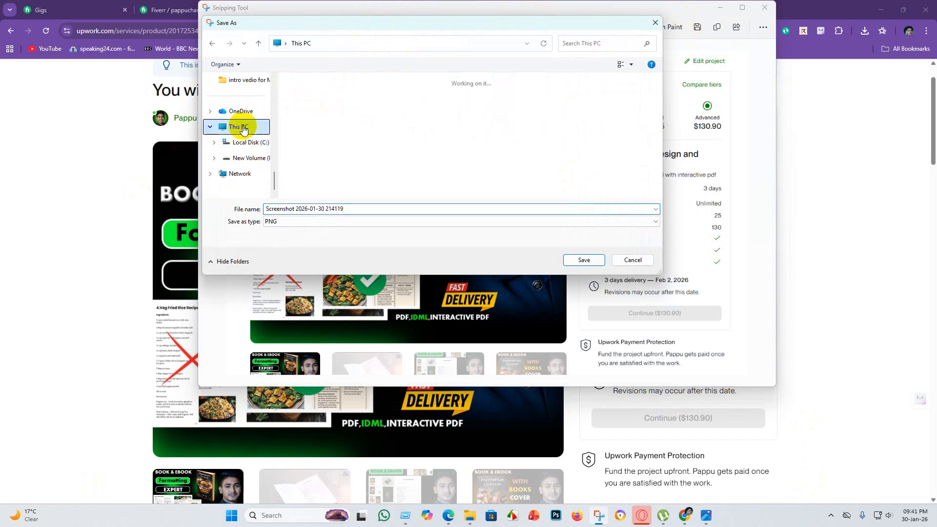
double_click(501, 99)
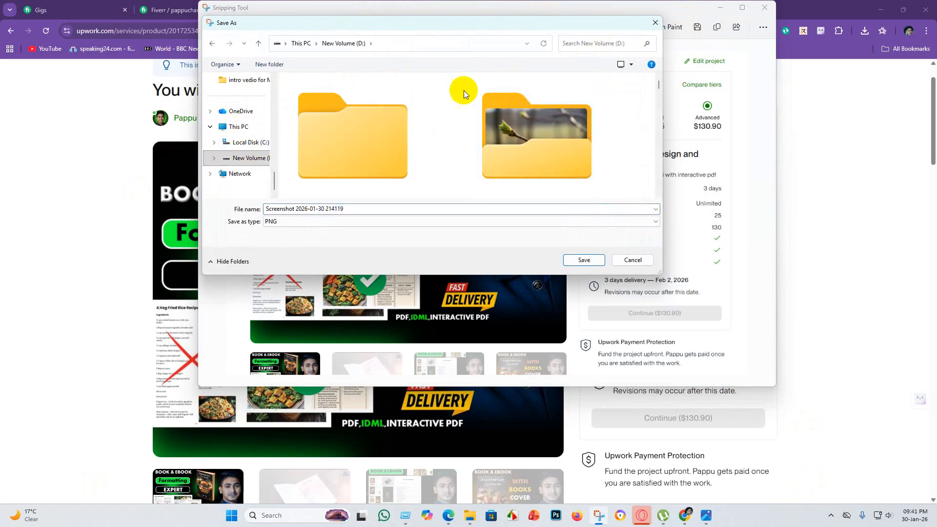
Create a folder named "linkedin post" on New Volume (D:) and agree to merge it with the existing folder of that name.
right_click(435, 100)
mouse_move(454, 199)
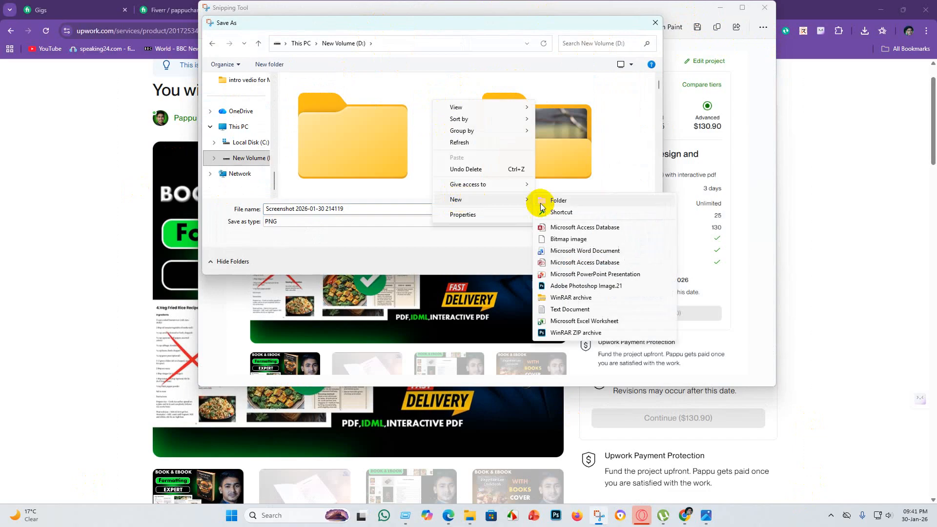
left_click(550, 200)
left_click(556, 194)
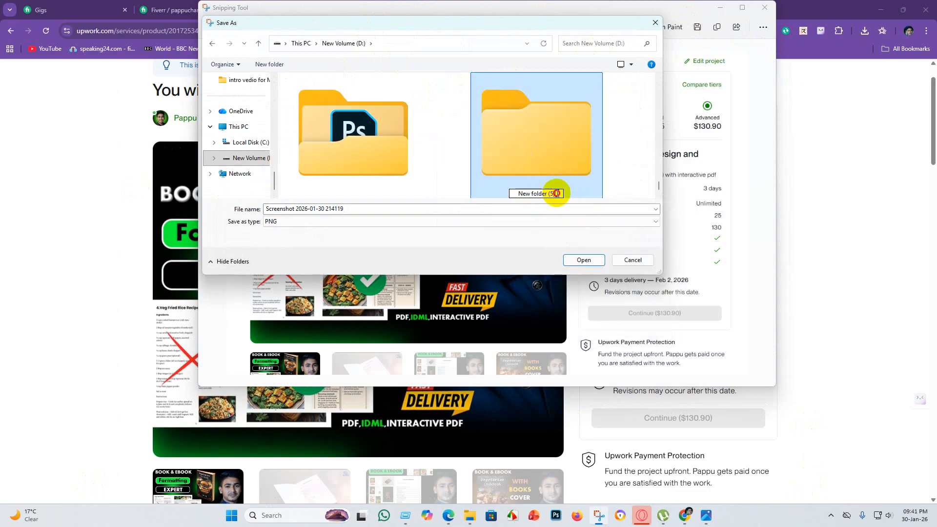
left_click_drag(556, 193, 505, 197)
key("BackSpace")
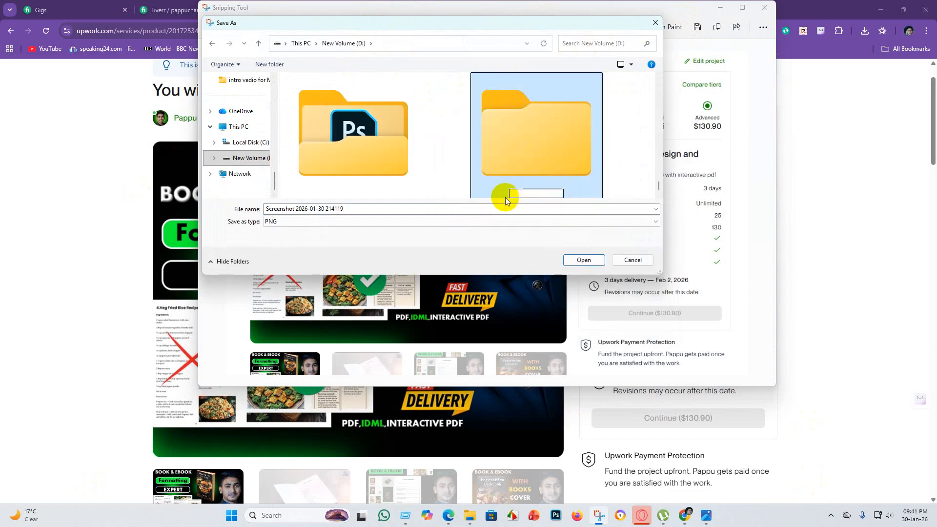
type("linkedin post")
key("Return")
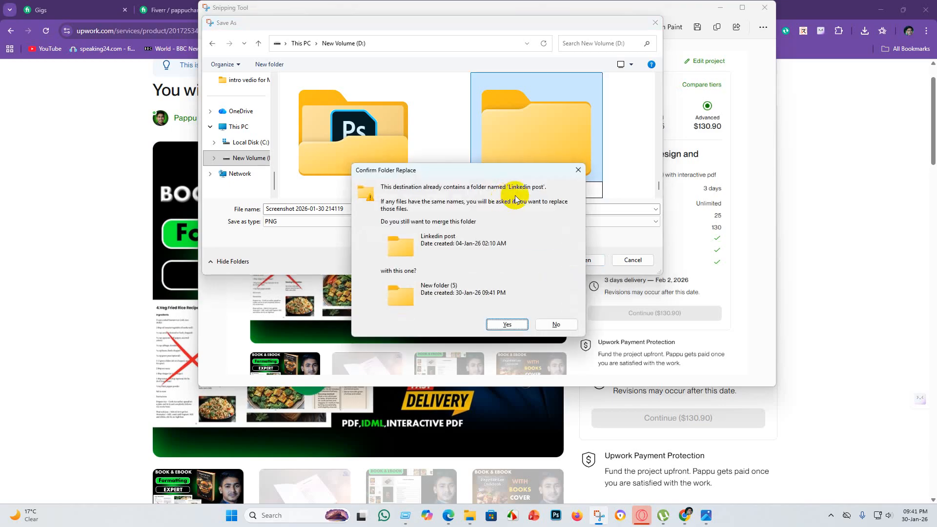
left_click(523, 329)
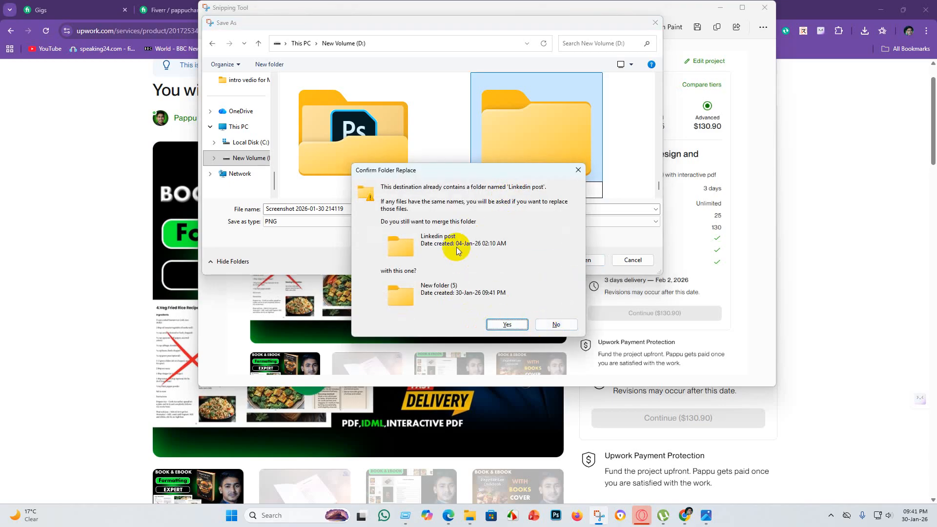
left_click(507, 324)
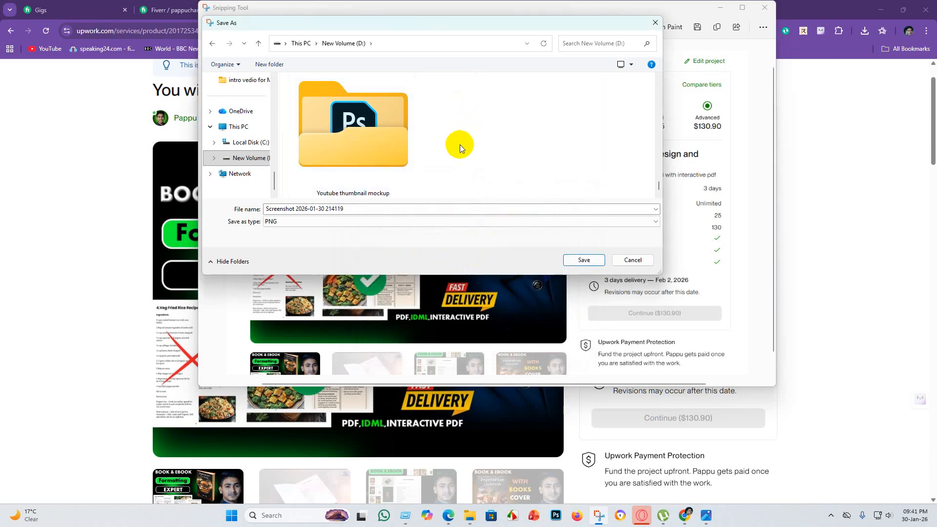
Find the existing Linkedin post folder by searching for "link", save the PNG screenshot there and minimize Snipping Tool.
scroll(459, 144, "up", 1)
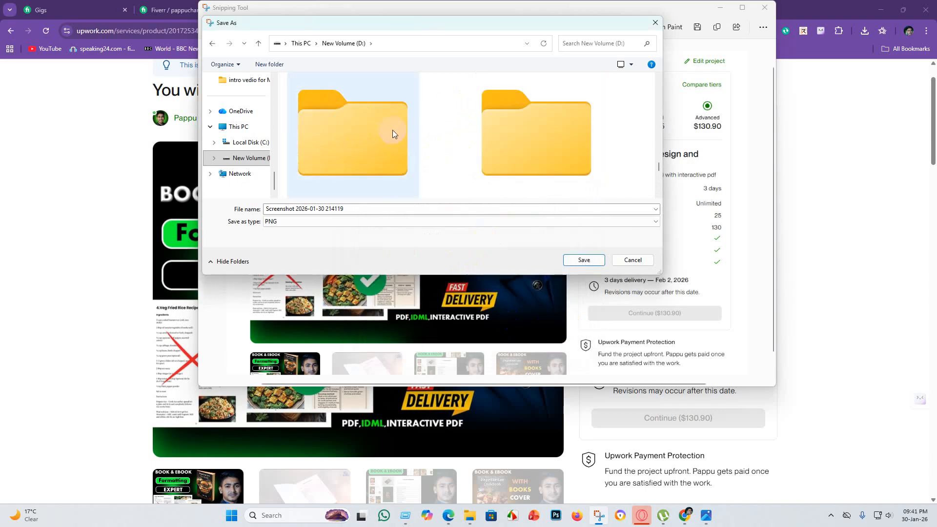
left_click(579, 42)
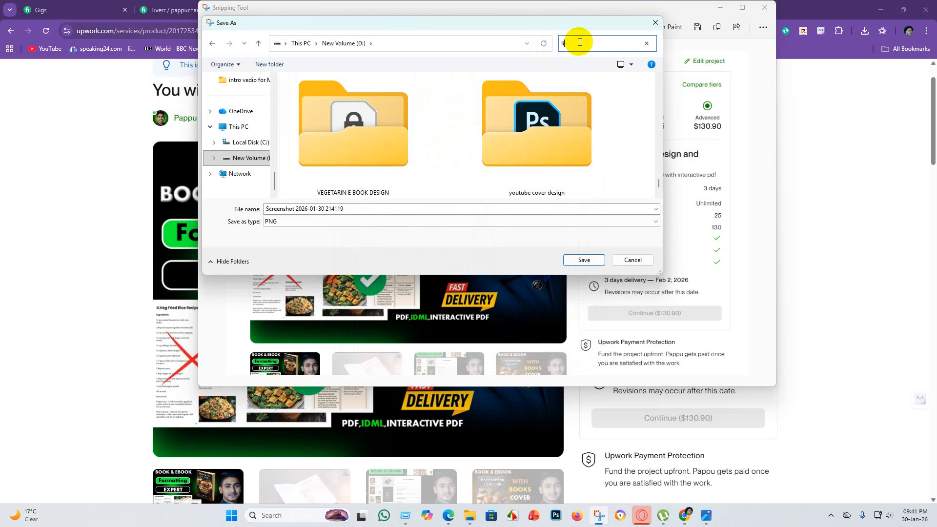
type("link")
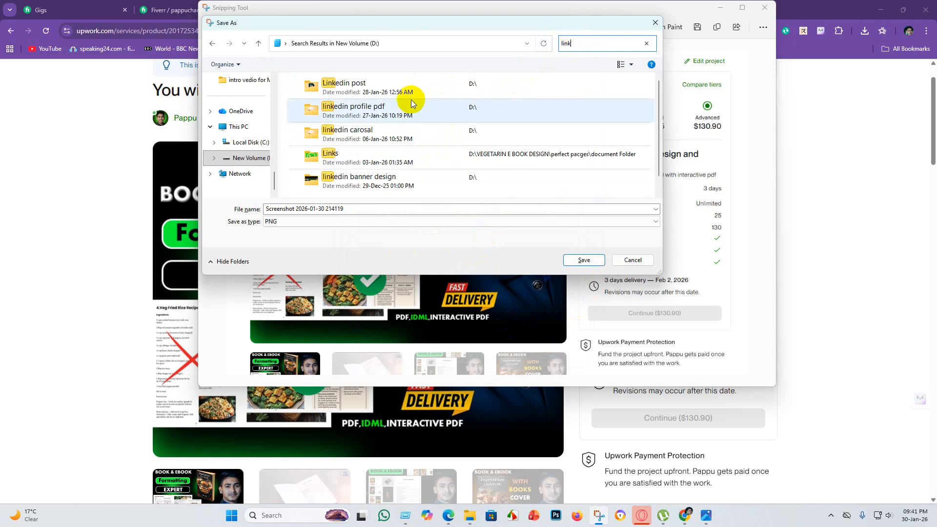
double_click(441, 81)
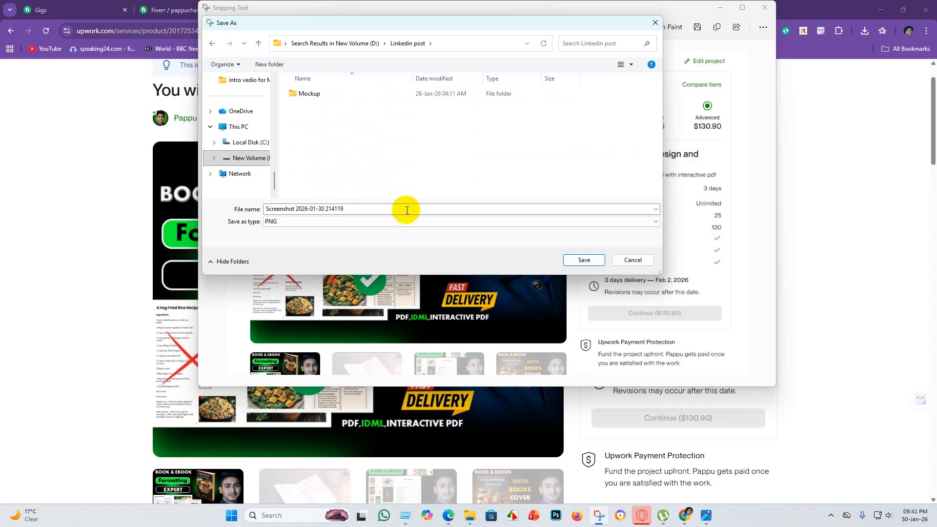
left_click(584, 260)
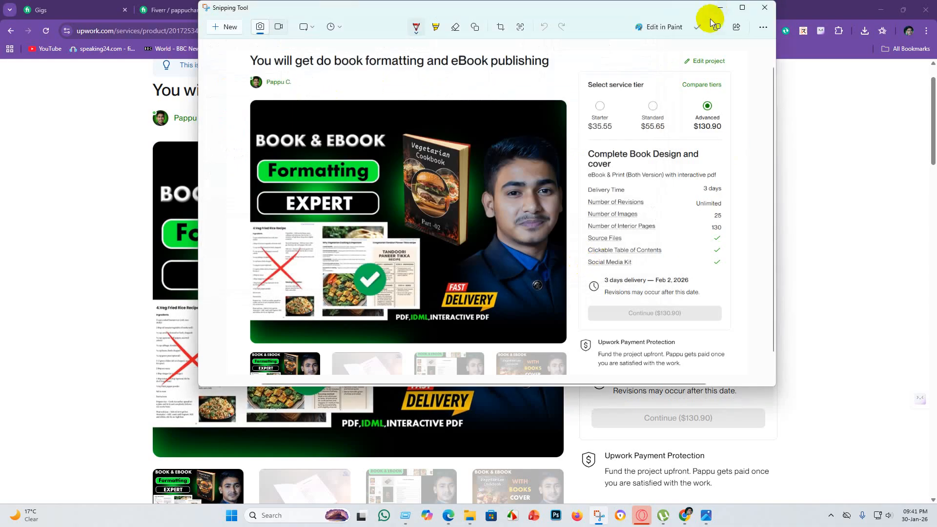
left_click(718, 9)
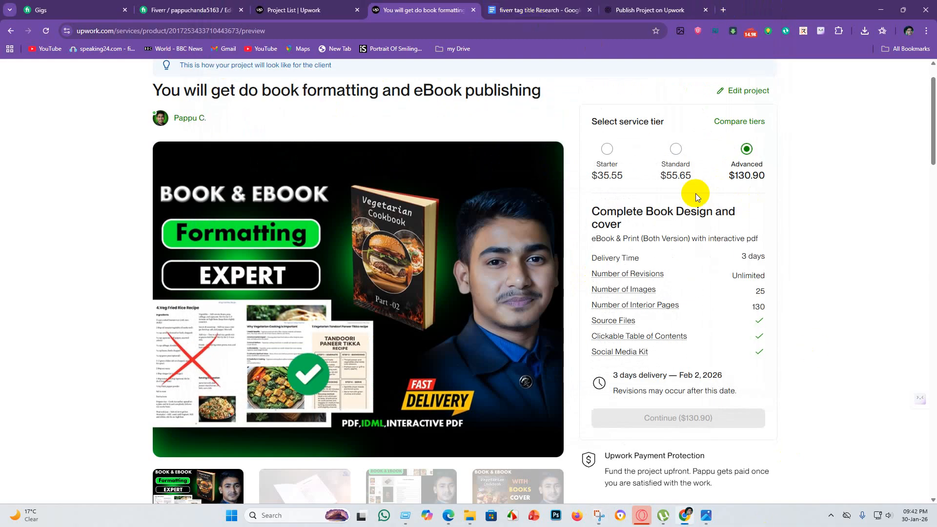
Leave the current browser window, open Chrome under the profile used for LinkedIn and dismiss the incoming WhatsApp call window.
left_click(723, 10)
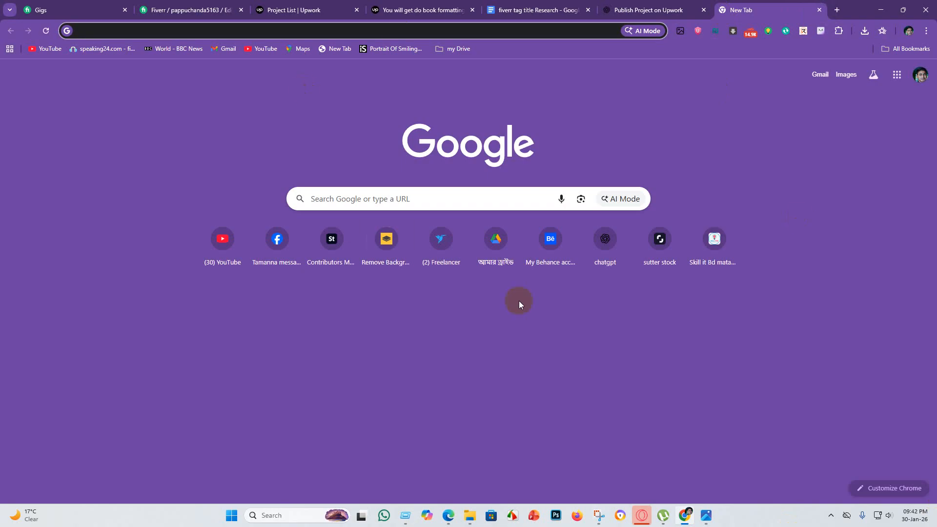
left_click(874, 13)
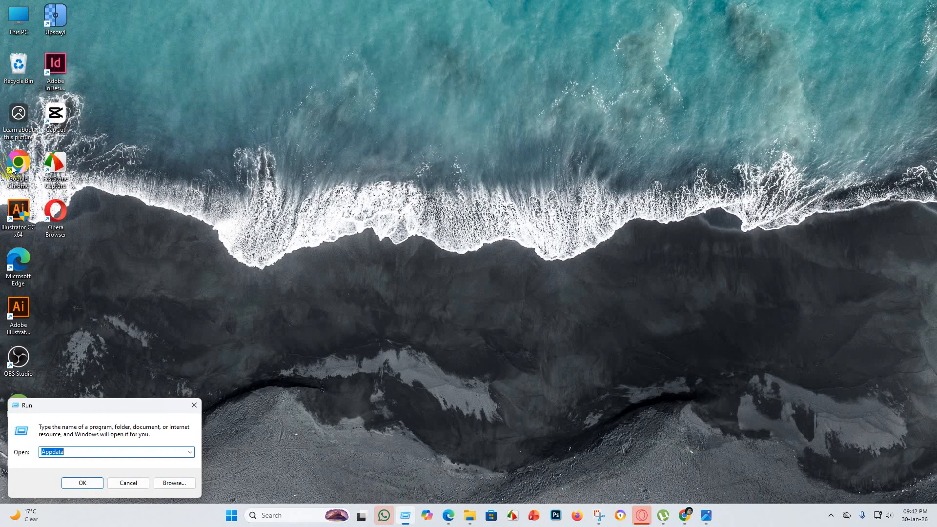
double_click(19, 162)
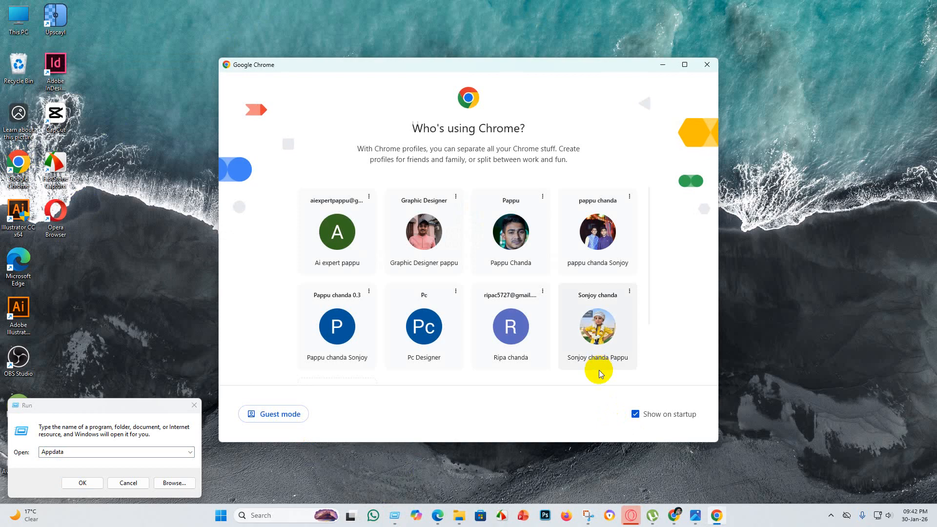
left_click(601, 239)
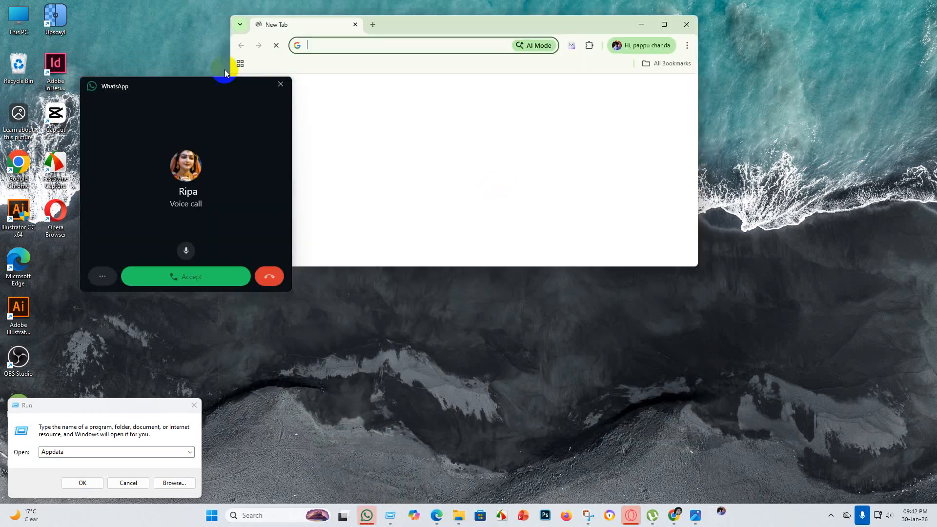
left_click(281, 86)
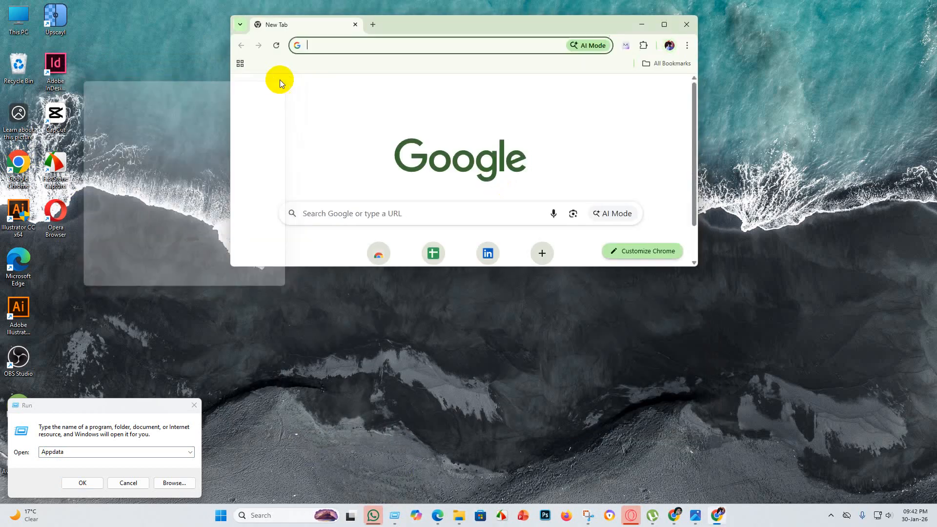
Open LinkedIn in a maximized browser window and start a new post from the feed.
left_click(489, 254)
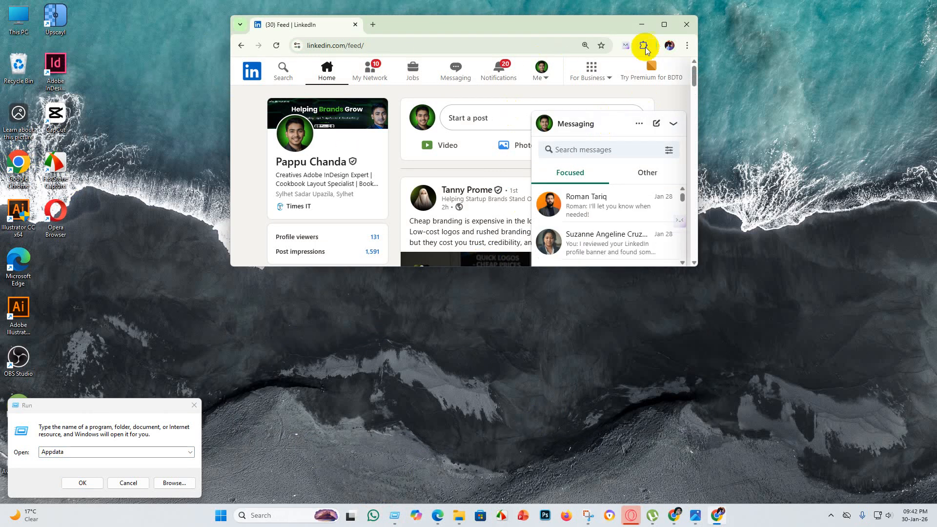
left_click(663, 25)
left_click(418, 103)
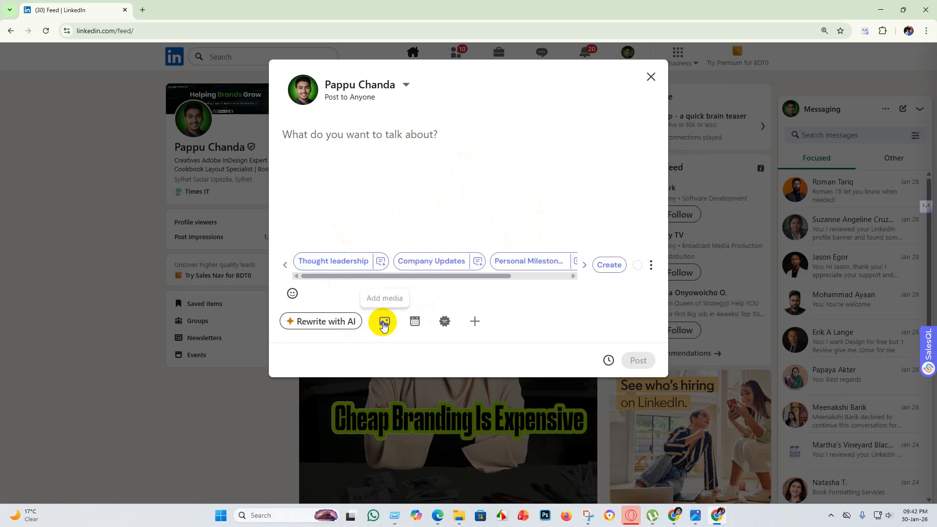
left_click(385, 321)
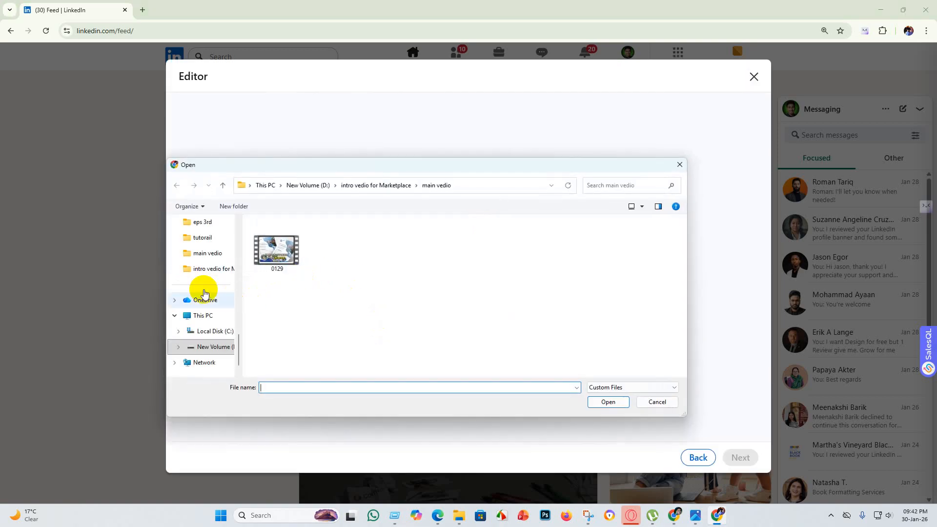
left_click(202, 317)
double_click(452, 244)
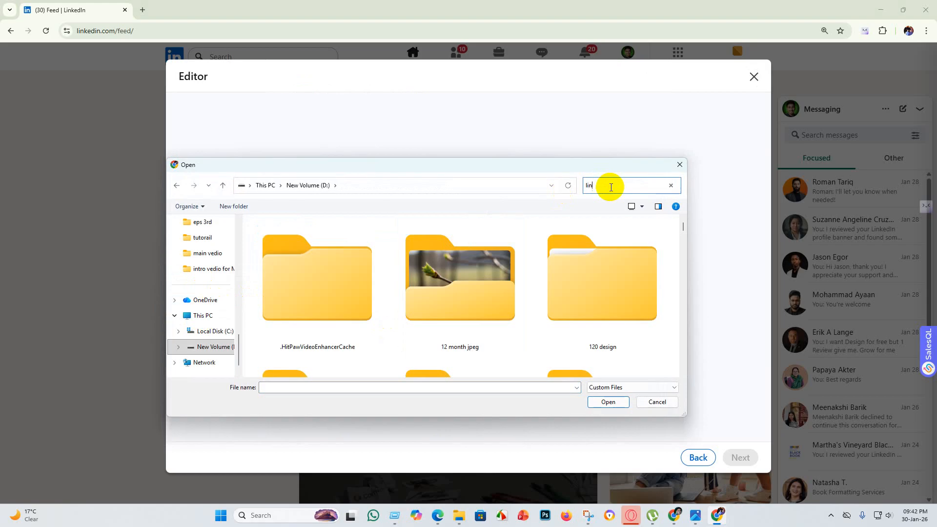
left_click(610, 186)
type("linkedin")
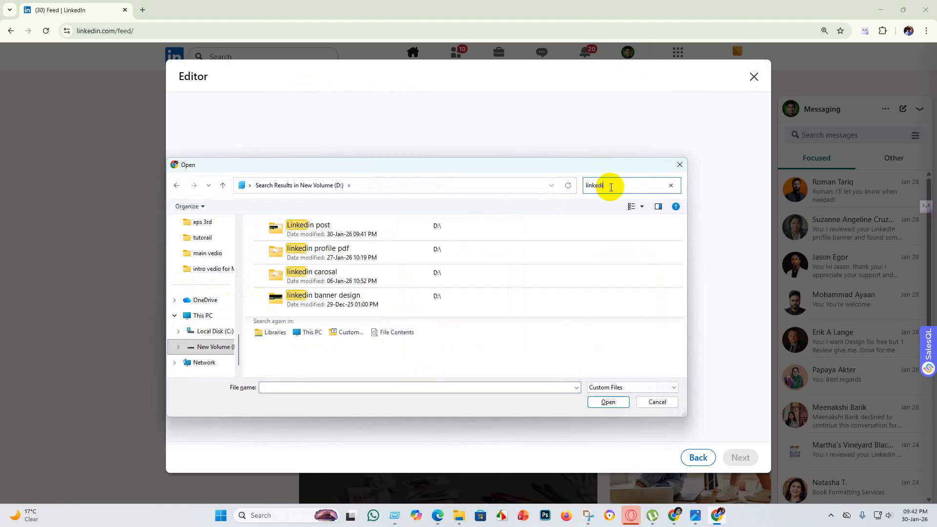
double_click(398, 229)
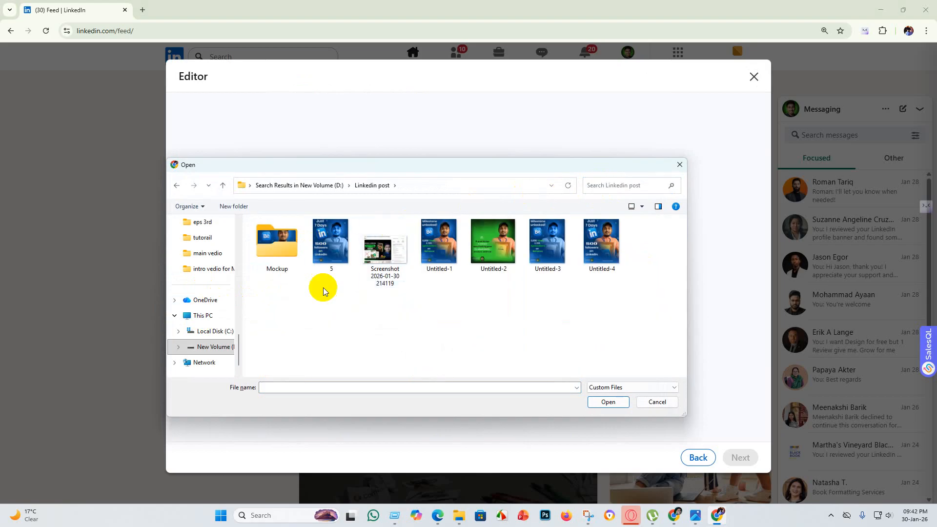
left_click(384, 248)
left_click(607, 402)
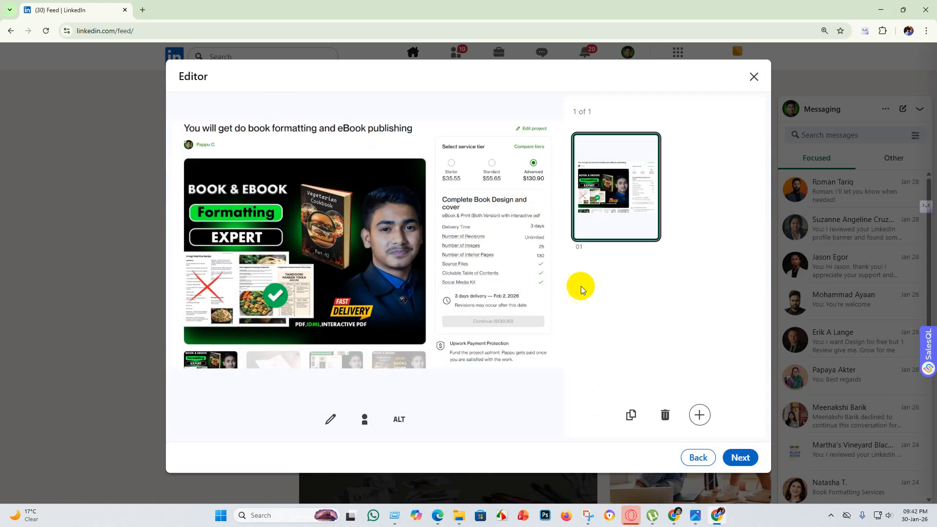
left_click(741, 457)
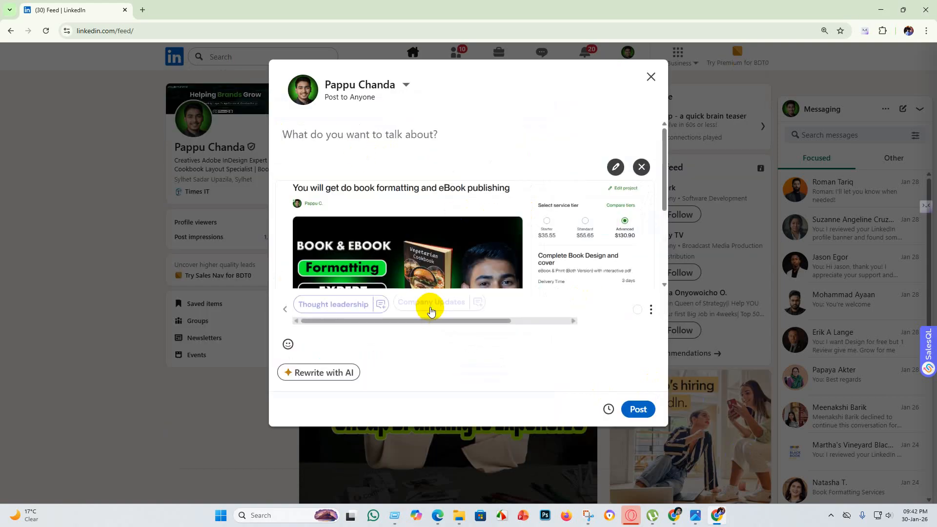
Generate the post text with the Personal Milestone suggestion, read it through and publish the post with the attached screenshot.
scroll(466, 226, "down", 2)
scroll(466, 226, "up", 3)
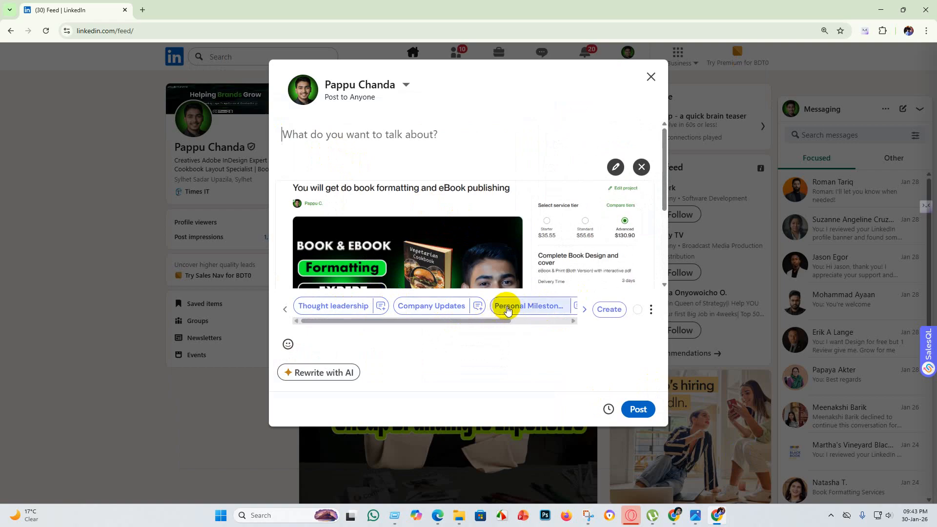
left_click(508, 307)
scroll(476, 245, "down", 3)
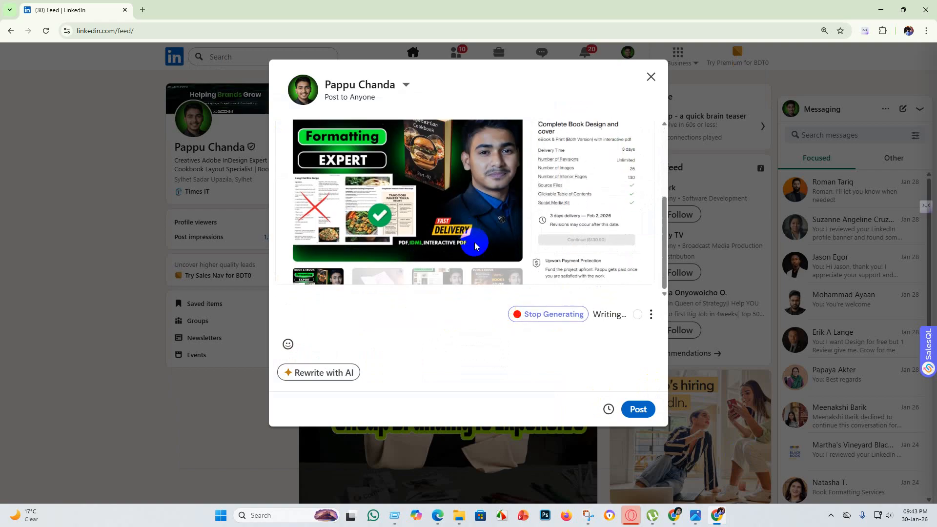
scroll(472, 258, "up", 4)
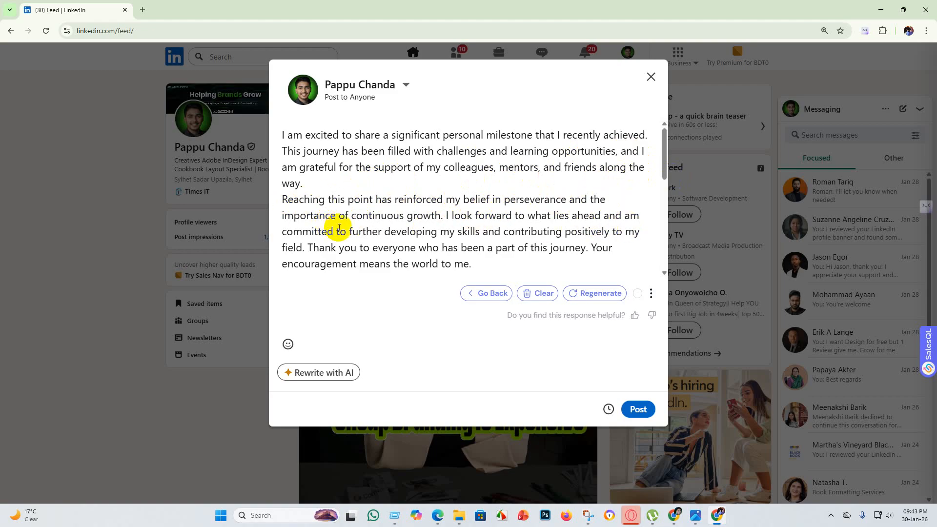
scroll(442, 225, "down", 2)
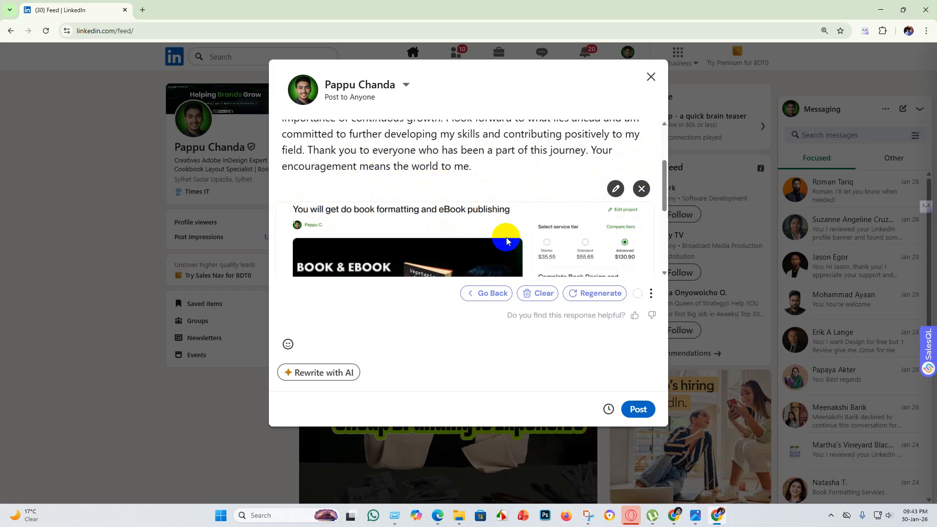
left_click(638, 409)
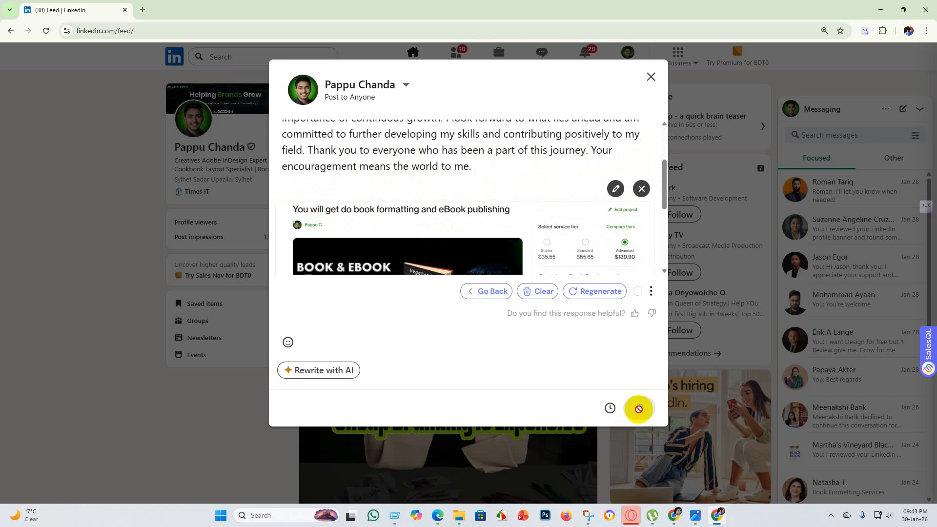
scroll(522, 185, "down", 2)
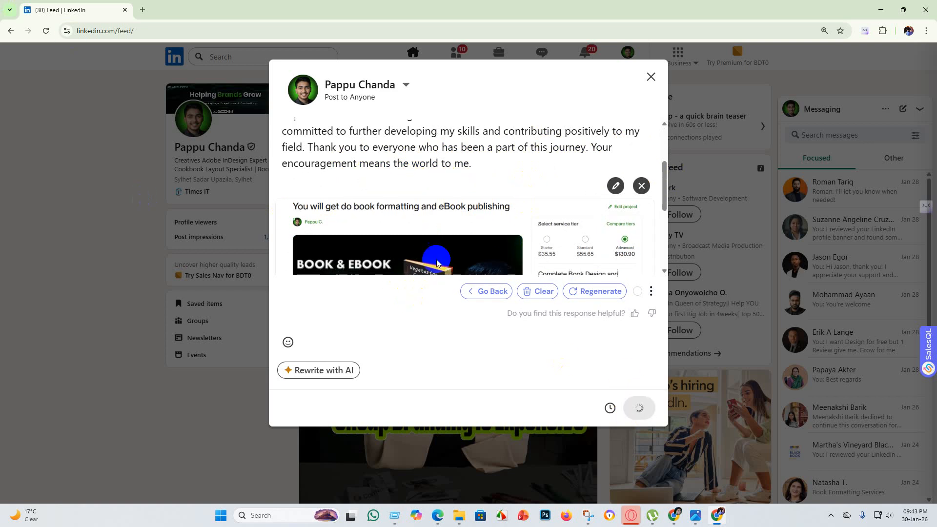
scroll(541, 215, "down", 2)
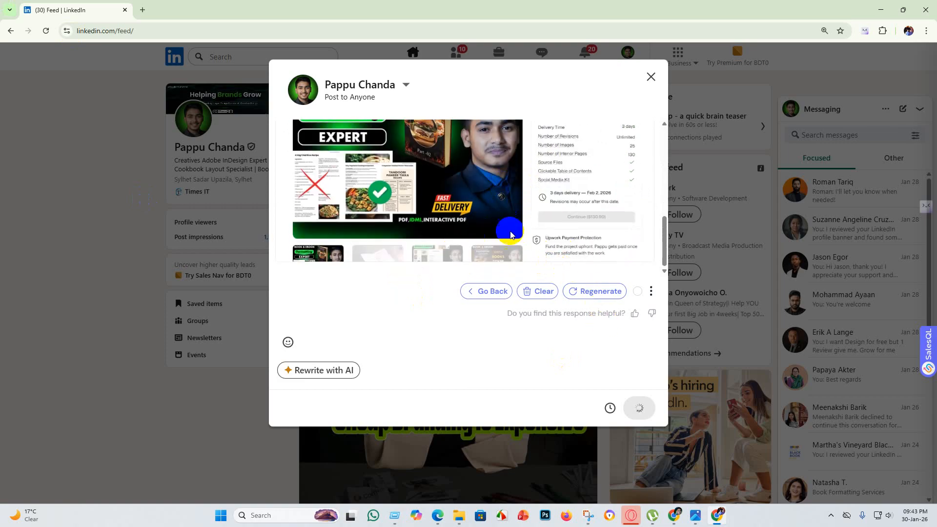
Switch to the browser window with the Upwork project preview, dismiss the incoming WhatsApp call window and review the book formatting project.
mouse_move(675, 518)
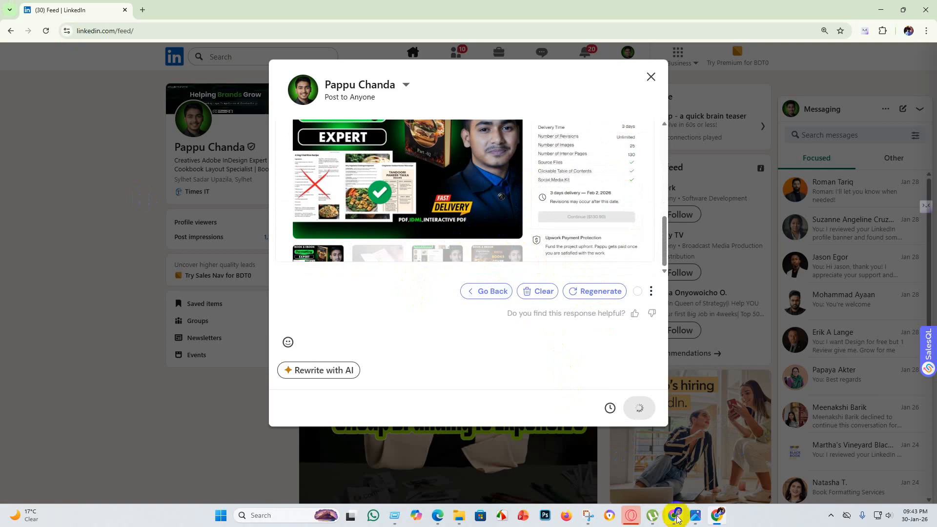
left_click(677, 516)
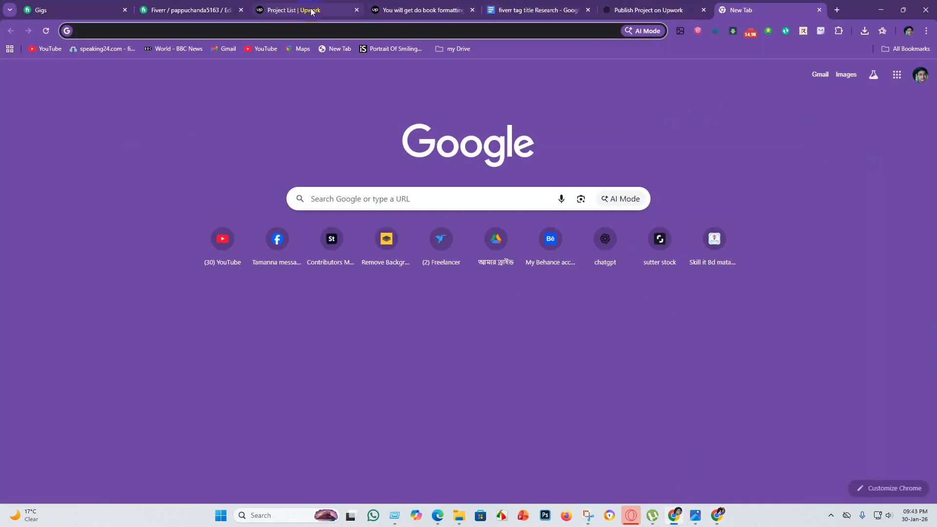
left_click(412, 11)
scroll(462, 347, "down", 5)
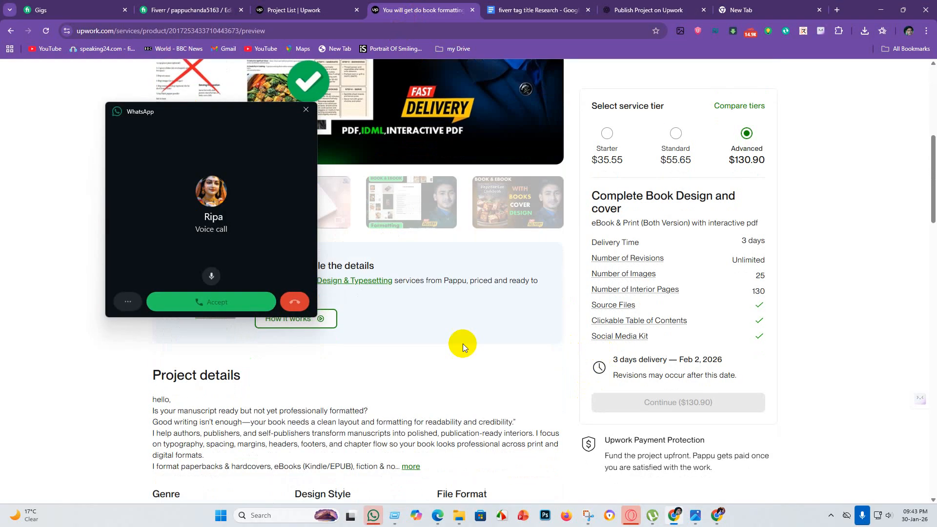
left_click(306, 108)
scroll(417, 233, "up", 7)
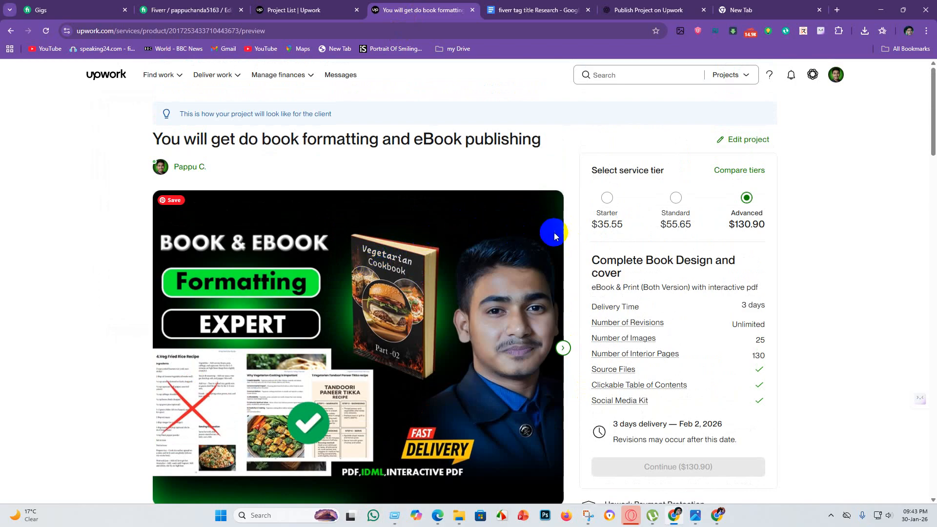
scroll(318, 308, "down", 8)
scroll(306, 326, "up", 6)
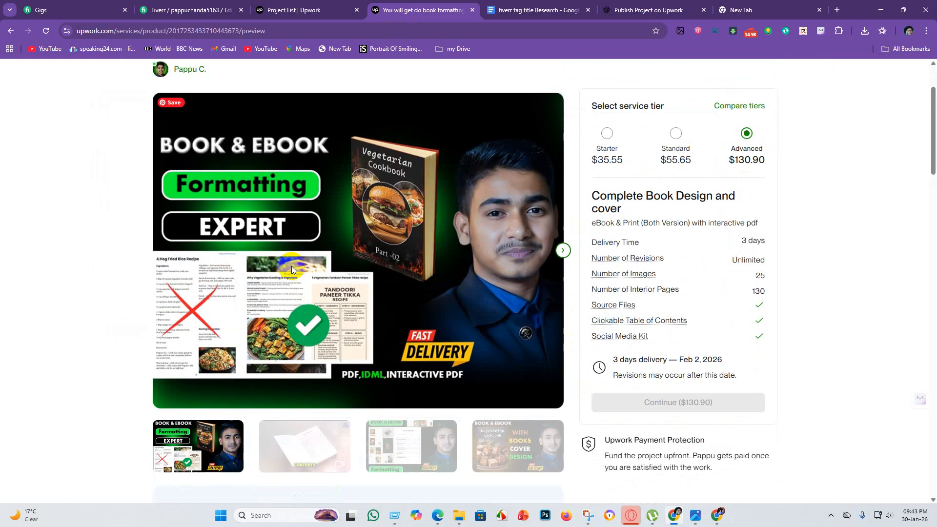
scroll(292, 269, "up", 2)
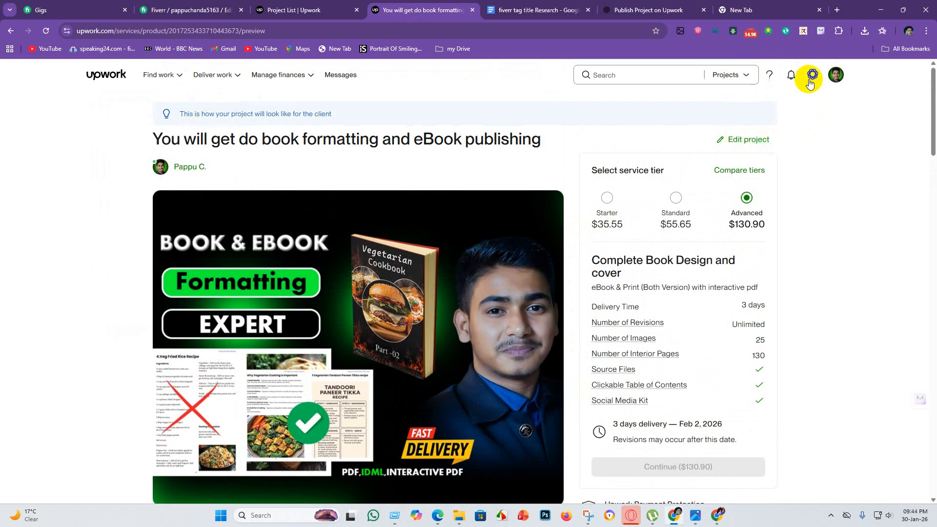
Open the freelancer's own Upwork profile, look through its sections and go from the project catalog section to project management.
left_click(722, 76)
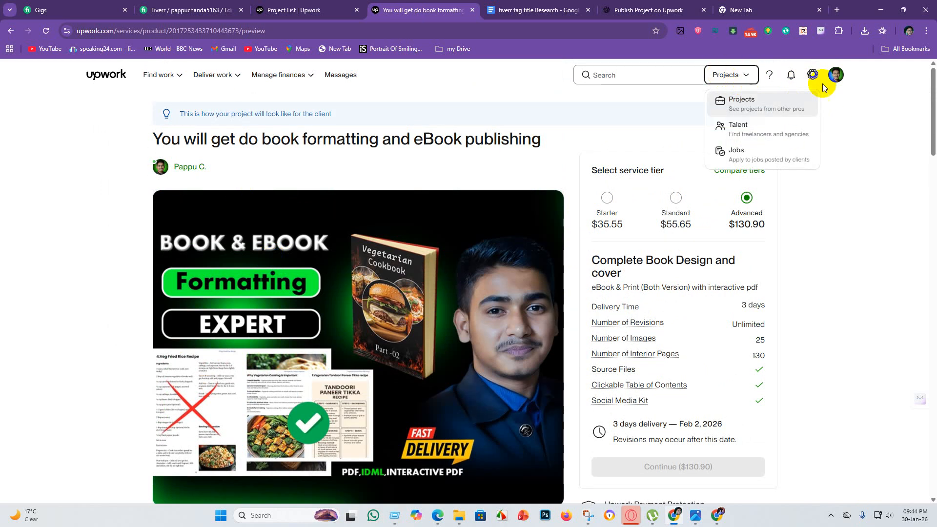
left_click(837, 76)
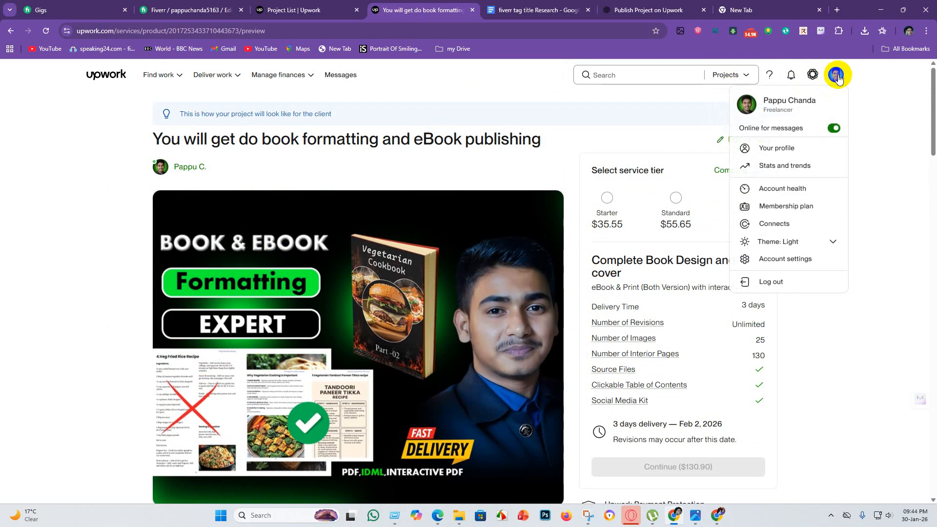
left_click(777, 151)
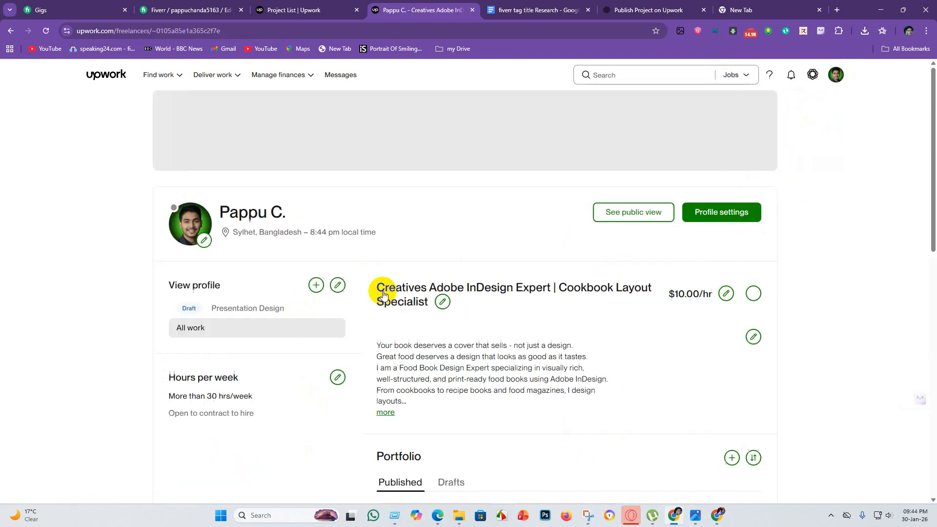
scroll(309, 282, "down", 1)
scroll(309, 282, "down", 7)
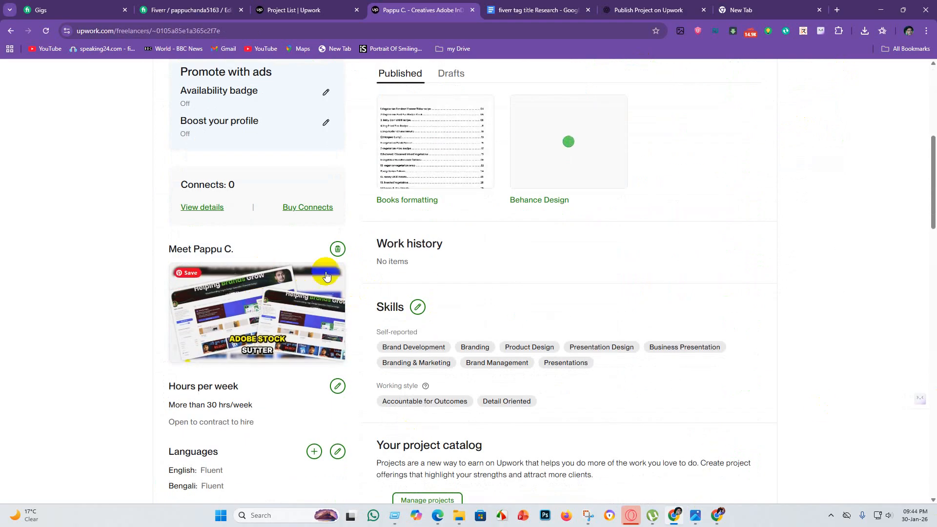
scroll(394, 305, "down", 5)
scroll(412, 208, "up", 8)
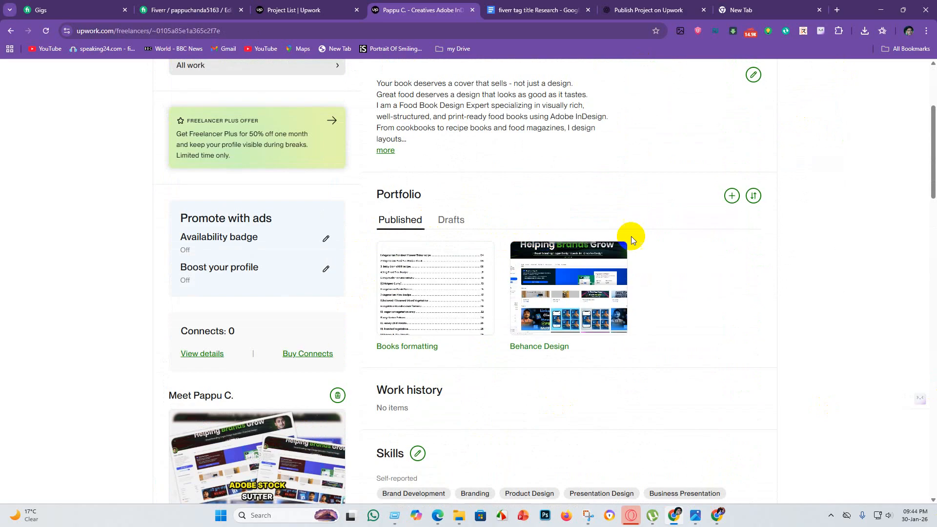
scroll(418, 240, "down", 6)
scroll(447, 304, "down", 4)
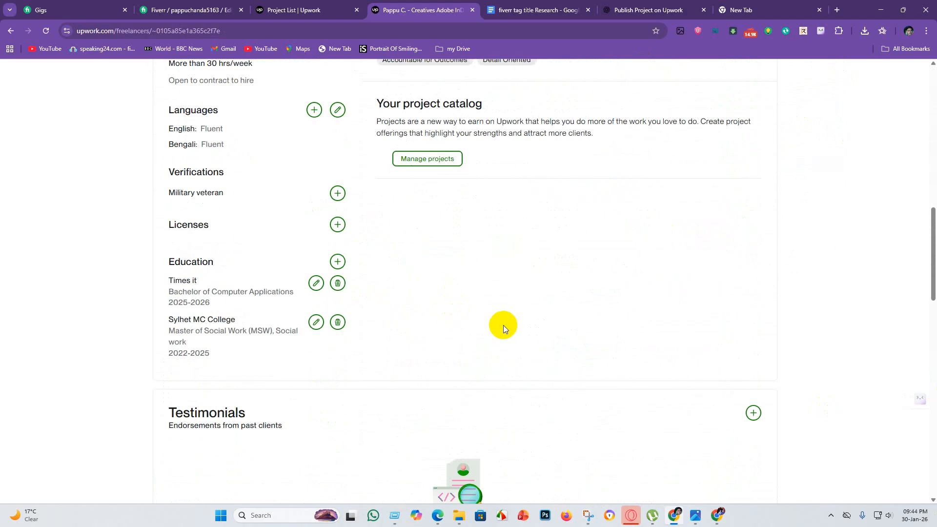
scroll(502, 324, "up", 1)
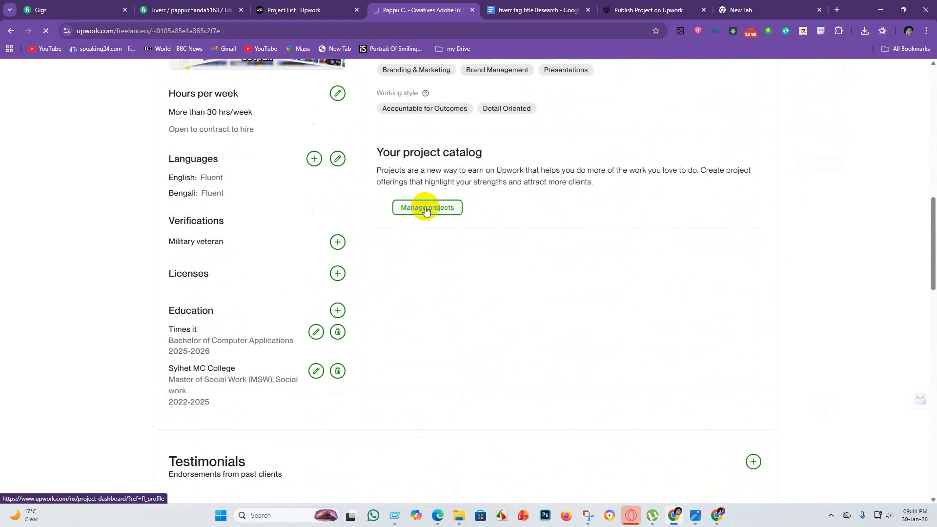
Check the Drafts, Under Review and Approved project lists, and view the options available for the book formatting draft.
scroll(367, 302, "down", 4)
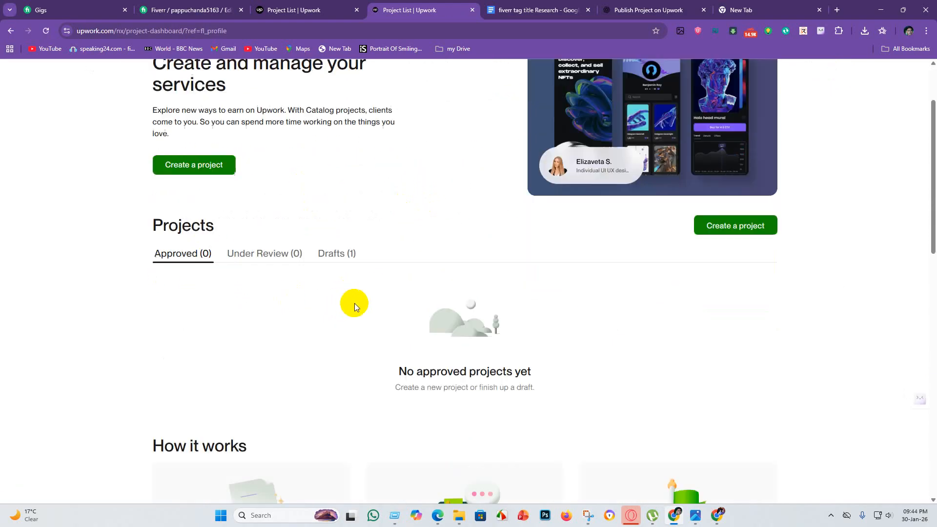
left_click(332, 156)
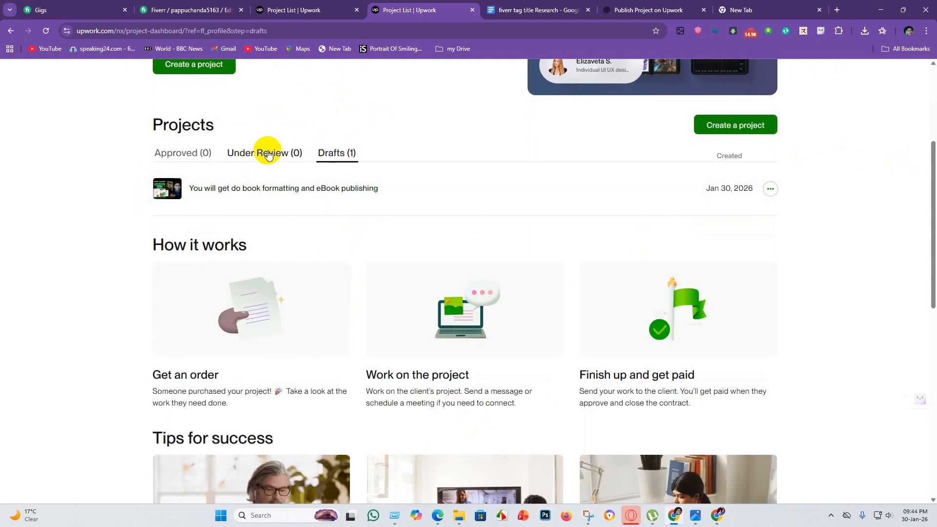
left_click(244, 154)
left_click(329, 156)
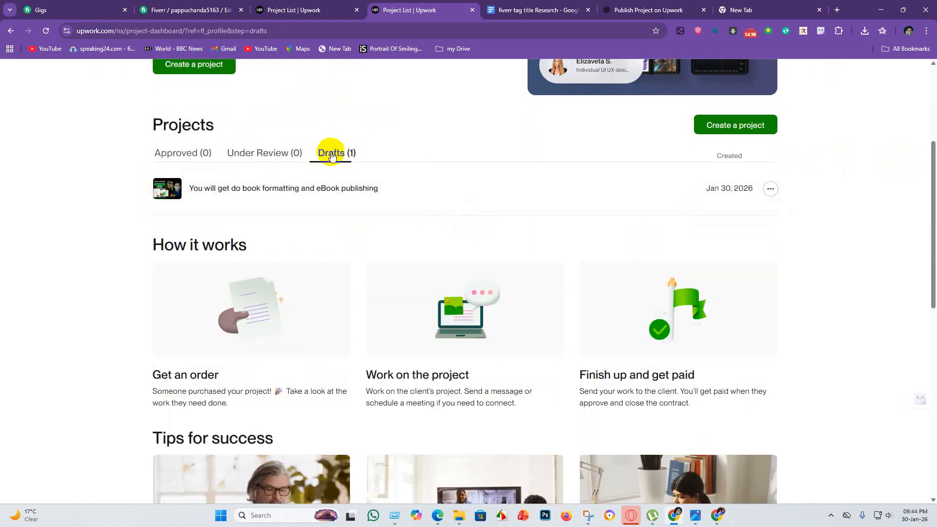
left_click(770, 190)
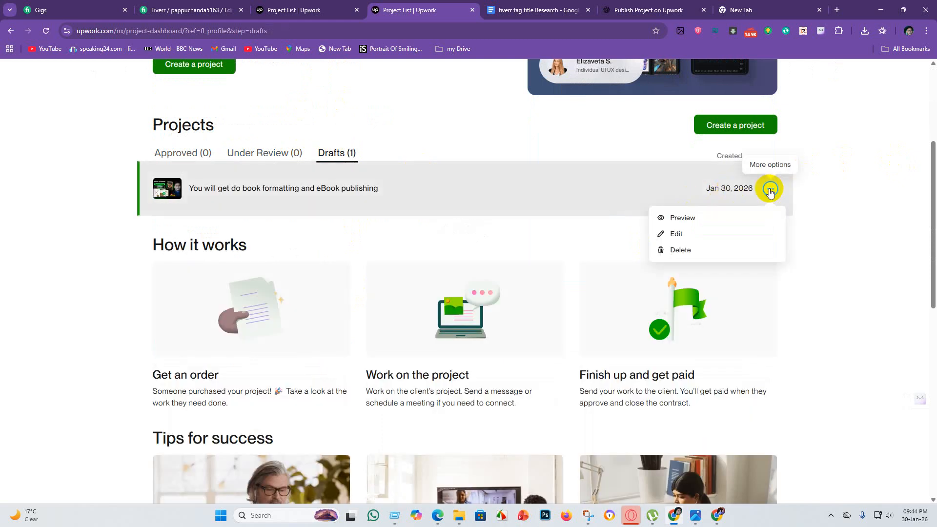
left_click(831, 215)
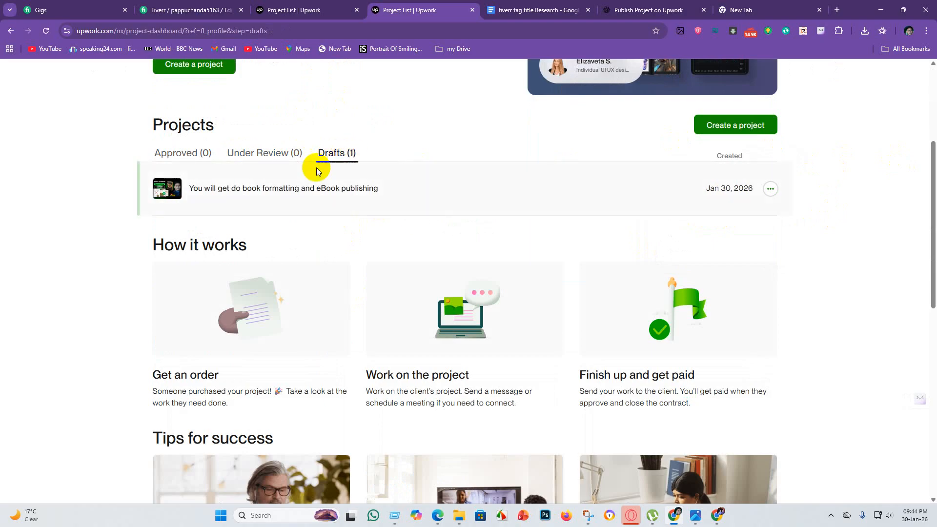
left_click(260, 156)
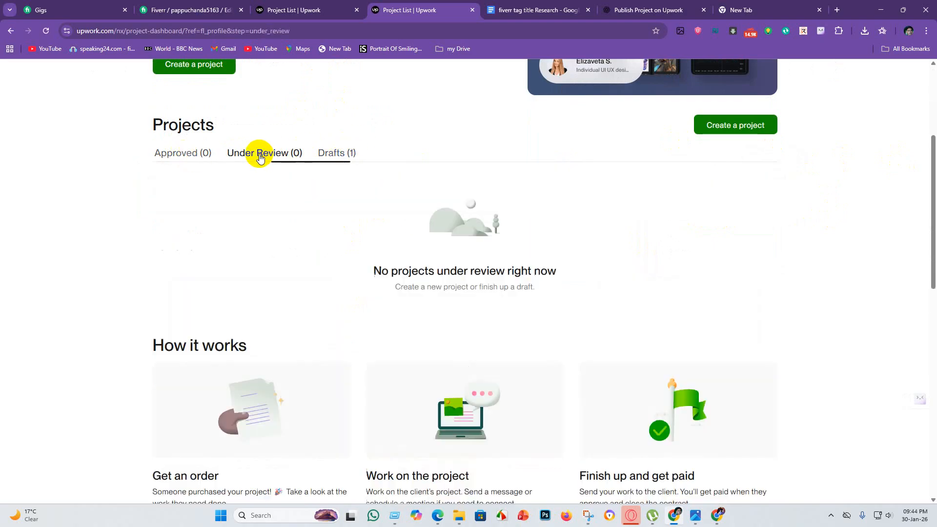
left_click(339, 159)
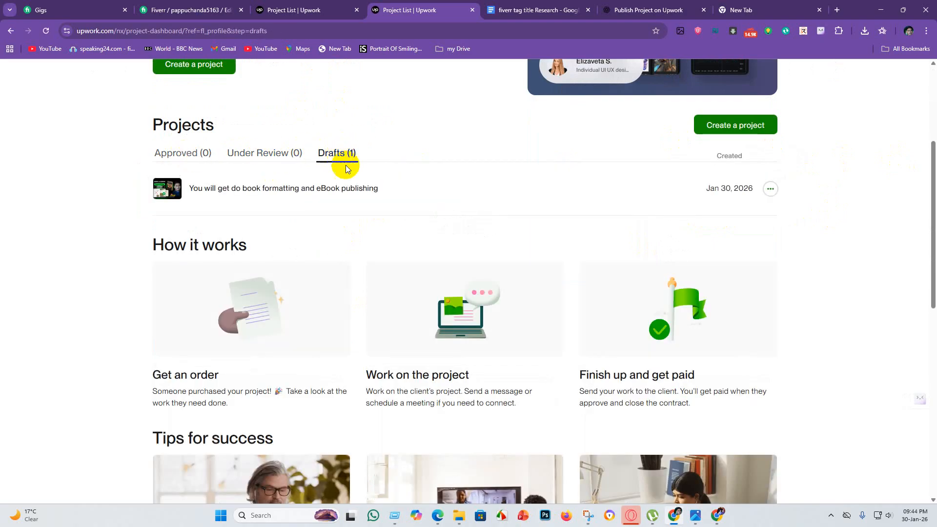
left_click(254, 156)
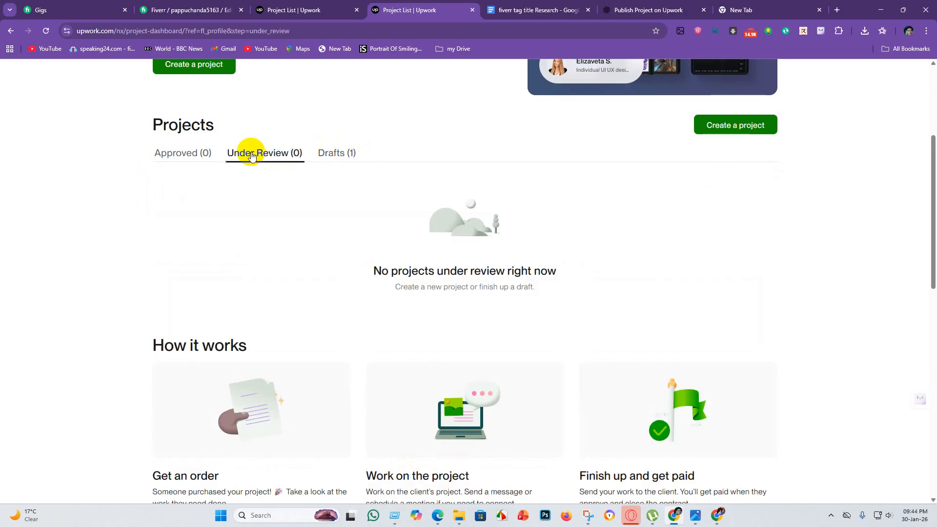
left_click(176, 156)
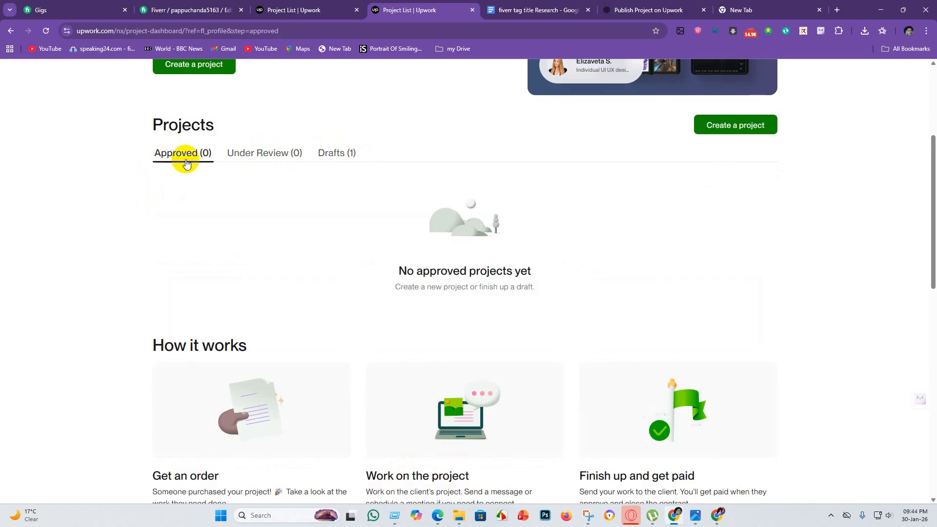
Open the book formatting and eBook publishing draft for editing, review its overview details and save them to continue.
left_click(335, 153)
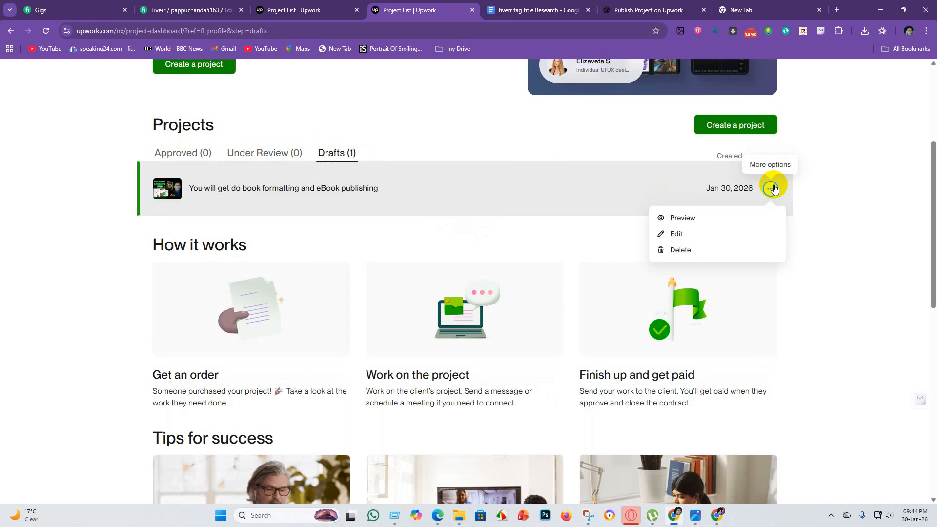
left_click(670, 233)
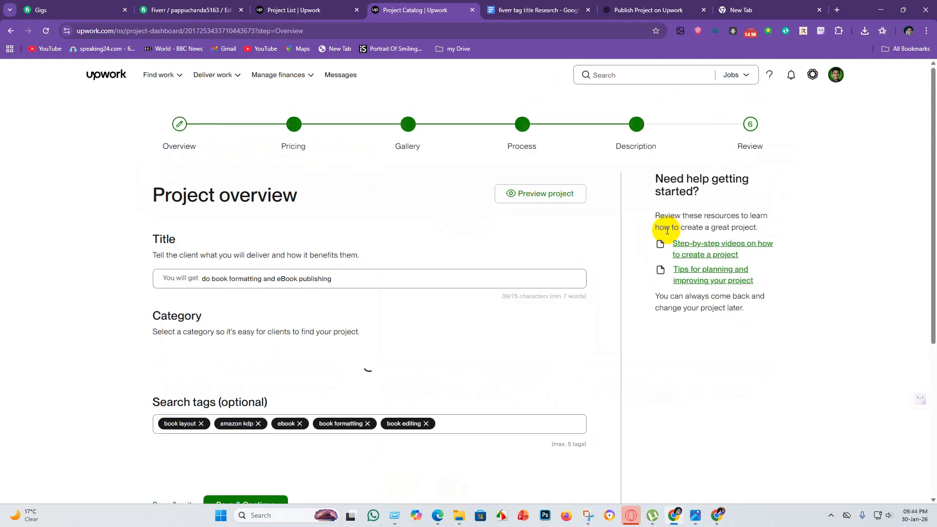
scroll(511, 263, "down", 8)
scroll(511, 262, "down", 5)
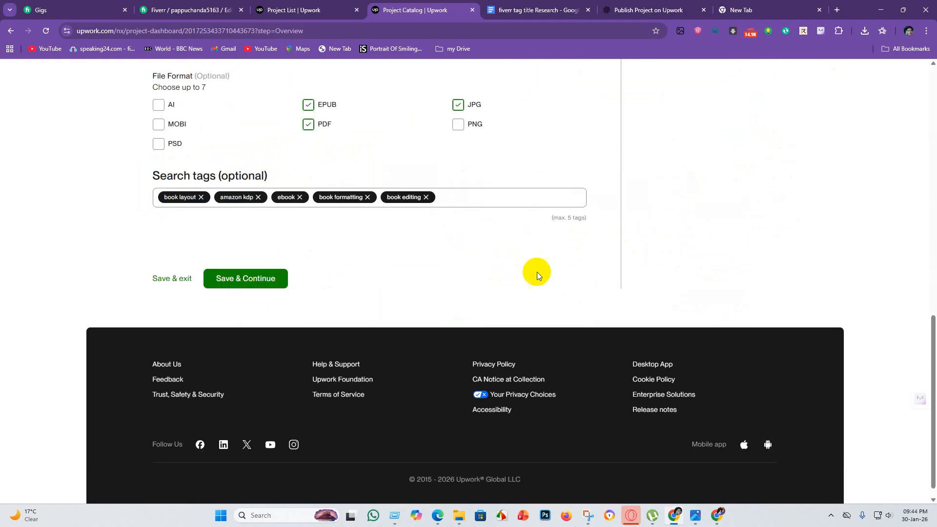
left_click(242, 281)
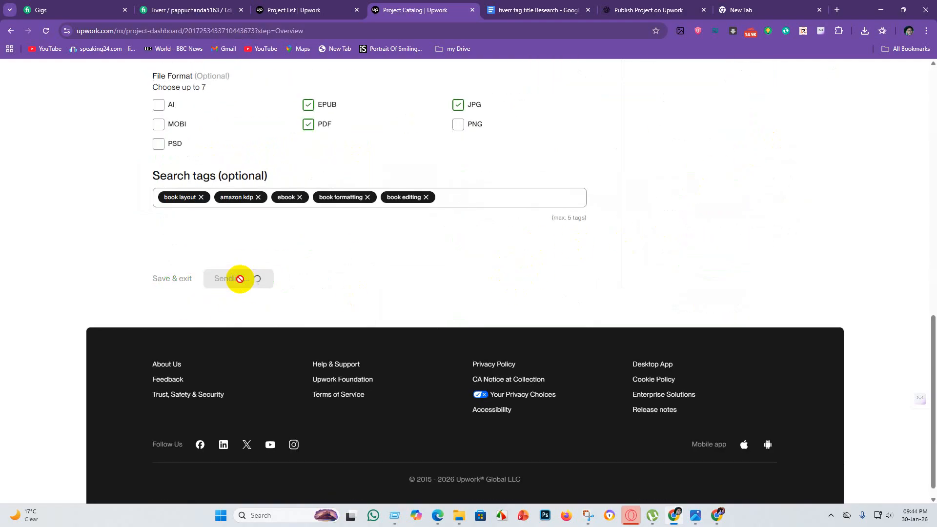
Save the draft's existing pricing, gallery, process and description sections in turn to reach the final Review stage.
left_click(537, 412)
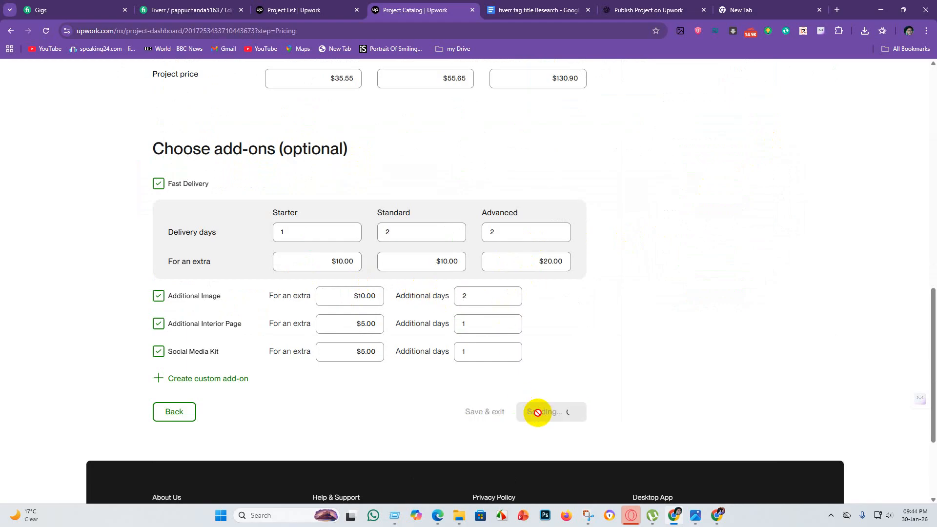
left_click(559, 308)
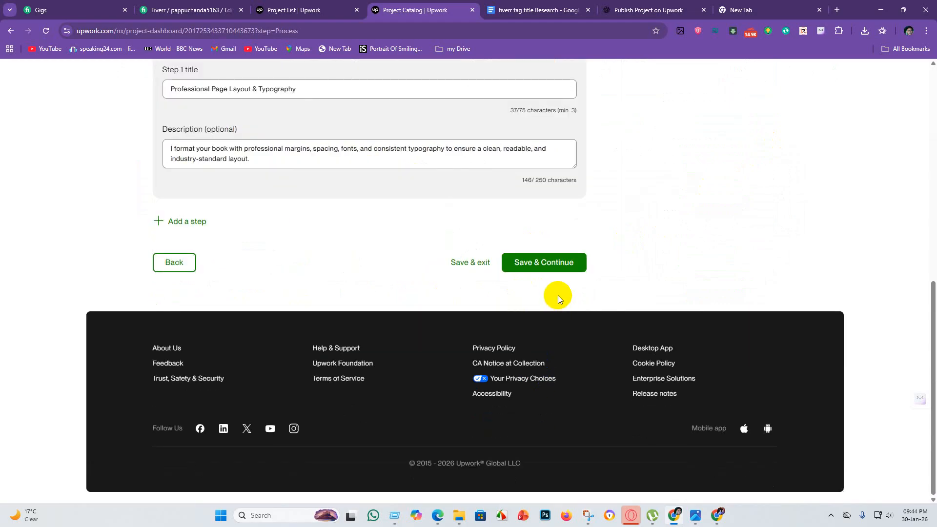
left_click(550, 264)
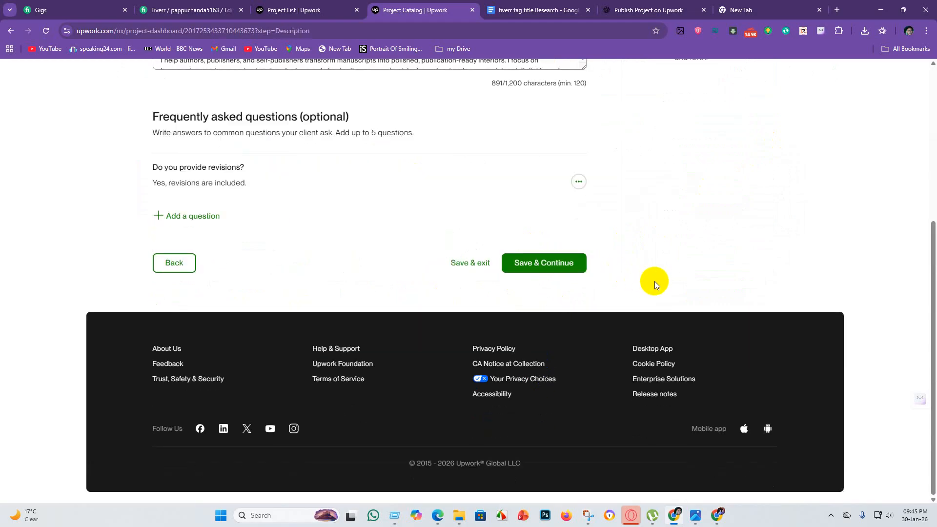
scroll(652, 282, "up", 5)
scroll(643, 285, "down", 5)
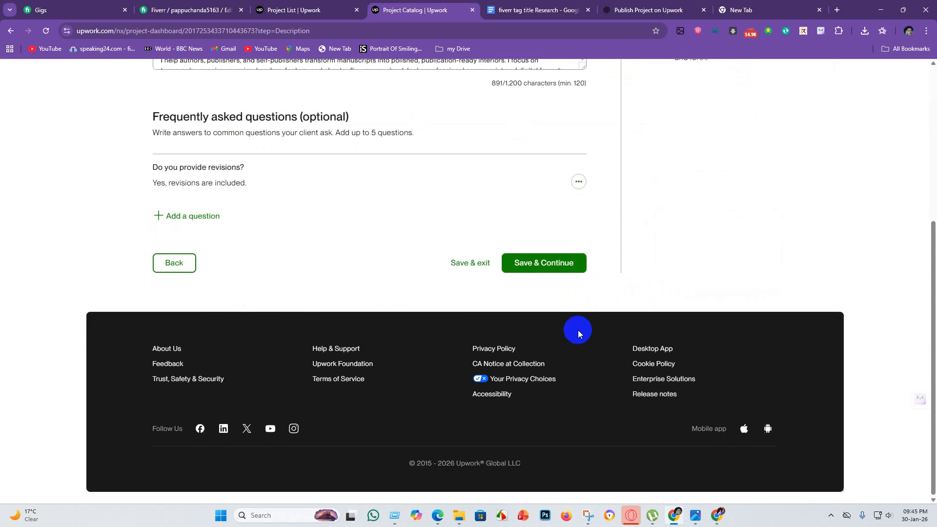
left_click(560, 264)
scroll(558, 278, "down", 5)
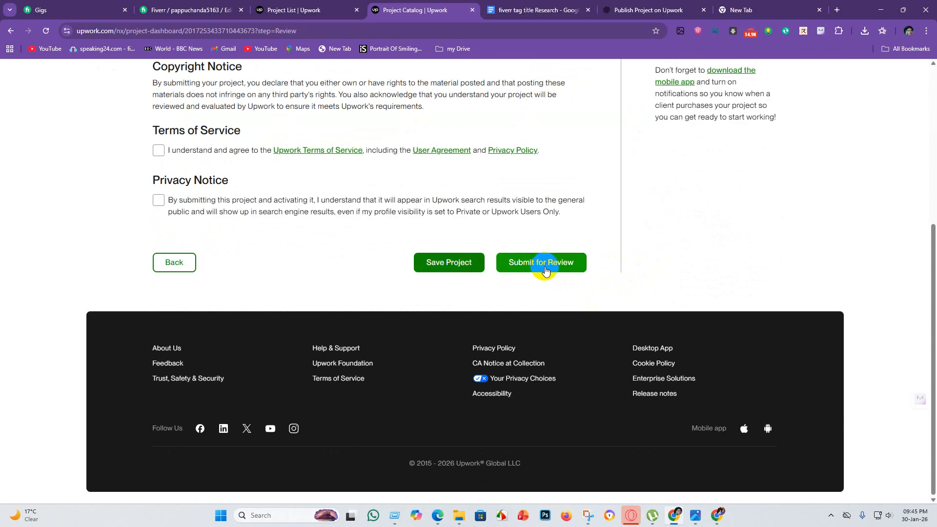
Agree to the Terms of Service and the Privacy Notice for the book formatting project.
left_click(555, 267)
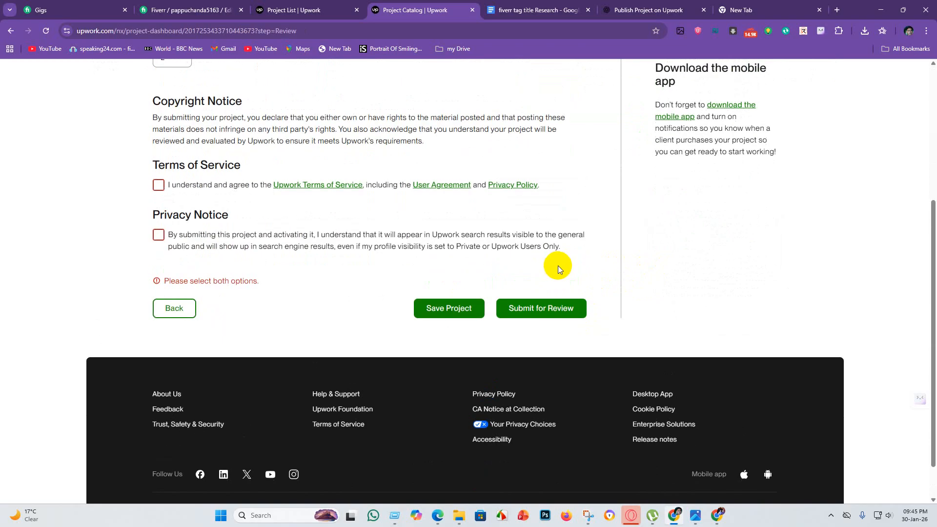
scroll(541, 314, "up", 5)
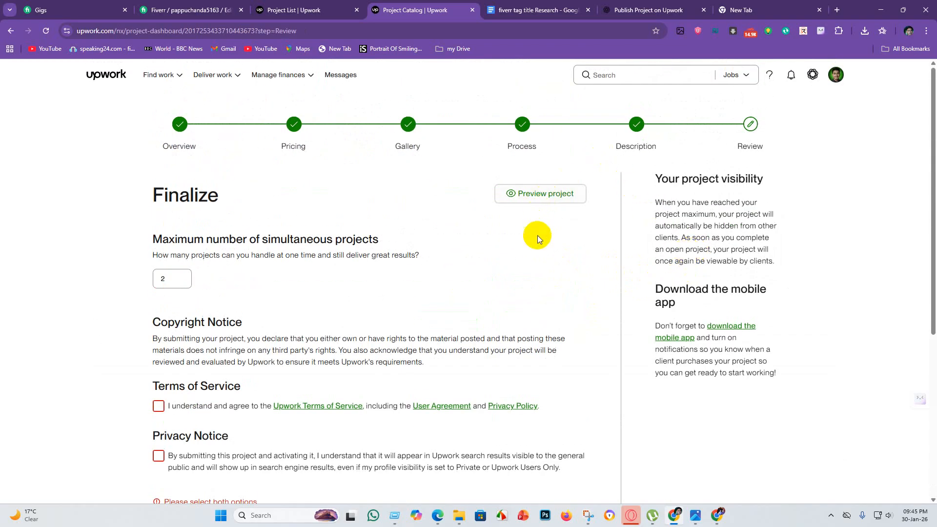
scroll(537, 235, "down", 5)
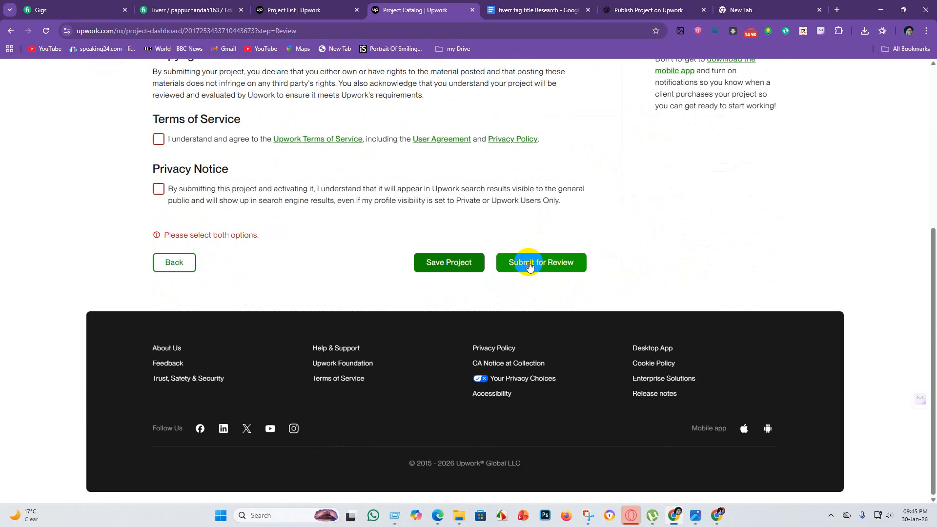
left_click(158, 140)
left_click(159, 189)
scroll(210, 182, "up", 6)
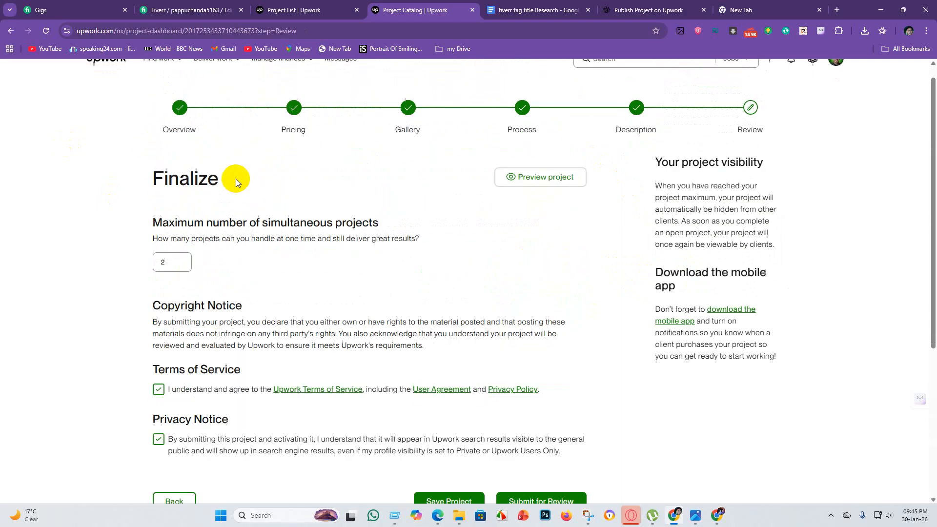
Submit the book formatting project for review and confirm sending it.
scroll(239, 205, "down", 5)
left_click(552, 310)
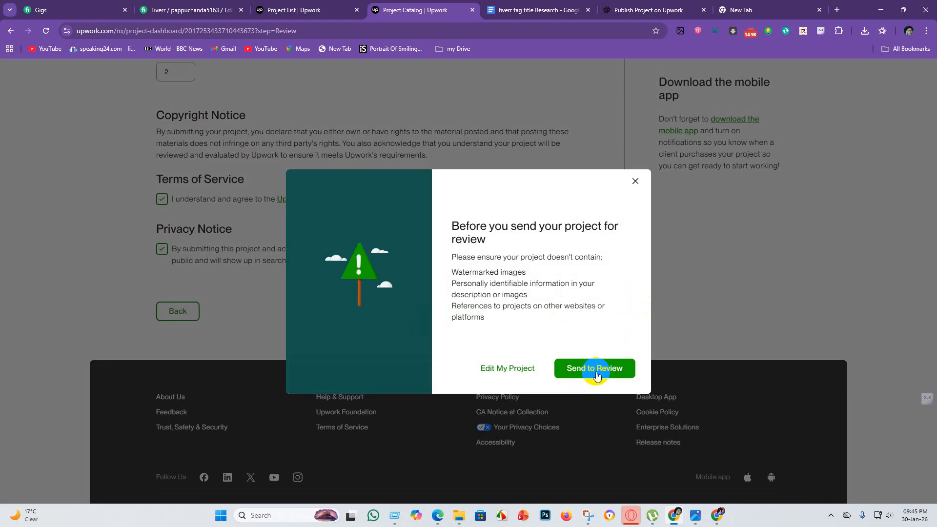
left_click(595, 370)
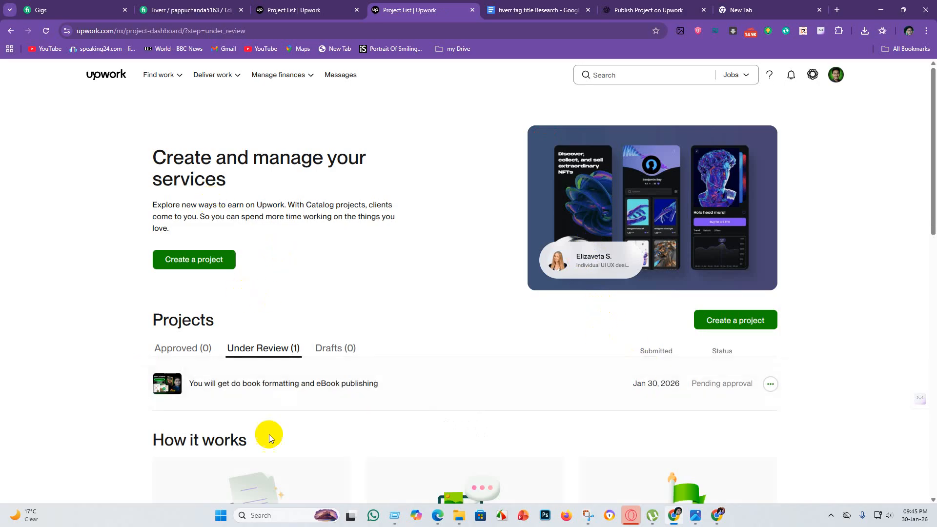
Examine the submitted book formatting project's entry and status in the Under Review list.
scroll(268, 434, "down", 5)
scroll(272, 192, "up", 5)
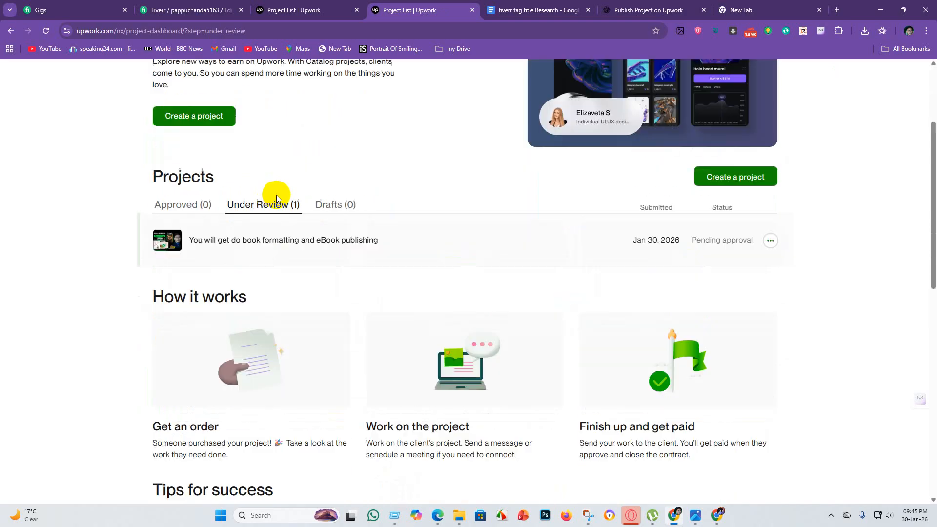
scroll(257, 247, "down", 4)
scroll(234, 220, "up", 4)
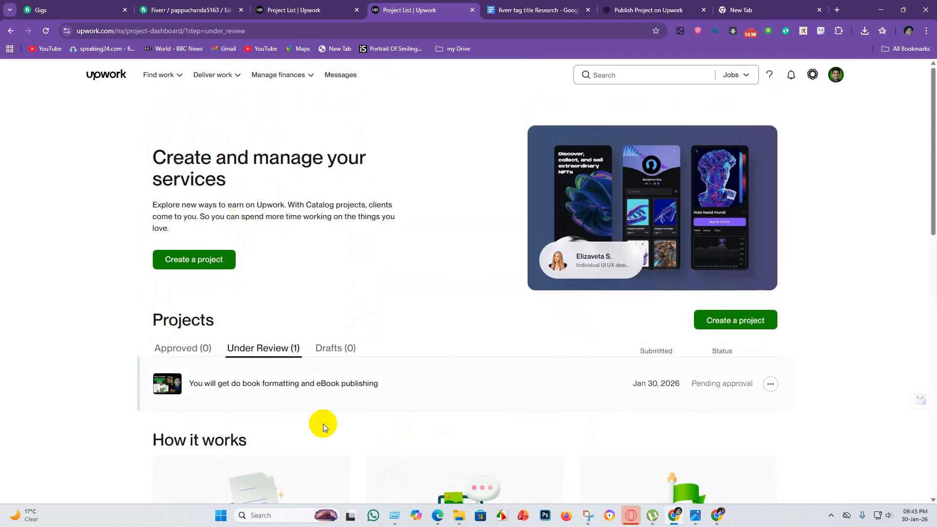
left_click(246, 359)
scroll(390, 254, "down", 4)
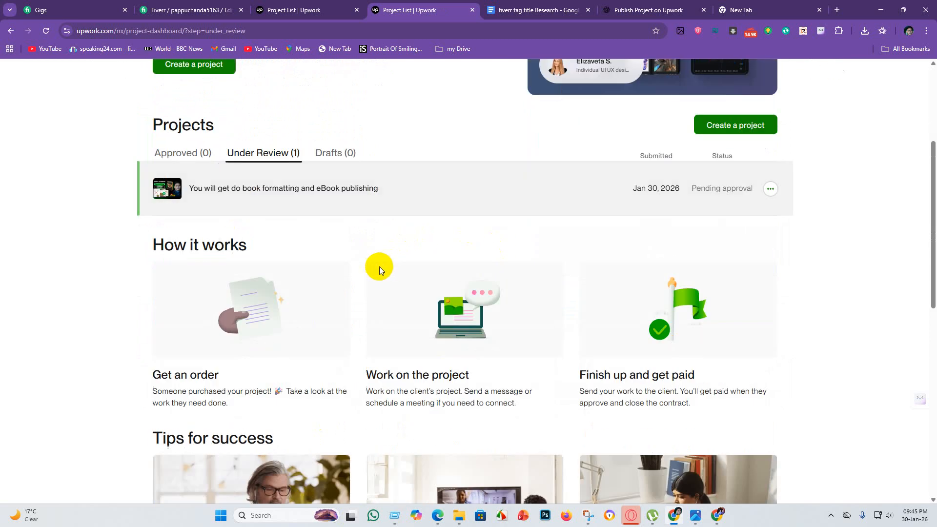
scroll(371, 244, "up", 4)
scroll(381, 283, "down", 8)
scroll(344, 246, "up", 8)
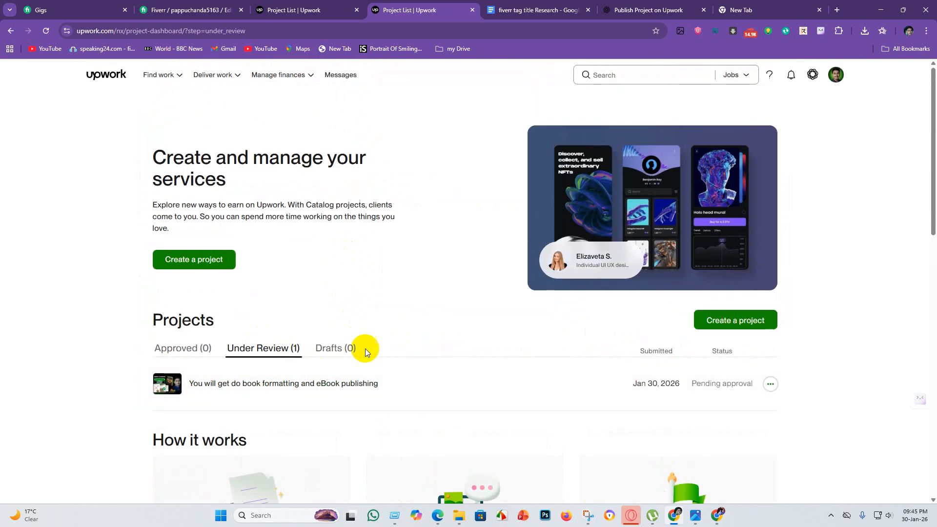
Compare the Approved and Under Review project lists, ending on the Under Review list.
left_click(182, 351)
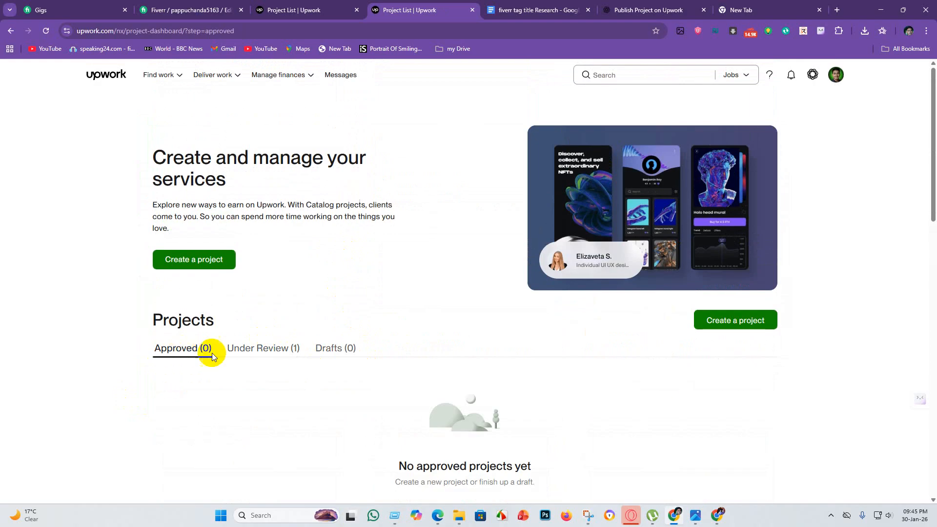
left_click(267, 351)
left_click(190, 351)
left_click(258, 349)
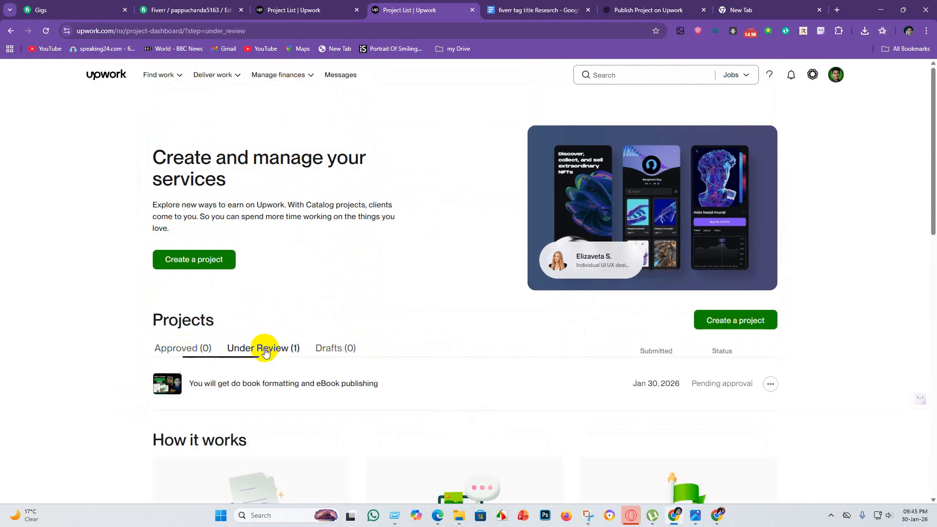
left_click(184, 350)
left_click(260, 349)
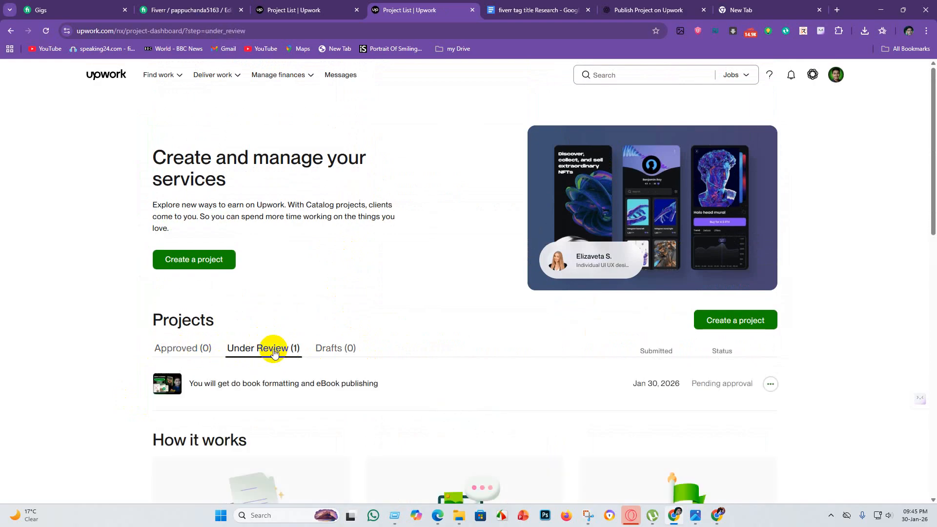
scroll(361, 341, "down", 5)
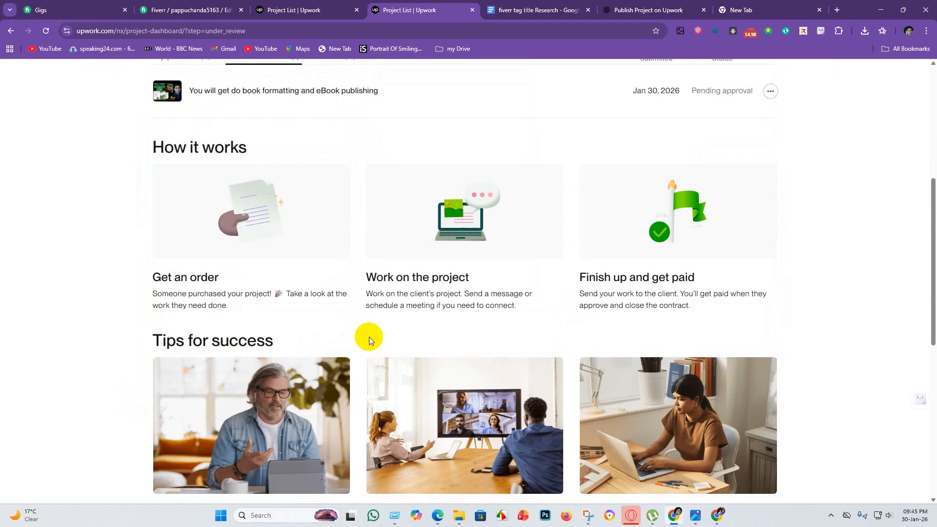
scroll(415, 347, "up", 5)
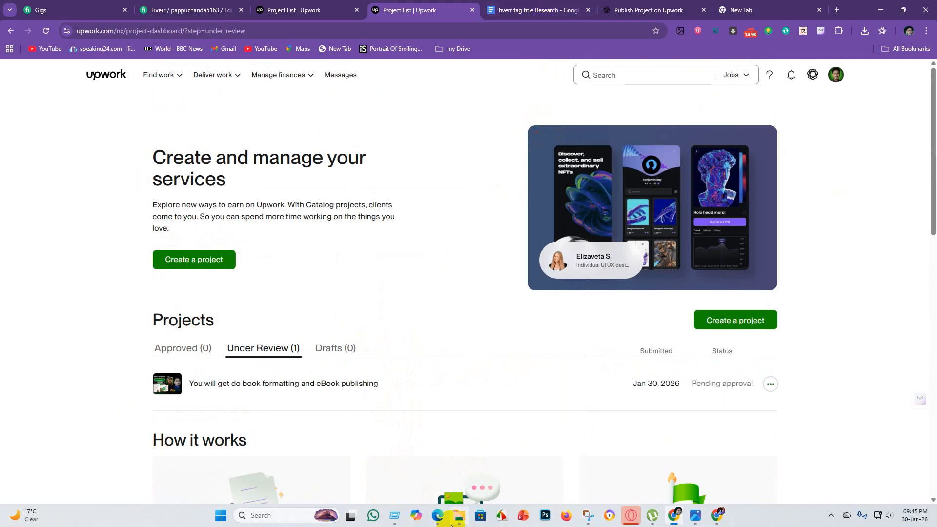
mouse_move(458, 523)
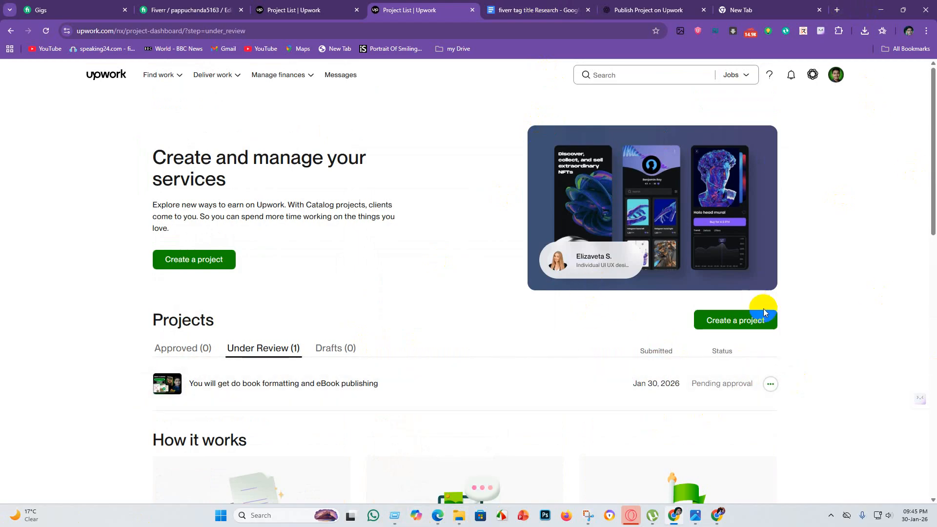
scroll(341, 385, "down", 5)
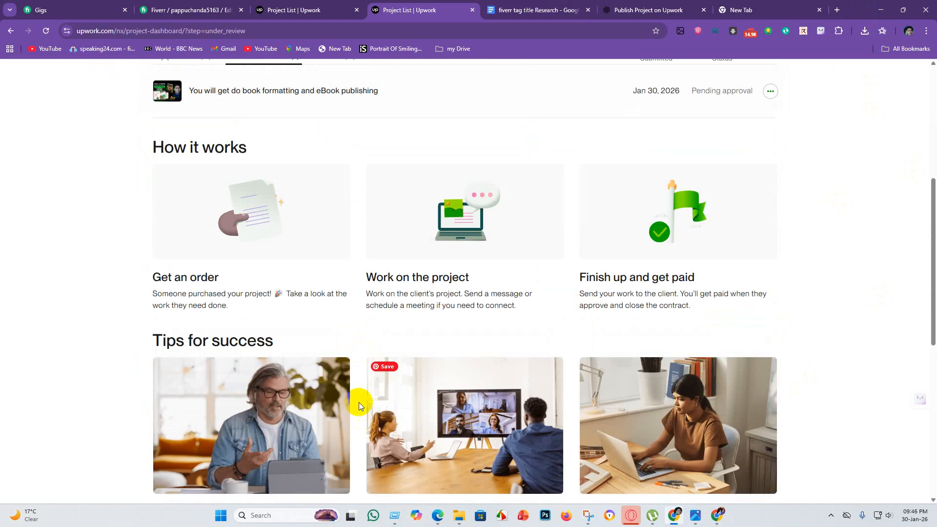
scroll(358, 402, "down", 7)
scroll(293, 368, "up", 9)
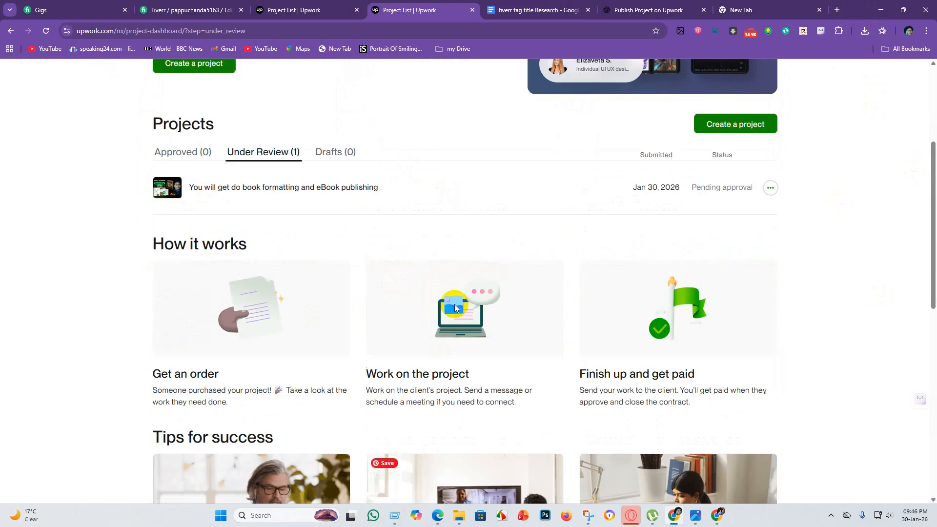
scroll(455, 307, "up", 4)
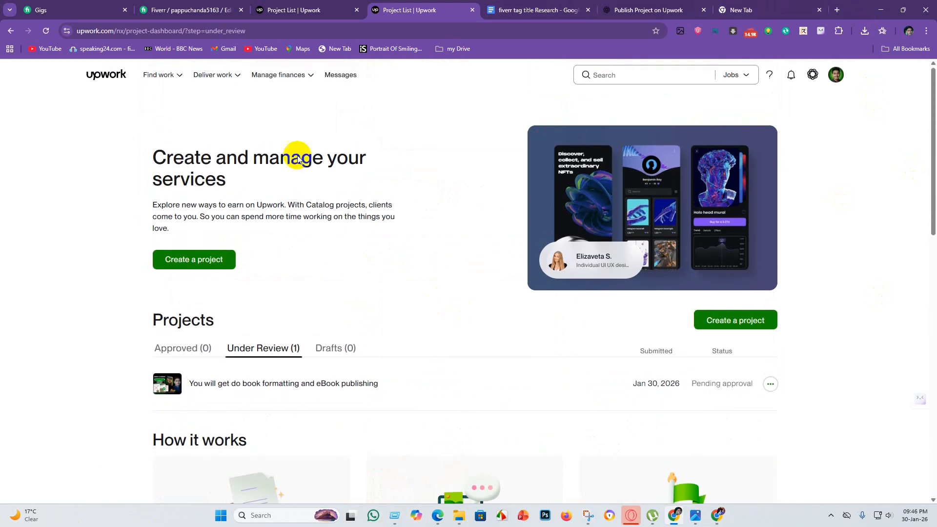
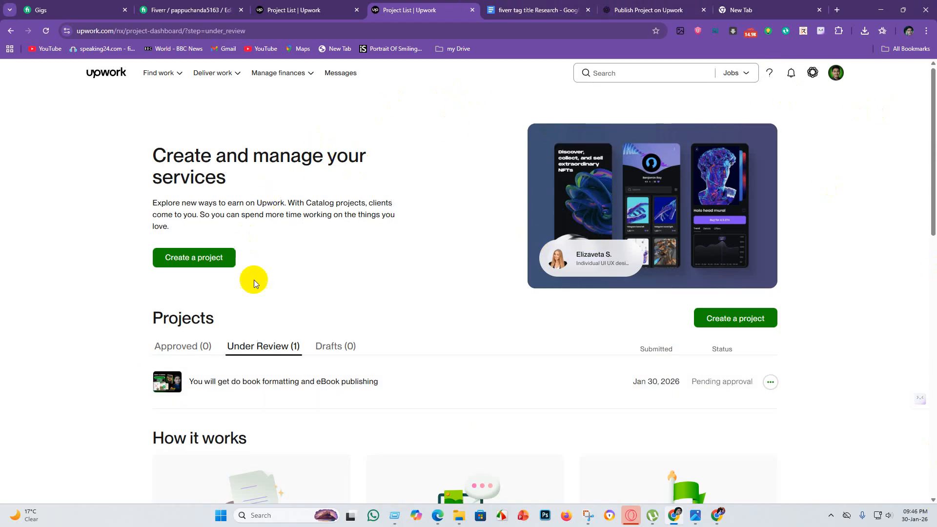
Open the freelancer profile and examine the book formatting project in its project catalog section.
scroll(253, 273, "down", 5)
scroll(263, 224, "up", 5)
left_click(836, 78)
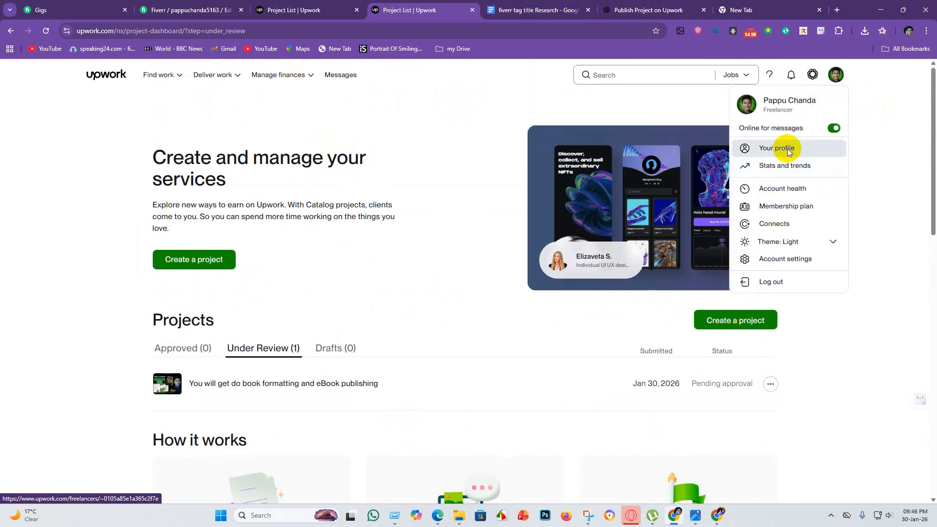
left_click(787, 148)
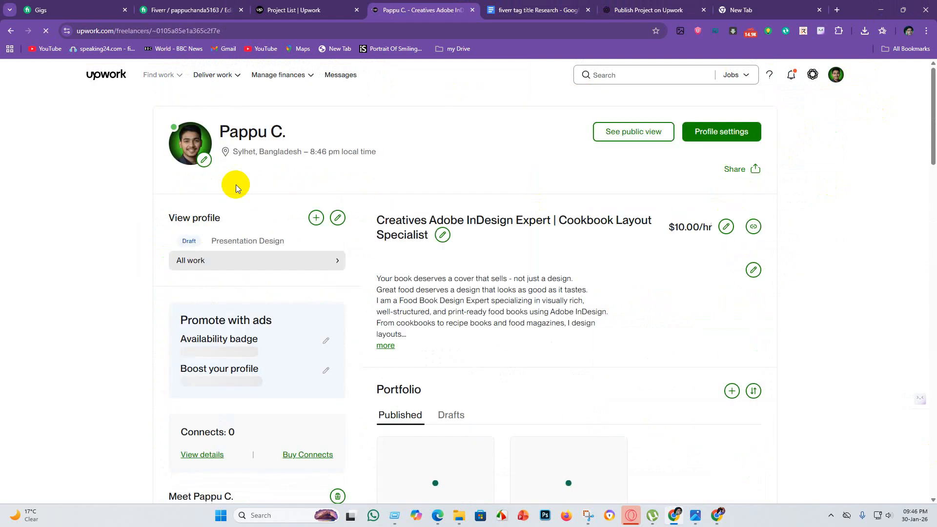
scroll(315, 227, "down", 15)
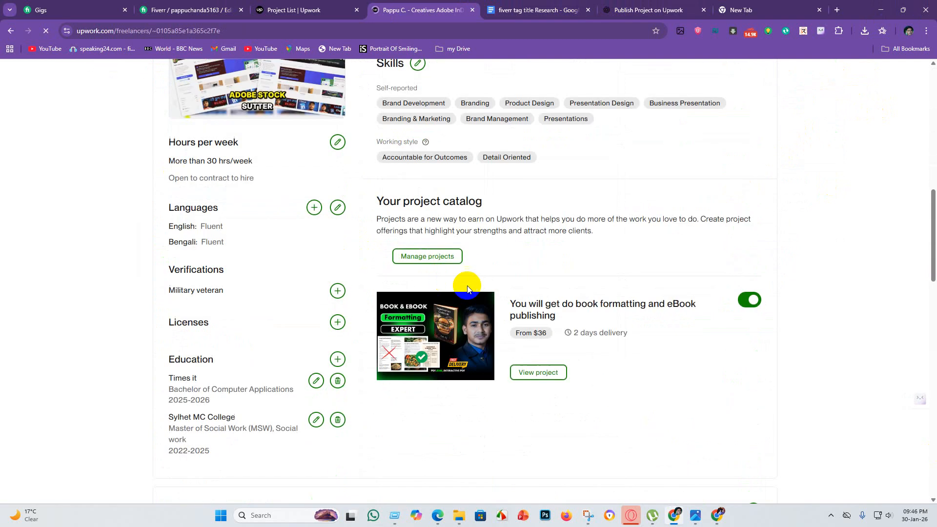
scroll(371, 290, "up", 4)
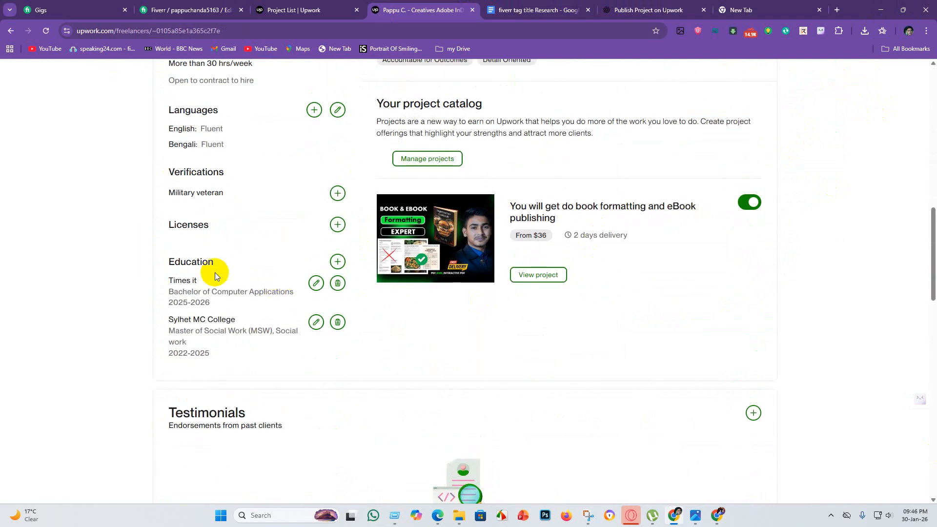
scroll(488, 387, "up", 3)
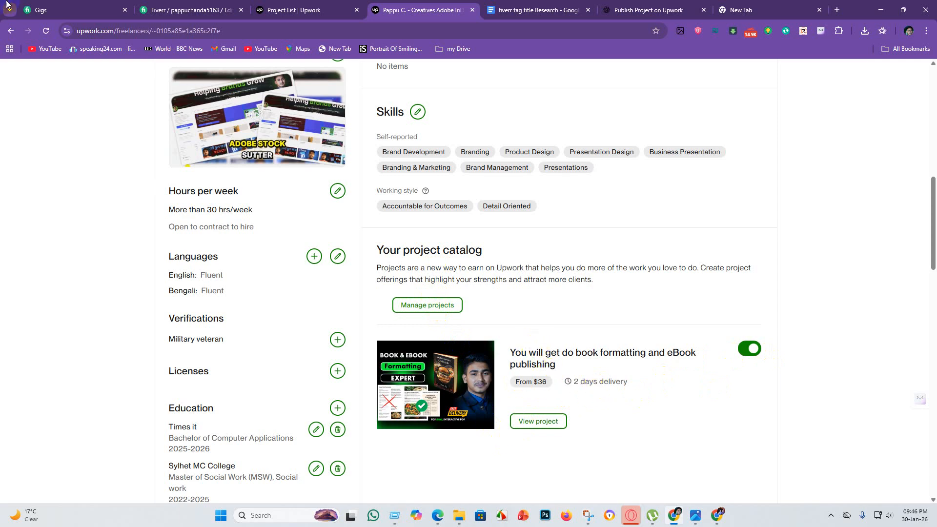
scroll(460, 265, "up", 10)
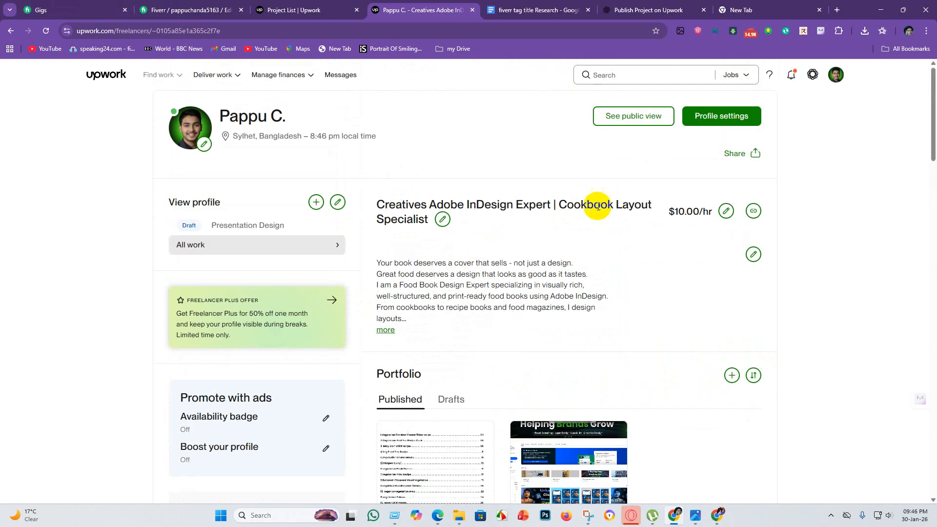
Reopen the freelancer profile and open the book formatting project's page from its project catalog section.
left_click(838, 78)
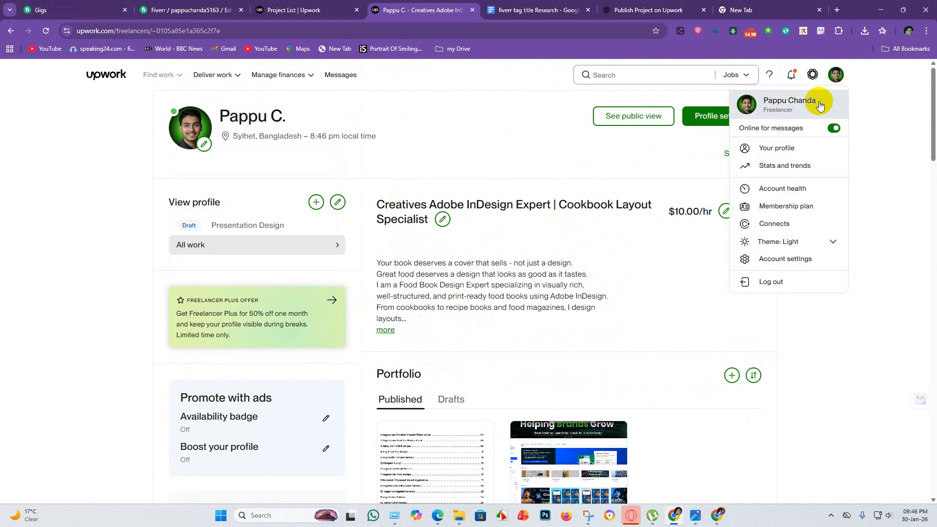
left_click(781, 156)
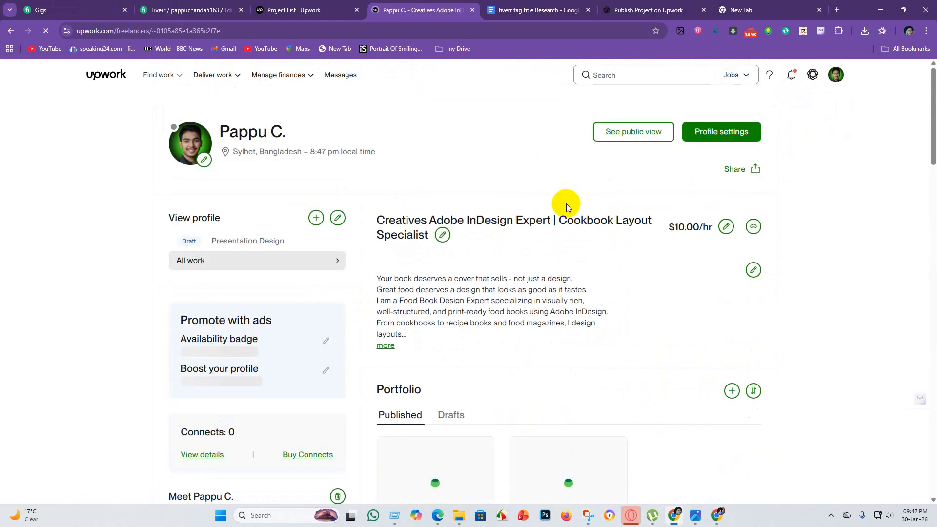
scroll(540, 235, "down", 5)
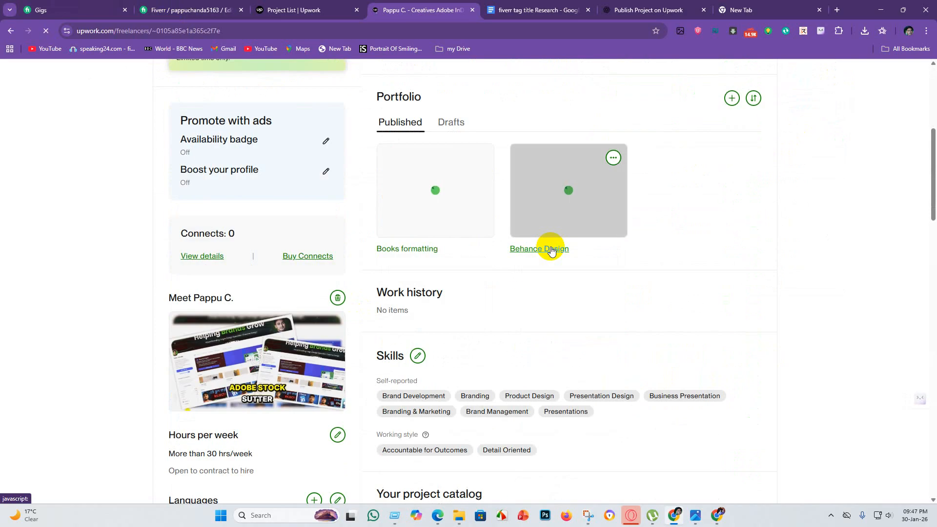
scroll(747, 279, "down", 6)
scroll(527, 278, "down", 3)
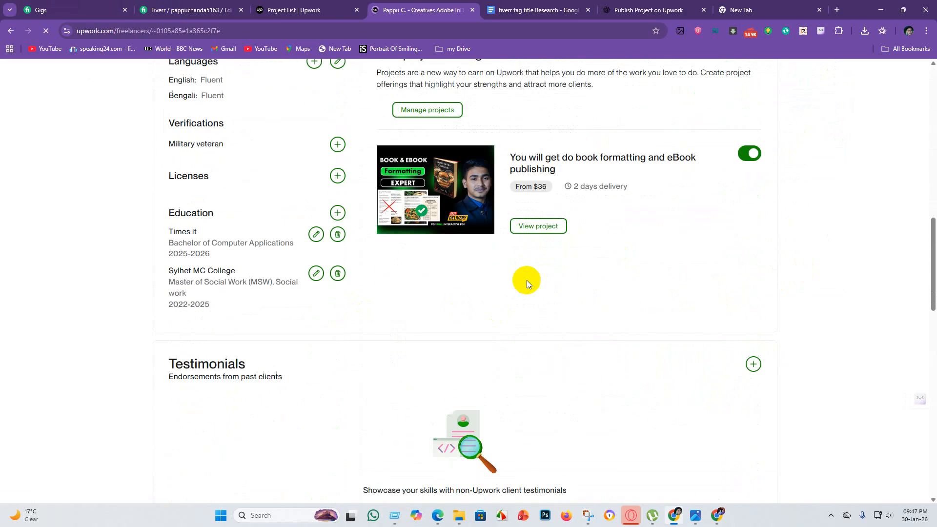
left_click(540, 233)
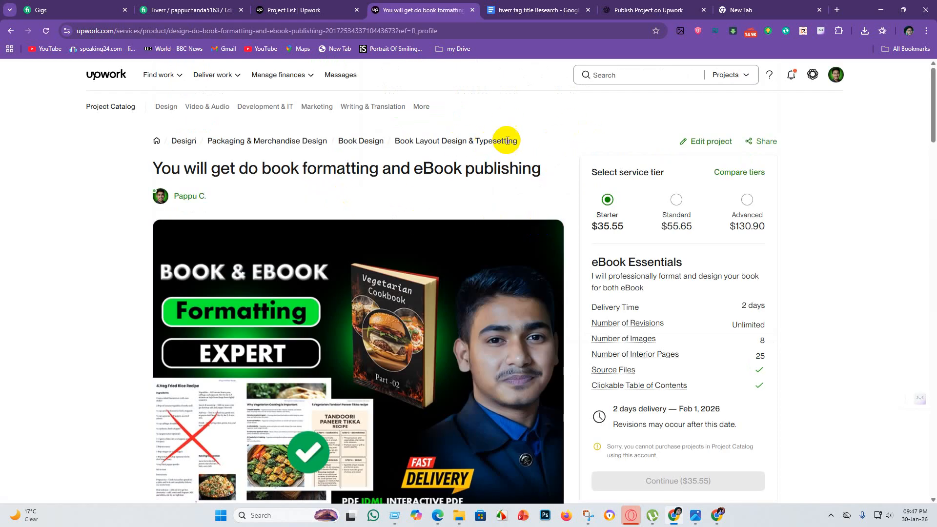
Examine the book formatting project's page, including its gallery, project details and service tiers.
scroll(514, 245, "down", 10)
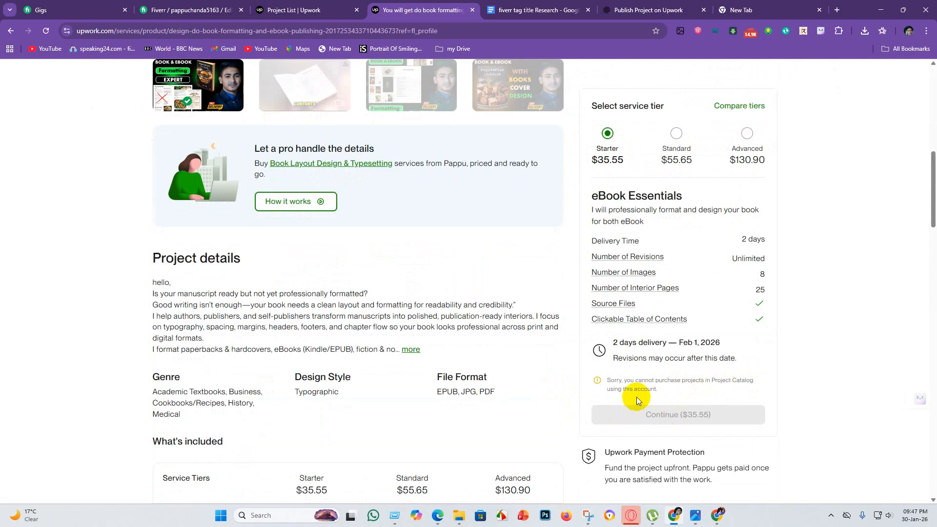
scroll(364, 323, "up", 5)
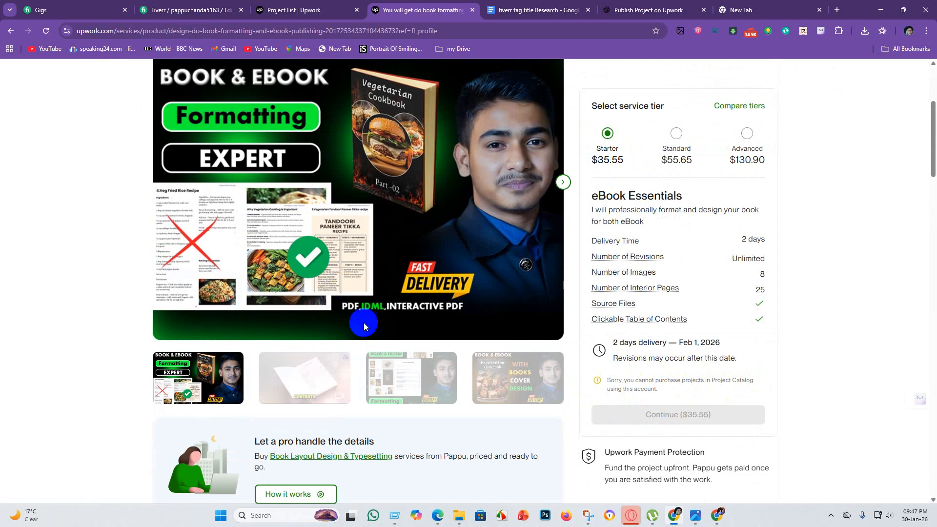
scroll(364, 323, "up", 4)
mouse_move(210, 81)
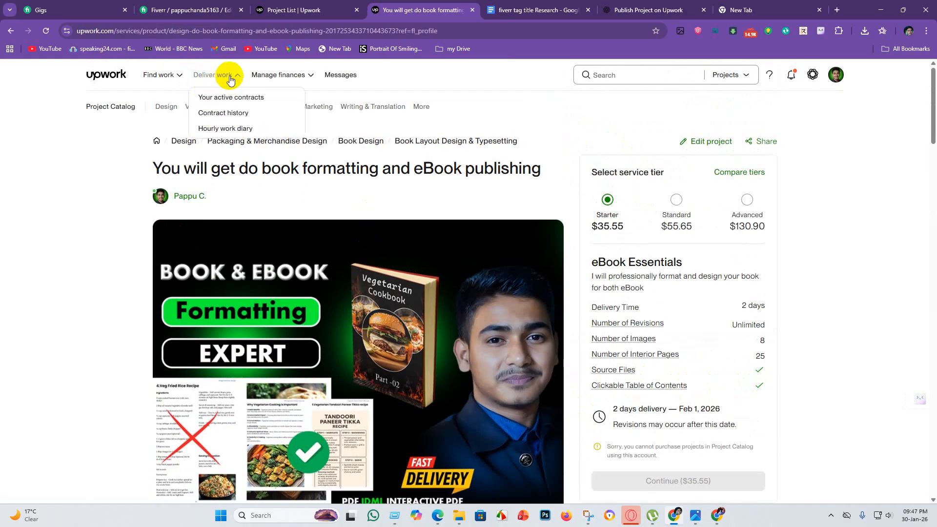
mouse_move(292, 77)
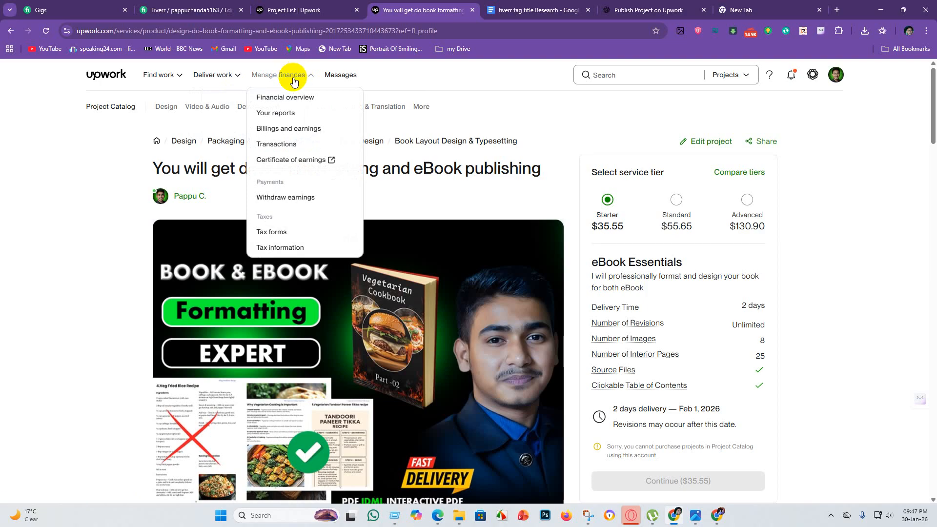
mouse_move(175, 78)
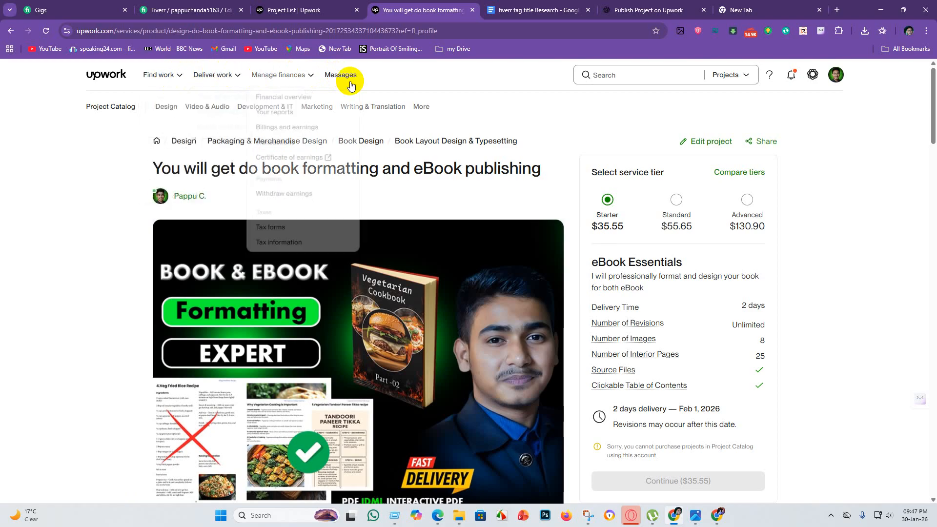
left_click(745, 75)
left_click(762, 110)
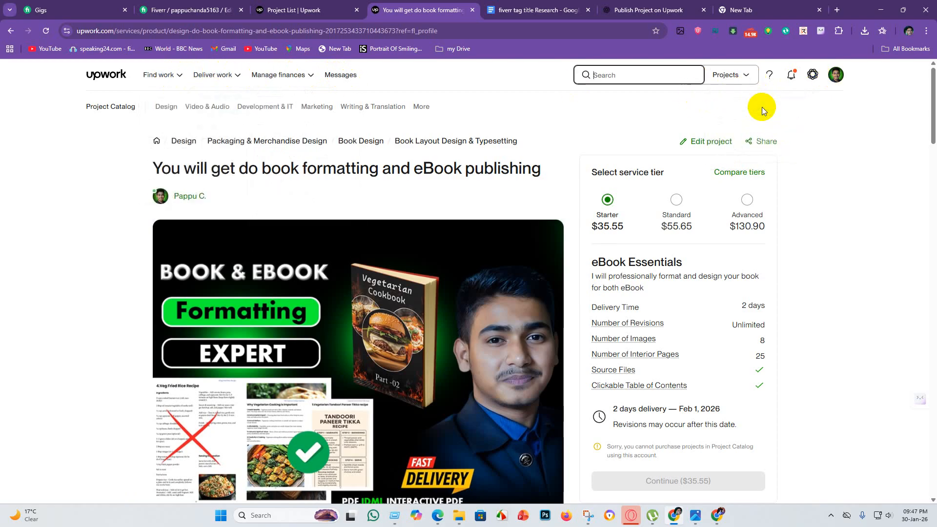
scroll(759, 254, "down", 3)
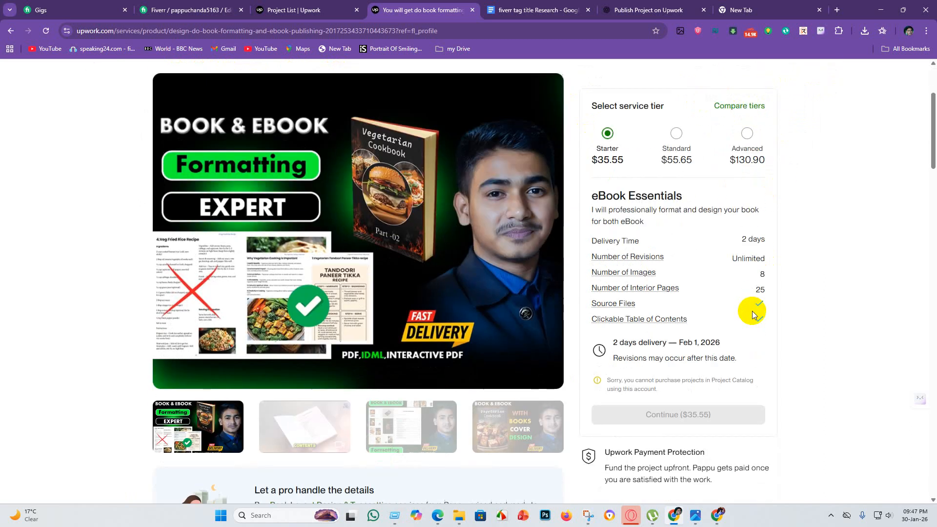
scroll(756, 205, "up", 3)
Copy the book formatting project's share link for the Starter tier and close the sharing dialog.
left_click(751, 144)
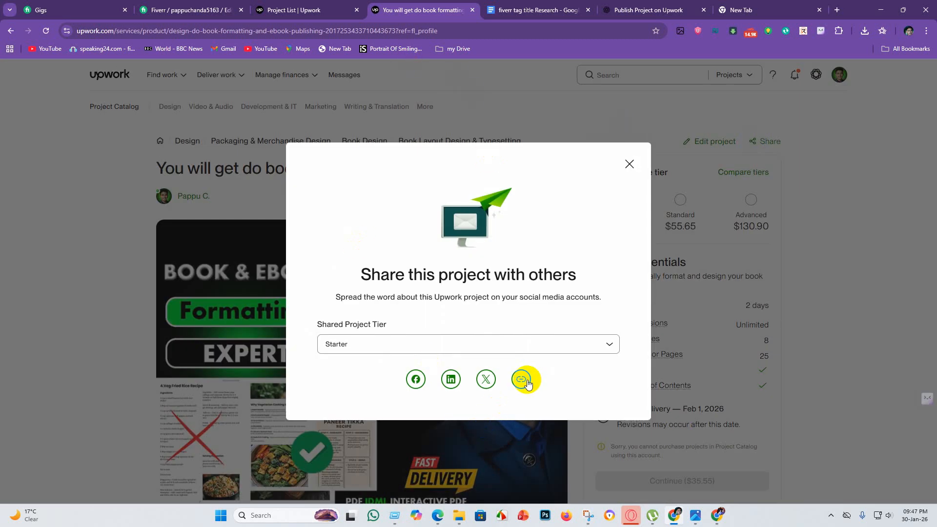
left_click(524, 384)
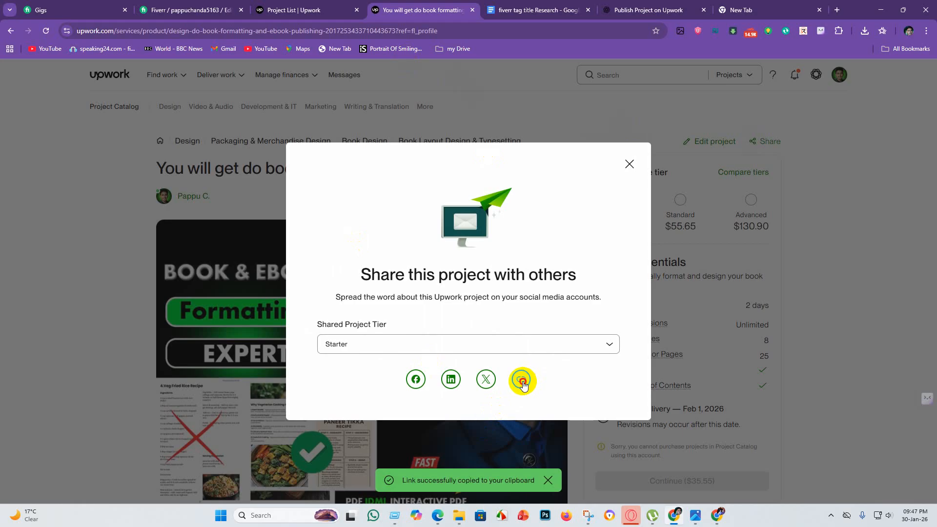
double_click(522, 381)
left_click(629, 164)
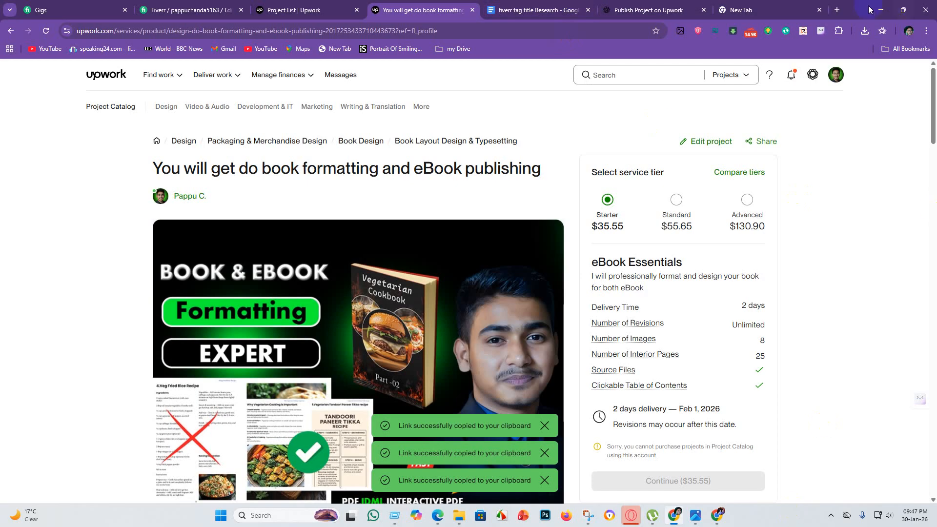
Switch from the Upwork window to the other Chrome profile's LinkedIn feed.
left_click(882, 11)
left_click(880, 7)
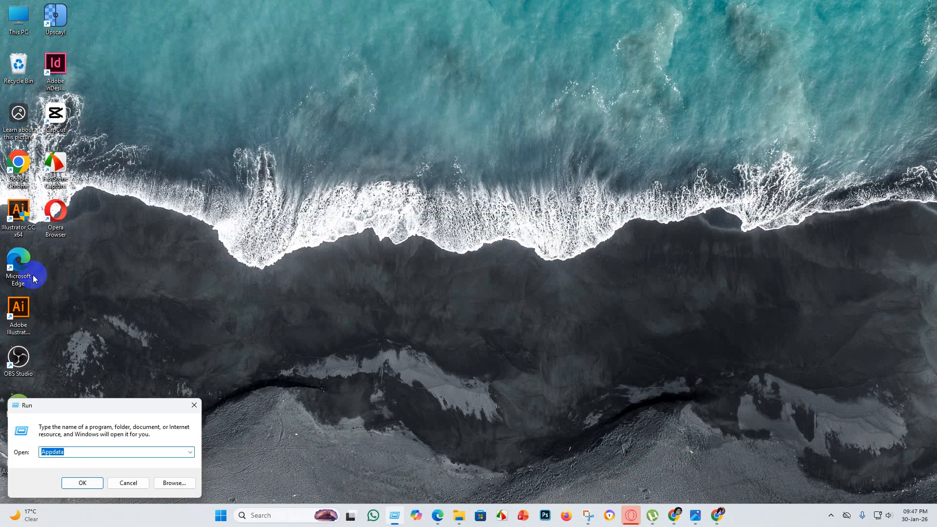
double_click(18, 163)
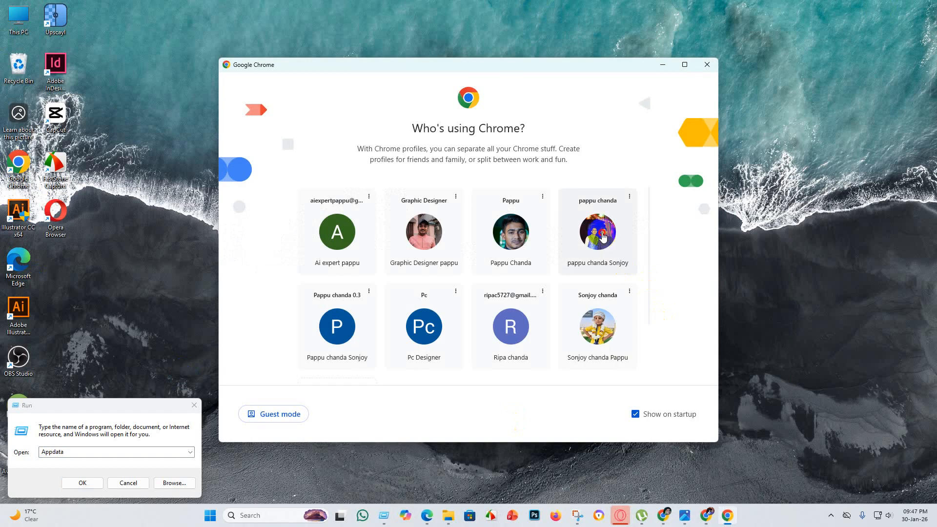
left_click(602, 236)
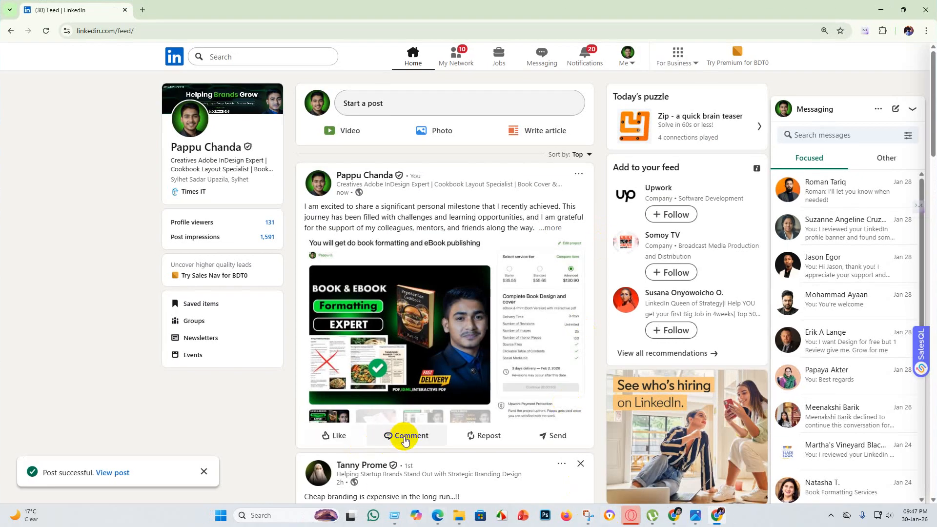
Post the copied Upwork project link as a comment on the own book formatting post.
left_click(407, 437)
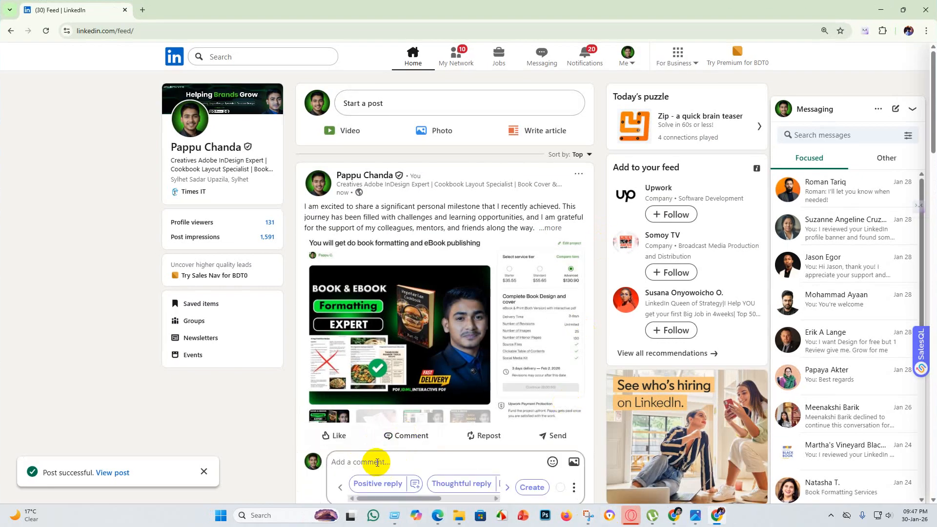
key("ctrl+v")
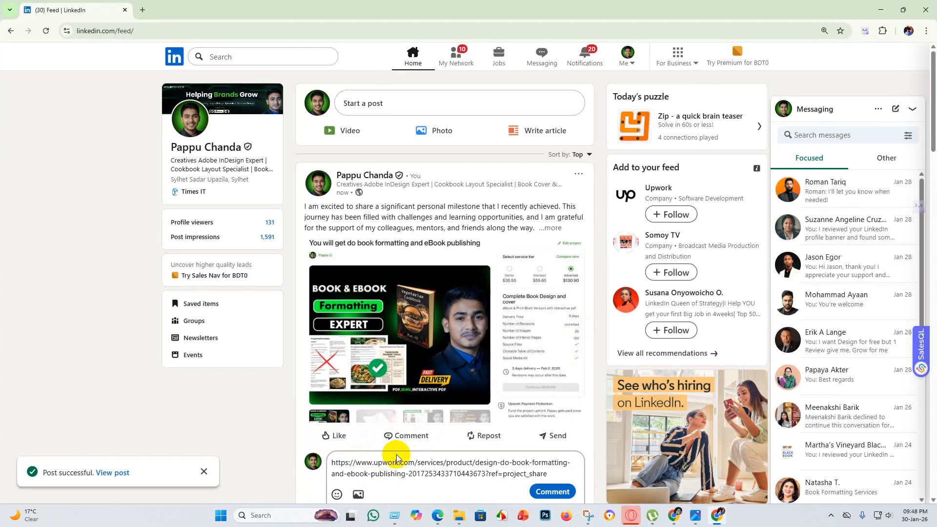
left_click(553, 492)
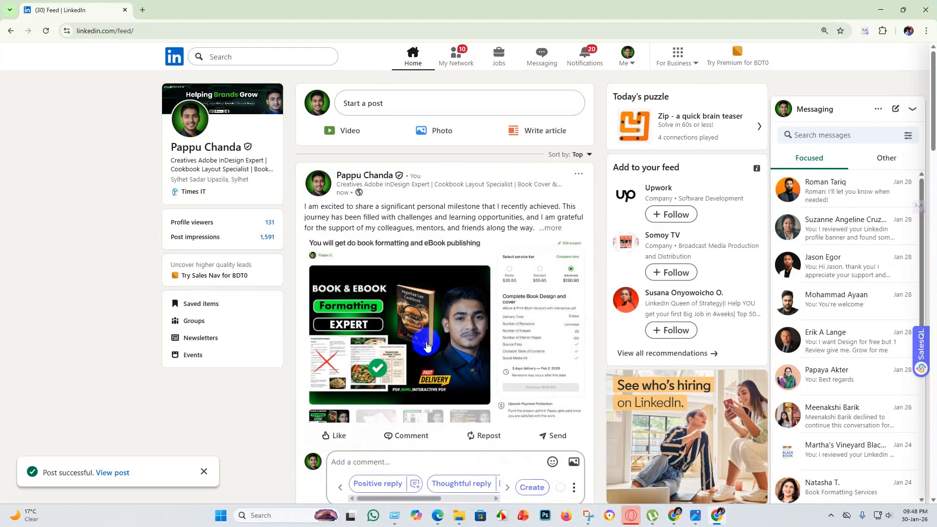
scroll(449, 341, "down", 4)
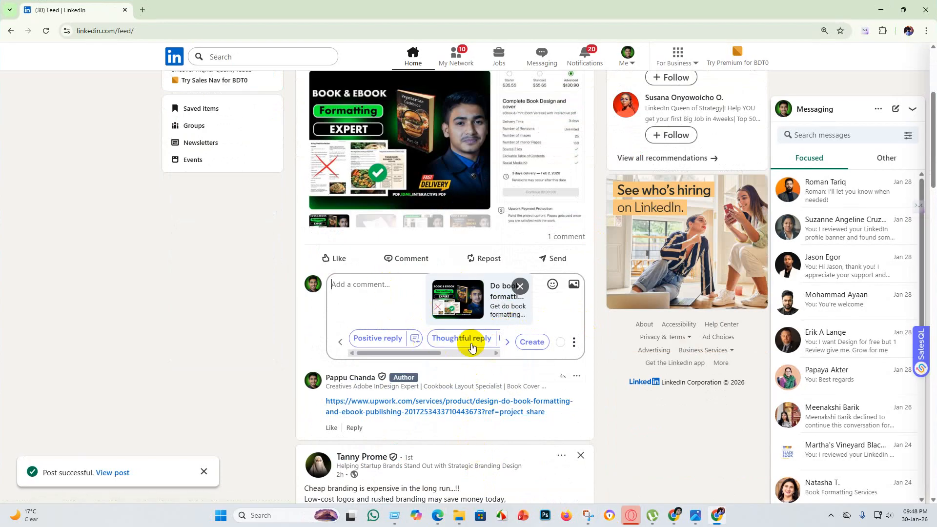
Generate a positive reply for the book formatting post and publish it as a second comment.
left_click(378, 338)
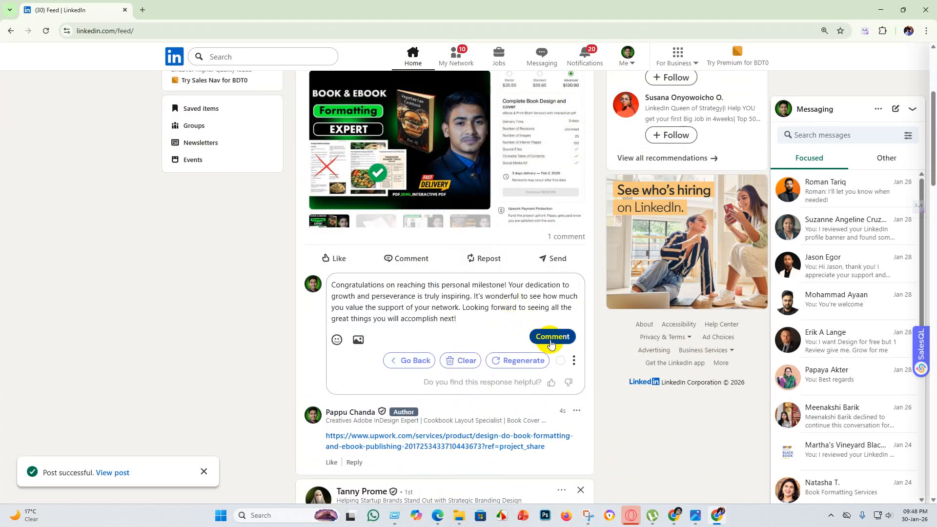
scroll(426, 318, "up", 2)
scroll(409, 446, "down", 5)
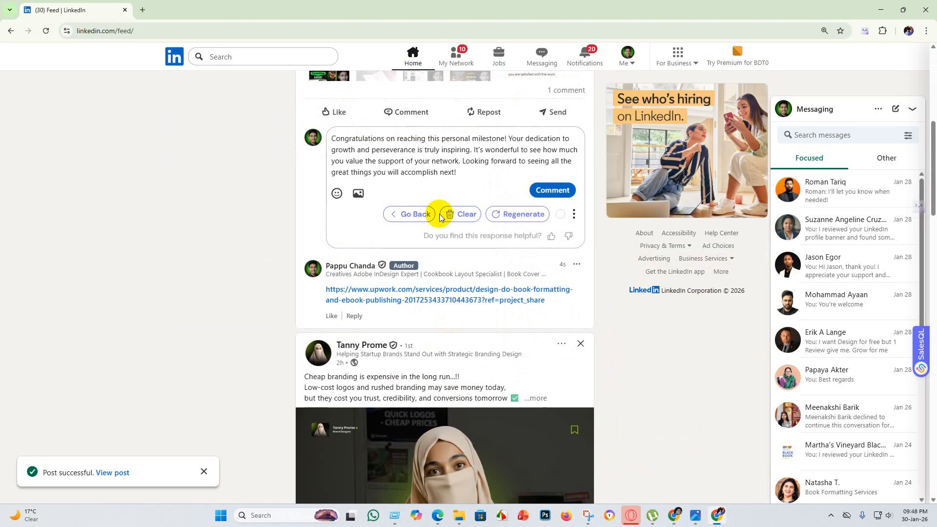
scroll(439, 217, "up", 2)
left_click(553, 289)
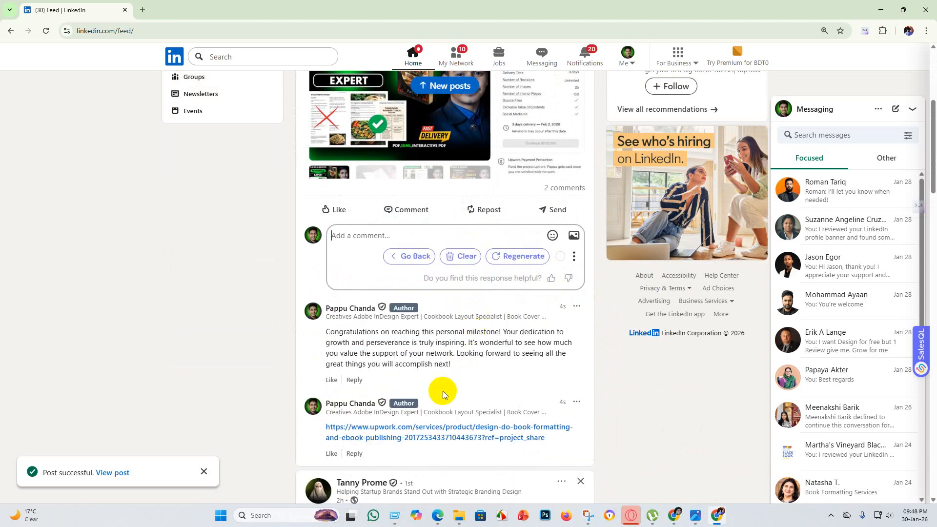
Delete the generated congratulations comment from the book formatting post and confirm the deletion.
scroll(439, 393, "down", 1)
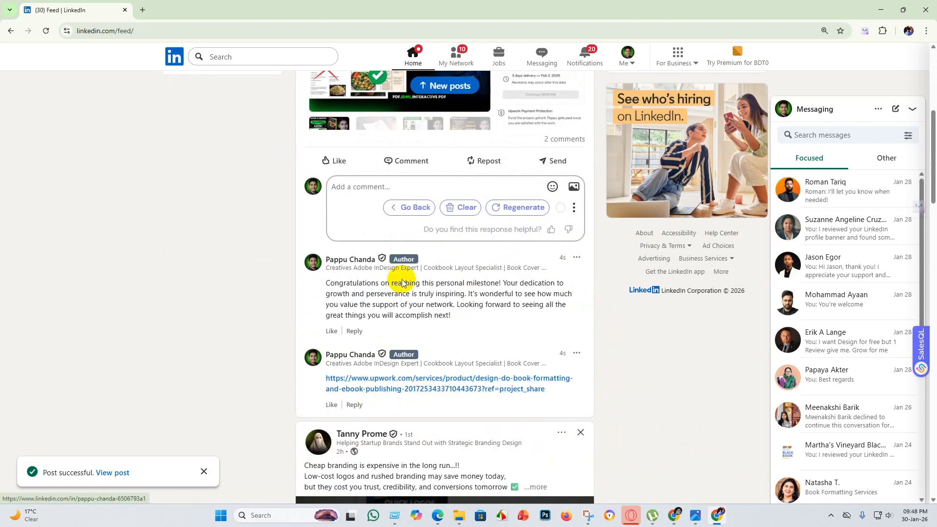
left_click(577, 258)
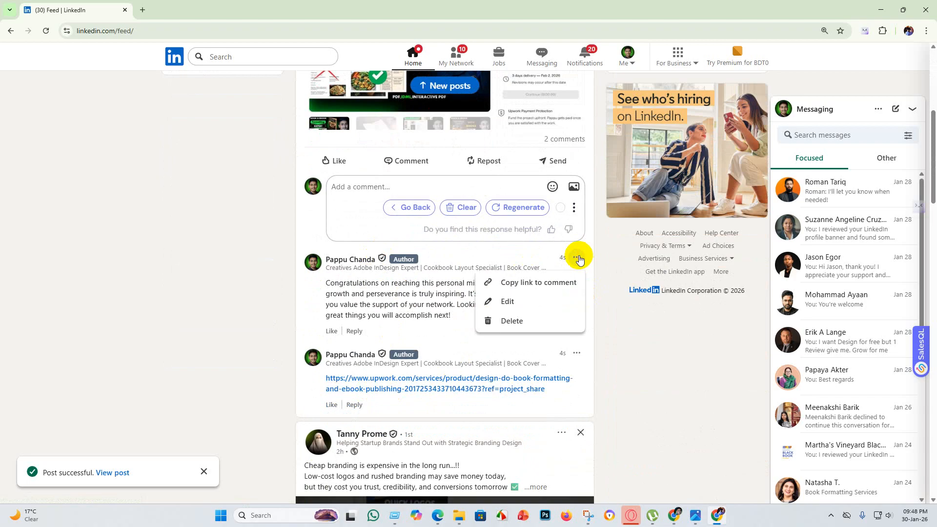
left_click(540, 323)
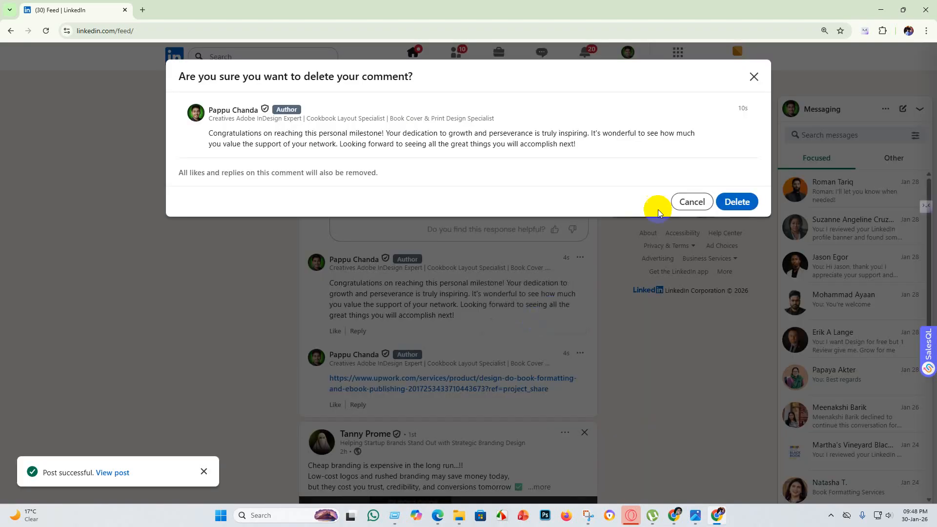
left_click(738, 202)
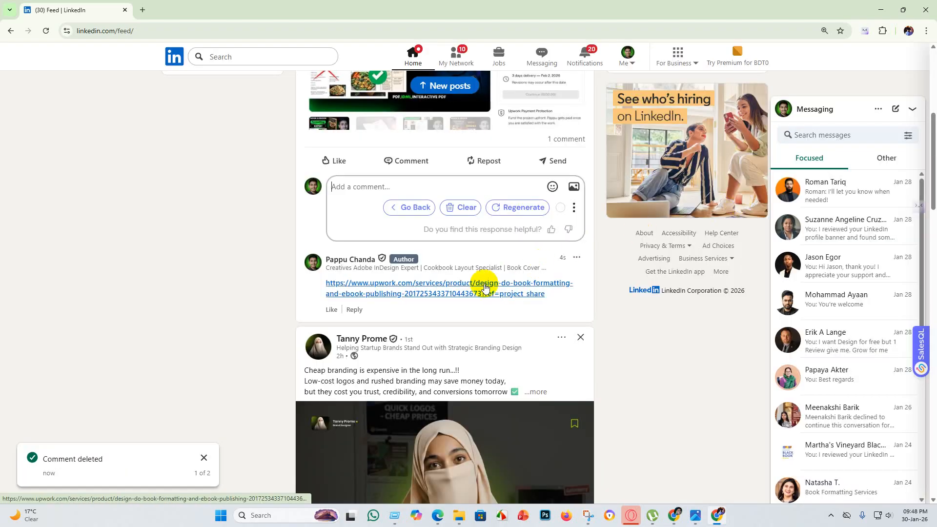
Switch to the Chrome profile with the Upwork project page and open the account's notifications.
scroll(278, 289, "up", 6)
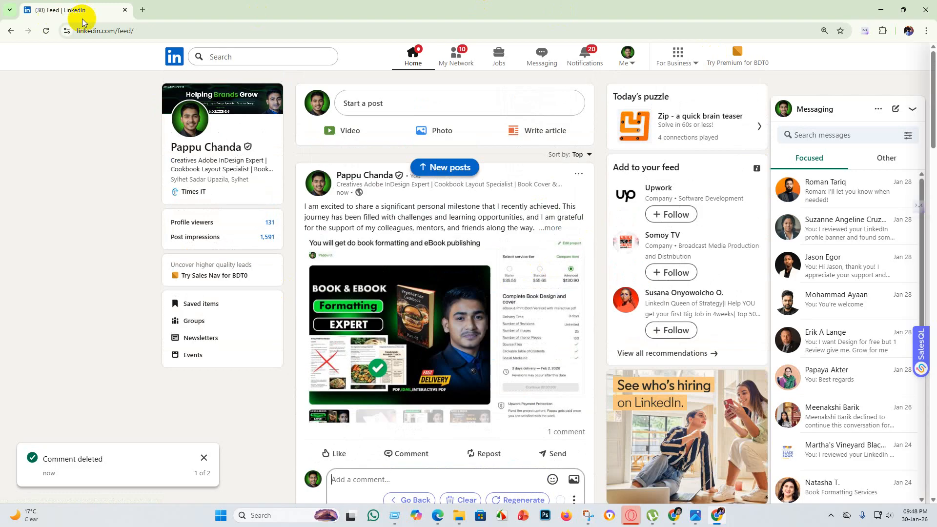
left_click(881, 10)
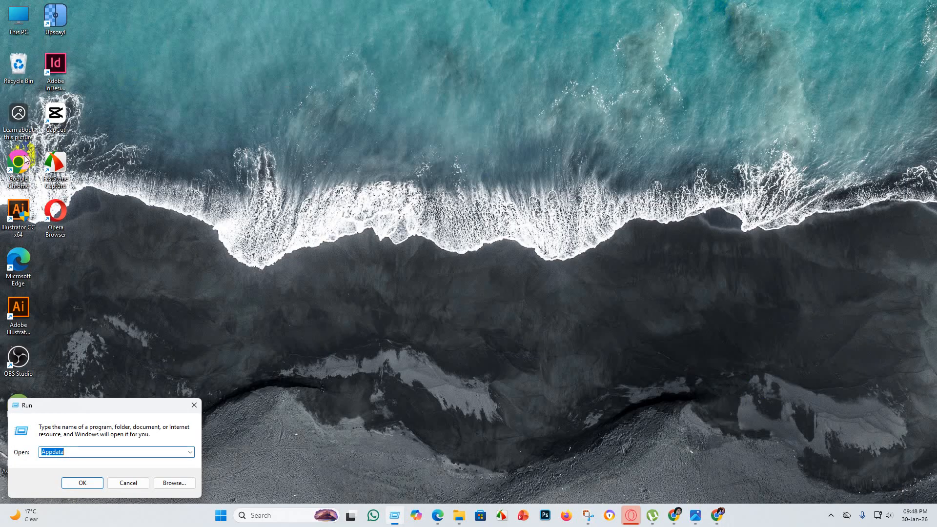
double_click(15, 167)
left_click(514, 244)
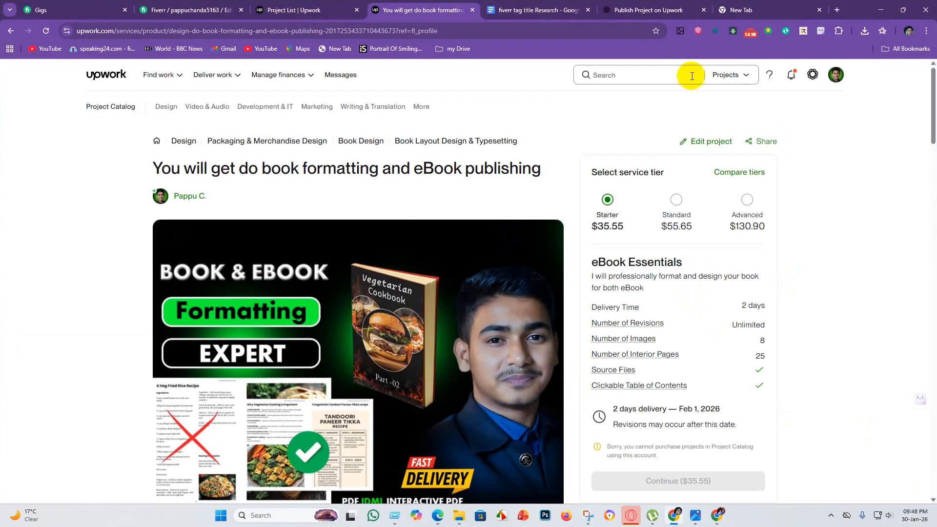
left_click(794, 77)
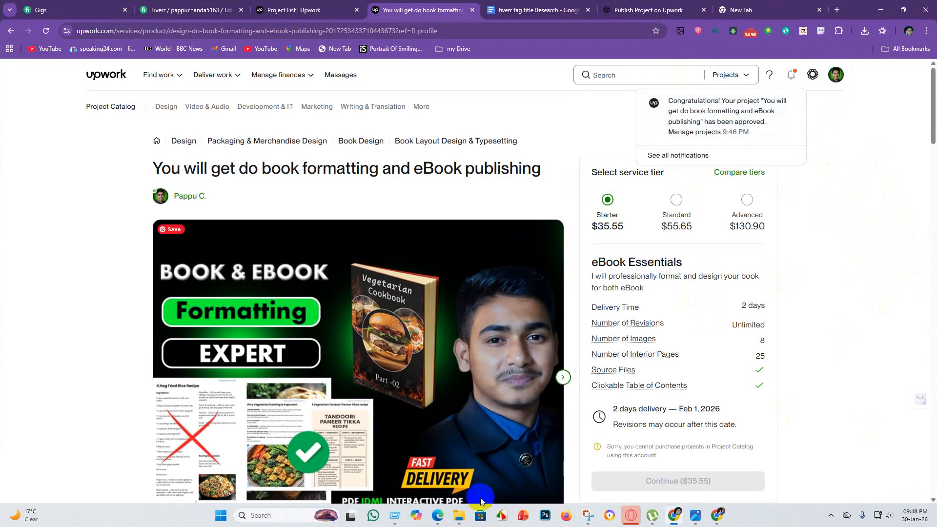
Capture the approval notification and service tier area with Snipping Tool and save it as a PNG in the Linkedin post folder.
left_click(586, 516)
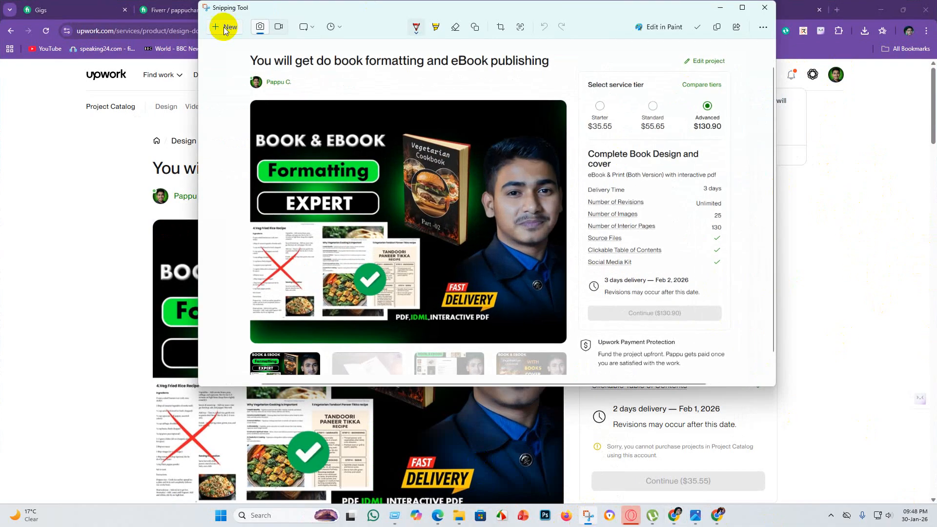
left_click(225, 28)
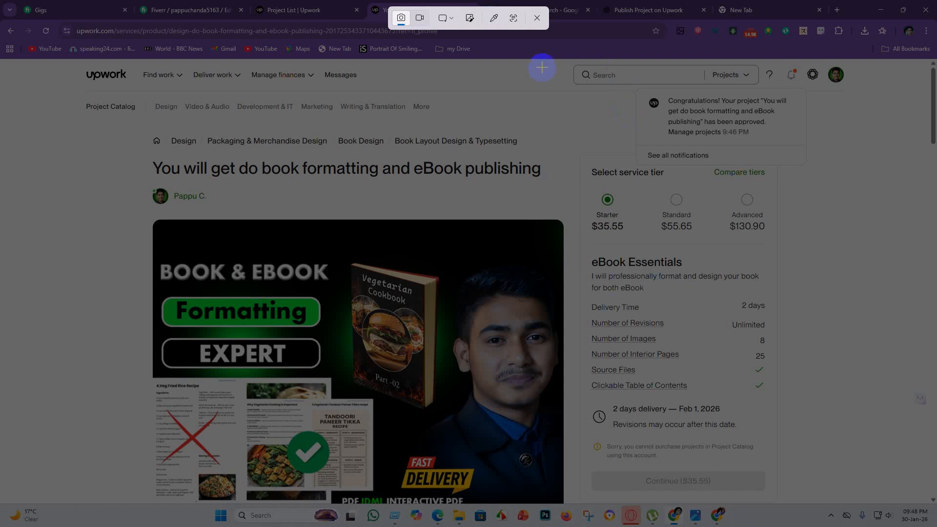
left_click_drag(541, 62, 829, 485)
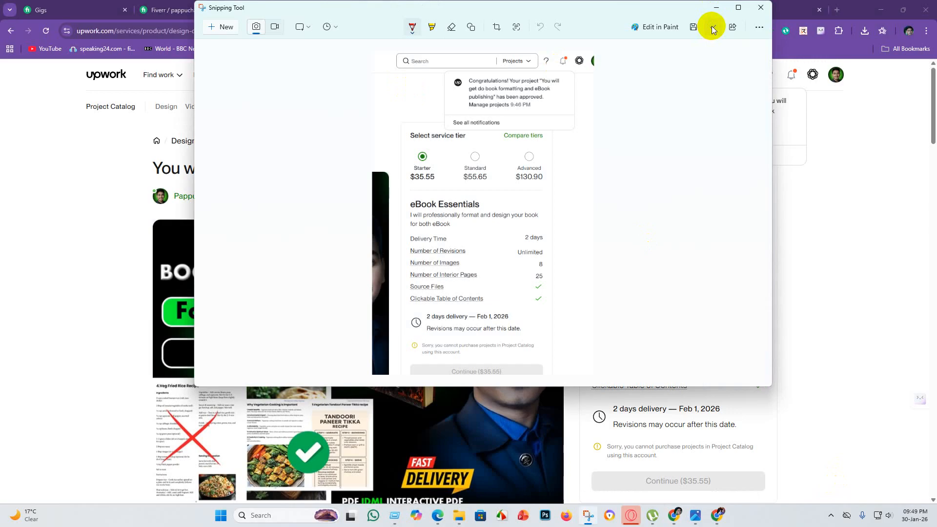
left_click(693, 26)
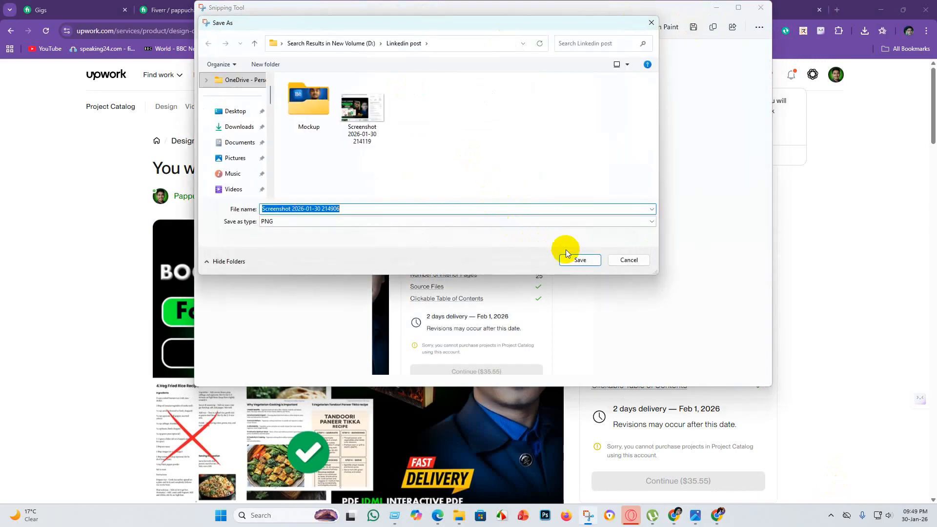
left_click(579, 260)
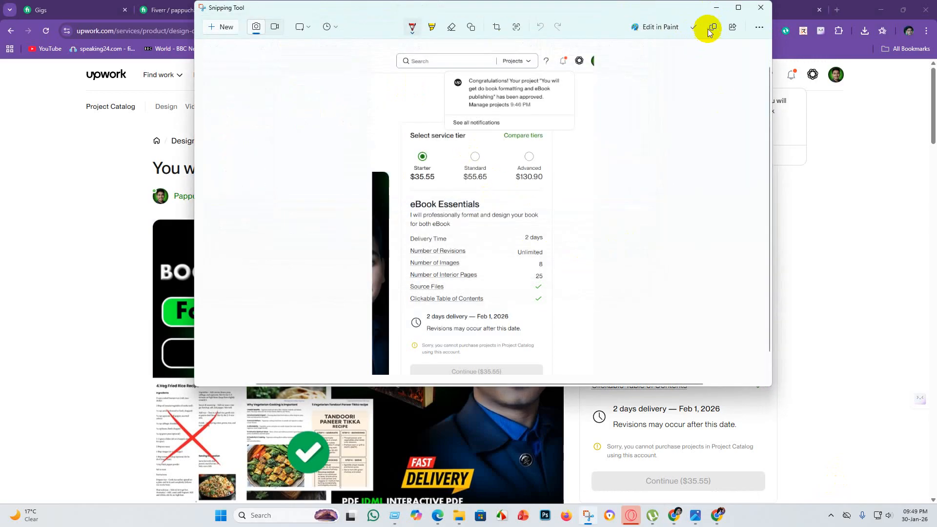
left_click(716, 8)
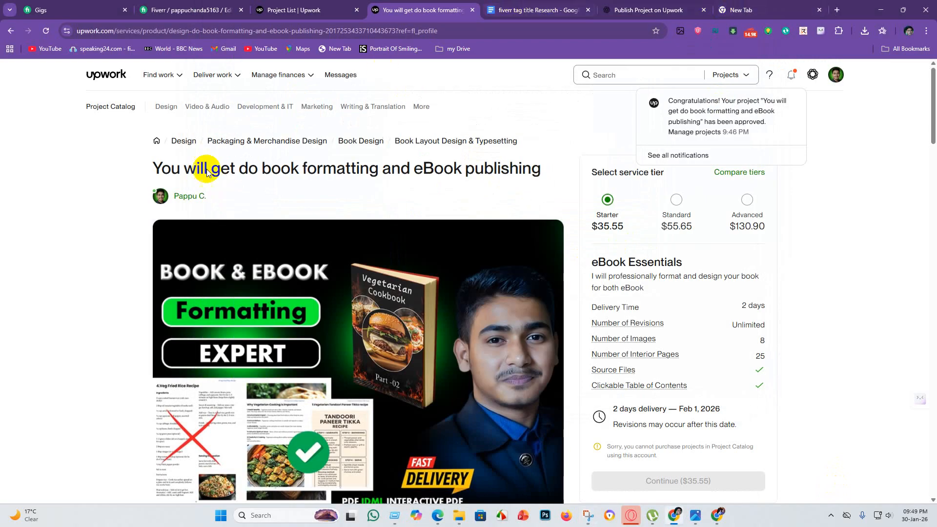
Switch from the Upwork window back to the other Chrome profile's LinkedIn feed.
left_click(886, 11)
double_click(17, 161)
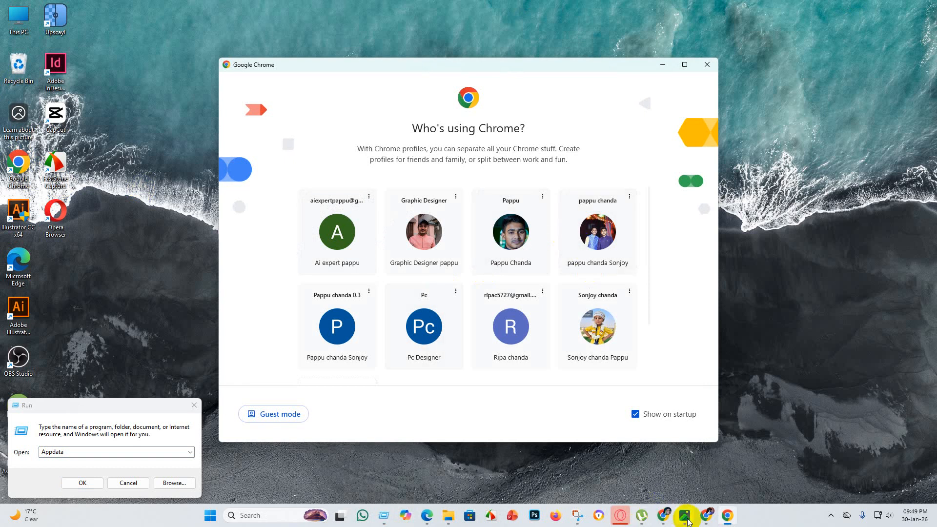
left_click(706, 516)
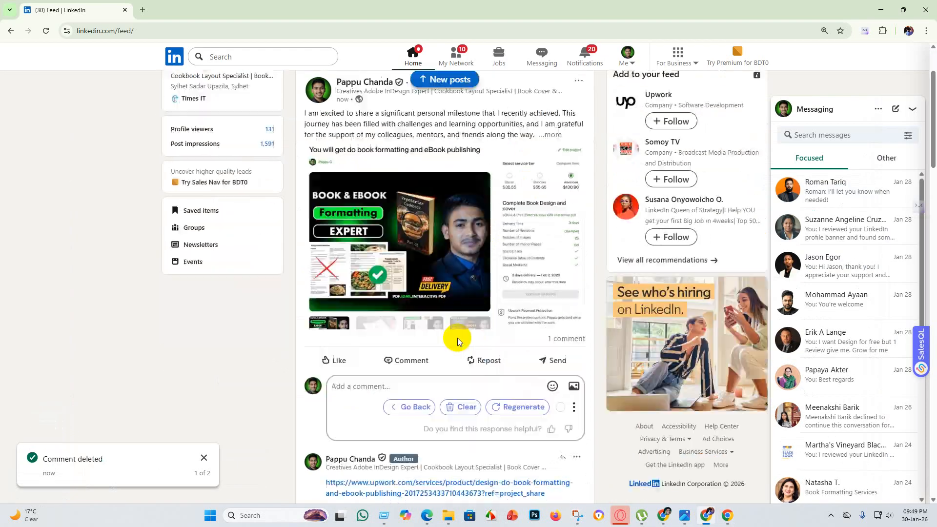
scroll(575, 242, "down", 3)
left_click(574, 237)
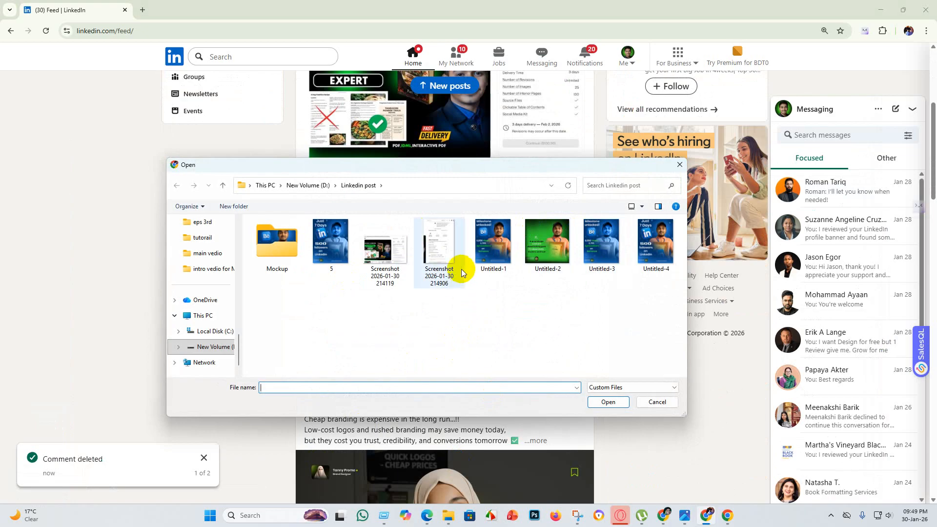
left_click(439, 258)
left_click(607, 402)
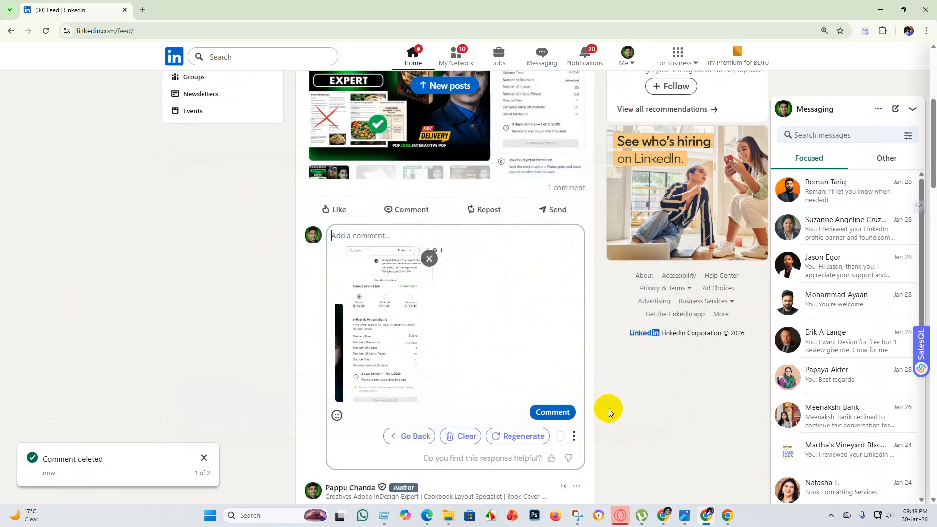
left_click(552, 412)
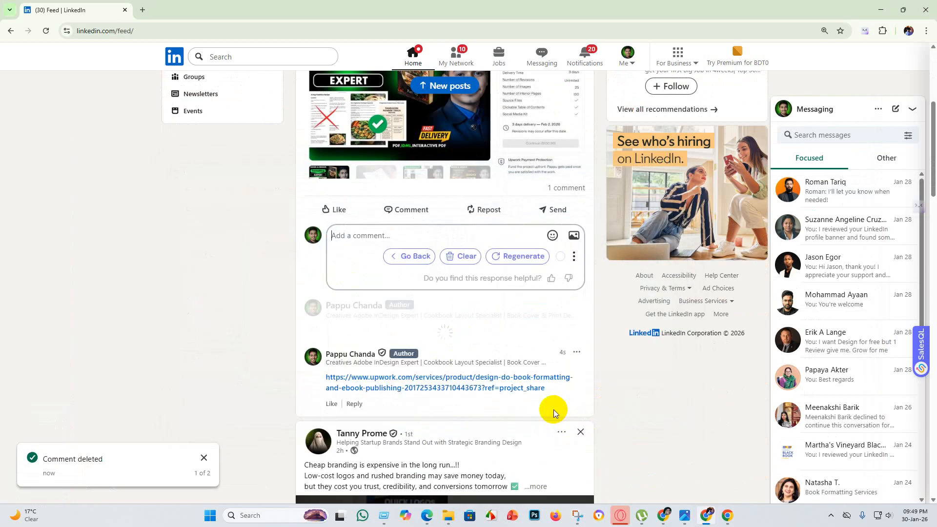
Return to the Upwork Chrome profile and open Facebook in a new tab.
left_click(871, 8)
left_click(510, 233)
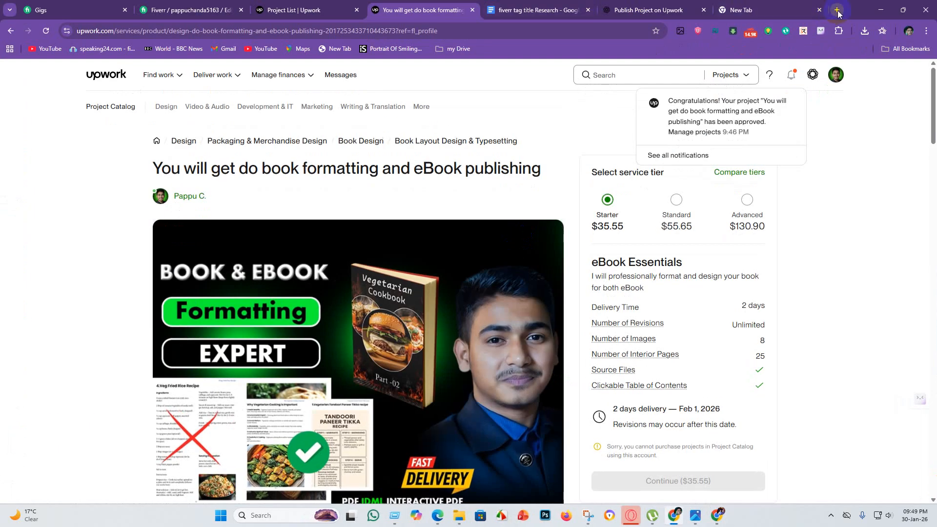
left_click(837, 10)
left_click(278, 244)
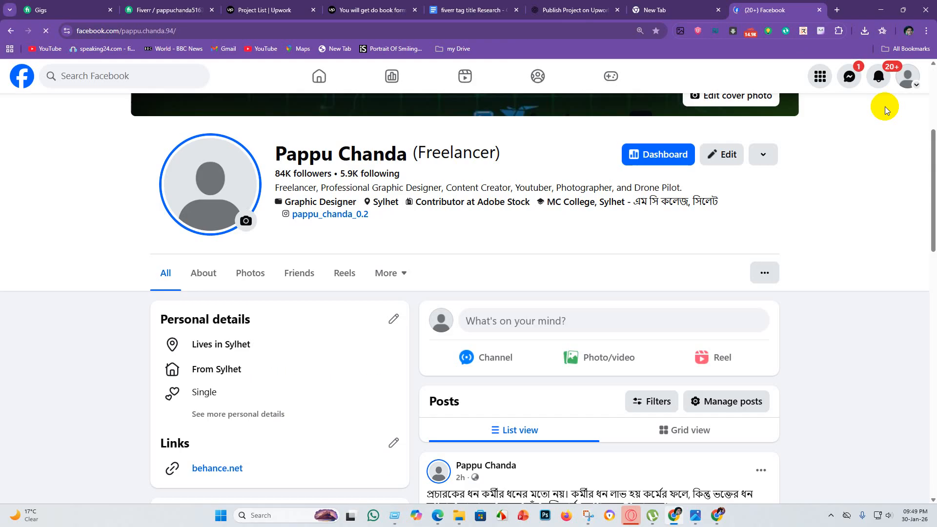
Find the TIMES SPECIAL CARE 76 group chat on Facebook and send the copied project approval screenshot in it.
left_click(849, 78)
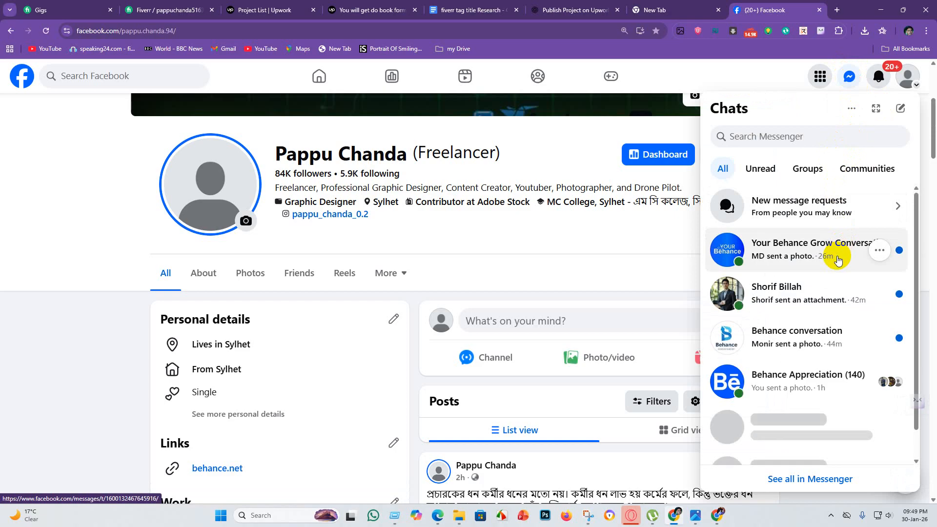
scroll(832, 293, "down", 2)
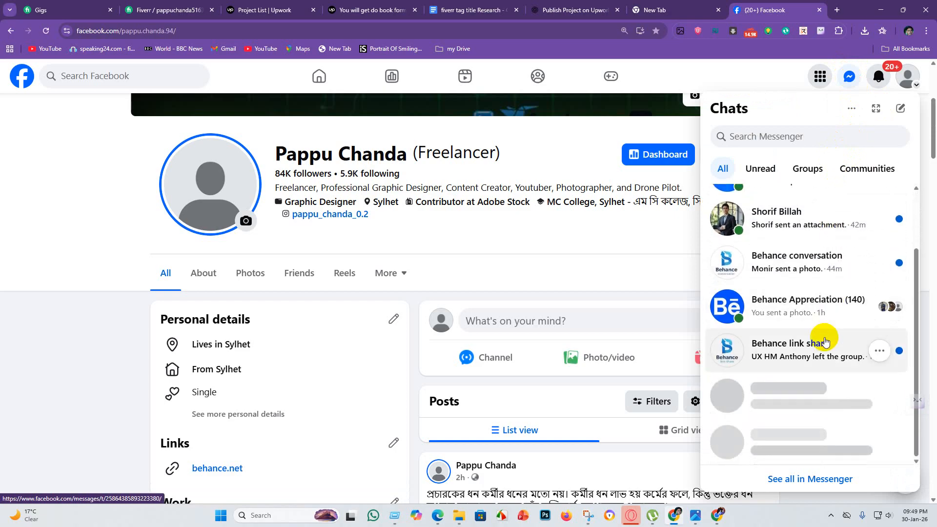
scroll(812, 266, "up", 2)
scroll(813, 258, "down", 3)
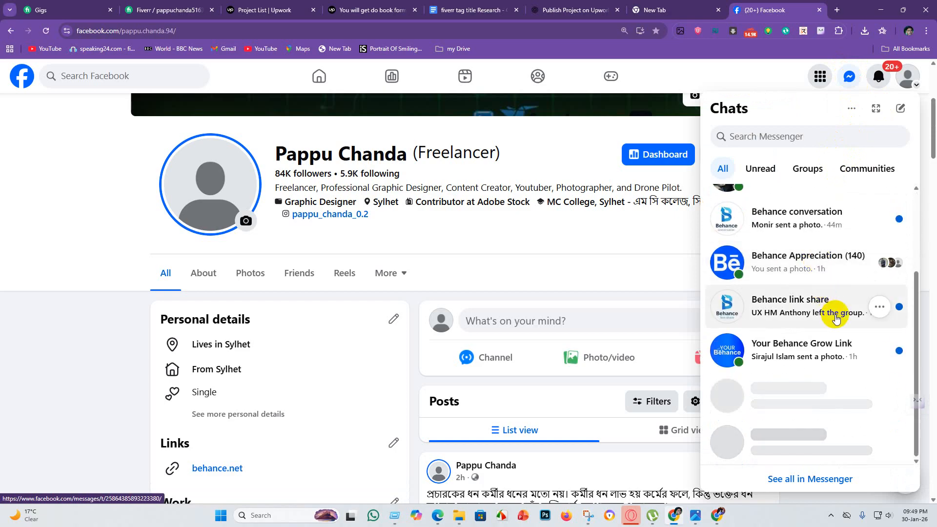
scroll(795, 244, "up", 3)
scroll(790, 254, "down", 3)
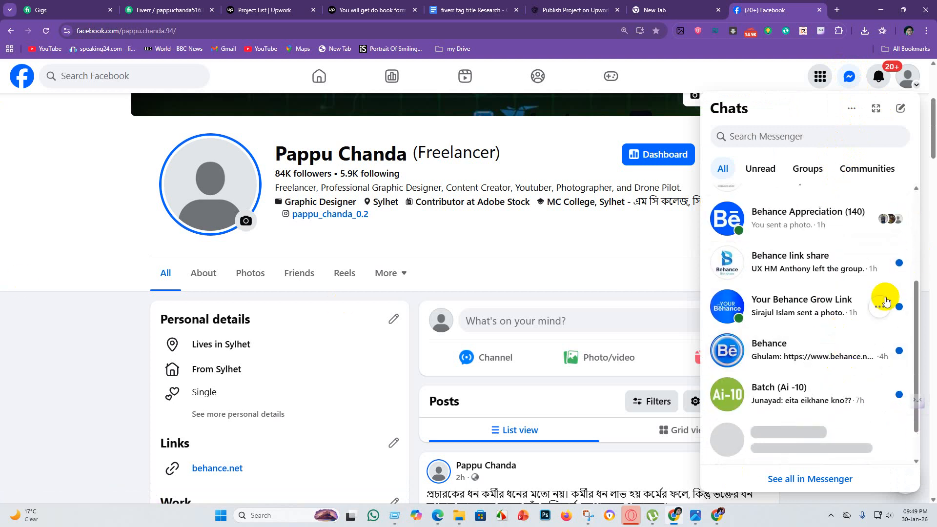
scroll(853, 312, "down", 1)
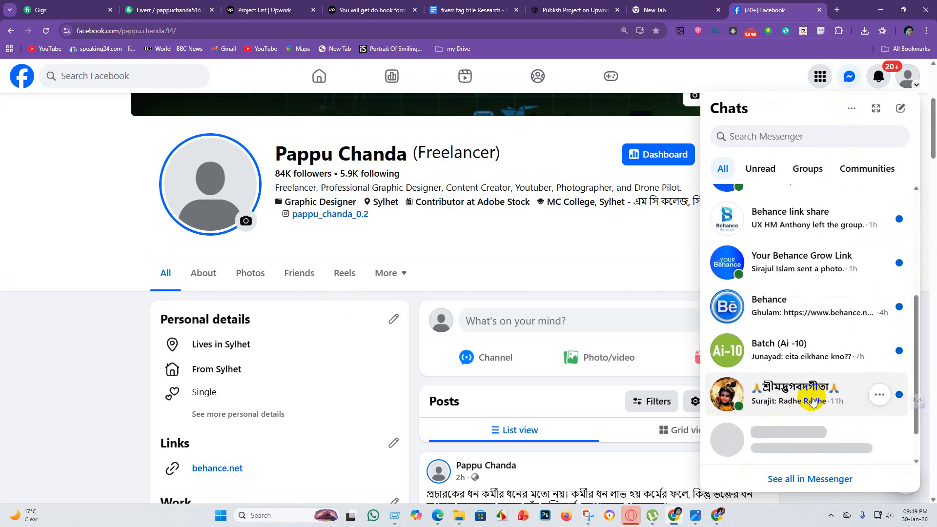
scroll(819, 371, "down", 1)
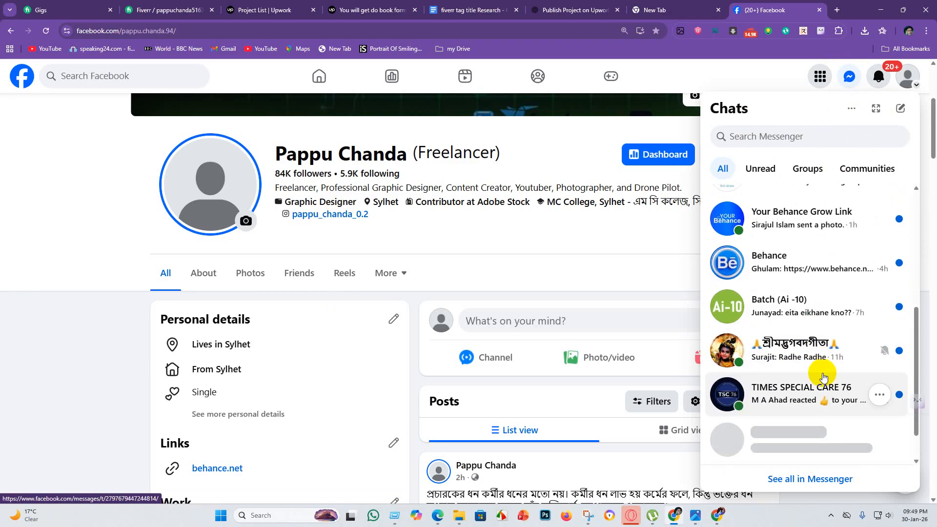
left_click(818, 401)
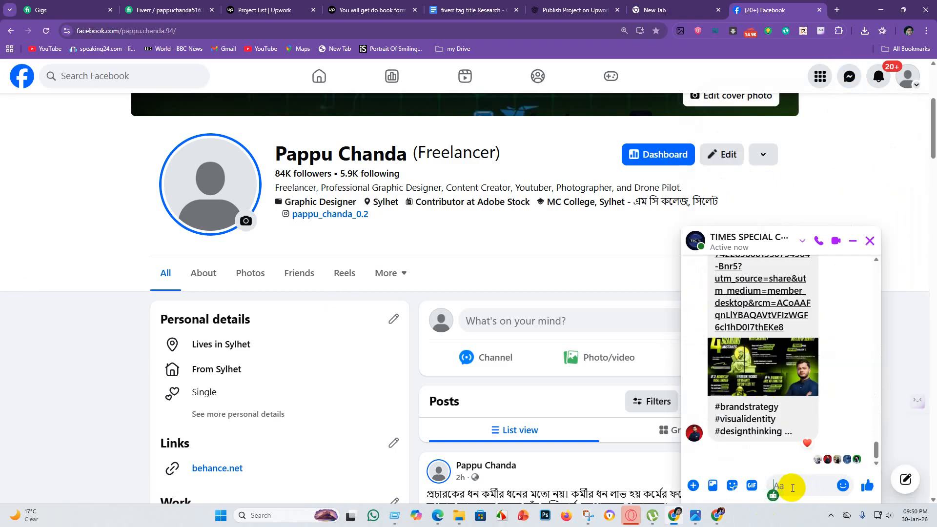
key("ctrl+v")
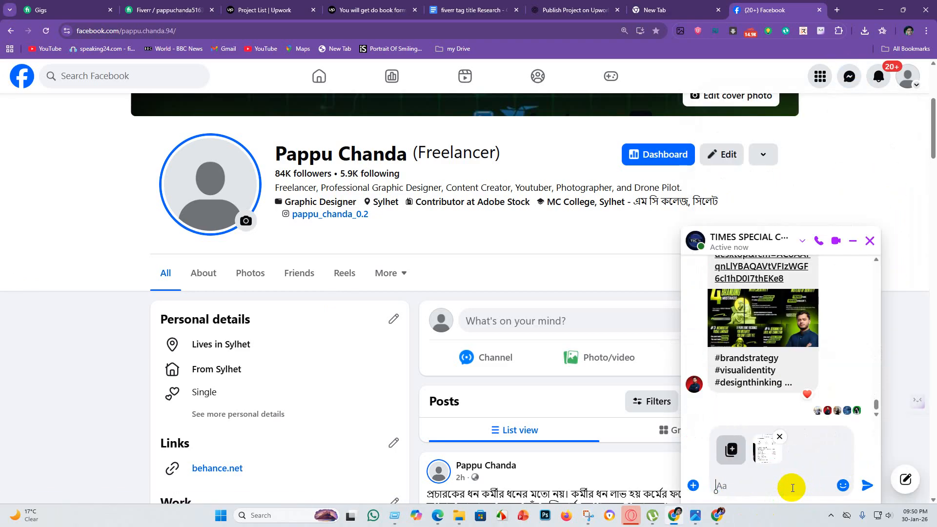
left_click(868, 486)
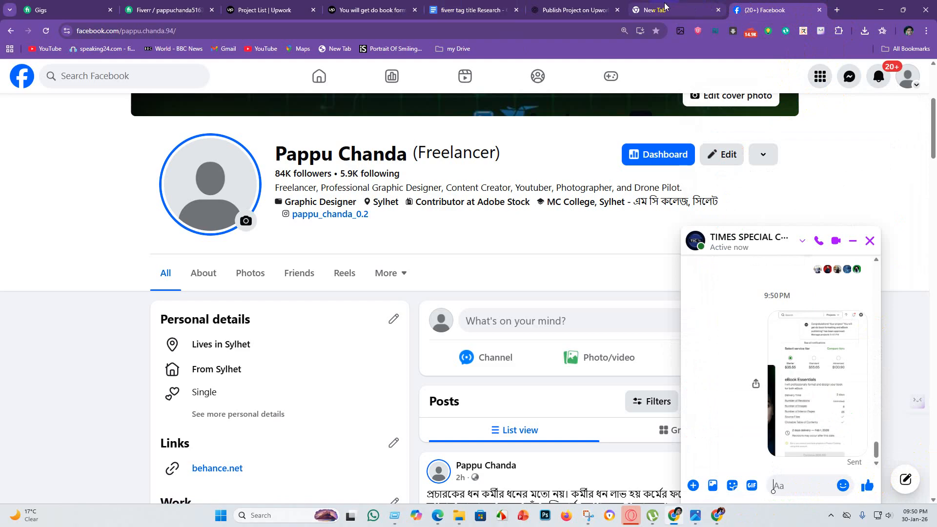
Go back to the Upwork project page and copy the share link for its Starter tier.
left_click(573, 10)
left_click(352, 6)
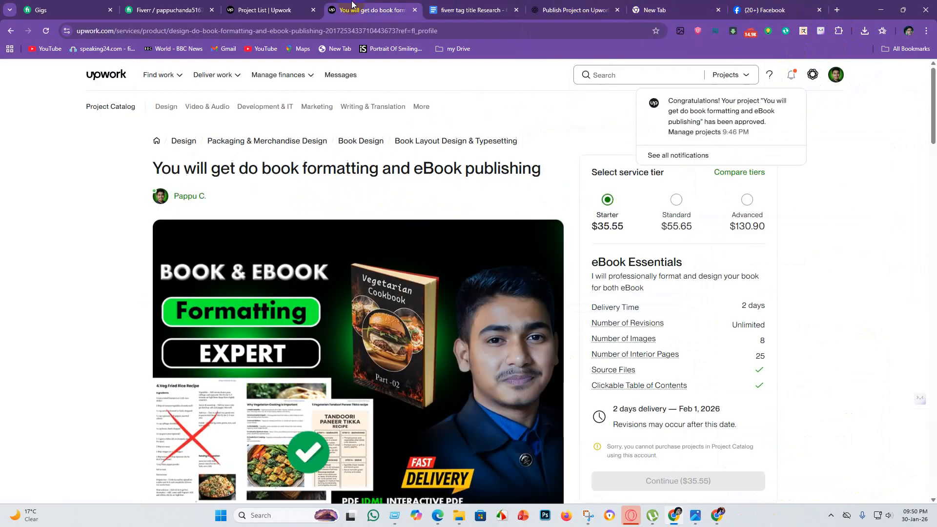
left_click(882, 274)
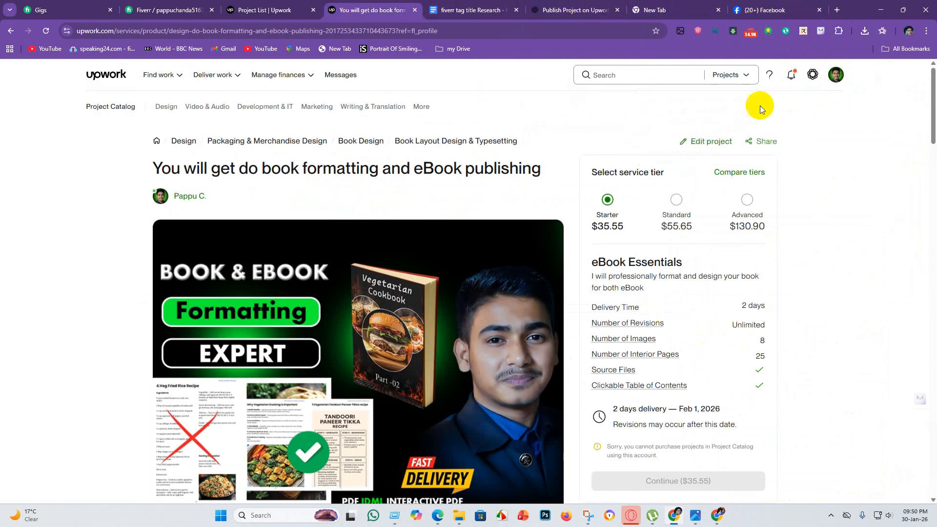
left_click(756, 141)
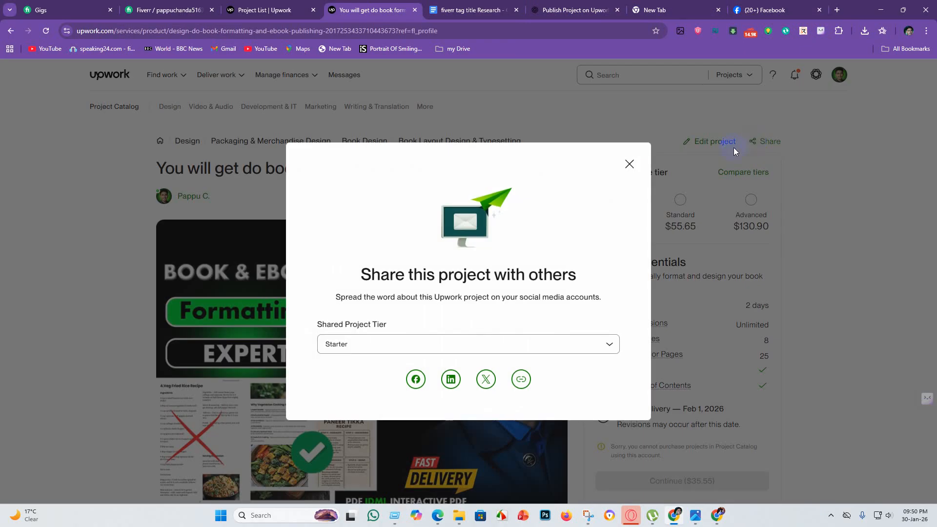
left_click(521, 380)
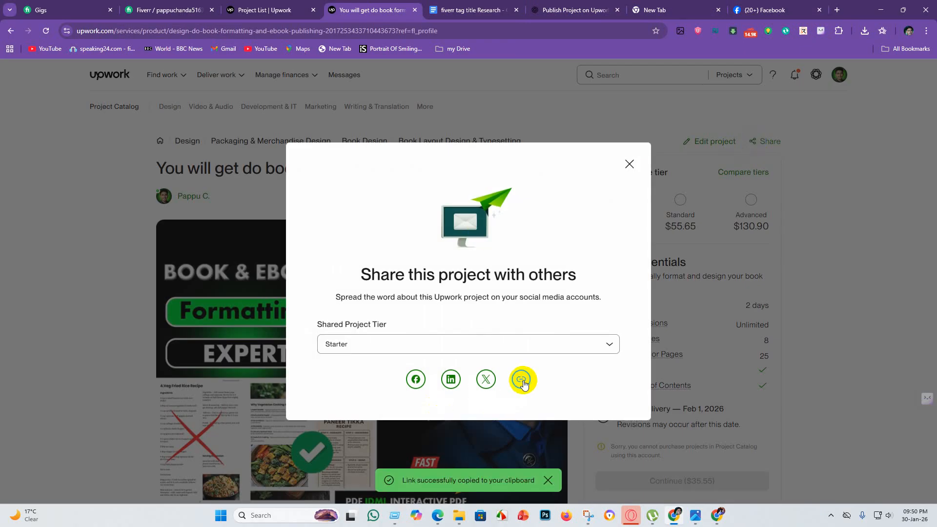
left_click(522, 380)
key("Escape")
Send the copied Upwork project link in the TIMES SPECIAL CARE 76 chat on Facebook.
left_click(765, 10)
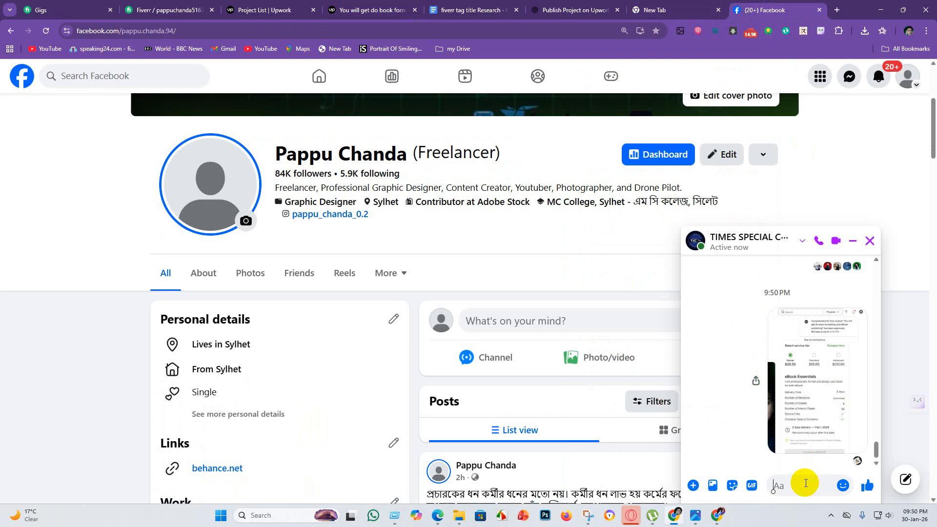
key("ctrl+v")
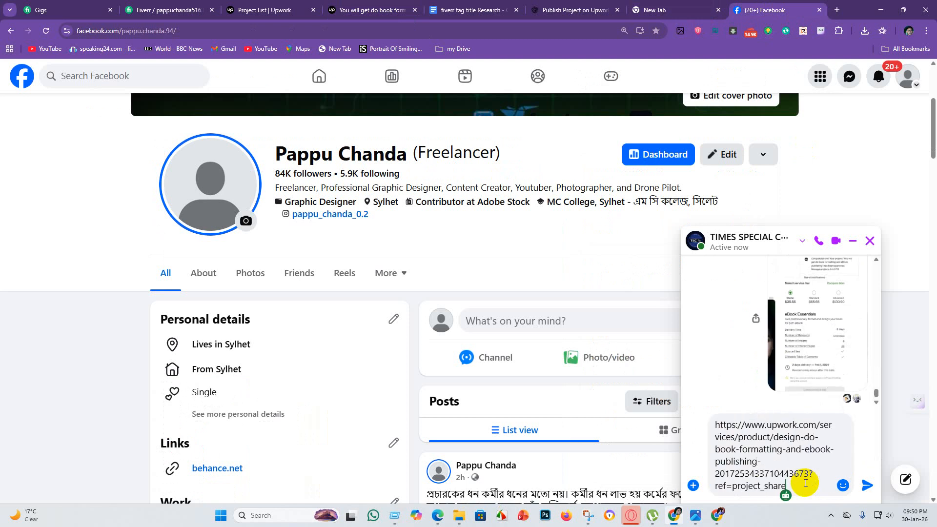
left_click(868, 486)
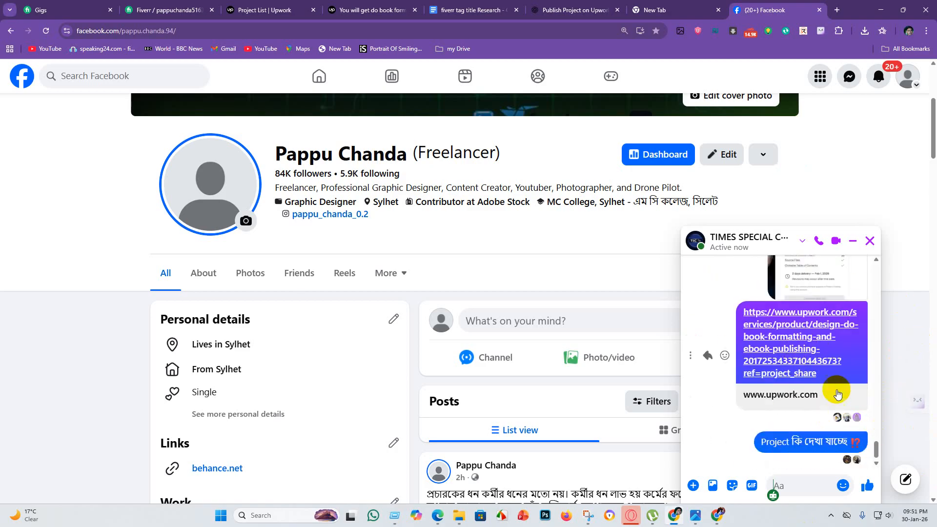
scroll(829, 389, "up", 1)
scroll(808, 388, "down", 1)
scroll(825, 381, "up", 4)
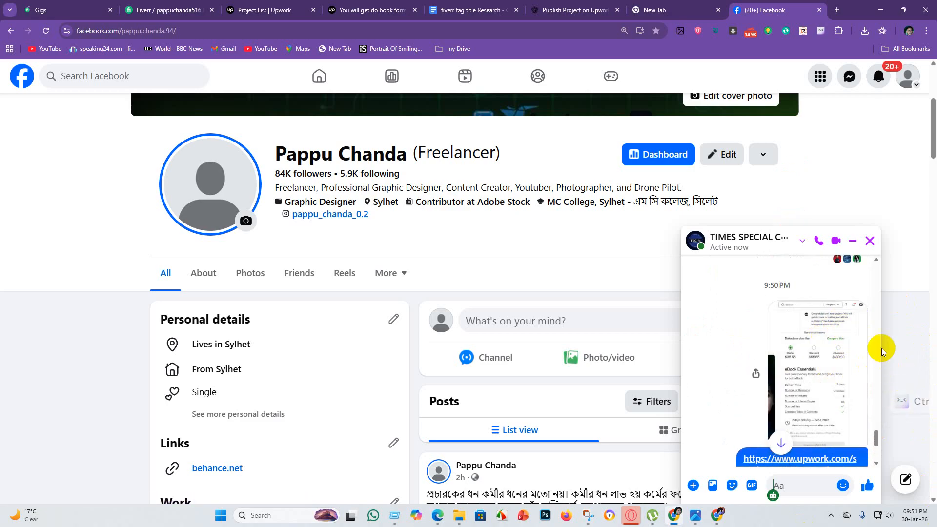
scroll(884, 356, "down", 5)
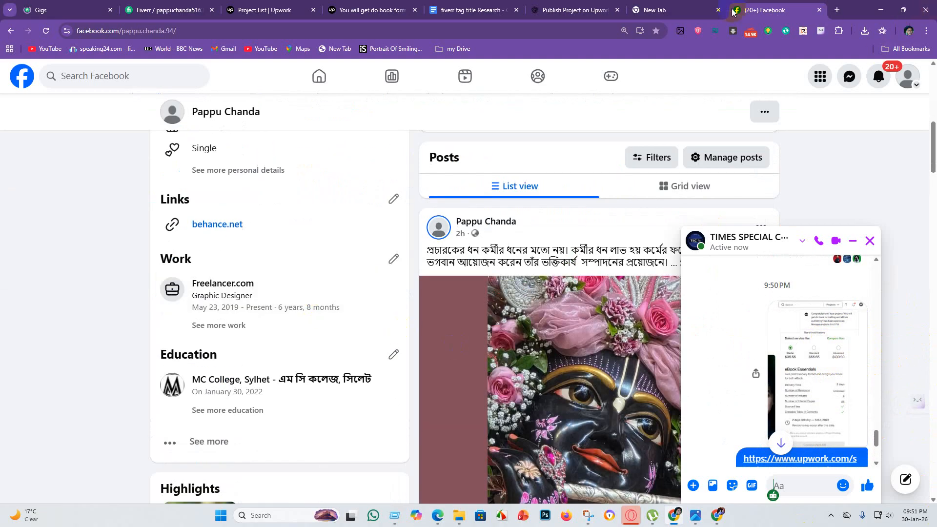
Return to the Upwork project page and open the approved projects list from the project approval notification.
left_click(355, 10)
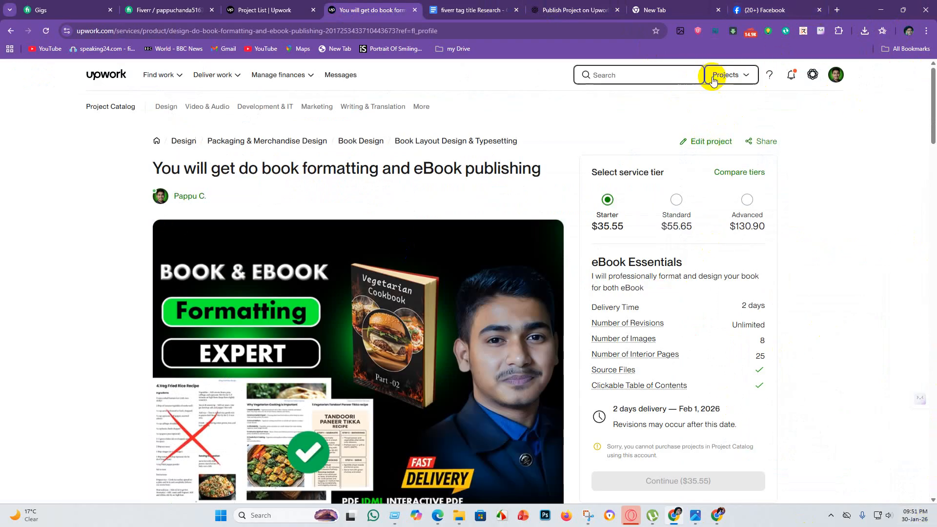
left_click(793, 76)
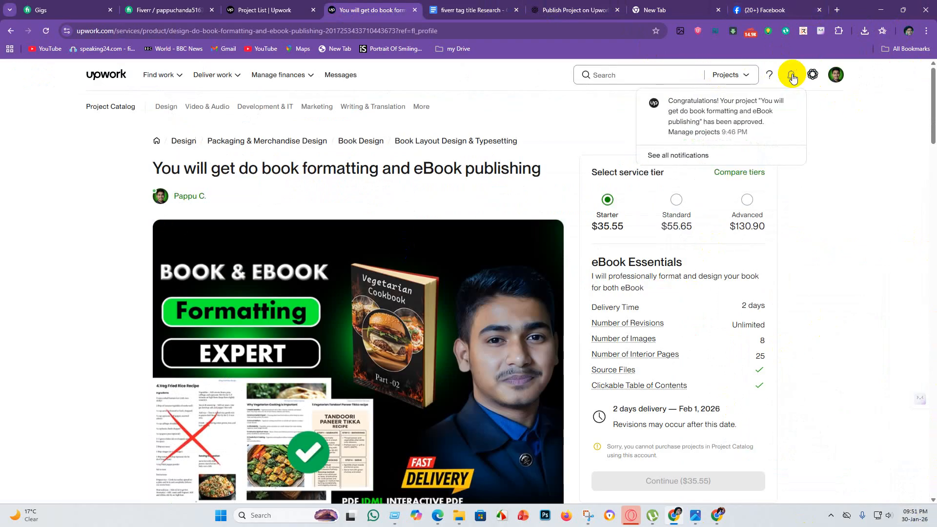
left_click(709, 116)
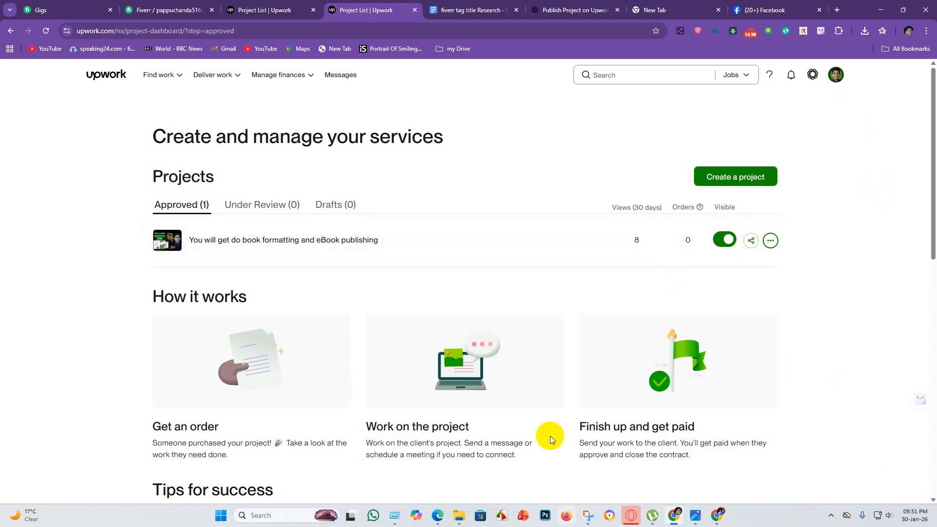
Open the approved book formatting project for editing and review its title, category, genres, design style, file formats and search tags.
left_click(770, 241)
left_click(693, 303)
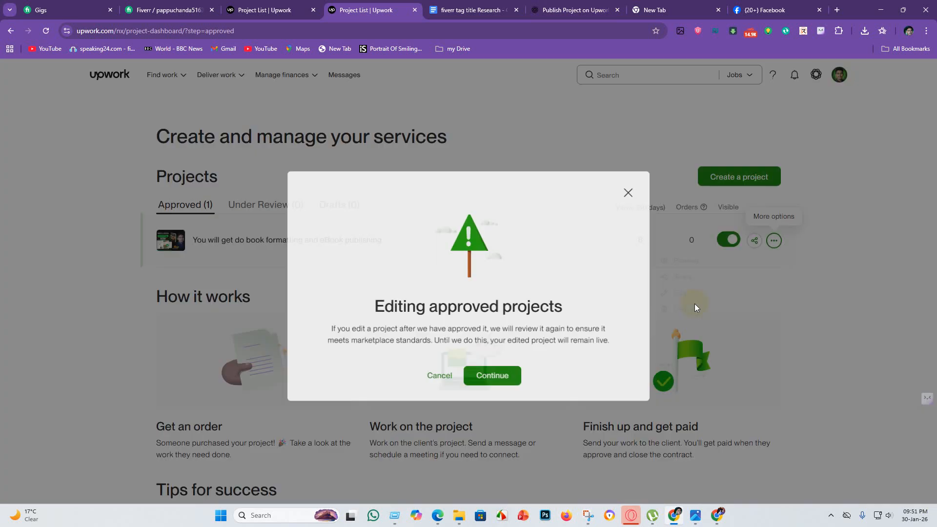
left_click(485, 375)
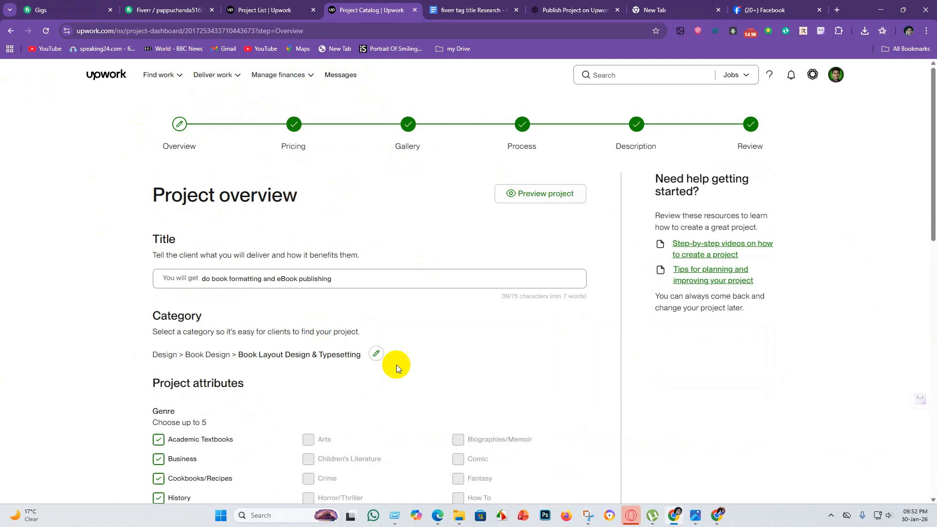
scroll(452, 390, "down", 10)
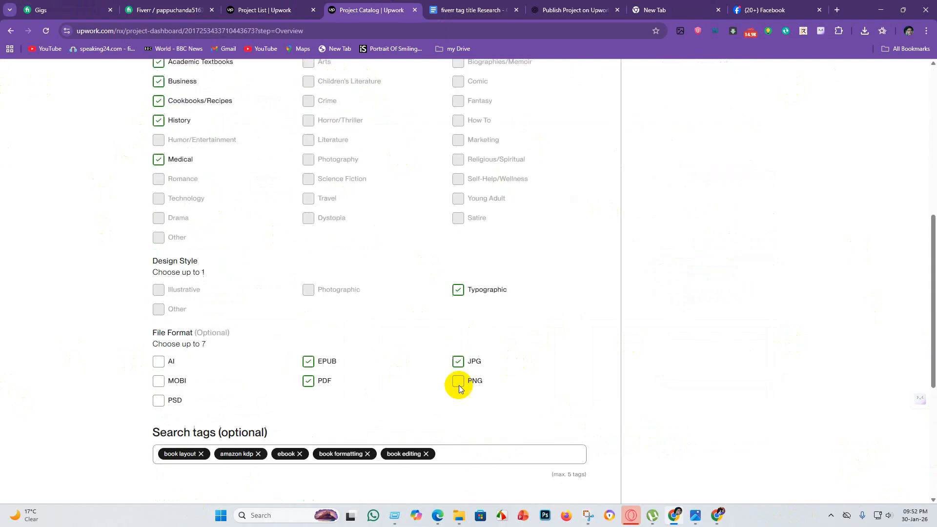
scroll(344, 338, "up", 6)
scroll(384, 306, "up", 3)
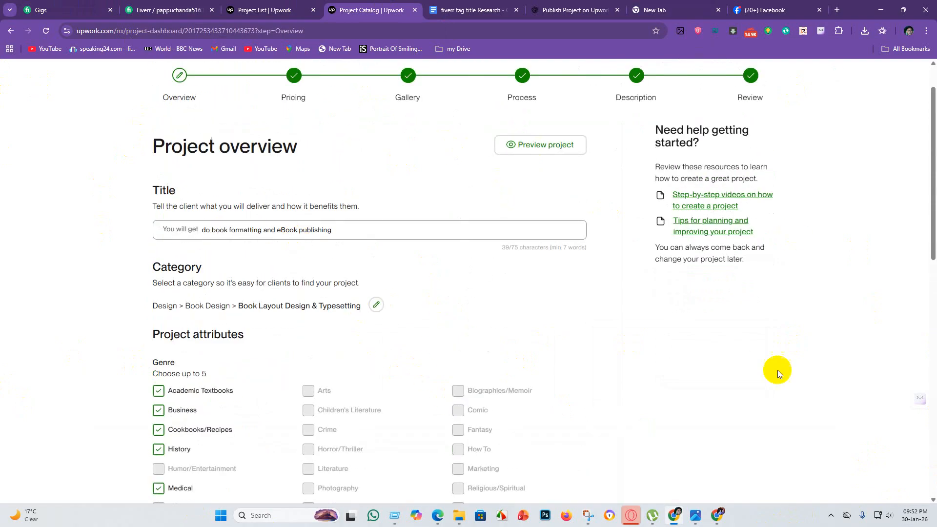
scroll(528, 343, "up", 1)
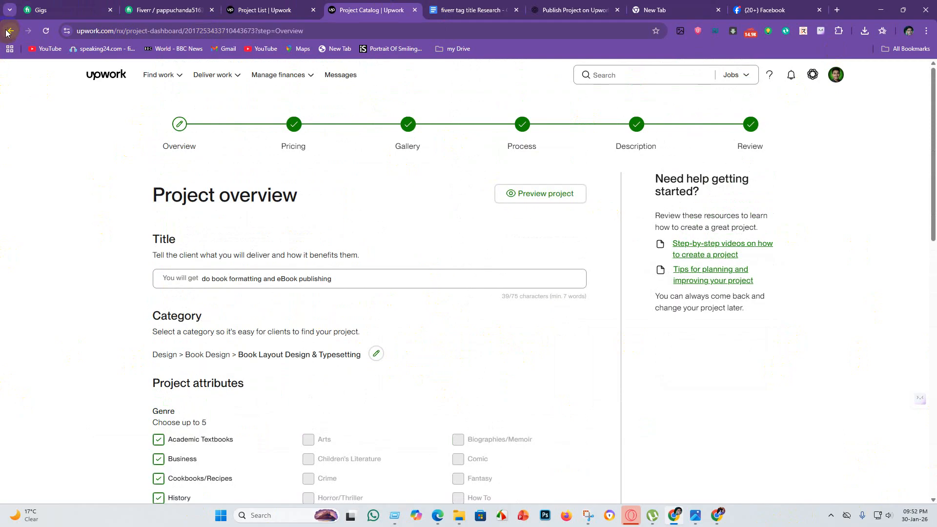
scroll(328, 445, "down", 10)
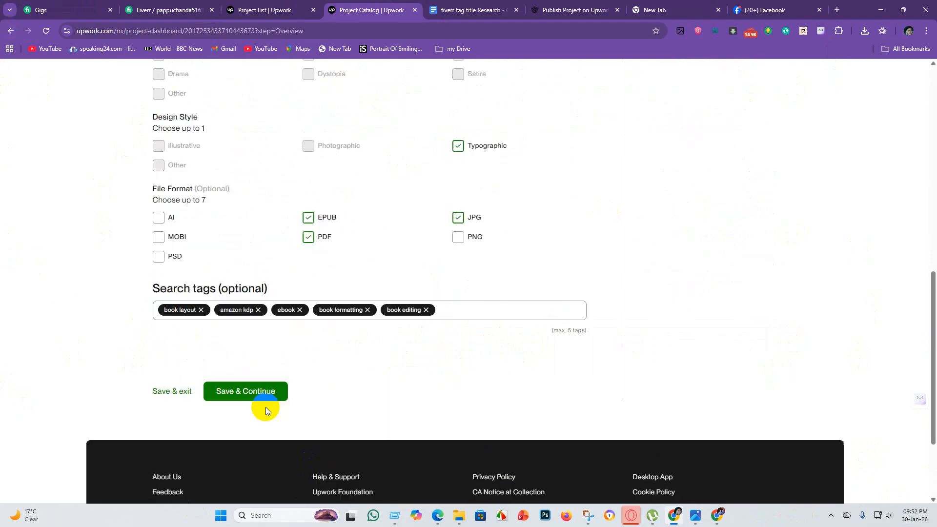
scroll(271, 415, "up", 10)
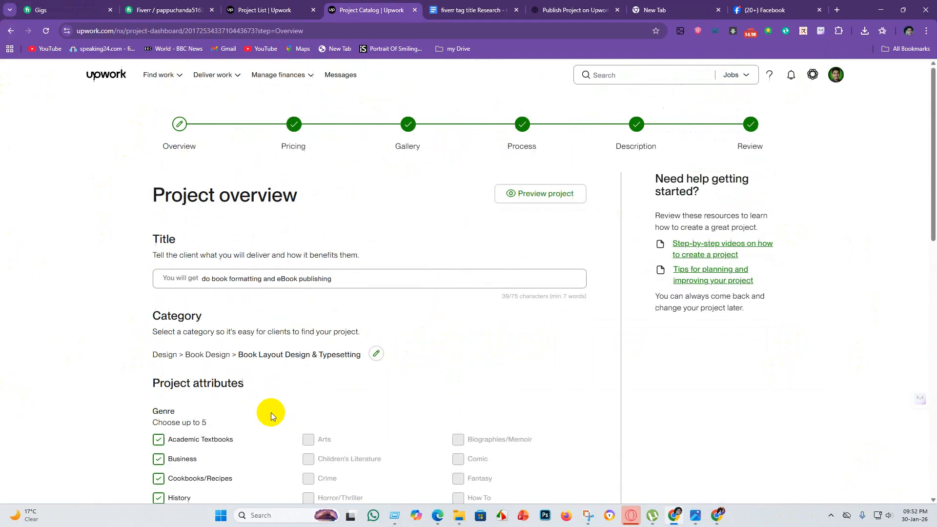
Go back to the approved projects list through the approval notification and open the book formatting project's catalog page.
left_click(835, 75)
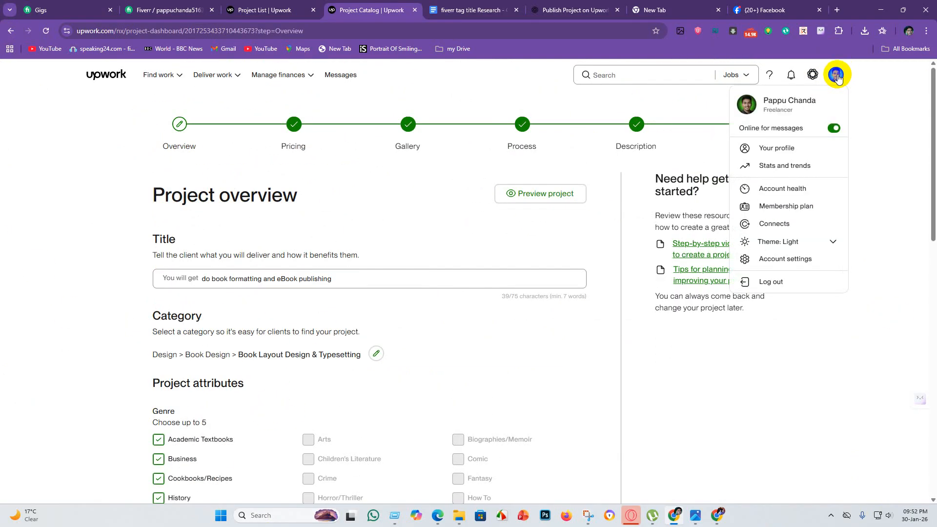
left_click(727, 437)
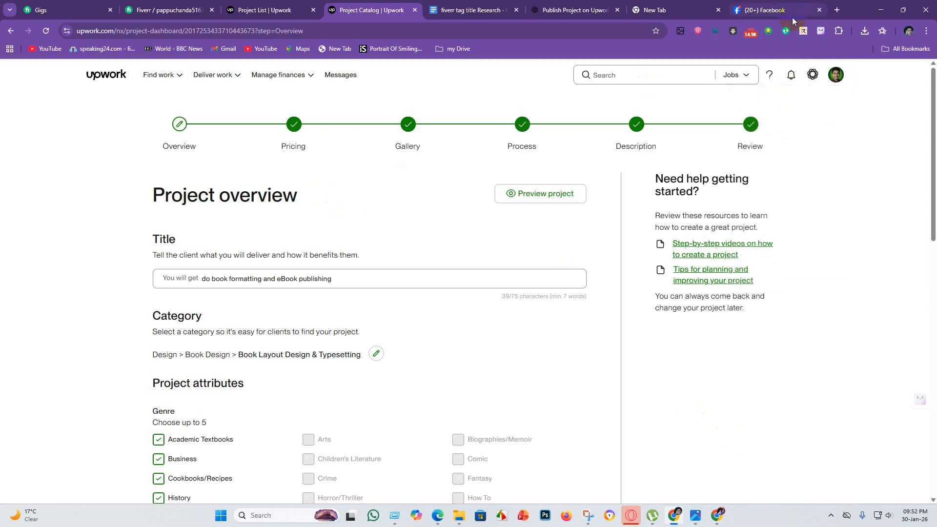
left_click(793, 76)
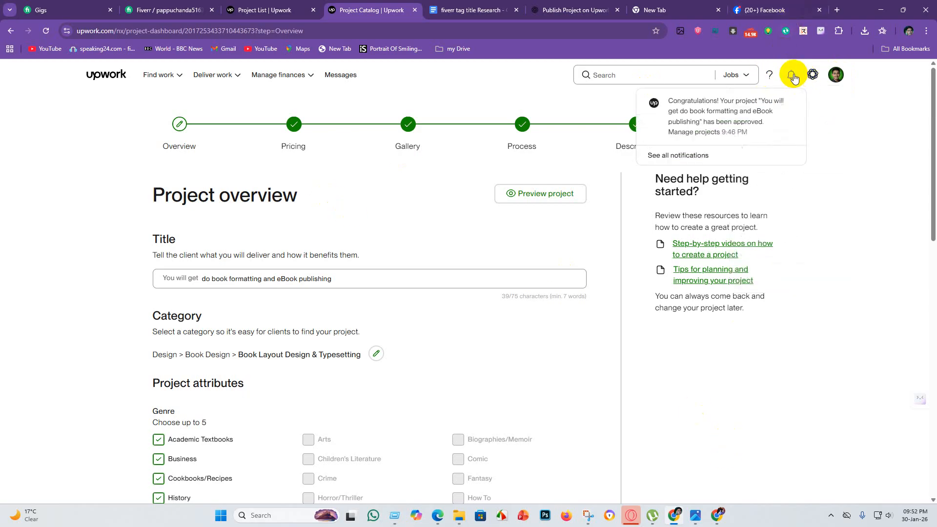
left_click(725, 113)
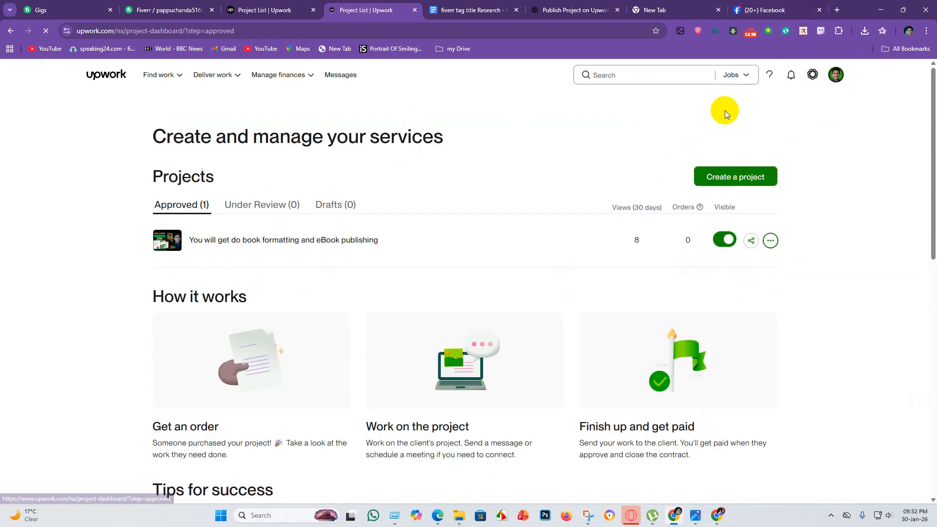
left_click(771, 242)
left_click(685, 267)
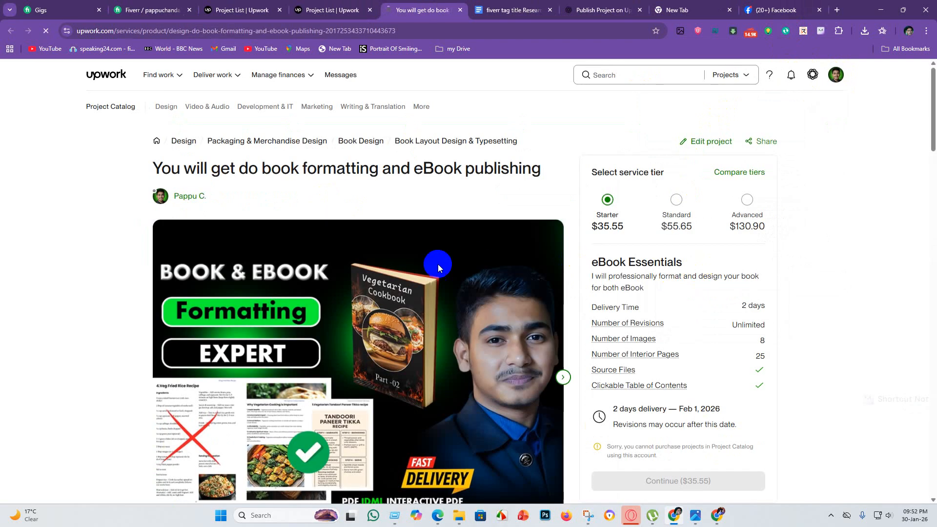
Examine the table of contents and cover design images in the project's gallery alongside the Starter tier details.
scroll(185, 340, "down", 3)
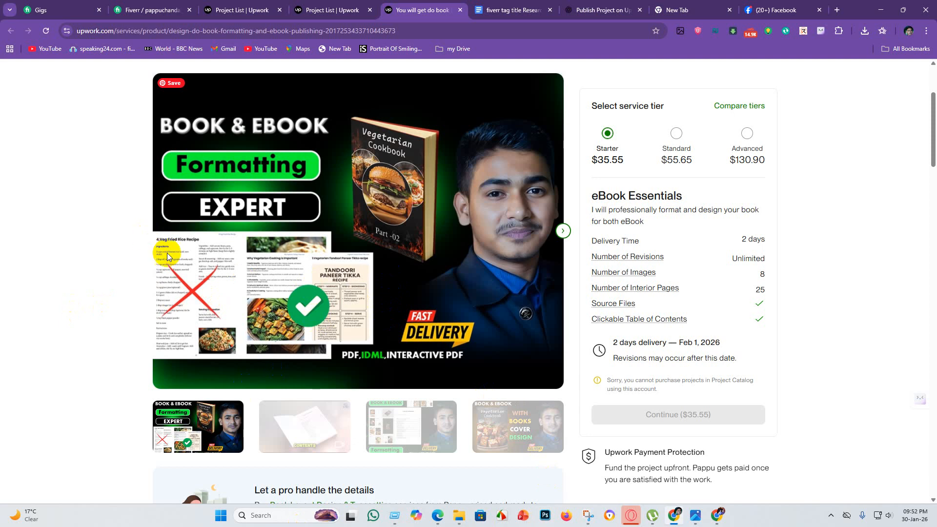
left_click(387, 431)
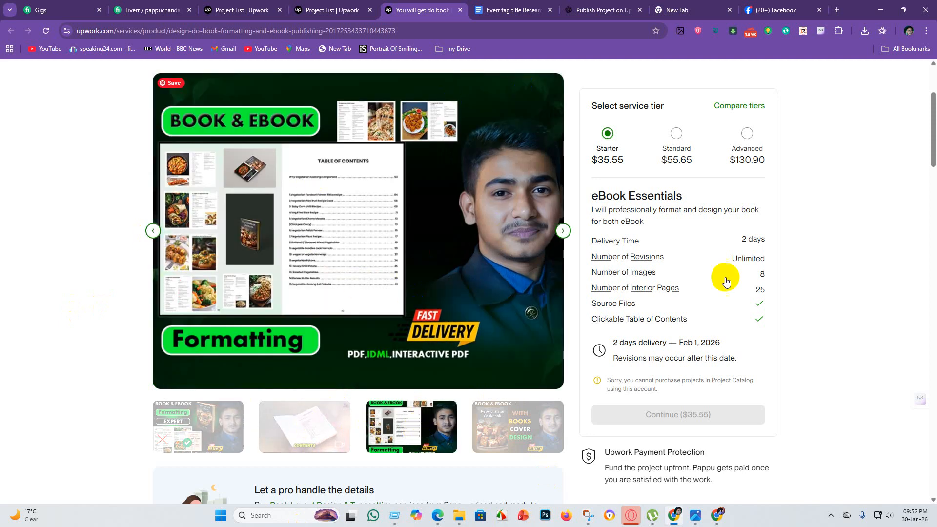
left_click(486, 438)
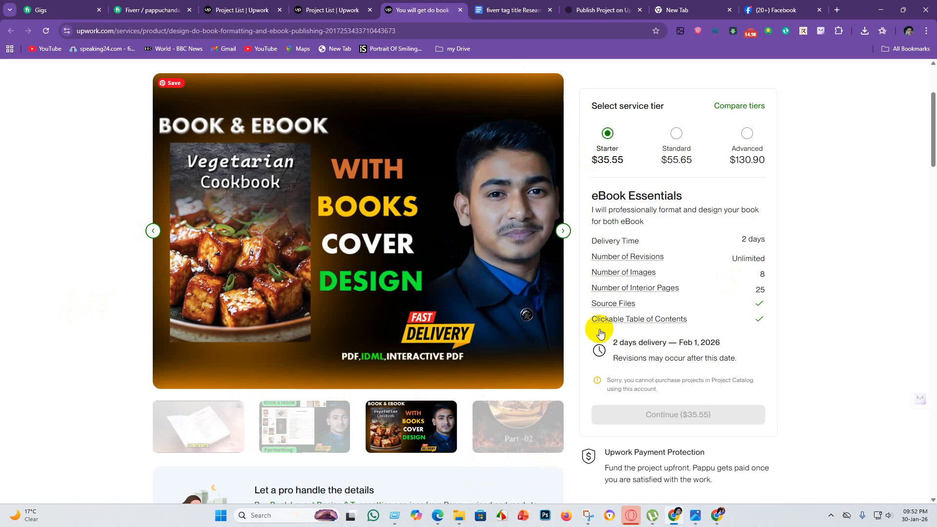
scroll(746, 259, "up", 5)
scroll(701, 426, "down", 11)
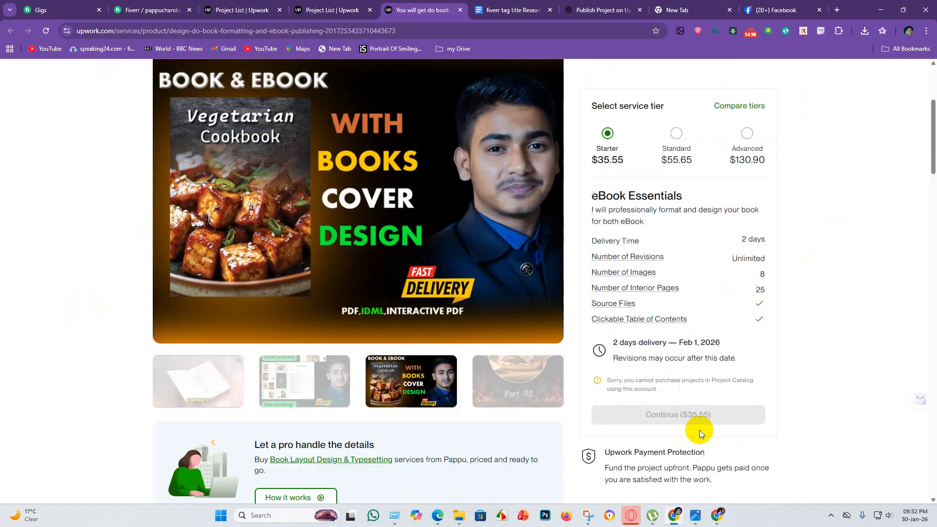
scroll(659, 486, "up", 6)
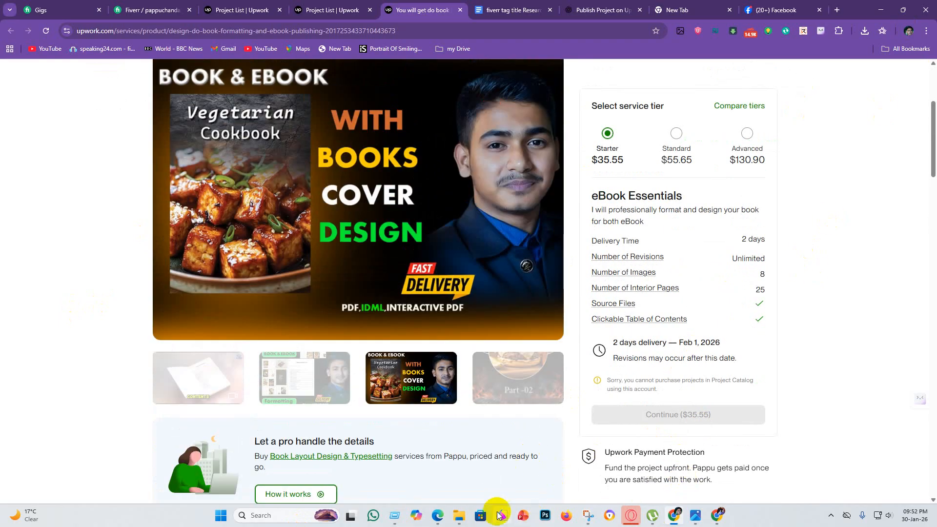
left_click(447, 156)
scroll(559, 124, "up", 3)
scroll(498, 435, "down", 5)
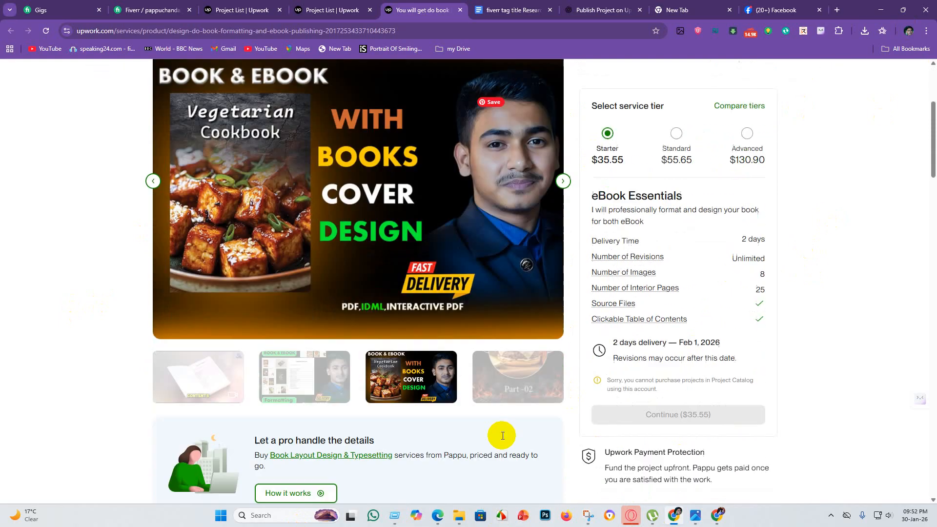